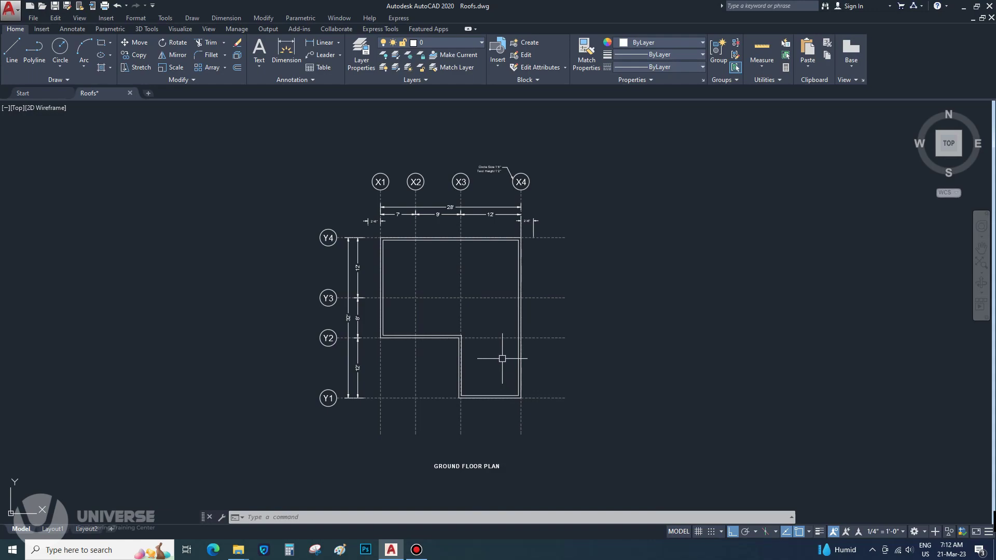
Save the Roofs.dwg drawing.
scroll(444, 347, down, 3)
scroll(444, 345, up, 1)
scroll(446, 363, up, 1)
scroll(453, 405, up, 1)
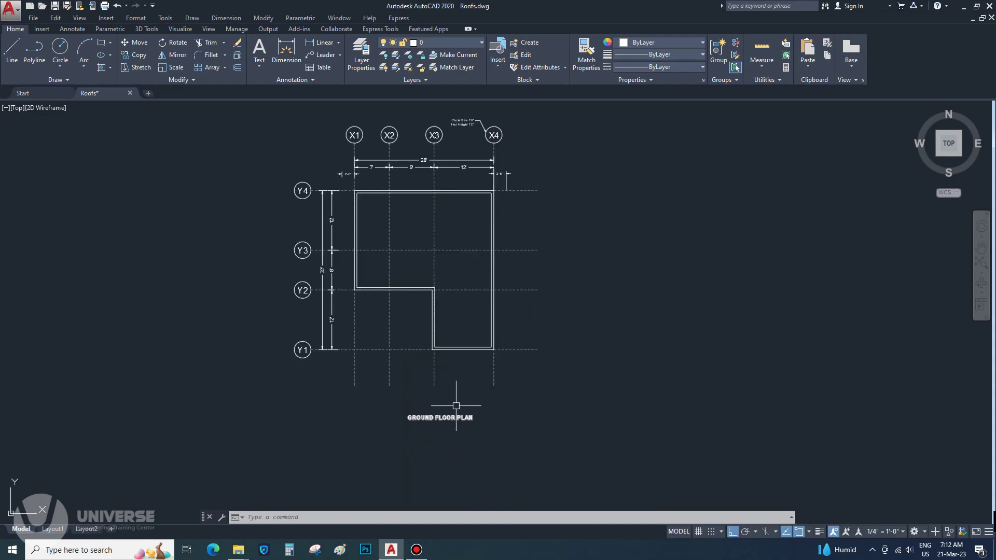
scroll(452, 404, down, 1)
scroll(400, 356, up, 1)
key(ctrl+s)
Start the COPY command (CO) to duplicate the ground floor plan.
middle_drag(500, 374, 505, 349)
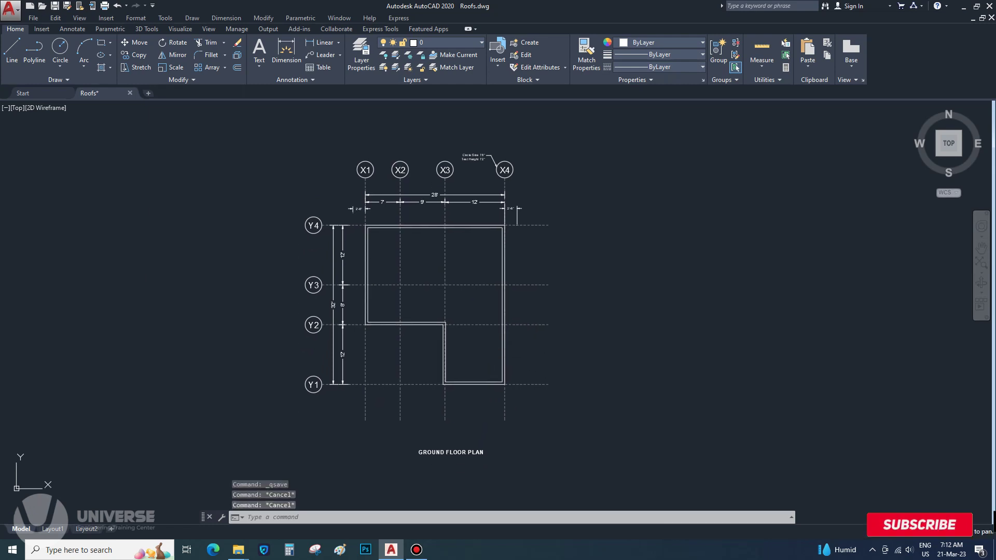
text(co)
key(Return)
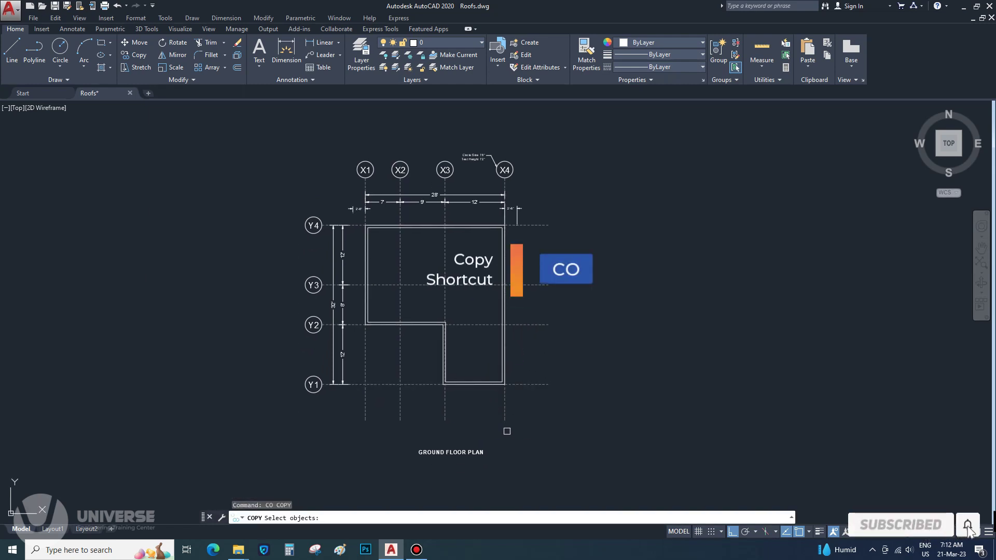
Window-select the whole ground floor plan and place a copy to the right of the original.
click(551, 448)
click(270, 156)
key(Return)
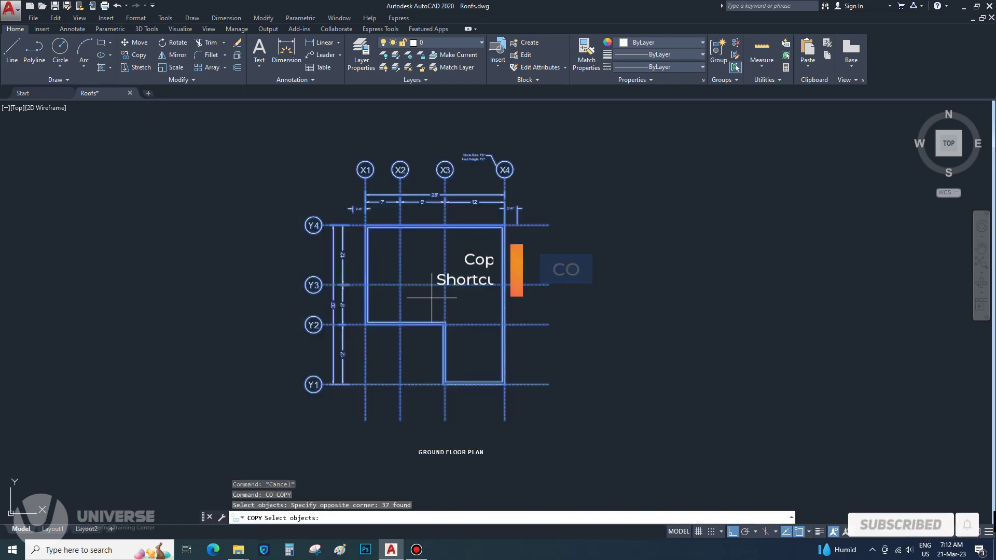
click(430, 296)
click(590, 284)
key(Return)
key(Escape)
Pan and zoom so both the original and the copied plan are in view.
scroll(592, 233, up, 2)
key(Escape)
scroll(511, 234, down, 3)
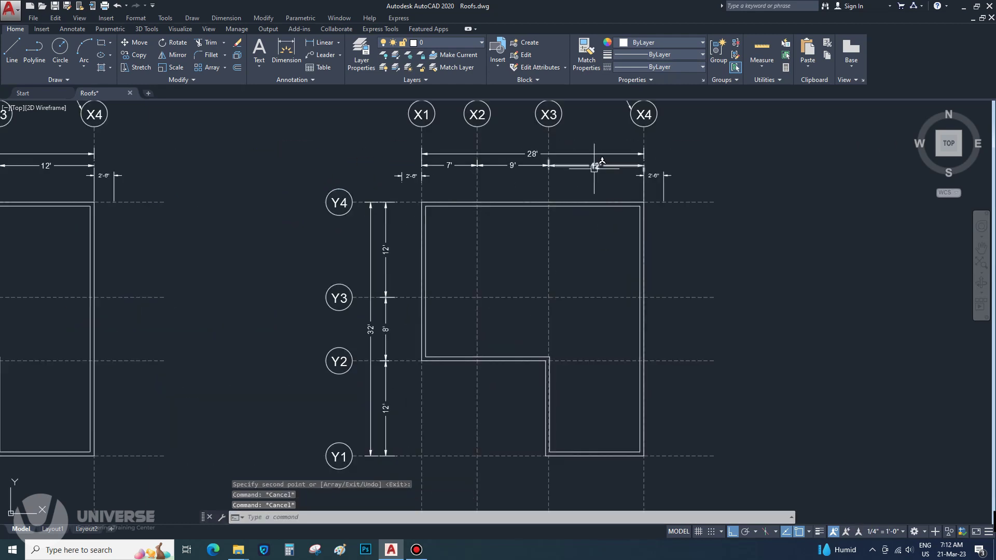
key(Escape)
scroll(544, 216, up, 2)
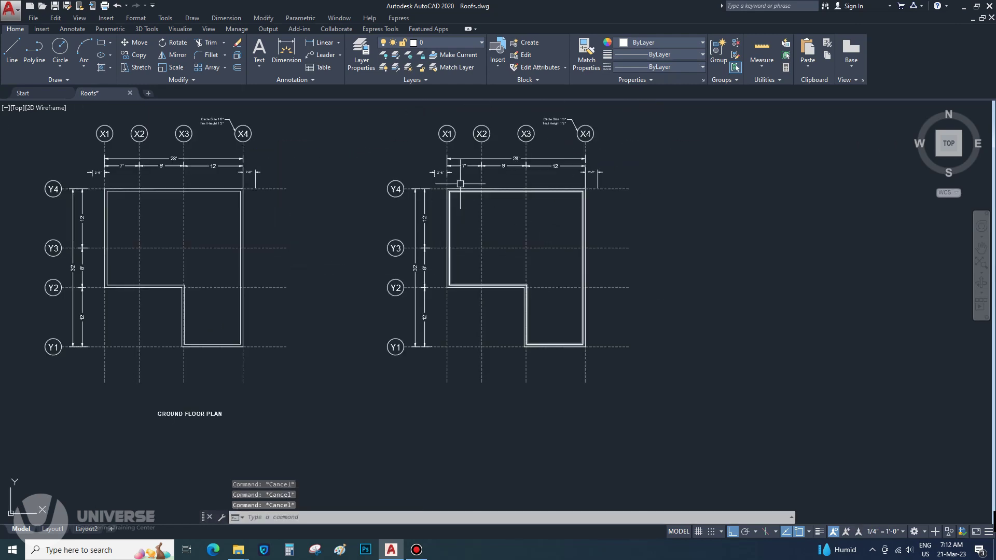
middle_drag(544, 218, 581, 241)
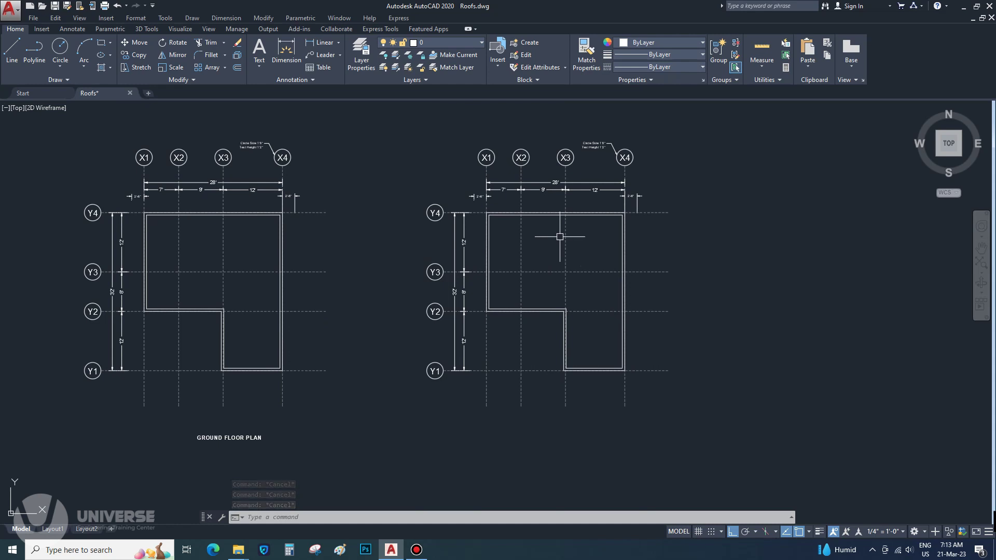
scroll(499, 223, up, 2)
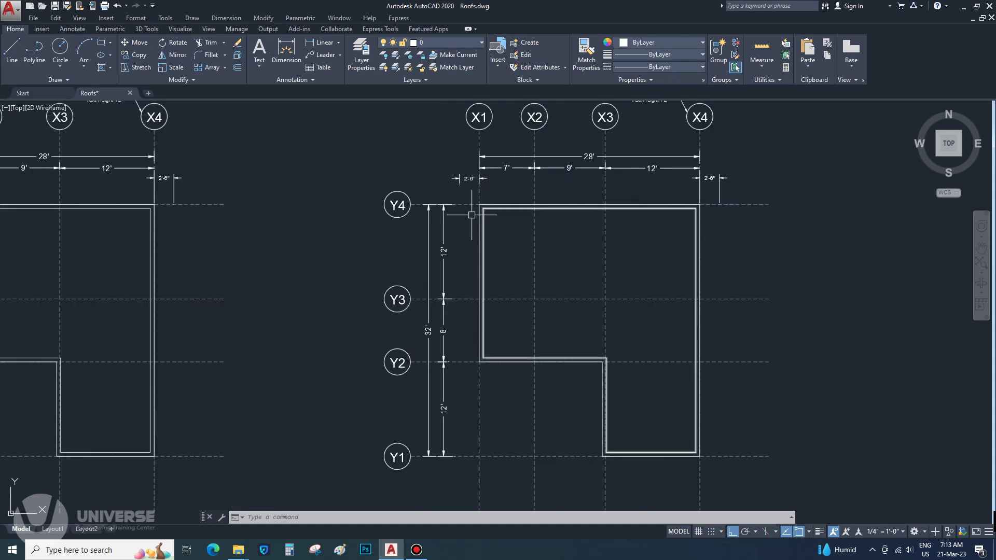
middle_drag(434, 212, 429, 220)
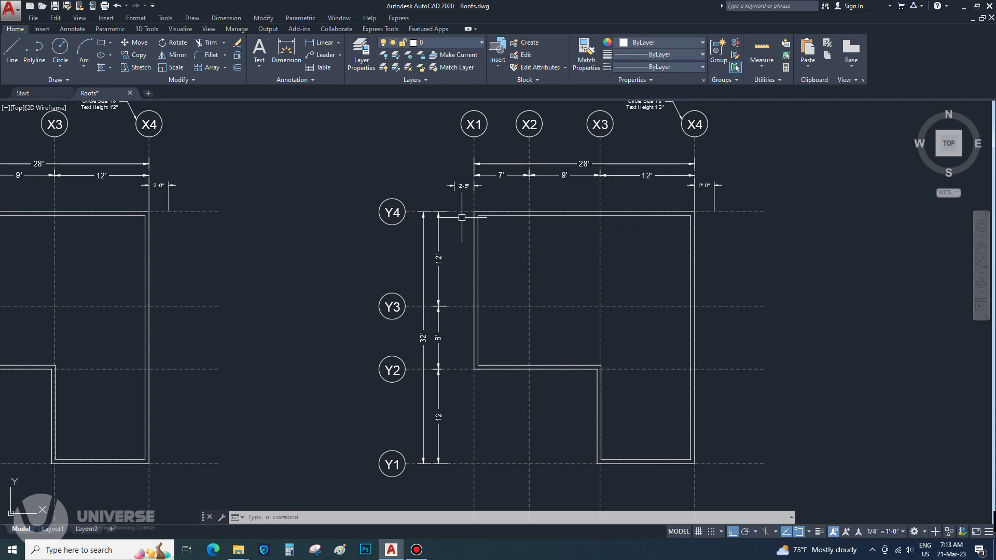
scroll(460, 224, up, 6)
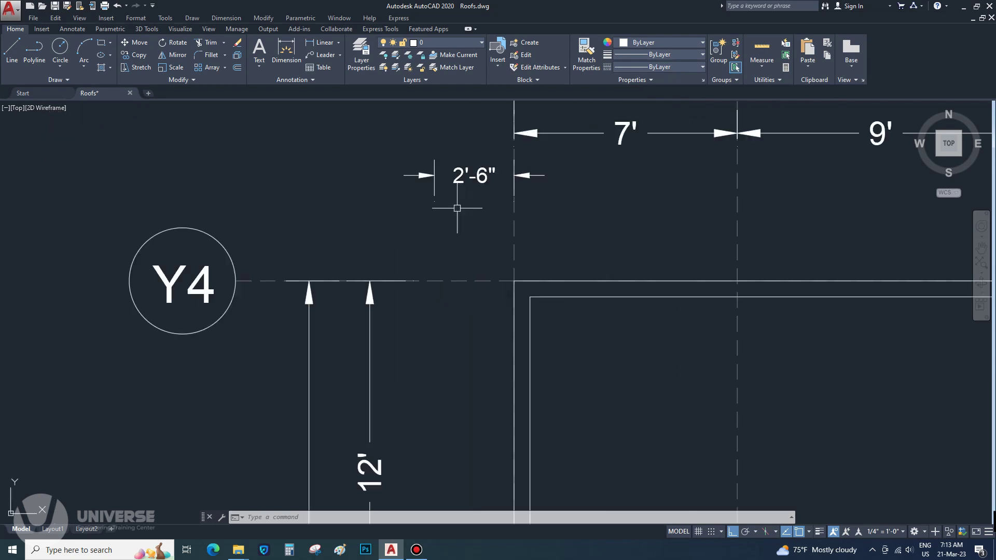
scroll(459, 219, down, 6)
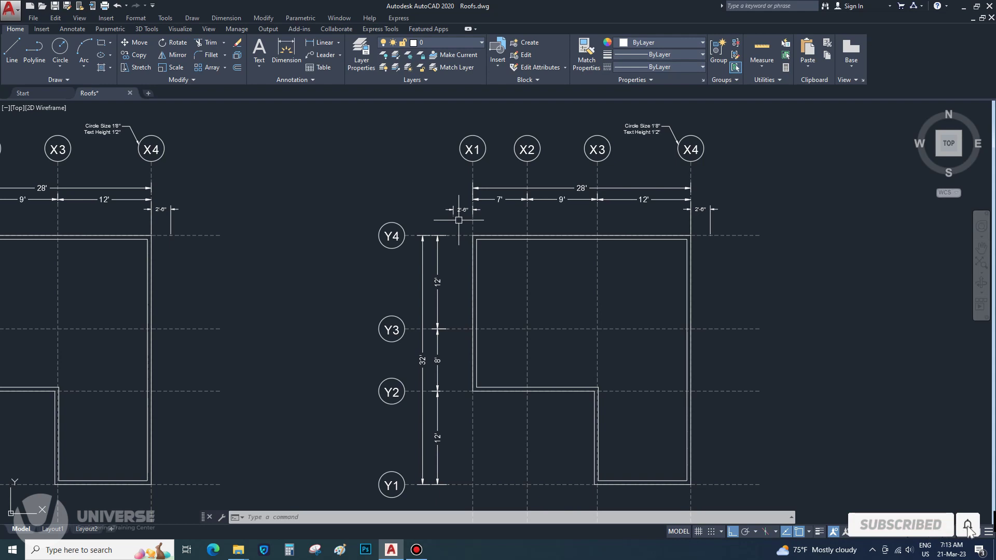
scroll(458, 220, up, 2)
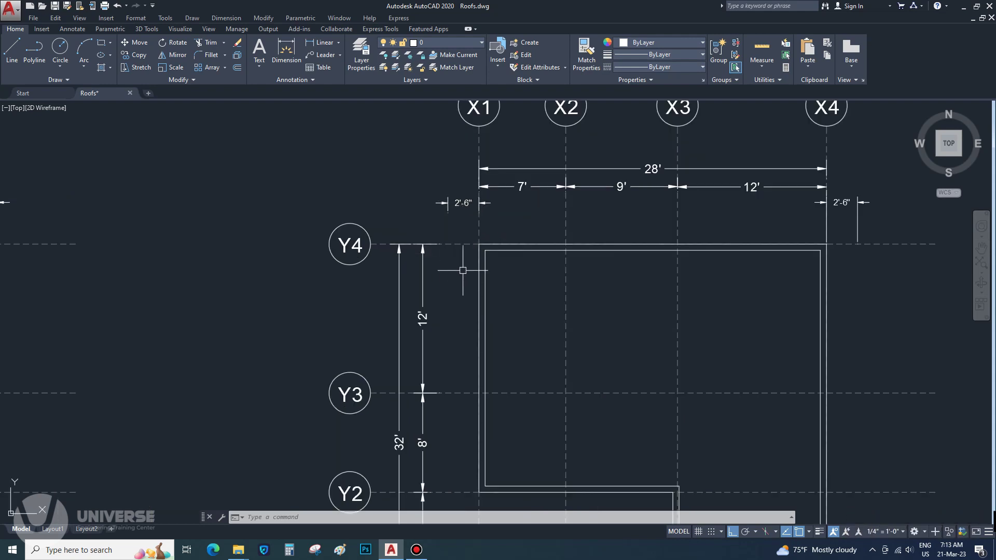
scroll(462, 270, down, 2)
middle_drag(469, 276, 395, 223)
Offset the copied plan's outline 2'6" outward to form the roof outline.
text(o)
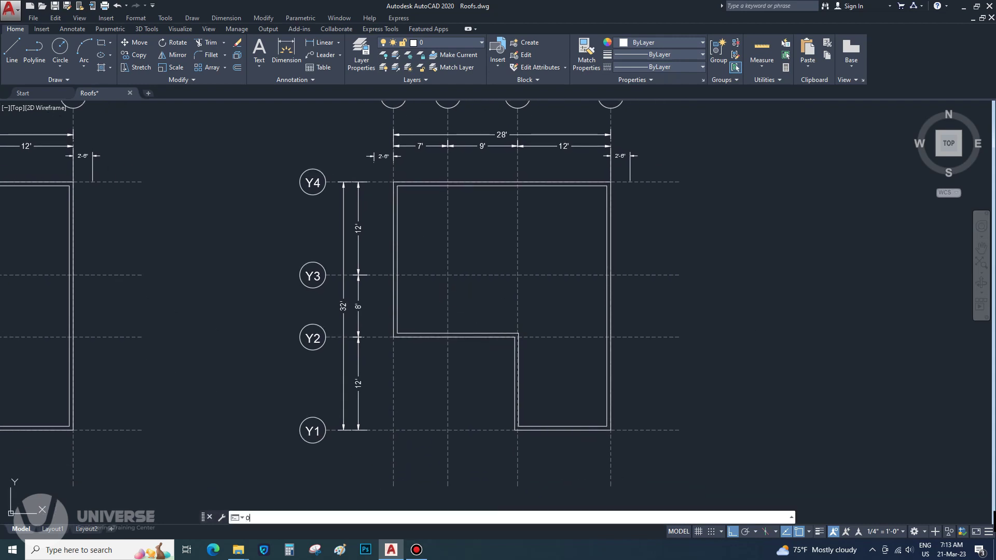
key(Return)
text(2'6)
key(Return)
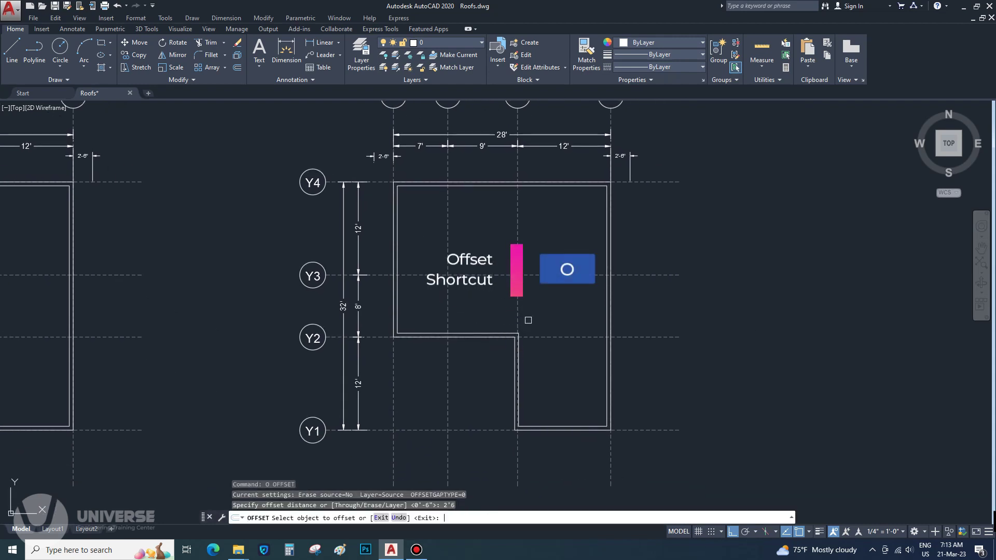
click(619, 225)
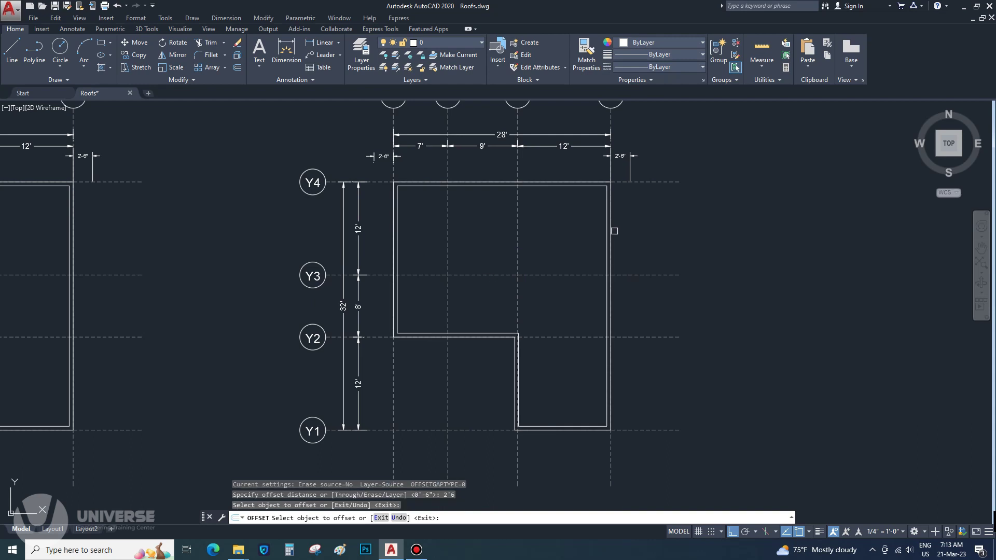
click(623, 223)
key(Escape)
Erase the inner wall line of the copied plan, leaving the roof outline.
middle_drag(528, 180, 574, 196)
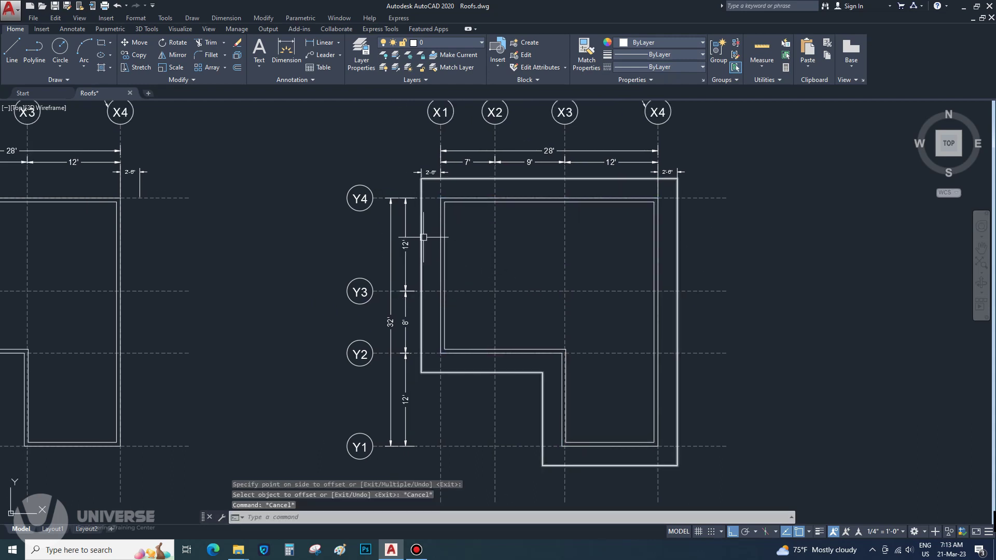
scroll(544, 245, down, 4)
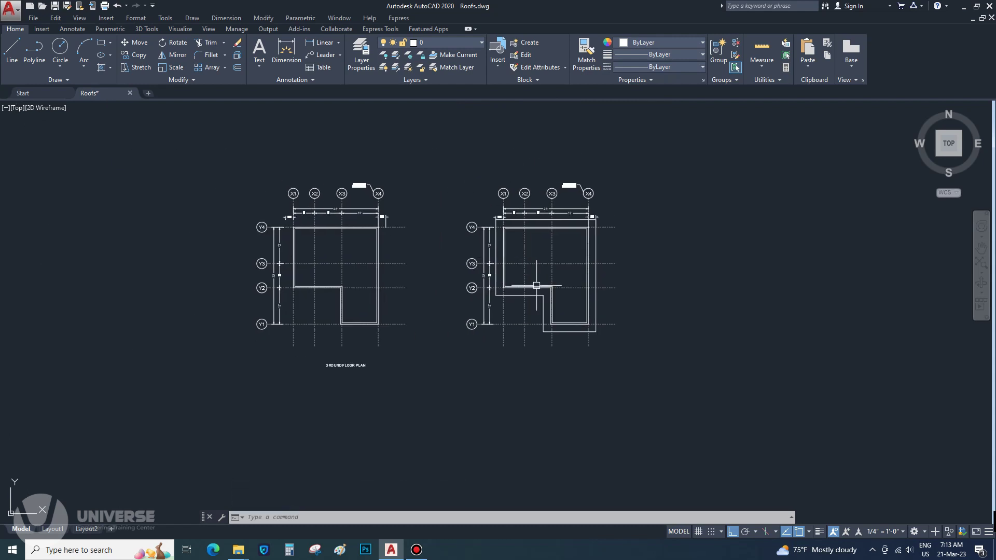
middle_drag(515, 267, 504, 274)
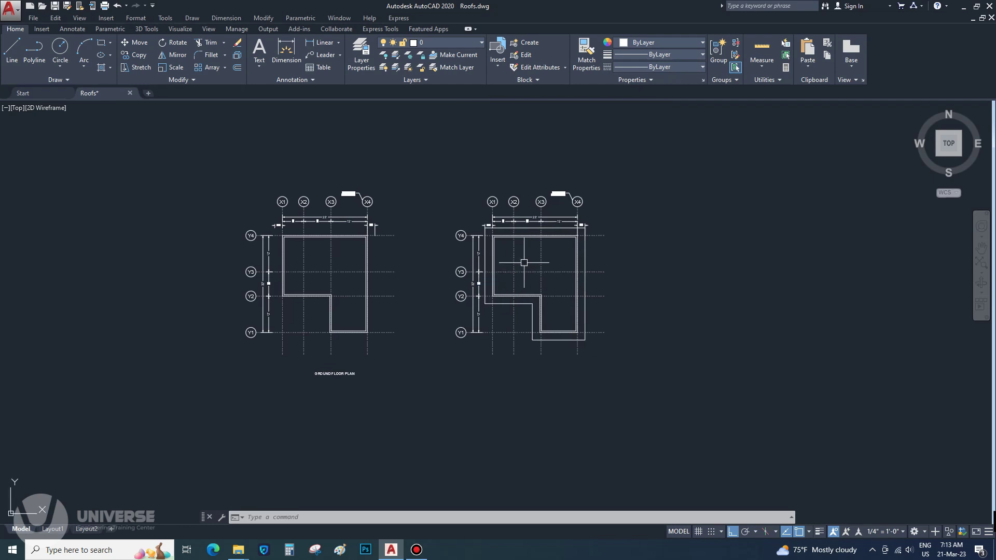
scroll(522, 259, up, 2)
scroll(507, 253, up, 2)
scroll(486, 218, up, 4)
click(482, 239)
key(e)
key(Return)
click(473, 241)
key(Escape)
Reframe the view so both plans are visible.
scroll(513, 257, down, 6)
scroll(511, 252, up, 1)
middle_drag(511, 252, 545, 274)
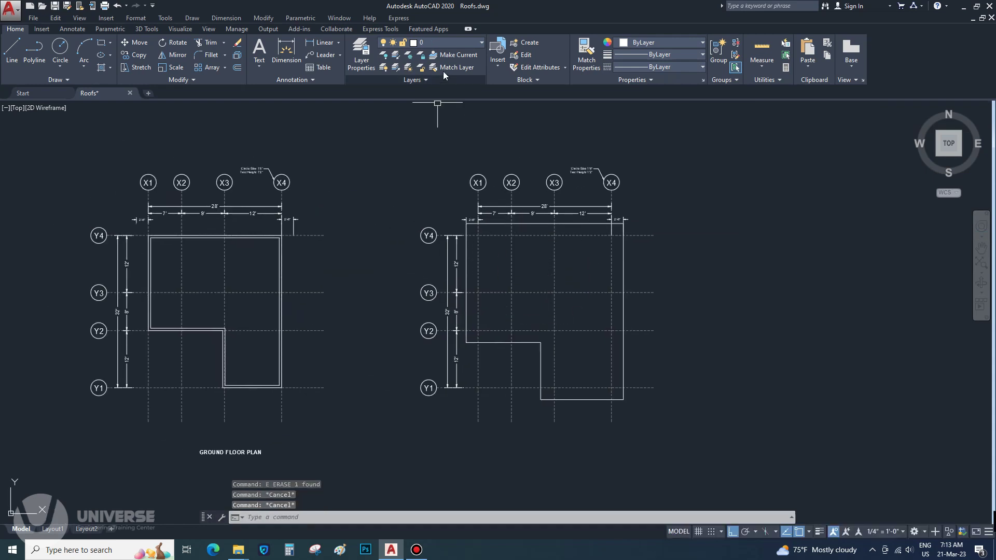
click(461, 43)
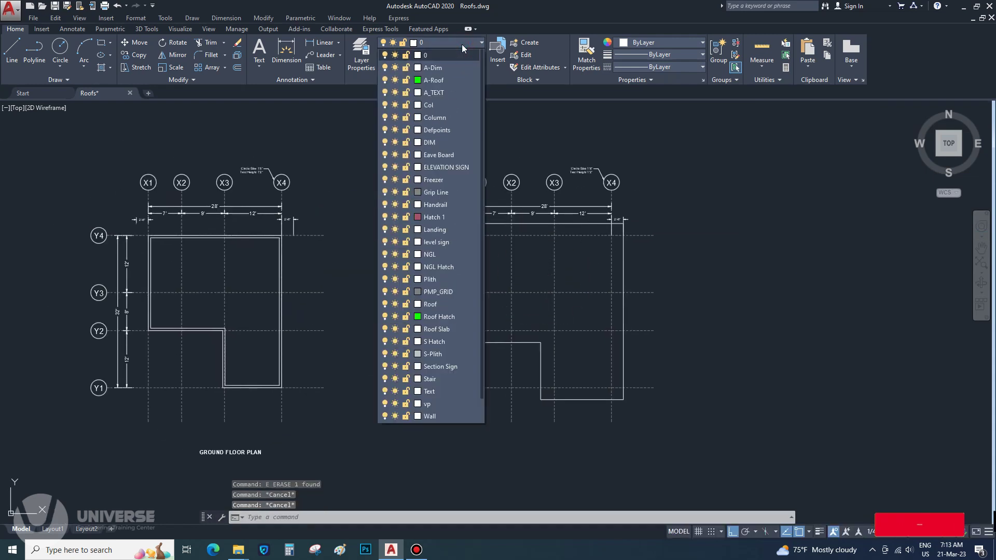
Set A-Roof as the current layer from the Layer dropdown.
click(434, 310)
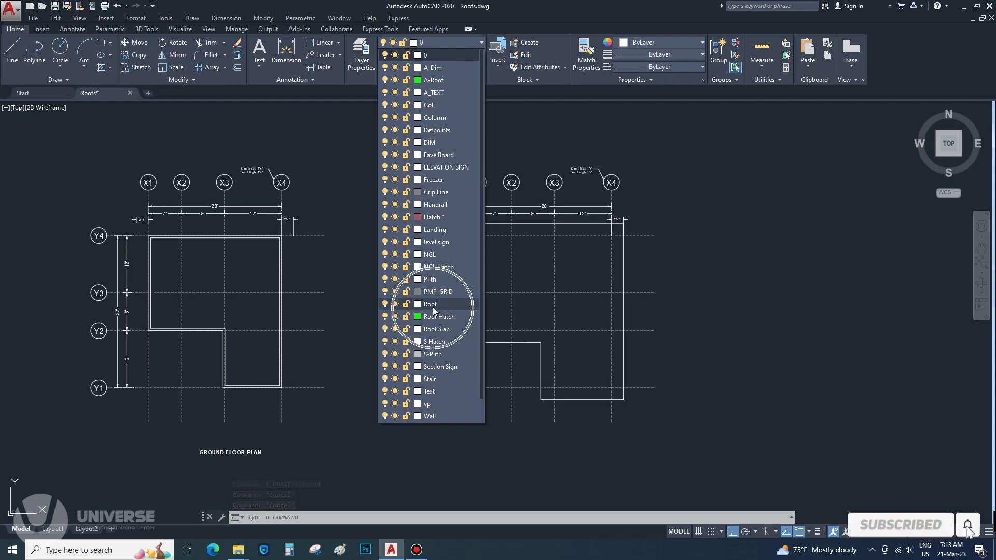
click(436, 79)
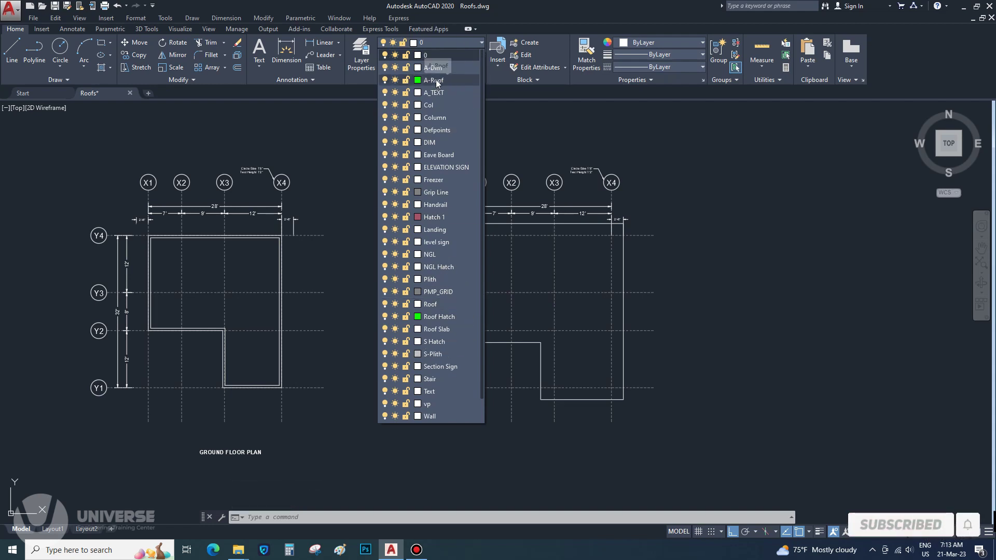
click(436, 80)
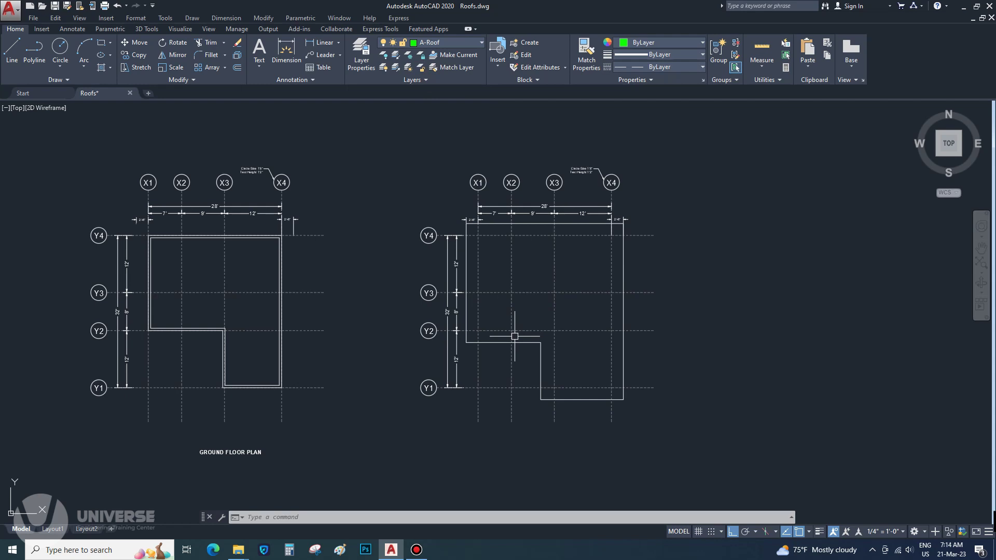
middle_drag(515, 336, 465, 347)
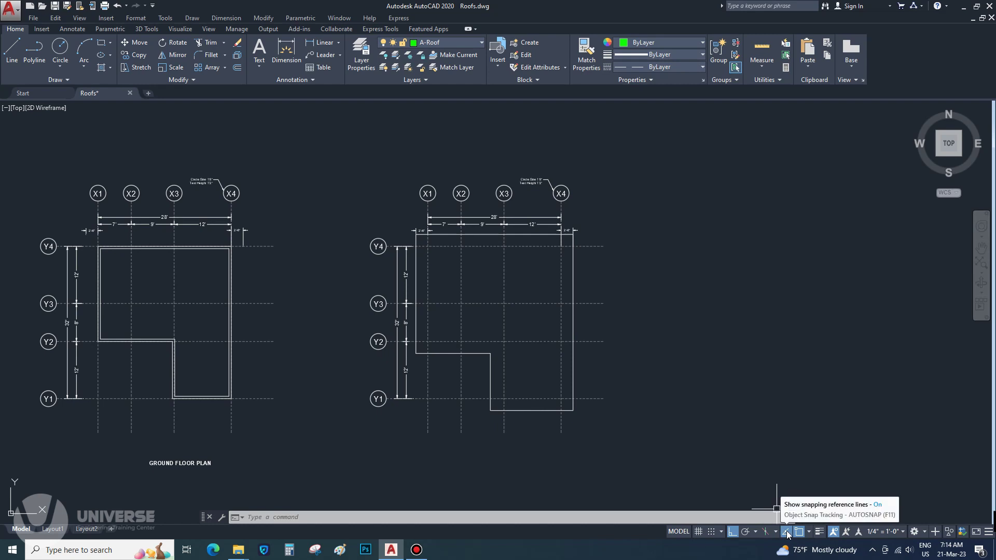
click(755, 532)
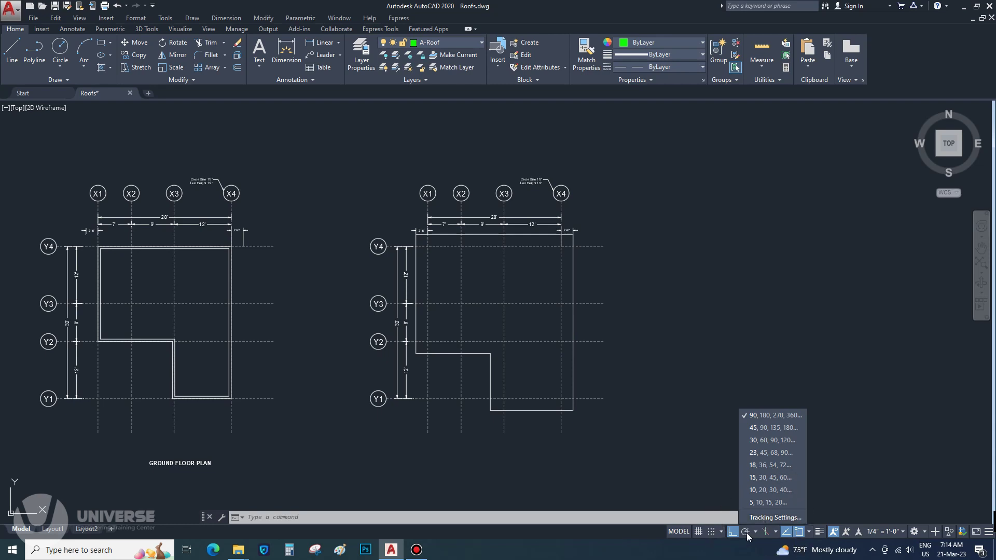
Turn on polar tracking, then begin and cancel a line at a roof outline corner.
click(747, 535)
click(747, 534)
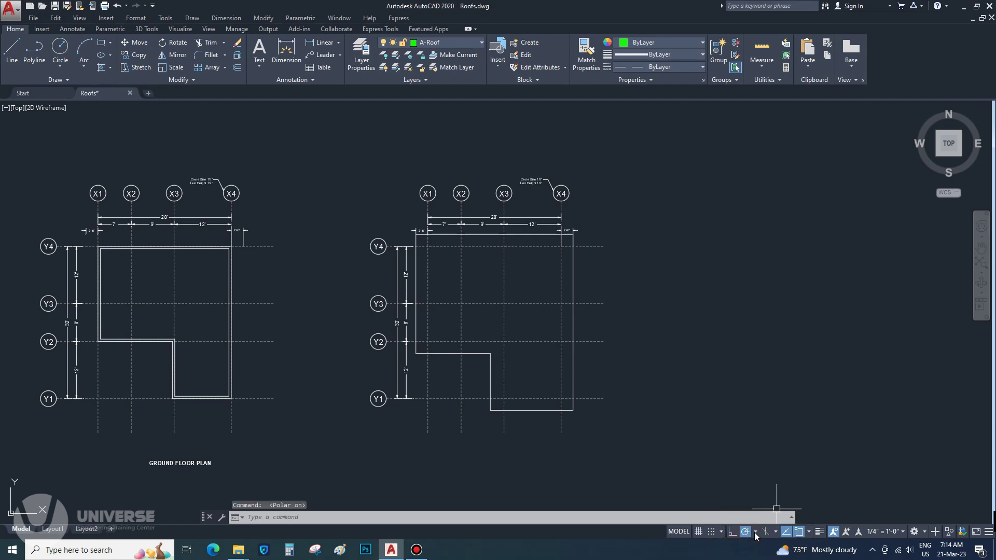
click(755, 533)
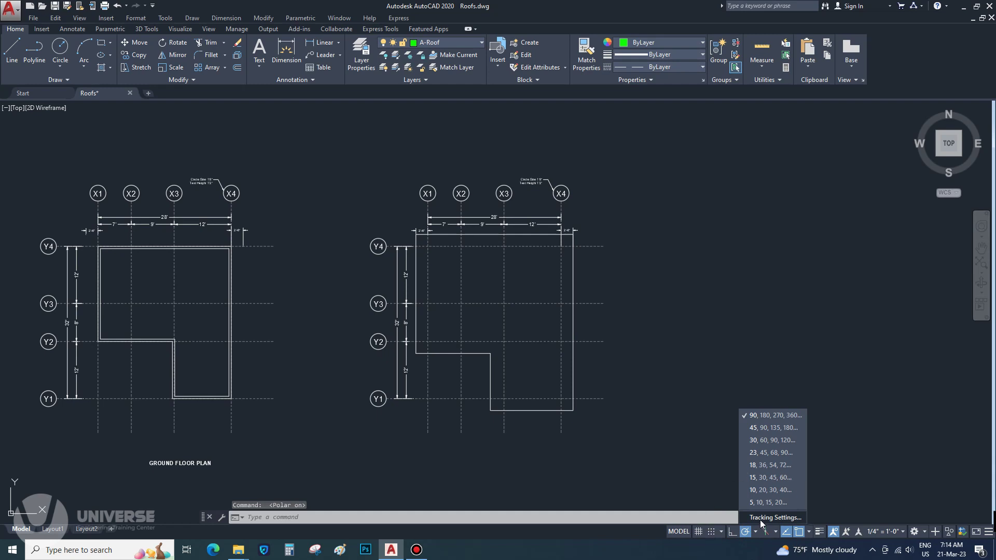
click(760, 519)
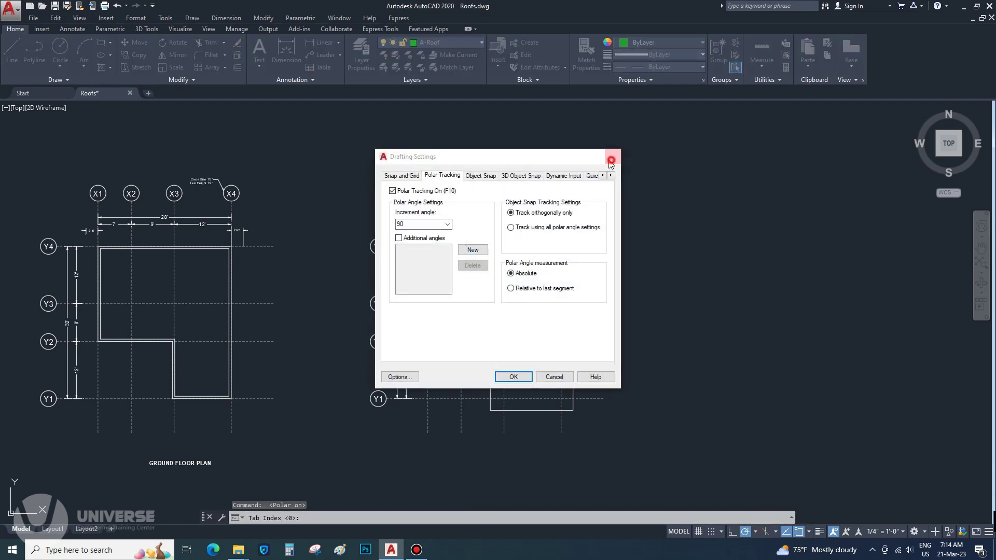
click(613, 162)
middle_drag(507, 351, 502, 340)
text(l)
key(Return)
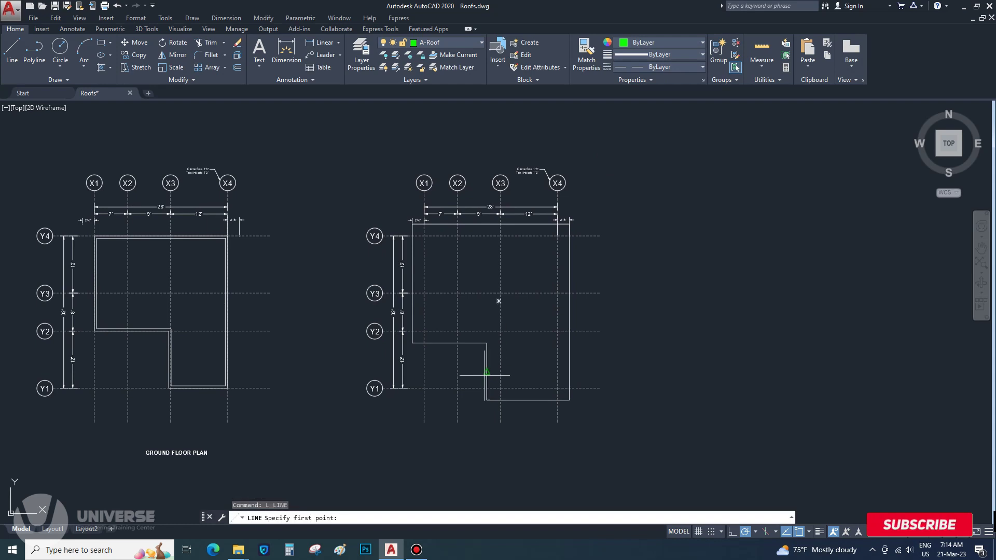
click(487, 400)
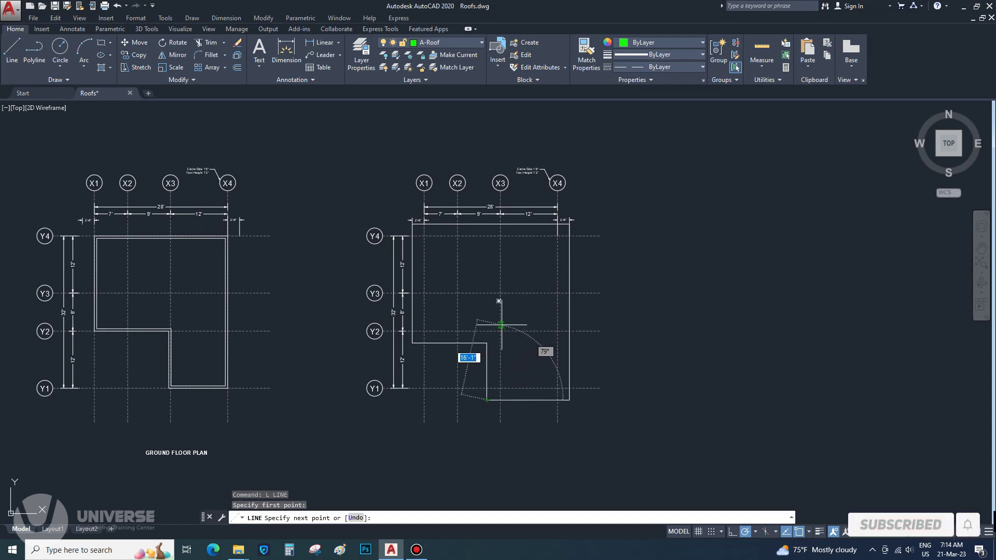
key(Escape)
Set the polar tracking increment angle to 45° and start a new line.
click(757, 532)
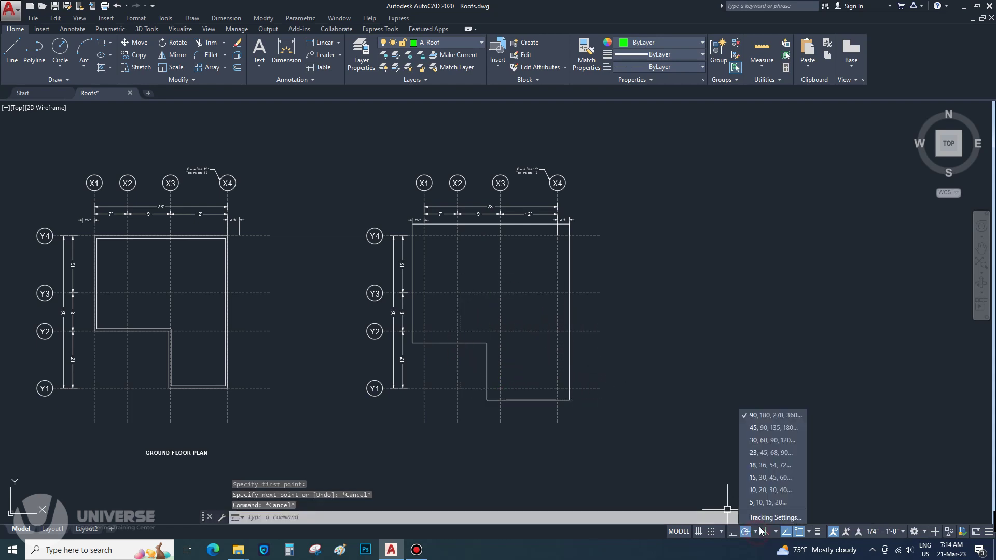
click(447, 224)
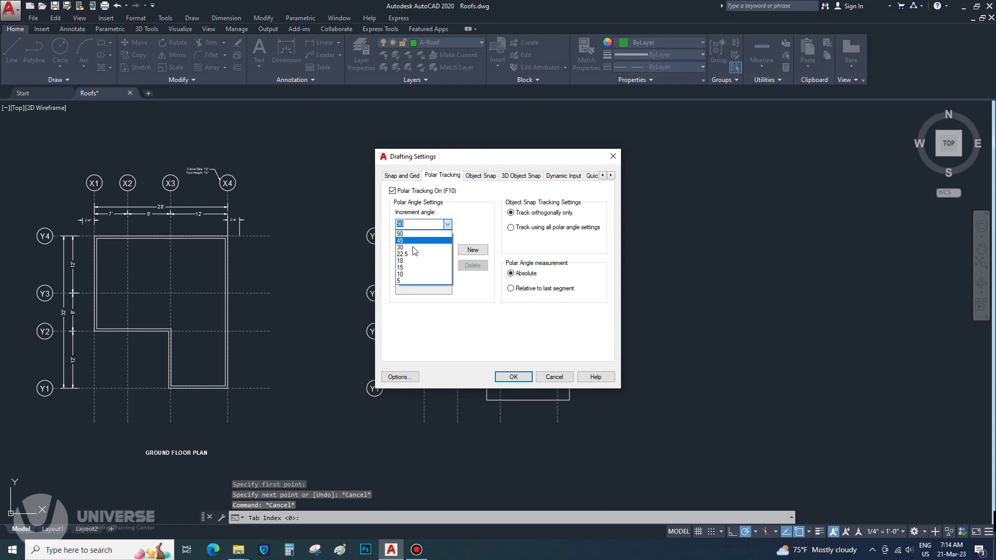
click(407, 240)
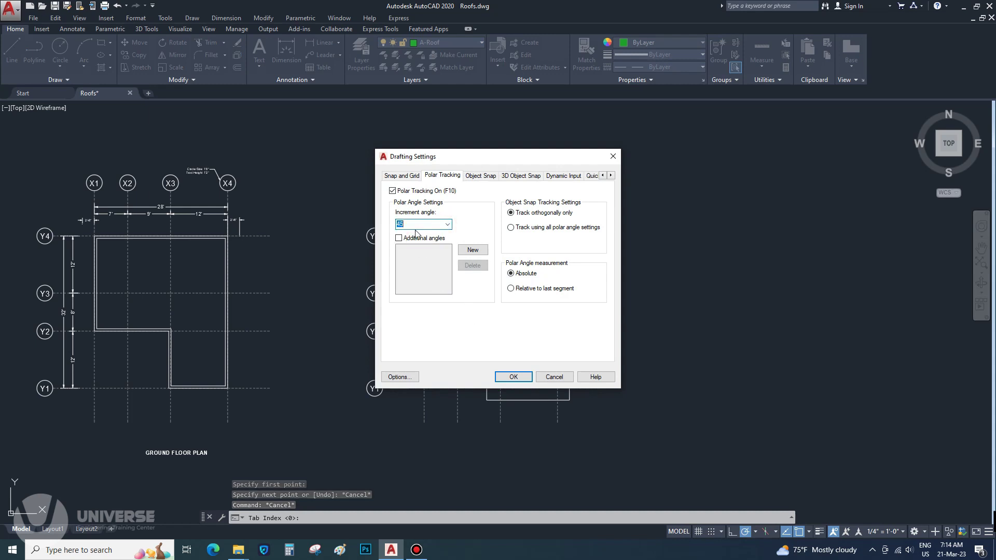
click(513, 377)
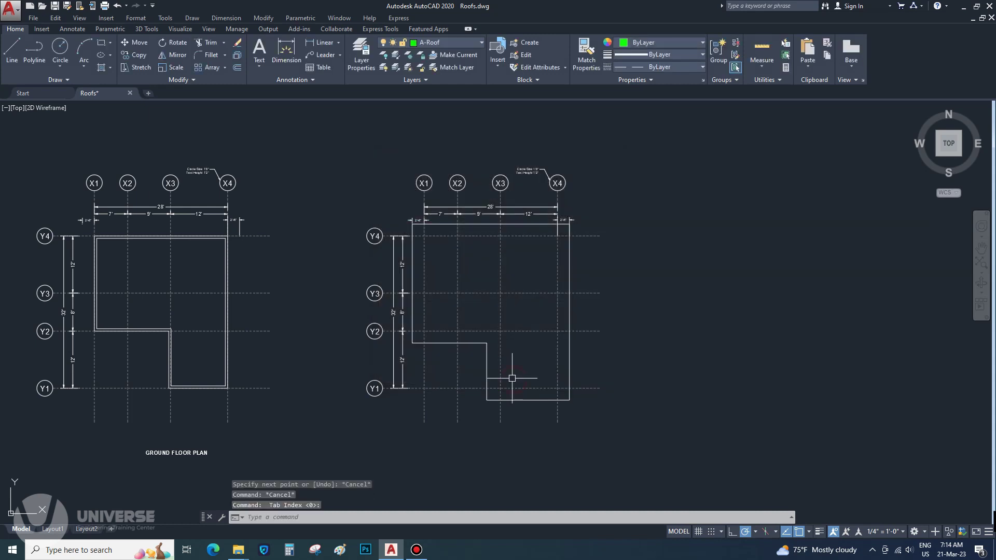
text(l)
key(Return)
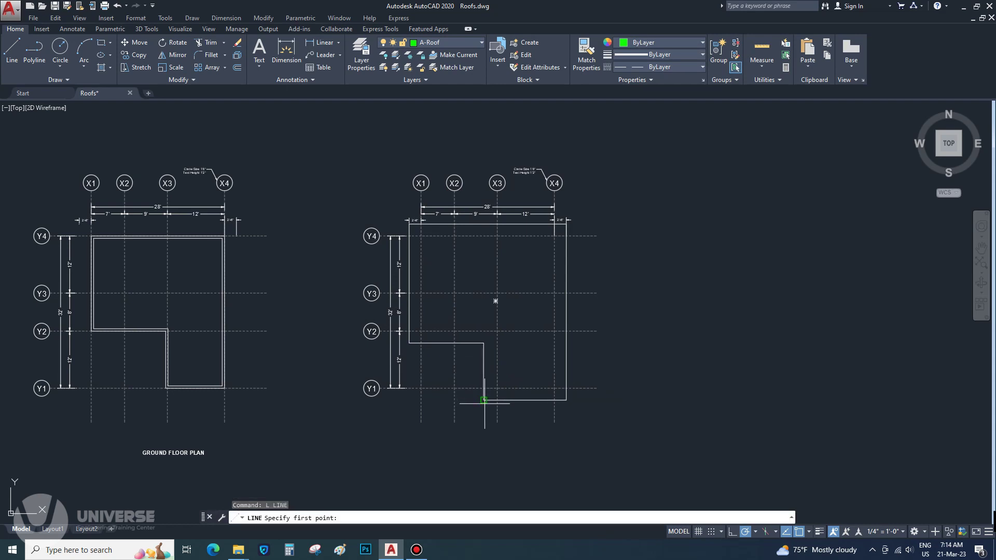
Draw a 45° hip line from the lower wing's bottom-left corner.
click(484, 400)
click(484, 400)
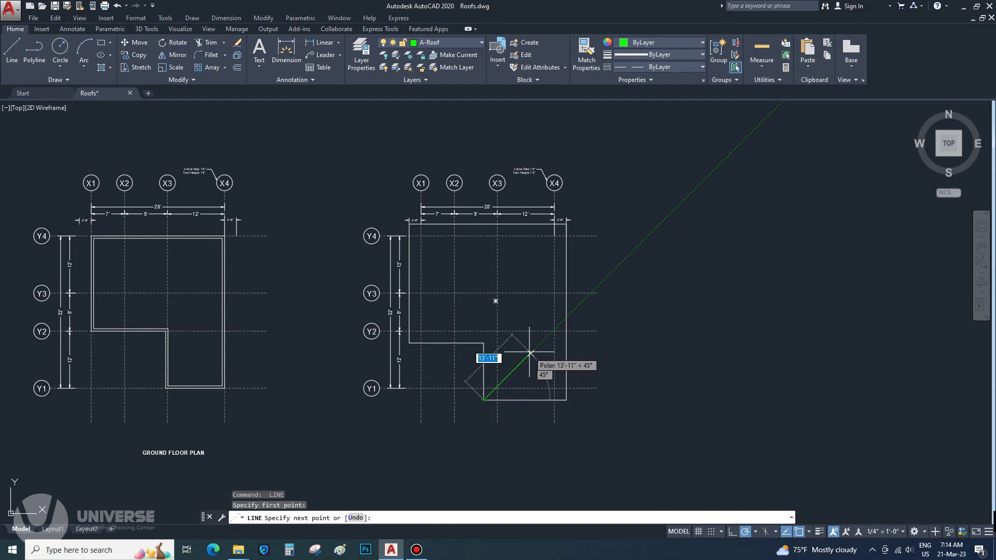
click(530, 354)
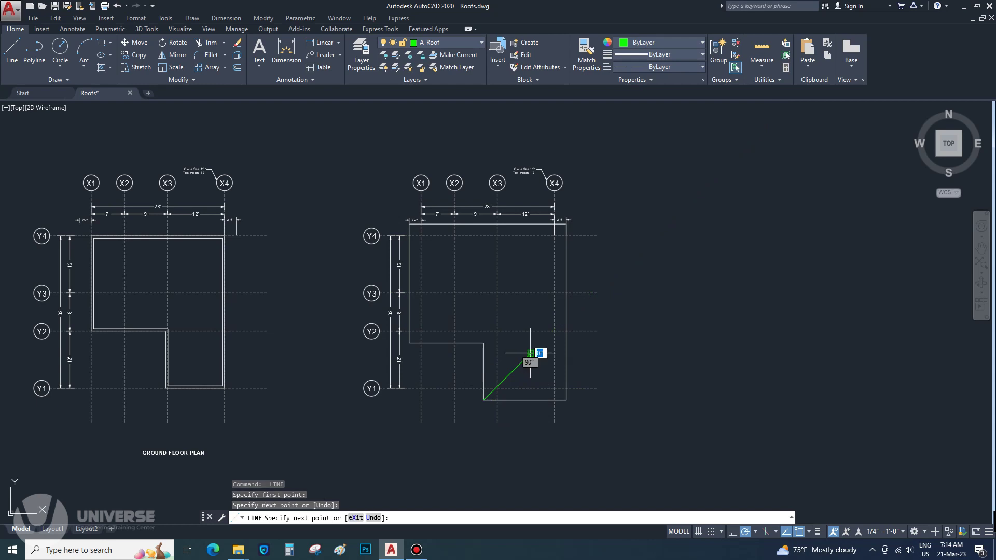
key(Return)
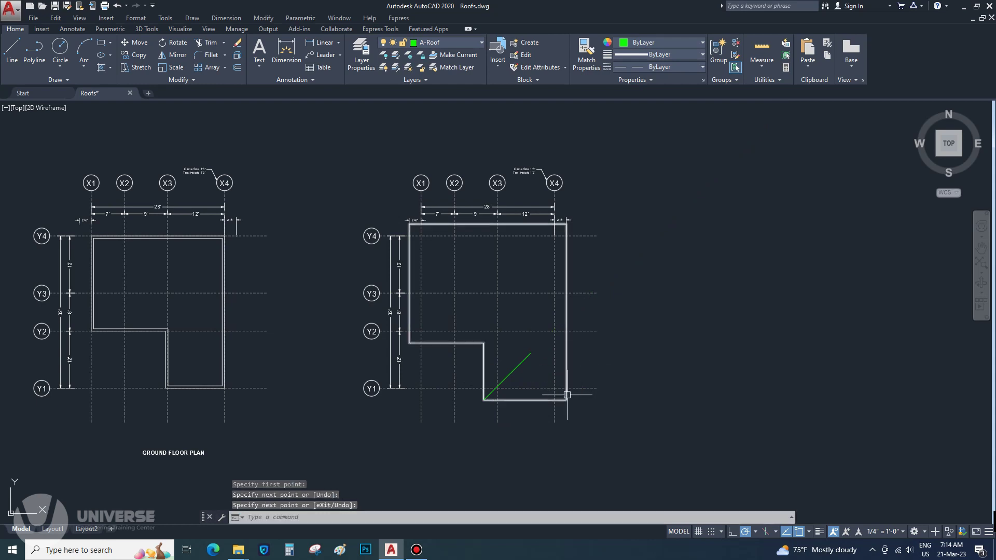
middle_drag(514, 373, 516, 366)
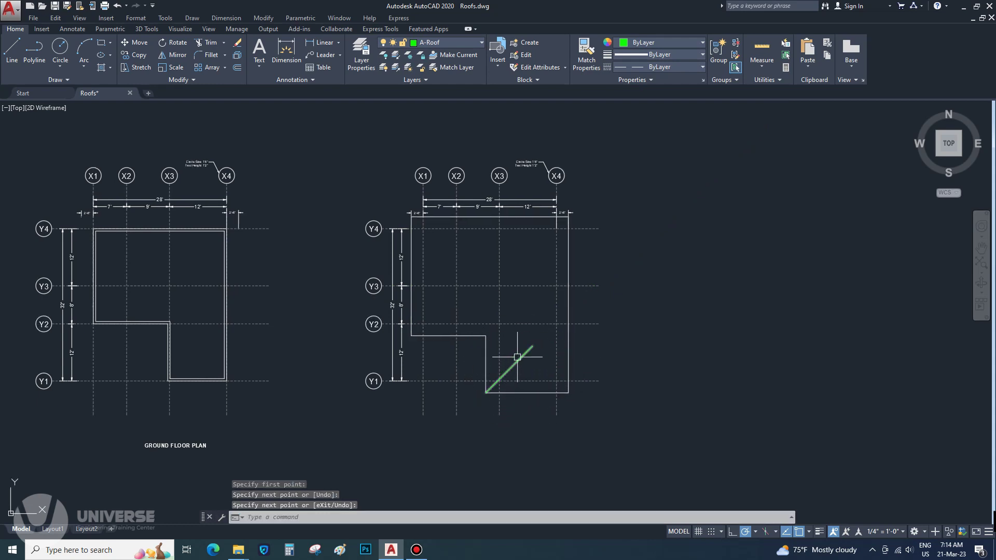
key(Escape)
key(Escape)
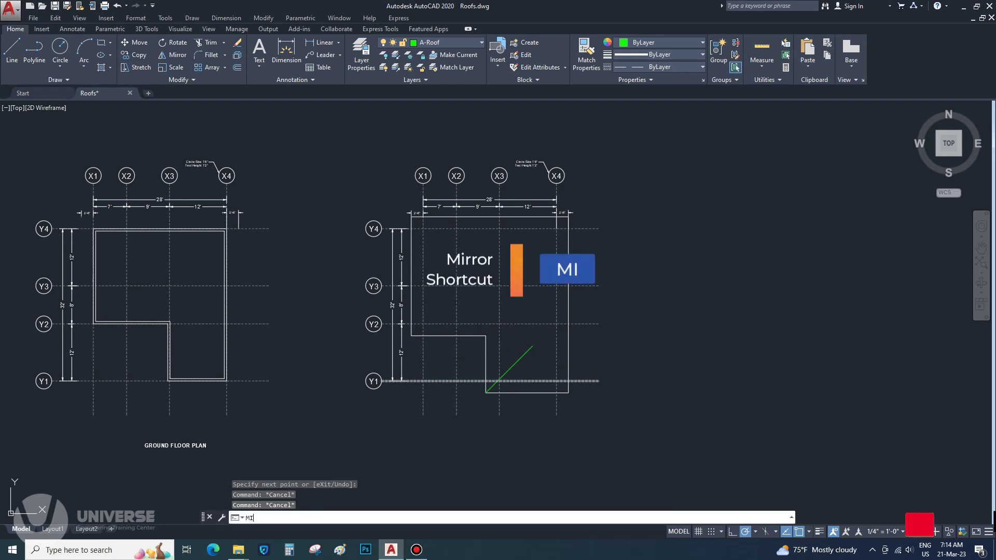
Mirror the hip line about a vertical axis through the bottom edge's midpoint.
text(mi)
key(Return)
click(518, 359)
key(Return)
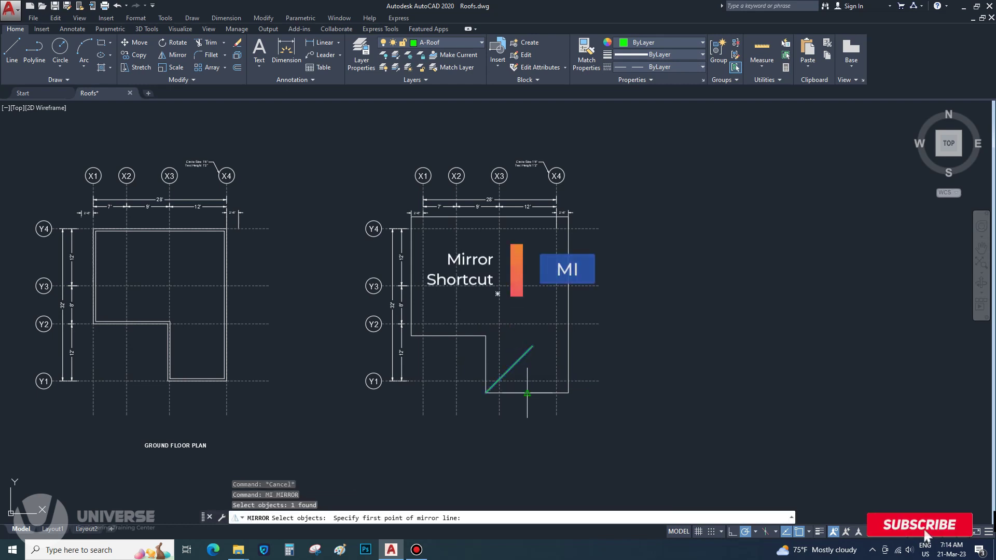
click(525, 390)
click(523, 430)
key(Return)
key(Escape)
key(Escape)
key(Escape)
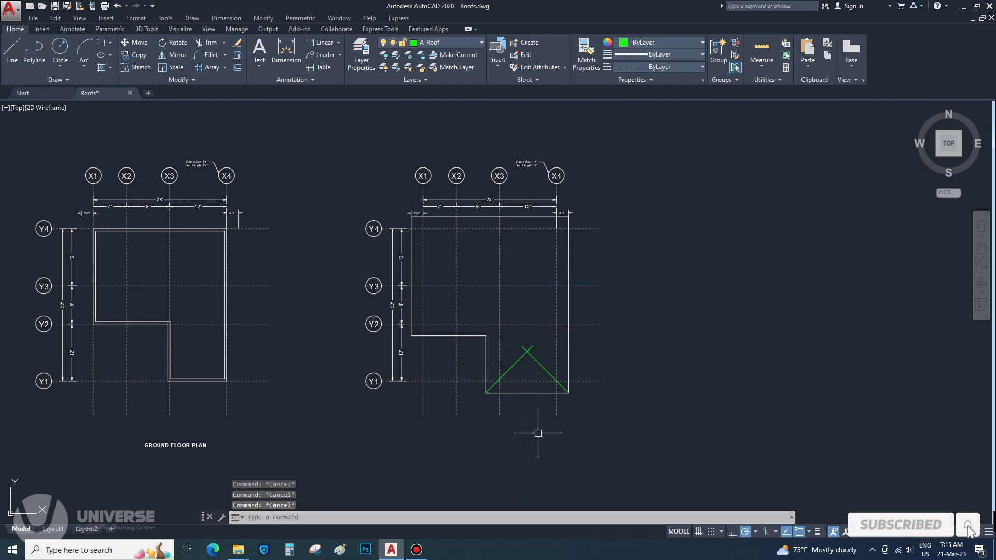
scroll(519, 358, up, 4)
scroll(510, 338, down, 4)
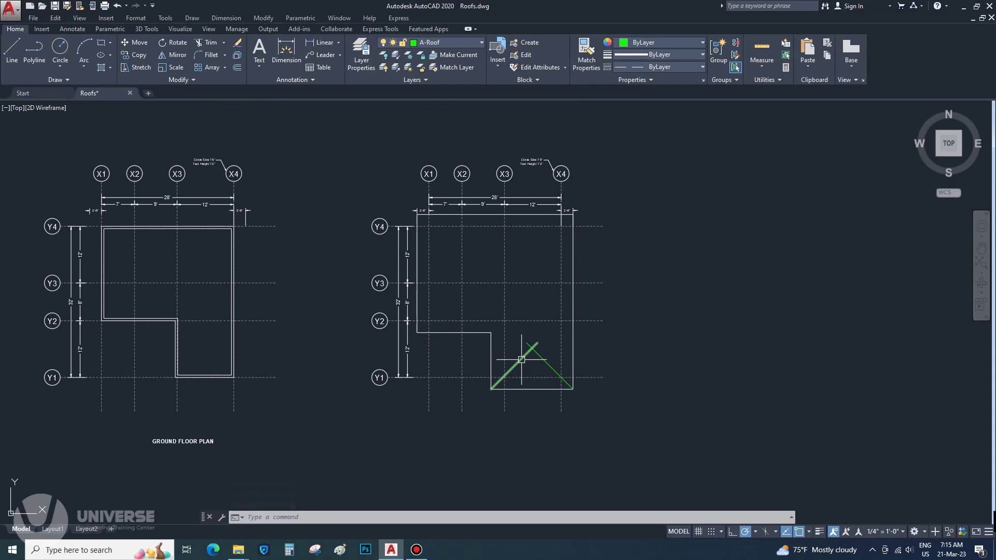
key(Escape)
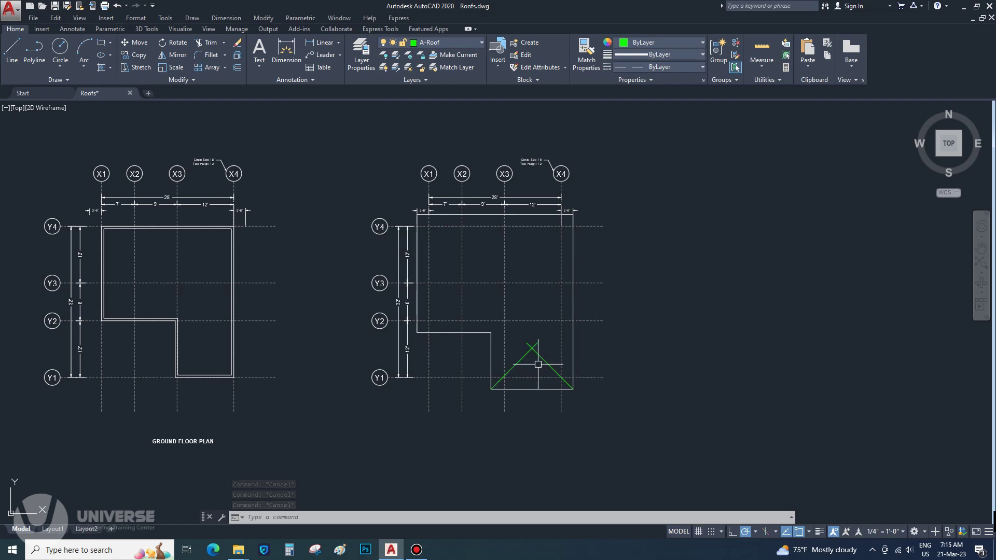
Fillet the two hip lines with radius 0 so they meet at a peak.
text(f)
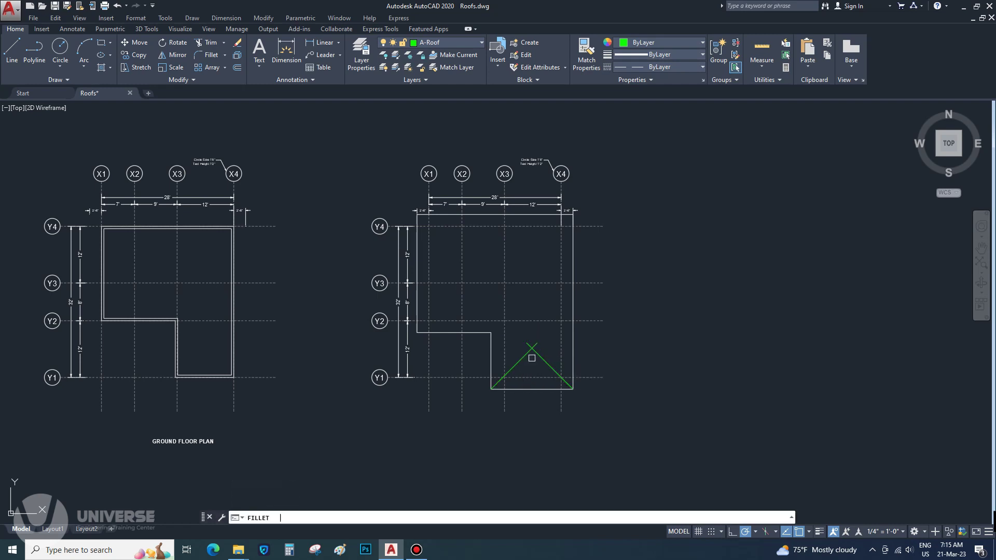
key(Return)
text(r)
key(Return)
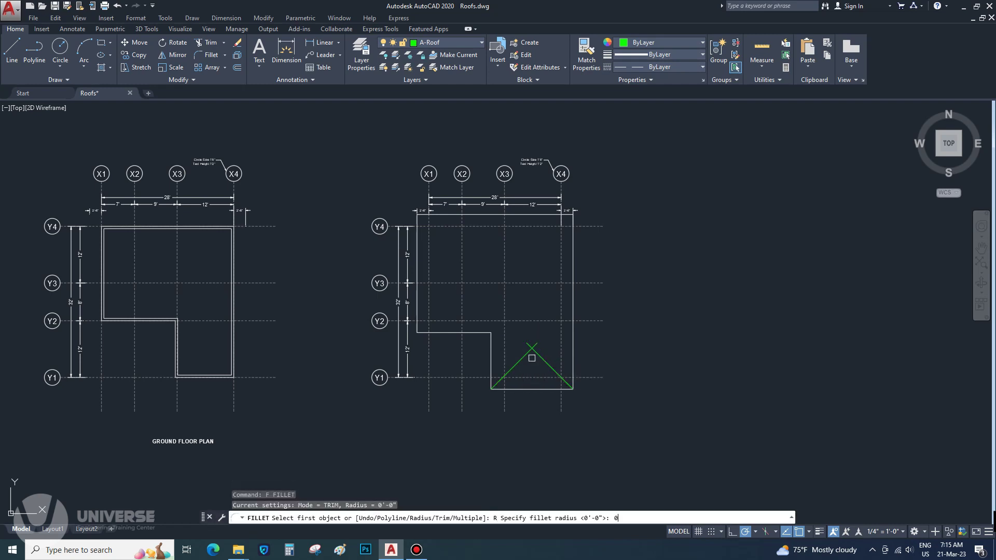
text(0)
key(Return)
scroll(532, 358, up, 4)
click(543, 346)
key(Escape)
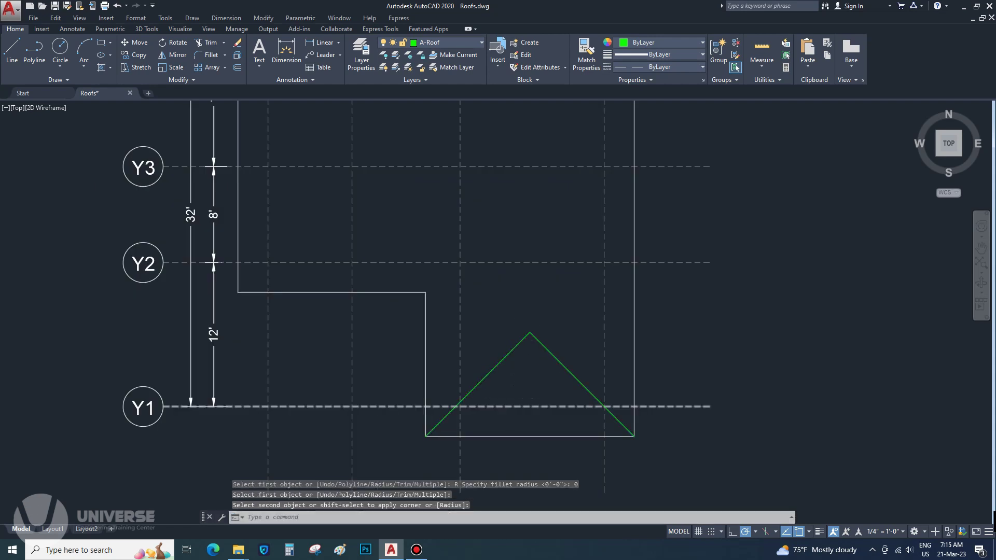
scroll(519, 368, down, 4)
key(Escape)
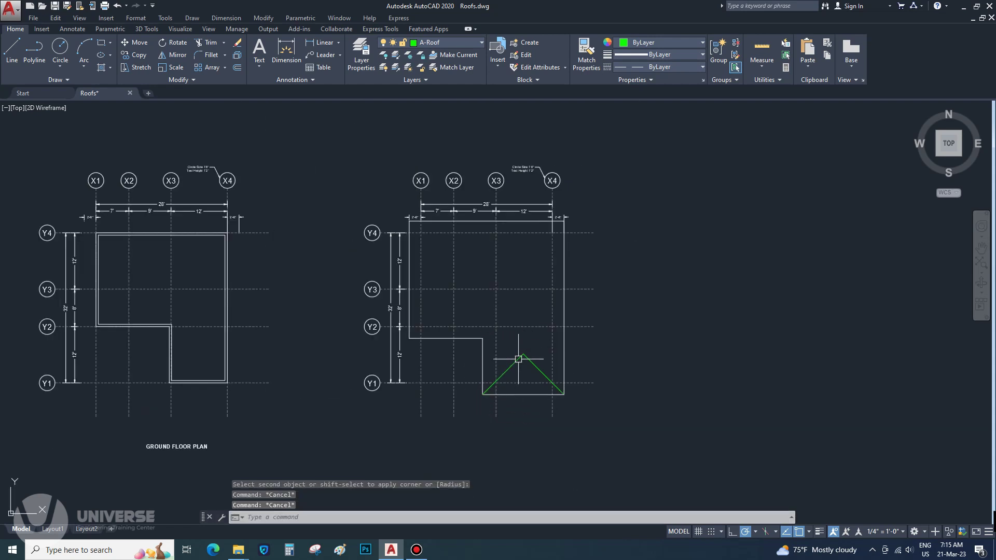
Adjust the extension line of the right 2'-6" overhang dimension.
scroll(547, 249, up, 6)
click(591, 281)
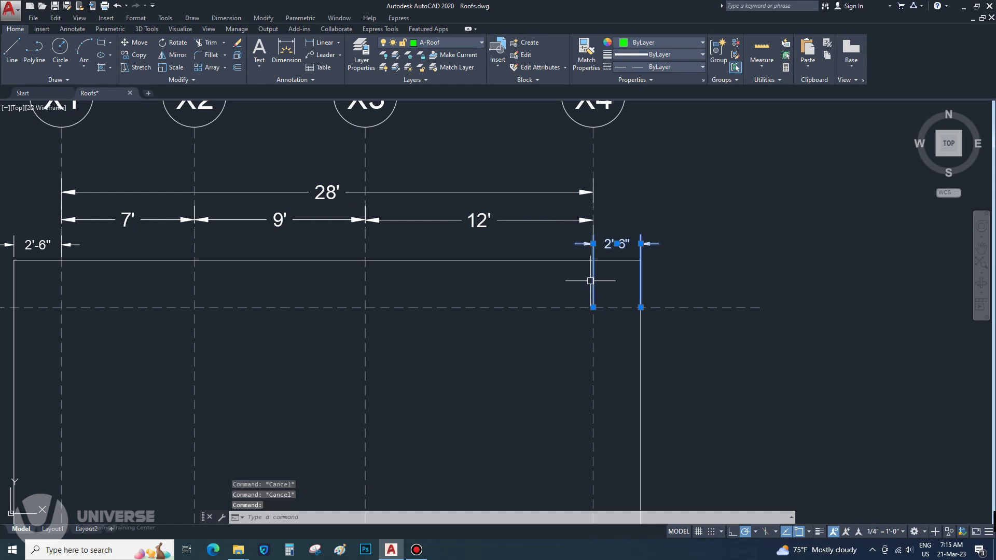
click(593, 308)
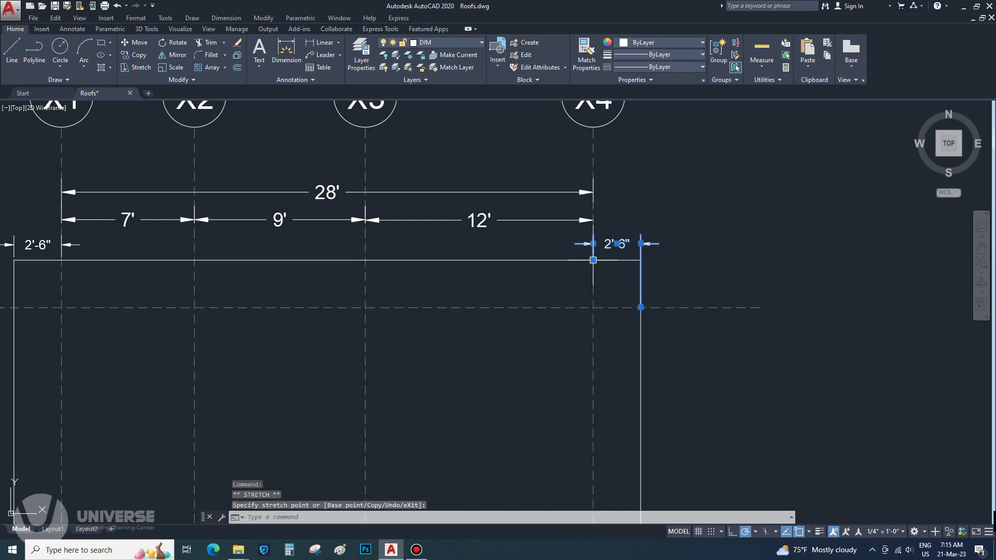
click(641, 308)
key(Escape)
key(Escape)
key(Escape)
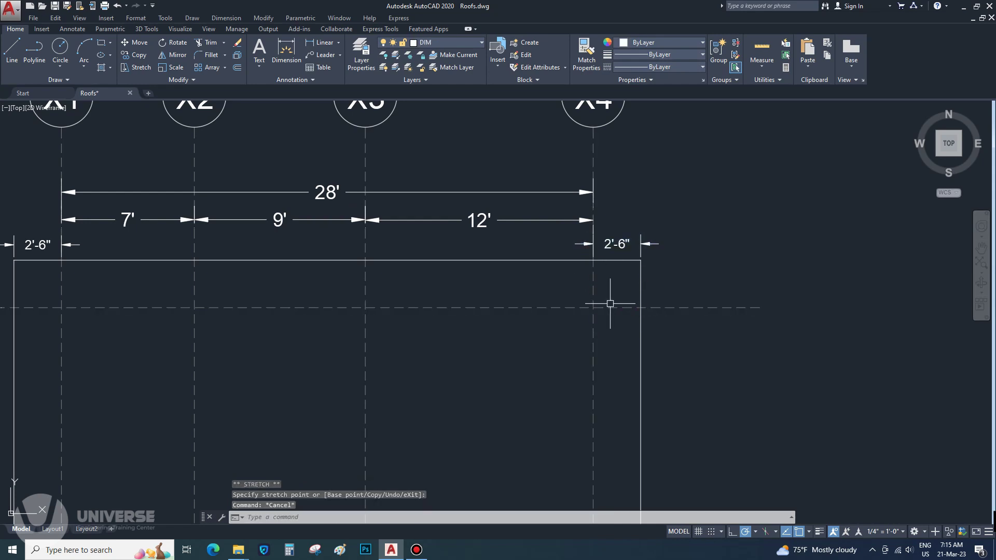
scroll(620, 293, down, 5)
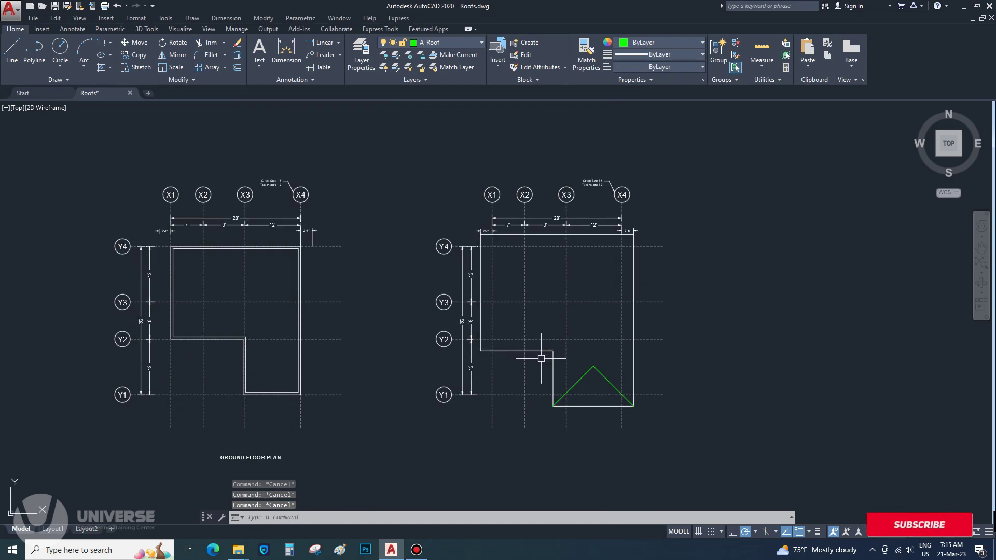
text(co)
Copy the hip line to the L's inner corner and the left Y2 corner.
key(Return)
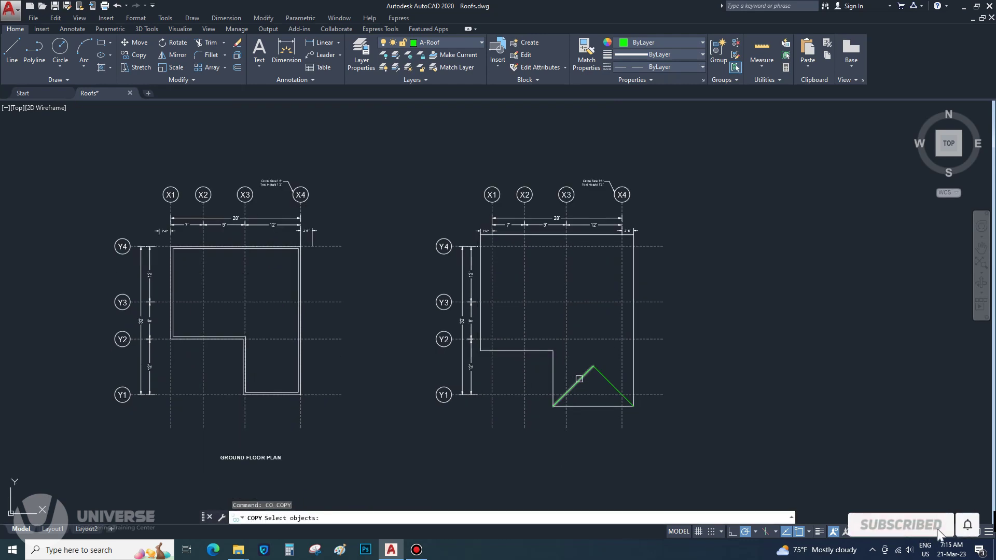
click(576, 383)
key(Return)
click(553, 406)
click(552, 351)
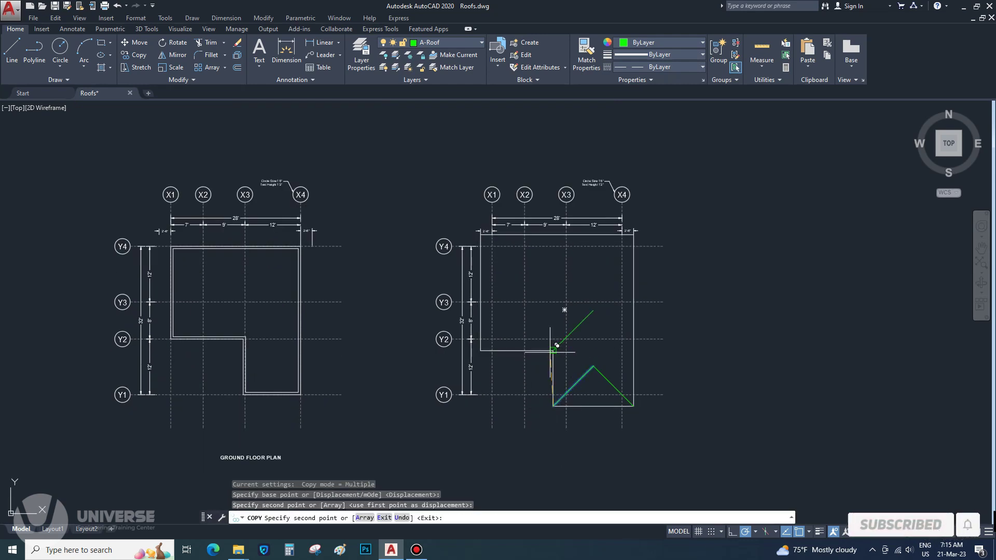
click(492, 345)
key(Return)
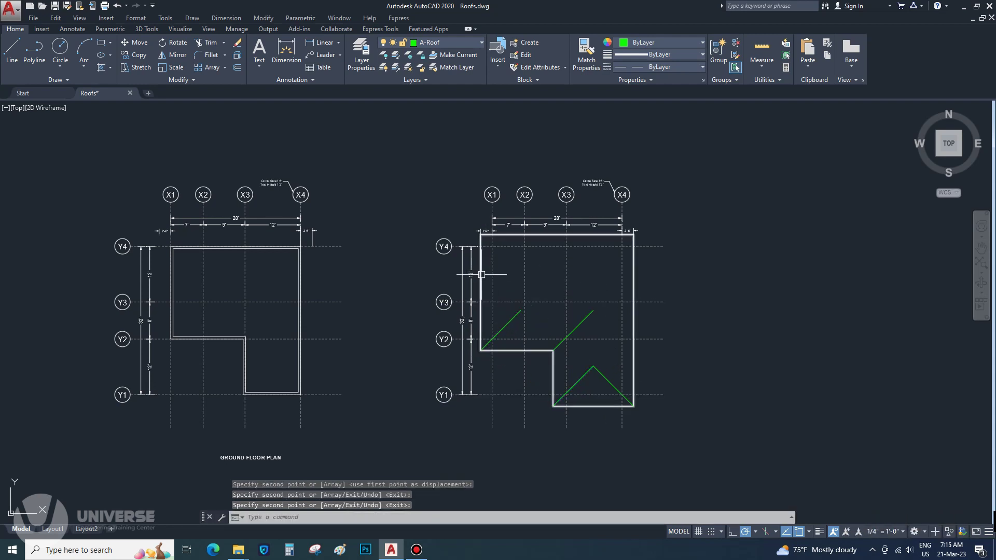
Mirror the left copied hip line about the Y3 grid line.
text(mi)
key(Return)
click(514, 321)
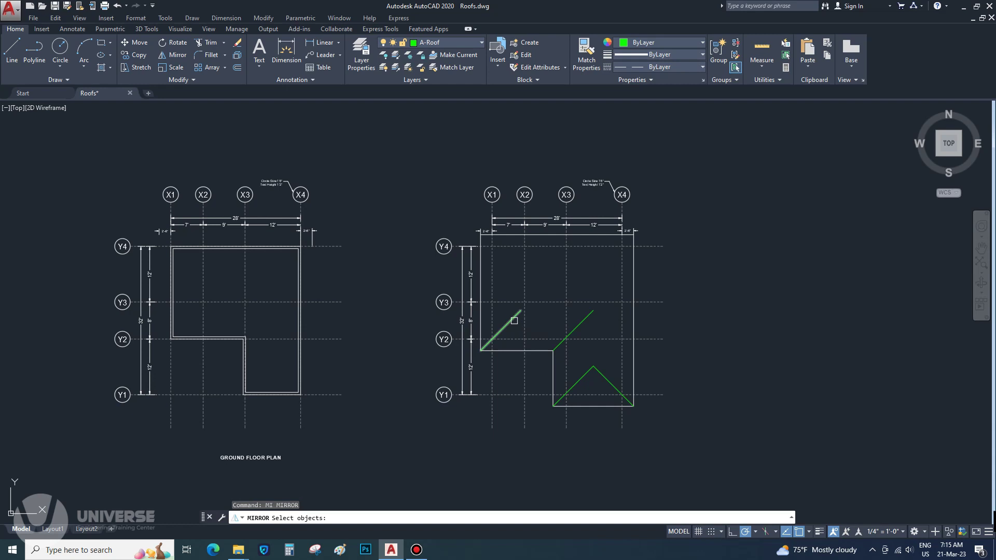
key(Return)
click(484, 289)
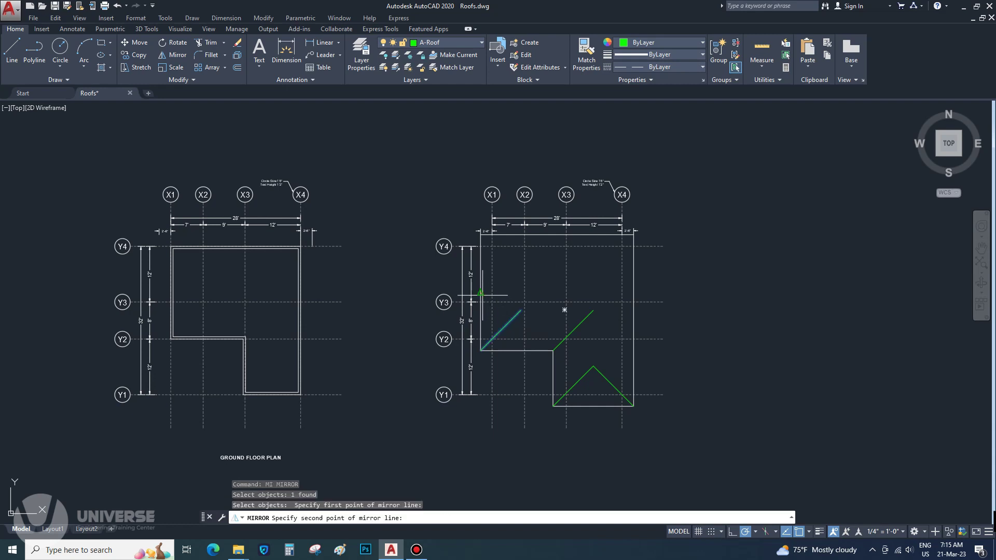
click(718, 289)
key(Return)
key(Escape)
key(Escape)
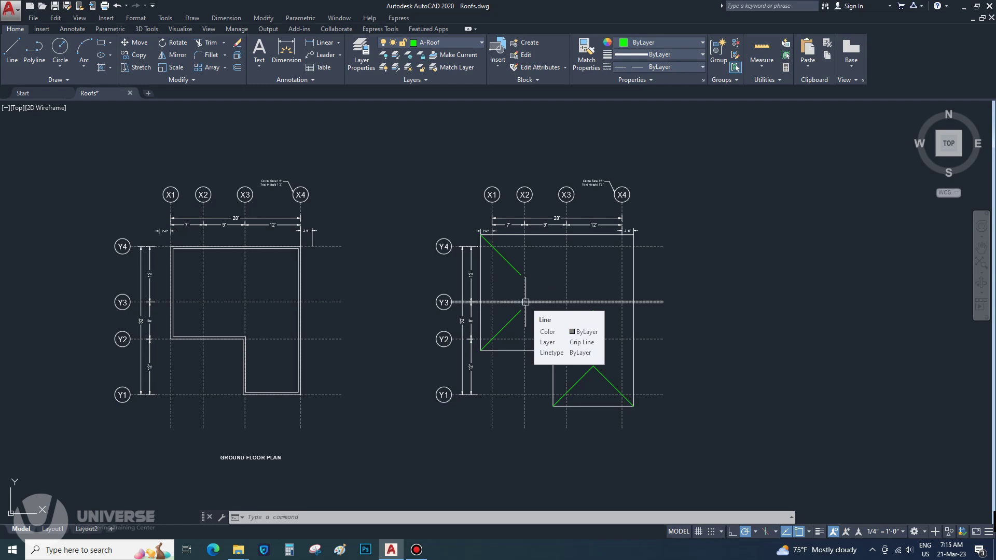
middle_drag(507, 300, 481, 291)
key(Escape)
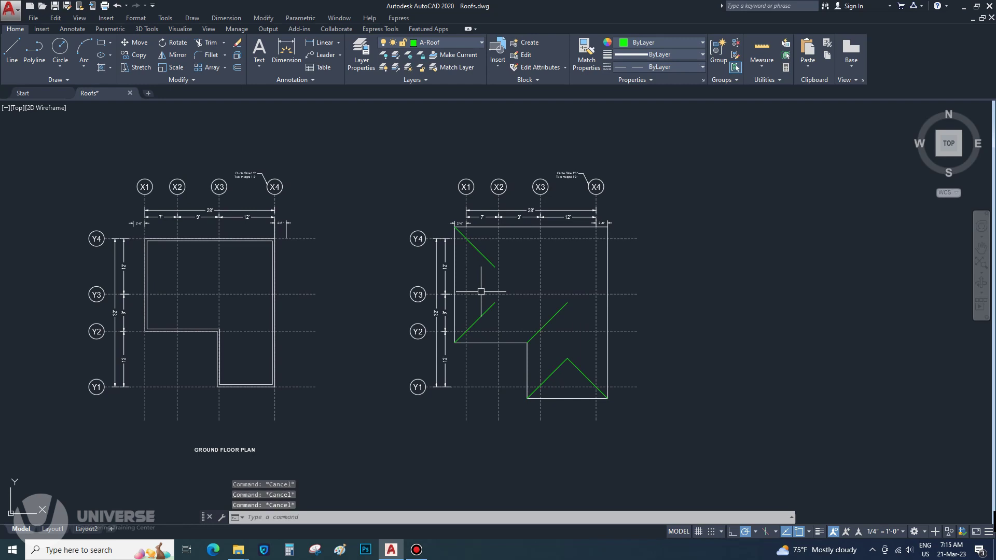
Fillet the upper-left and lower-left hip lines with radius 0 to form a corner.
text(f)
key(Return)
text(r)
key(Return)
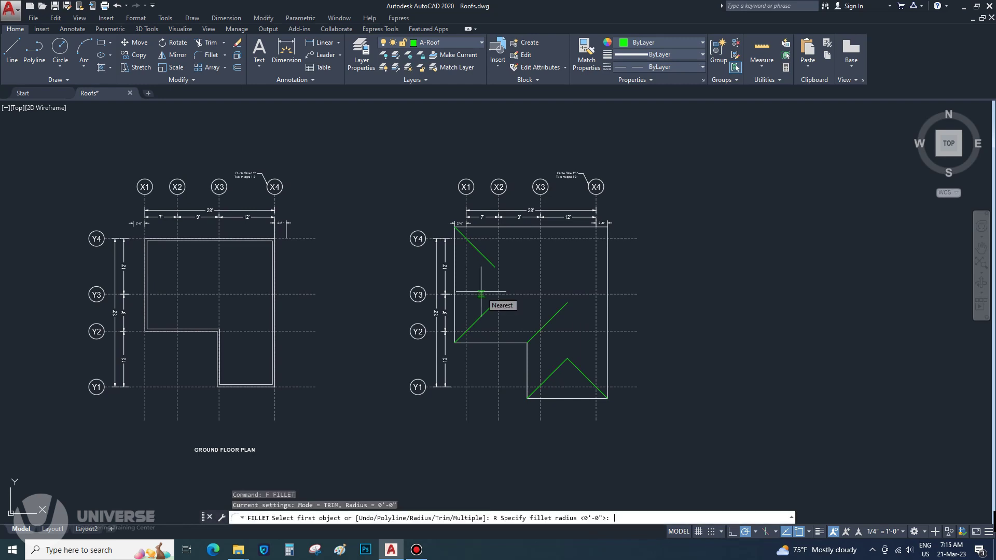
key(Return)
click(481, 254)
click(483, 317)
key(Return)
key(Escape)
key(Escape)
Draw the 225° hip line from the top-right corner.
scroll(596, 309, up, 1)
text(l)
key(Return)
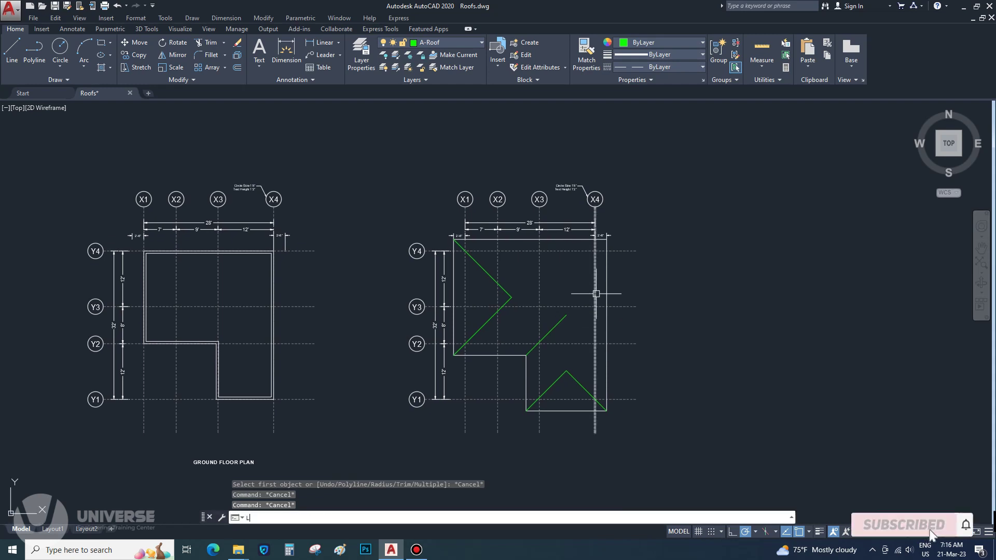
scroll(605, 241, up, 3)
click(617, 240)
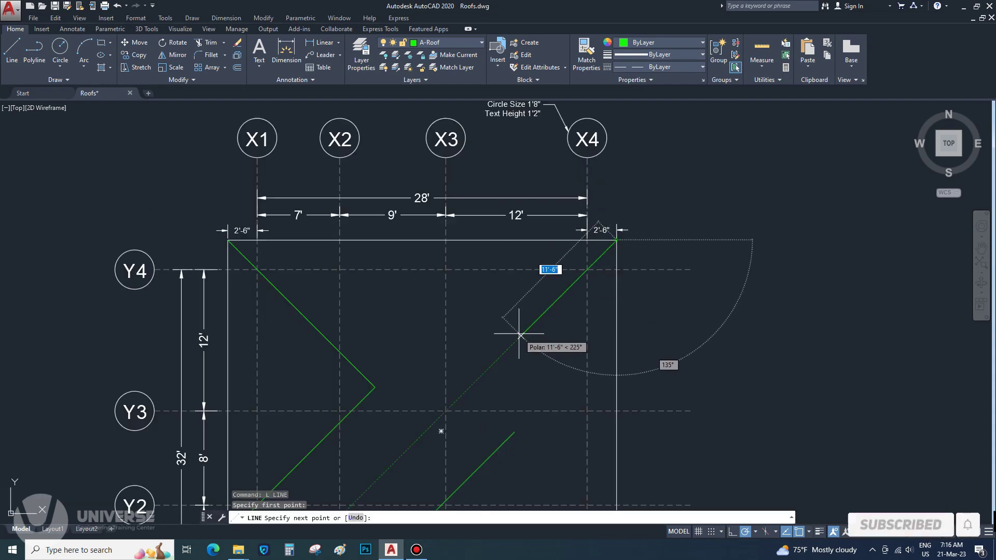
click(521, 336)
key(Escape)
middle_drag(526, 328, 541, 258)
key(Escape)
scroll(559, 308, down, 5)
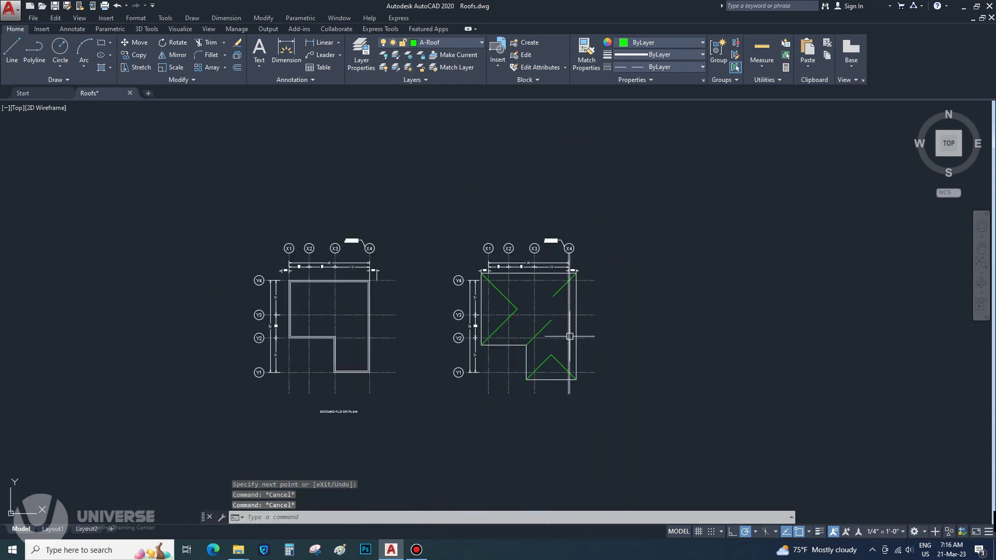
key(Escape)
Draw a vertical ridge line straight up from the lower wing's hip apex.
text(l)
key(Return)
scroll(547, 346, up, 4)
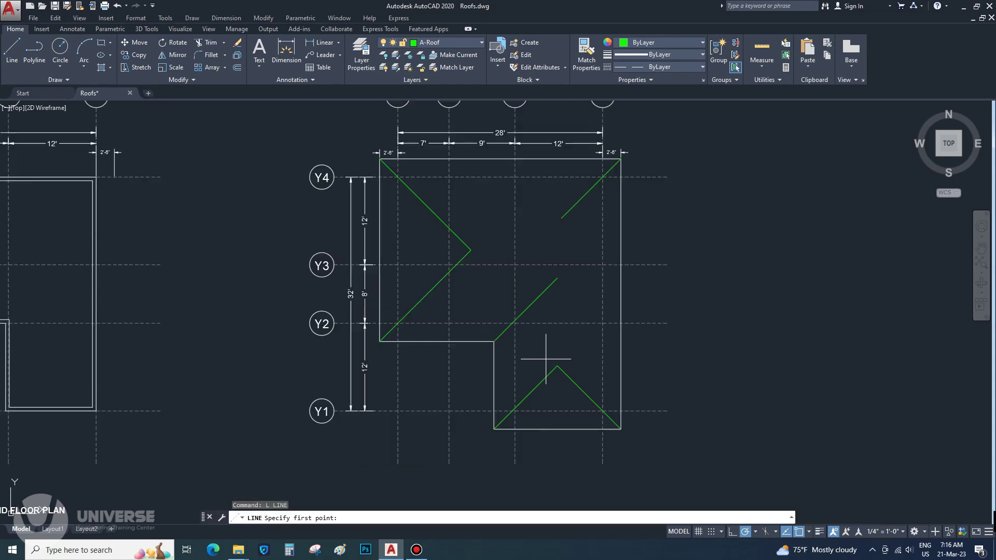
click(558, 365)
click(557, 279)
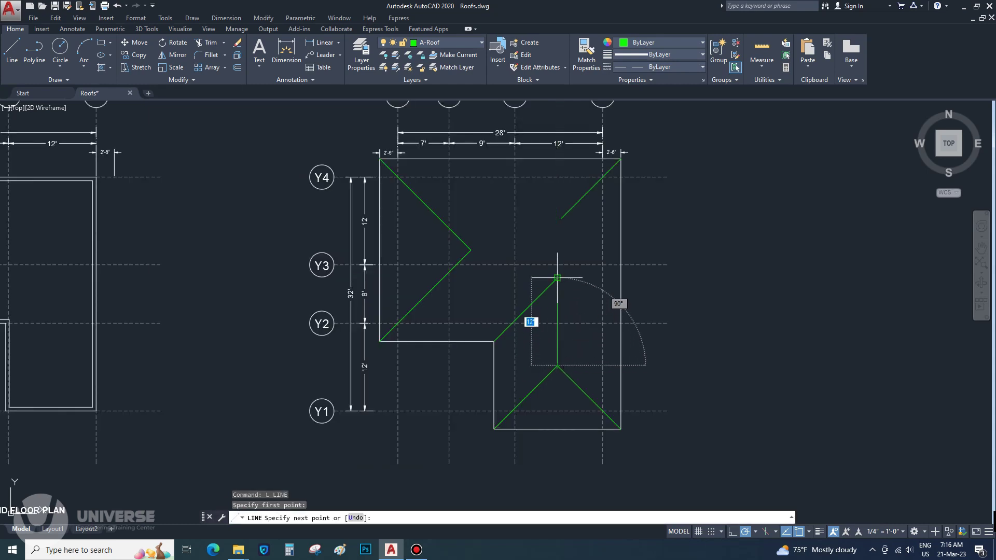
key(Return)
middle_drag(603, 330, 614, 350)
key(Escape)
key(Escape)
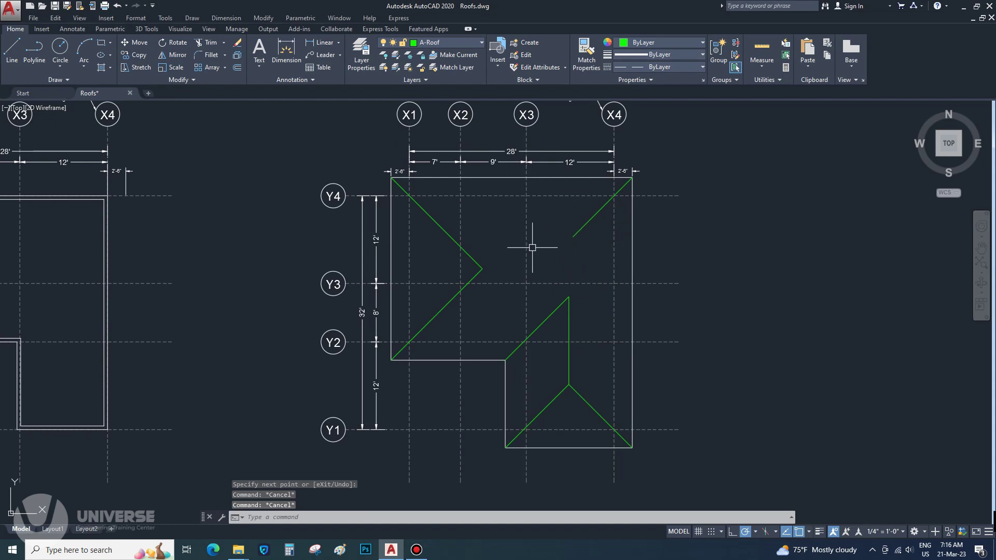
Add a short 135° diagonal off the top of the vertical line.
text(l)
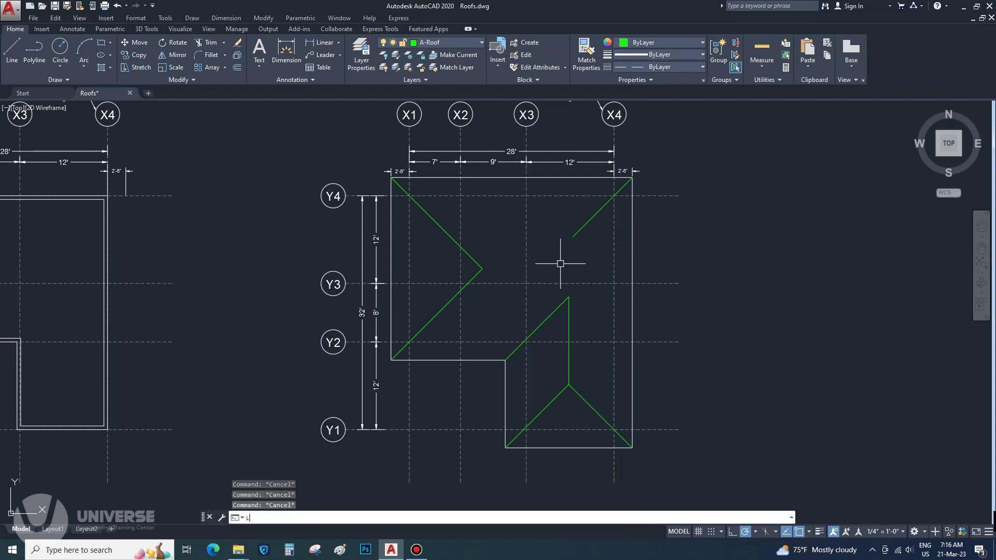
key(Return)
click(569, 297)
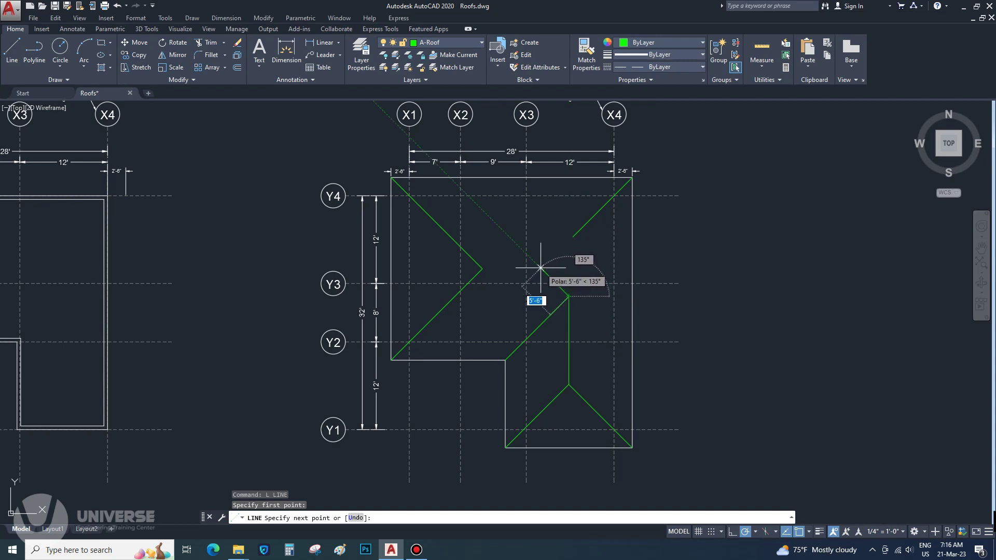
click(540, 267)
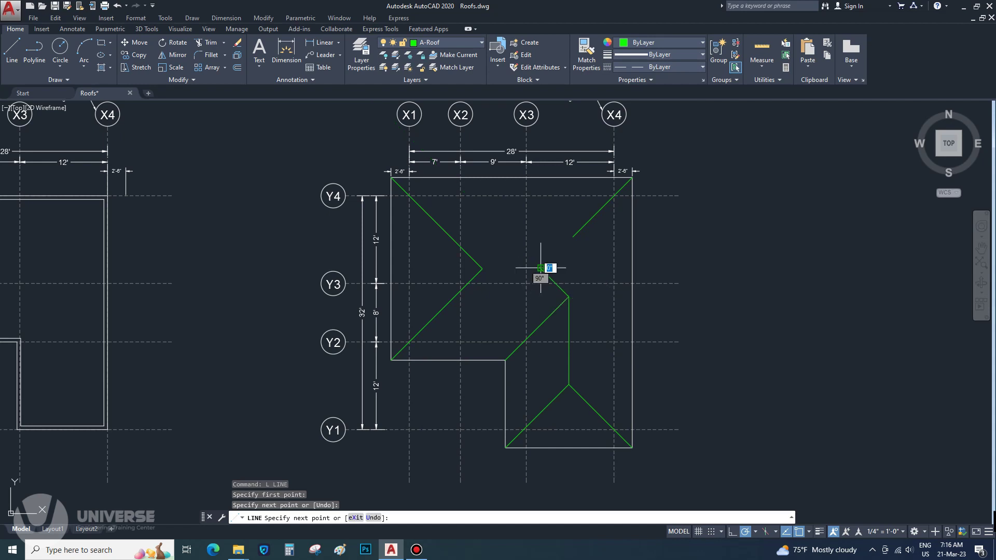
key(Escape)
key(Escape)
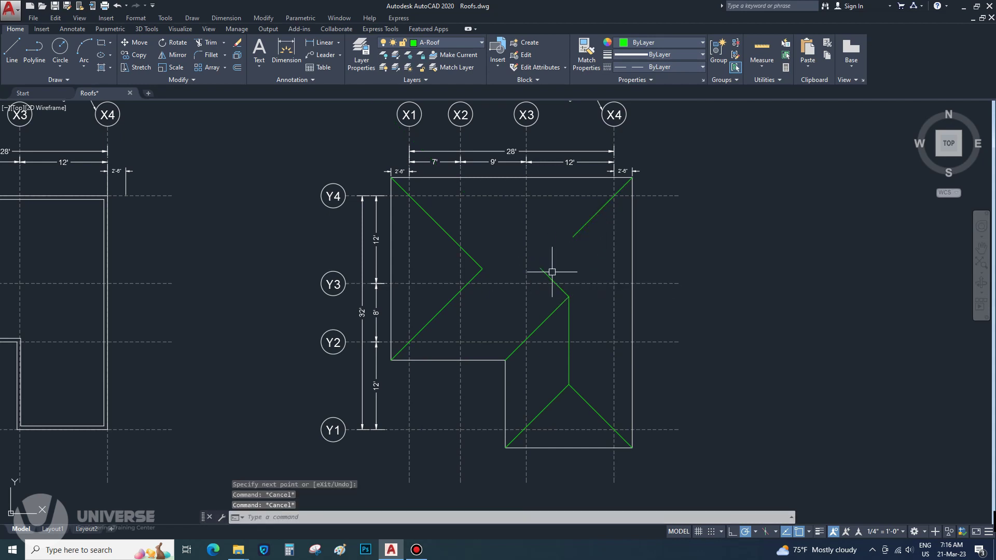
Begin a fillet and choose to set its radius.
text(f)
key(Return)
text(r)
key(Return)
click(601, 518)
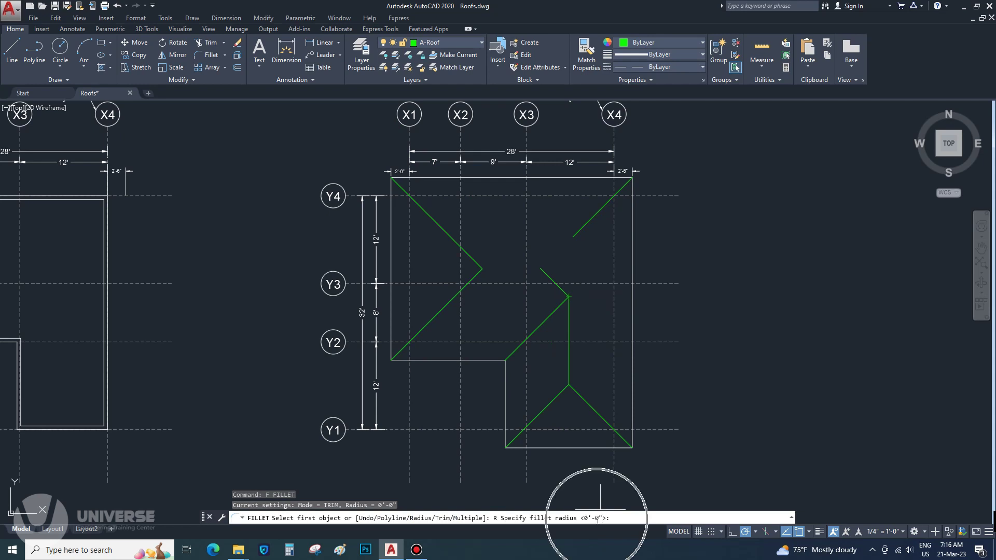
Join the upper-right hip line to the short diagonal with a zero-radius fillet.
key(Return)
click(549, 277)
click(574, 232)
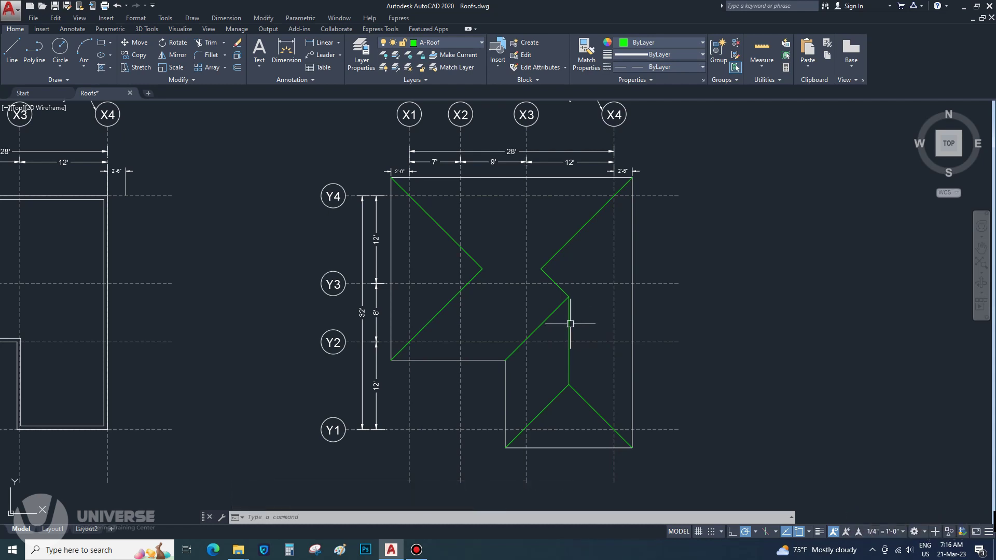
middle_drag(555, 320, 574, 316)
Draw the horizontal ridge from the left hip apex to the right hip intersection.
text(l)
key(Return)
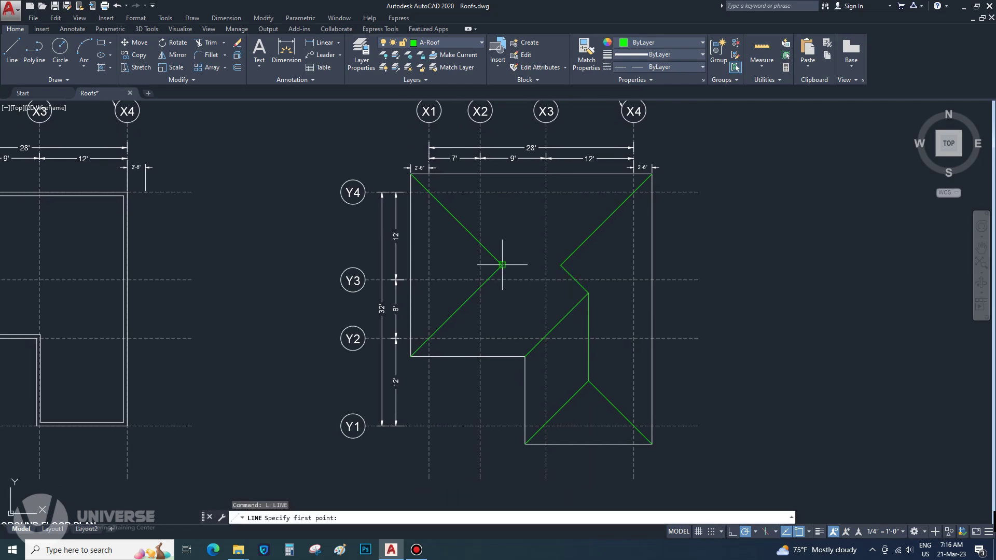
click(502, 264)
click(560, 265)
key(Escape)
key(Escape)
scroll(587, 337, down, 5)
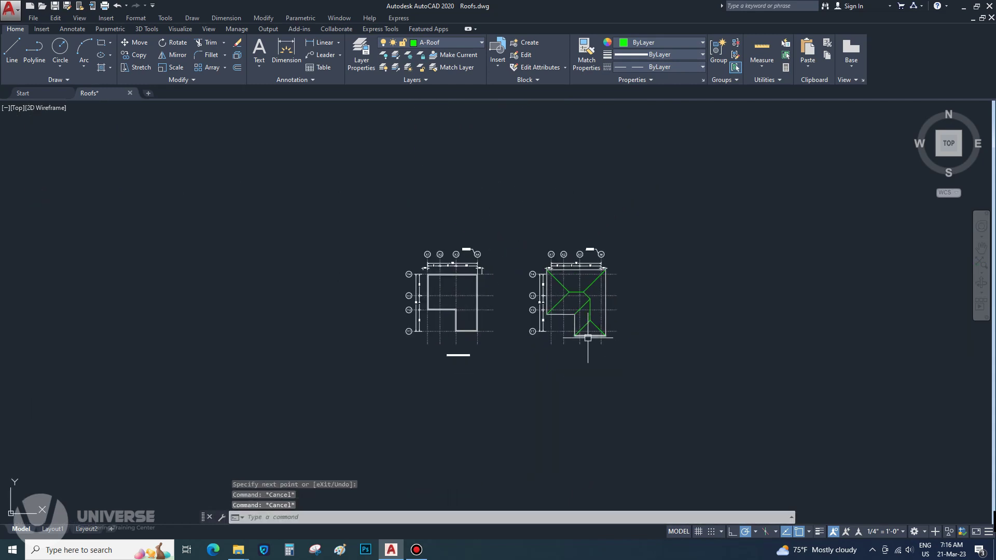
scroll(611, 333, up, 4)
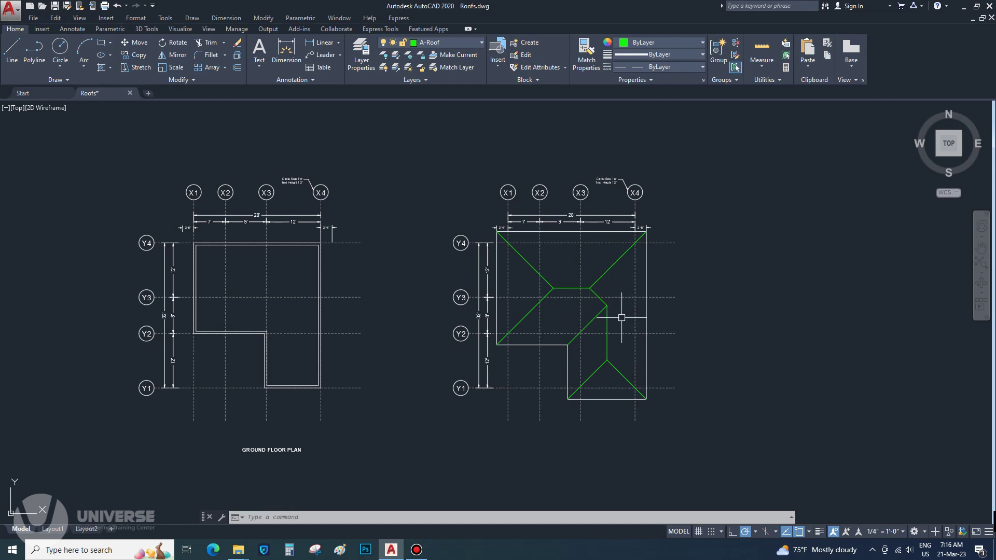
scroll(620, 318, down, 2)
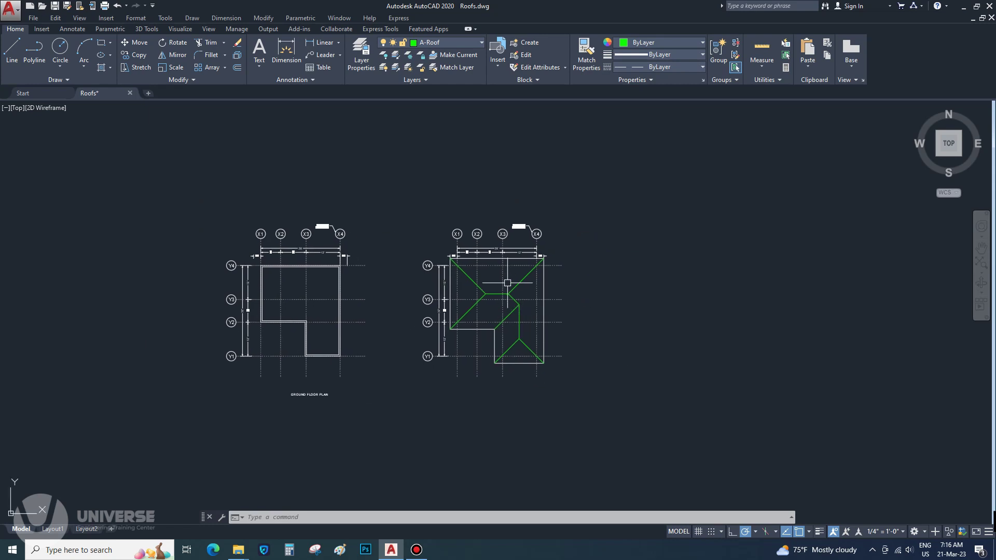
key(Escape)
key(Escape)
key(Escape)
Draw a 100' by 40' rectangle to the right of the plans.
click(507, 326)
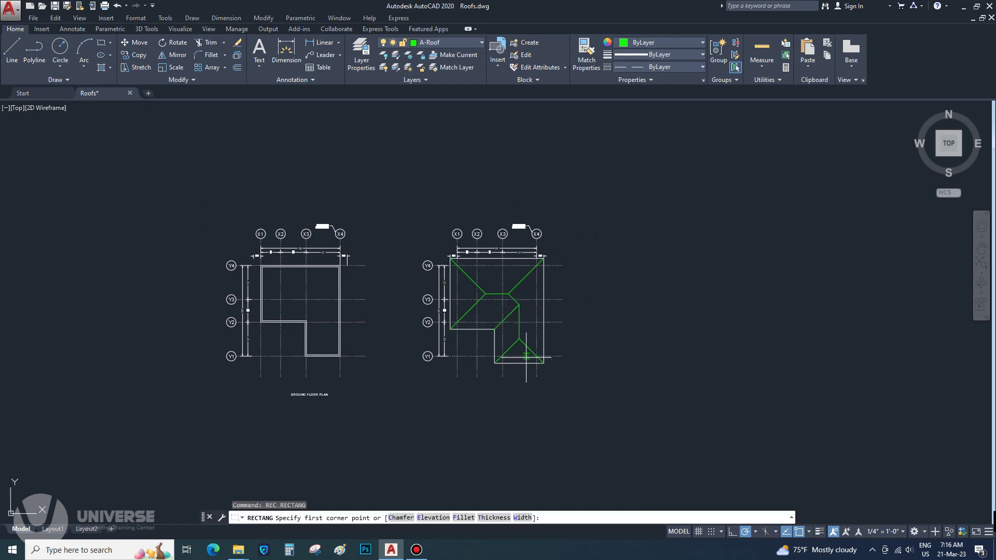
key(Escape)
text(rec)
key(Return)
middle_drag(544, 323, 468, 315)
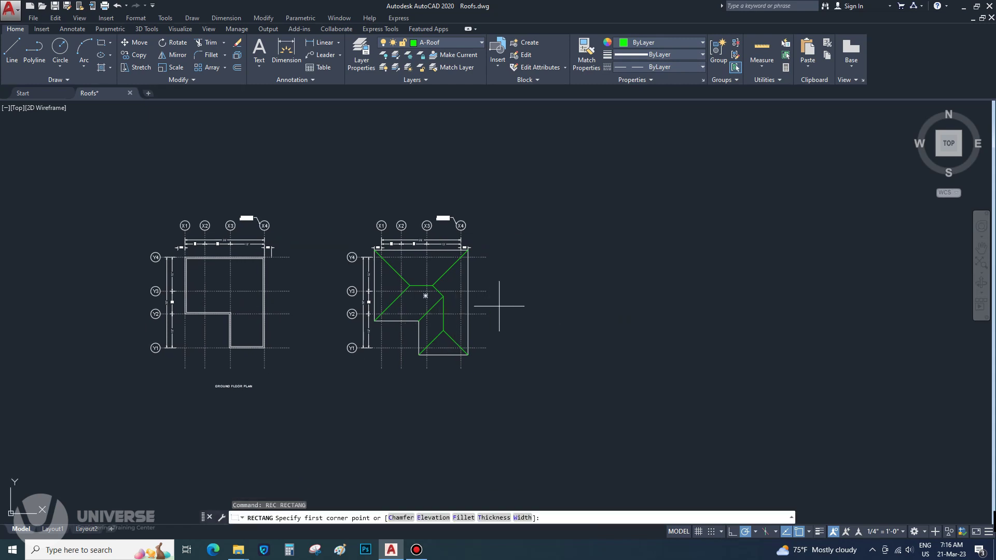
click(551, 303)
text(@100',40)
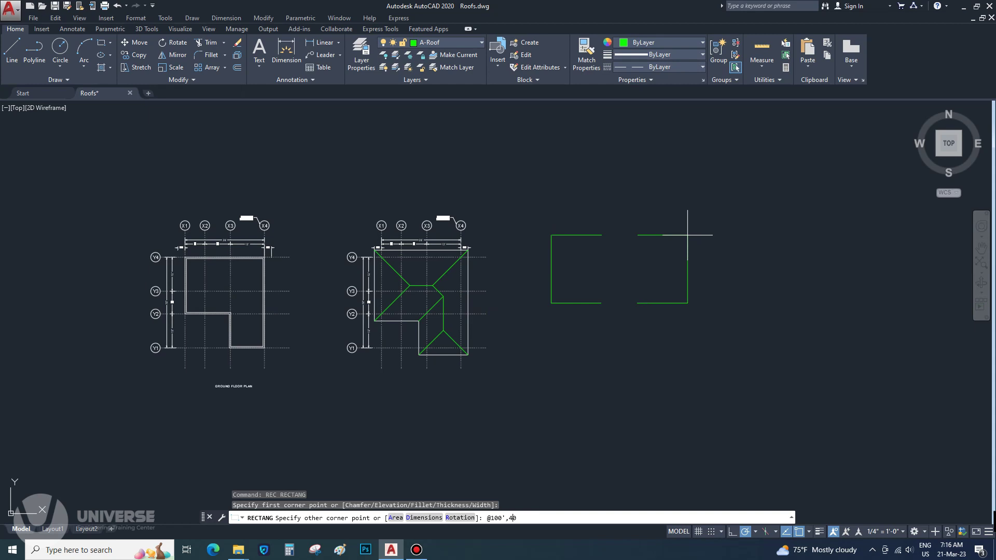
key(Return)
key(Escape)
key(Escape)
key(Escape)
scroll(492, 290, down, 2)
Match the new rectangle's properties to the roof outline.
click(456, 46)
text(a)
key(Return)
scroll(482, 311, up, 4)
click(459, 304)
click(602, 207)
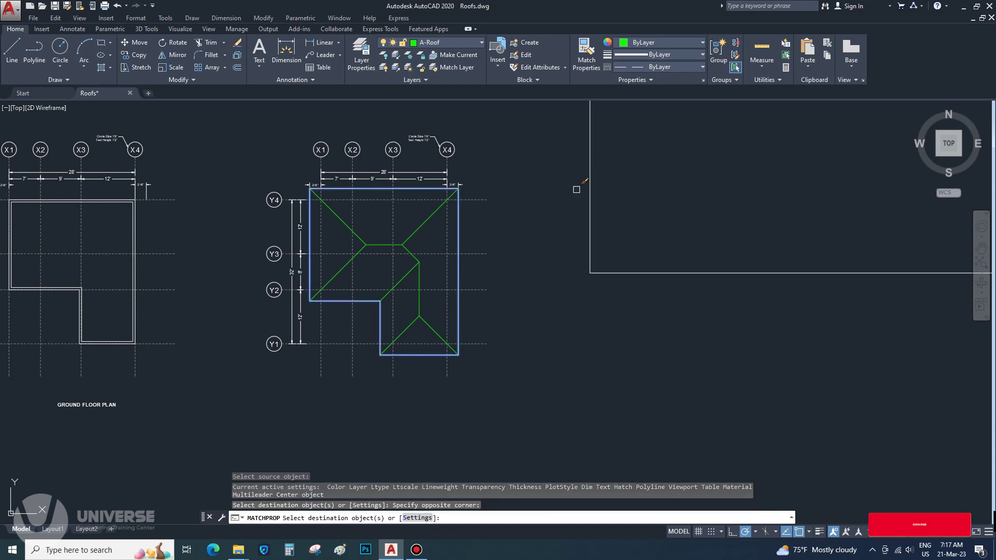
scroll(567, 173, down, 4)
key(Escape)
scroll(640, 284, up, 2)
Move the rectangle further to the right.
text(m)
key(Return)
click(619, 313)
click(569, 240)
key(Return)
click(600, 260)
click(620, 277)
key(Escape)
key(Escape)
key(Escape)
scroll(605, 251, up, 3)
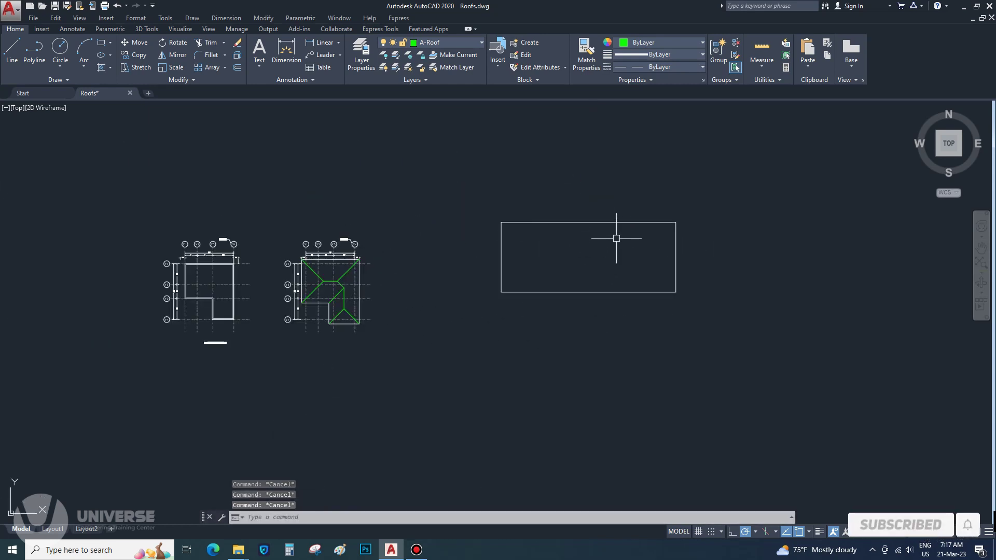
Attempt an offset with distance 6, then cancel it.
text(o)
key(Return)
text(6)
key(Return)
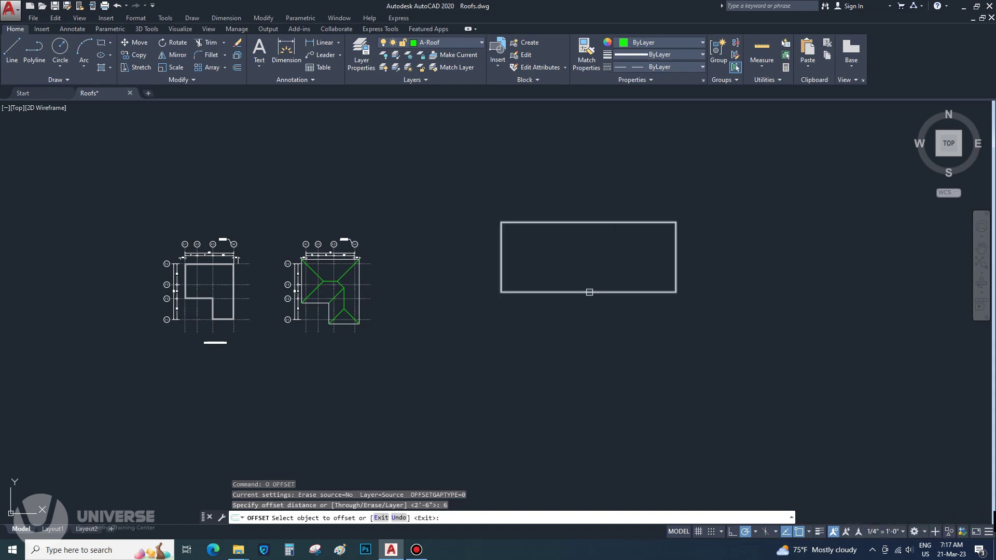
key(Escape)
key(Escape)
scroll(516, 296, up, 3)
scroll(554, 311, down, 1)
scroll(554, 312, down, 2)
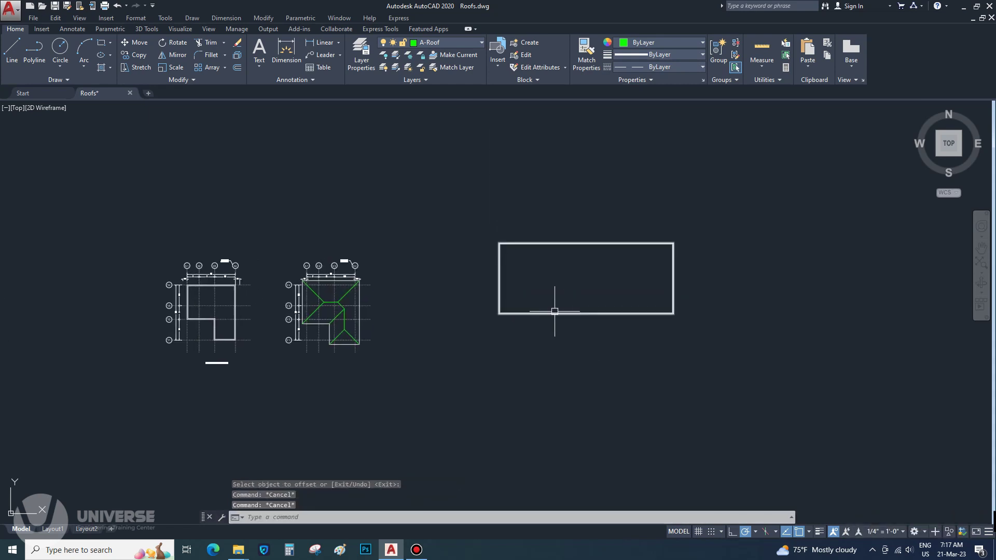
key(Escape)
Start a line at the rectangle's left-edge midpoint, then abandon it.
middle_drag(554, 312, 509, 320)
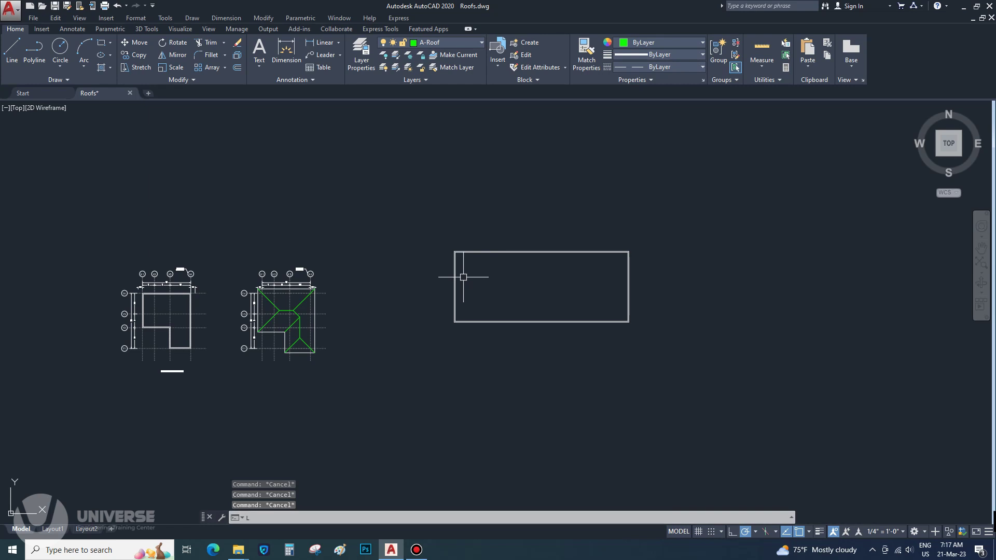
key(Return)
click(455, 286)
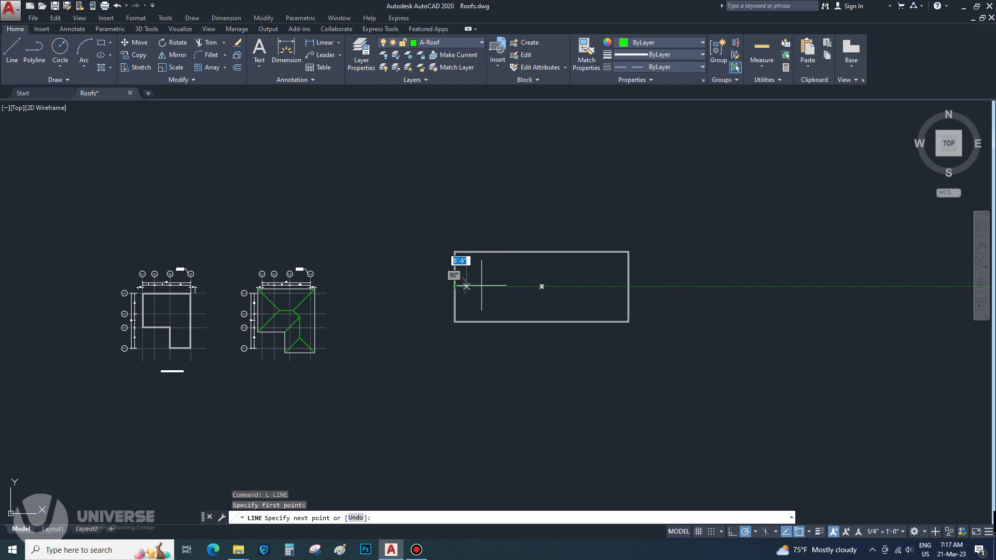
scroll(629, 286, up, 6)
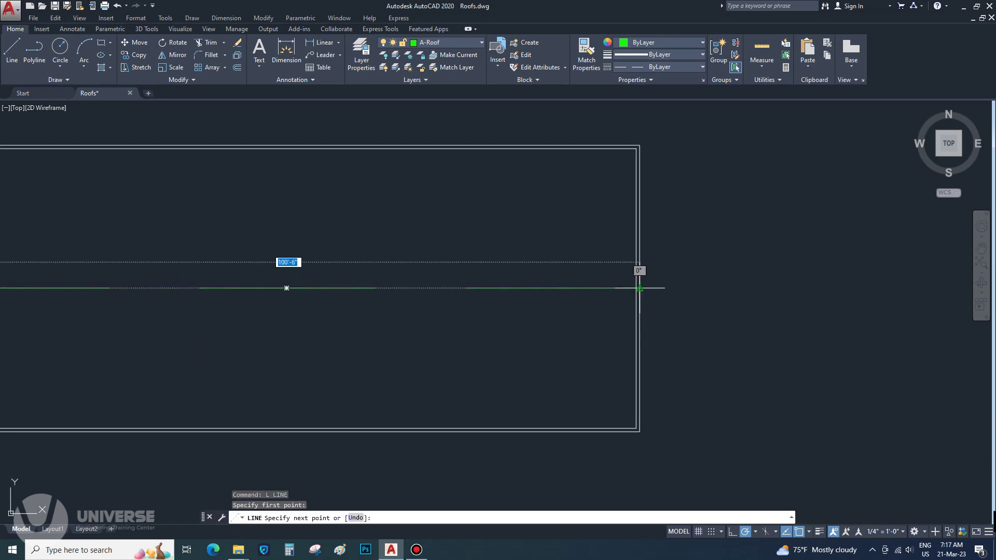
key(Escape)
key(Escape)
key(Escape)
scroll(640, 288, down, 5)
scroll(632, 290, up, 5)
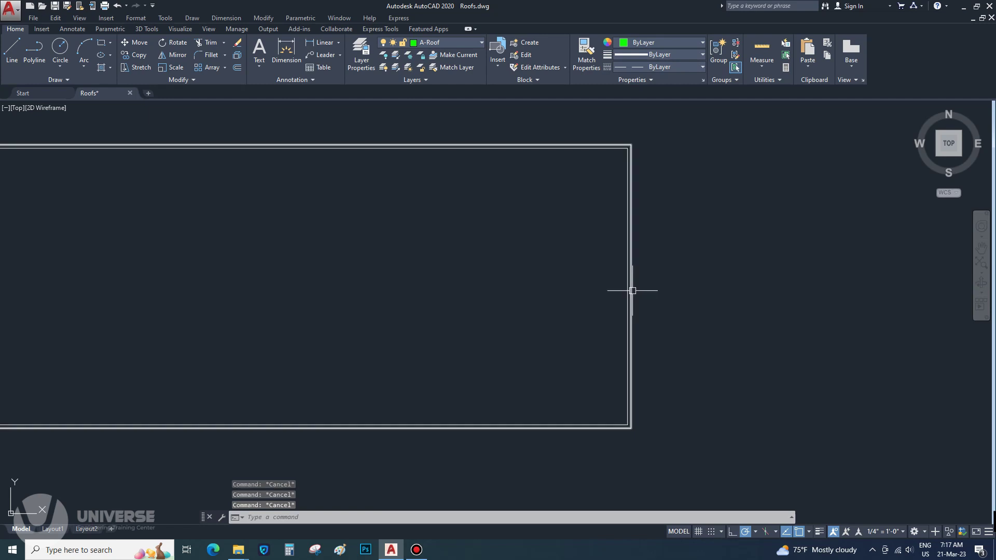
Offset the rectangle 2'-6" outward to create the outer outline.
text(o)
key(Return)
key(Escape)
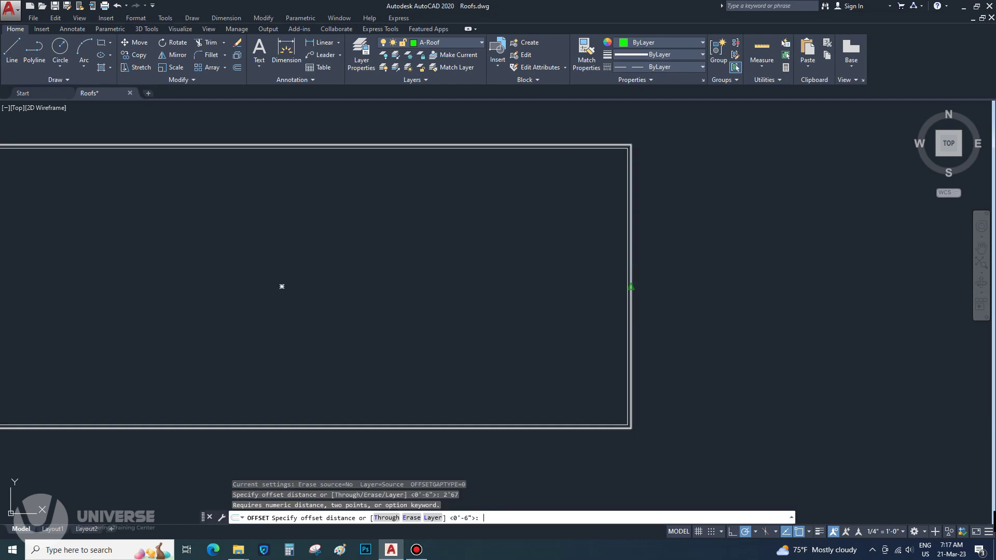
text(o)
key(Return)
text(3)
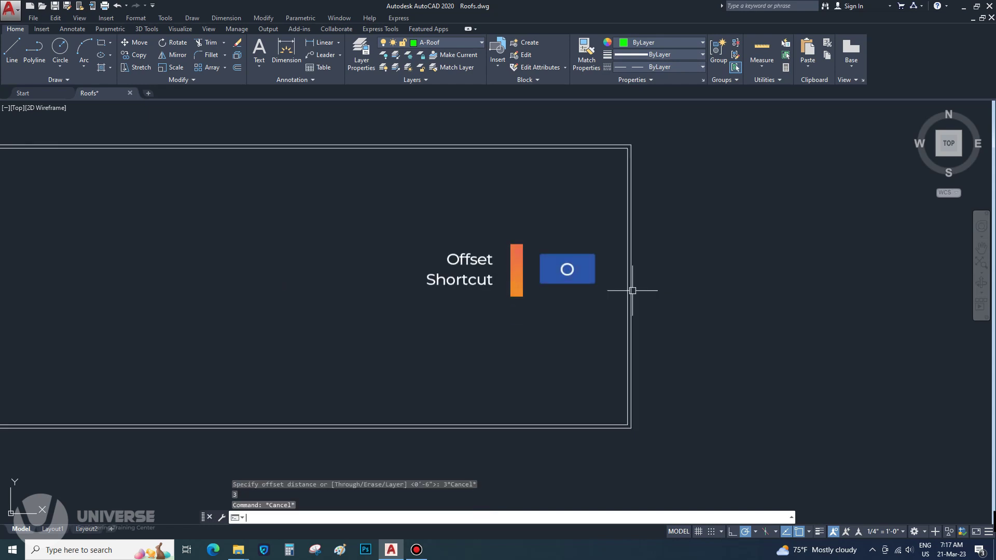
key(BackSpace)
text(2)
key(Return)
click(632, 291)
key(Escape)
key(Escape)
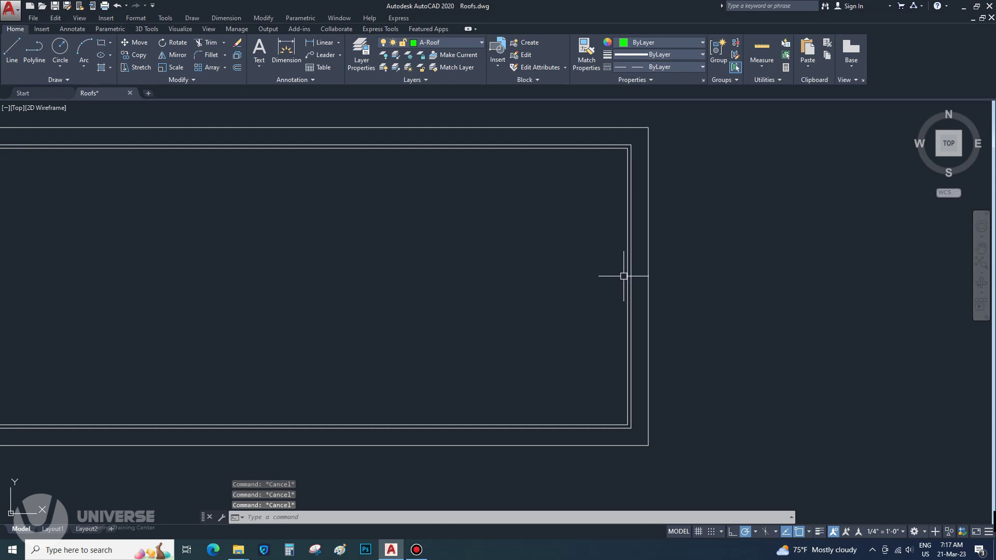
Select and deselect the inner rectangle, then frame the whole rectangle in view.
click(627, 274)
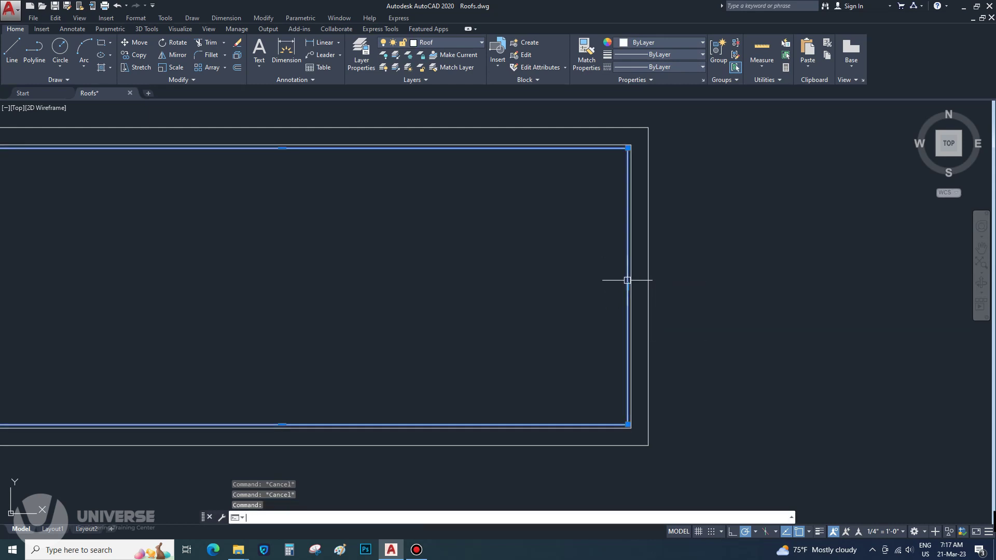
scroll(627, 278, down, 3)
key(Escape)
scroll(612, 273, down, 2)
text(l)
key(Return)
middle_drag(525, 317, 530, 306)
scroll(369, 330, up, 2)
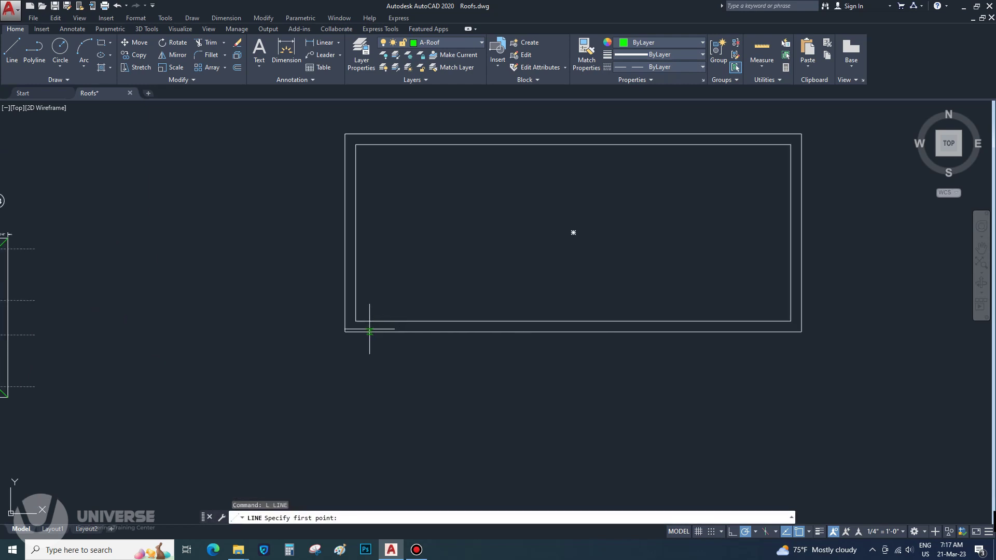
Draw a horizontal line between the rectangle's left and right midpoints.
click(345, 235)
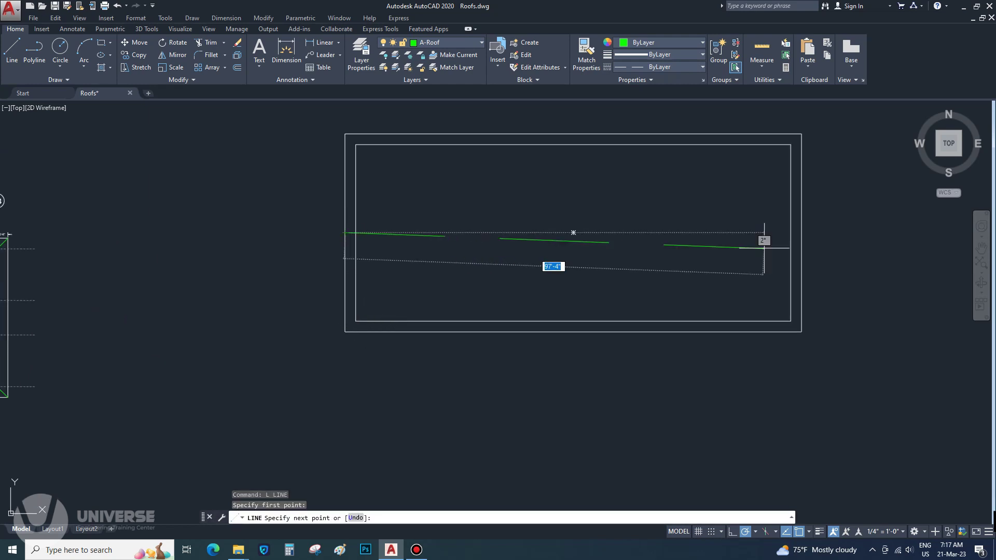
click(801, 234)
key(Escape)
scroll(573, 243, down, 2)
key(Escape)
key(Escape)
scroll(605, 268, down, 4)
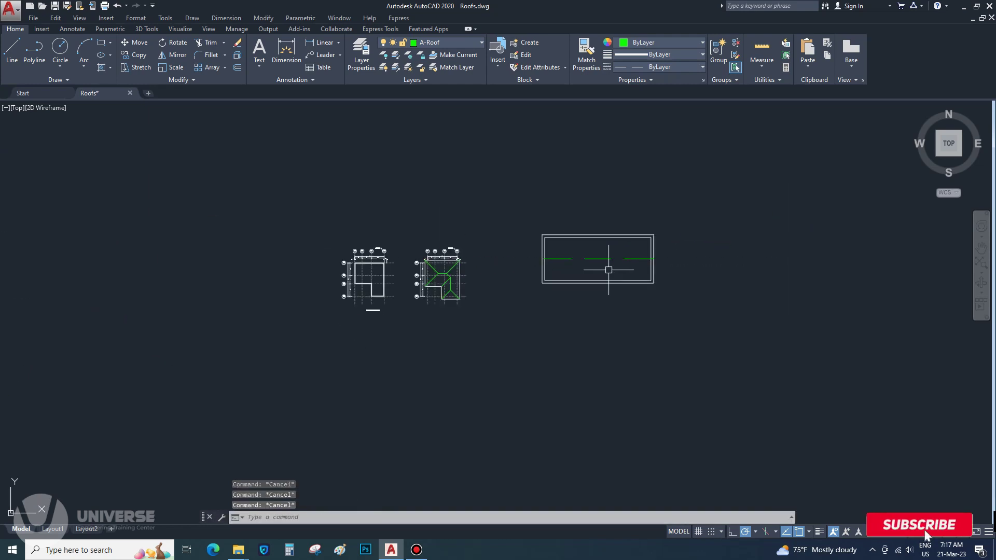
scroll(577, 267, up, 2)
scroll(577, 267, up, 2)
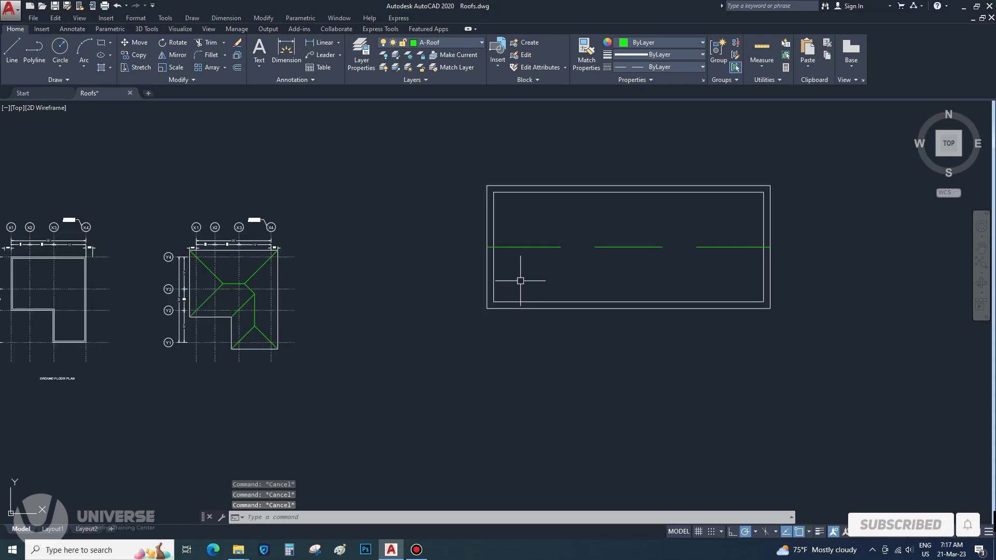
Match the outline's properties onto the new middle line.
text(ma)
key(Return)
click(537, 302)
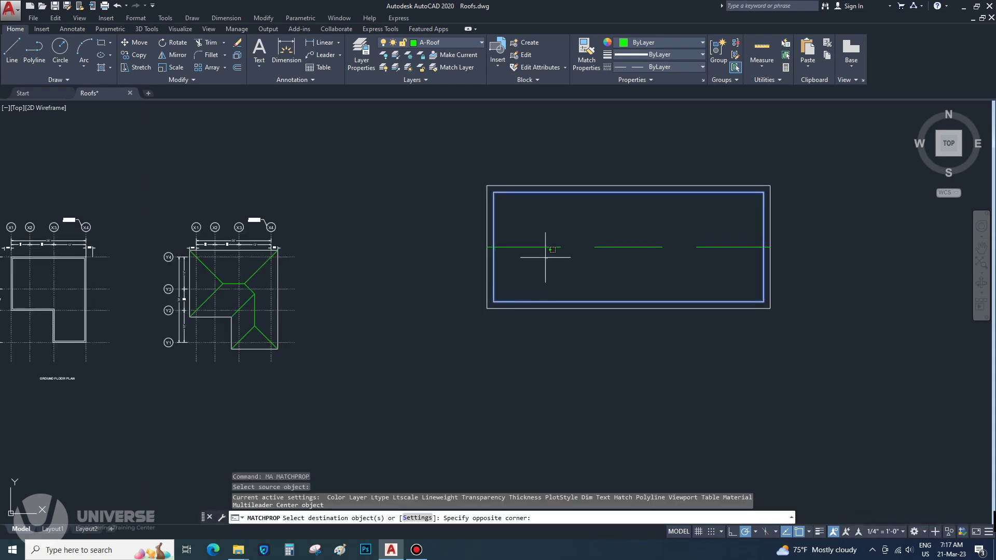
click(545, 260)
click(586, 345)
key(Escape)
key(Escape)
key(Escape)
Erase the inner rectangle and bring the roof plan back into view.
click(496, 281)
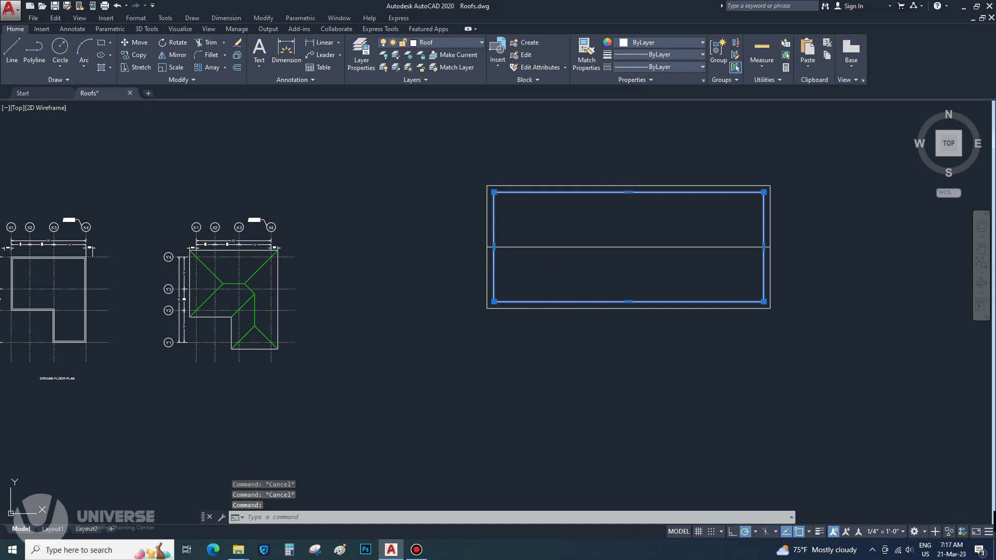
text(e)
key(Return)
scroll(539, 311, down, 5)
key(Escape)
scroll(557, 325, up, 3)
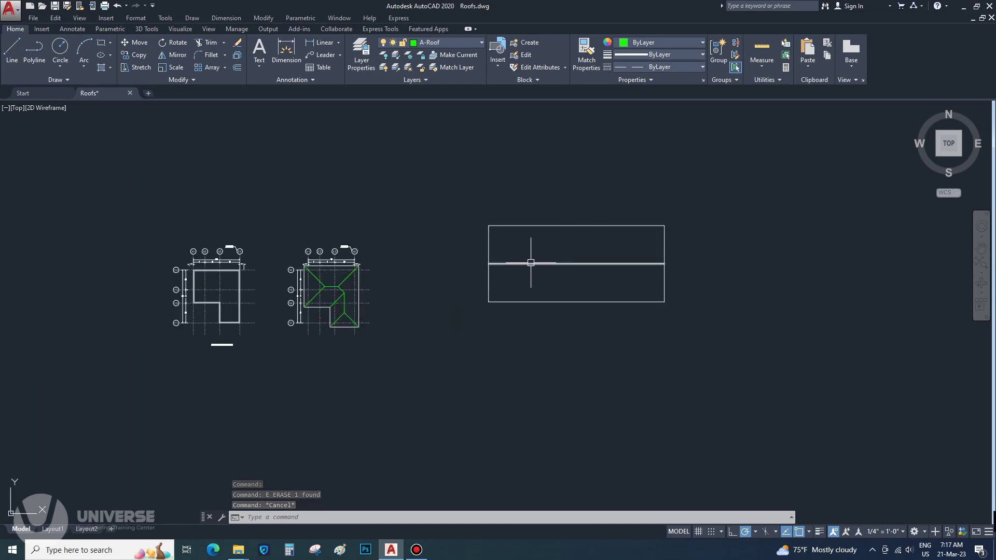
scroll(382, 278, up, 3)
scroll(407, 270, up, 2)
scroll(410, 291, up, 1)
middle_drag(410, 292, 392, 322)
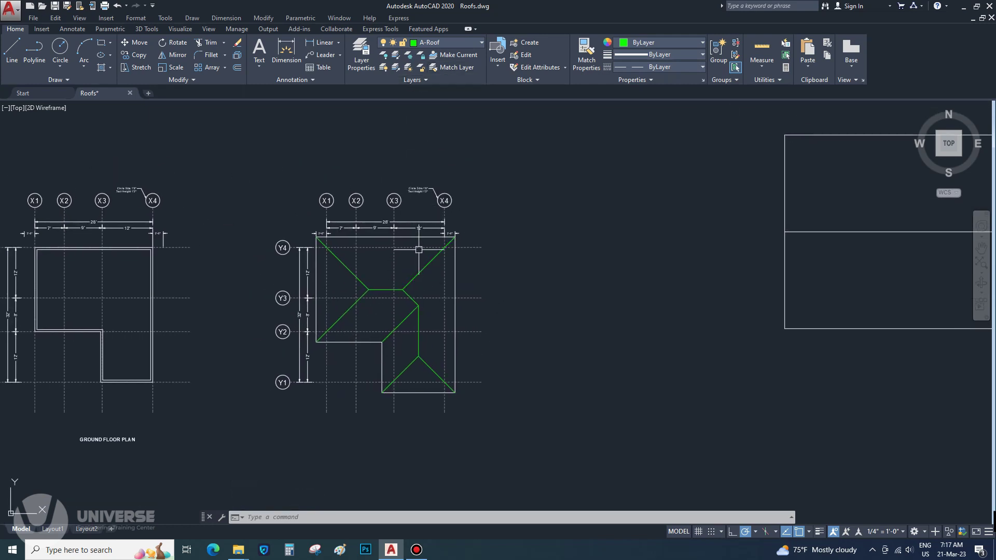
Place a hatch in the bottom triangular roof face and select it for editing.
click(459, 46)
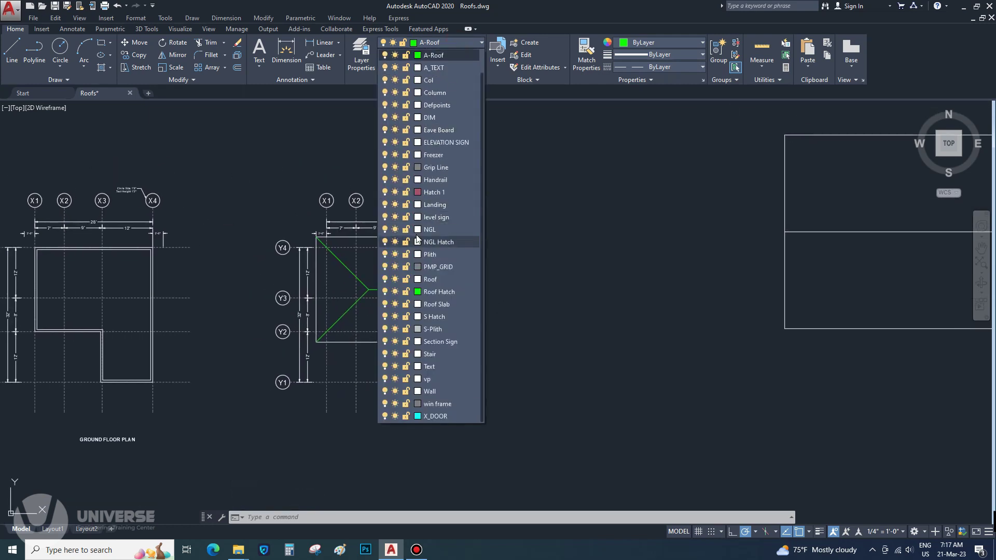
key(Escape)
key(Escape)
key(Escape)
mouse_move(490, 242)
middle_down()
mouse_move(530, 292)
mouse_move(501, 252)
middle_up()
text(h)
key(Return)
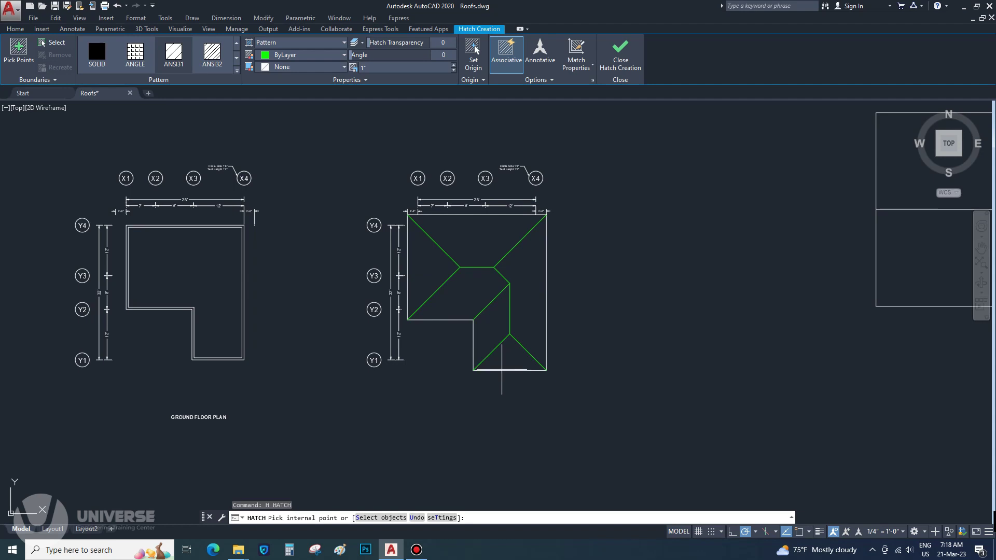
click(503, 353)
key(Escape)
key(Escape)
click(502, 340)
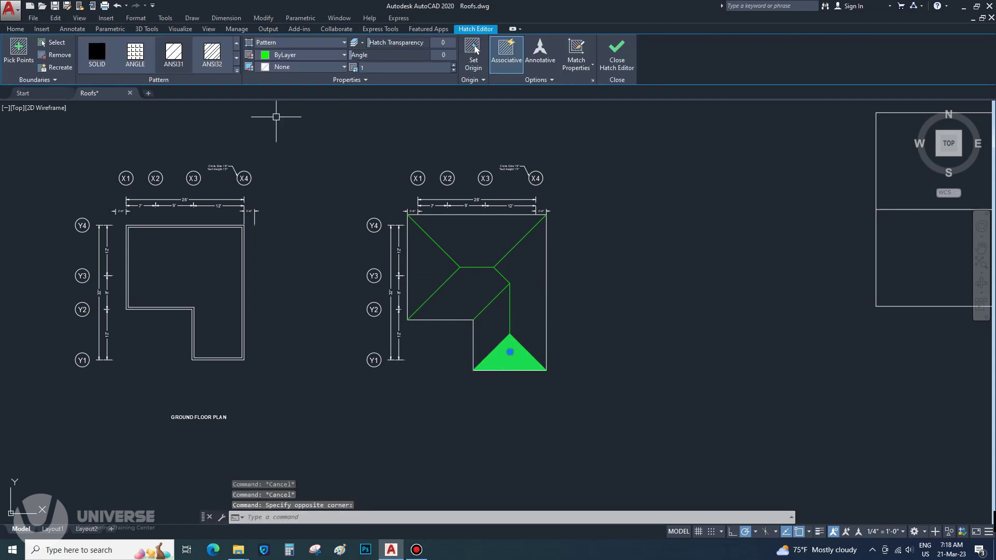
Set the triangle hatch to ANSI32 pattern at scale 20 and angle 45.
click(212, 52)
scroll(520, 356, up, 2)
text(0)
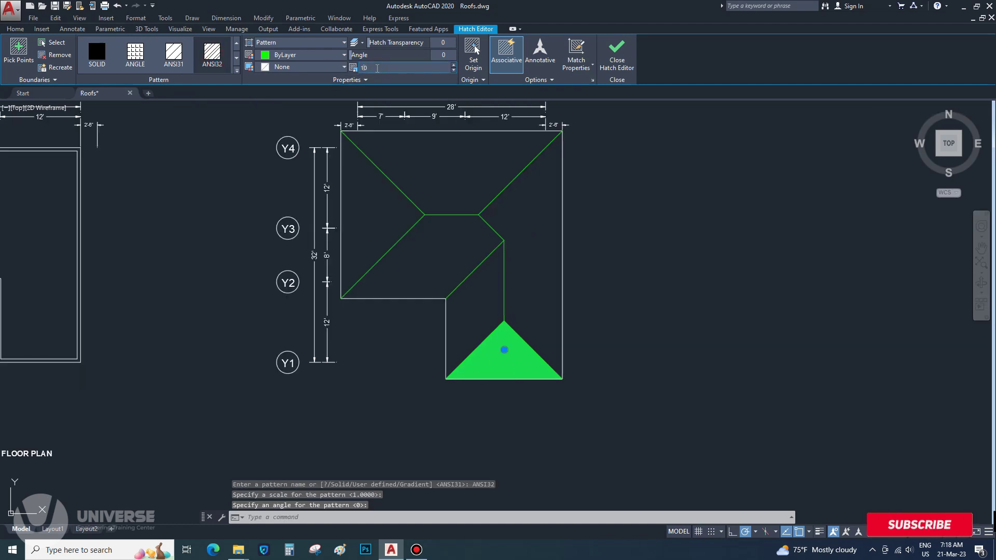
key(Return)
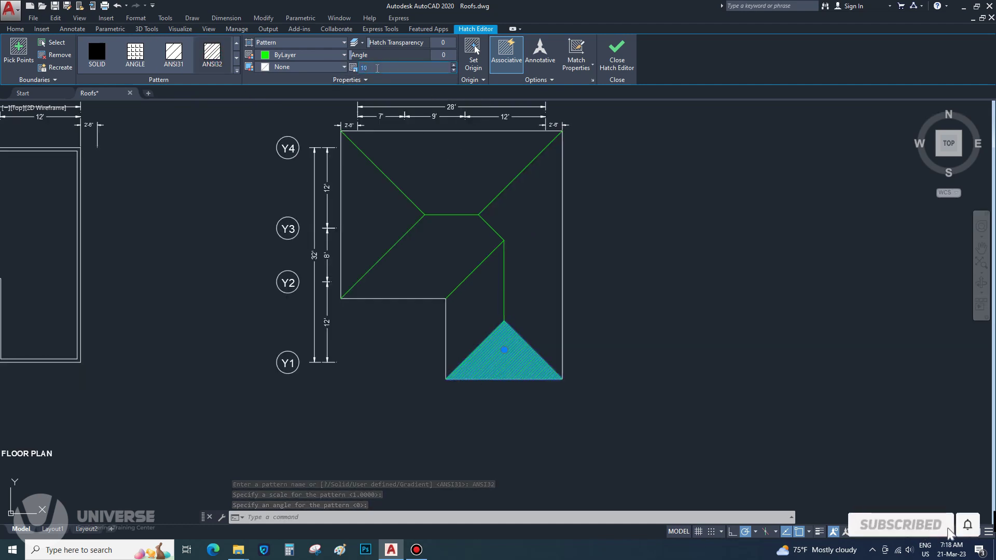
text(15)
key(Return)
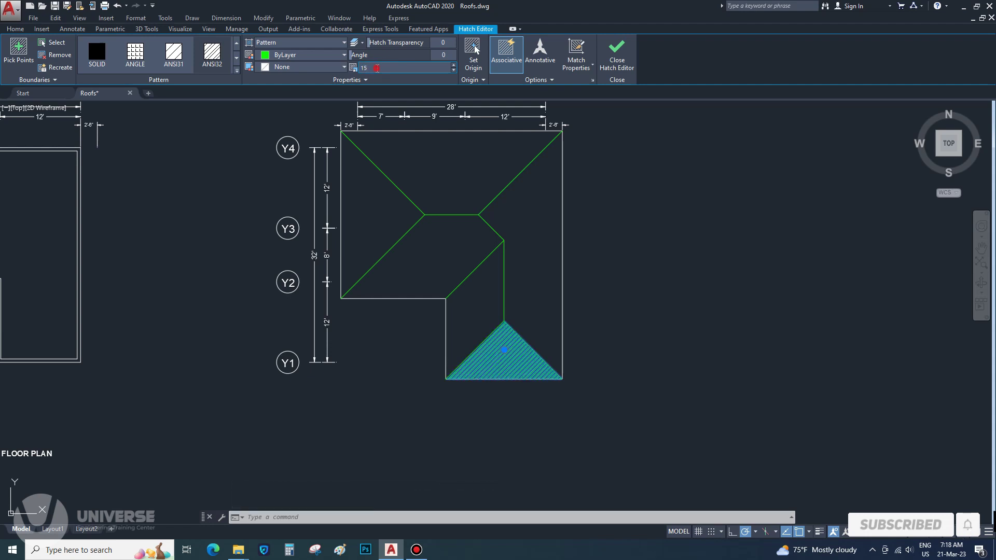
text(20)
key(Return)
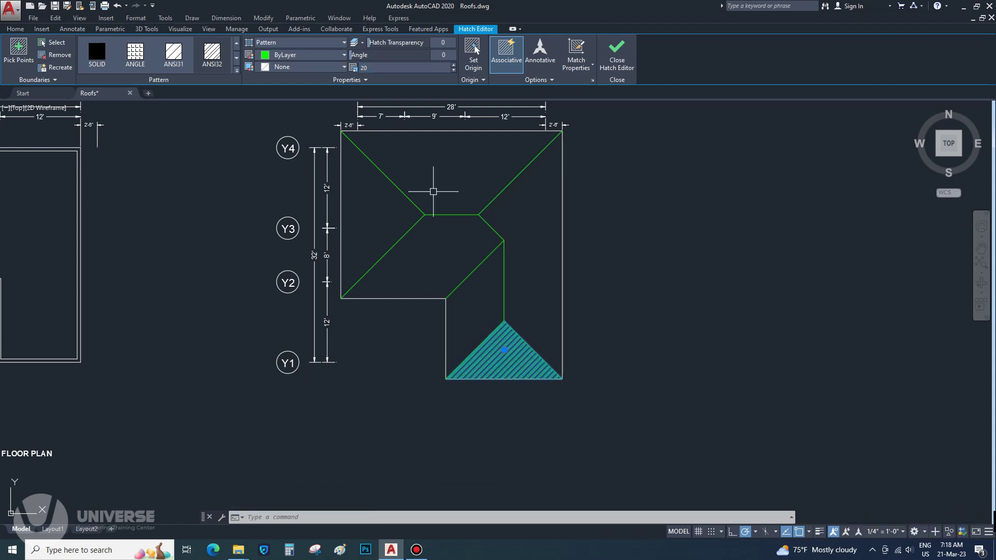
text(5)
key(Return)
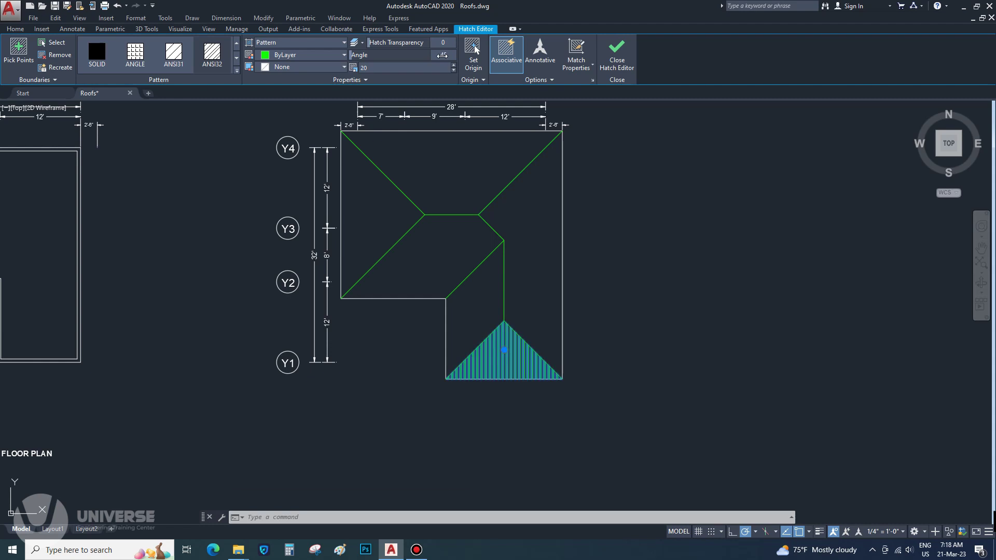
click(617, 50)
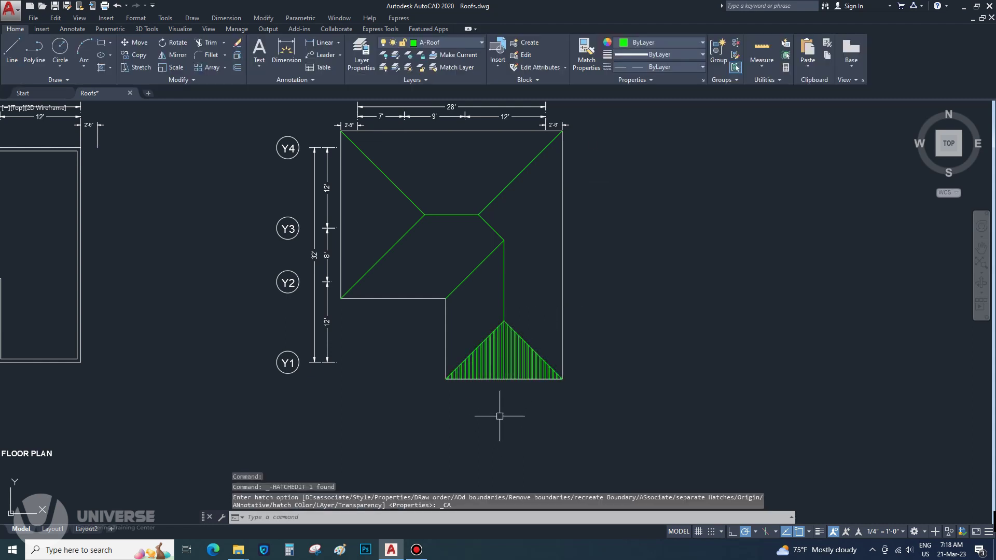
middle_drag(461, 178, 464, 190)
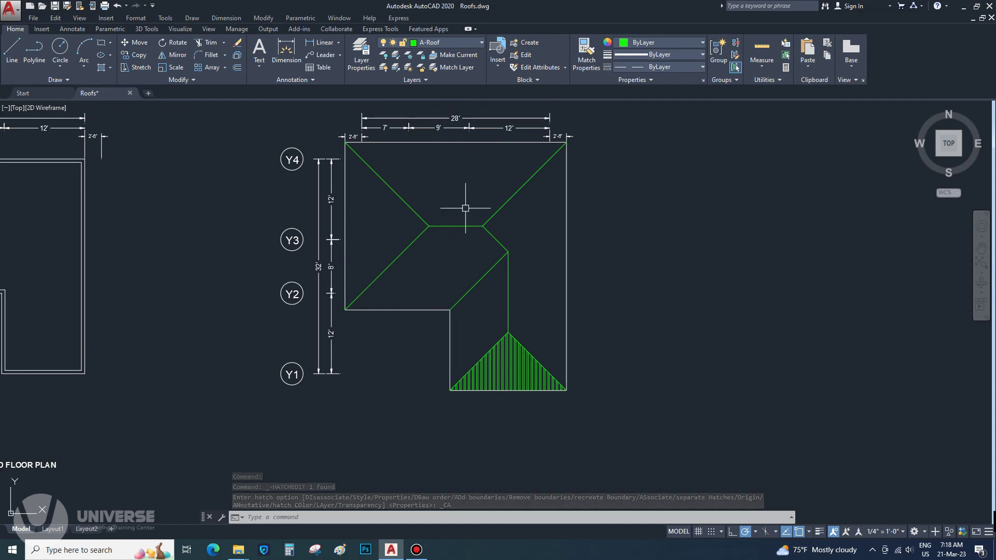
text(H)
key(Return)
Fill the top trapezoid roof face with a hatch.
click(456, 196)
key(Escape)
key(Escape)
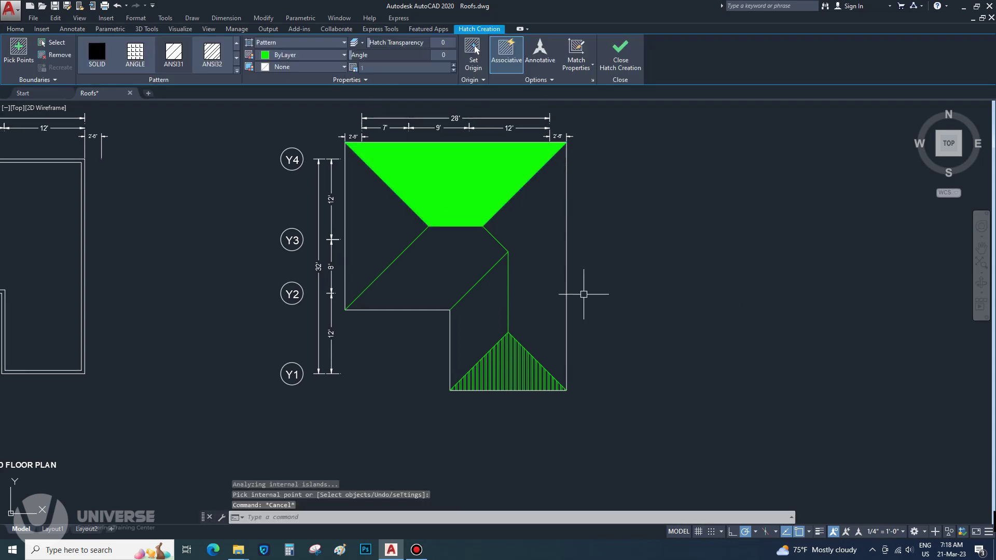
scroll(562, 271, down, 4)
middle_drag(562, 270, 557, 295)
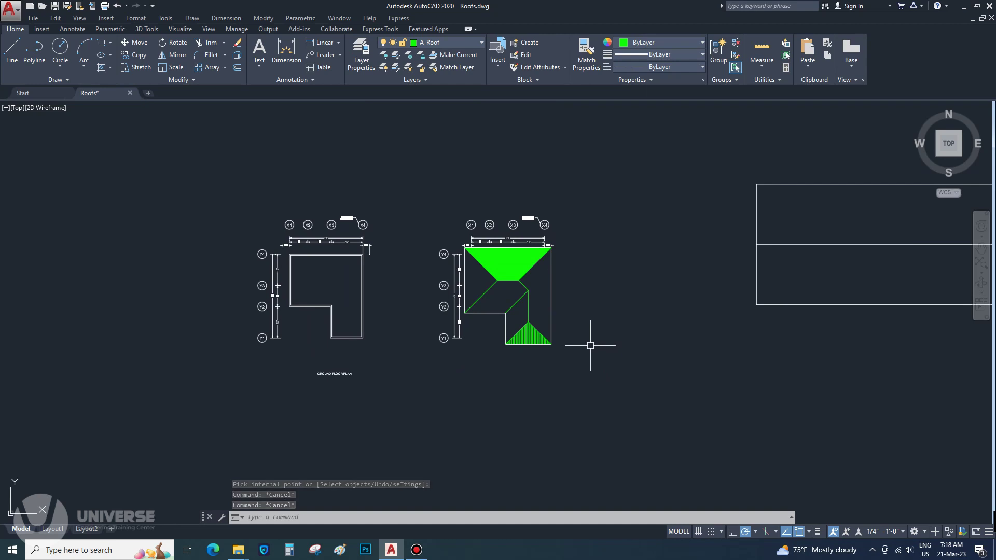
scroll(495, 294, up, 1)
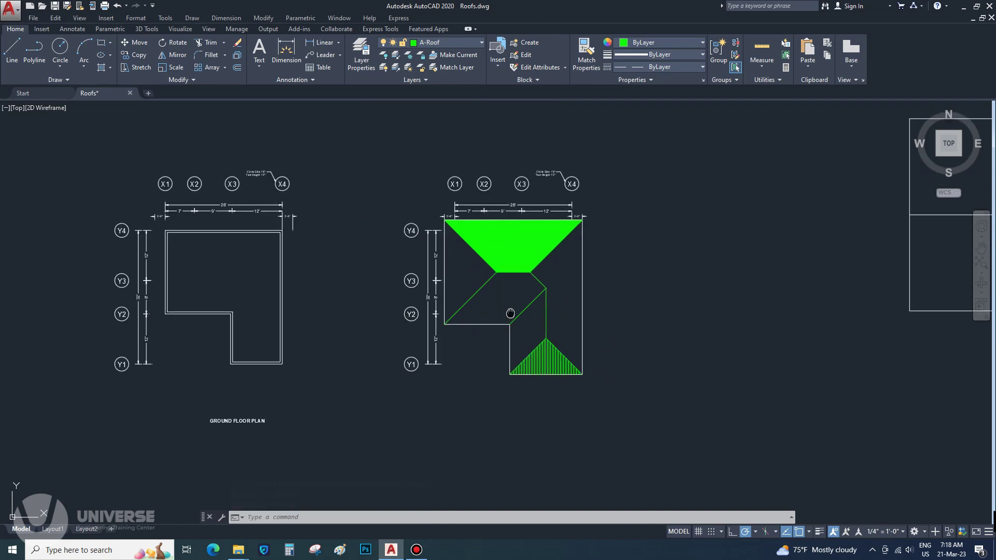
scroll(509, 311, up, 1)
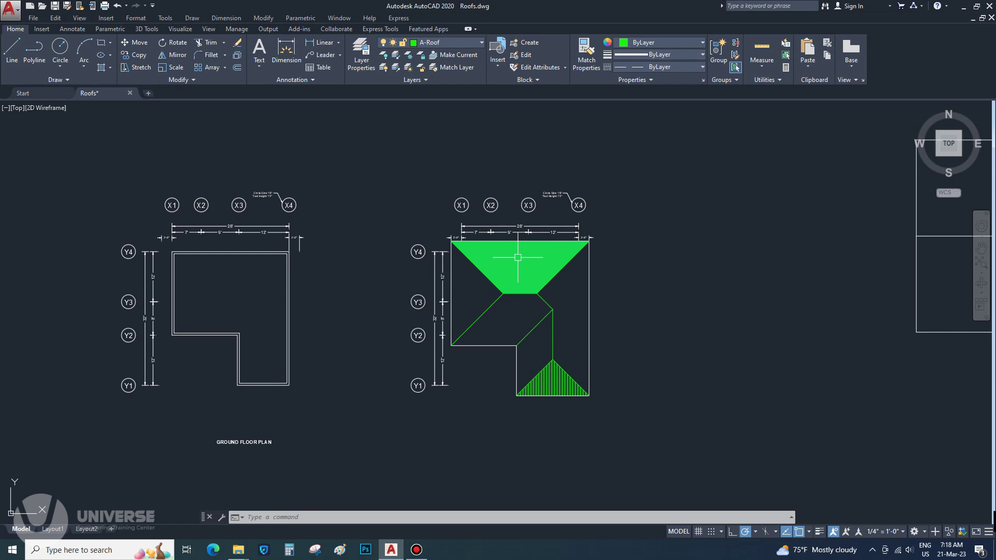
Match the trapezoid hatch to the triangle's ANSI32 line pattern using MA.
key(Escape)
text(ma)
key(Return)
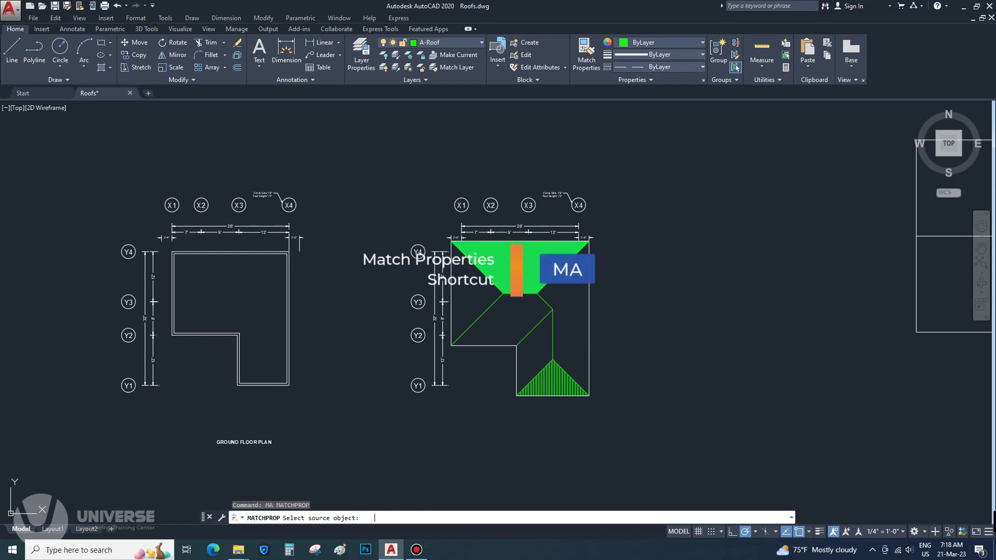
click(546, 383)
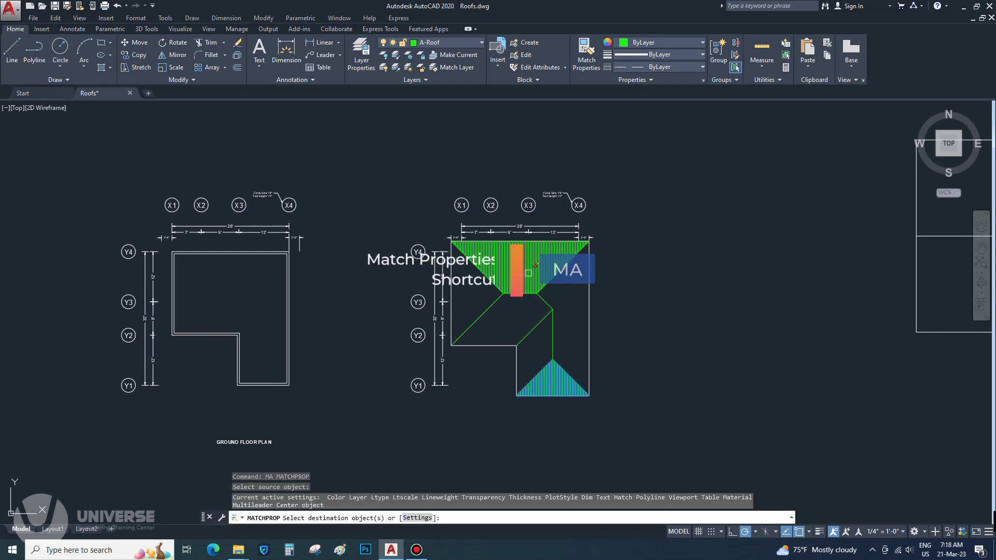
key(Escape)
key(Escape)
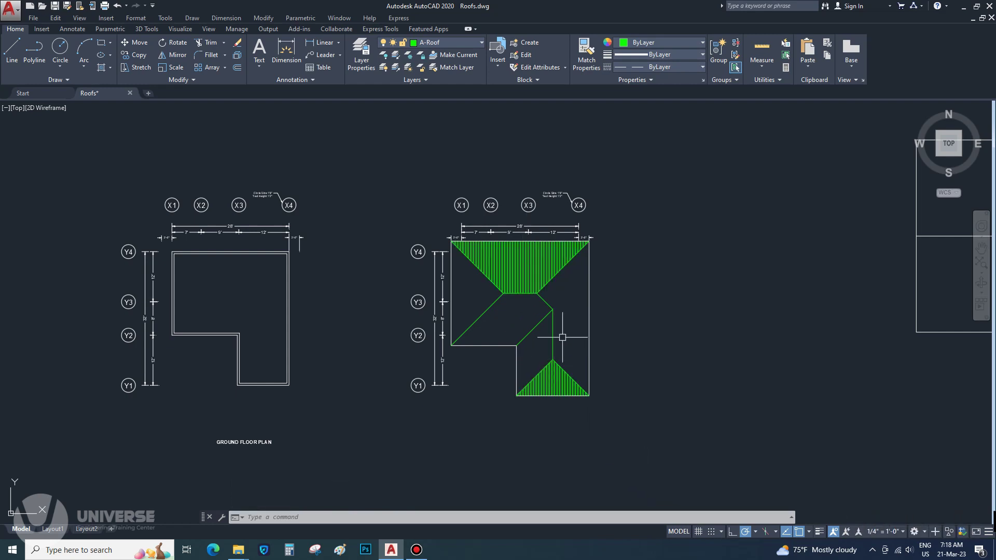
key(Escape)
key(Escape)
key(Escape)
Hatch the long right roof face with ANSI32 at scale 20 and angle 135.
key(Return)
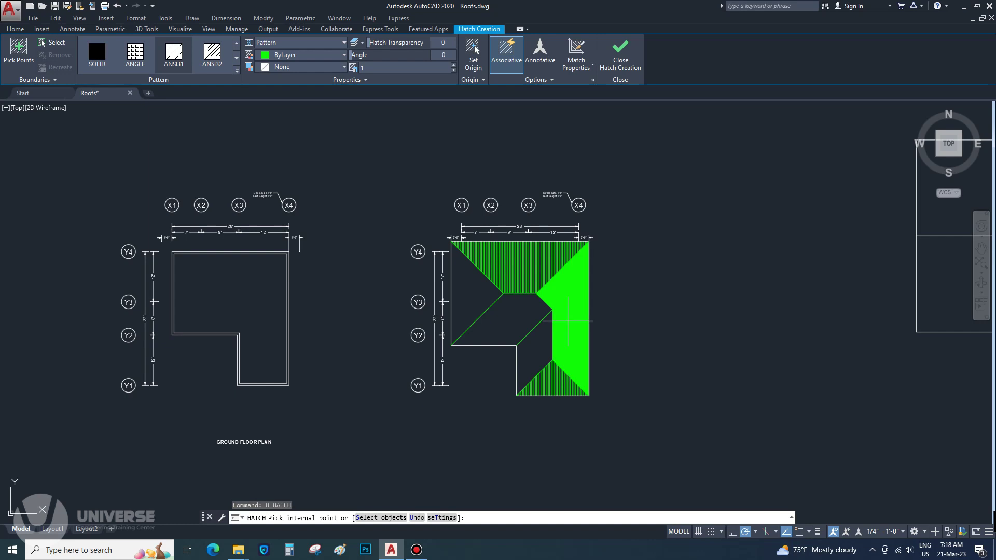
click(575, 342)
key(Return)
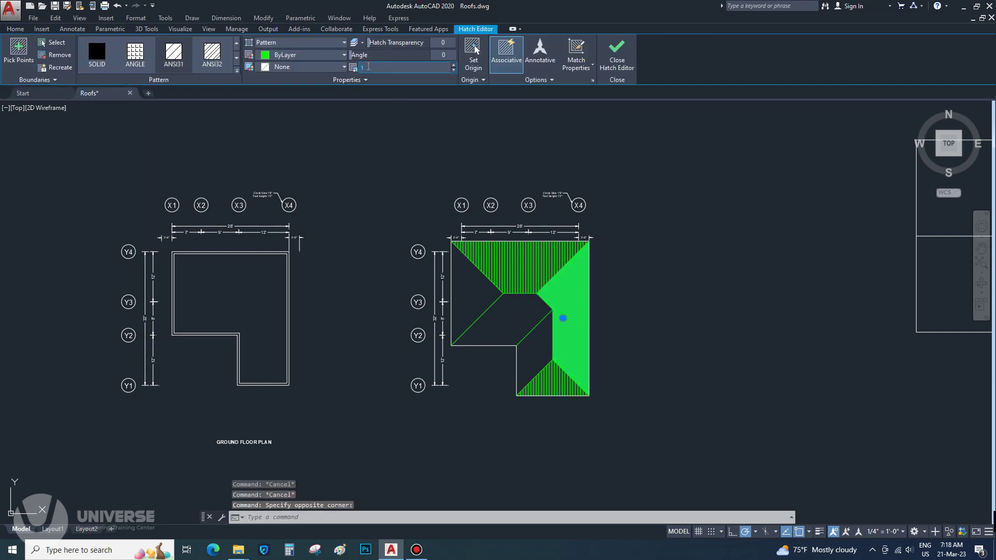
text(20)
key(Return)
scroll(573, 335, up, 4)
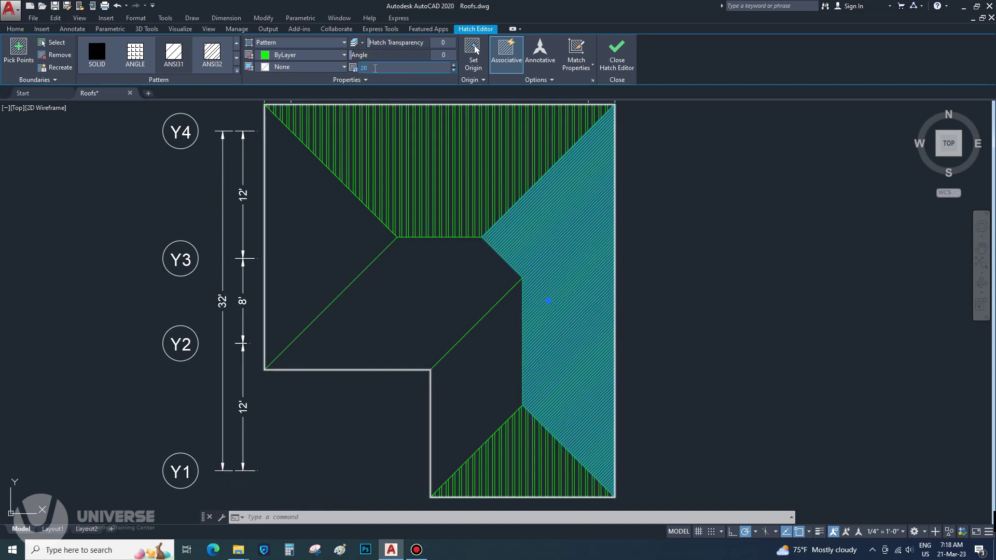
click(215, 62)
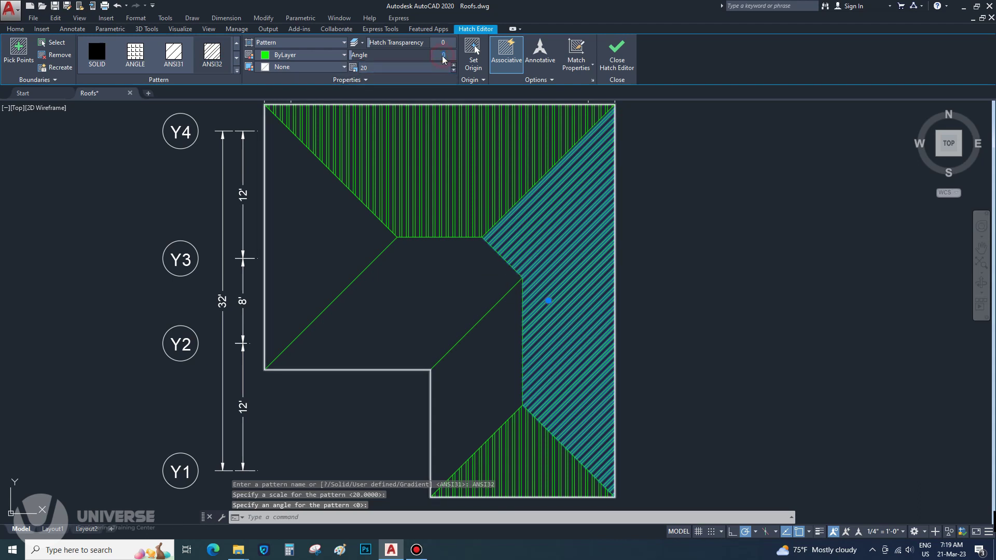
text(135)
key(Return)
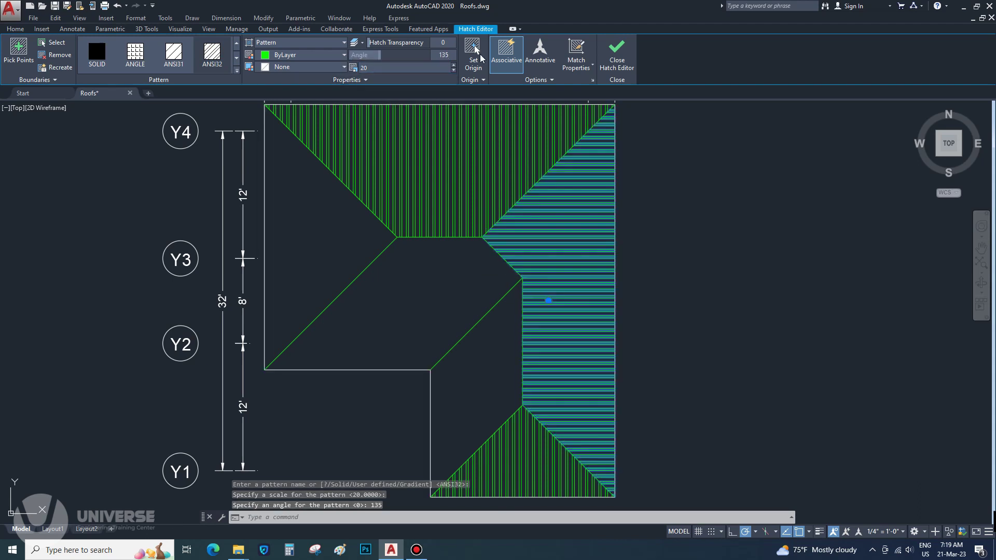
click(622, 60)
scroll(583, 335, down, 5)
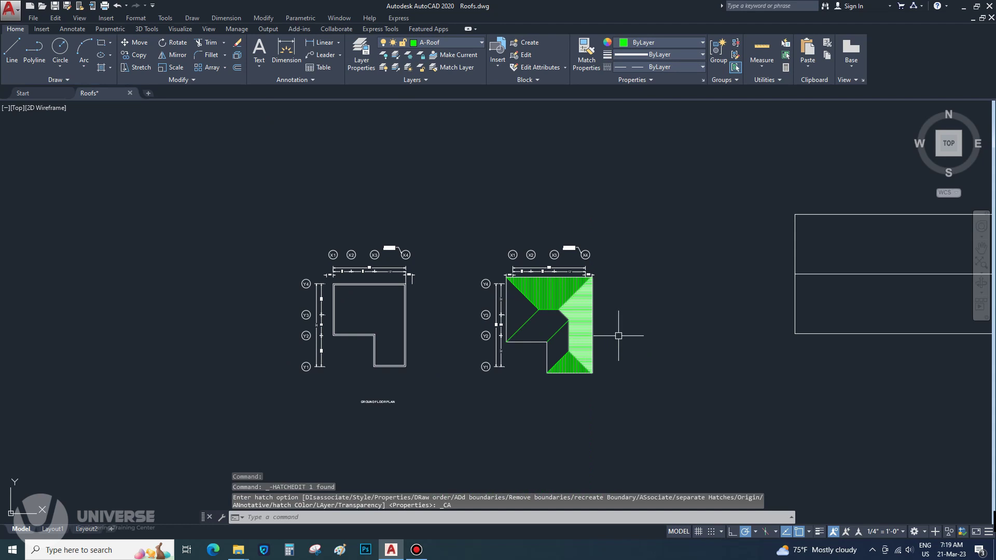
scroll(575, 332, up, 2)
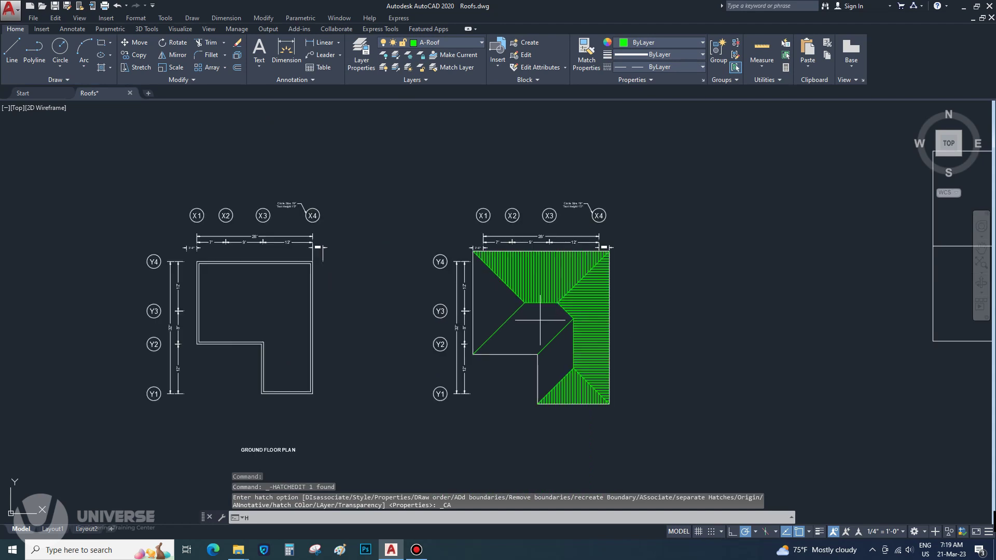
Hatch the left roof triangle and give the blue hatch section the green roof pattern.
key(Return)
click(506, 329)
key(Escape)
key(Escape)
key(Escape)
text(ma)
key(Return)
click(582, 305)
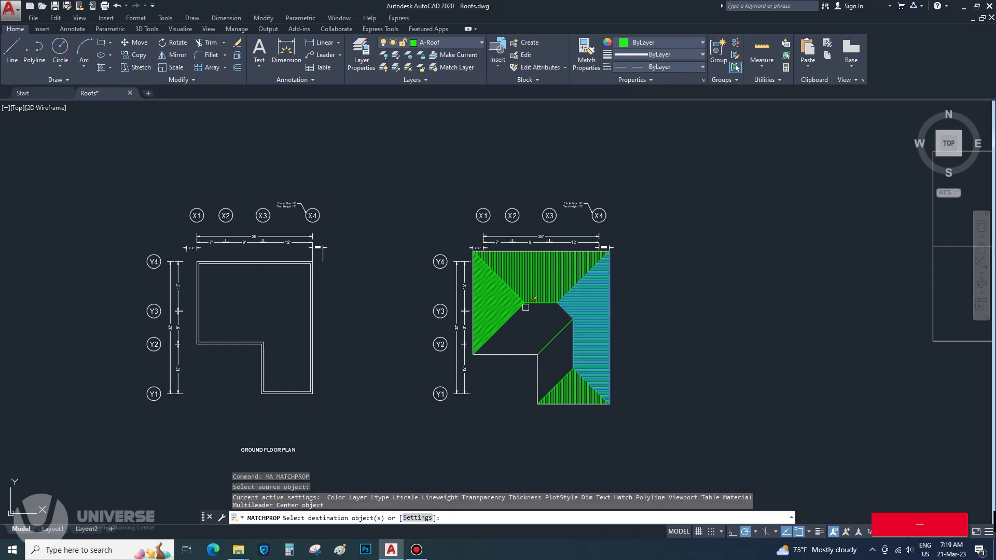
click(532, 305)
key(Escape)
key(Escape)
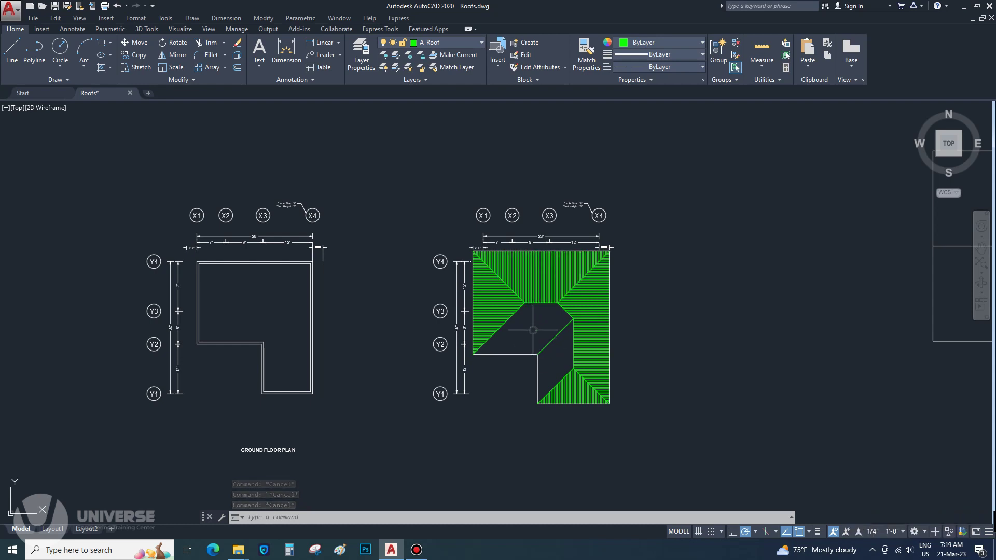
Hatch the empty parallelogram and match it to the top roof hatch.
text(h)
key(Return)
click(535, 335)
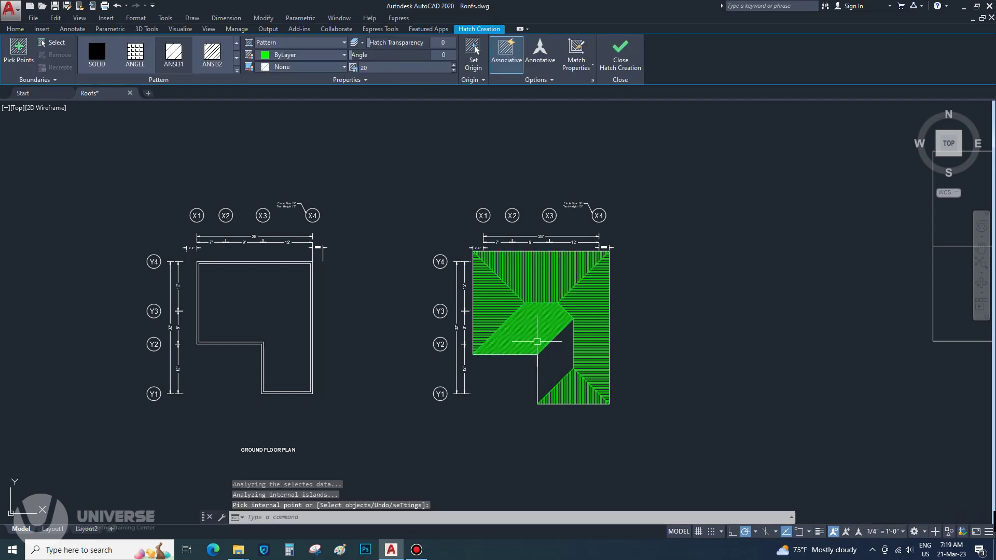
key(Escape)
text(ma)
key(Return)
click(541, 275)
click(529, 332)
key(Escape)
key(Escape)
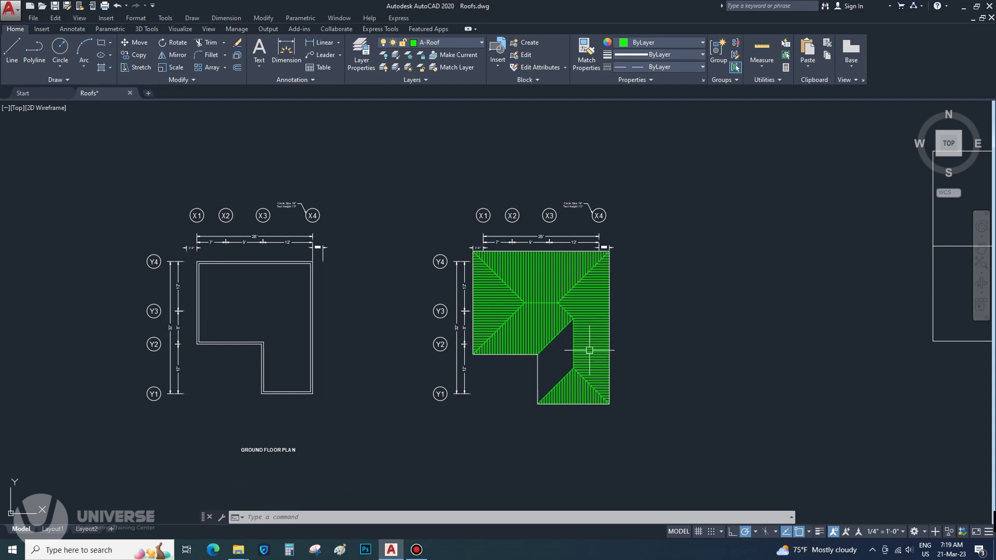
Hatch the empty notch area and match it to the green roof hatch.
click(589, 351)
scroll(560, 352, up, 2)
key(Escape)
key(Escape)
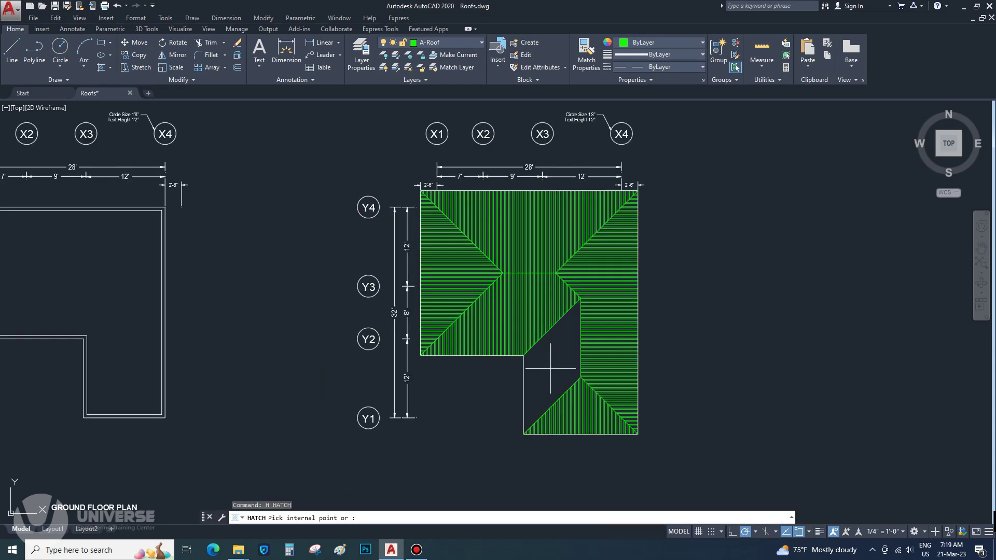
key(Return)
key(Escape)
text(ma)
key(Return)
click(593, 357)
key(Escape)
key(Escape)
scroll(609, 368, down, 2)
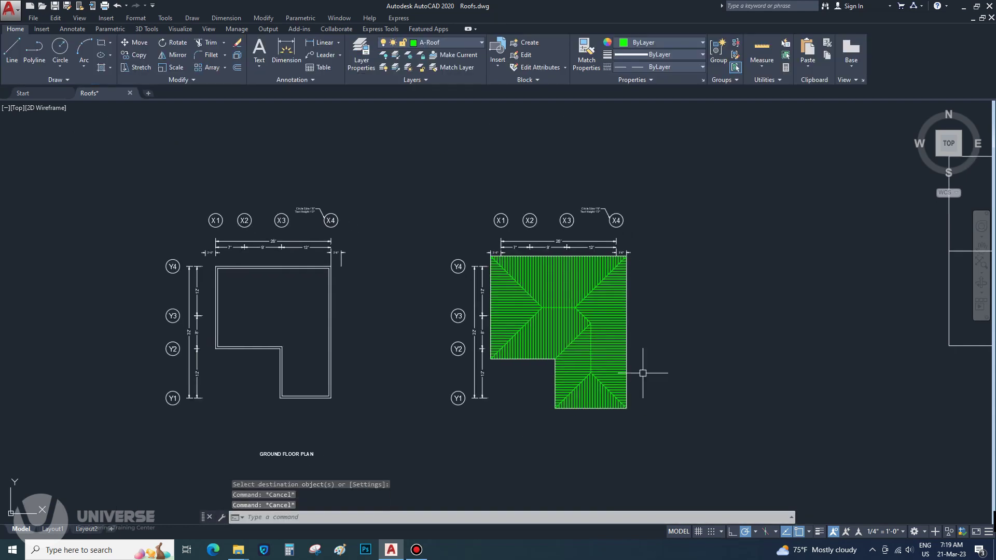
key(Escape)
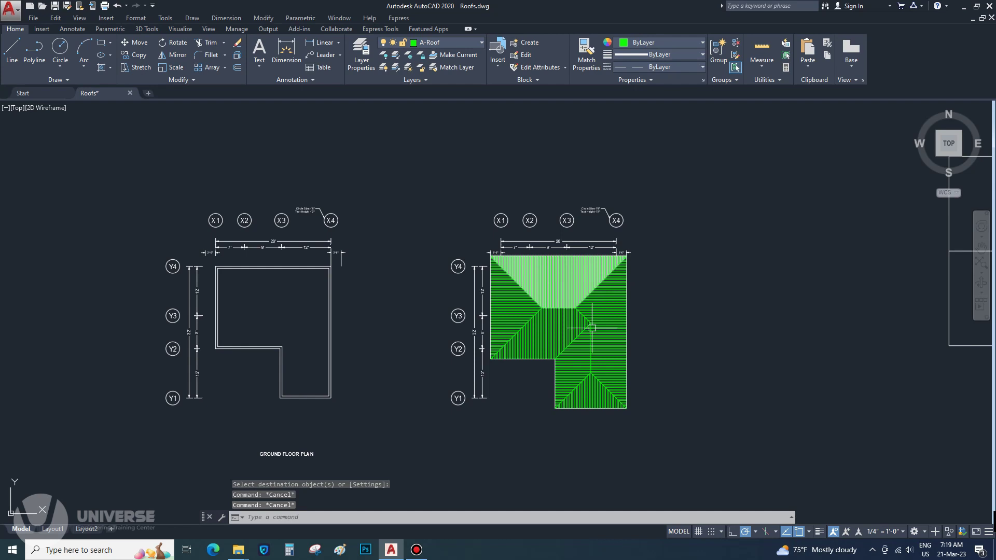
scroll(612, 363, down, 2)
scroll(556, 360, up, 2)
scroll(556, 360, up, 4)
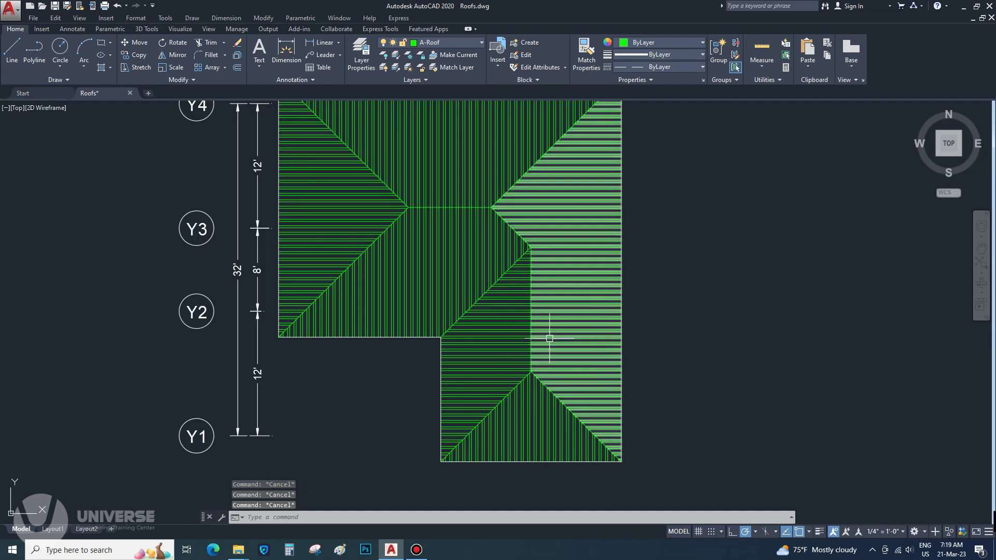
scroll(549, 339, down, 1)
scroll(500, 272, up, 1)
scroll(500, 271, down, 1)
scroll(479, 238, up, 1)
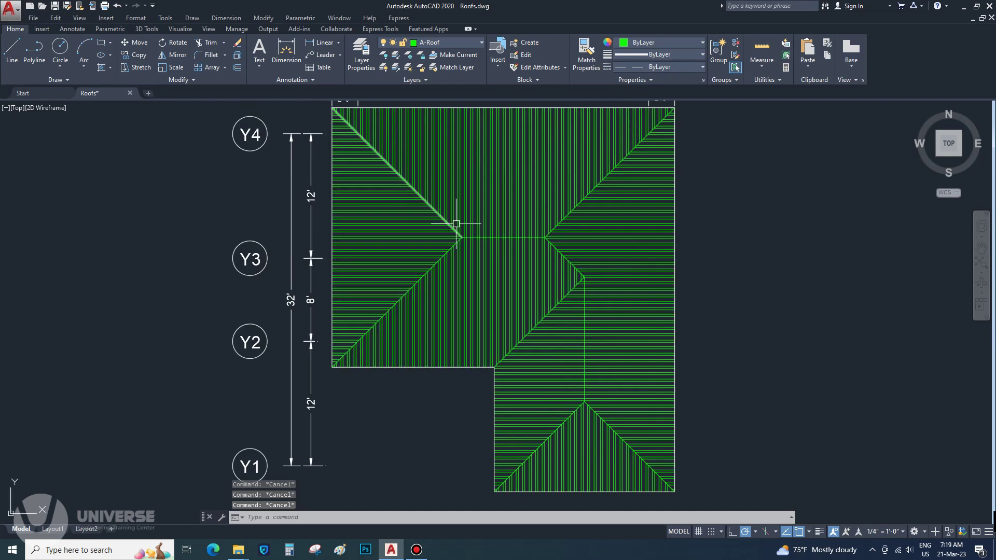
scroll(456, 223, down, 4)
Move a piece of the roof hatch below the roof plan.
text(MOVE Select objects:)
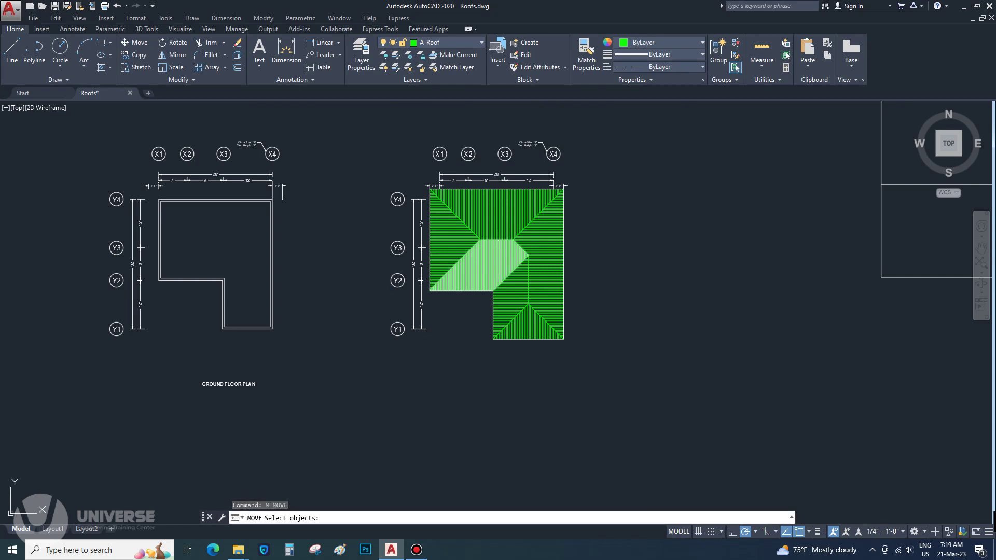
key(Escape)
key(Escape)
text(m)
key(Return)
click(496, 266)
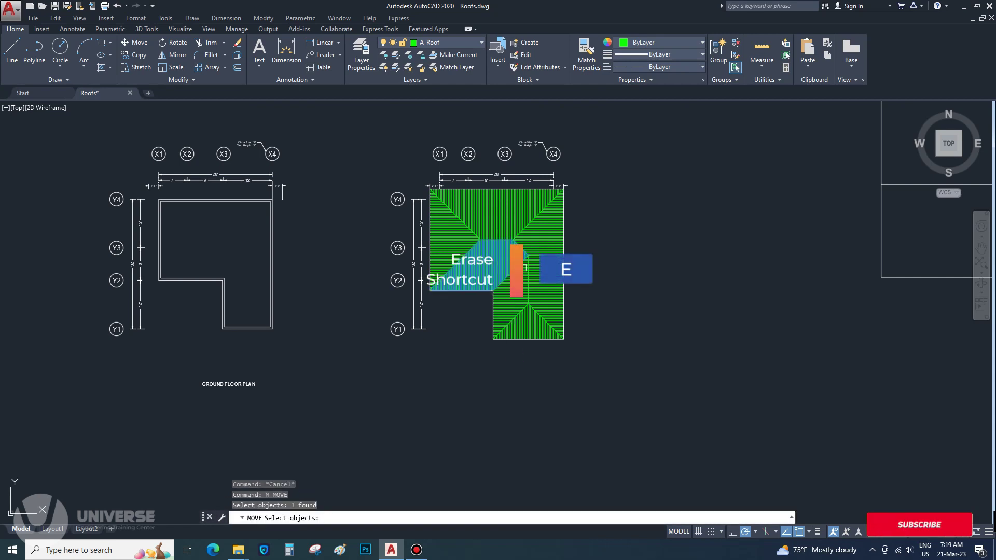
key(Return)
click(563, 339)
scroll(564, 339, down, 2)
click(585, 422)
scroll(585, 422, up, 3)
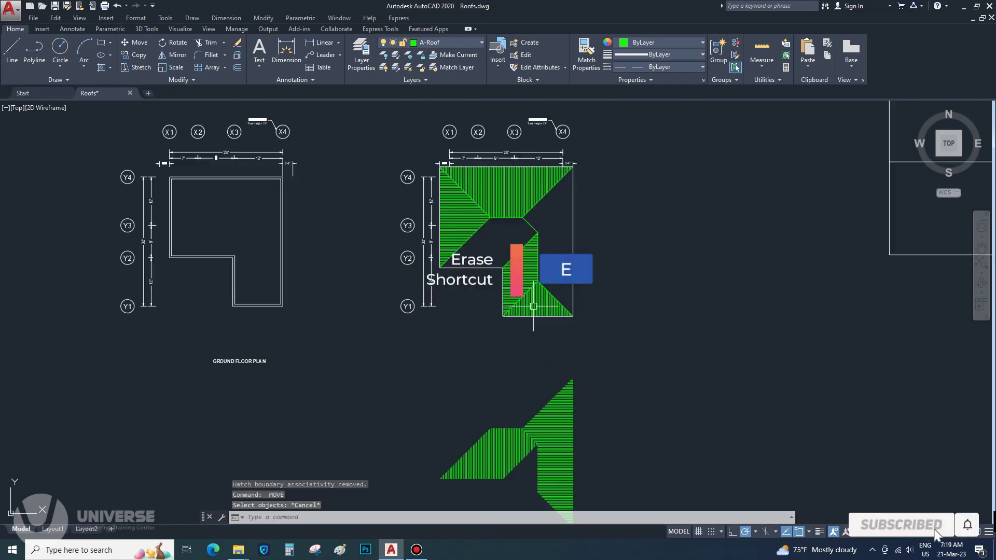
Delete the remaining trapezoid, triangle and other hatches from the roof plan.
key(Escape)
key(Escape)
click(538, 299)
key(Escape)
click(538, 299)
key(Delete)
click(505, 189)
key(Delete)
click(471, 212)
scroll(508, 250, up, 3)
key(Delete)
Recentre the view on the bare roof plan outline.
middle_drag(544, 264, 546, 277)
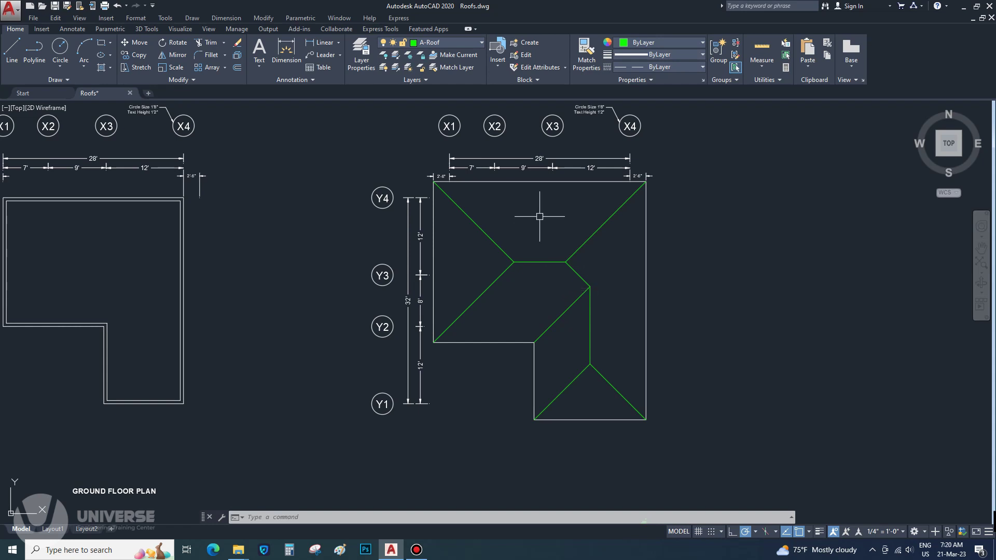
scroll(574, 237, up, 4)
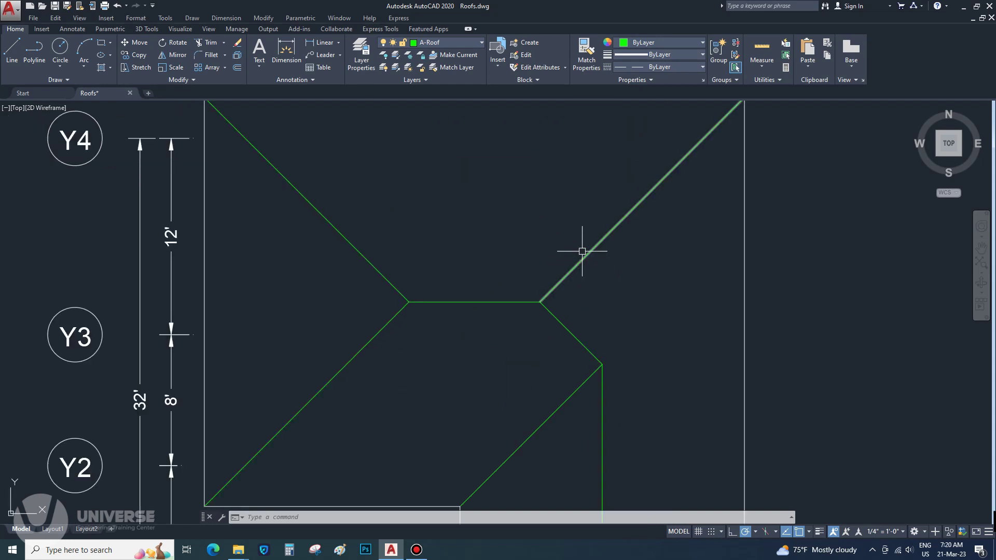
scroll(584, 258, down, 2)
middle_drag(574, 280, 574, 267)
key(Escape)
key(Escape)
key(Escape)
Offset the upper-right and upper-left hip lines by 4 to create parallel copies.
text(o)
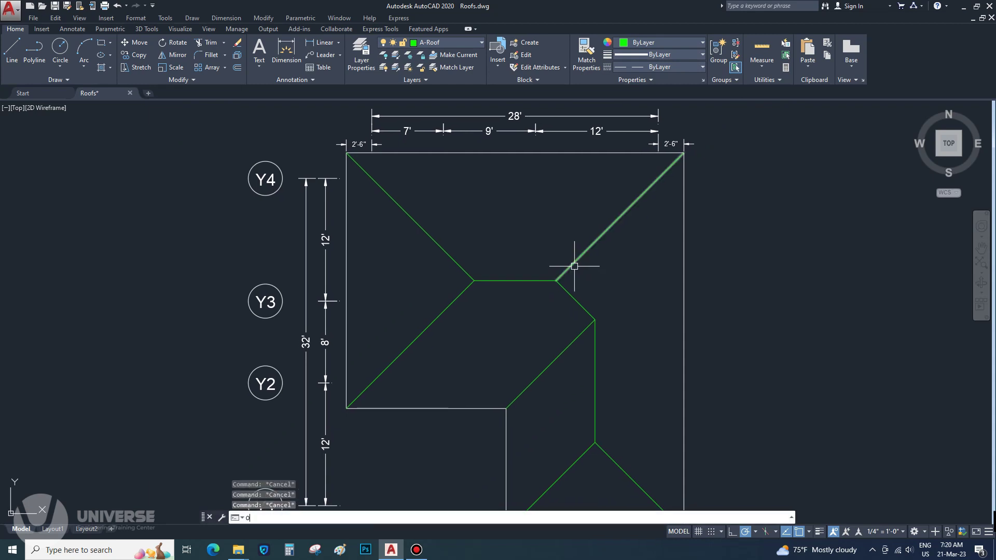
key(Return)
text(4)
key(Return)
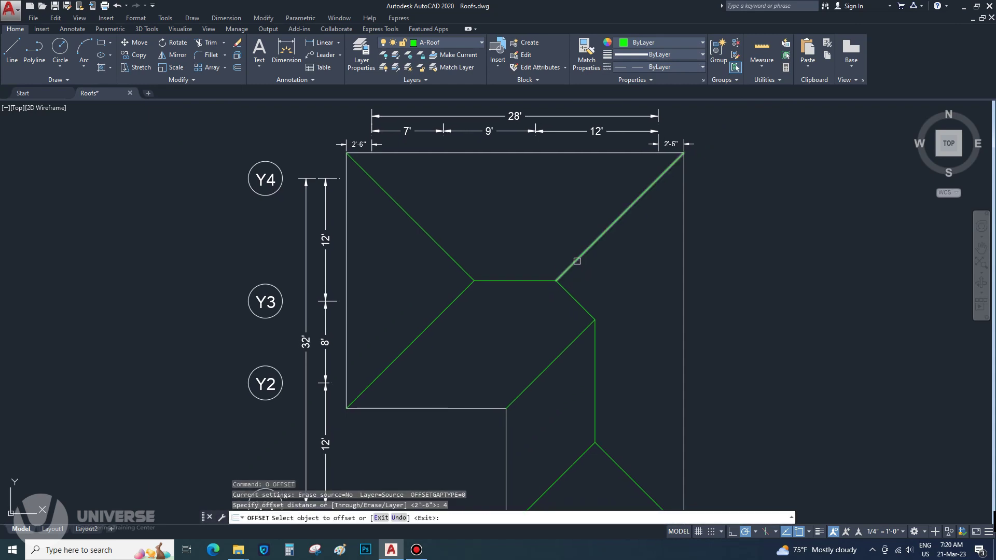
click(577, 261)
scroll(578, 260, up, 2)
scroll(588, 275, down, 6)
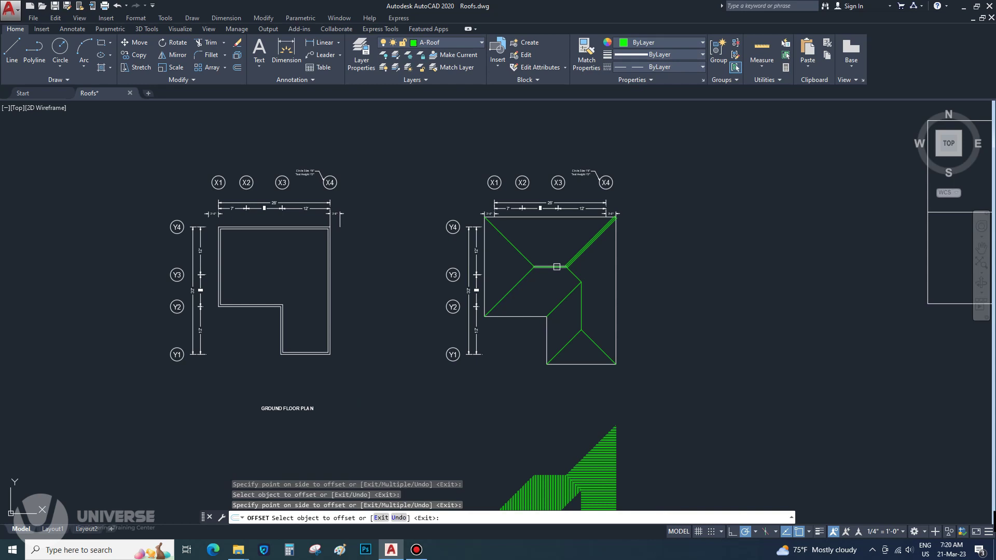
scroll(557, 267, up, 6)
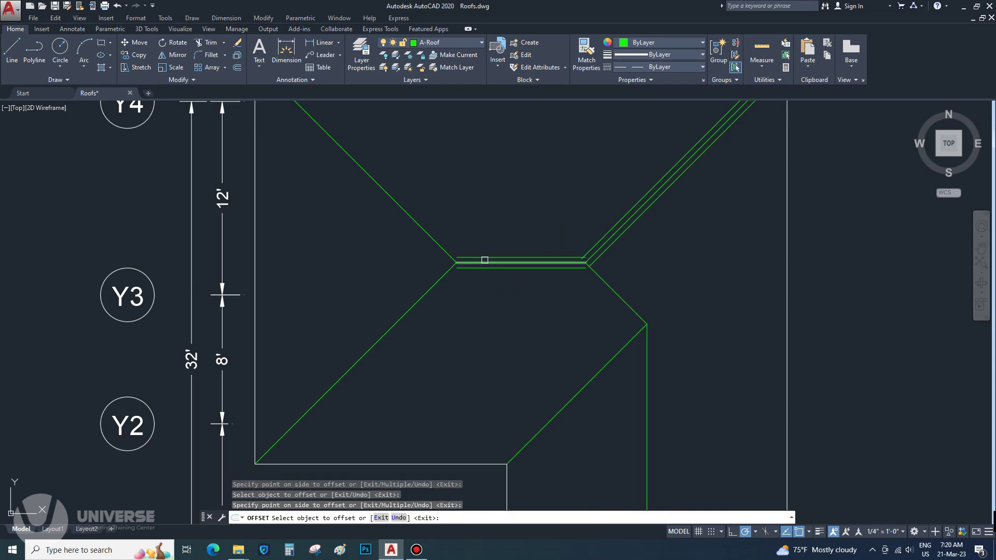
click(446, 255)
click(446, 296)
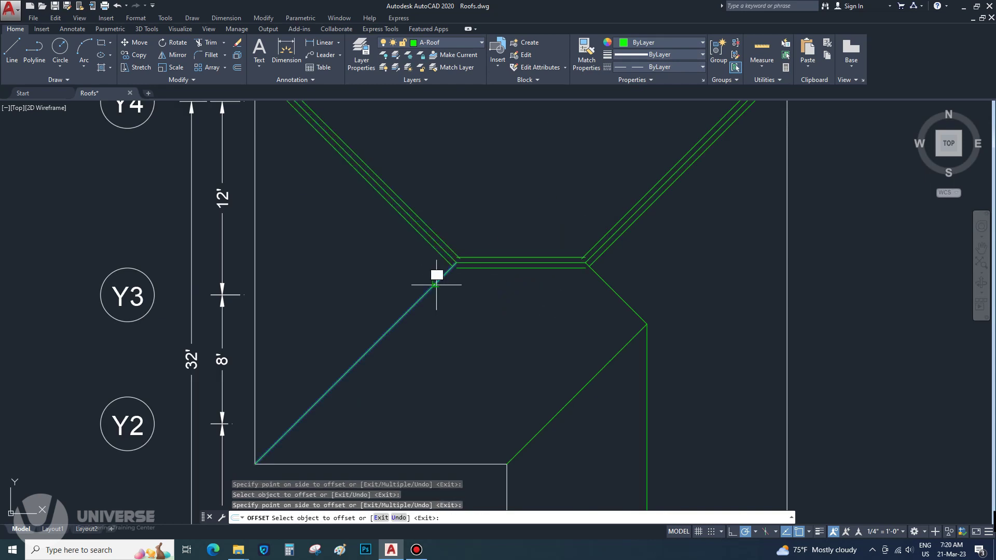
scroll(587, 216, down, 4)
scroll(696, 285, up, 4)
scroll(631, 295, down, 5)
scroll(631, 295, up, 4)
key(Escape)
key(Escape)
key(Escape)
Delete the extra lines enclosed at the ridge junction.
scroll(590, 351, up, 3)
scroll(614, 356, up, 4)
scroll(614, 356, up, 4)
click(606, 331)
key(Delete)
Erase the stray diagonal line at the ridge junction.
scroll(618, 349, down, 4)
scroll(597, 255, down, 3)
scroll(597, 256, up, 2)
scroll(590, 234, up, 2)
scroll(585, 267, down, 6)
scroll(593, 258, up, 6)
scroll(580, 238, up, 4)
scroll(596, 229, down, 3)
middle_drag(596, 229, 576, 217)
scroll(576, 217, down, 4)
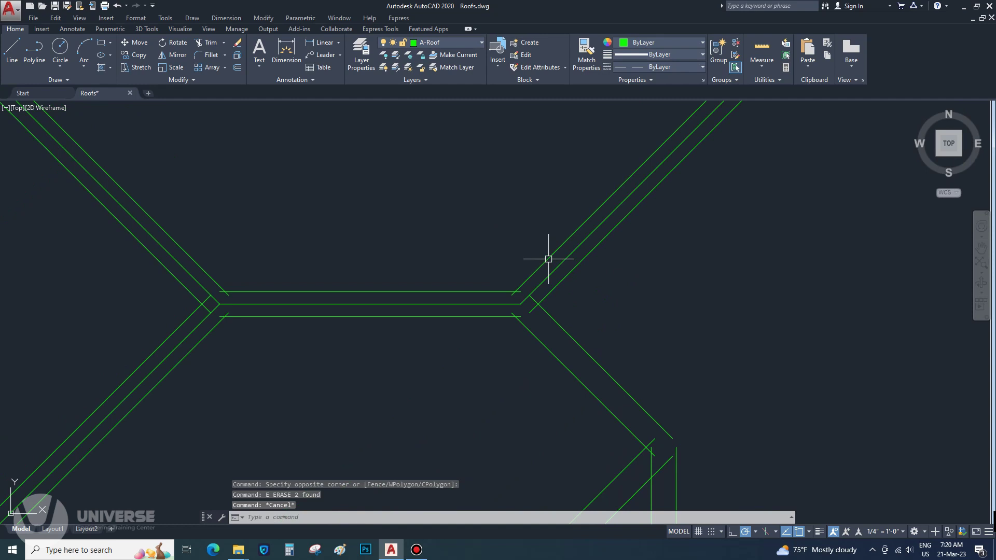
scroll(524, 302, up, 6)
text(e)
key(Return)
key(Escape)
scroll(485, 307, down, 3)
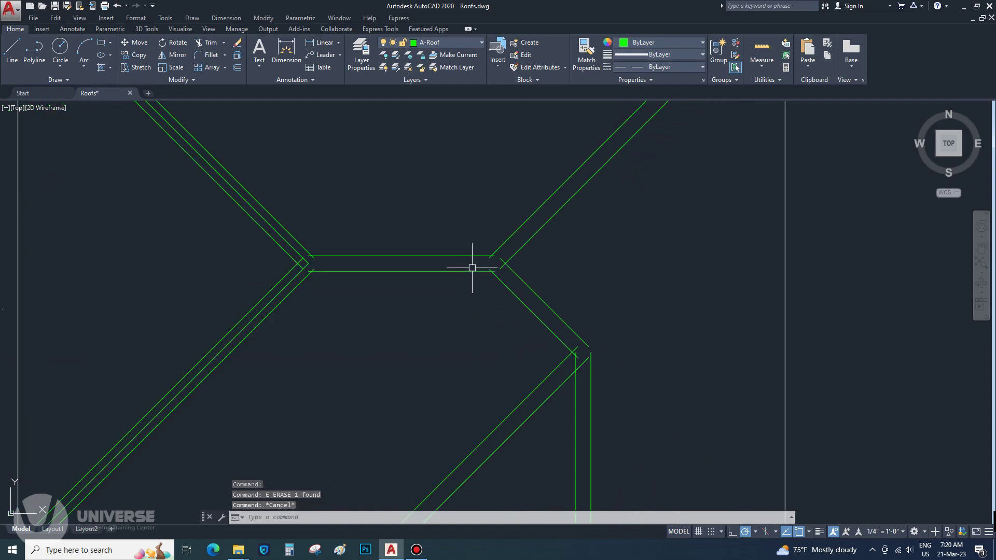
scroll(434, 262, up, 3)
Erase the two extra hip lines at the junction.
click(447, 266)
text(e)
key(Return)
click(444, 317)
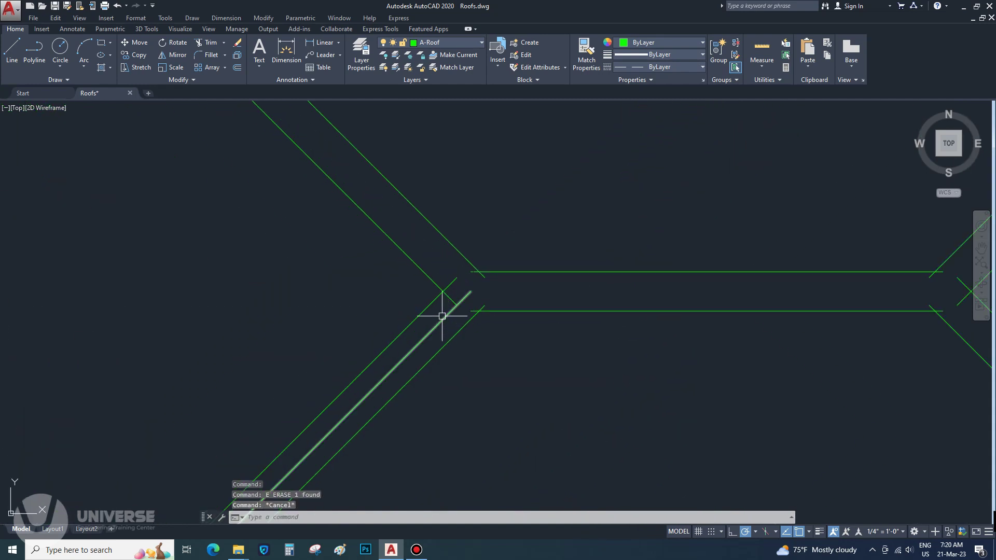
key(e)
key(Return)
scroll(493, 293, down, 5)
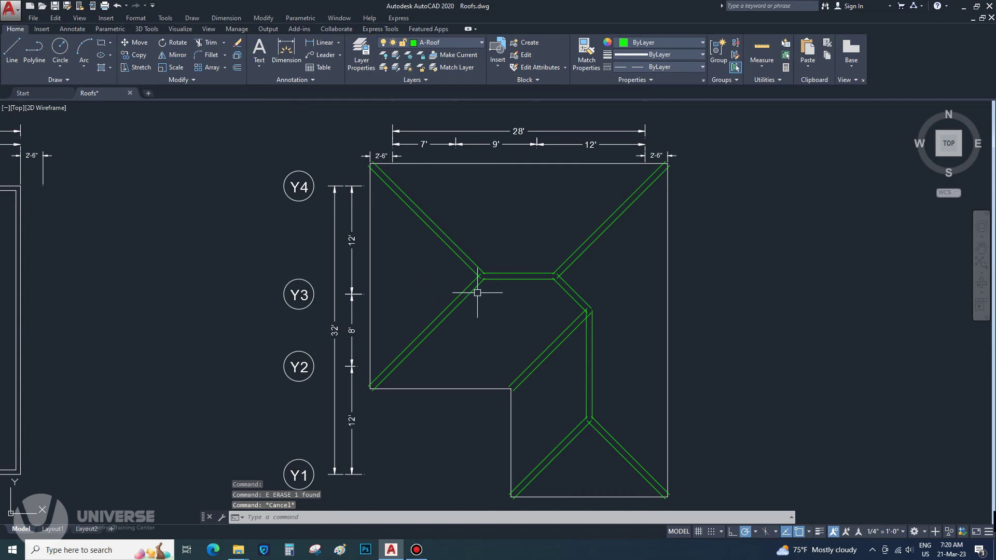
scroll(555, 294, down, 5)
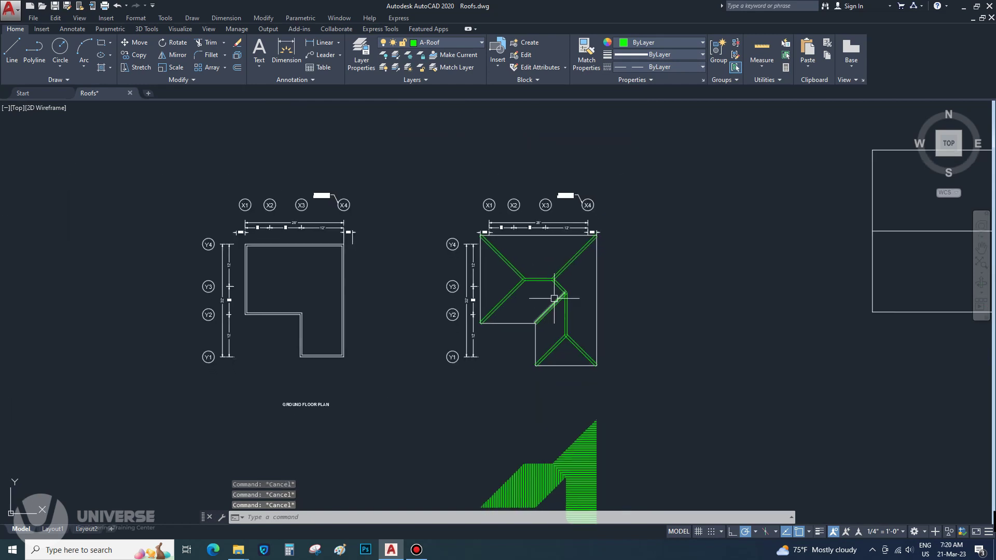
Trim the roof line ends using the whole right roof plan as cutting edges.
text(tr)
key(Return)
drag(607, 376, 434, 180)
key(Return)
scroll(483, 239, up, 6)
scroll(485, 207, up, 7)
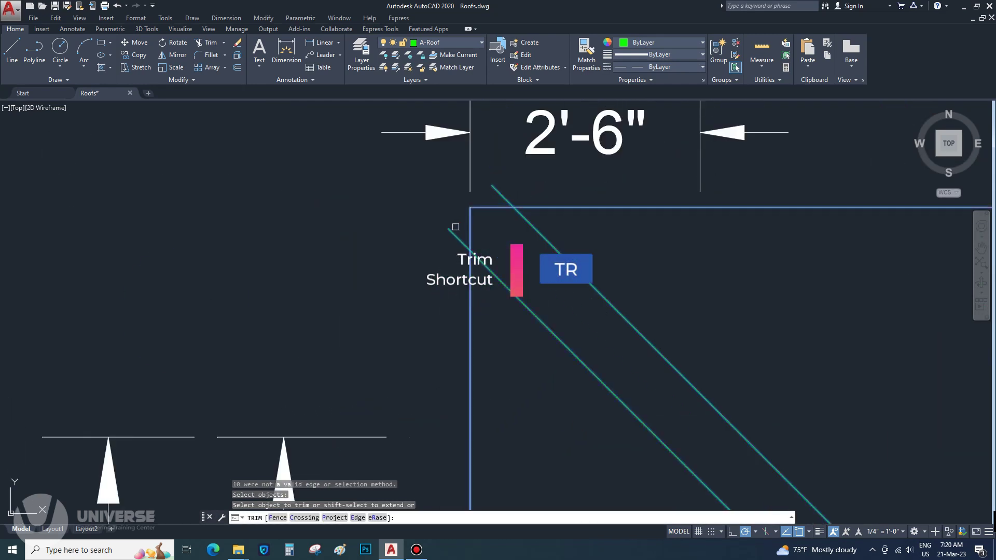
scroll(497, 192, down, 6)
scroll(596, 204, up, 5)
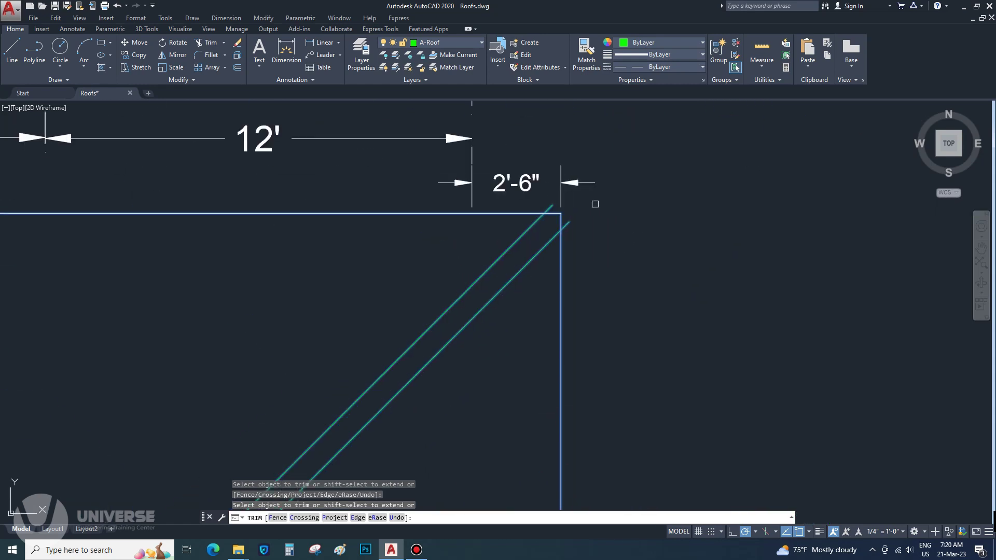
scroll(506, 212, up, 2)
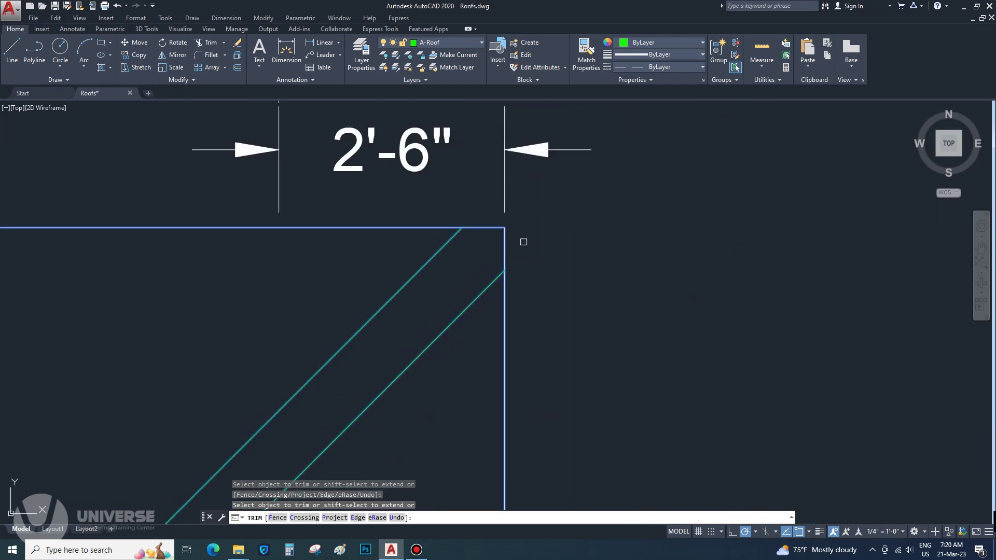
scroll(521, 245, down, 6)
scroll(547, 226, up, 4)
scroll(580, 303, up, 3)
scroll(572, 343, up, 3)
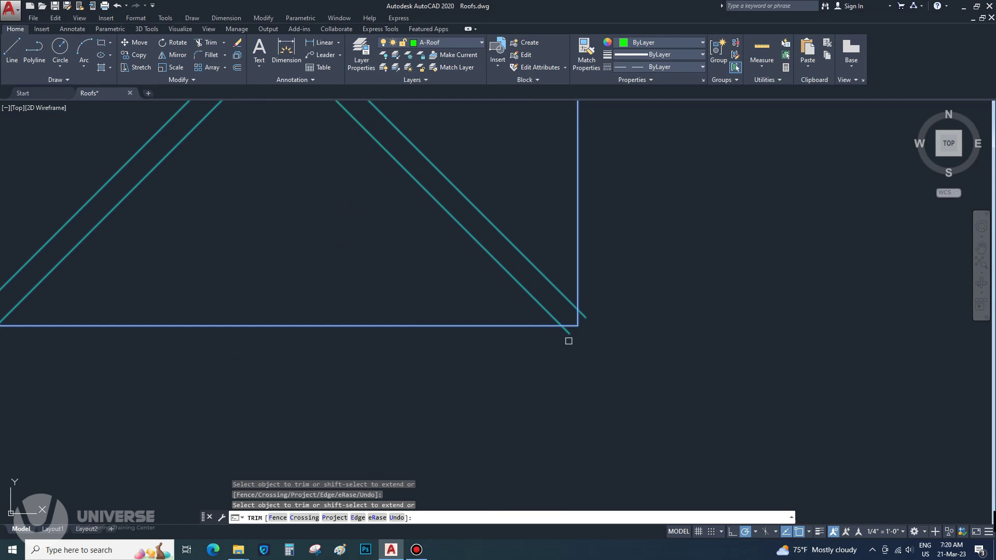
scroll(586, 318, down, 5)
scroll(487, 366, up, 5)
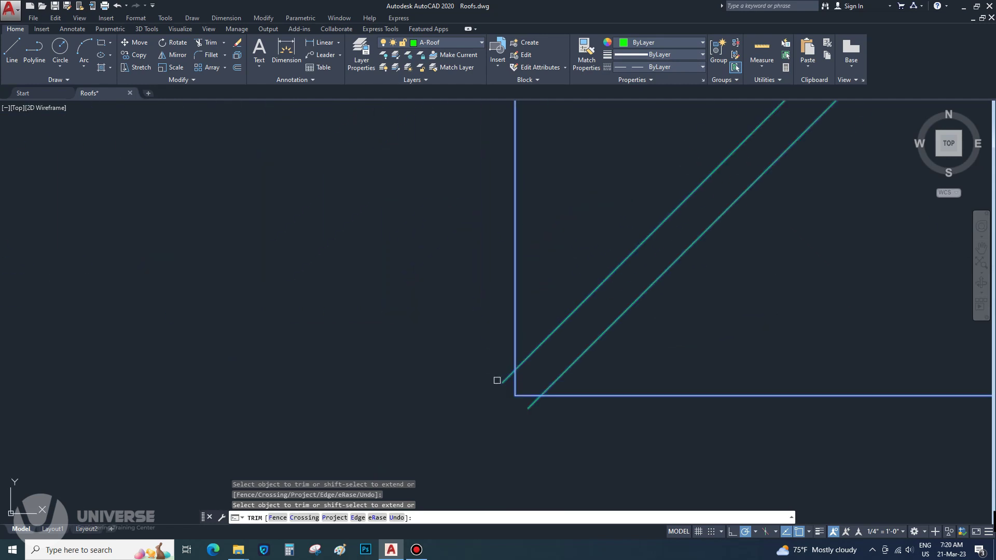
scroll(486, 300, down, 5)
scroll(344, 336, up, 3)
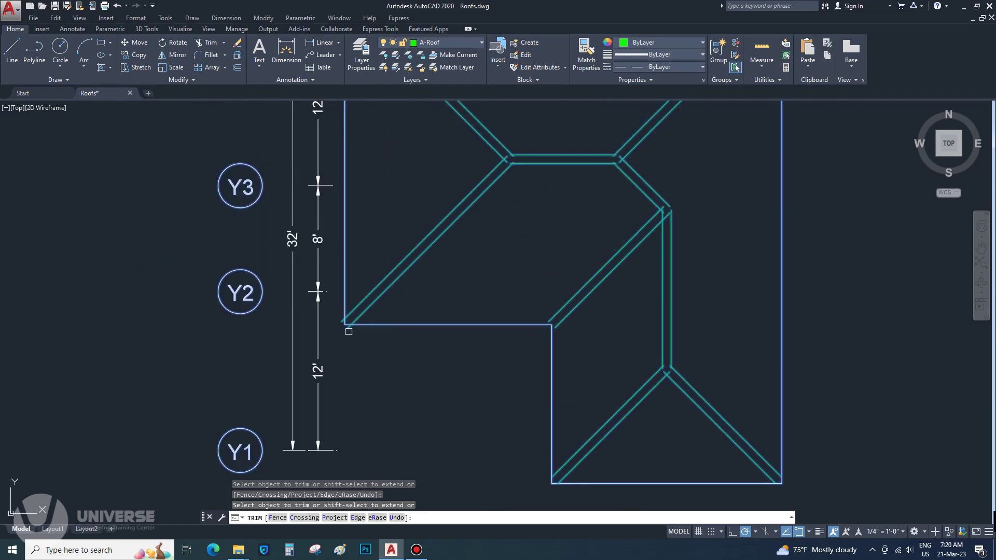
scroll(342, 330, up, 2)
scroll(363, 332, down, 5)
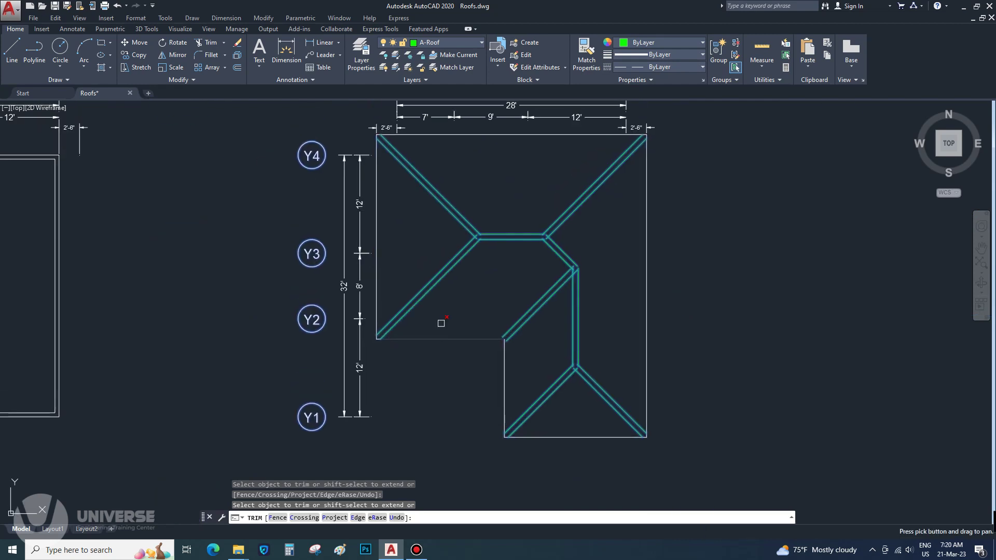
scroll(534, 327, up, 5)
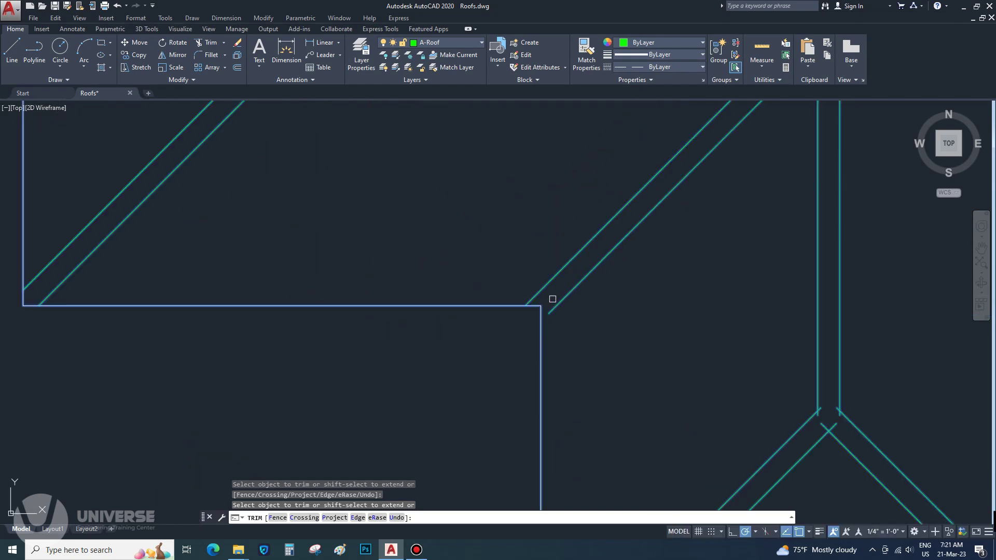
scroll(563, 311, down, 5)
scroll(589, 321, up, 3)
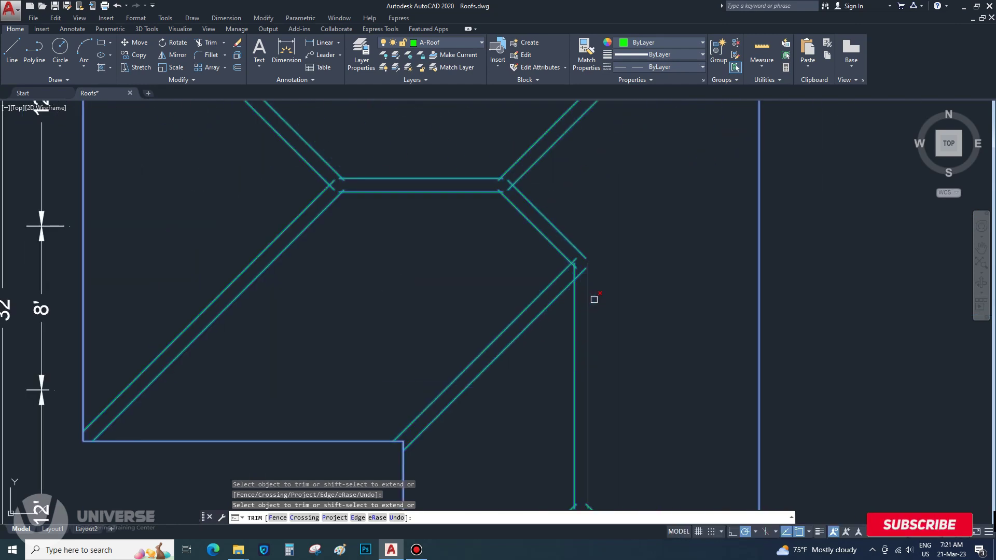
scroll(589, 322, down, 6)
key(Escape)
Trim again, selecting the roof lines with a crossing window, then cancel.
text(tr)
key(Return)
click(656, 371)
click(591, 337)
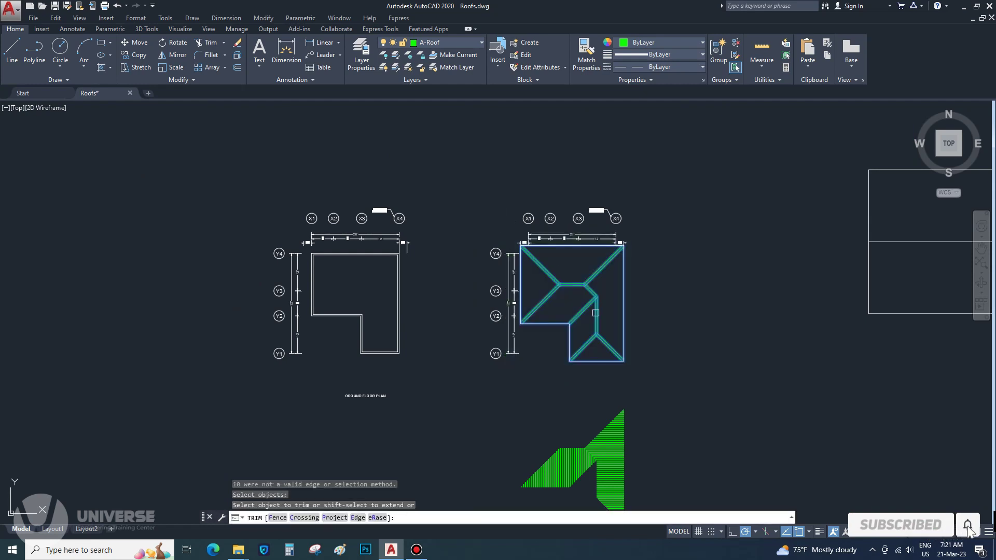
scroll(591, 336, up, 4)
scroll(588, 332, up, 2)
key(Escape)
key(Escape)
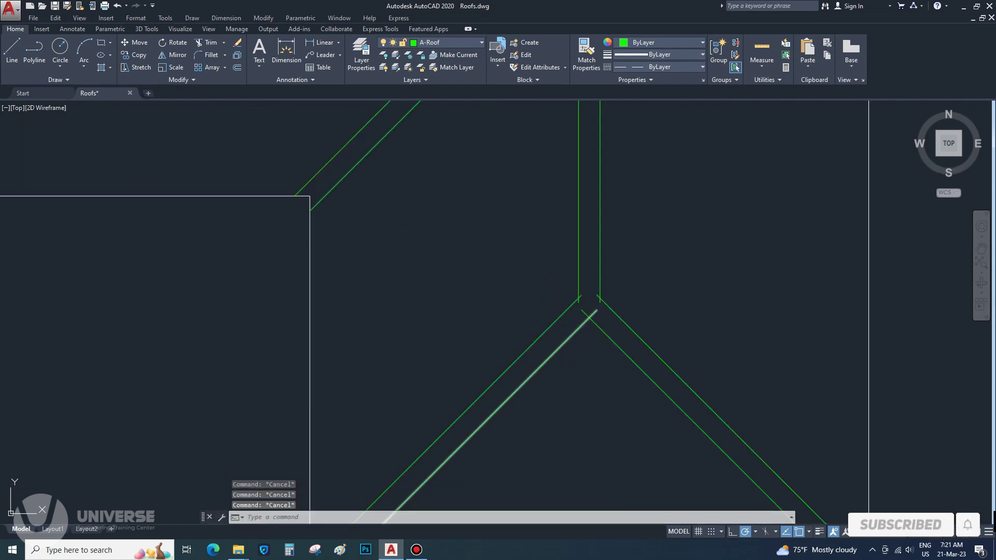
Fillet at zero radius the first inner roof line and the right outer corner.
text(f)
key(Return)
text(r)
key(Return)
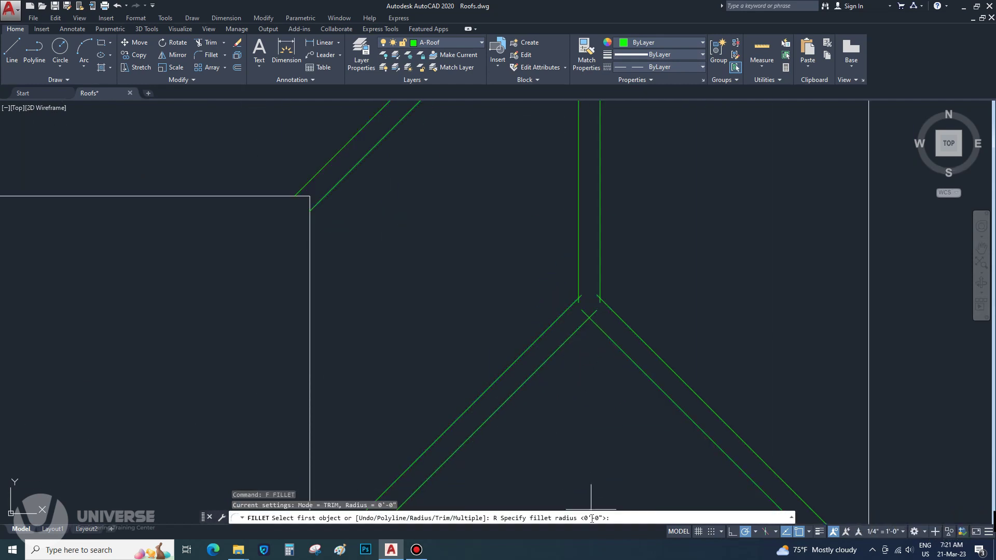
key(Return)
click(596, 325)
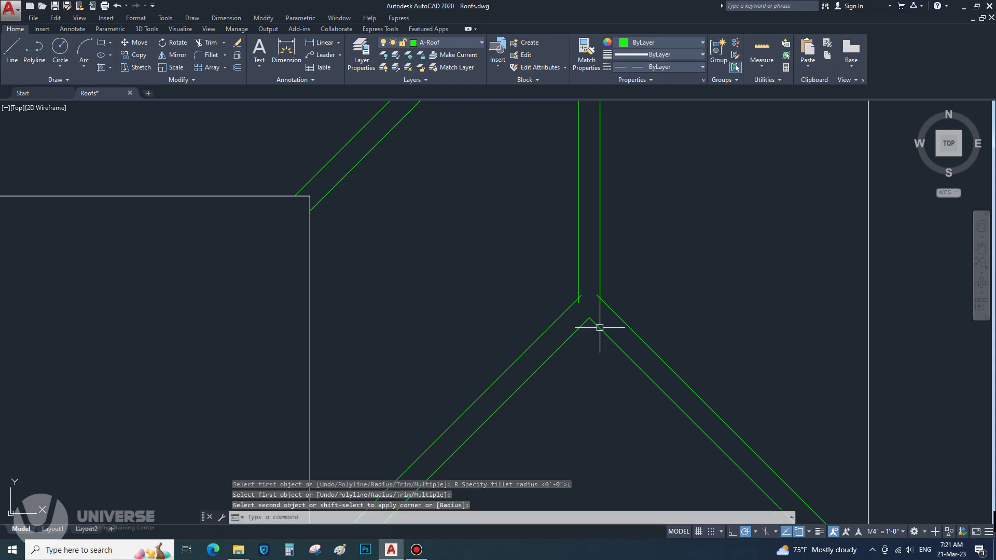
key(Return)
click(607, 305)
click(580, 282)
key(Return)
Make sharp corners at the inner diagonal, outer diagonal and next inner junction.
scroll(571, 304, down, 3)
scroll(531, 235, up, 1)
scroll(529, 213, up, 2)
click(572, 319)
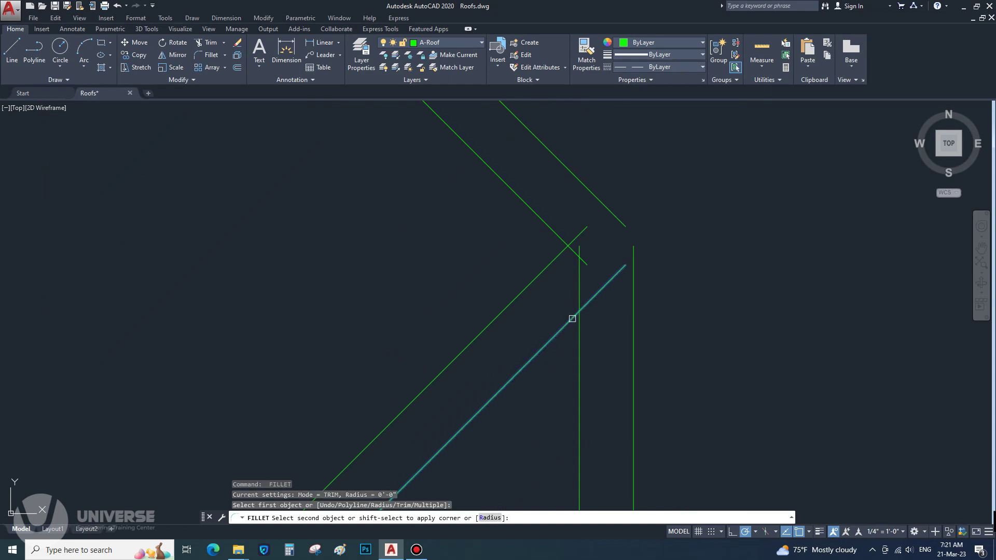
key(Return)
click(611, 218)
click(633, 254)
key(Return)
click(549, 226)
click(578, 246)
key(Return)
Sharpen the lower horizontal, right diagonal and upper roof corners with zero-radius fillets.
scroll(485, 195, down, 3)
scroll(502, 276, up, 3)
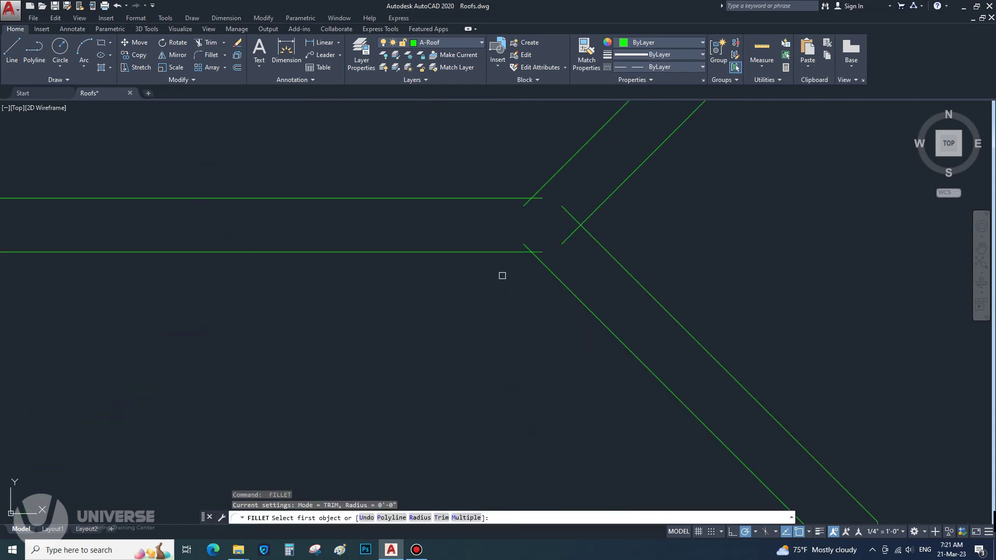
click(501, 254)
click(537, 262)
key(Return)
click(596, 234)
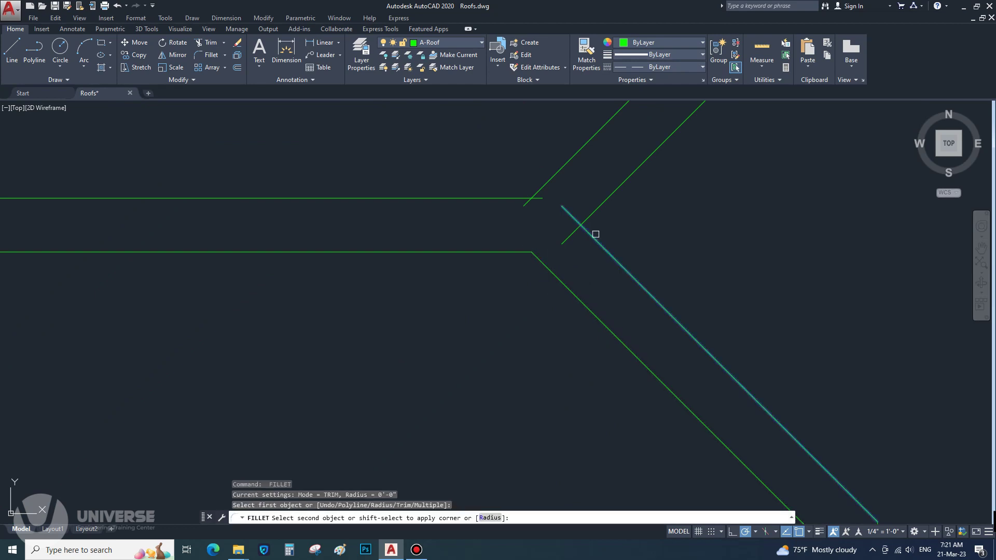
click(599, 210)
key(Return)
click(544, 187)
click(540, 206)
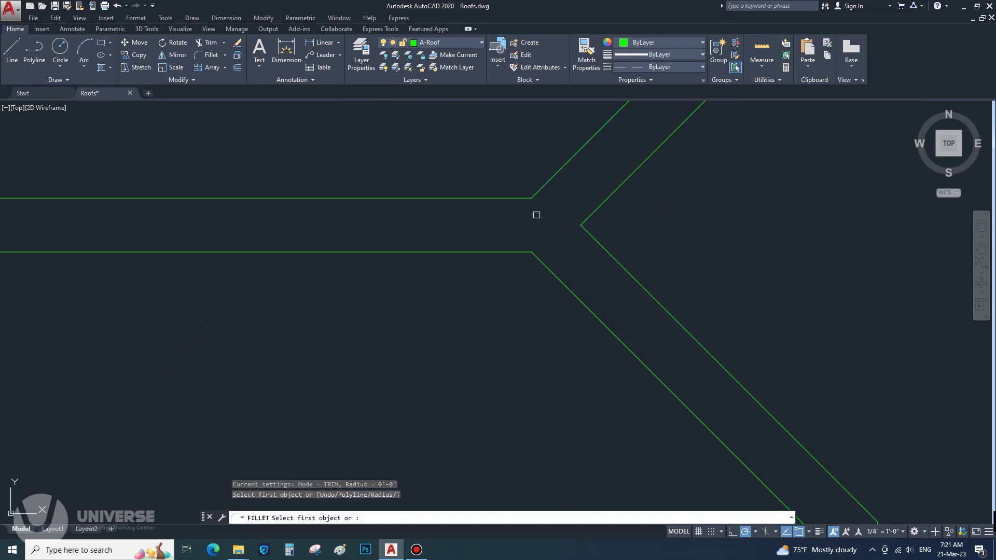
key(Return)
Join the upper and lower diagonals to the horizontals at the left junction.
scroll(428, 255, down, 3)
scroll(383, 260, up, 4)
click(418, 247)
key(Return)
click(413, 310)
click(417, 299)
key(Return)
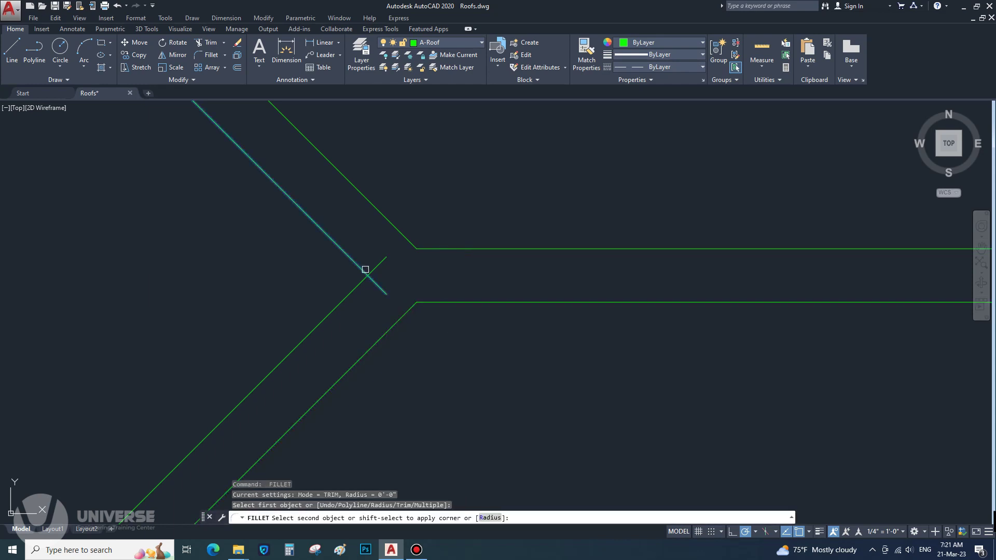
scroll(356, 283, down, 3)
scroll(460, 289, down, 4)
key(Escape)
key(Escape)
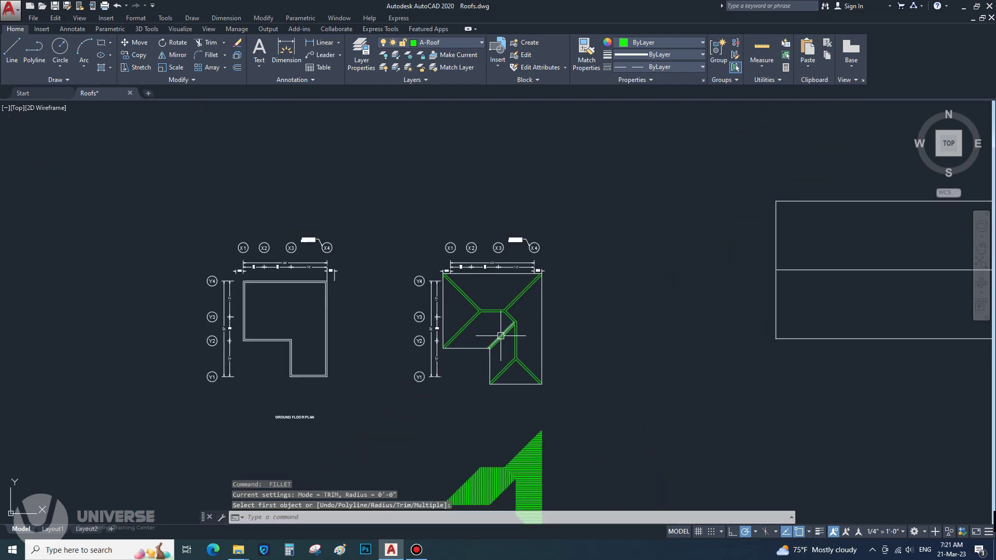
scroll(437, 488, up, 2)
key(Escape)
scroll(523, 324, up, 1)
scroll(539, 291, down, 3)
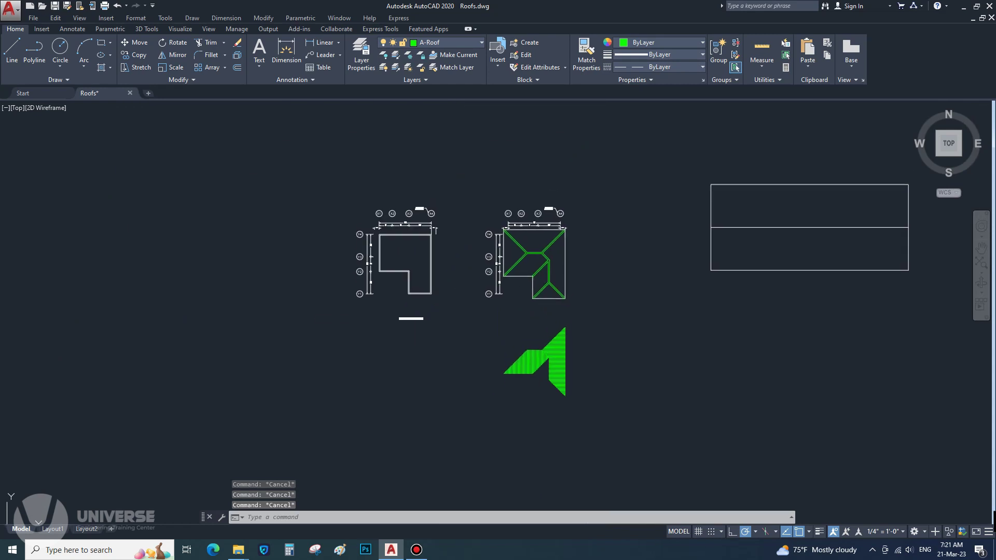
scroll(521, 375, up, 2)
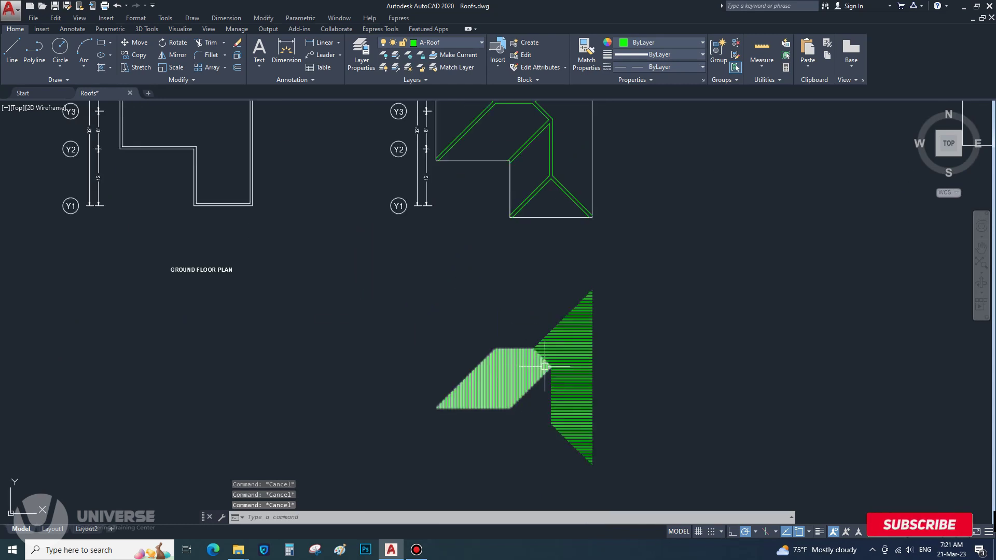
scroll(544, 367, down, 2)
scroll(570, 403, up, 1)
scroll(538, 200, up, 1)
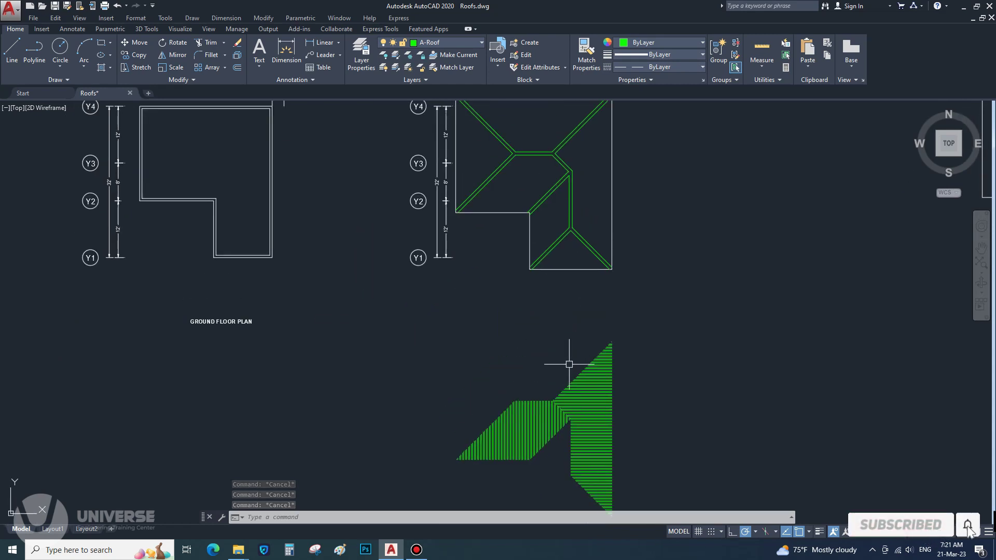
Hatch the left and right triangular roof faces.
text(o)
key(space)
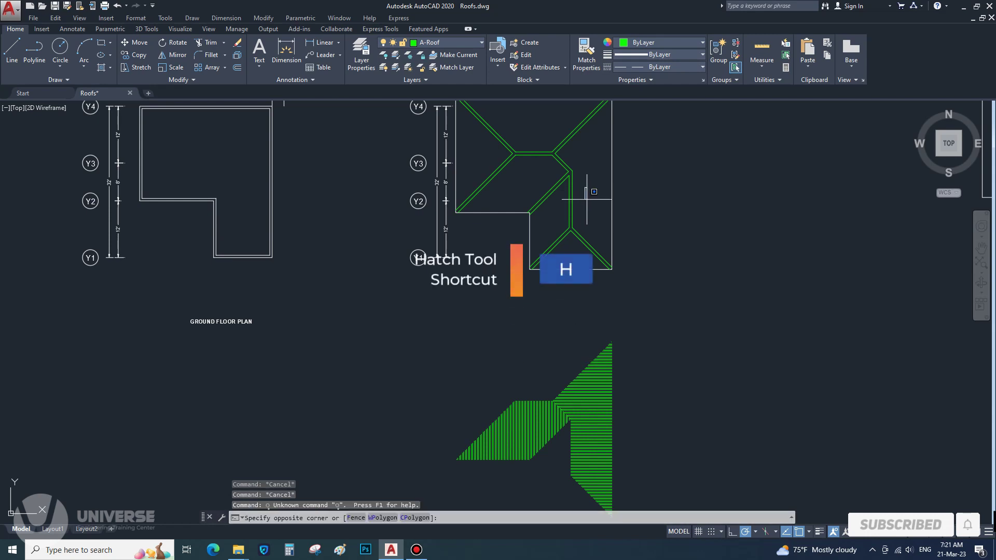
click(590, 213)
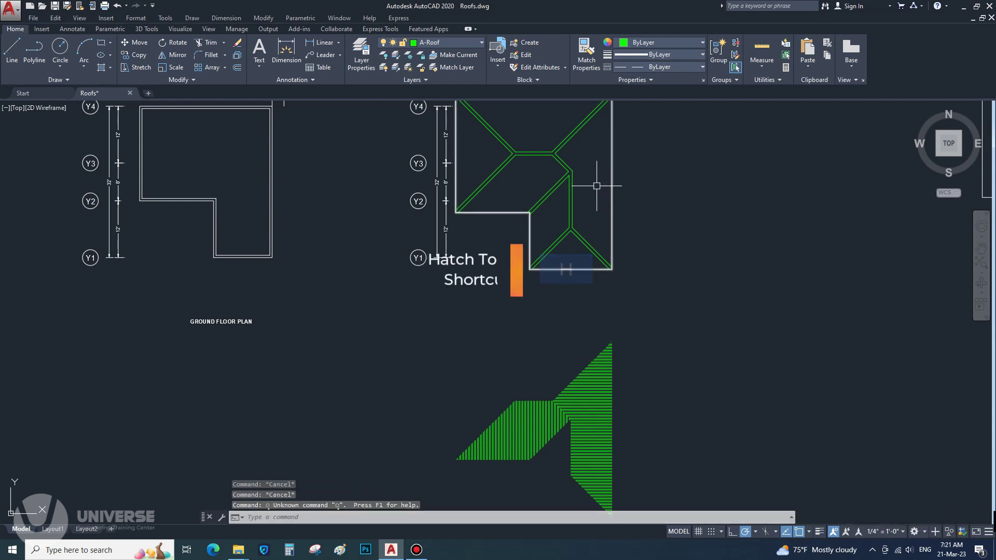
key(Escape)
key(Escape)
key(Escape)
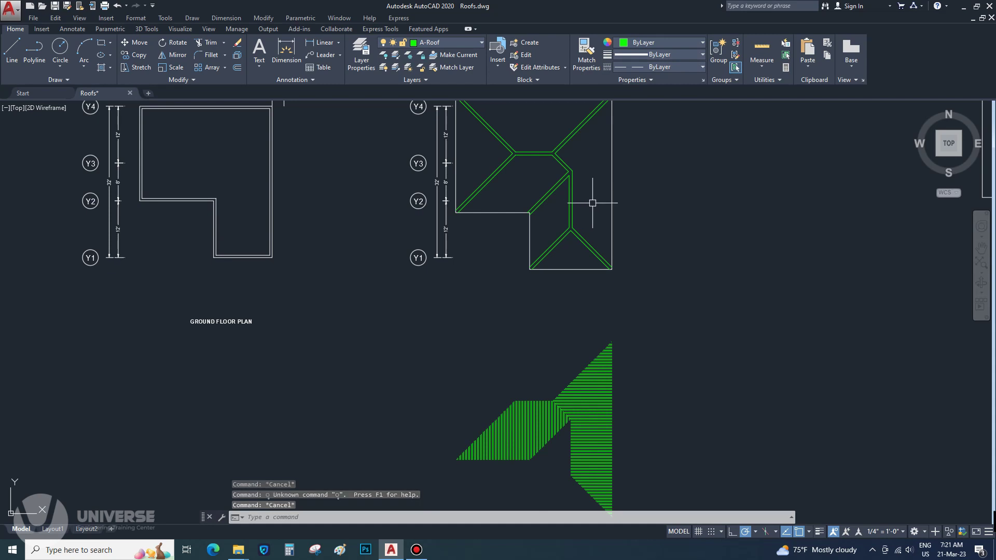
text(h)
key(Return)
click(584, 210)
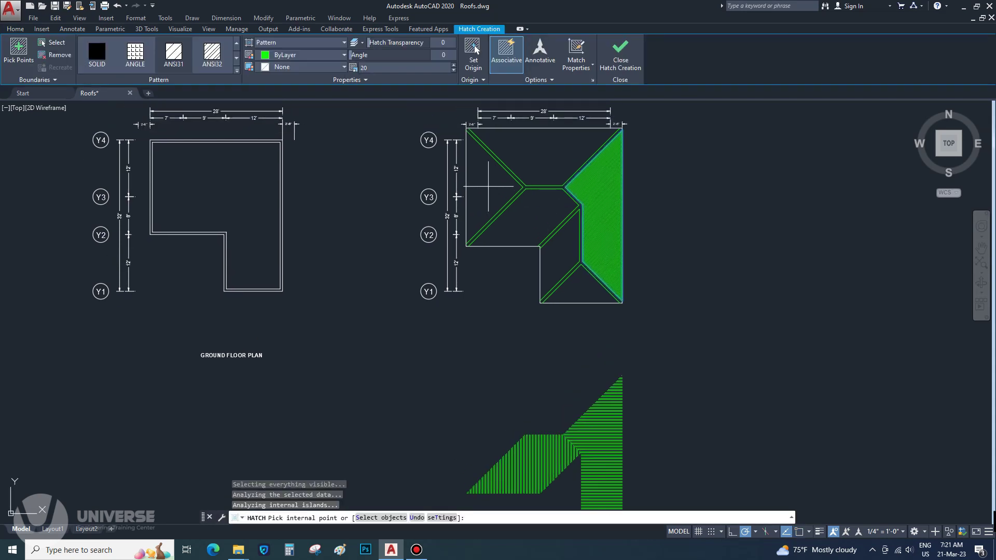
click(488, 185)
key(Escape)
key(Escape)
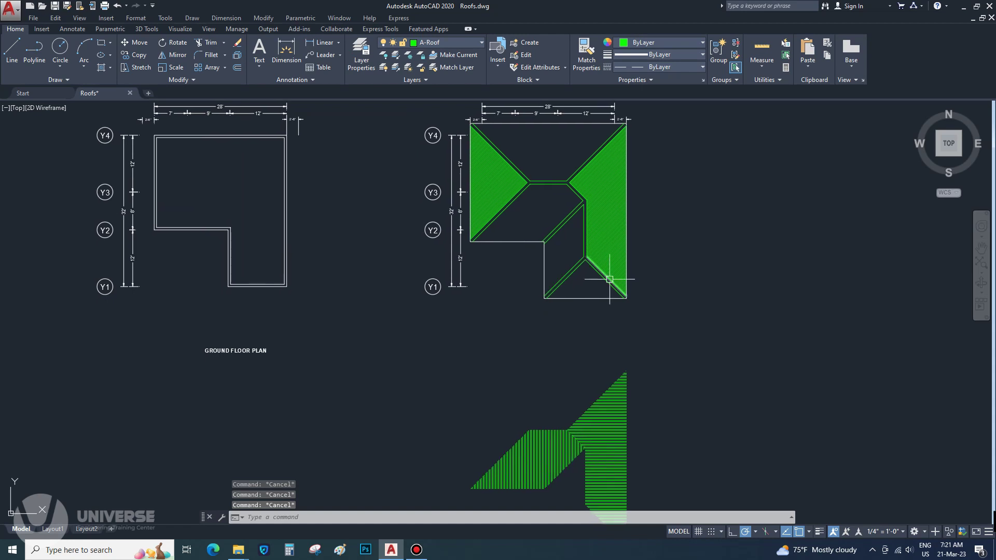
Match the top roof hatch to the lower hatch's pattern and spacing.
text(ma)
key(Return)
click(606, 446)
click(609, 227)
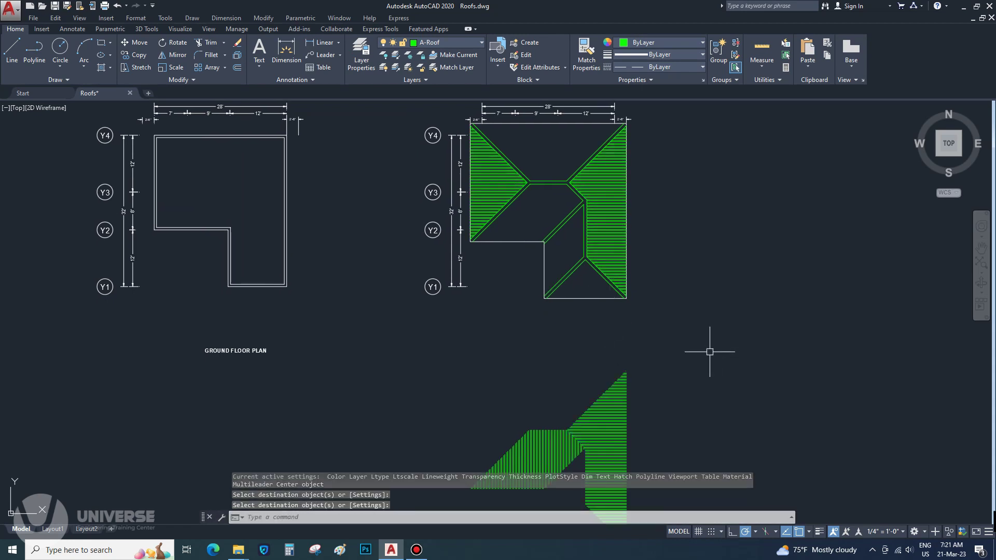
key(Escape)
key(Escape)
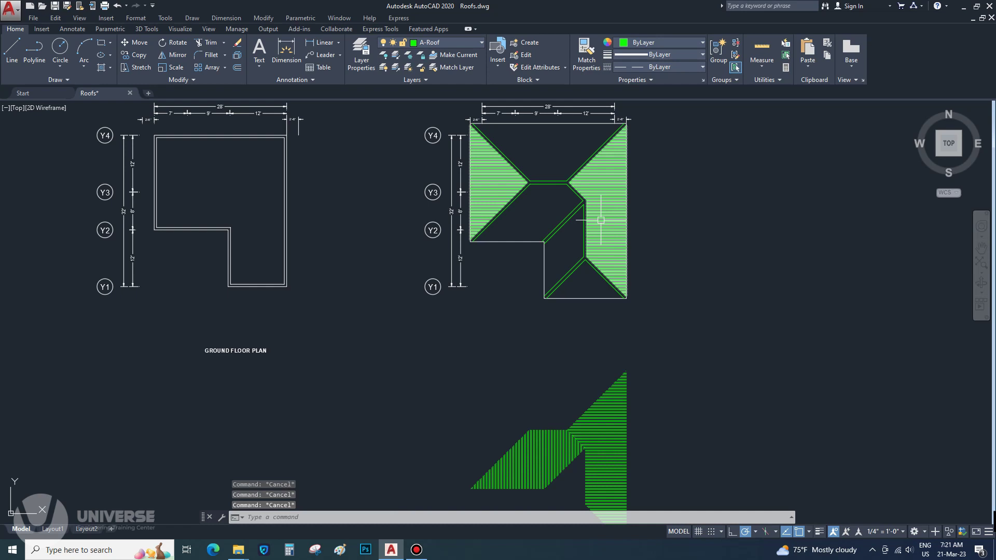
Hatch the centre roof region and one more roof face.
text(h)
key(Return)
click(540, 211)
click(550, 158)
key(Return)
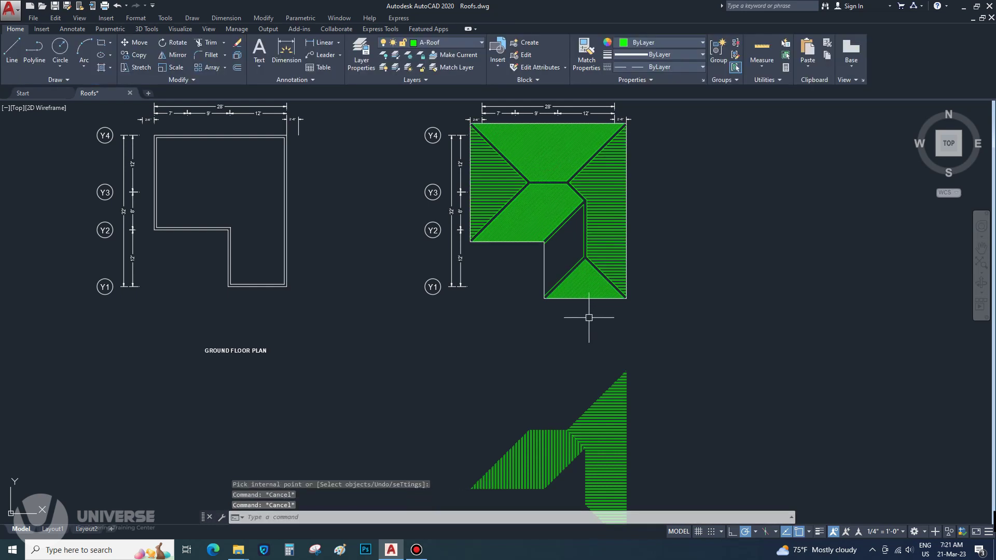
middle_drag(582, 332, 589, 318)
Apply the vertical line pattern to the top, centre and bottom roof hatches.
text(ma)
key(Return)
click(591, 275)
drag(569, 363, 545, 155)
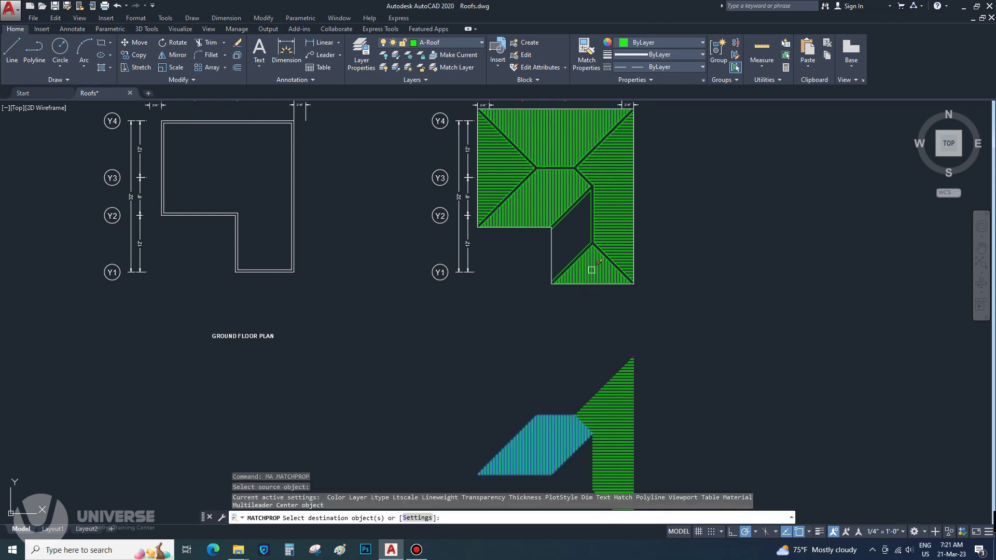
key(Escape)
key(Escape)
mouse_move(596, 261)
middle_down()
mouse_move(596, 287)
mouse_move(575, 250)
middle_up()
Hatch the last triangular roof face and pick a source hatch to match from.
text(h)
key(Return)
click(593, 271)
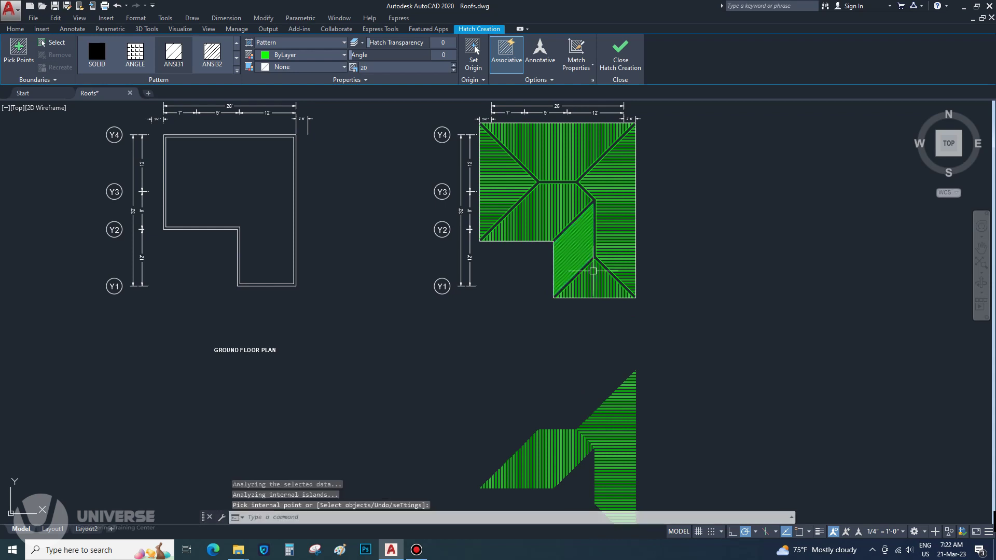
key(Escape)
key(Escape)
key(Escape)
key(Return)
click(595, 224)
Window the remaining roof hatches so they all take the source hatch pattern.
scroll(605, 306, down, 3)
click(635, 393)
click(561, 342)
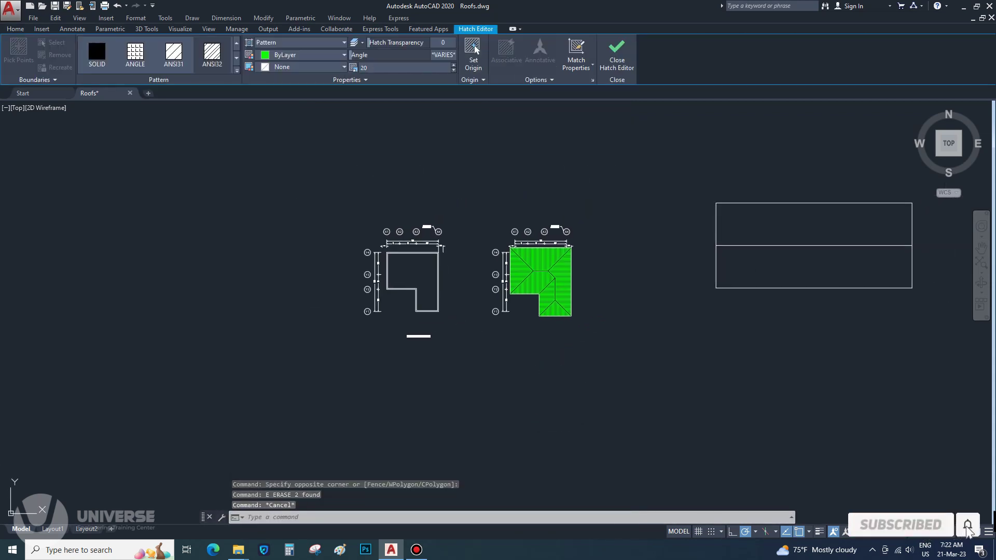
scroll(560, 345, up, 3)
scroll(563, 352, up, 3)
scroll(564, 361, down, 3)
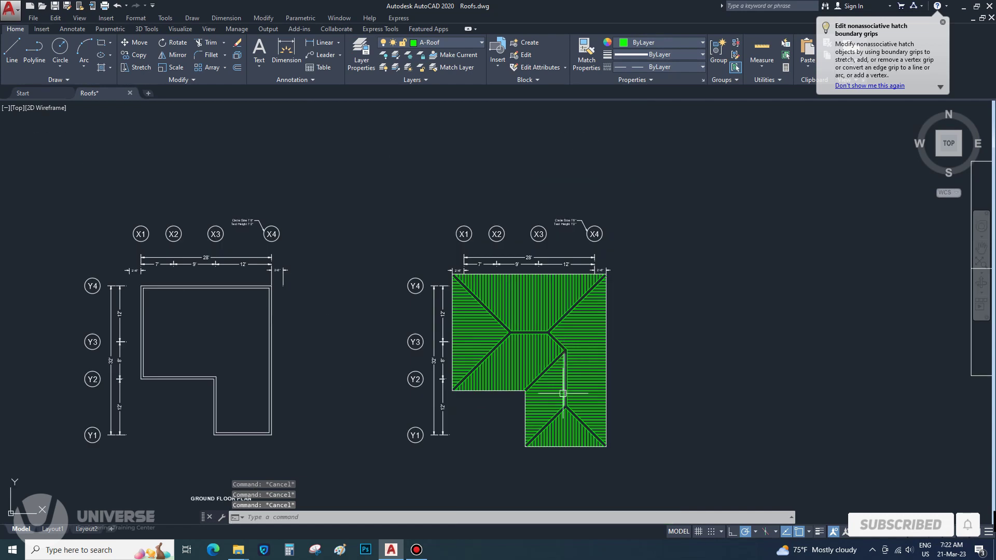
scroll(571, 384, up, 2)
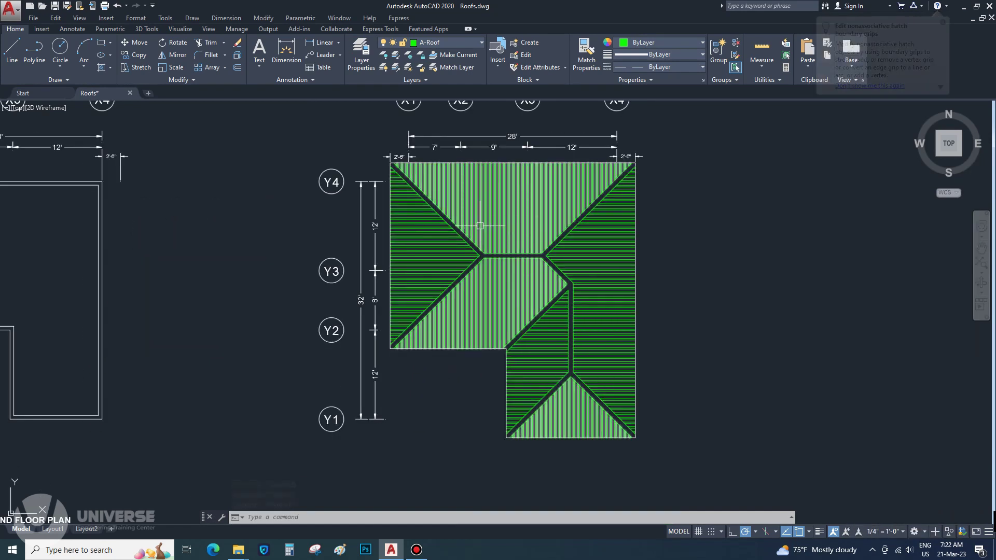
scroll(482, 223, down, 3)
scroll(626, 289, down, 1)
scroll(734, 220, up, 1)
middle_drag(728, 235, 694, 236)
key(Escape)
key(Escape)
key(Escape)
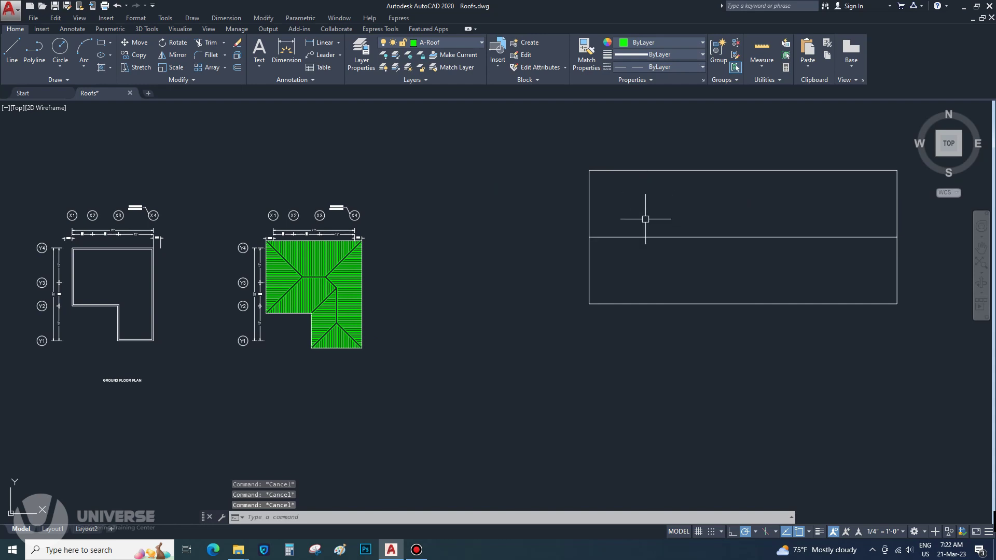
Offset the elevation rectangle's middle line by 6.
text(o)
key(Return)
text(6)
key(Return)
click(668, 237)
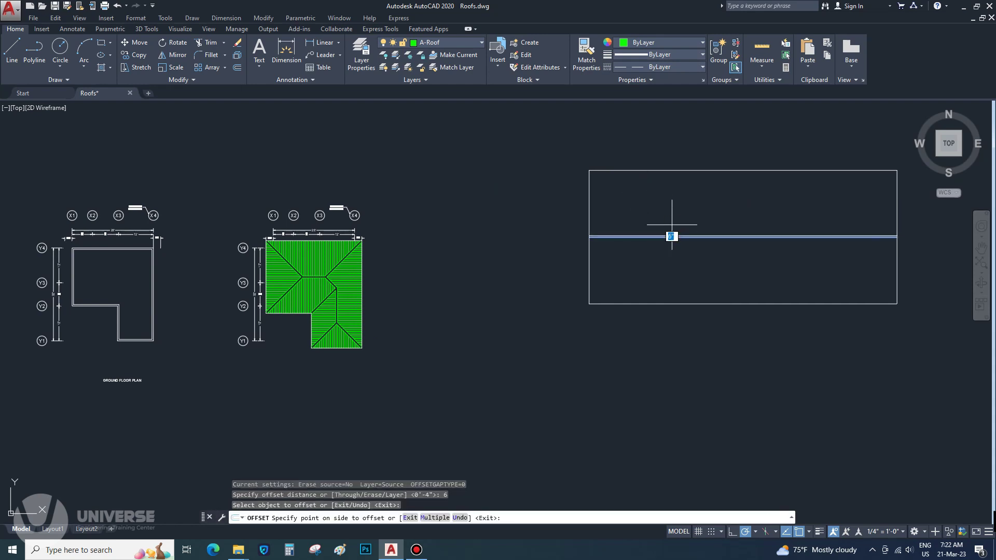
End the offset and erase the extra line in the rectangle.
scroll(670, 244, up, 2)
key(Escape)
key(Escape)
key(Escape)
scroll(669, 260, down, 5)
scroll(677, 246, up, 4)
scroll(663, 257, up, 5)
click(661, 258)
text(e)
key(Return)
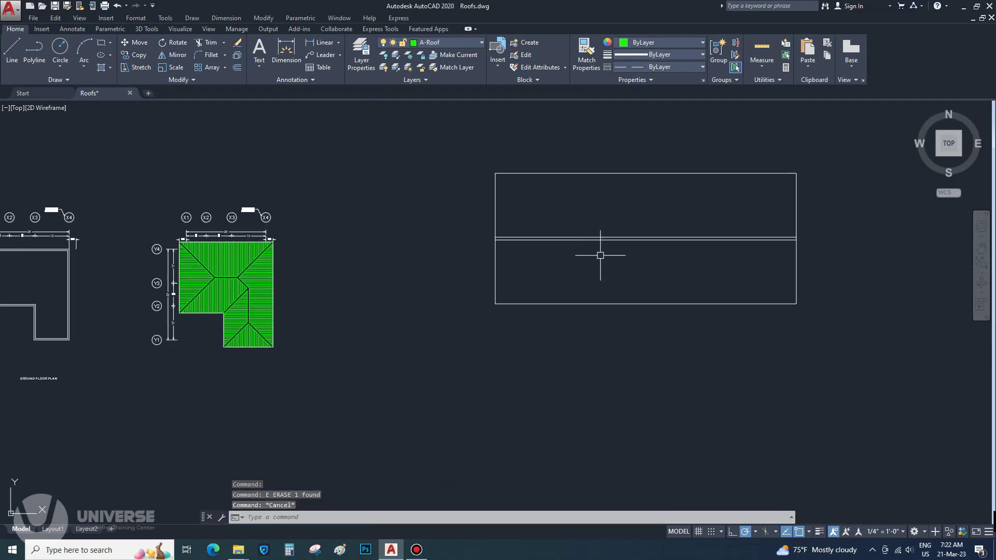
scroll(656, 262, down, 4)
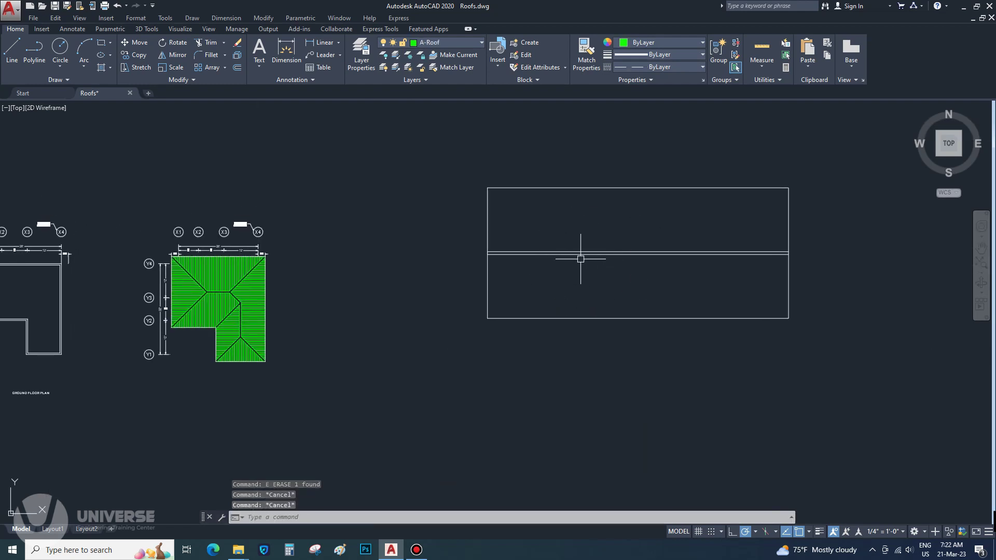
Hatch both halves of the rectangle and match the roof plan's green line pattern.
text(h)
key(Return)
click(572, 241)
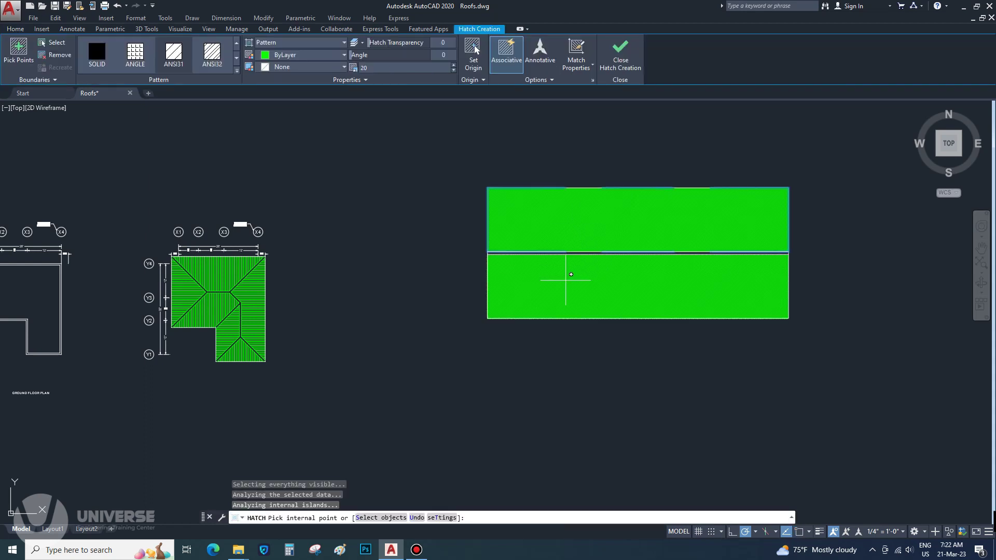
key(Escape)
key(Escape)
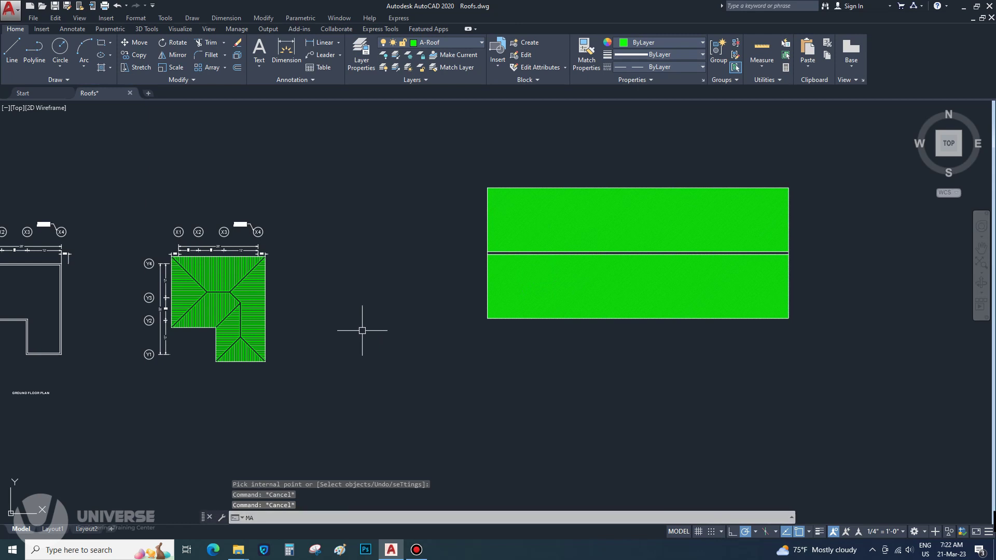
key(Return)
click(223, 306)
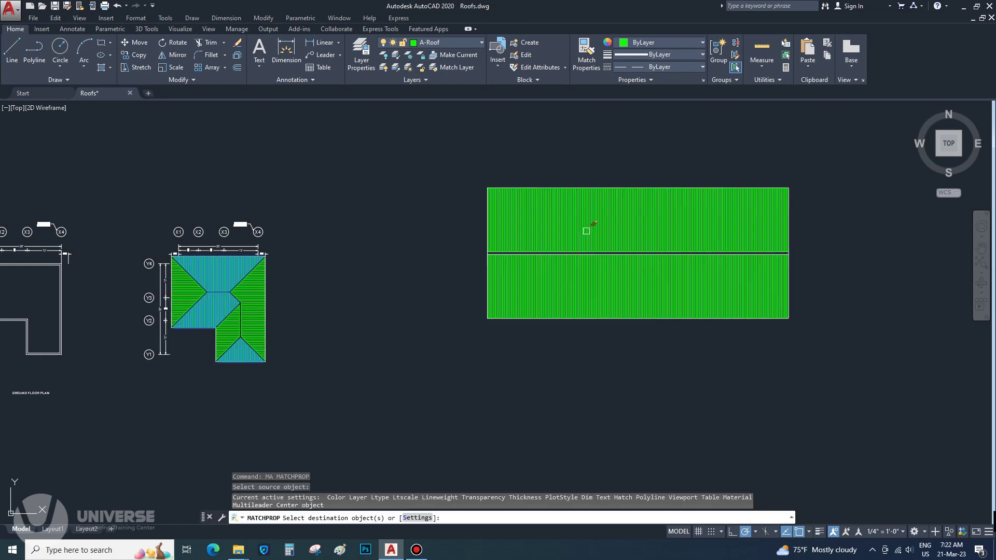
key(Escape)
key(Escape)
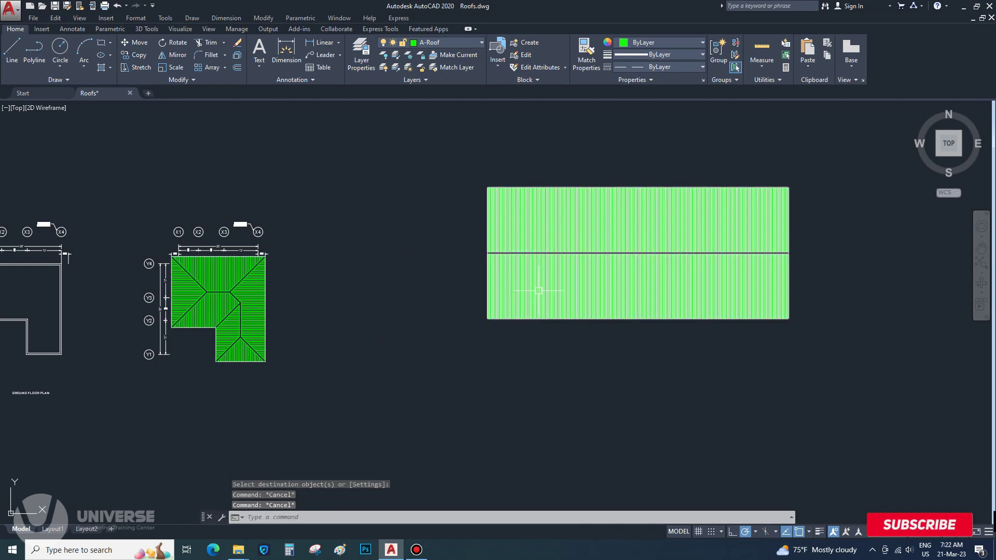
scroll(571, 288, up, 3)
scroll(474, 229, up, 2)
scroll(523, 354, down, 6)
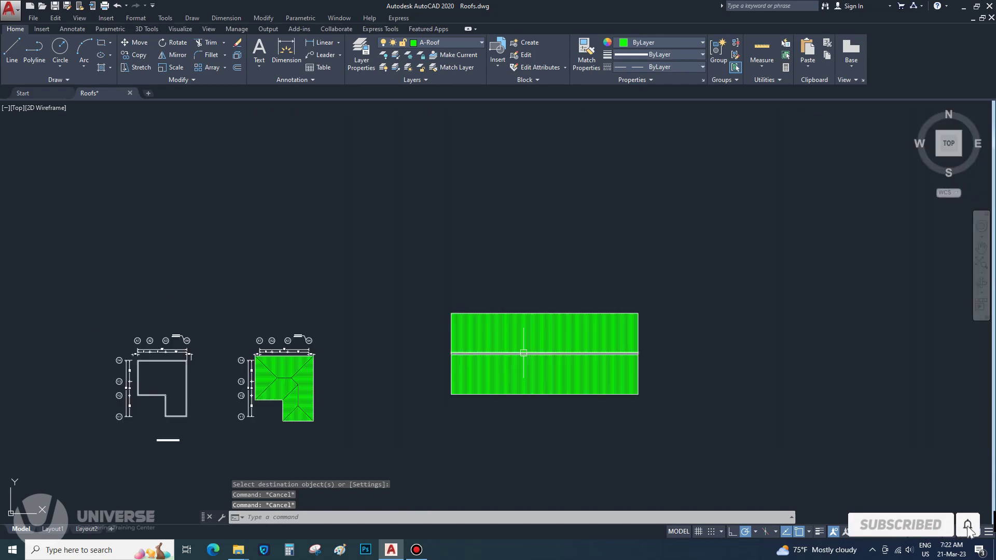
key(Escape)
middle_drag(523, 353, 550, 341)
text(pl)
key(Return)
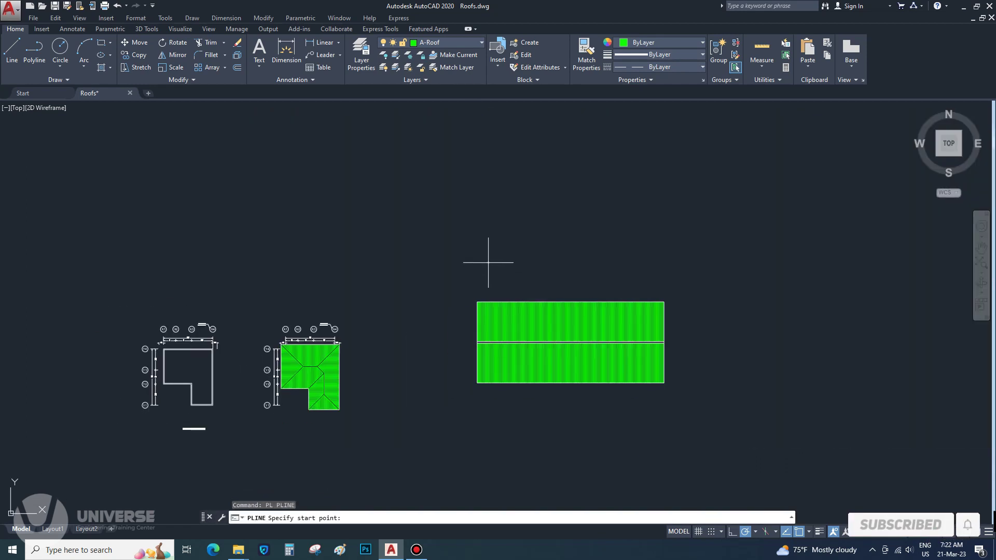
click(488, 262)
click(521, 204)
click(552, 264)
key(Escape)
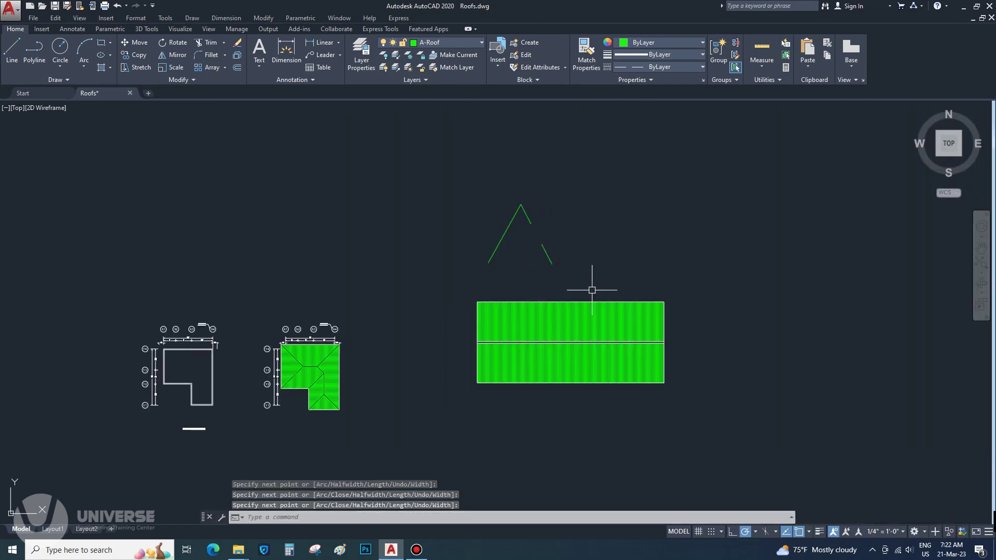
key(Escape)
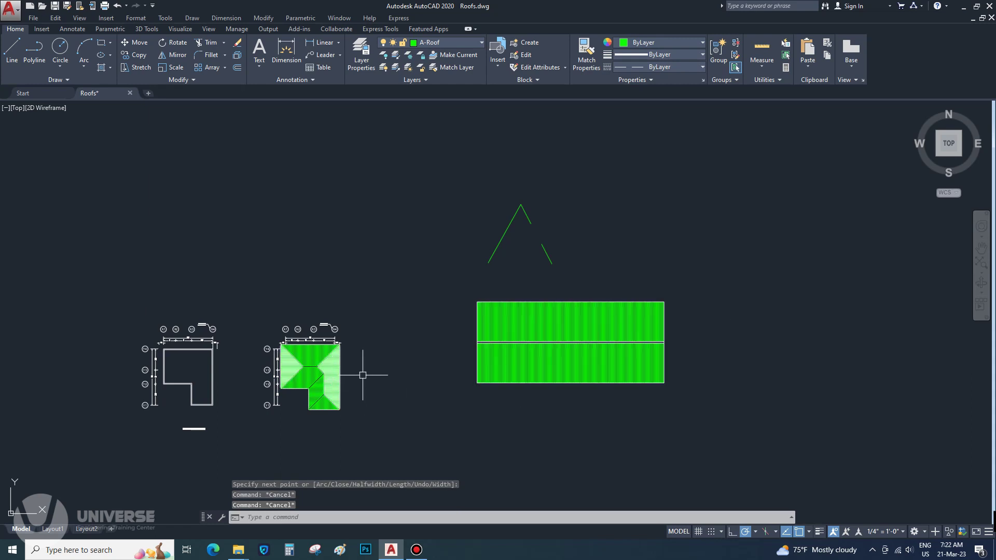
middle_drag(319, 385, 342, 372)
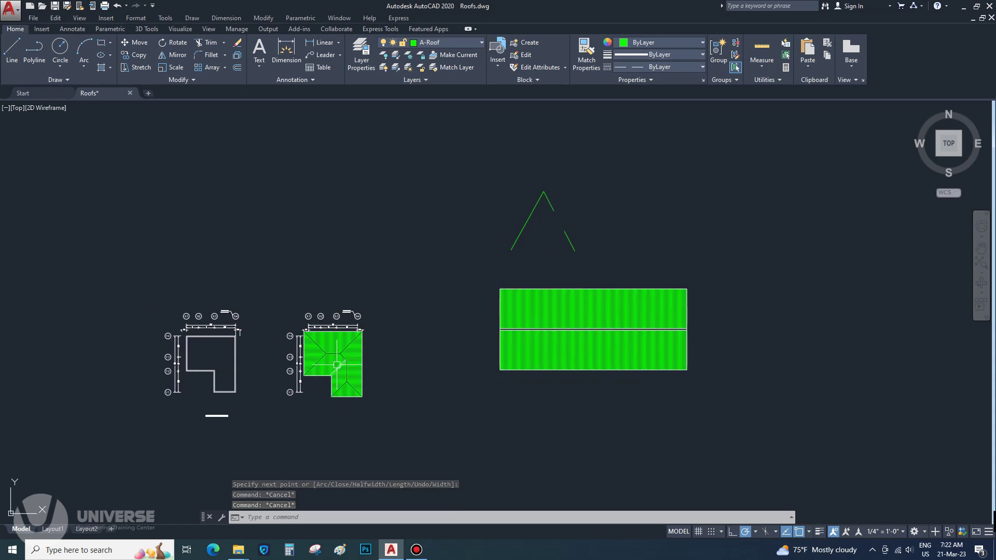
middle_drag(328, 381, 357, 373)
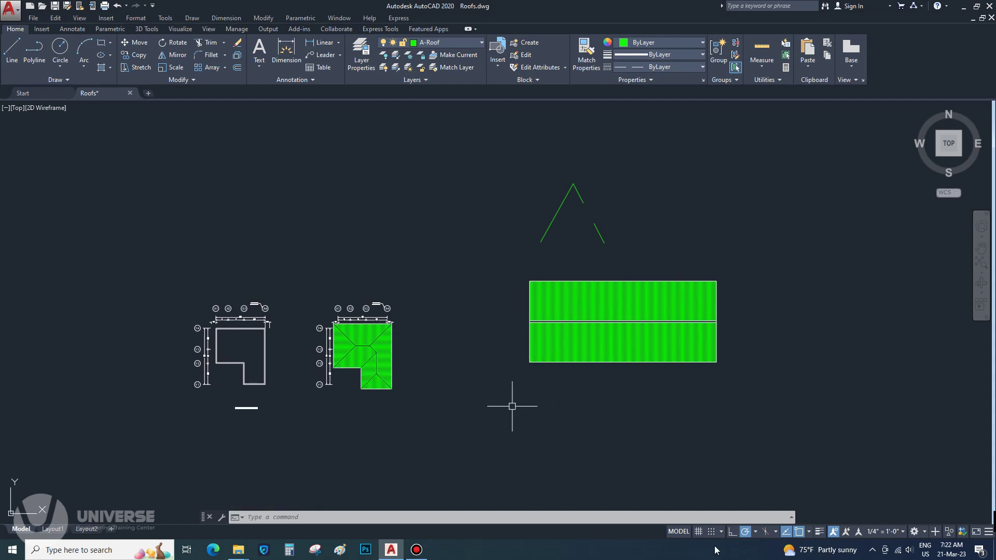
click(755, 532)
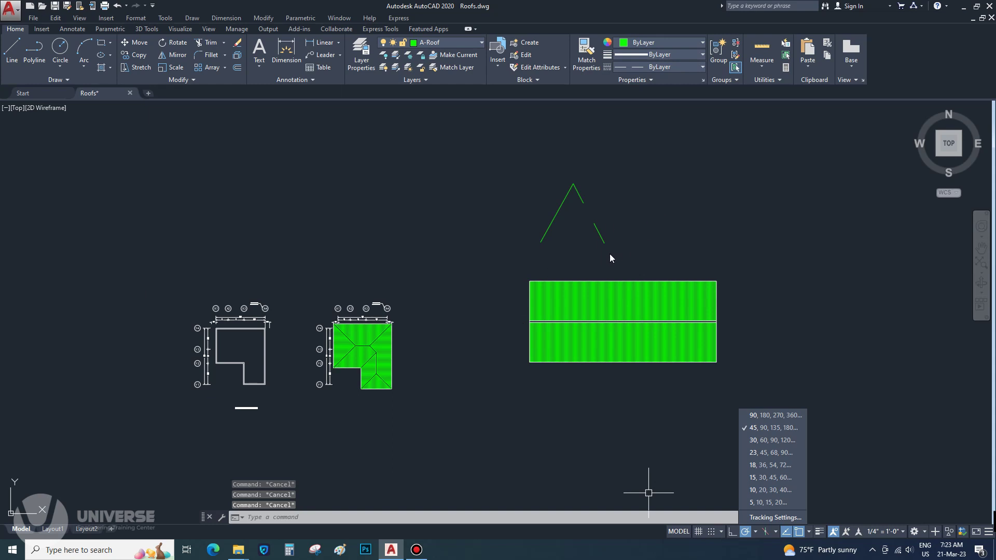
click(585, 251)
click(484, 151)
text(e)
key(Return)
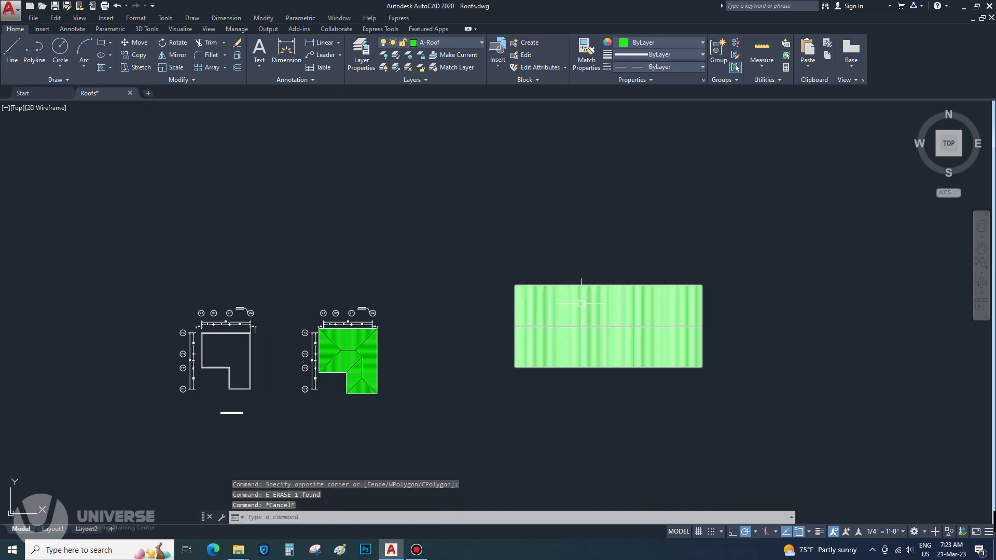
Move the hatched rectangle to the left of the floor plans.
text(m)
key(Return)
click(758, 398)
click(637, 296)
key(Return)
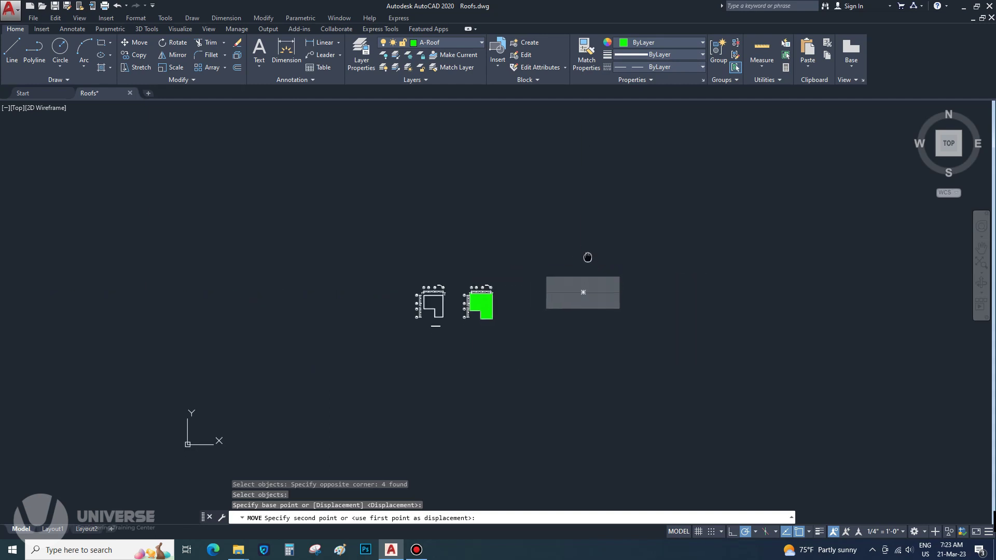
click(326, 266)
key(Escape)
key(Escape)
key(Escape)
scroll(412, 295, up, 3)
scroll(413, 296, up, 2)
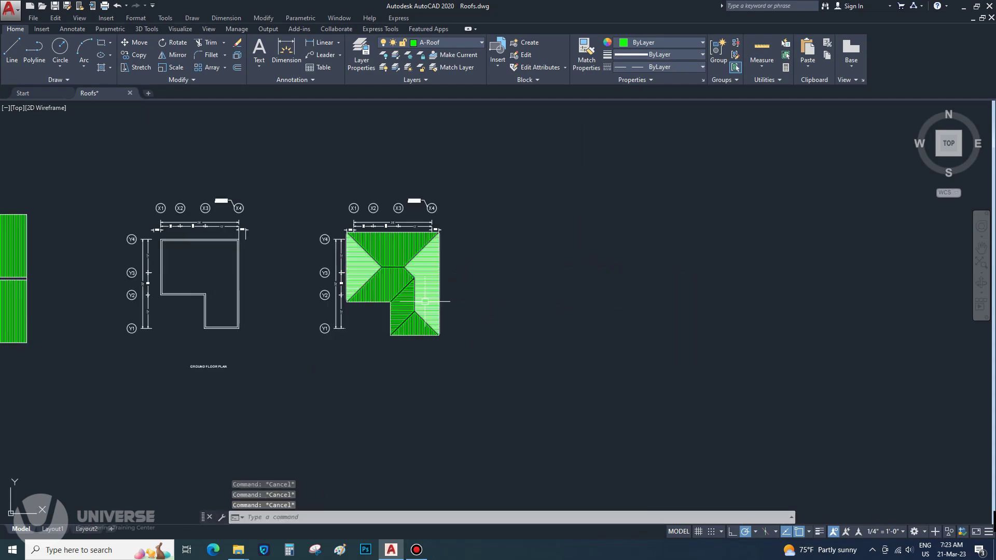
Copy the hatched L-shaped roof plan into empty space to the right.
text(co)
key(Return)
click(460, 356)
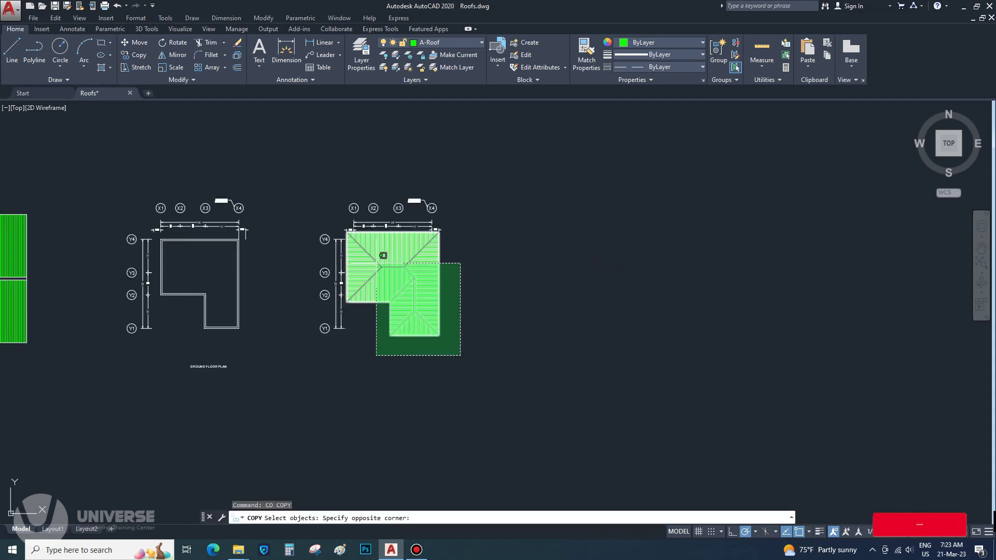
click(332, 224)
scroll(378, 266, down, 4)
scroll(436, 283, up, 4)
key(Return)
click(424, 273)
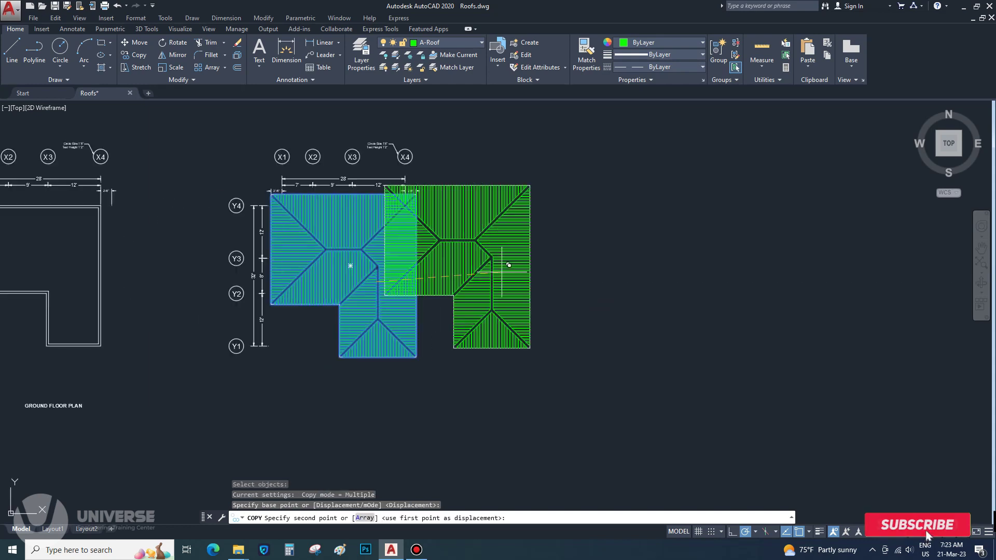
scroll(527, 284, down, 3)
click(576, 262)
key(Escape)
key(Escape)
key(Escape)
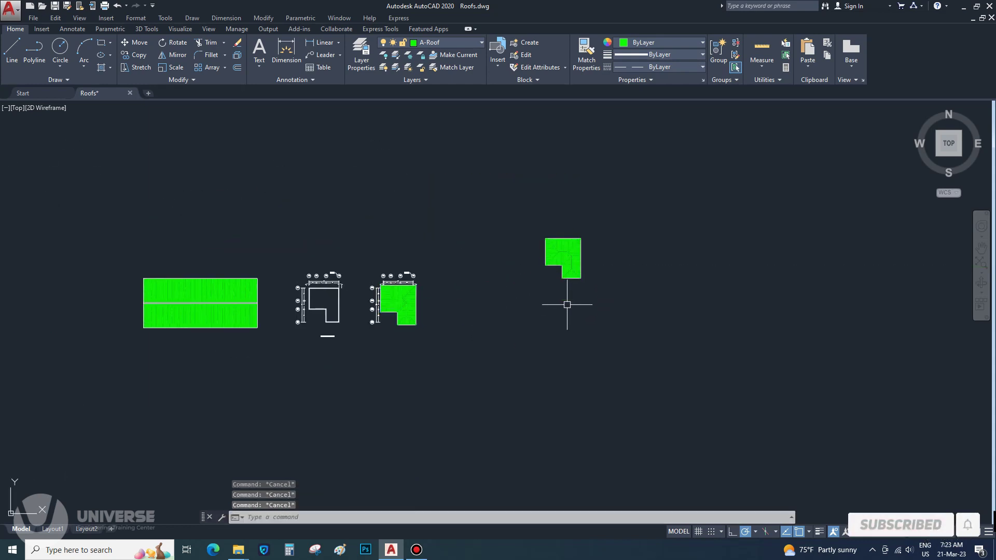
scroll(565, 293, up, 4)
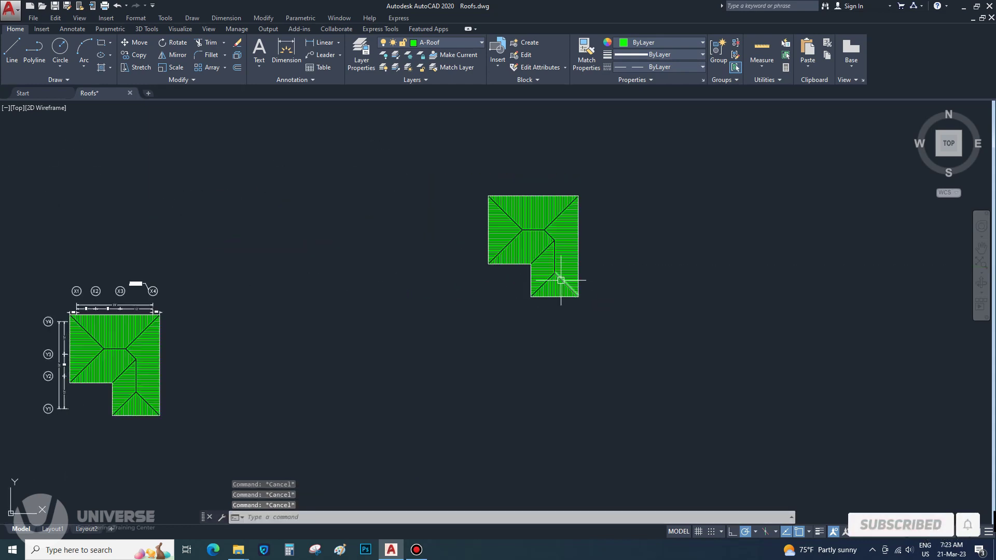
Make S-Plith the current layer.
click(468, 43)
click(446, 398)
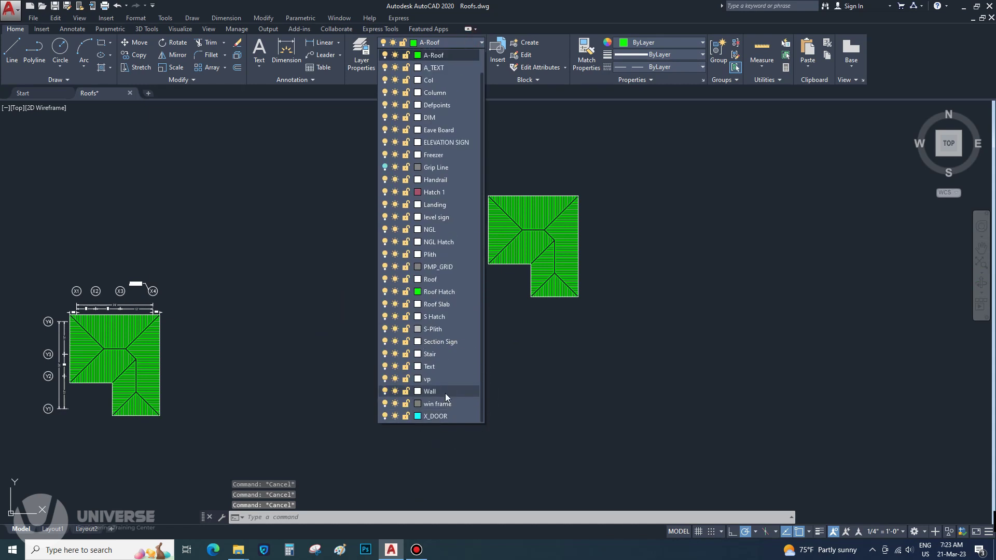
click(443, 329)
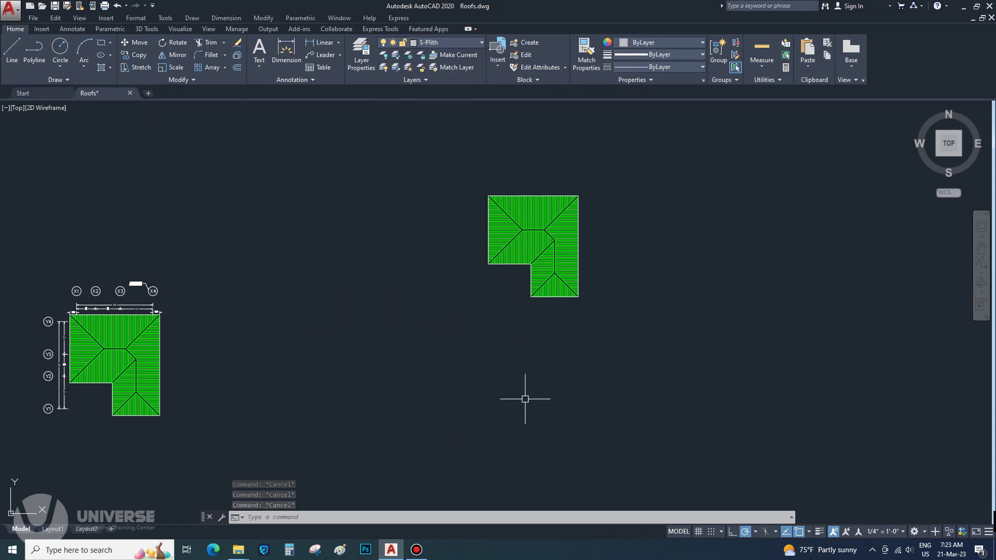
middle_drag(525, 399, 538, 370)
Draw a 30' by 12 rectangle below the copied roof plan.
text(l)
key(Return)
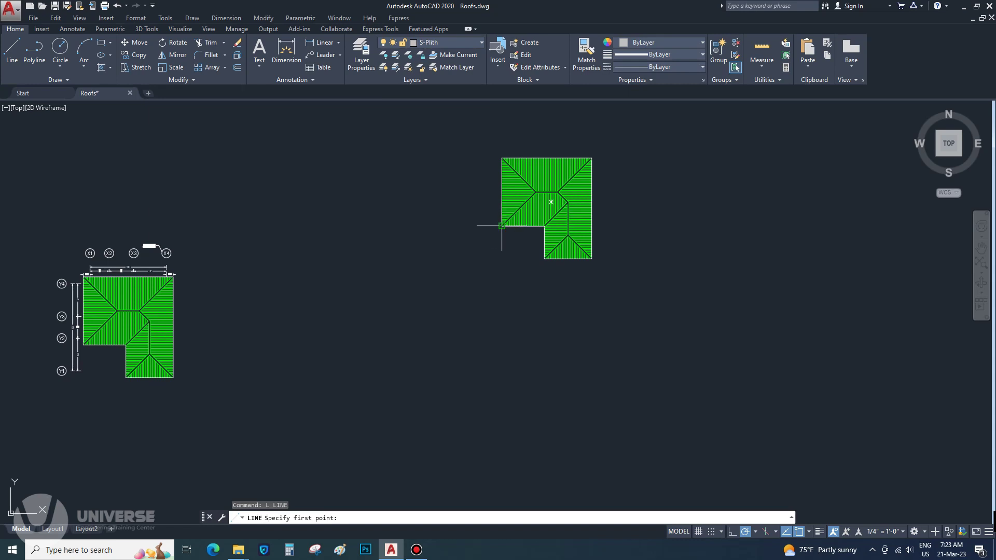
text(C)
key(Return)
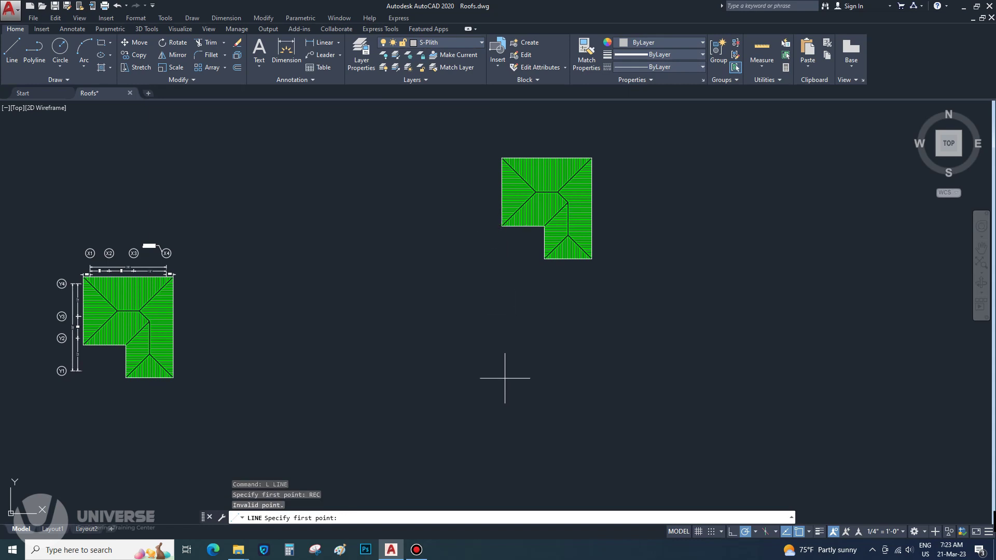
click(501, 383)
key(Escape)
text(REC)
key(Return)
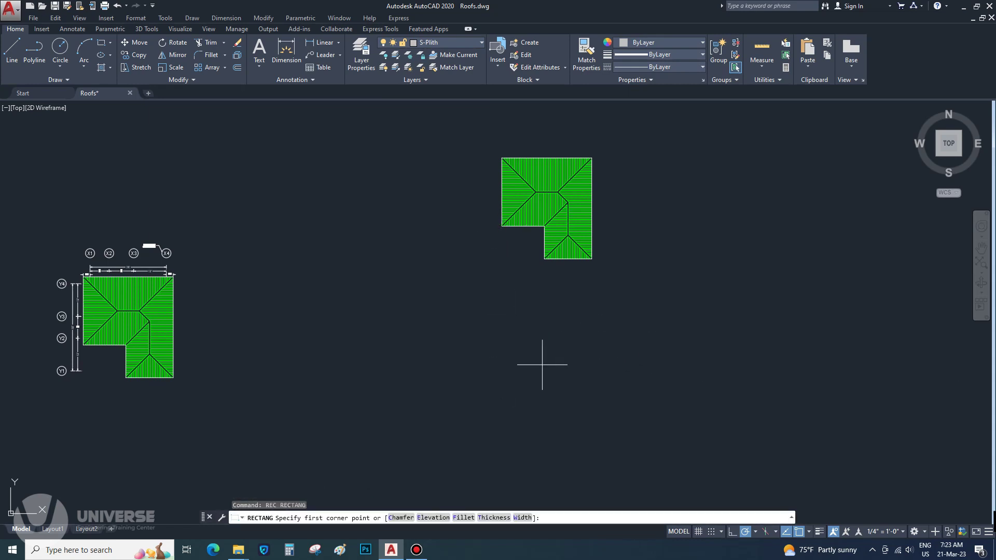
click(526, 370)
text(@30',)
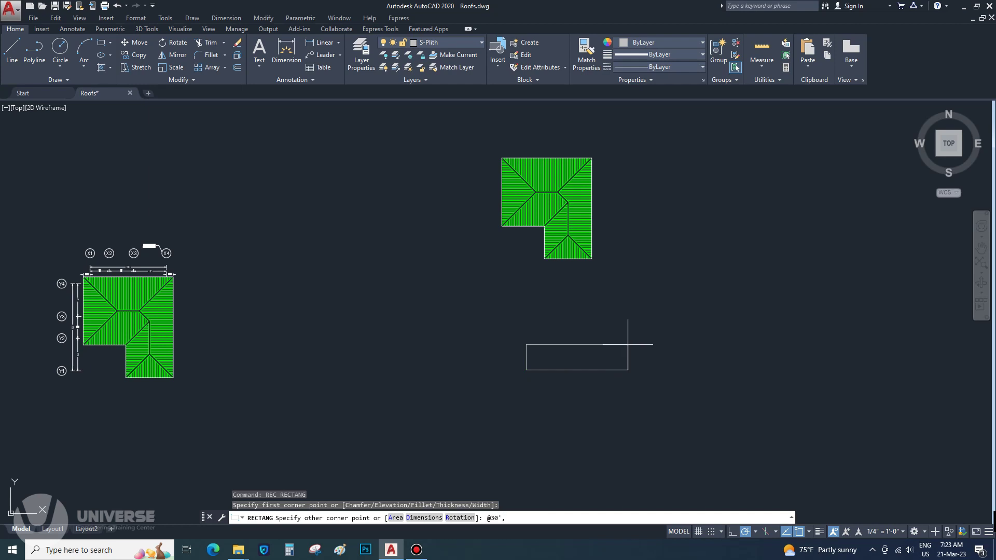
text(12)
key(Return)
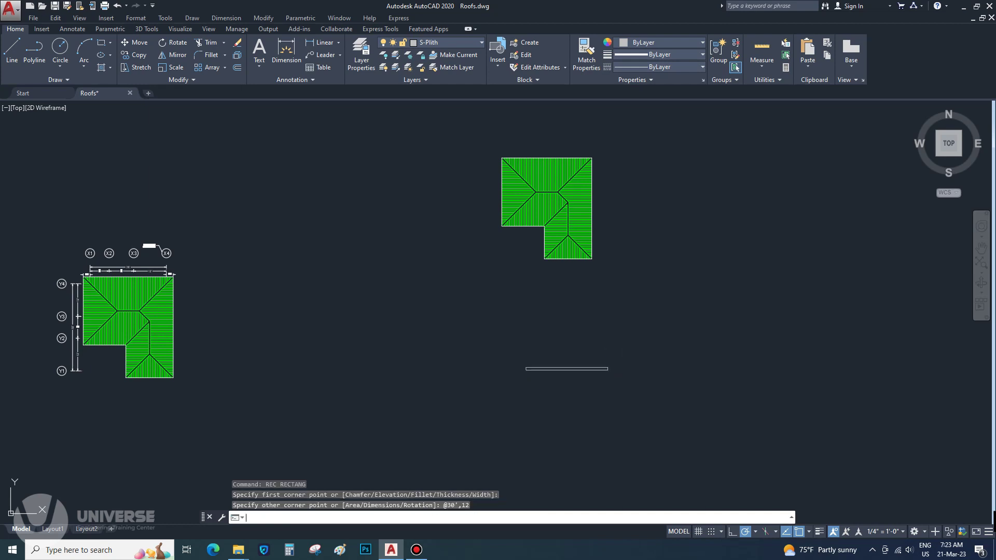
key(Escape)
key(Escape)
text(L)
key(Return)
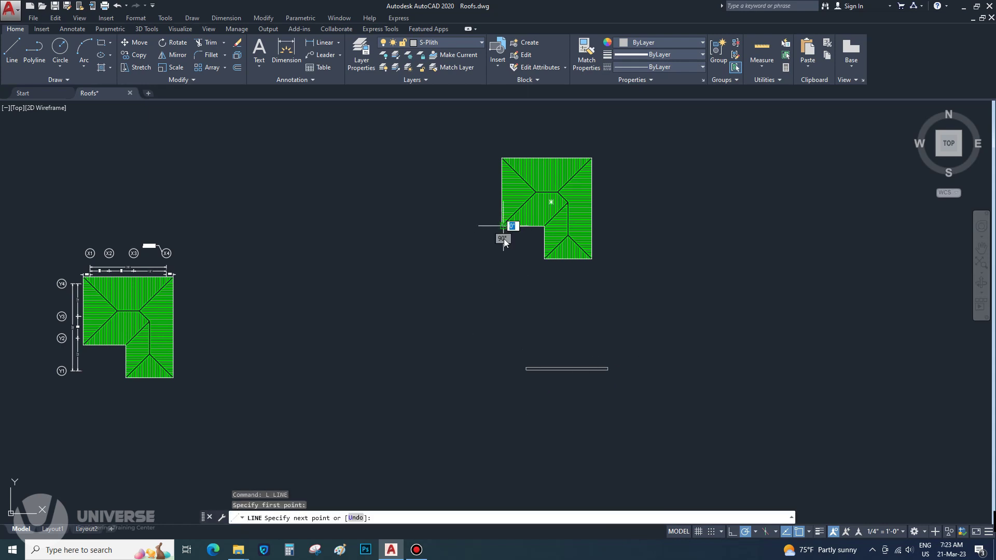
Draw vertical projection lines from the roof's left corner and right edge down past the thin rectangle.
key(Escape)
key(Return)
scroll(505, 233, up, 4)
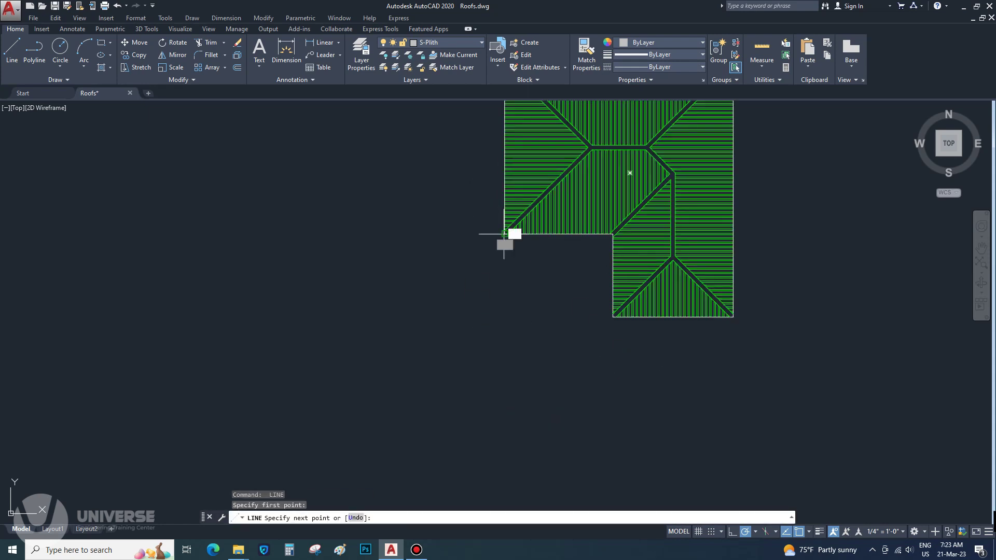
scroll(505, 233, down, 4)
click(501, 417)
key(Return)
key(Return)
click(592, 261)
click(587, 436)
key(Escape)
Move the thin plinth rectangle so its right end sits on the right projection line.
key(m)
key(Return)
click(581, 400)
click(542, 338)
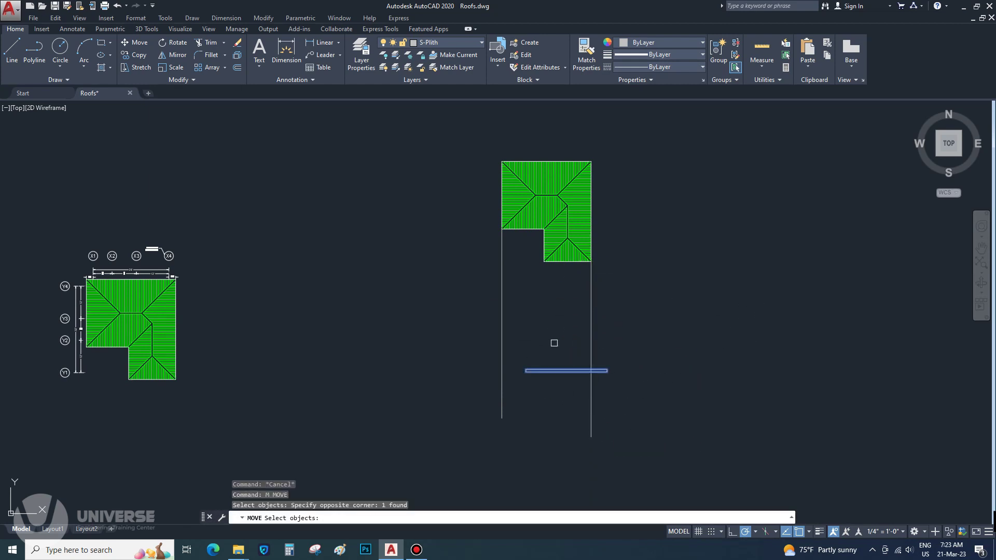
scroll(596, 366, up, 4)
key(Return)
click(624, 384)
click(583, 384)
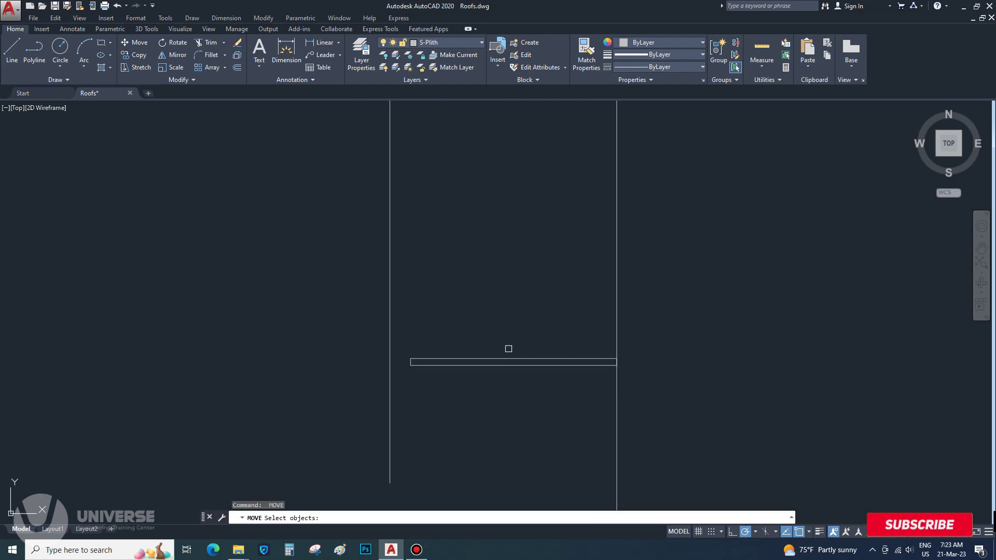
Select the plinth rectangle, then pan from the hatched roof down to recentre on the plinth.
click(434, 355)
scroll(381, 355, up, 5)
click(373, 355)
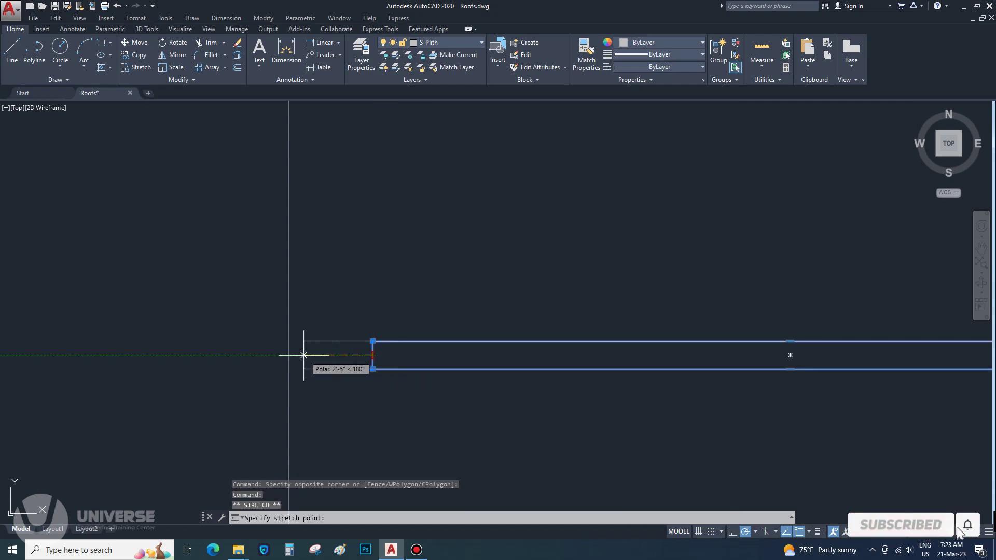
key(Escape)
key(Escape)
key(Escape)
scroll(373, 355, down, 8)
mouse_move(547, 203)
middle_down()
mouse_move(532, 310)
mouse_move(534, 278)
middle_up()
middle_drag(540, 352, 553, 324)
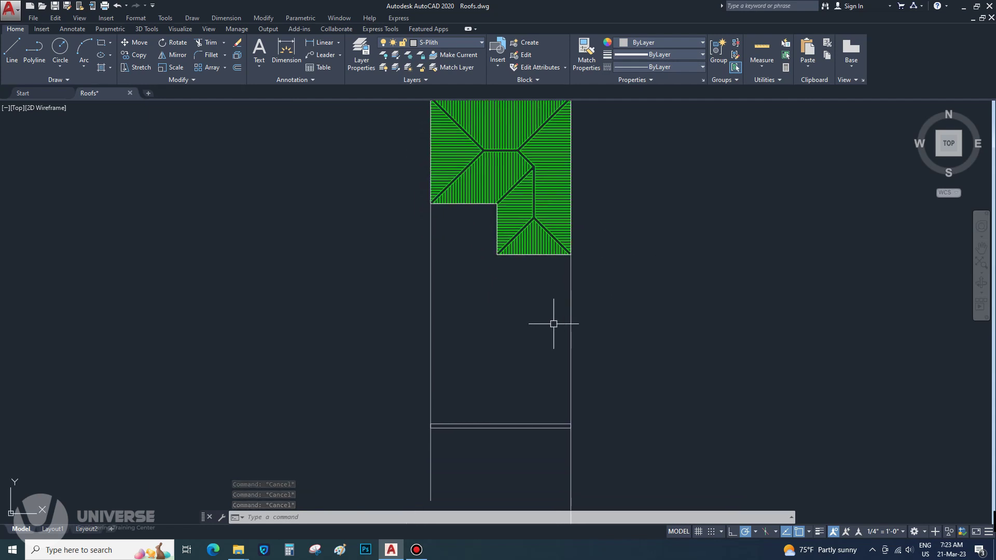
mouse_move(555, 428)
middle_down()
mouse_move(605, 389)
mouse_move(551, 394)
middle_up()
scroll(605, 389, down, 2)
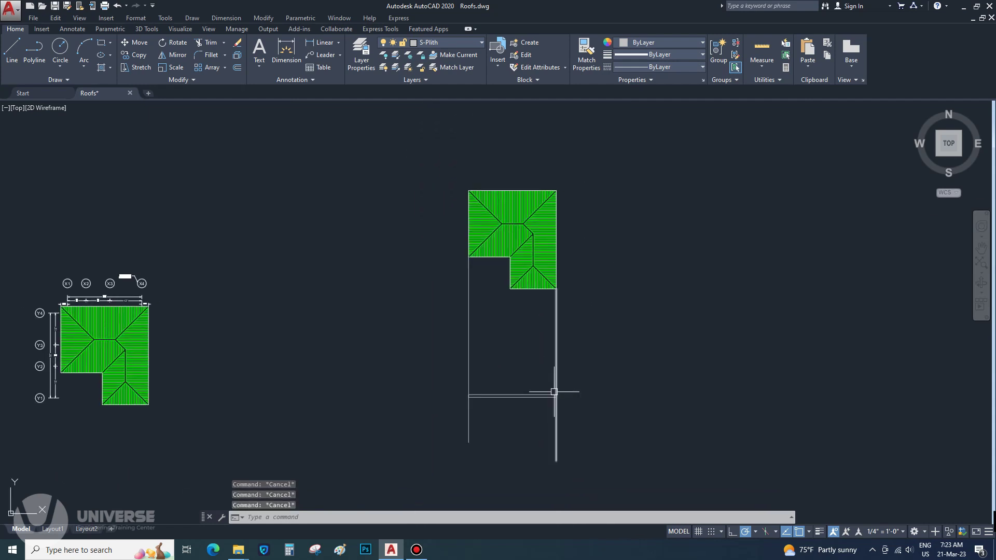
scroll(544, 400, up, 2)
scroll(563, 389, up, 5)
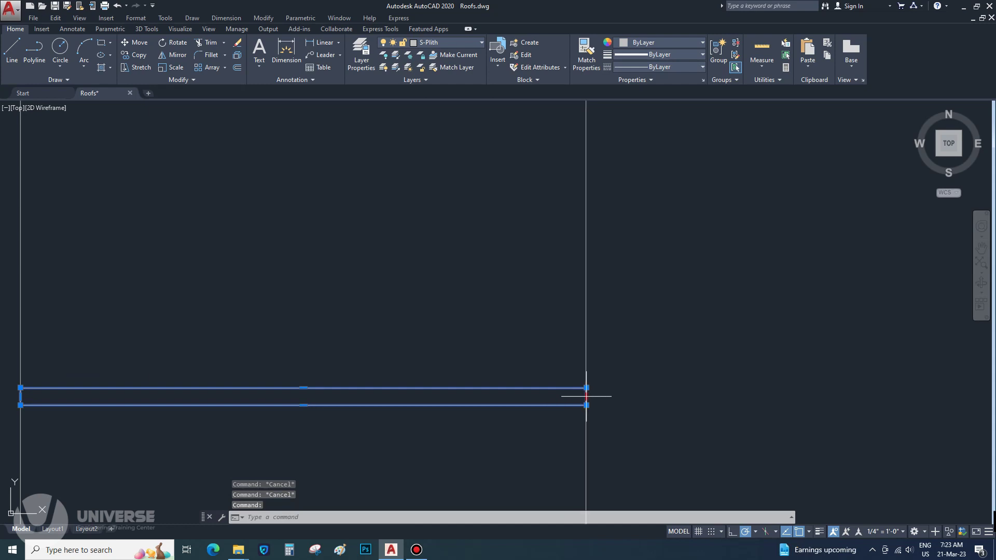
Grip-stretch the plinth rectangle's right end 2'6" inward, leaving its left end unchanged.
click(586, 396)
text(2'6)
key(Return)
right_click(546, 405)
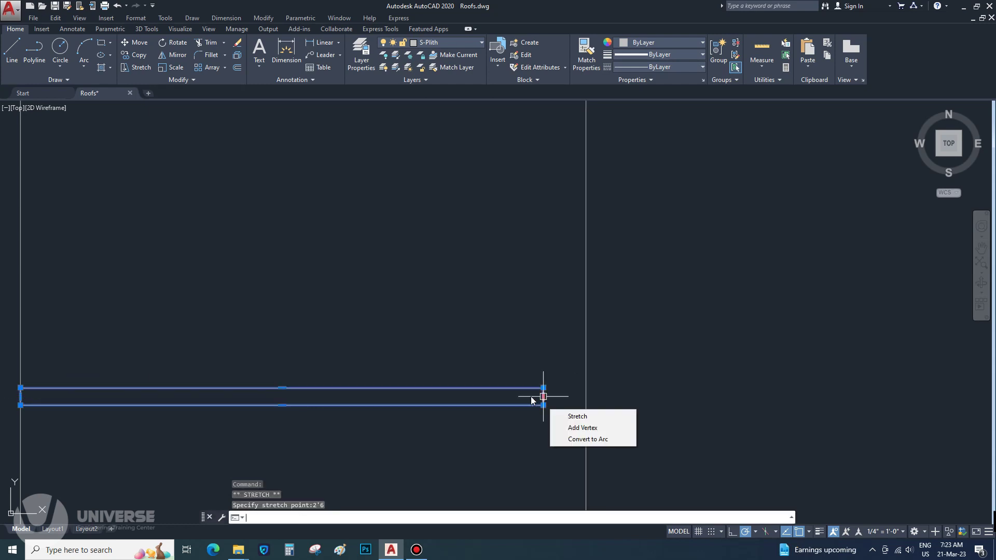
middle_drag(150, 439, 428, 360)
click(299, 317)
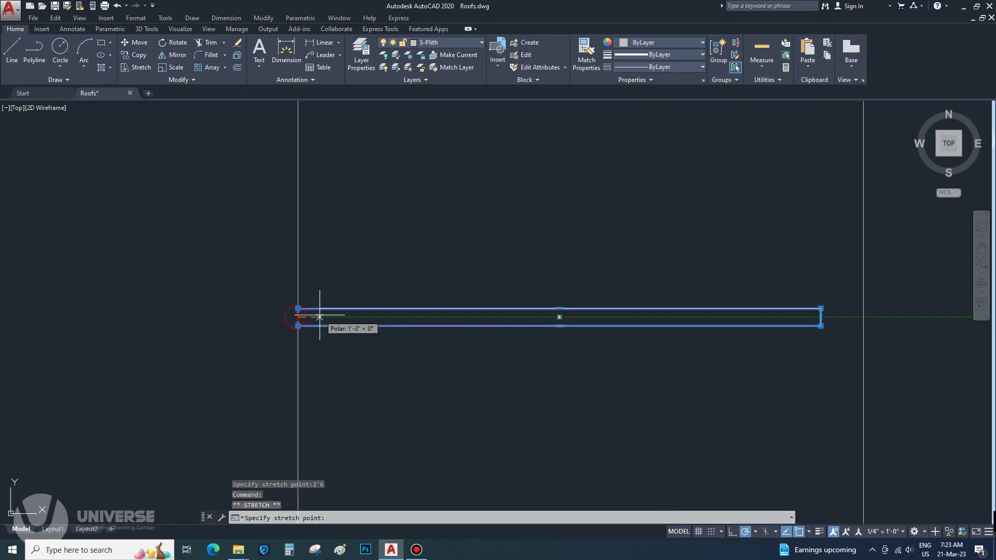
text(2'6)
key(Escape)
key(Escape)
key(Escape)
scroll(483, 351, down, 3)
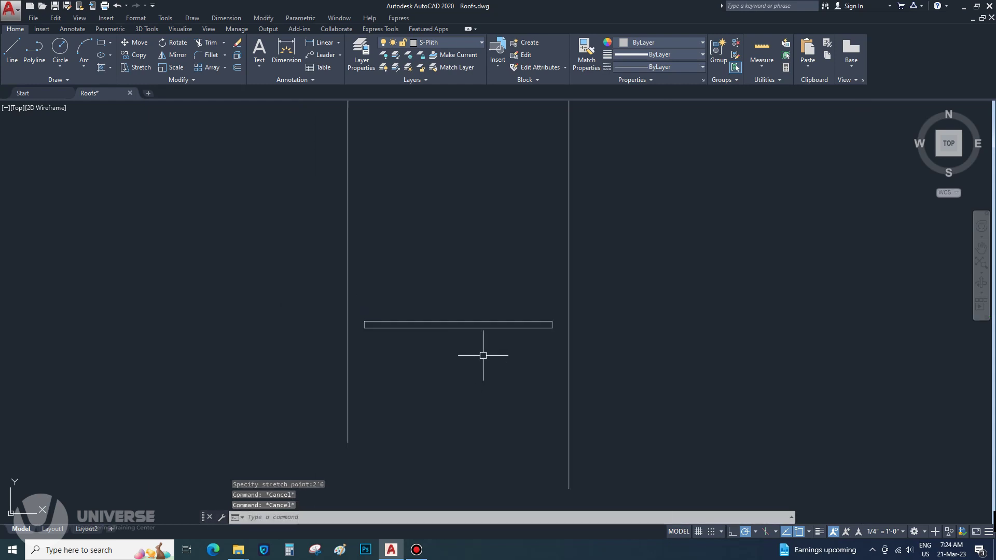
scroll(488, 377, down, 4)
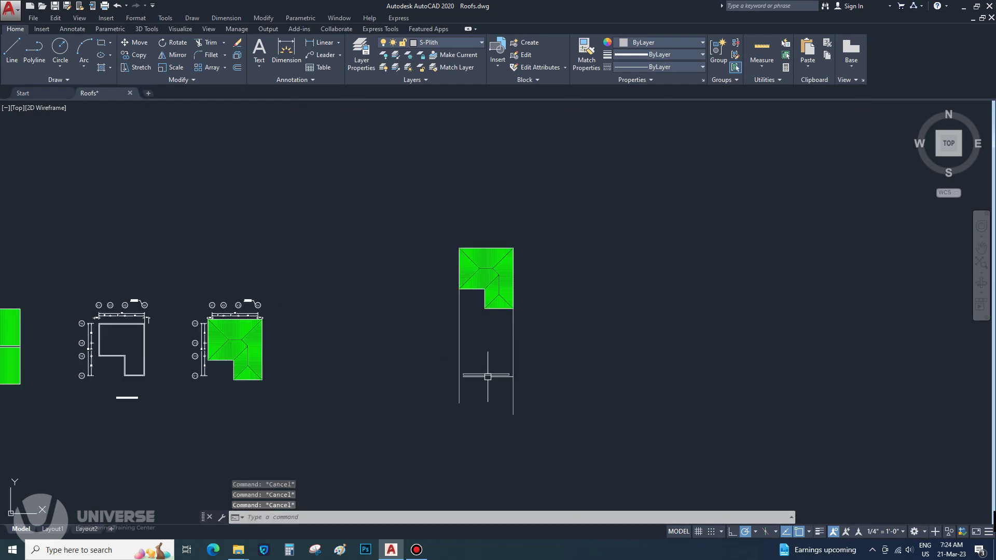
scroll(488, 377, up, 1)
scroll(488, 369, up, 1)
Make Wall the current layer.
text(l)
key(Return)
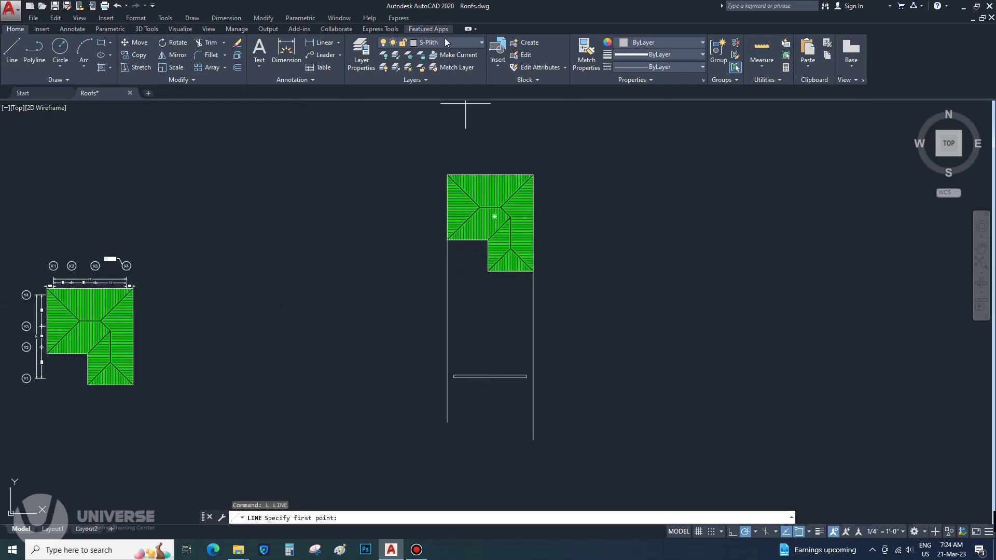
key(Escape)
click(445, 43)
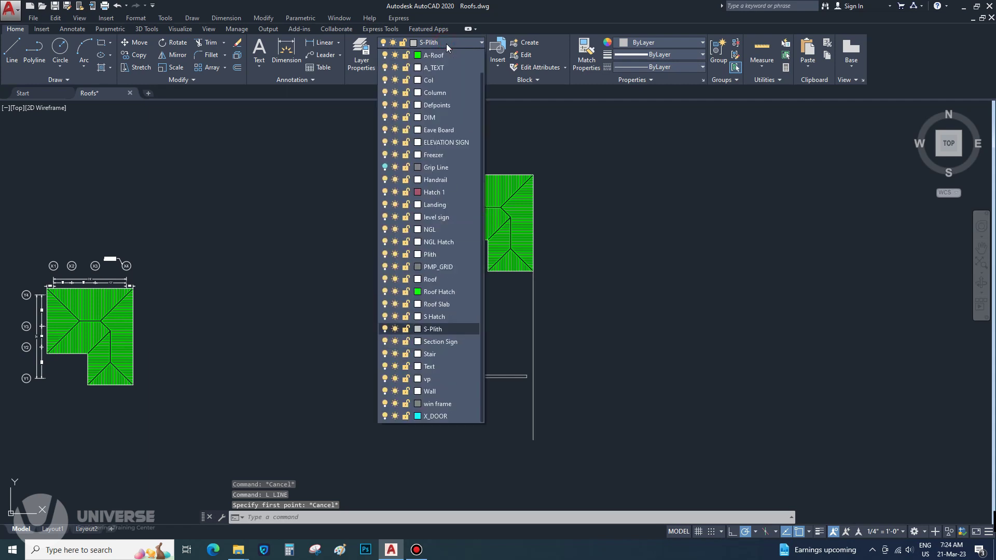
click(429, 392)
Draw a horizontal base line from the plinth rectangle's corner to the right.
text(l)
key(Return)
scroll(451, 379, up, 4)
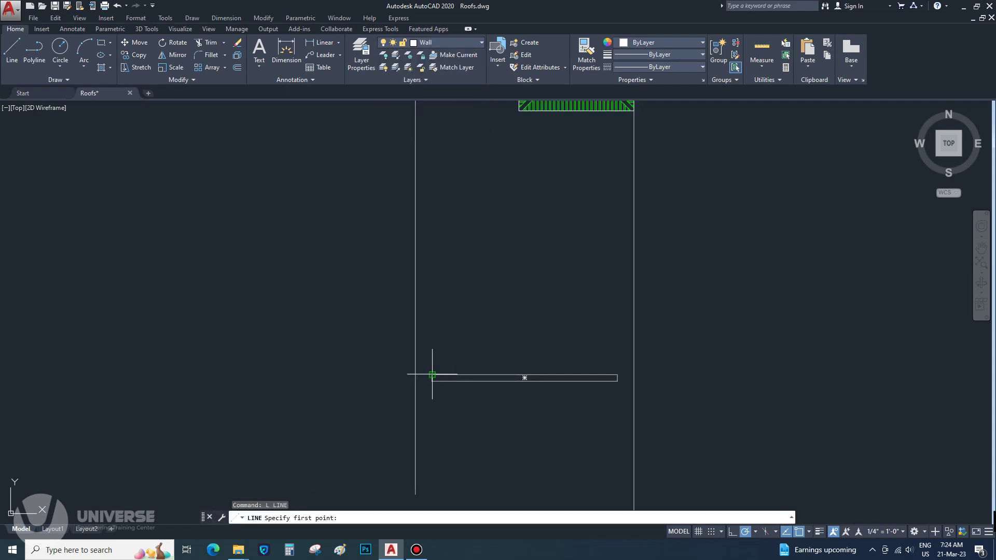
click(613, 372)
click(781, 383)
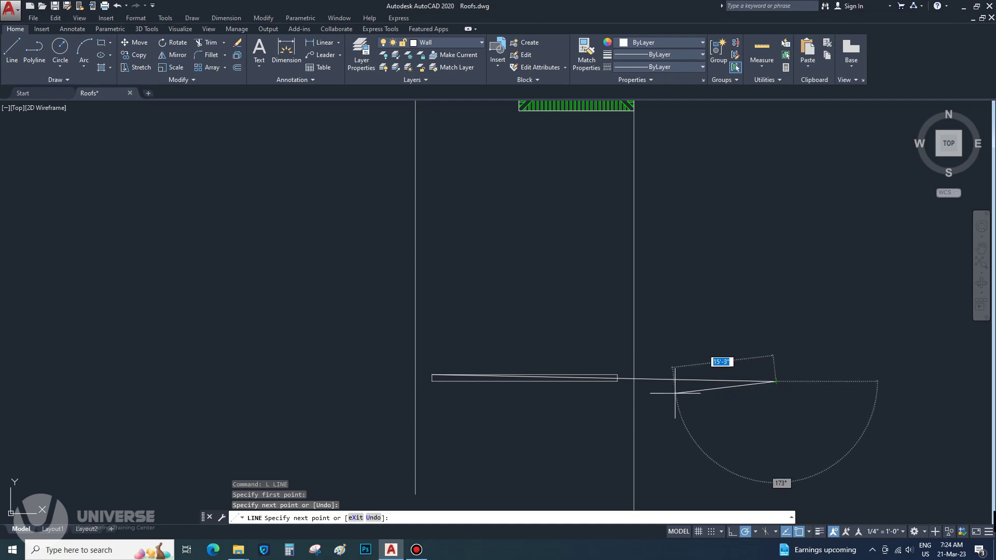
key(ctrl+z)
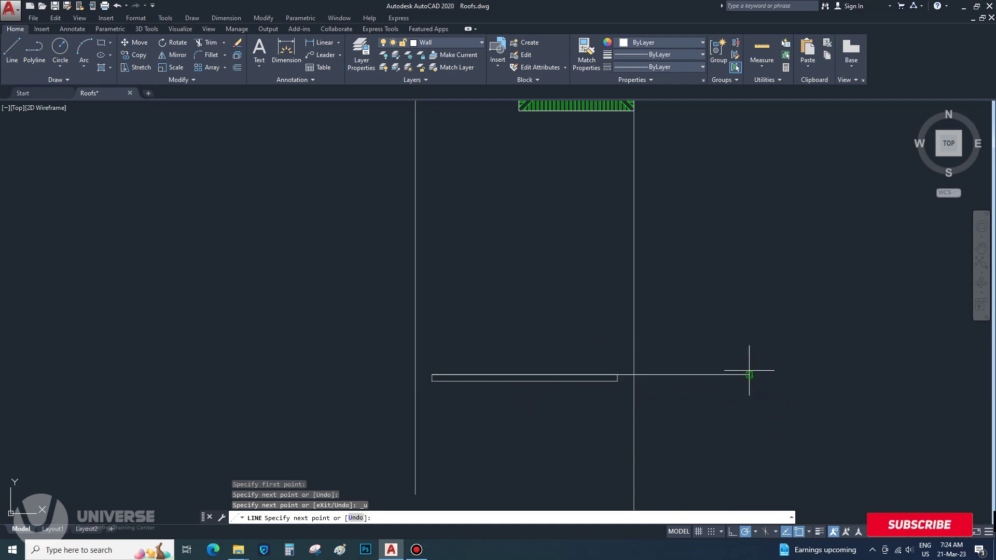
click(749, 375)
key(Escape)
Offset the base line 10' upward, then erase that misplaced copy.
text(o)
key(Return)
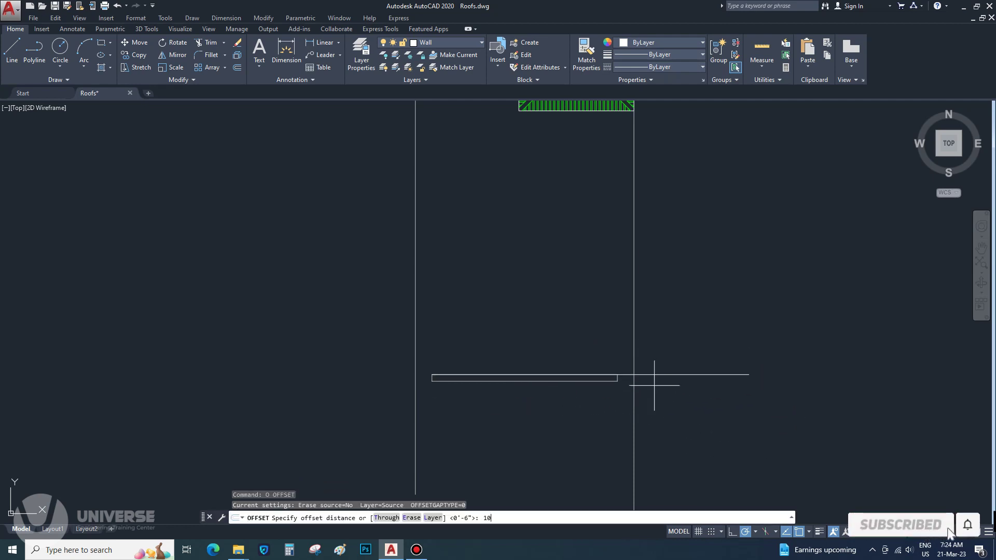
text(10')
key(Return)
click(662, 375)
click(664, 332)
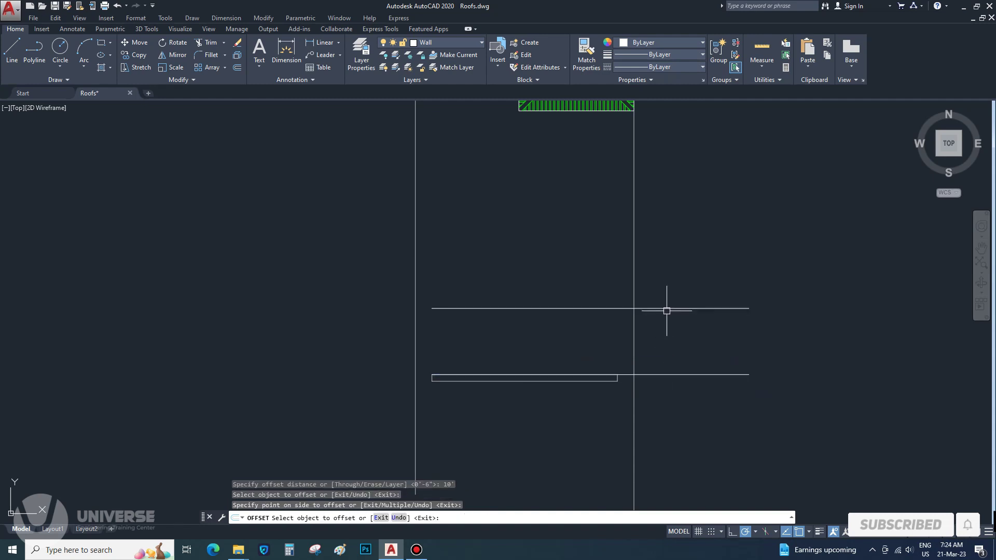
key(Escape)
key(Escape)
scroll(615, 337, down, 4)
click(664, 337)
click(639, 307)
key(Delete)
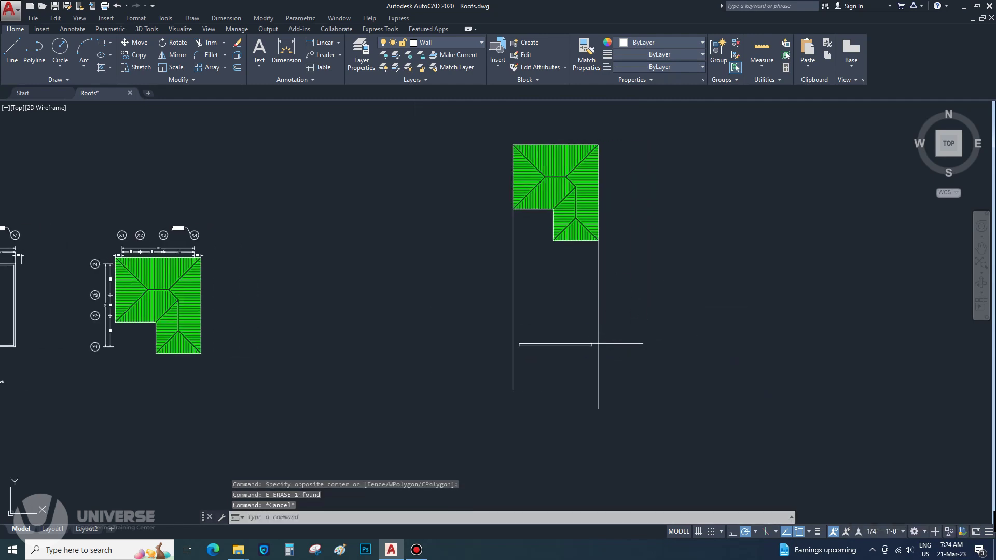
Offset the base line 12' upward to form the top of the wall.
text(o)
key(Return)
text(12')
key(Return)
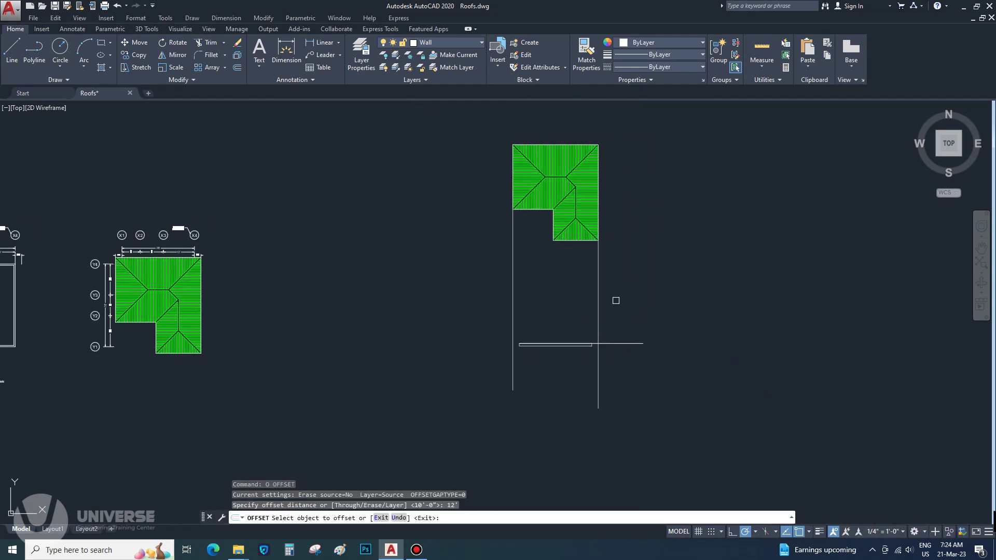
click(616, 345)
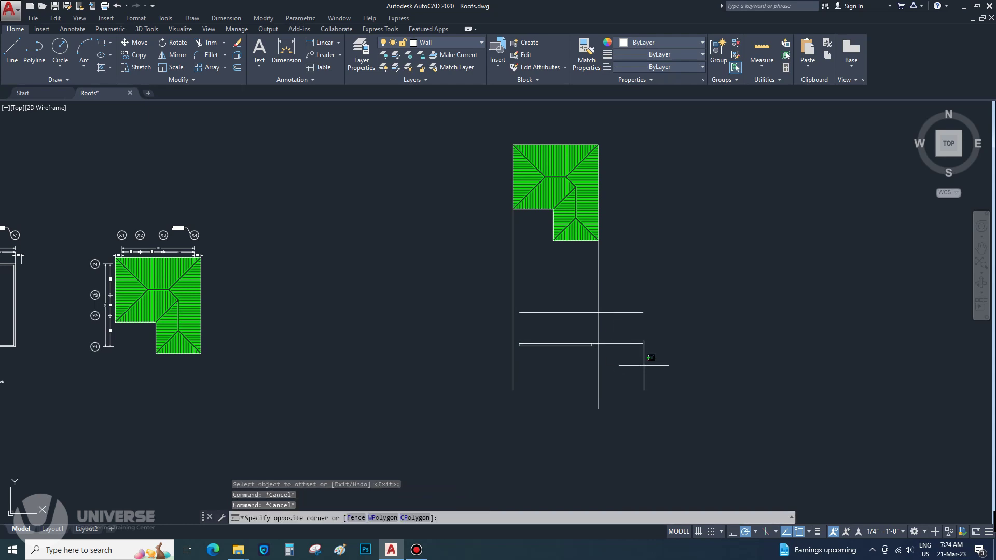
key(Escape)
key(Escape)
scroll(593, 324, up, 2)
Draw vertical left and right wall lines from the plinth ends up to the top line.
text(l)
key(Return)
click(476, 306)
click(475, 356)
key(Return)
key(Return)
click(591, 355)
click(591, 306)
Trim the top line's overhanging piece and erase the leftover line extension.
key(Return)
text(tr)
key(Return)
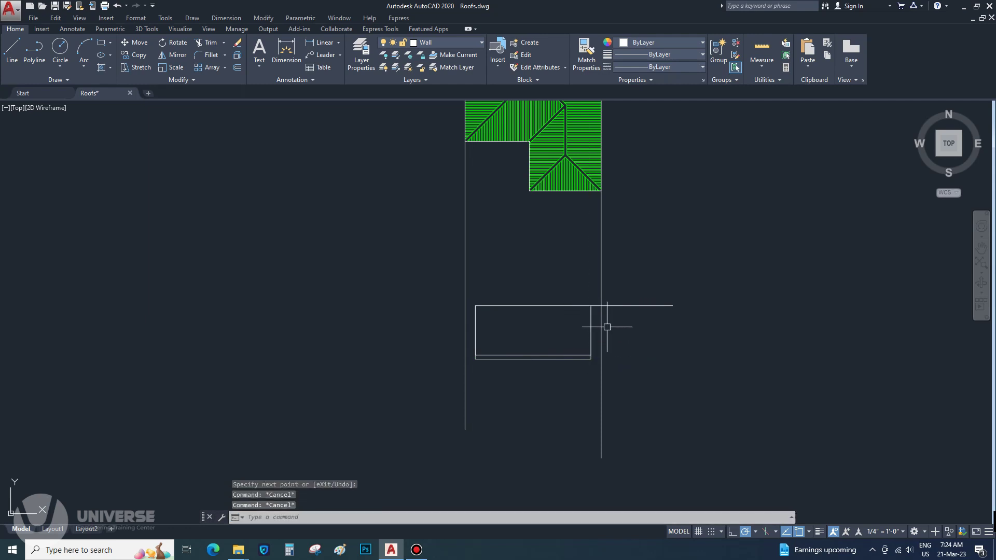
drag(655, 358, 549, 289)
key(Return)
click(596, 306)
key(Escape)
drag(683, 334, 656, 306)
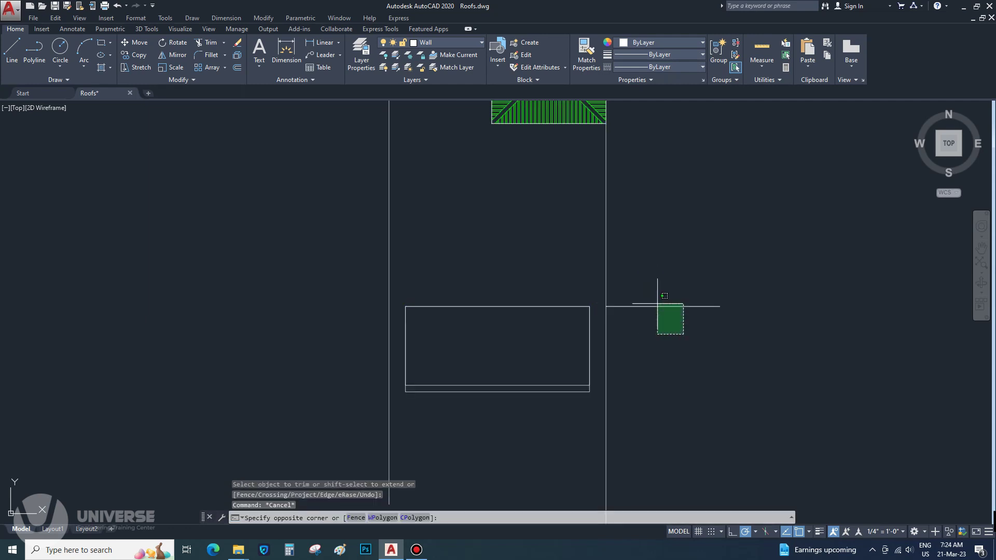
key(e)
key(Return)
scroll(577, 362, down, 2)
key(Escape)
key(Escape)
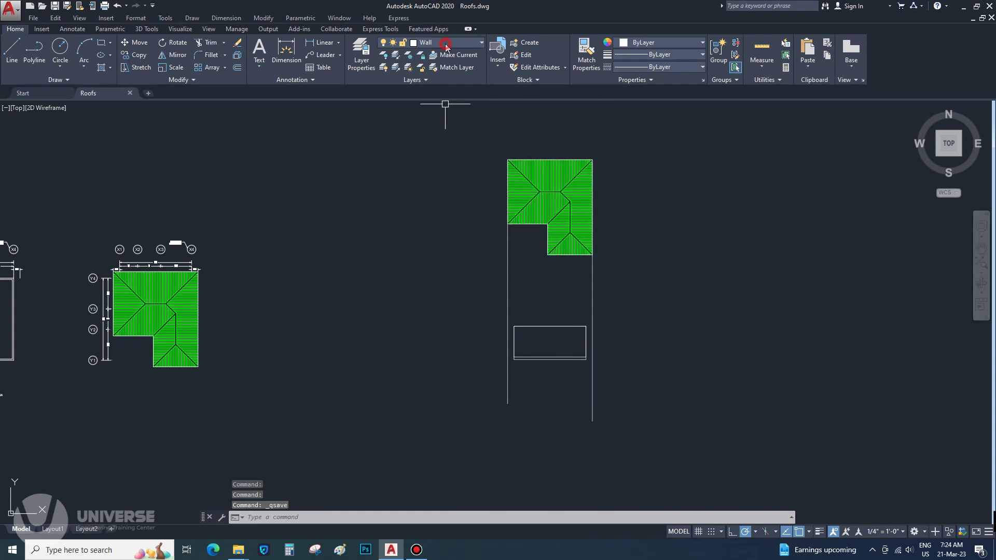
Make Roof Hatch the current layer.
click(447, 45)
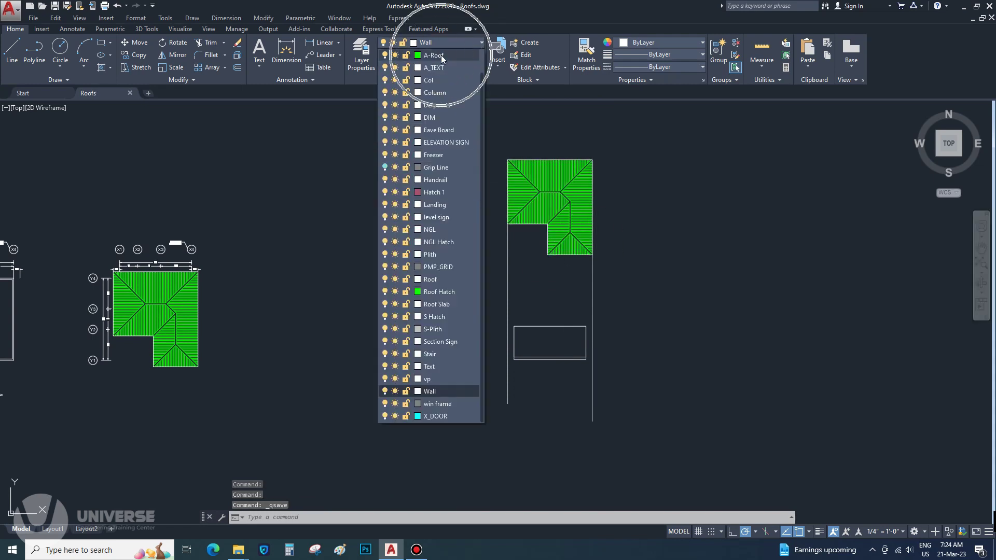
click(439, 292)
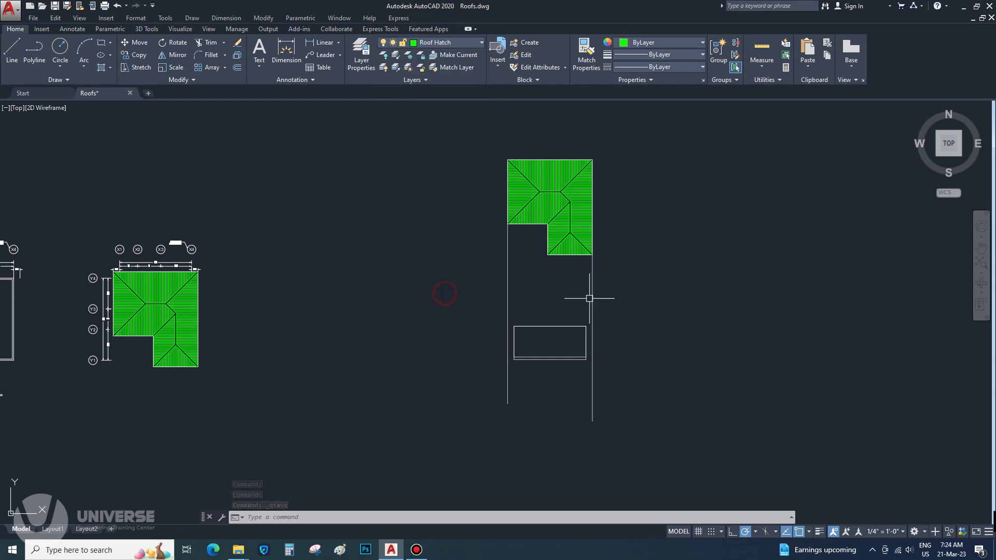
middle_drag(582, 276, 565, 282)
scroll(564, 282, up, 4)
scroll(562, 278, down, 2)
key(Escape)
key(Escape)
key(Escape)
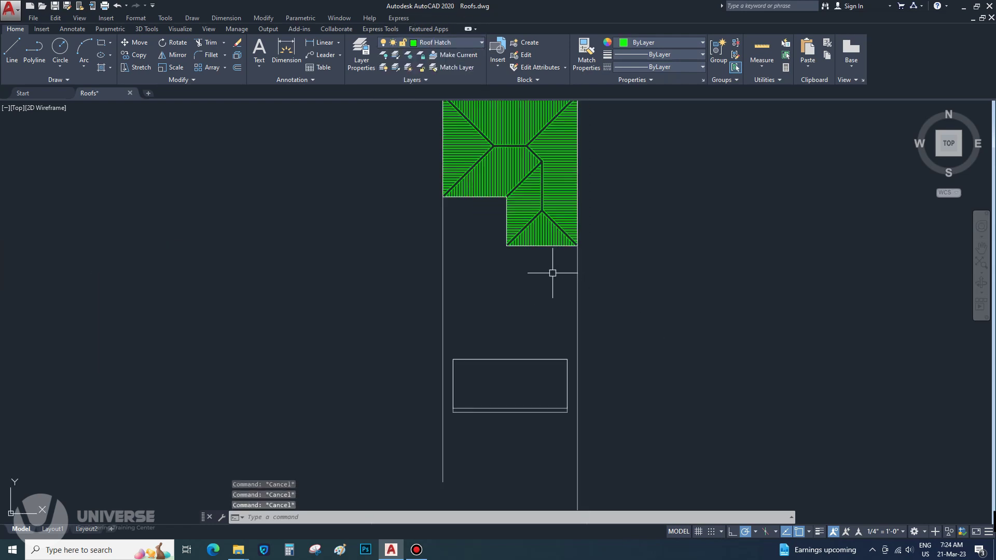
Start a line and zoom around the lower roof wing, then cancel it.
text(l)
key(Return)
scroll(539, 210, up, 6)
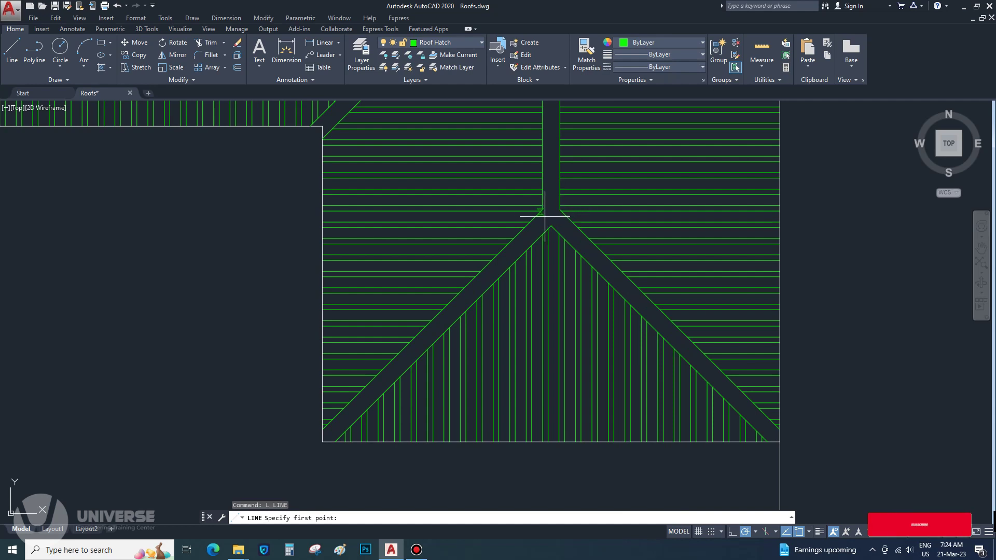
scroll(540, 221, down, 5)
scroll(538, 226, down, 7)
scroll(536, 226, up, 1)
scroll(533, 228, up, 6)
scroll(533, 233, down, 6)
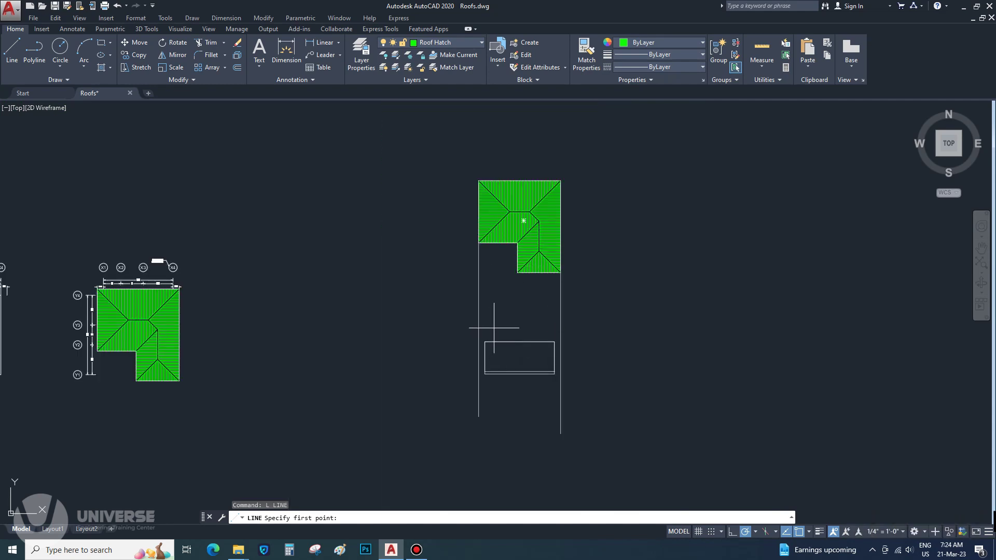
scroll(521, 269, up, 6)
key(Escape)
Start and cancel an offset, then zoom in on the lower wing's ridge.
text(o)
key(Return)
key(Escape)
key(Escape)
key(Escape)
scroll(557, 228, down, 4)
scroll(562, 368, down, 5)
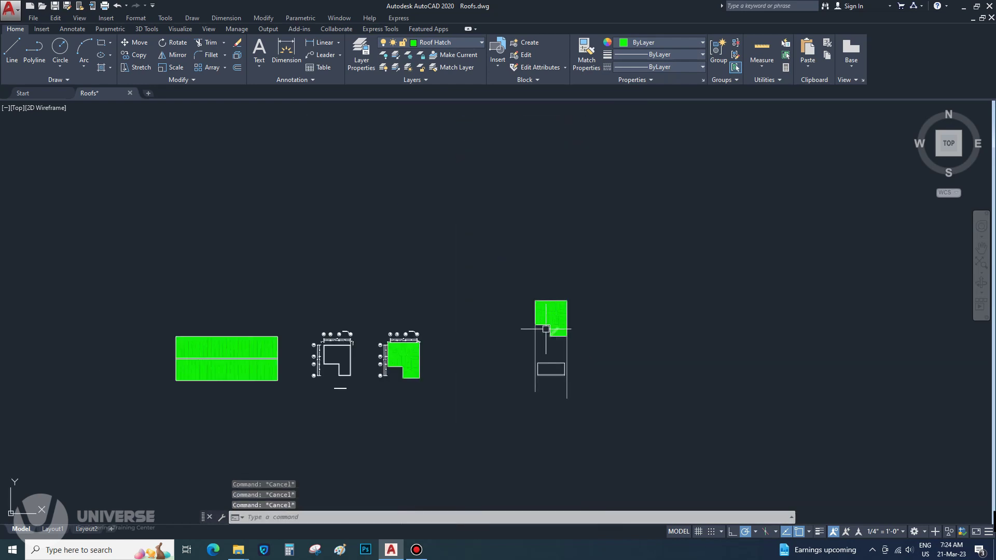
scroll(460, 327, up, 1)
scroll(539, 291, up, 2)
scroll(587, 330, up, 5)
Offset the lower wing's ridge line by 4 to one side.
text(o)
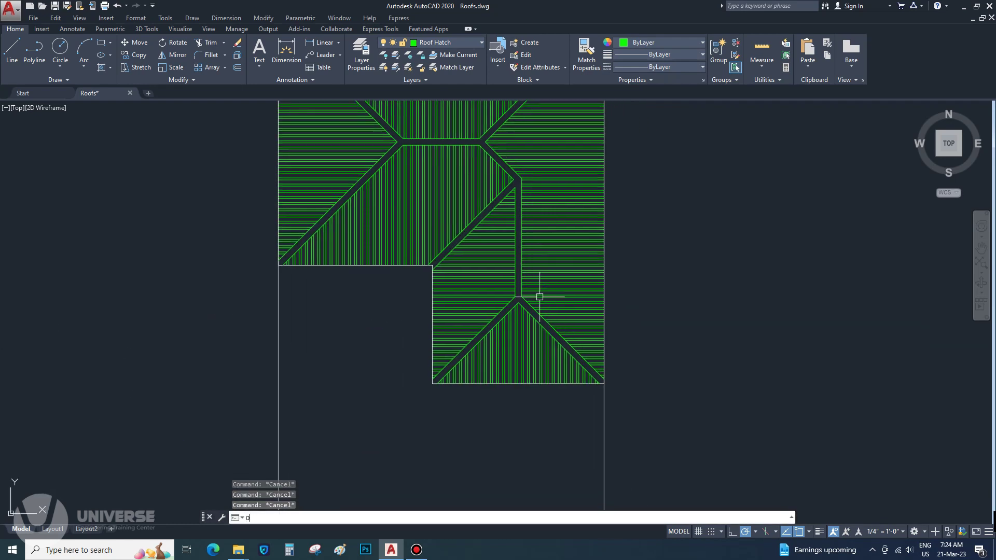
key(Return)
scroll(542, 293, up, 6)
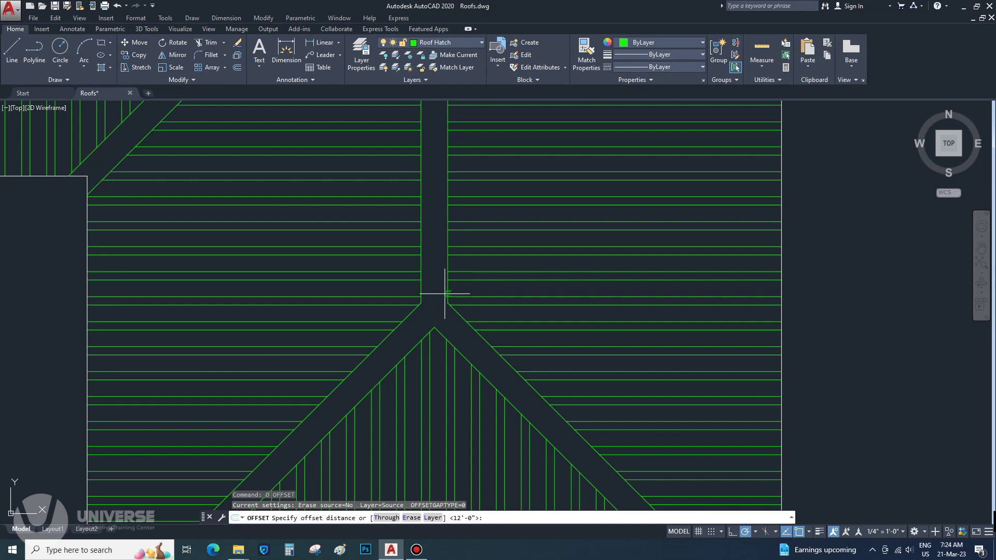
key(BackSpace)
text(4)
key(Return)
click(447, 293)
click(434, 296)
key(Escape)
scroll(451, 306, down, 4)
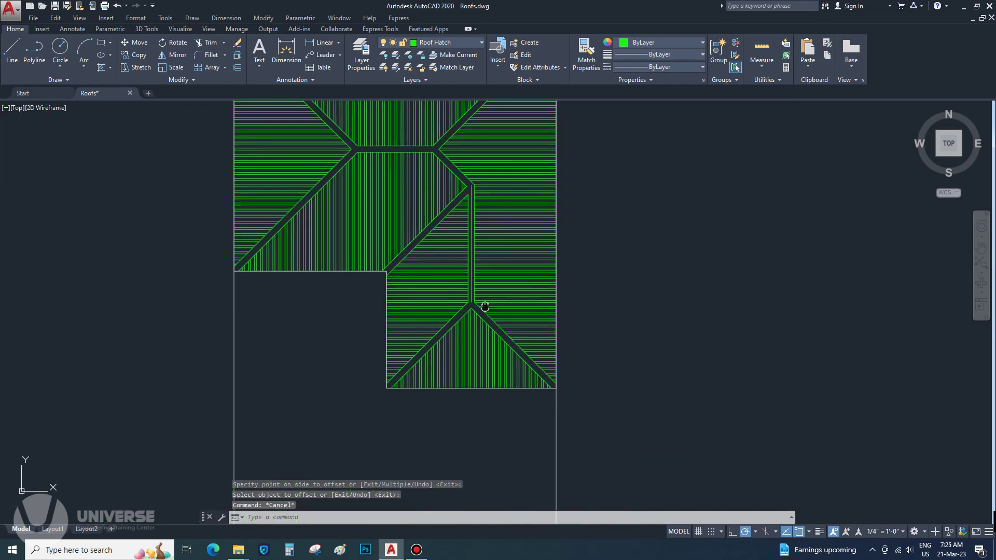
text(l)
key(Return)
scroll(498, 223, up, 4)
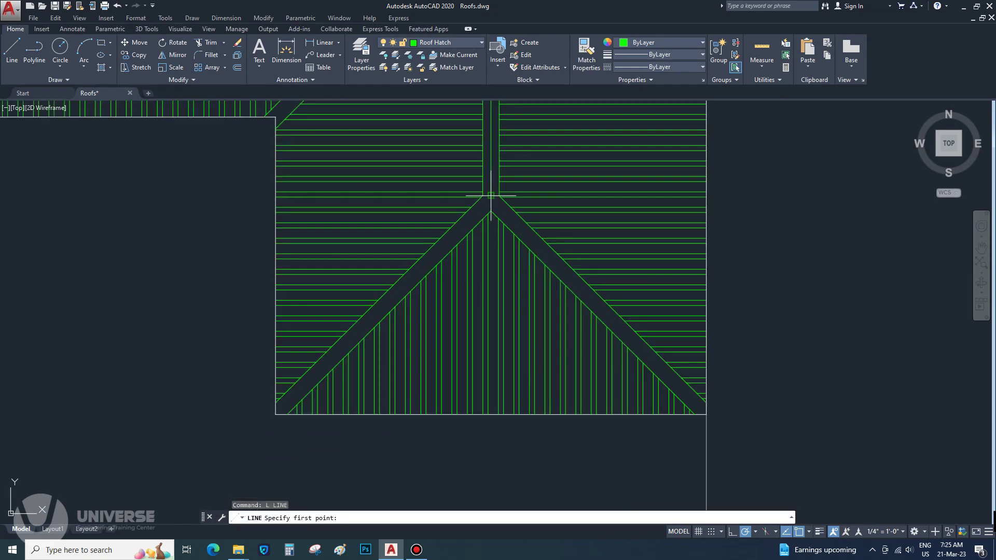
Draw a vertical projection line from the ridge apex down below the front elevation.
click(493, 198)
scroll(508, 281, down, 3)
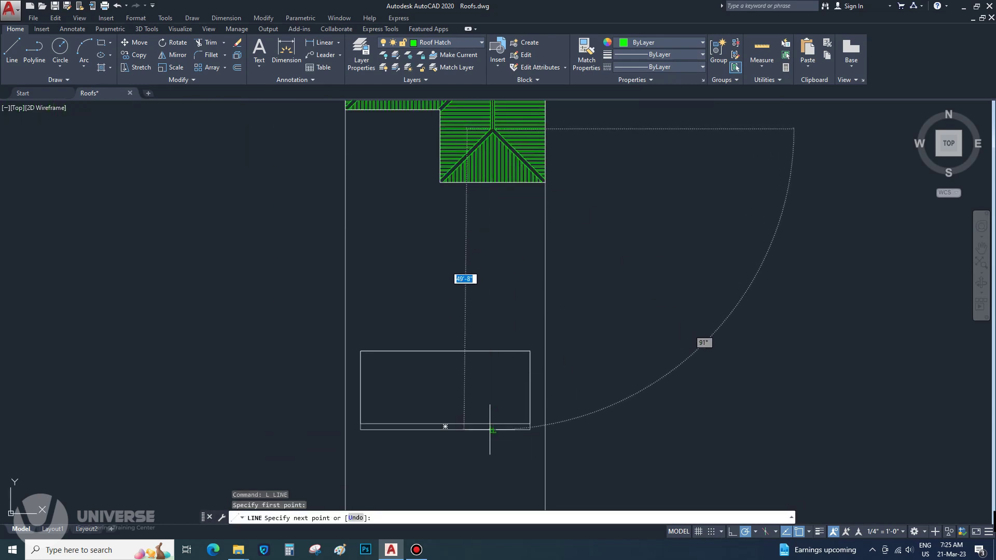
click(492, 450)
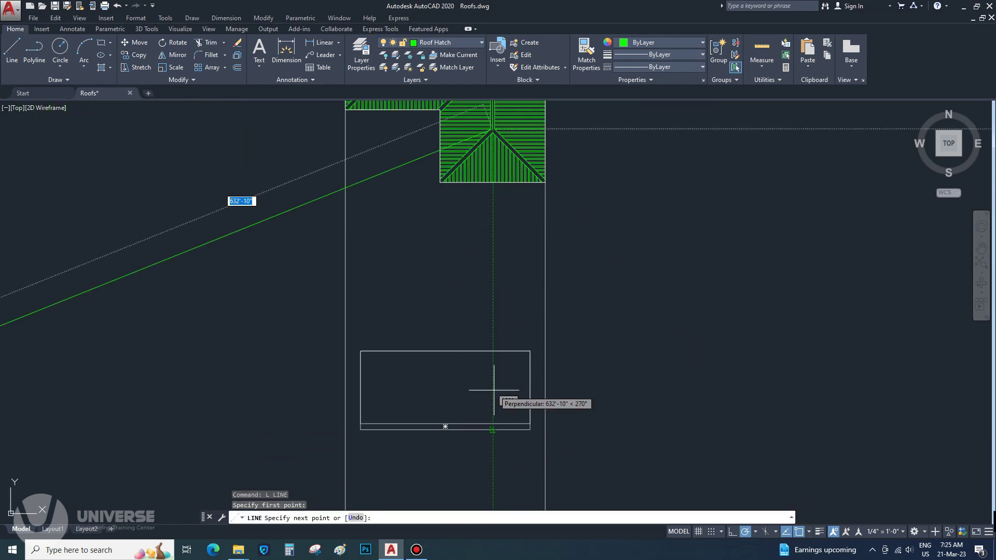
middle_drag(493, 449, 493, 357)
scroll(492, 357, down, 5)
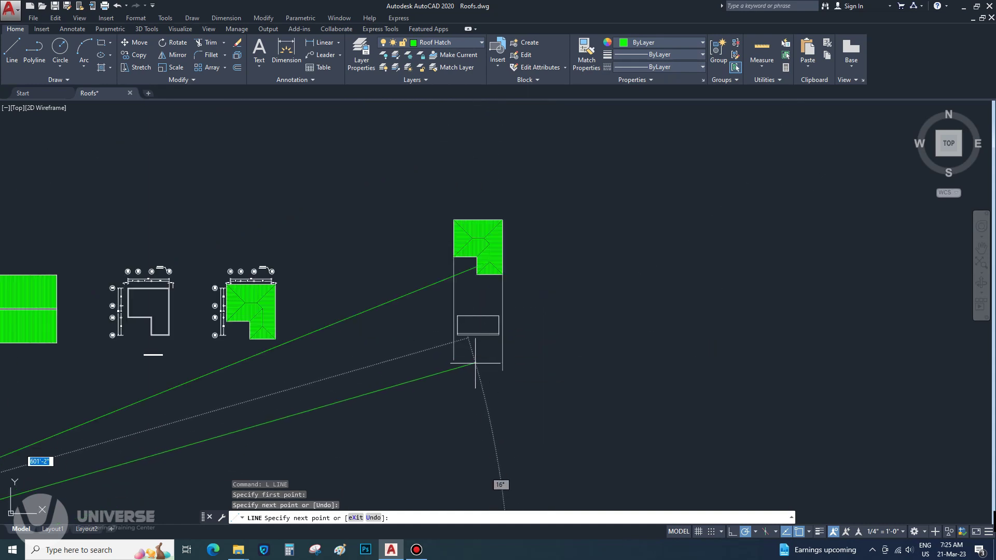
key(ctrl+z)
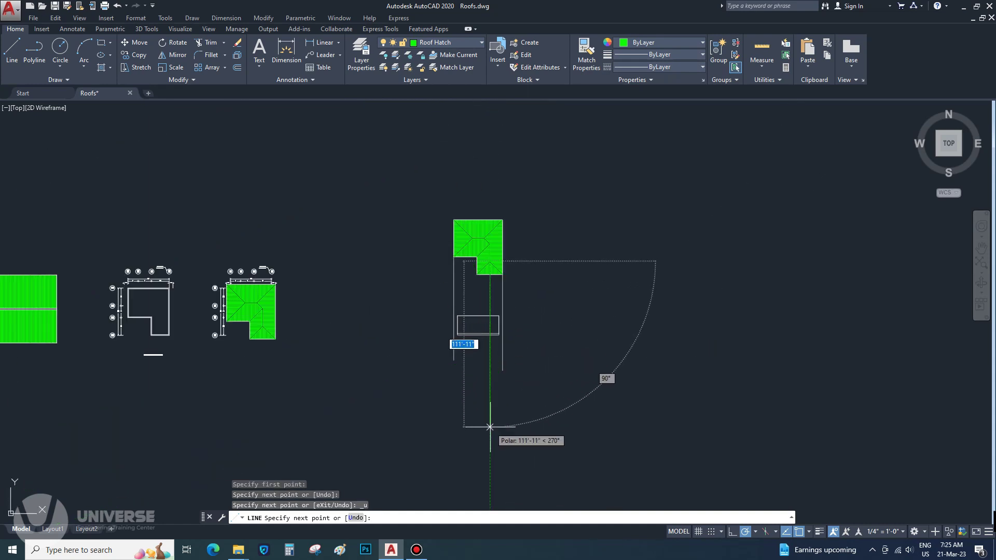
click(498, 418)
key(Escape)
key(Escape)
key(Escape)
scroll(474, 272, up, 3)
scroll(474, 272, up, 4)
middle_drag(482, 249, 499, 353)
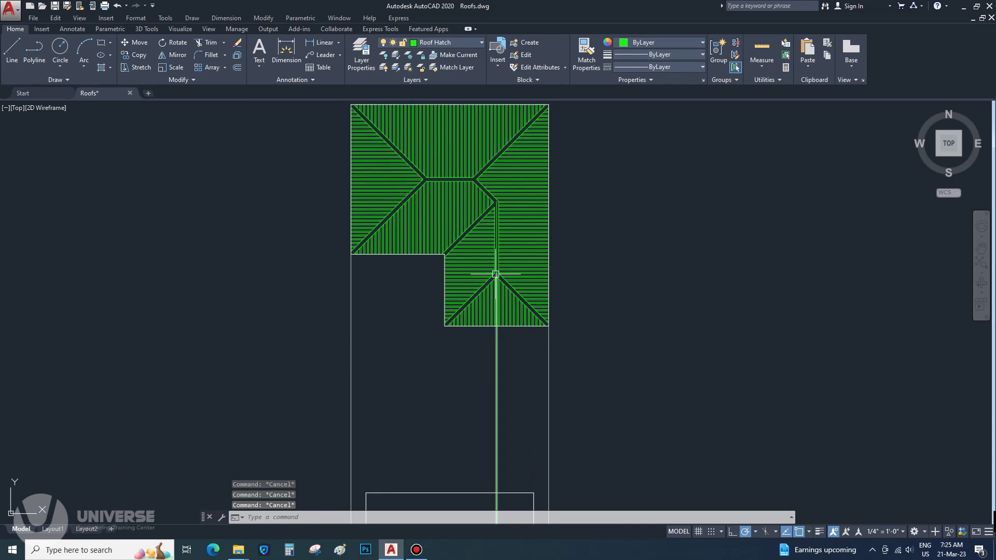
Set the offset distance to 4 inches, abandoning stray line and offset attempts.
click(496, 277)
text(l)
key(Return)
scroll(480, 181, up, 6)
key(Escape)
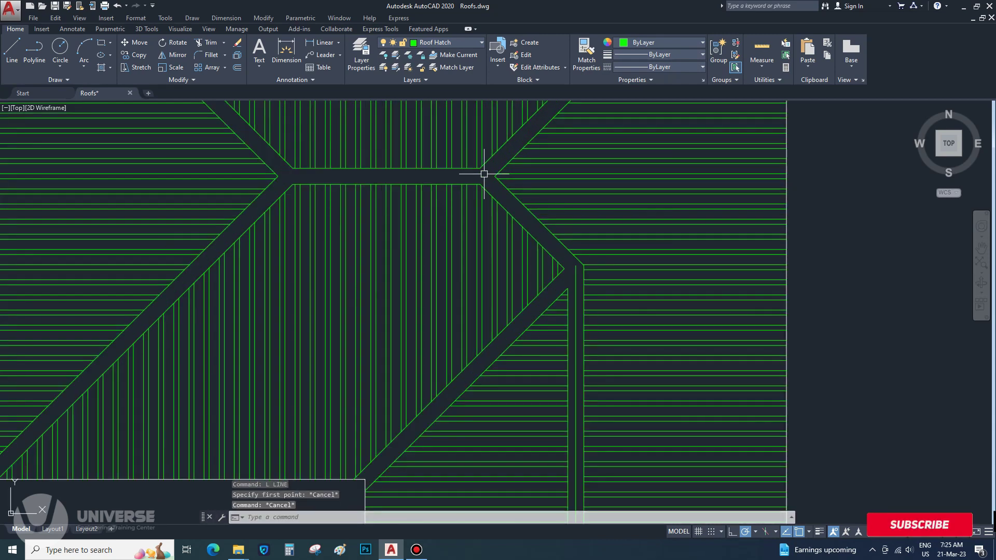
text(o)
key(Return)
key(Return)
scroll(484, 173, up, 3)
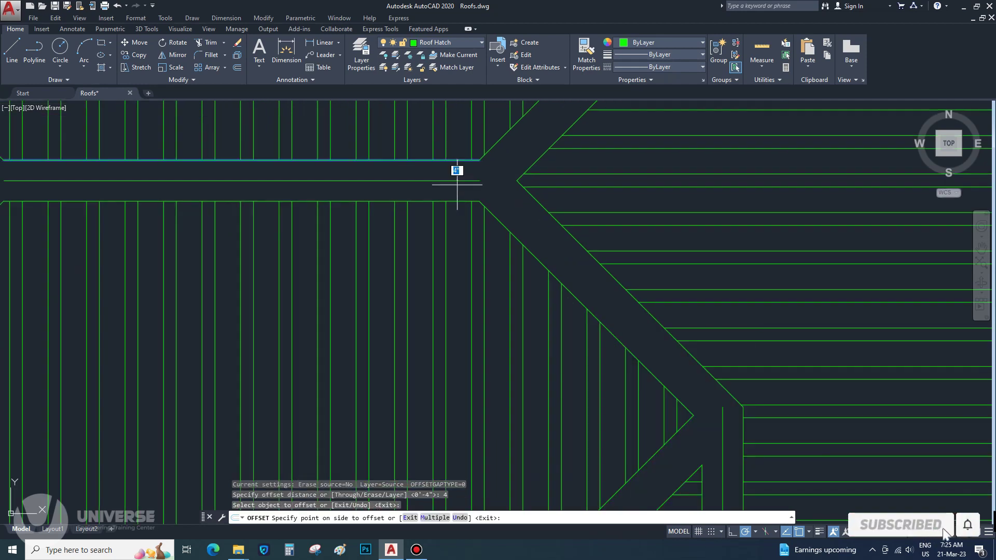
key(Escape)
key(Escape)
key(Return)
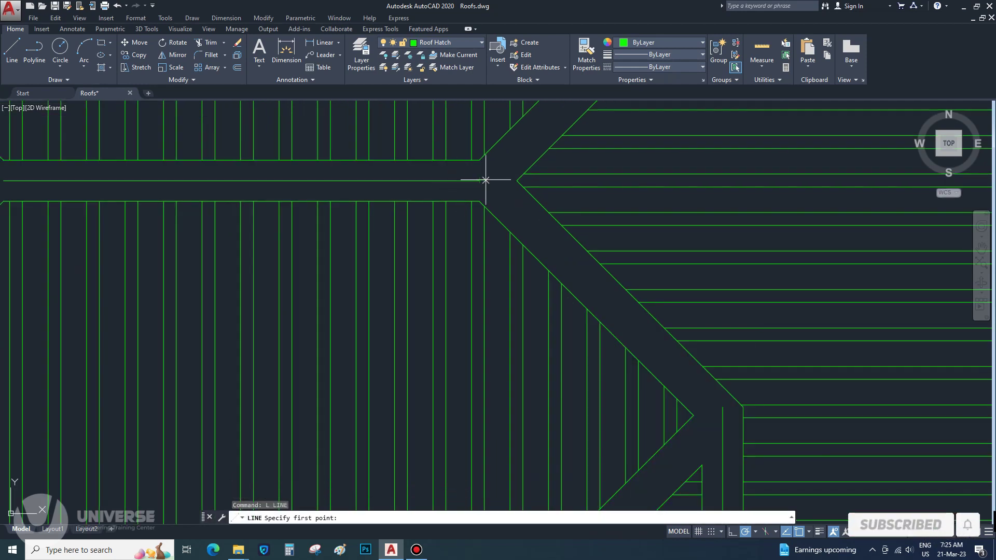
key(Escape)
scroll(518, 186, down, 5)
scroll(545, 278, up, 3)
scroll(540, 340, up, 1)
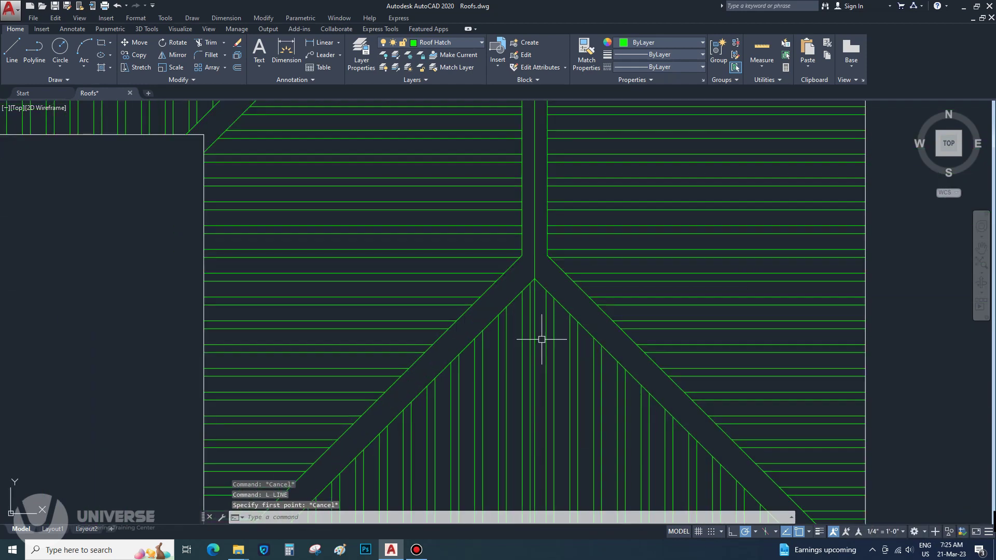
scroll(542, 340, down, 4)
scroll(461, 175, up, 4)
key(Escape)
key(Escape)
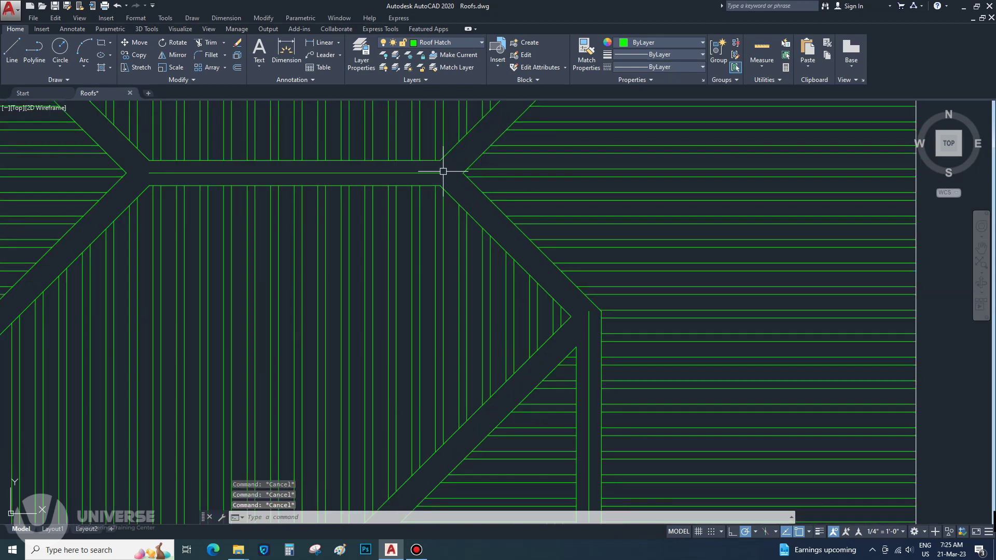
middle_drag(444, 171, 458, 224)
Offset the first hip line 4 inches to one side.
text(o)
key(Return)
scroll(462, 223, up, 3)
key(Return)
click(485, 221)
click(477, 202)
key(Return)
Fillet the hip diagonal to the horizontal ridge line at radius 0.
text(f)
key(Return)
text(r)
key(Return)
key(Return)
click(406, 237)
click(438, 219)
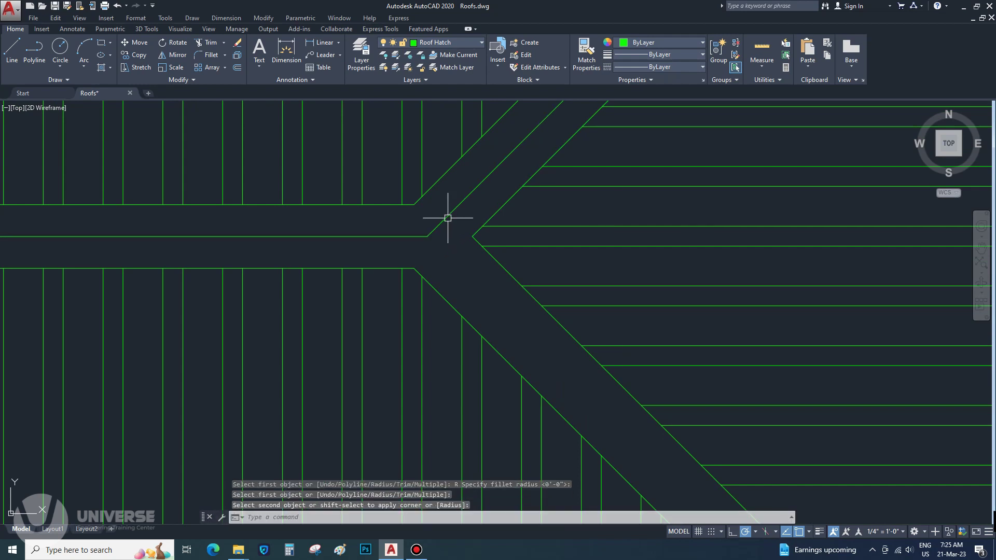
Drop a vertical projection line from the hip junction down below the elevation.
text(l)
key(Return)
click(427, 237)
scroll(427, 237, down, 5)
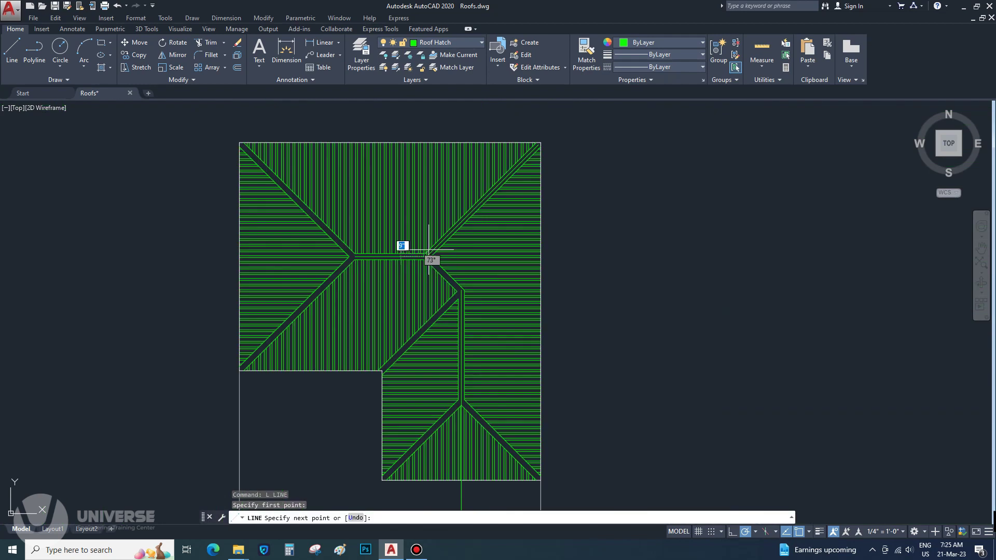
scroll(429, 261, down, 5)
scroll(432, 284, up, 5)
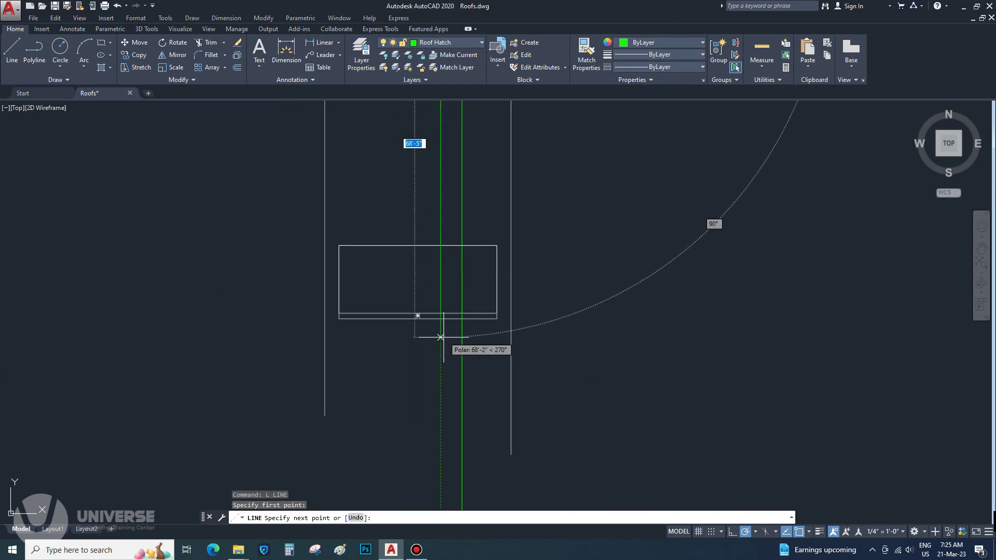
click(419, 317)
key(Escape)
scroll(452, 285, down, 3)
middle_drag(449, 356, 472, 456)
key(Escape)
key(Escape)
scroll(435, 263, up, 6)
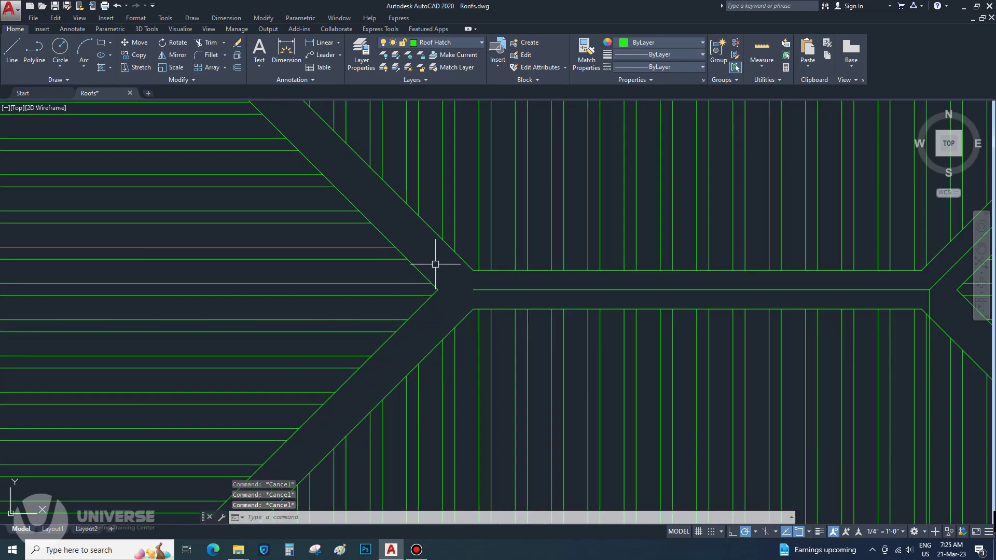
Offset the second hip line 4 inches toward the ridge and fillet it to the ridge.
key(Return)
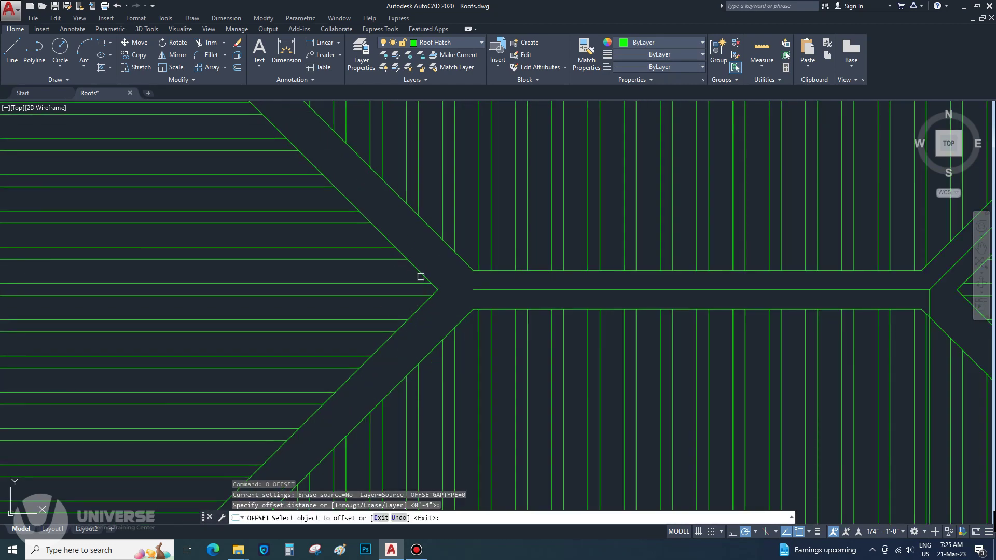
click(422, 278)
click(438, 256)
key(Escape)
key(Escape)
key(Escape)
text(F)
key(Return)
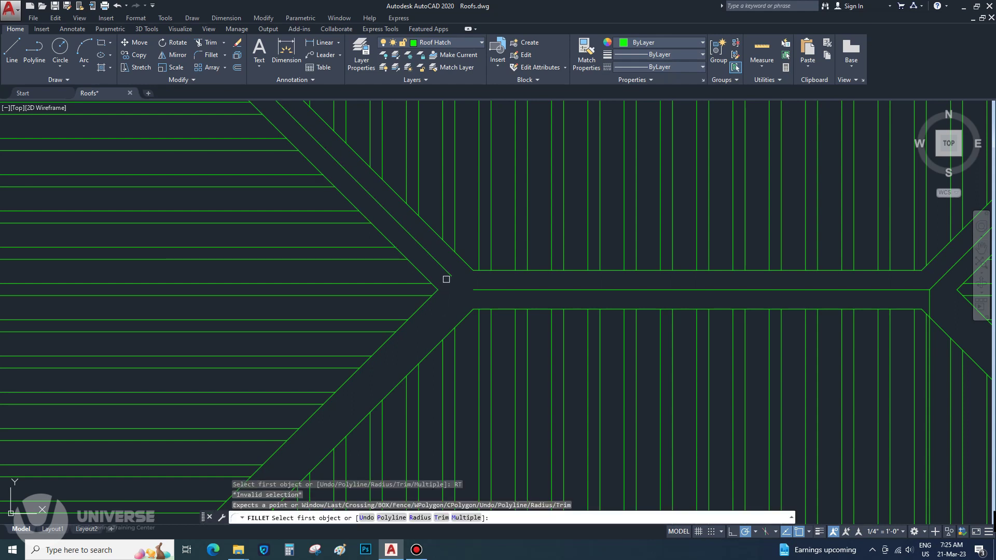
key(Escape)
text(F)
key(Return)
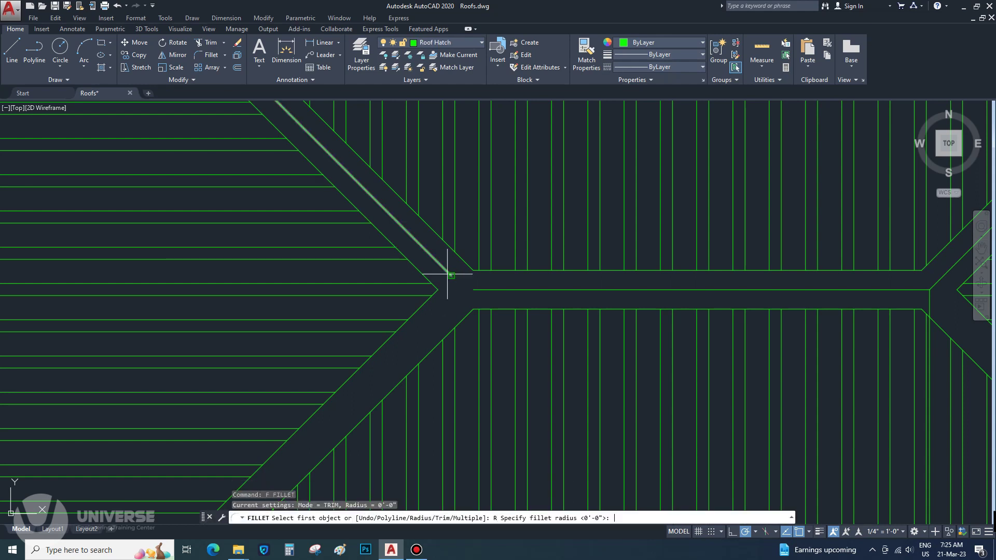
click(445, 271)
click(484, 290)
key(Return)
key(Escape)
Drop a vertical projection line from the second hip junction through the elevation.
text(L)
key(Return)
click(465, 290)
scroll(475, 304, down, 5)
middle_drag(474, 304, 471, 272)
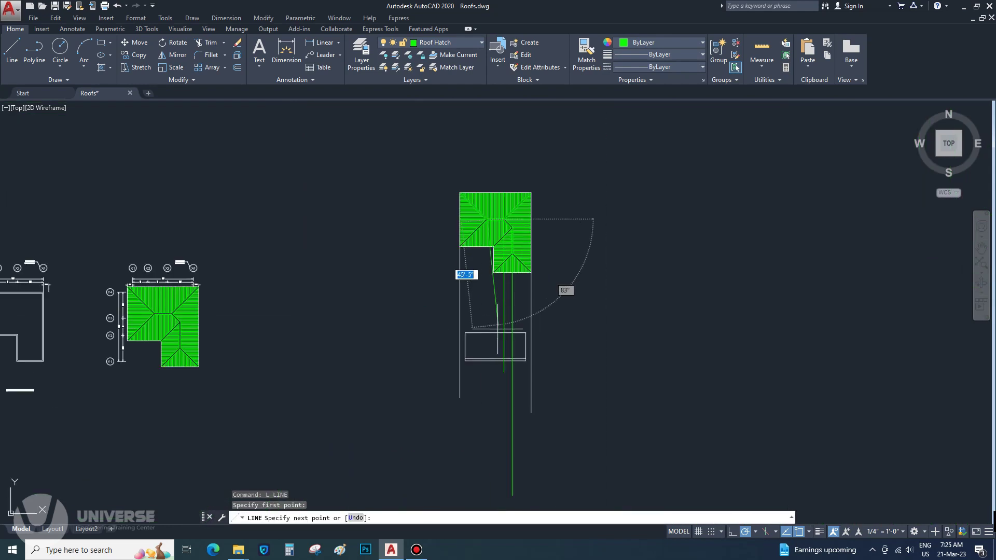
click(508, 463)
key(Return)
key(Escape)
key(Escape)
scroll(486, 348, up, 4)
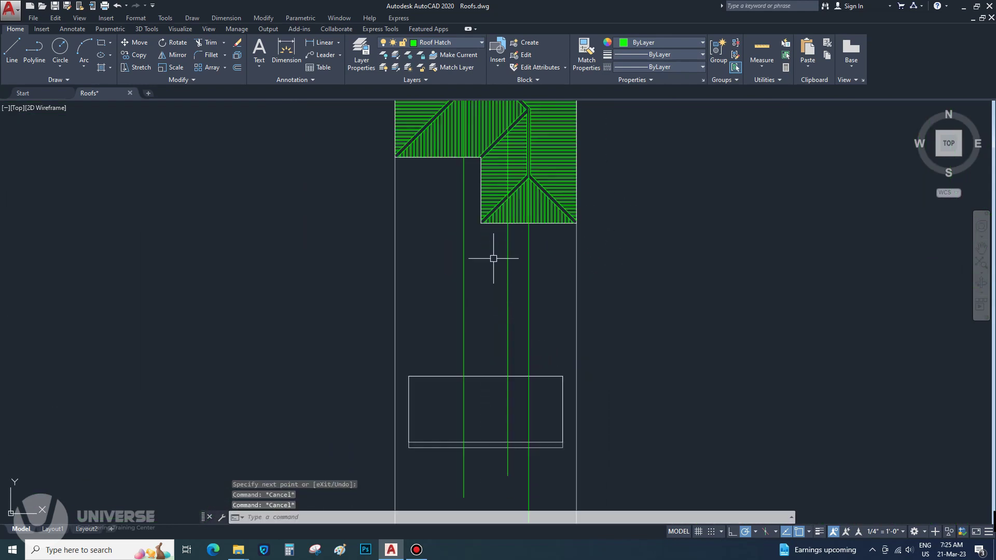
middle_drag(485, 215, 485, 282)
scroll(482, 311, down, 2)
scroll(493, 312, down, 2)
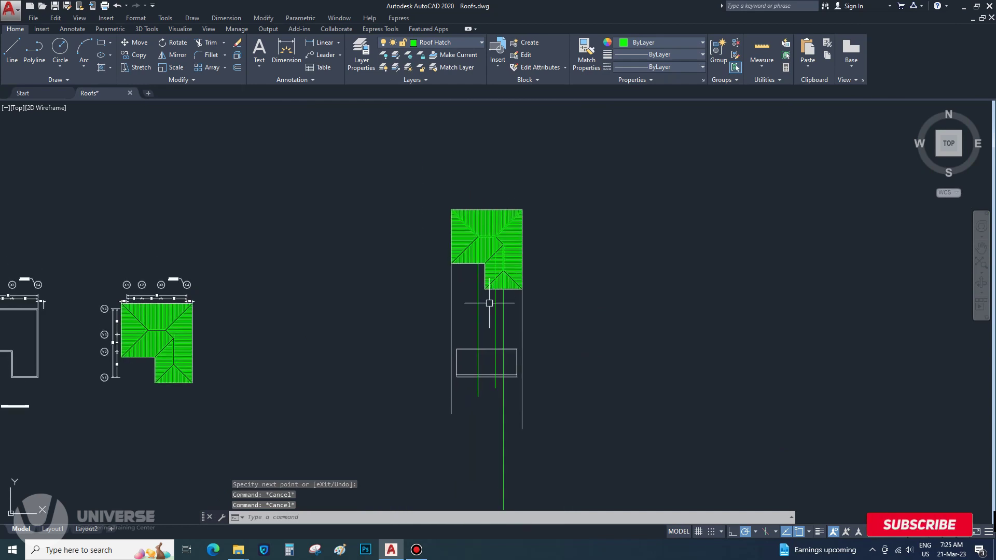
mouse_move(503, 301)
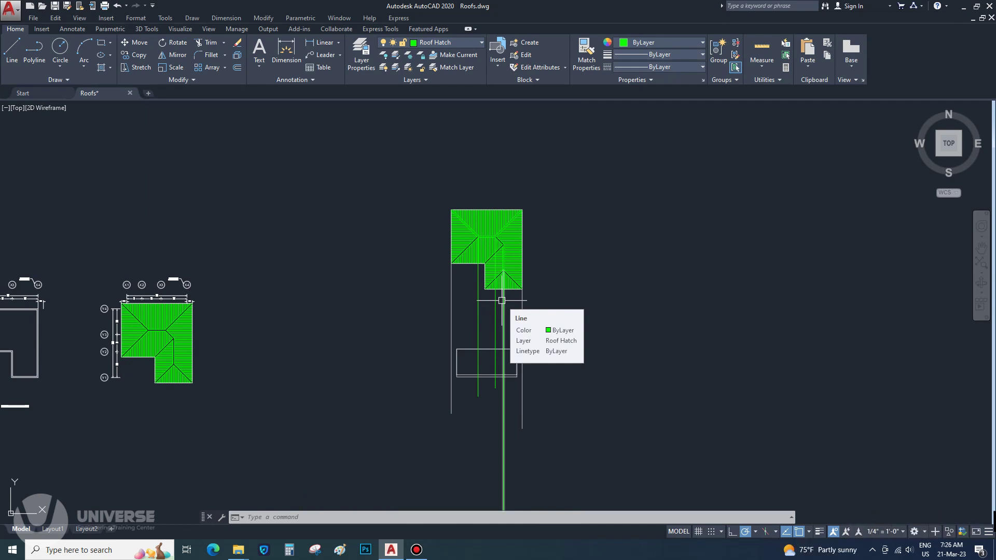
Draw the pitch triangle's horizontal base line right of the plan, then start the slope from its left end.
key(Escape)
key(Escape)
middle_drag(545, 293, 473, 291)
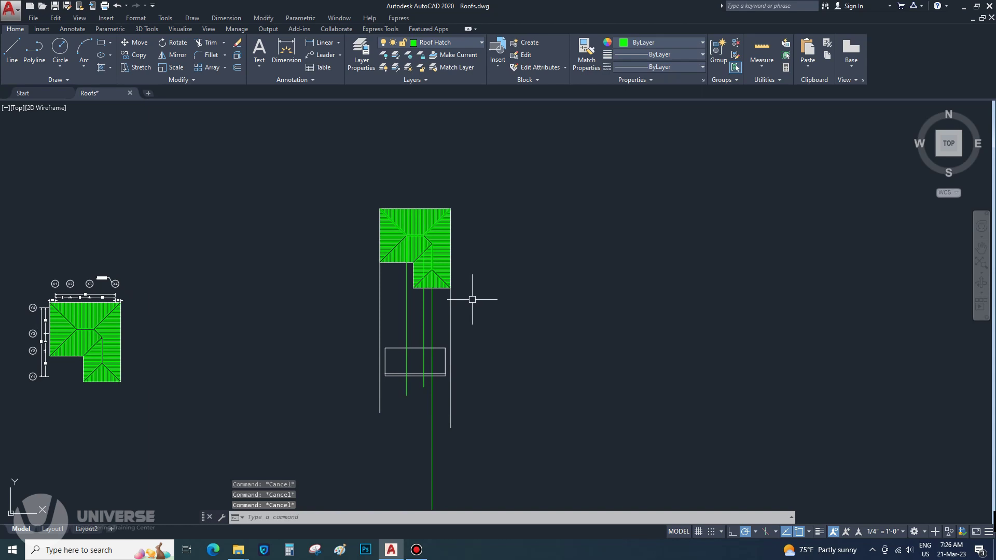
text(L)
key(Return)
click(520, 265)
click(592, 266)
key(Return)
key(Return)
scroll(527, 260, up, 4)
click(513, 273)
middle_drag(612, 262, 599, 290)
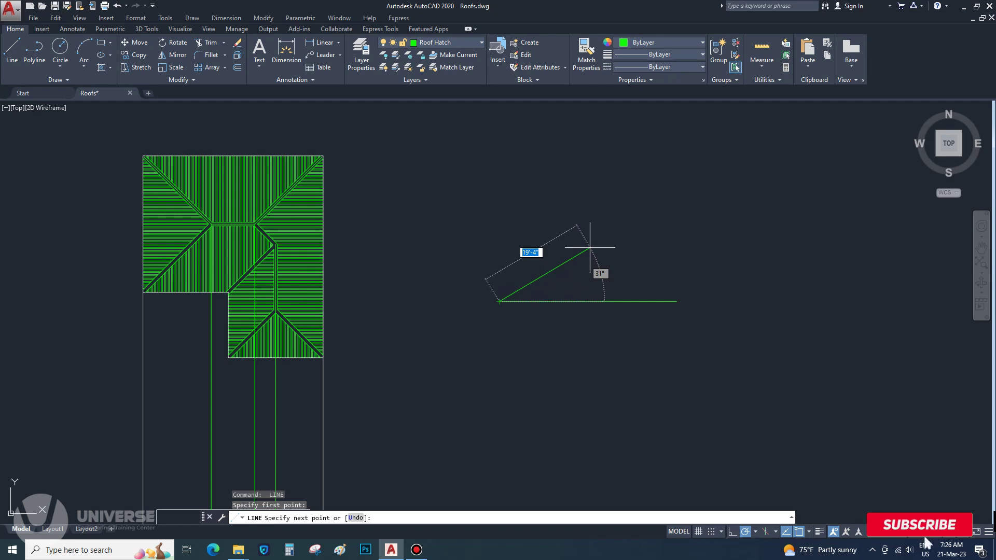
End the sloping pitch line at about 31° and start the vertical side from its top.
click(590, 248)
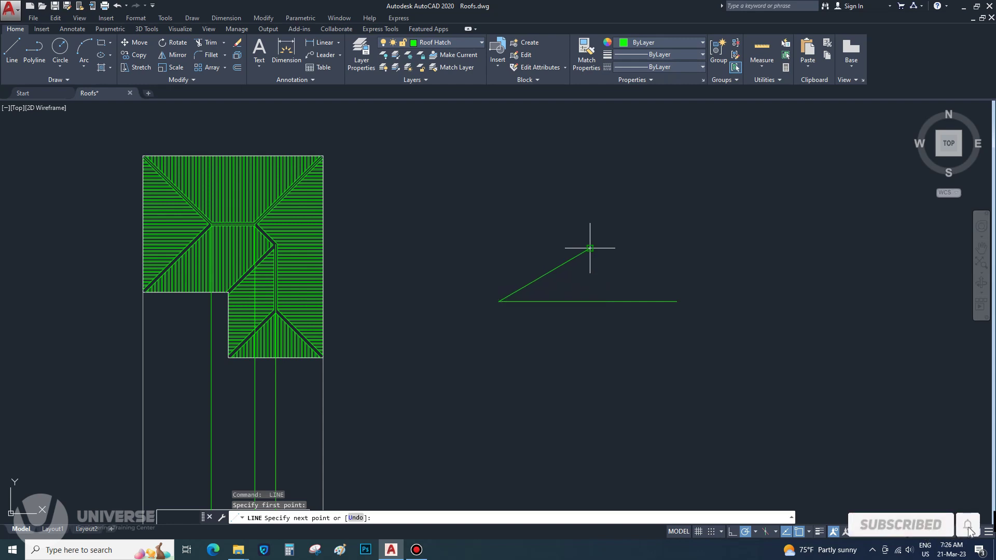
key(Return)
text(l)
key(Return)
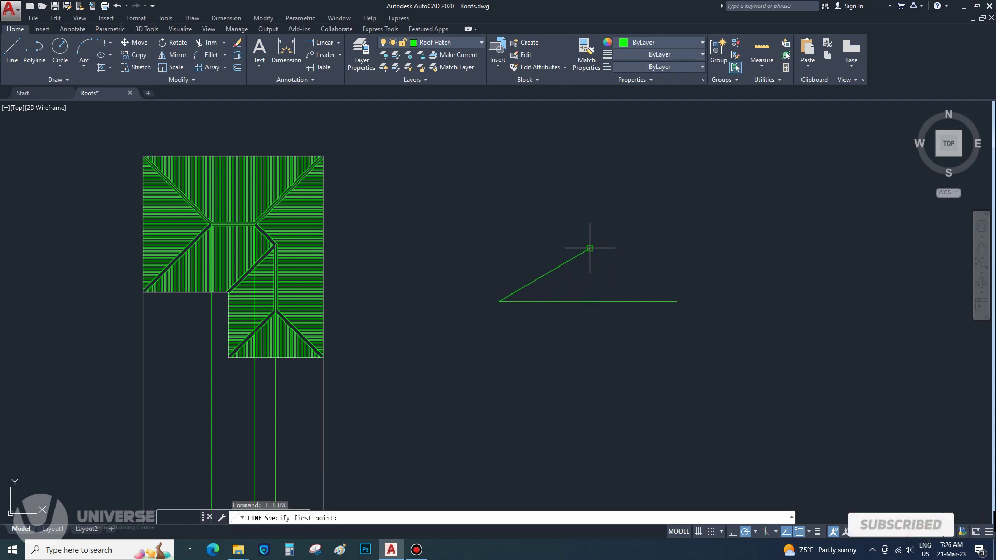
click(590, 248)
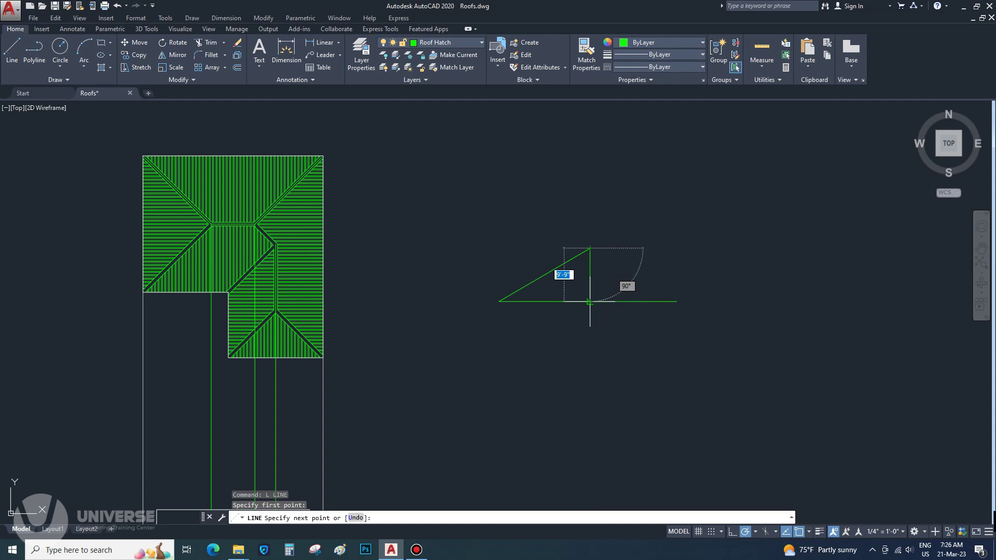
Erase the stray line and bring the elevation rectangle into view.
click(500, 301)
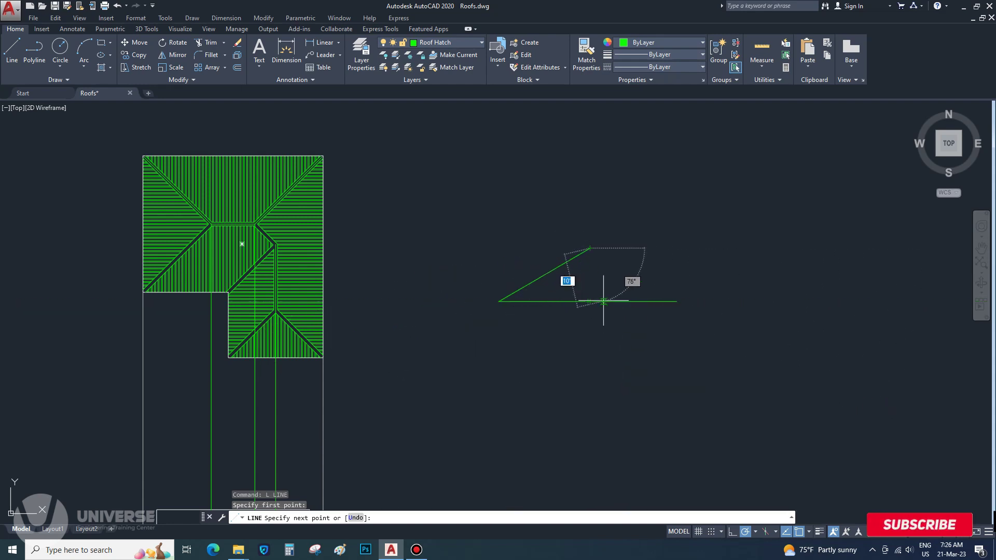
key(Escape)
drag(597, 278, 556, 286)
text(e)
key(Return)
scroll(556, 295, down, 5)
middle_drag(539, 316, 545, 293)
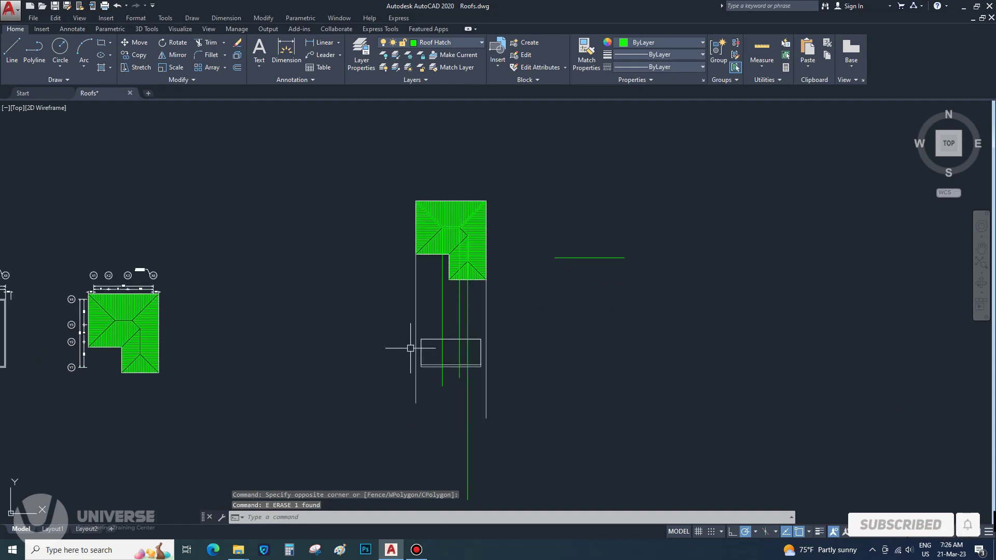
scroll(421, 339, up, 6)
key(Escape)
key(Escape)
middle_drag(418, 338, 436, 329)
key(Escape)
scroll(460, 314, down, 4)
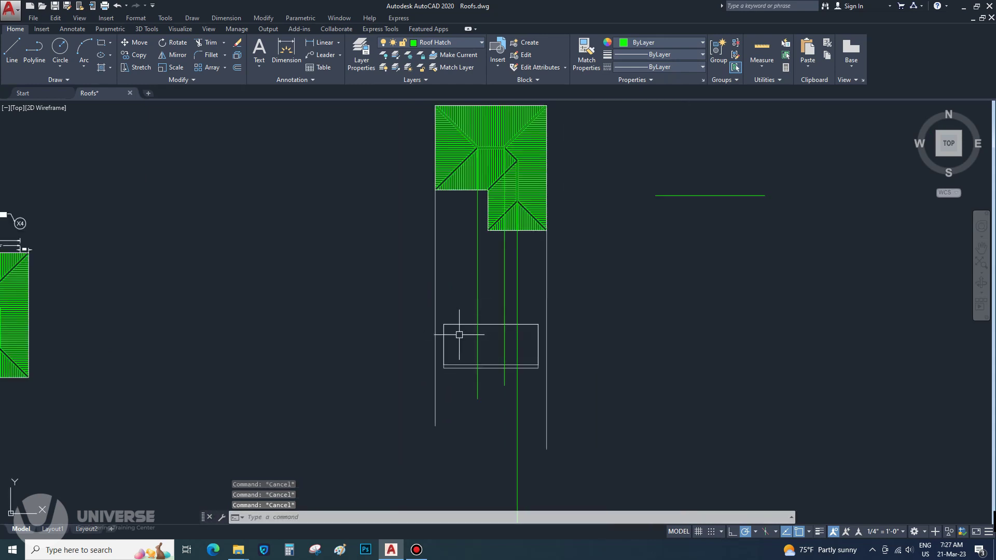
Start a 26° line from the rectangle's top-left corner, then abandon it.
text(l)
key(Return)
scroll(413, 316, up, 4)
click(485, 336)
text(<)
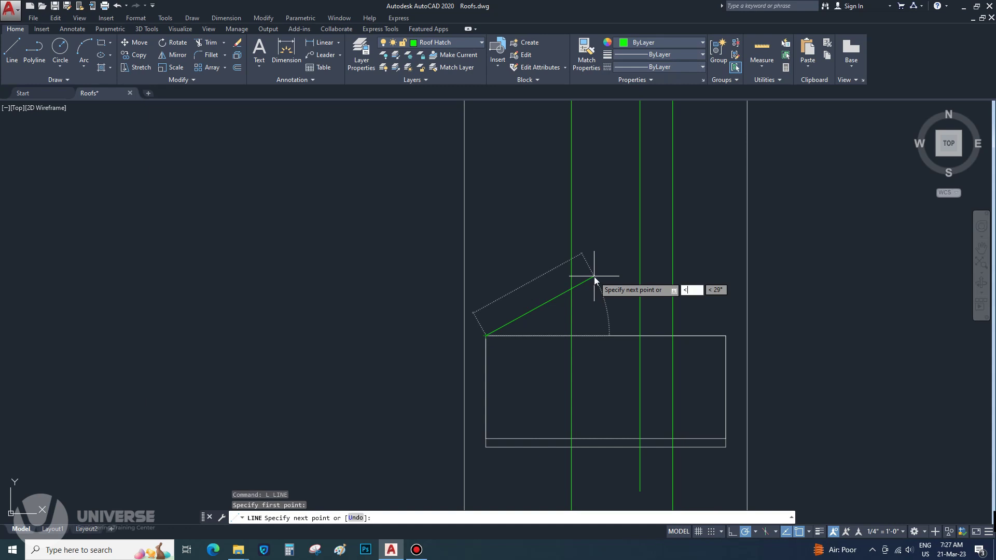
text(26)
key(Return)
key(Escape)
Draw a 500-long roof slope at 26° from the rectangle's top-left corner.
text(l)
key(Return)
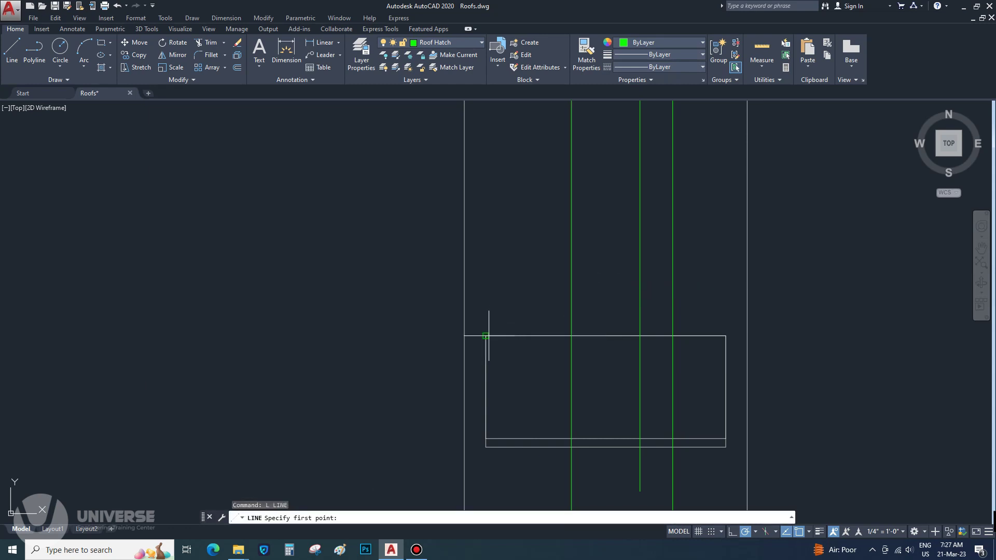
middle_drag(485, 334, 454, 331)
click(454, 332)
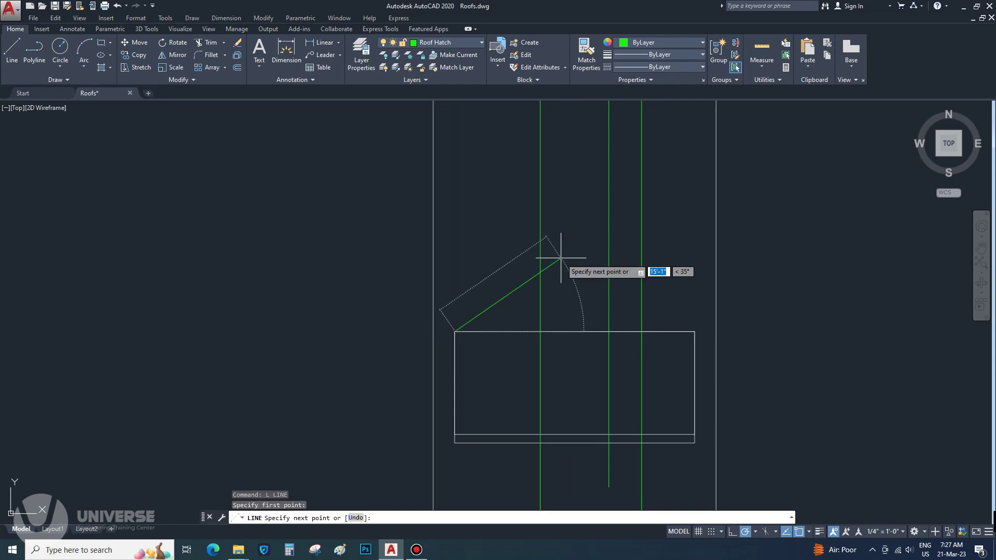
text(500)
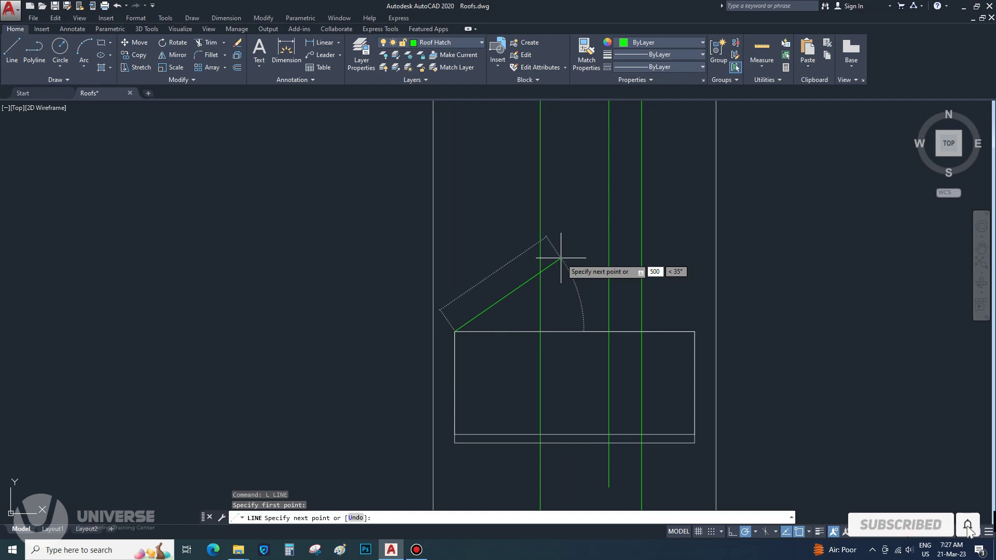
key(Tab)
text(26)
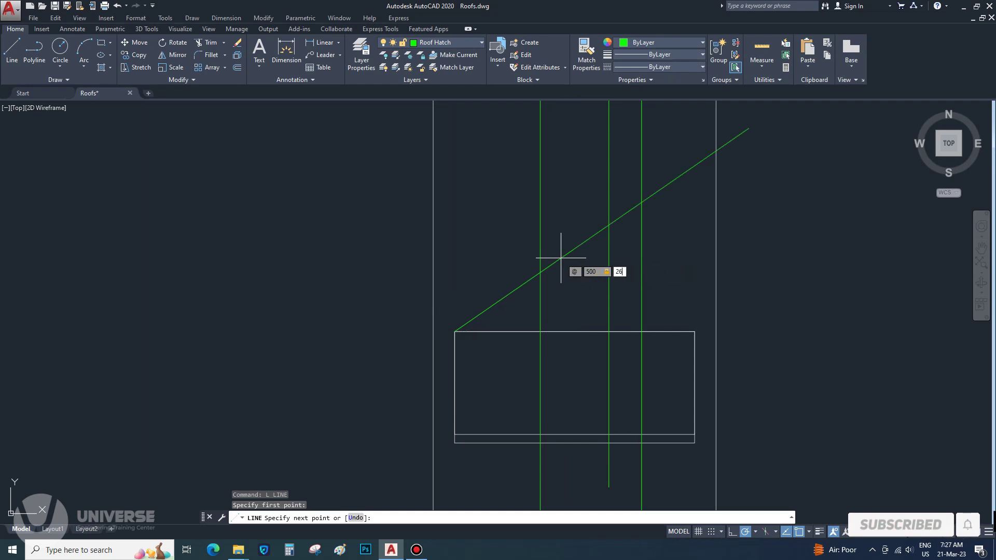
key(Return)
key(Return)
scroll(564, 295, down, 4)
key(Escape)
key(Escape)
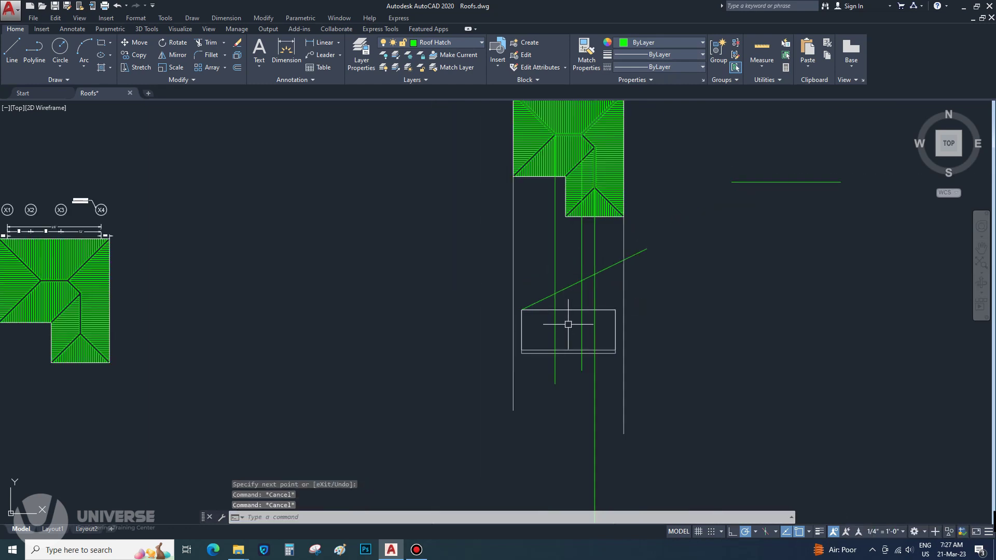
middle_drag(572, 340, 527, 348)
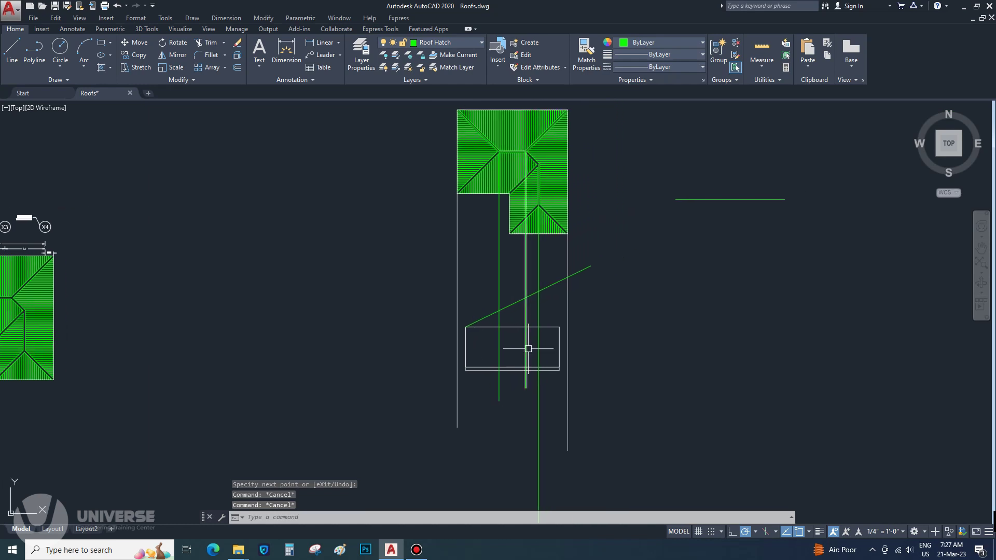
Delete the 26° roof line.
scroll(502, 330, up, 4)
key(Escape)
click(520, 295)
click(516, 231)
key(Delete)
Draw a 500-long line at 27° from the rectangle's top-left corner.
text(l)
key(Return)
click(410, 325)
key(Escape)
key(Return)
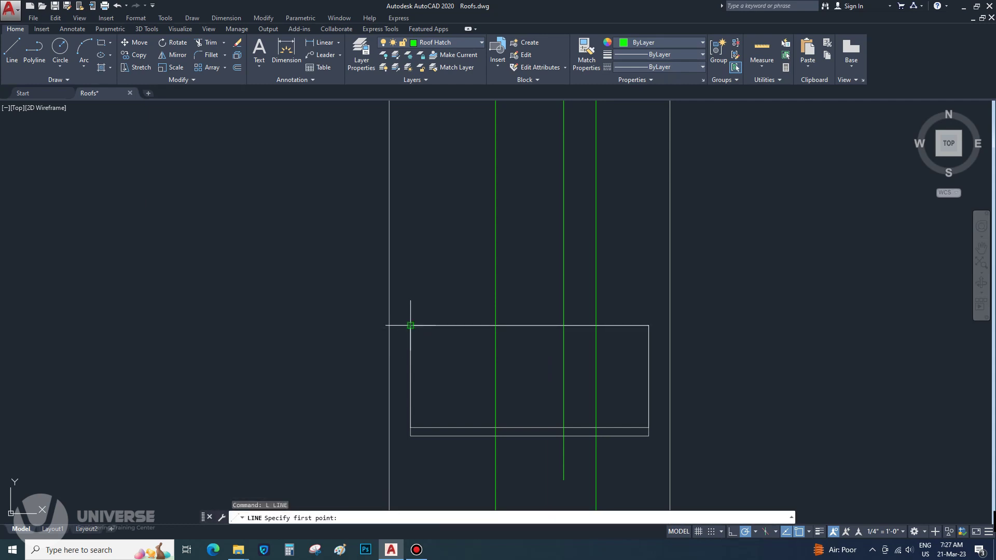
click(423, 318)
key(Escape)
key(Return)
click(413, 325)
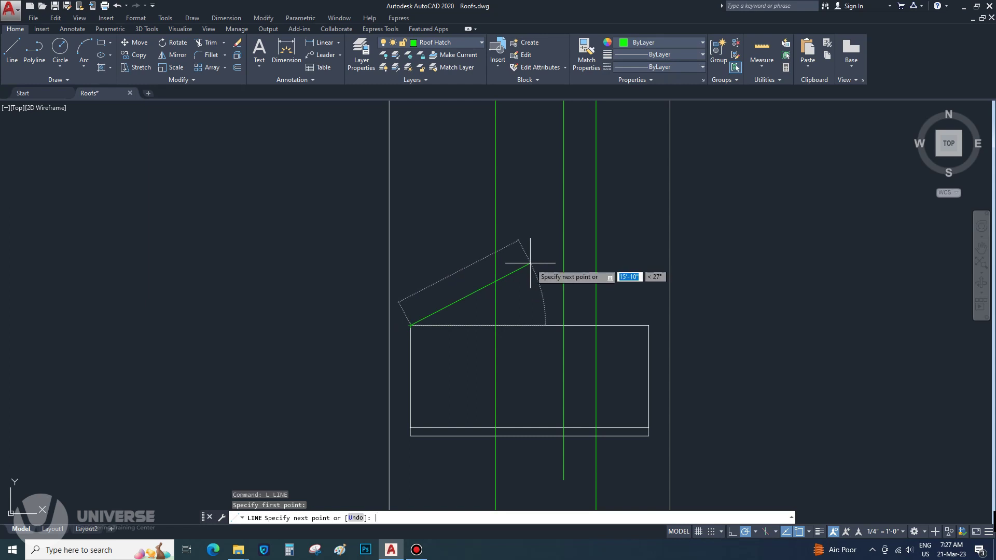
text(500)
key(Tab)
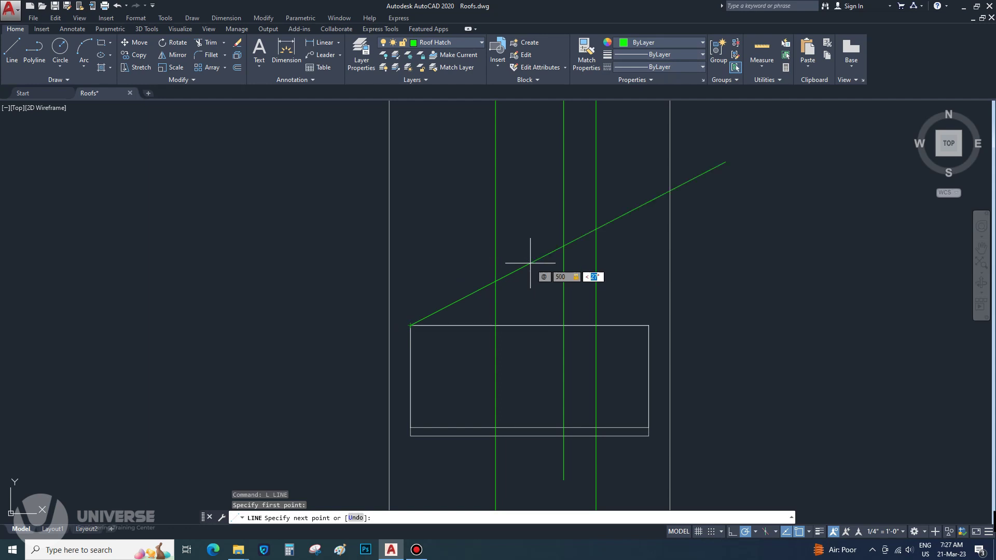
text(27)
key(Return)
key(Escape)
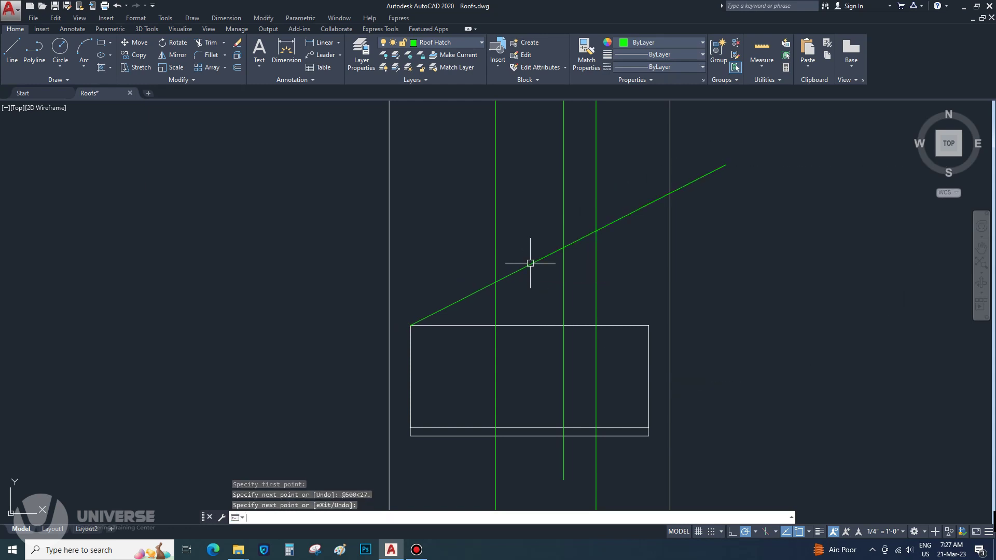
scroll(531, 263, down, 4)
key(Escape)
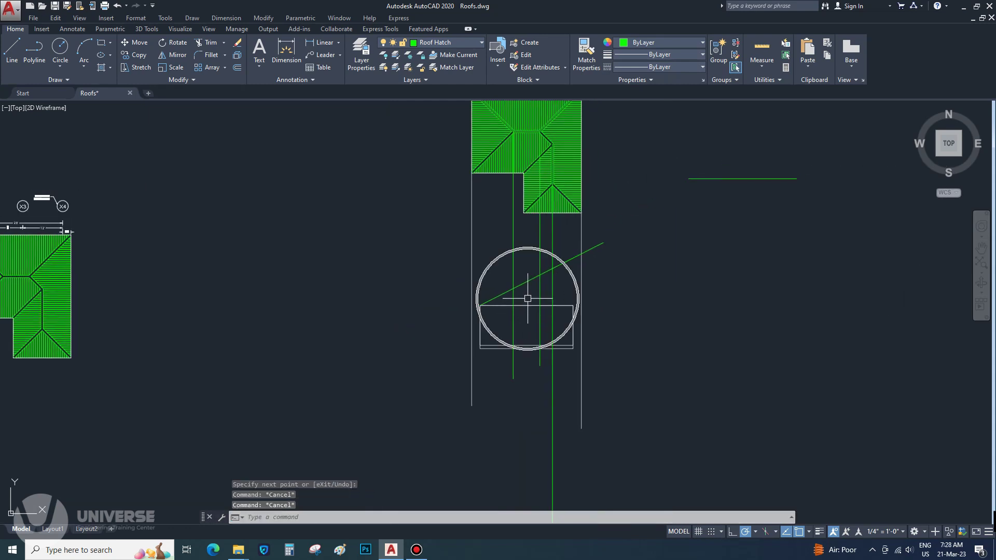
scroll(515, 312, up, 4)
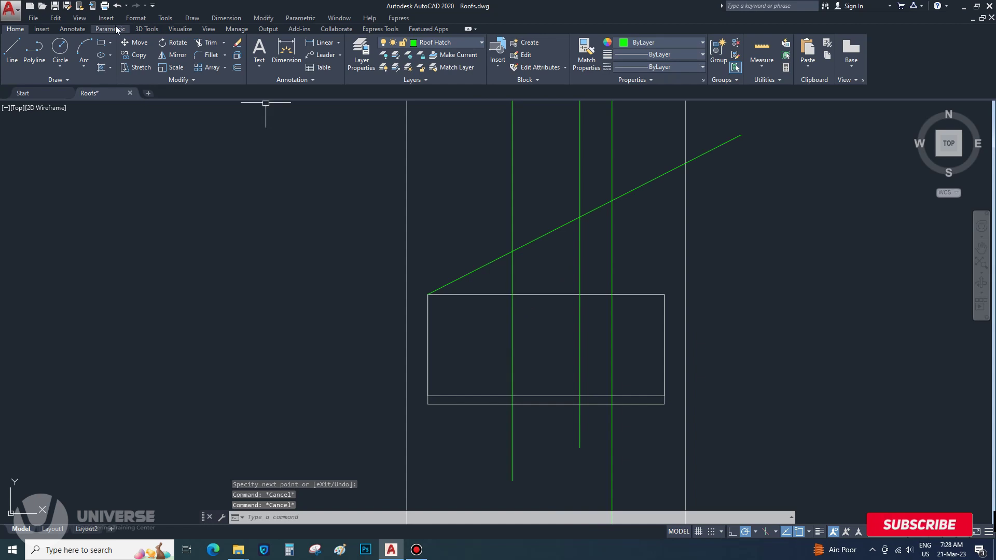
Add an angular dimension between the roof line and rectangle top, confirming 27°.
click(73, 29)
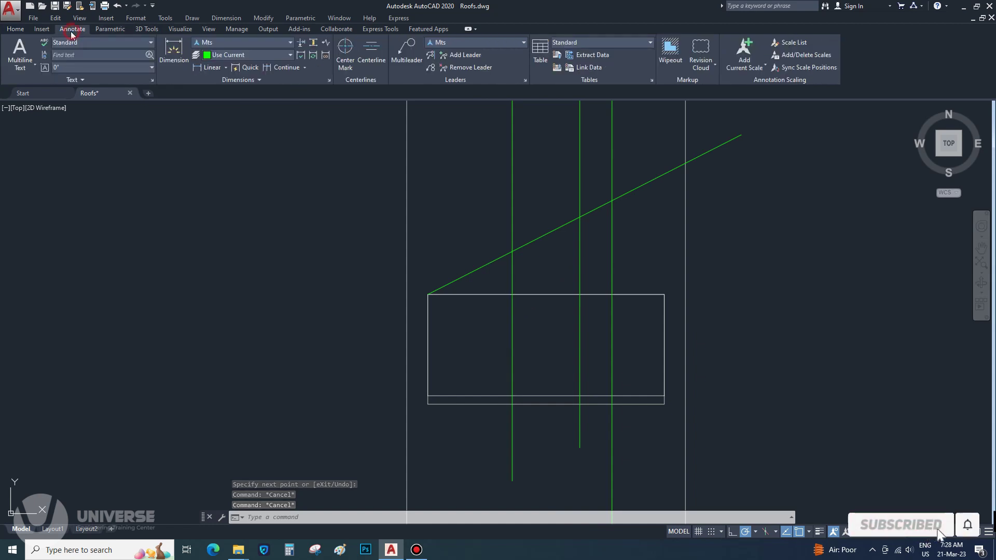
click(226, 67)
click(213, 127)
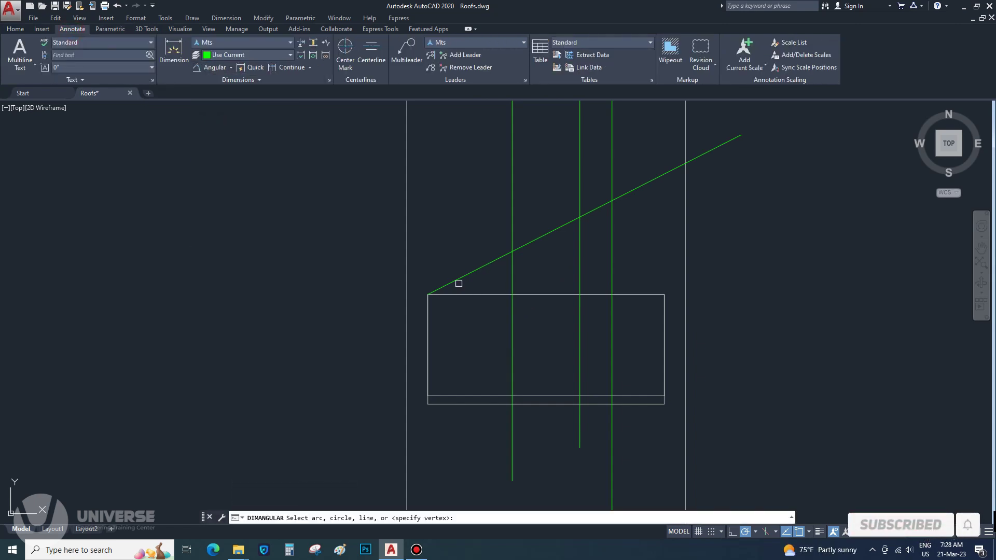
click(459, 283)
scroll(459, 291, up, 4)
click(456, 295)
click(499, 282)
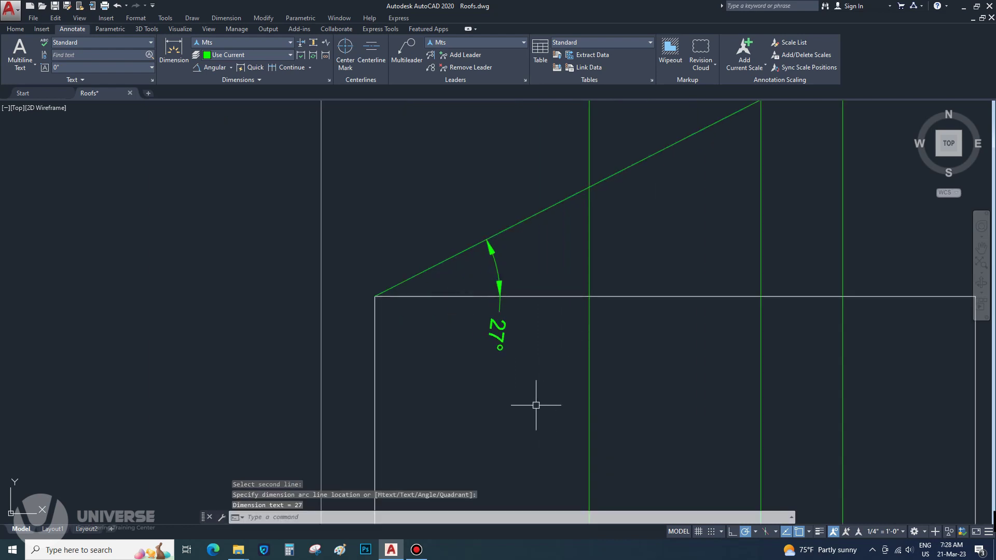
scroll(545, 395, down, 3)
Erase the temporary 27° angle dimension.
mouse_move(527, 389)
middle_down()
mouse_move(510, 371)
mouse_move(466, 365)
middle_up()
click(508, 345)
key(e)
key(Return)
key(Escape)
key(Escape)
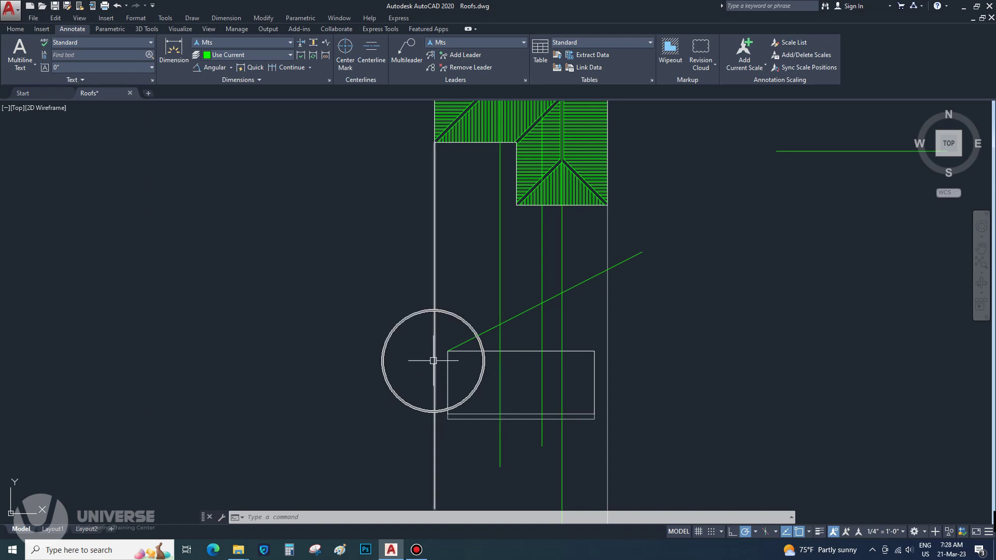
key(Escape)
key(Escape)
key(Escape)
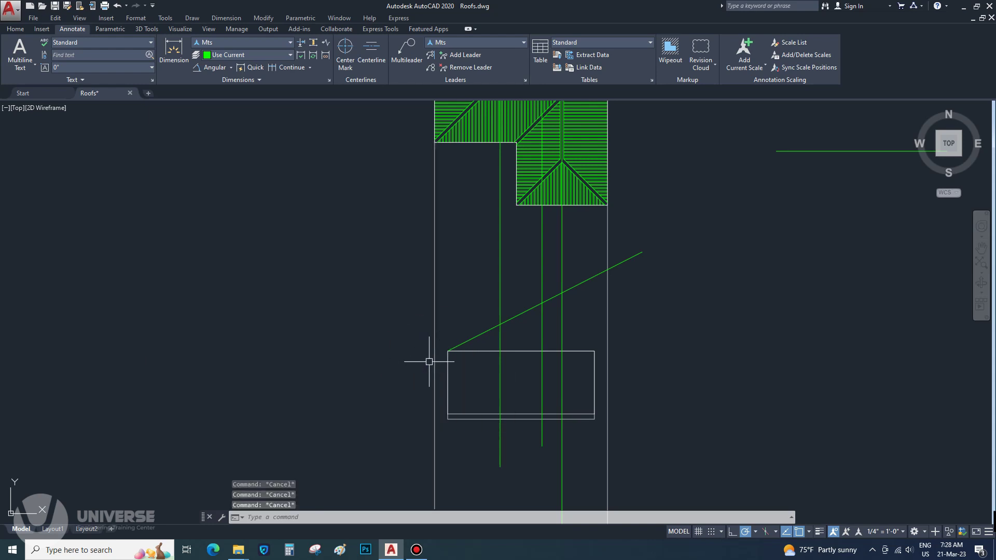
Extend the roof slope line left to the vertical boundary line.
scroll(438, 367, up, 2)
text(ex)
key(Return)
click(432, 368)
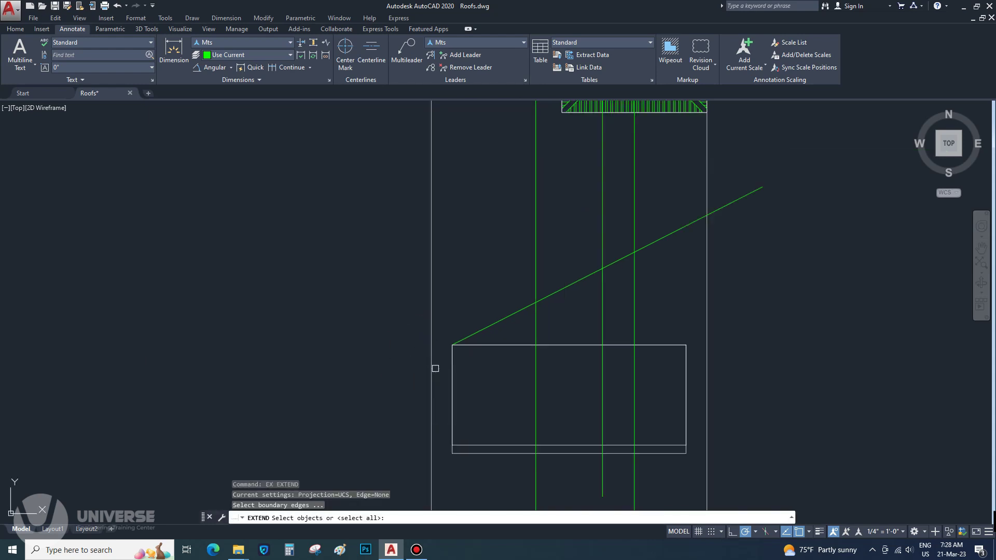
key(Return)
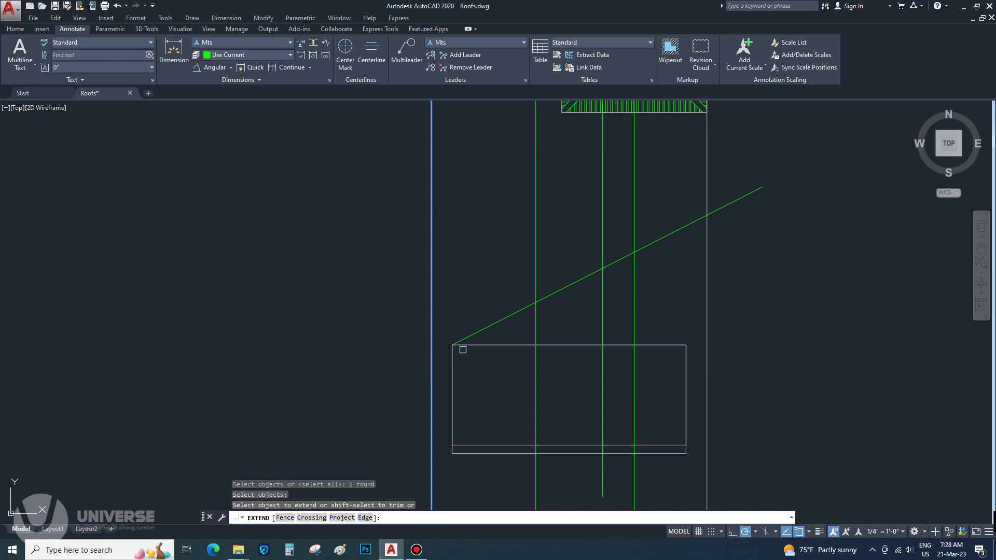
click(467, 338)
key(Escape)
key(Escape)
scroll(469, 389, down, 2)
mouse_move(469, 389)
middle_down()
mouse_move(439, 381)
mouse_move(455, 378)
middle_up()
scroll(456, 378, down, 2)
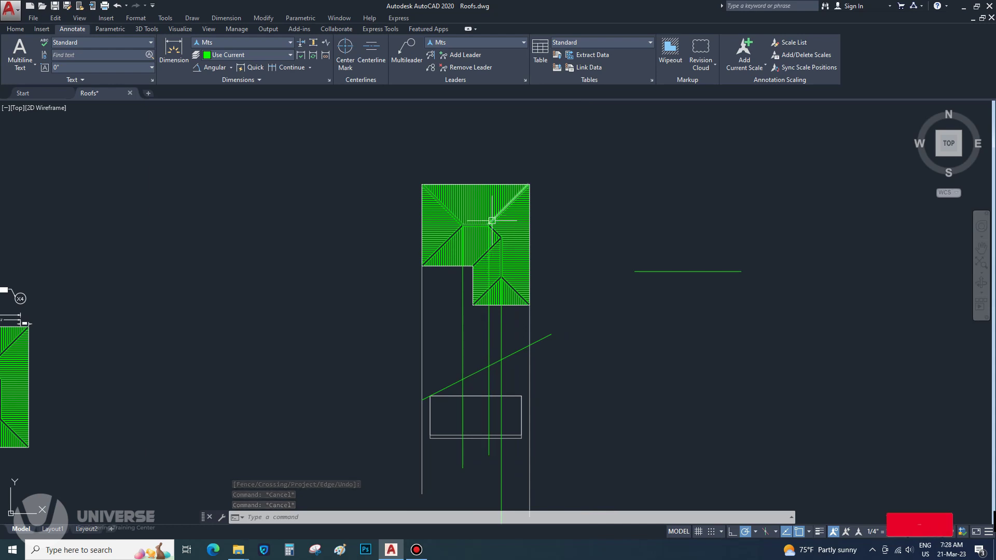
Draw a horizontal line on the roof slope ending at the green guide line.
click(488, 420)
scroll(474, 390, up, 4)
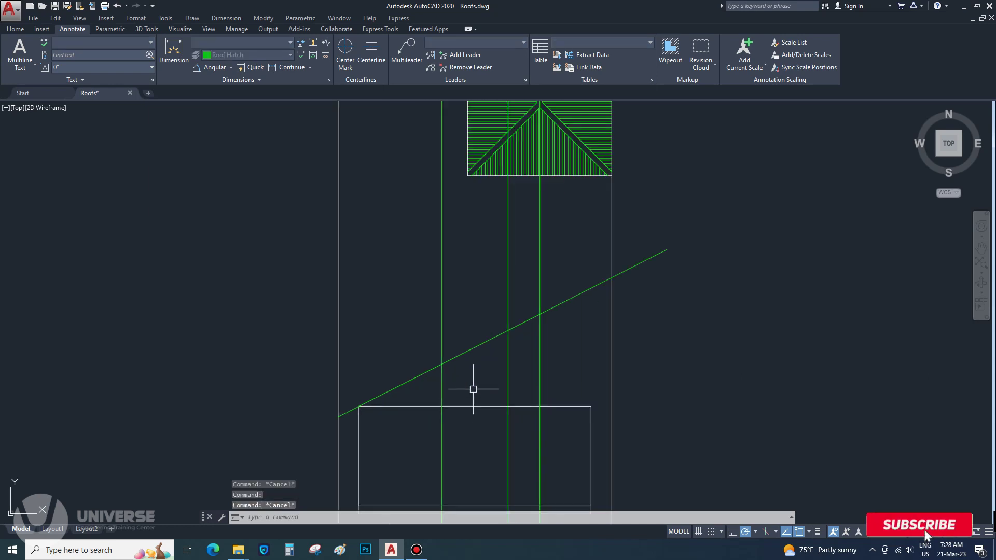
text(l)
key(Return)
click(431, 364)
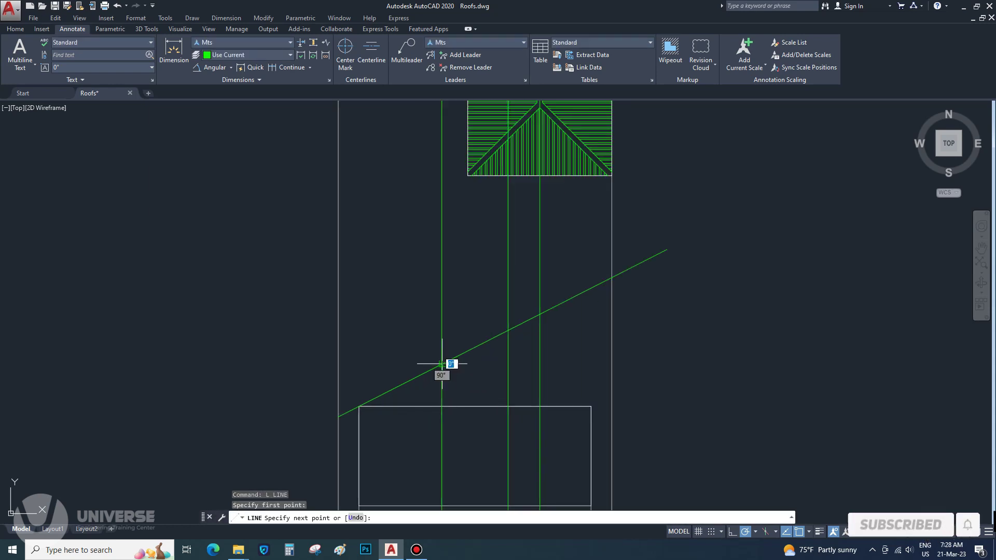
click(508, 364)
key(Escape)
Trim off the roof line portion beyond the vertical line.
key(Escape)
key(Escape)
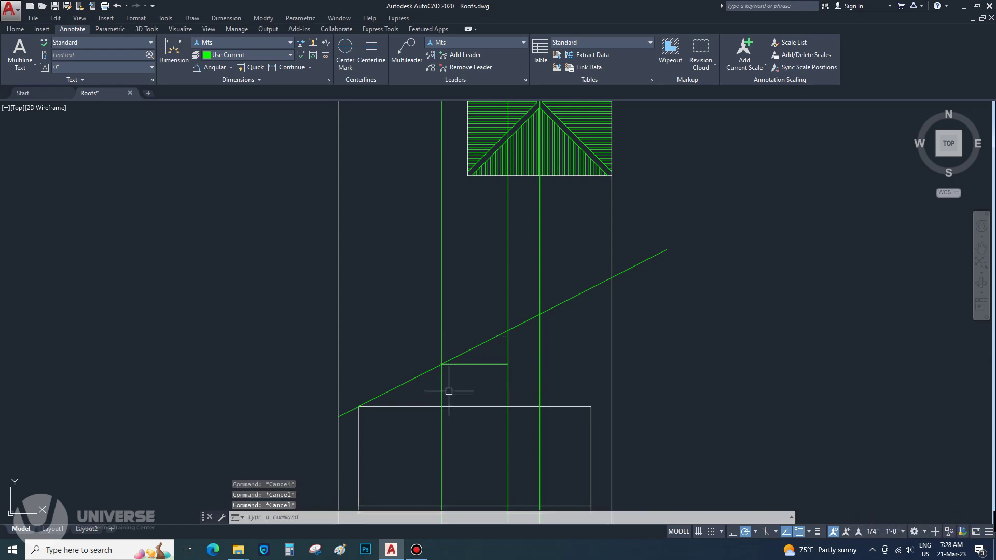
text(tr)
key(Return)
key(Return)
click(460, 354)
scroll(533, 366, down, 4)
key(Escape)
key(Escape)
middle_drag(533, 366, 527, 372)
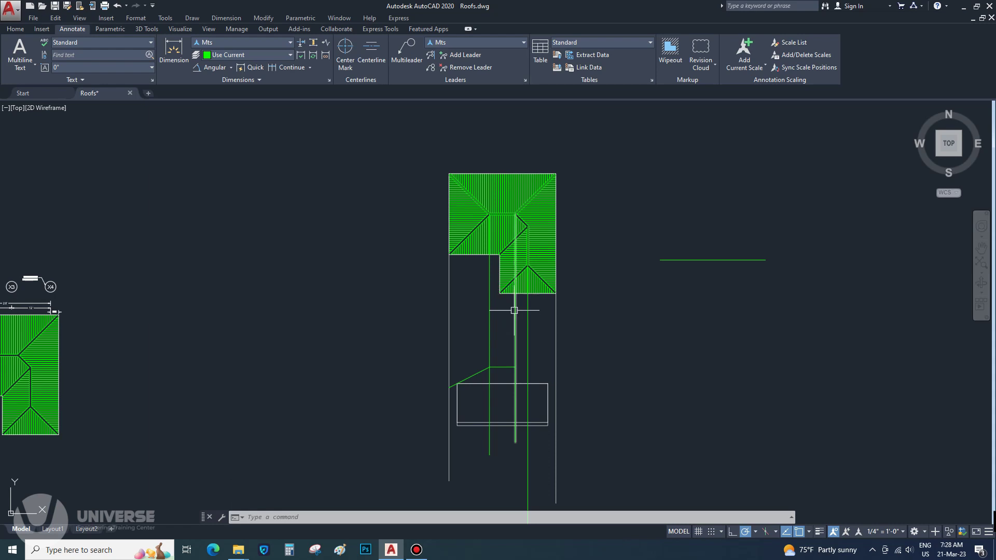
scroll(514, 310, up, 2)
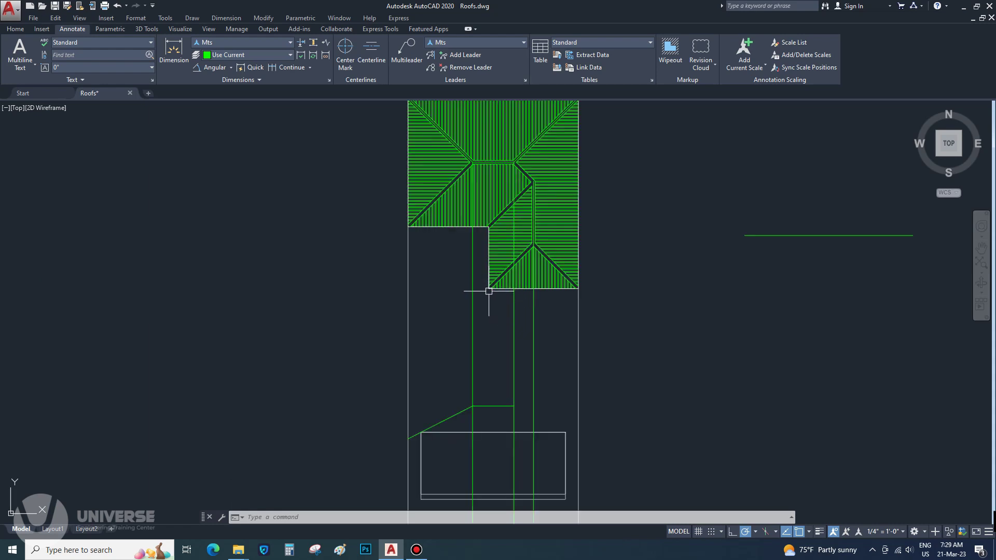
key(Escape)
key(Escape)
key(Escape)
scroll(496, 312, up, 4)
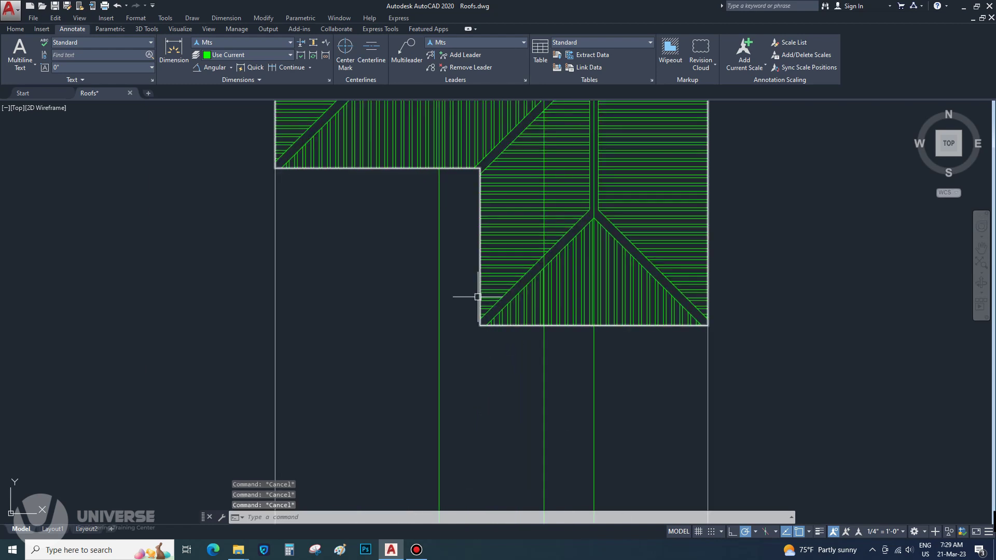
Draw a projection line from the roof plan down toward the elevation.
text(l)
key(Return)
click(480, 325)
scroll(451, 337, down, 5)
scroll(467, 260, down, 2)
click(489, 395)
key(Escape)
key(Escape)
key(Return)
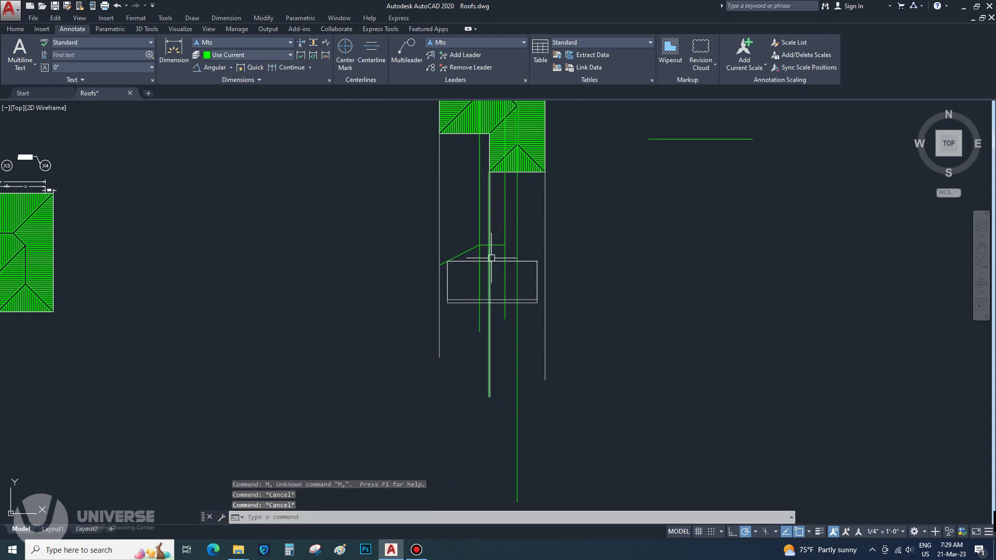
Move the vertical green guide line sideways by 2'6".
key(Return)
click(489, 238)
key(Return)
scroll(499, 226, up, 2)
click(601, 237)
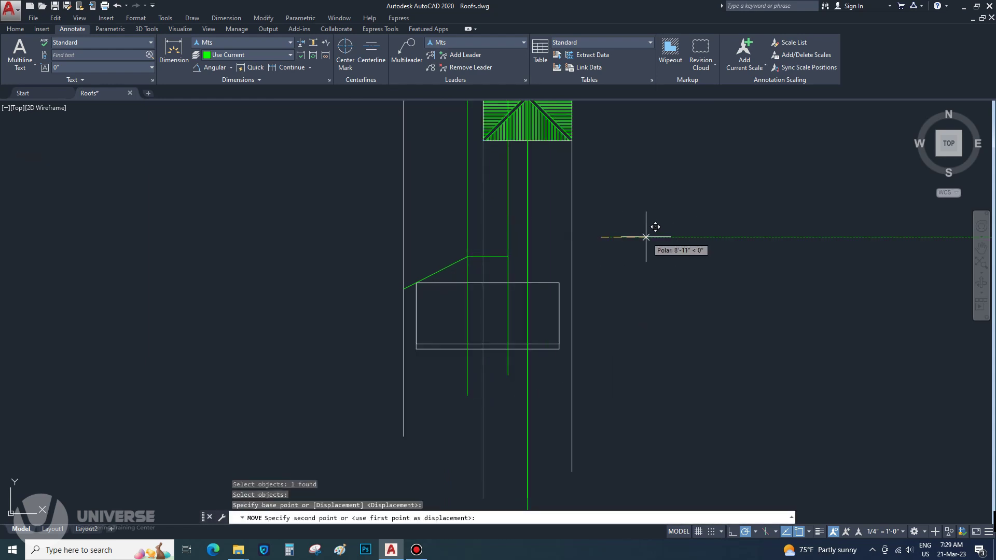
text(2'6)
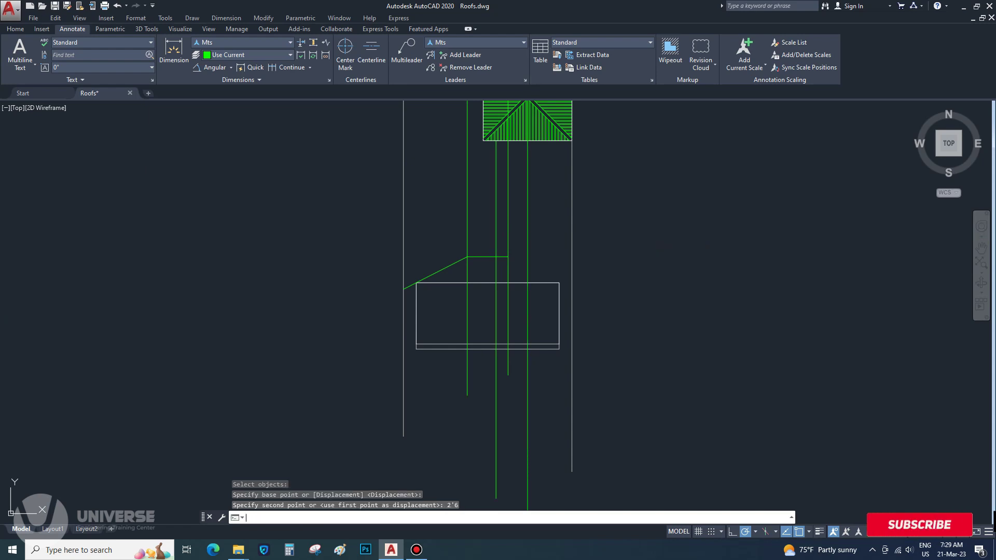
key(Return)
key(Escape)
key(Escape)
Pan to the roof plan and pick points on its lines.
middle_drag(627, 252, 609, 291)
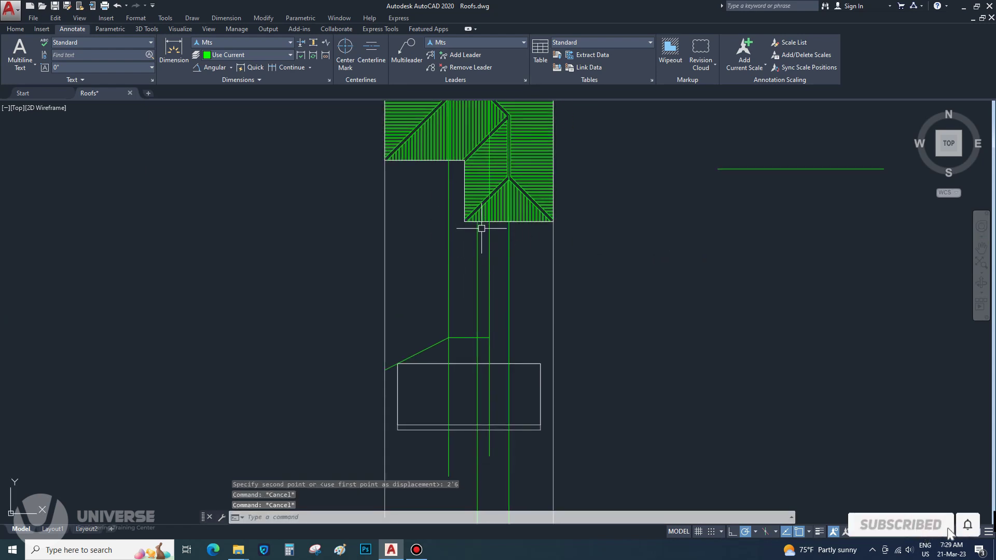
click(539, 370)
click(472, 372)
click(558, 437)
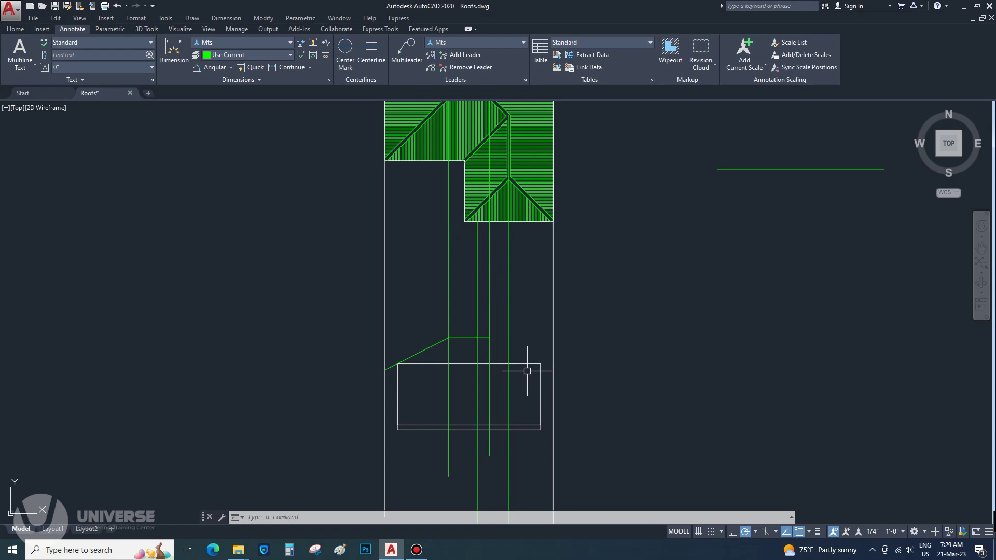
Copy the left sloped roof line to the right of the elevation.
middle_drag(527, 370, 566, 356)
text(c)
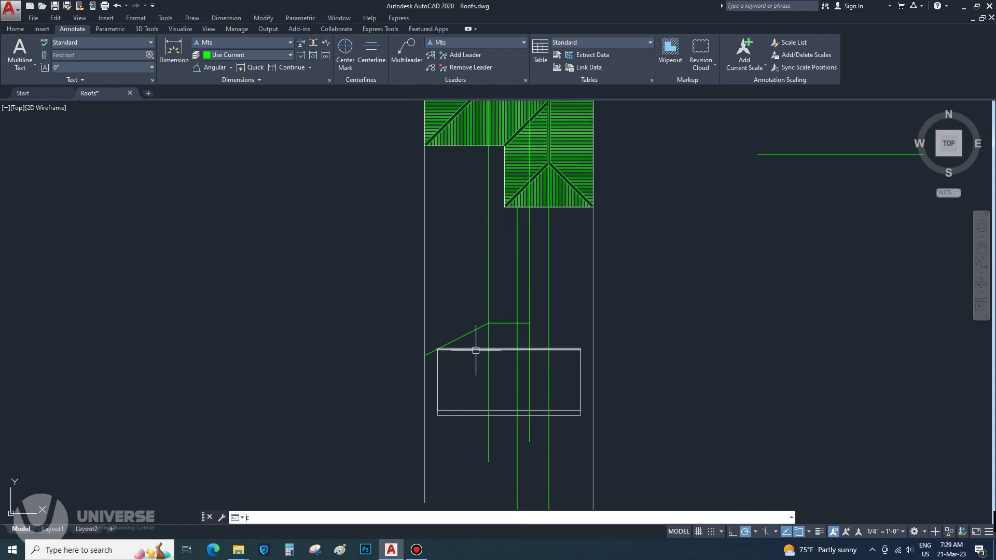
key(Return)
click(467, 334)
key(Return)
click(466, 314)
click(656, 310)
key(Escape)
Mirror the copied slope line about a vertical axis, keeping the original.
middle_drag(627, 333, 581, 364)
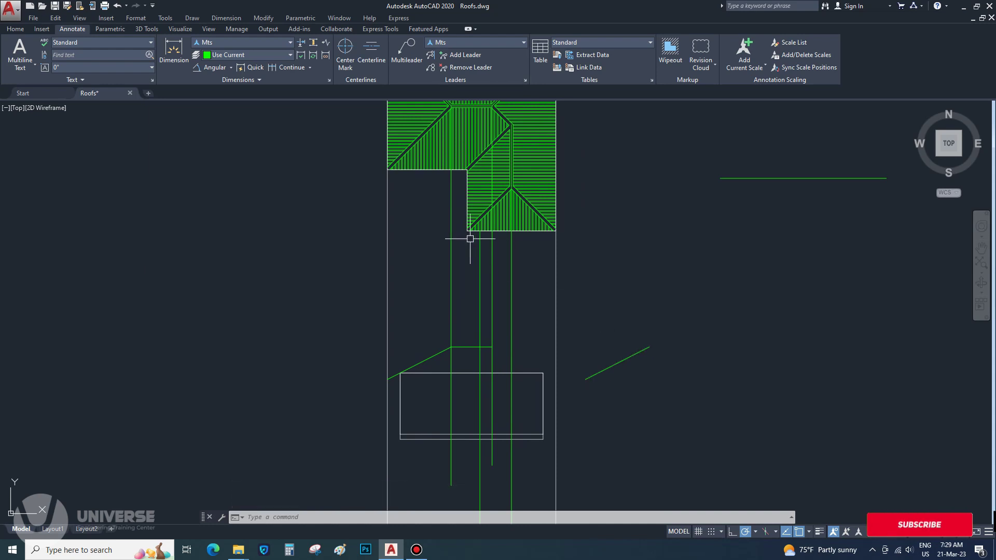
middle_drag(471, 207, 467, 274)
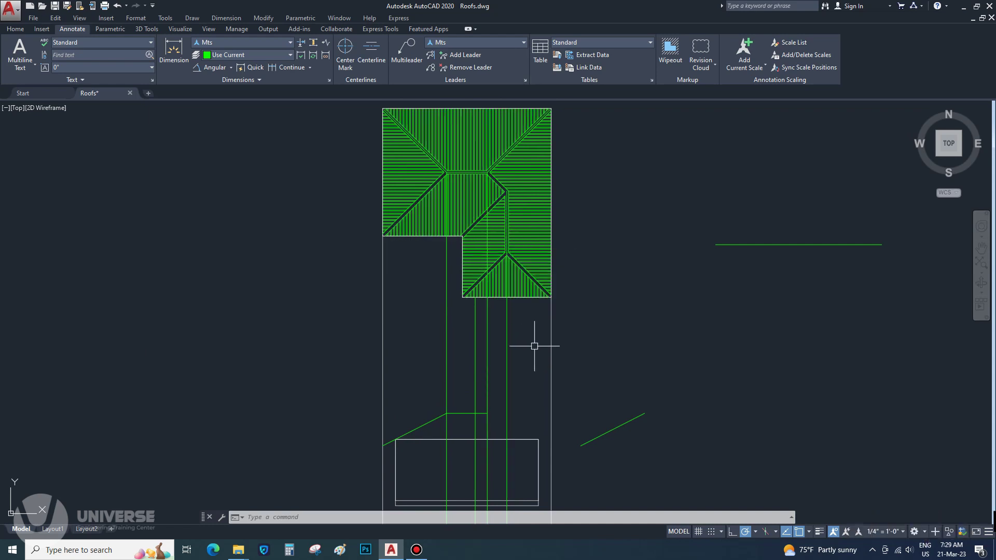
middle_drag(534, 346, 528, 333)
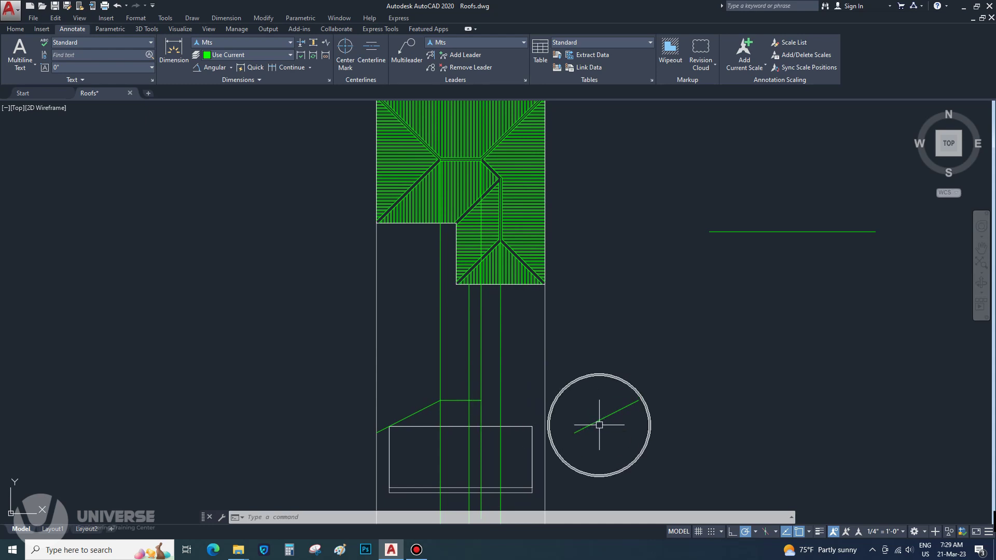
middle_drag(600, 422, 574, 396)
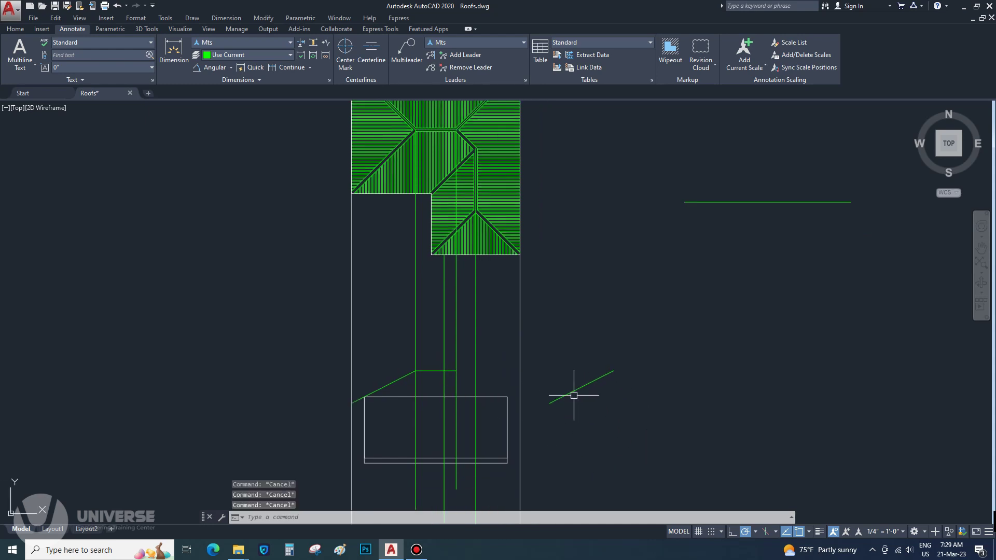
text(mi)
key(Return)
drag(586, 405, 550, 363)
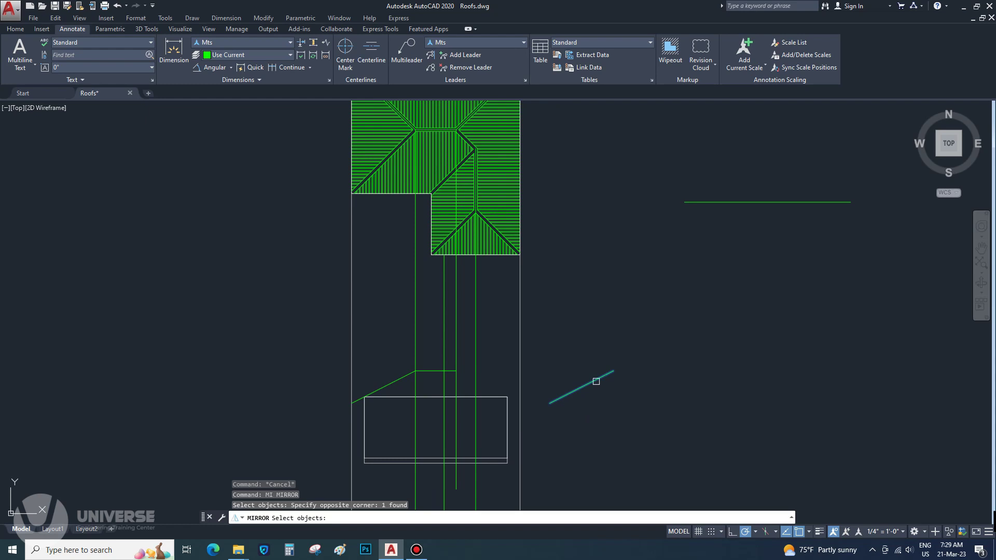
middle_drag(601, 383, 587, 378)
key(Return)
click(591, 378)
click(595, 318)
key(Return)
key(Escape)
key(Escape)
Move the mirrored slope line so its end sits on the rectangle's top-right corner.
key(Return)
drag(629, 345, 666, 402)
key(Return)
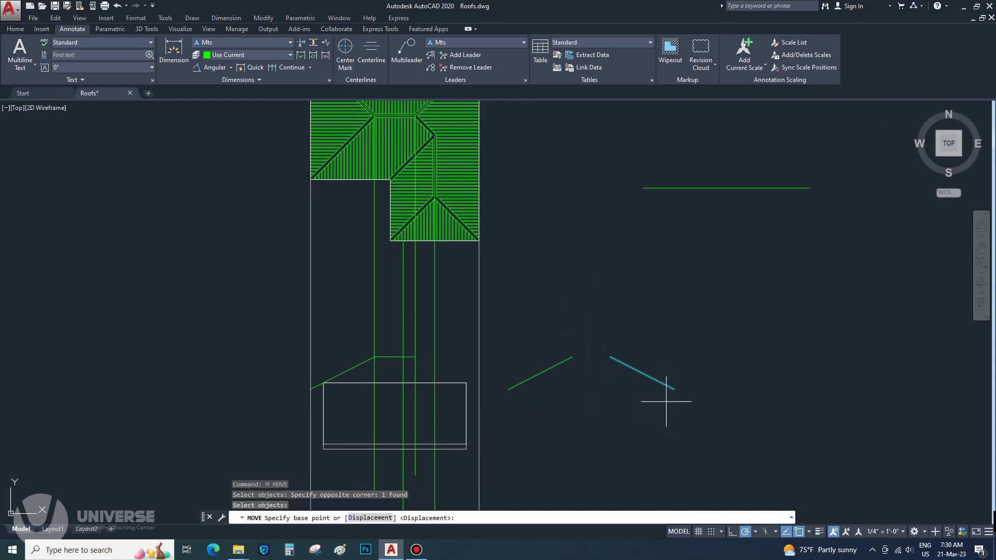
click(674, 390)
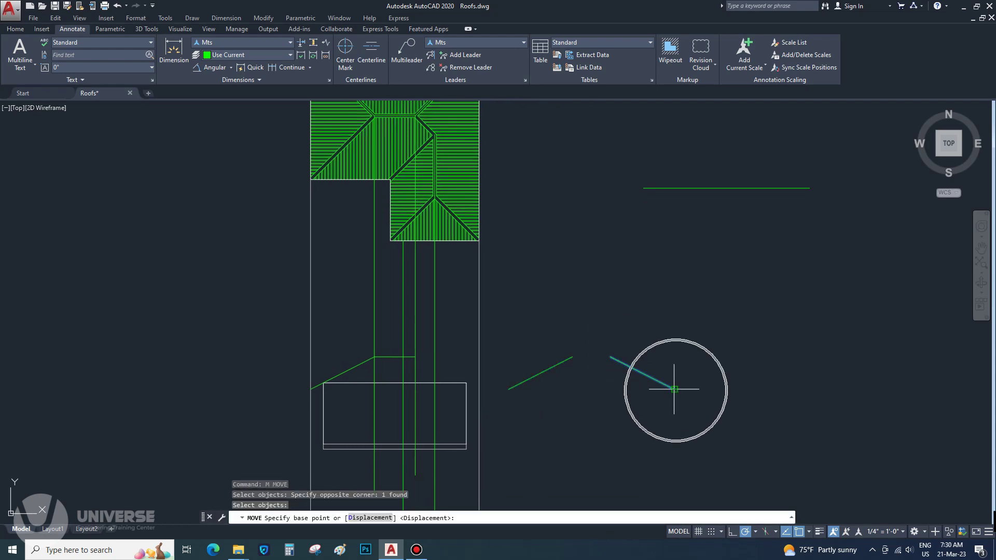
click(475, 383)
Erase the leftover copied slope line.
click(596, 391)
click(511, 293)
text(e)
key(Return)
middle_drag(523, 390, 556, 363)
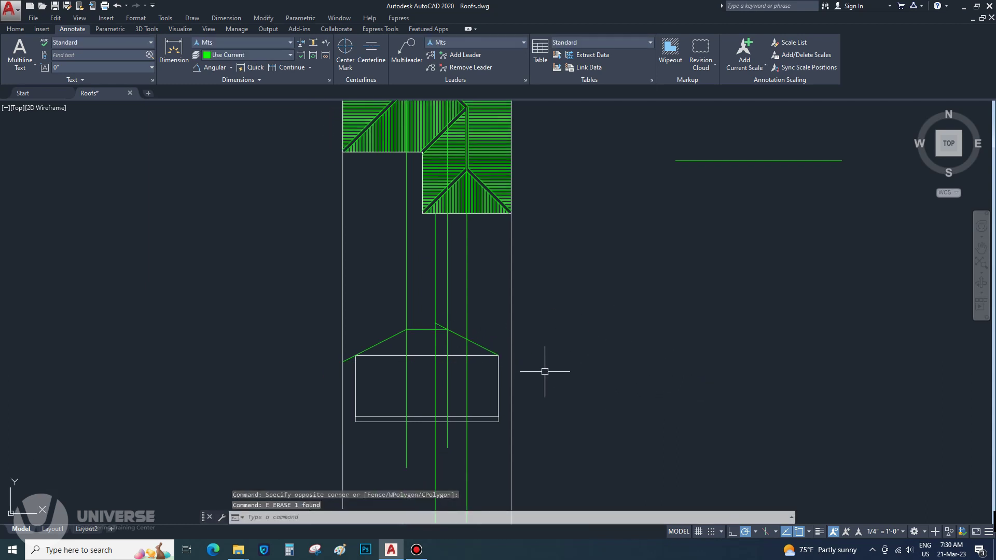
click(510, 363)
key(Escape)
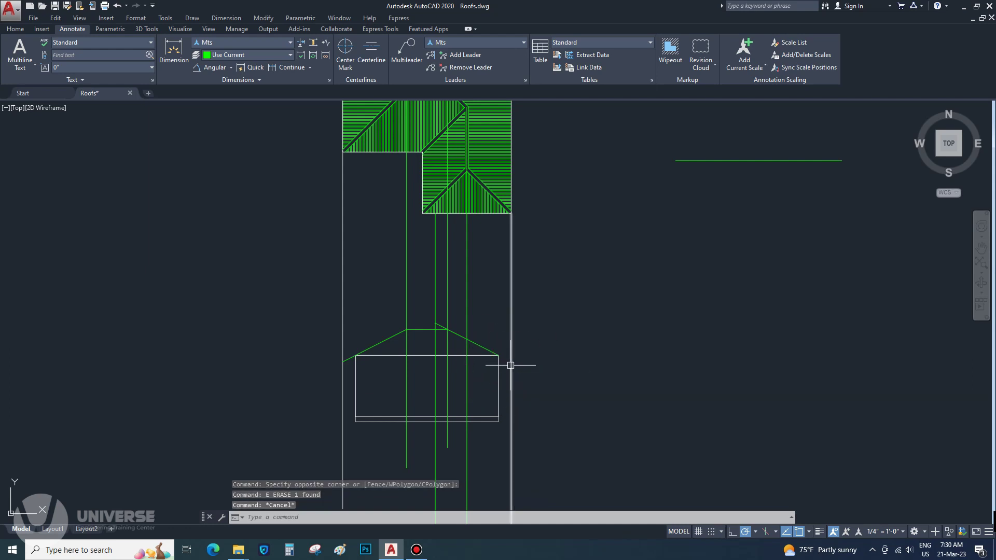
Extend the right roof slope to the right vertical line.
text(ex)
key(Return)
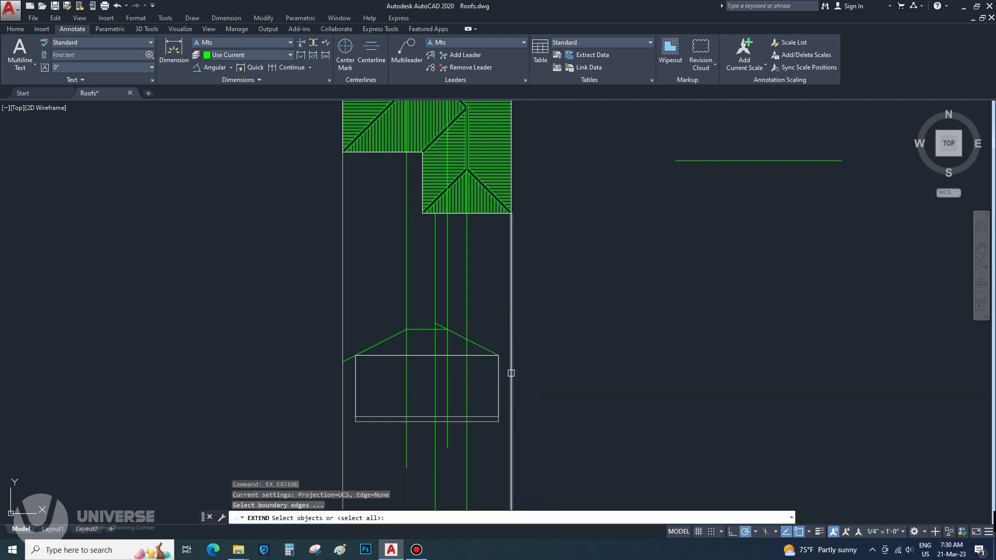
click(511, 373)
key(Return)
click(489, 351)
key(Escape)
key(Escape)
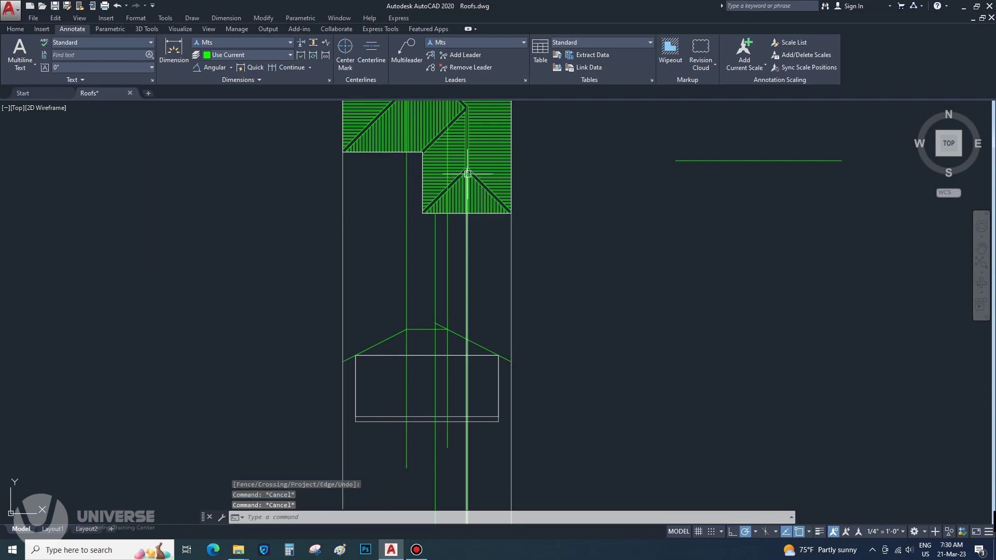
Trim off the overshooting end of the roof line.
text(tr)
key(Return)
key(Return)
click(460, 335)
key(Escape)
key(Escape)
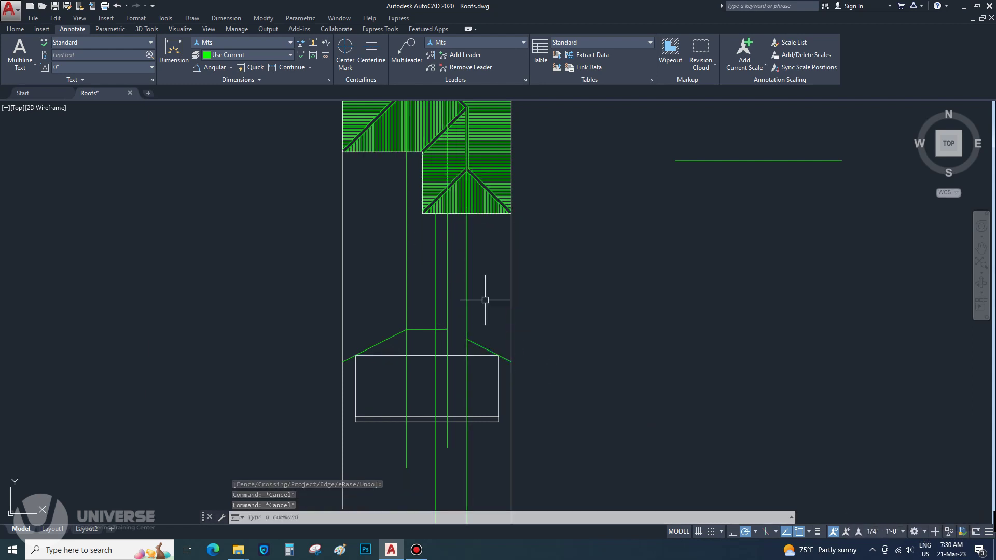
key(Escape)
Select the right roof slope line for mirroring with MI.
text(MI)
key(Return)
click(478, 347)
key(Return)
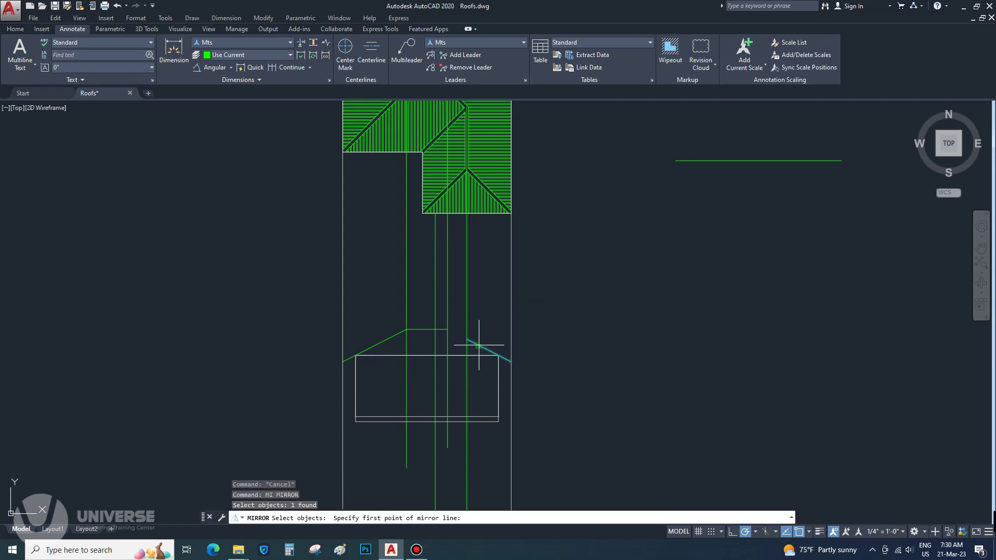
Mirror the right roof slope about an axis through the ridge.
scroll(479, 346, up, 2)
scroll(467, 350, up, 2)
click(467, 343)
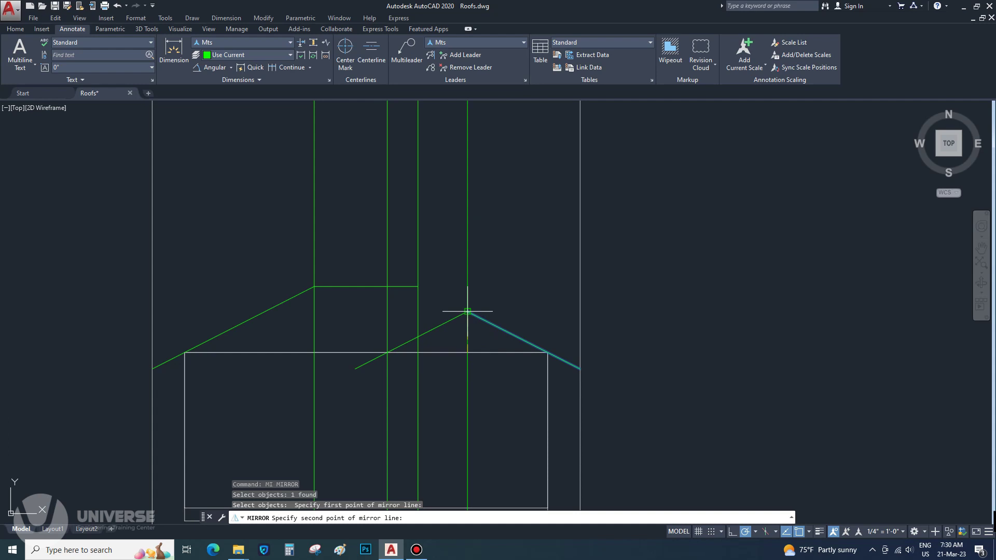
click(473, 348)
key(Escape)
key(Escape)
scroll(472, 345, down, 5)
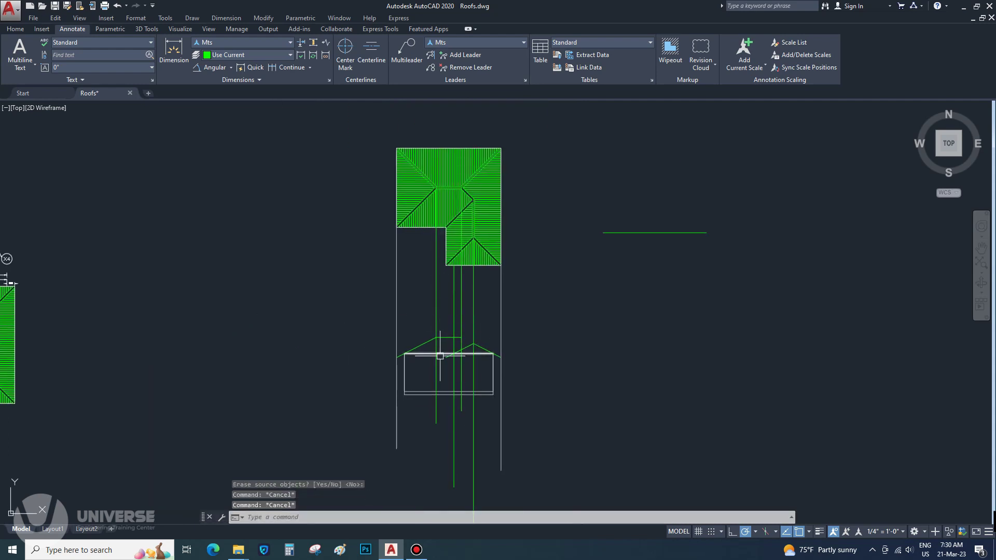
key(Escape)
Erase a stray vertical line below the roof plan.
key(Return)
click(445, 265)
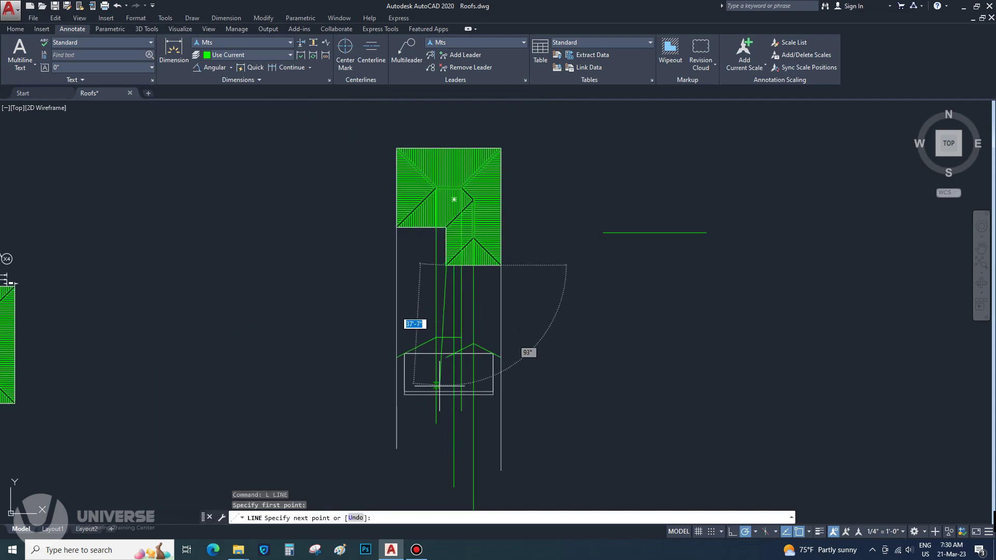
key(Escape)
key(Escape)
key(Escape)
scroll(445, 404, up, 3)
scroll(445, 363, up, 3)
scroll(445, 364, down, 2)
scroll(445, 387, down, 1)
click(432, 369)
text(e)
key(Return)
scroll(435, 374, down, 3)
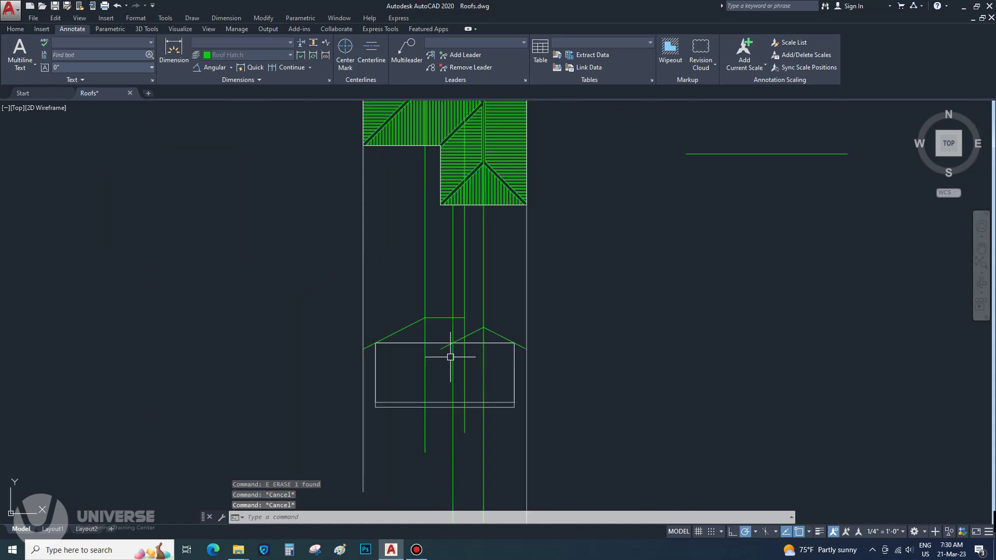
Draw a roof profile line across the elevation.
key(ctrl)
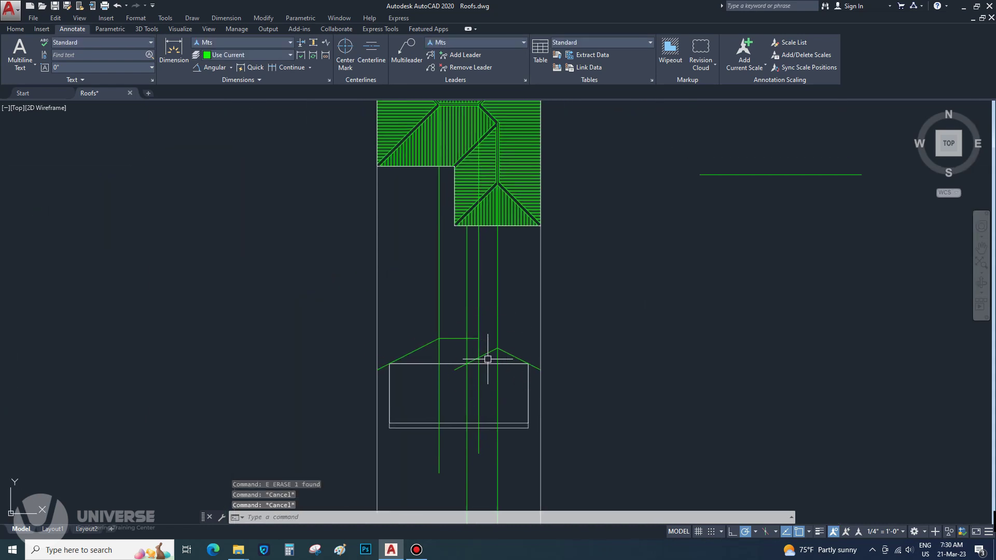
middle_drag(506, 222, 515, 434)
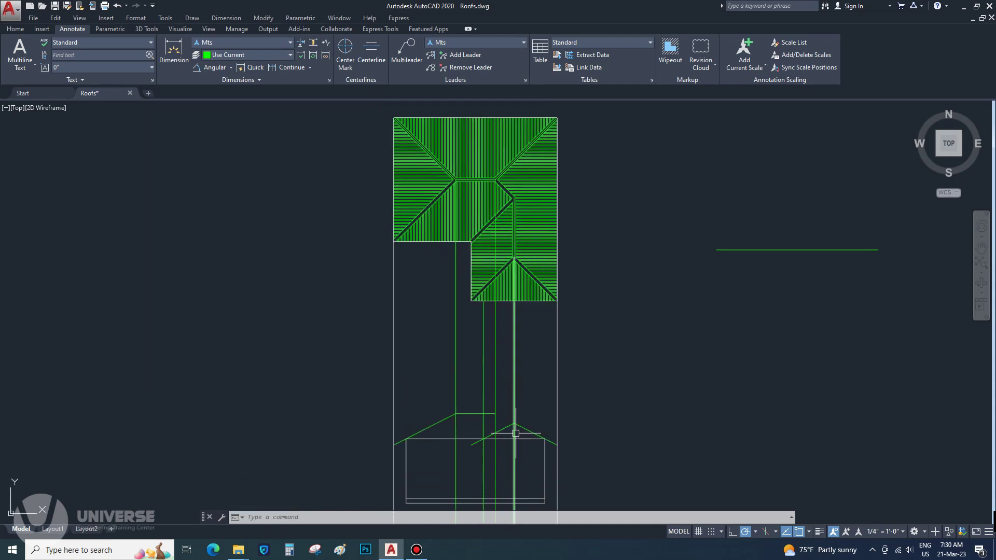
scroll(501, 398, down, 5)
scroll(501, 398, up, 5)
scroll(507, 377, up, 3)
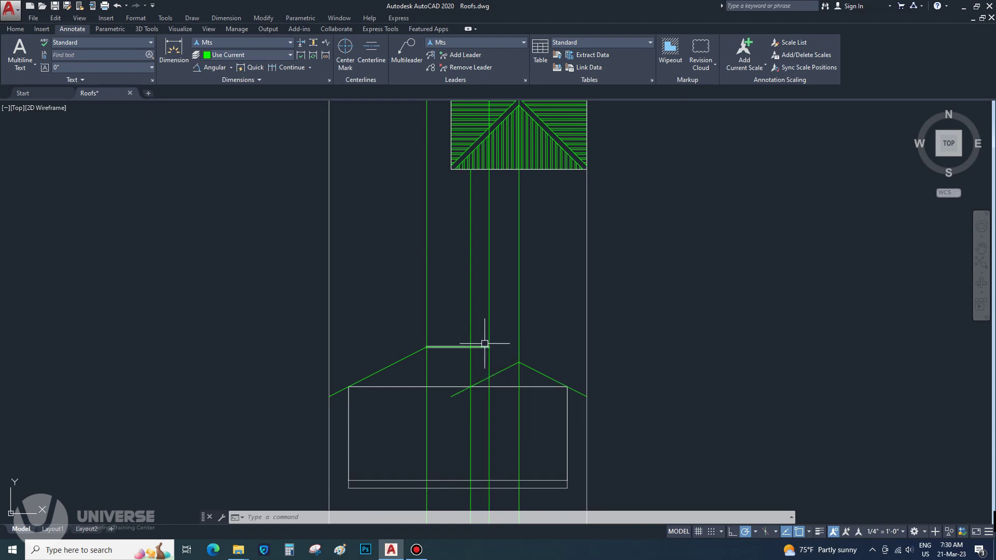
scroll(503, 390, down, 2)
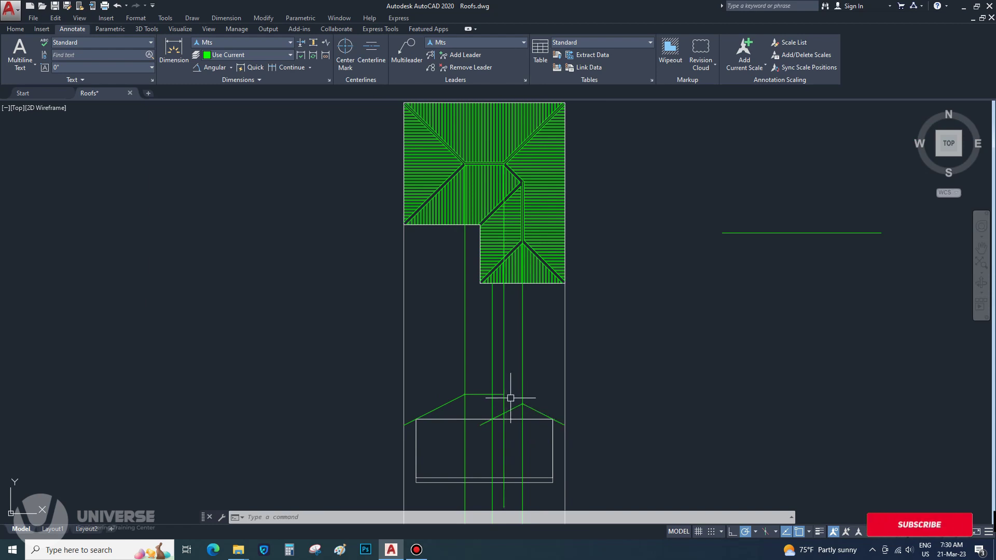
text(l)
key(Return)
scroll(506, 398, up, 3)
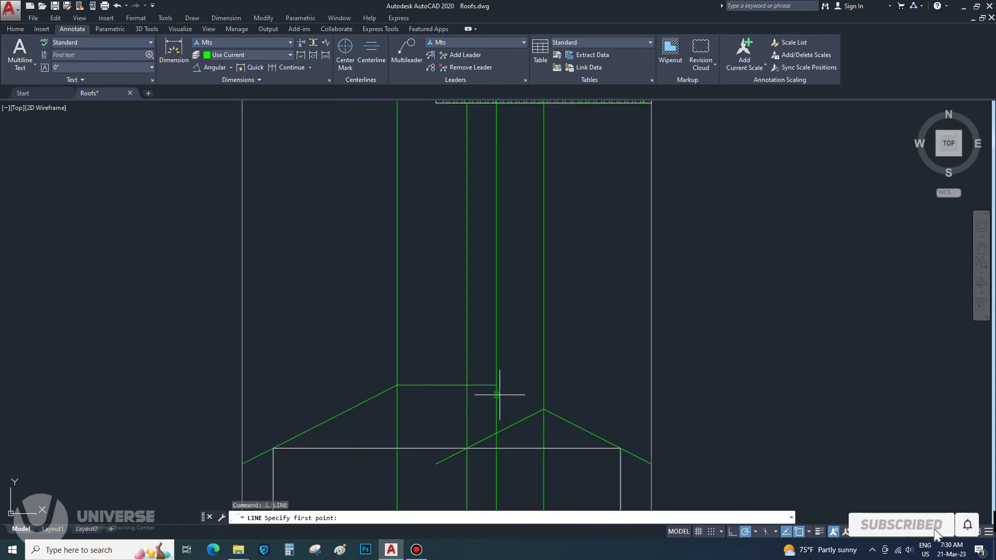
click(497, 386)
click(544, 410)
key(Return)
scroll(521, 394, down, 4)
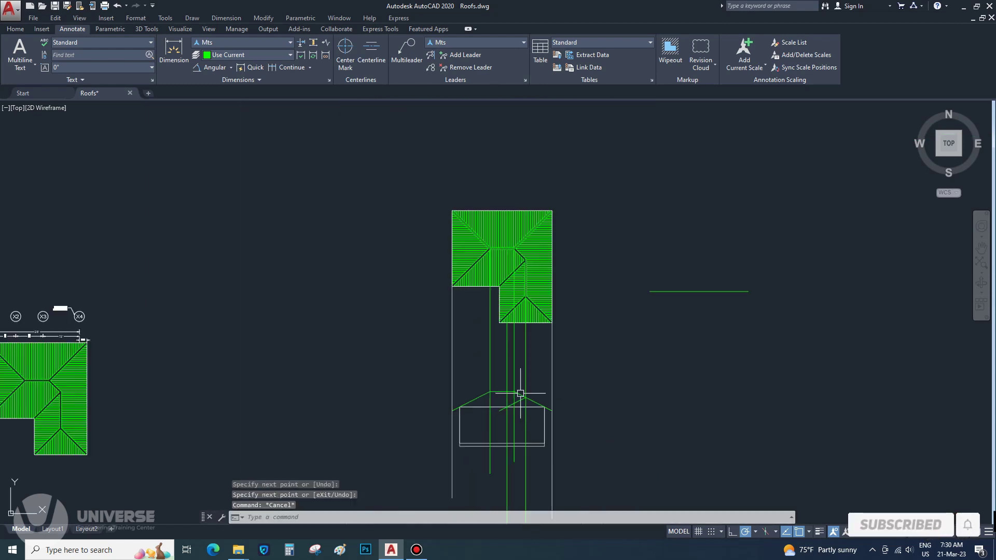
key(Escape)
key(Escape)
Window-select the six vertical projection lines.
middle_drag(520, 393, 526, 370)
middle_drag(560, 450, 537, 417)
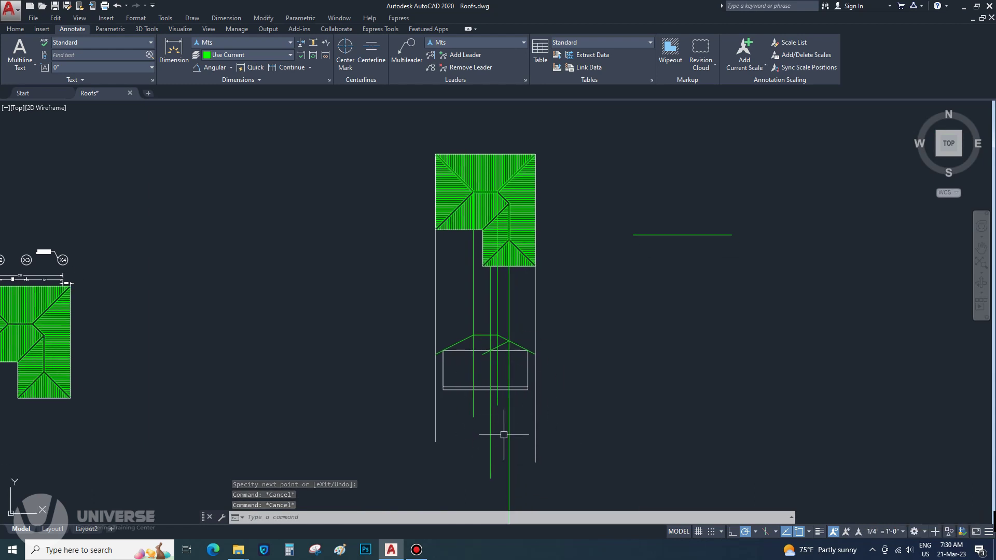
click(538, 306)
click(378, 285)
Erase the six selected vertical projection lines.
text(e)
key(Return)
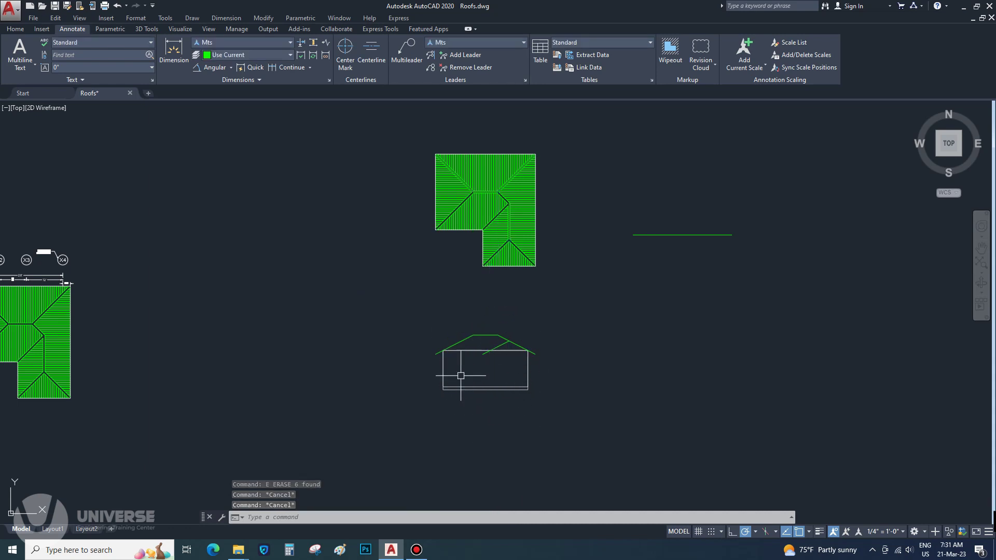
scroll(460, 366, up, 2)
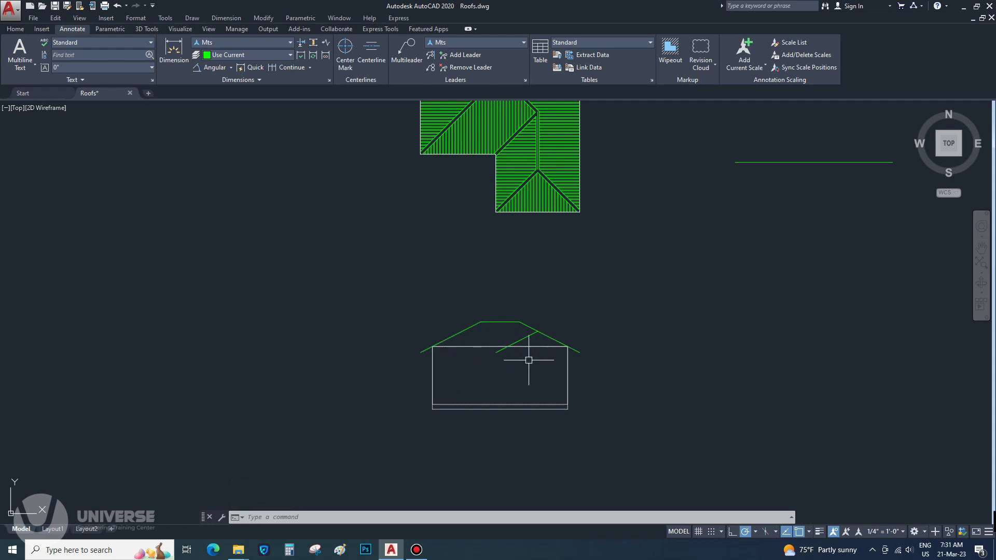
key(Escape)
key(Escape)
key(Escape)
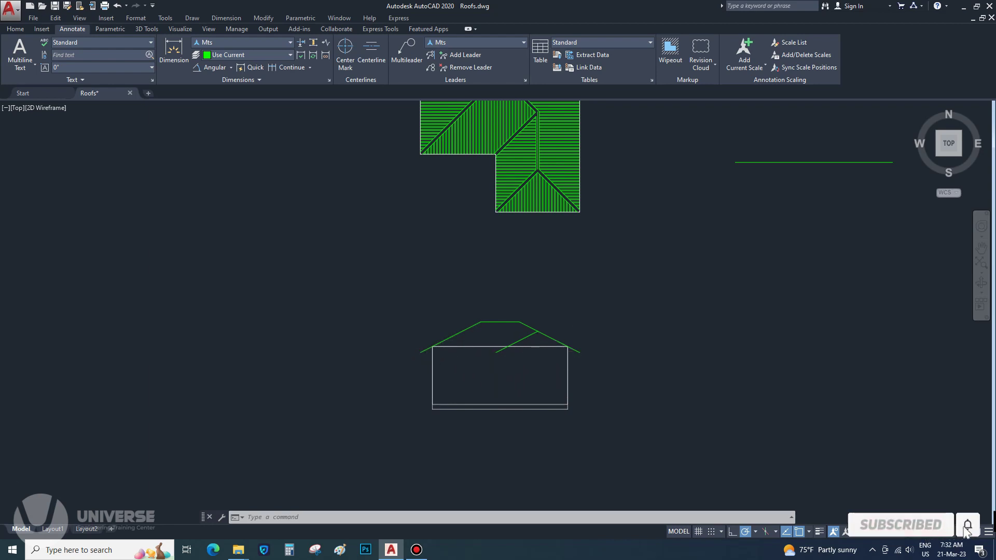
Start a rectangle and pan to empty space above the elevation.
scroll(491, 373, up, 4)
scroll(622, 337, down, 2)
key(Escape)
key(Escape)
key(Escape)
text(REC)
key(Return)
middle_drag(477, 247, 426, 265)
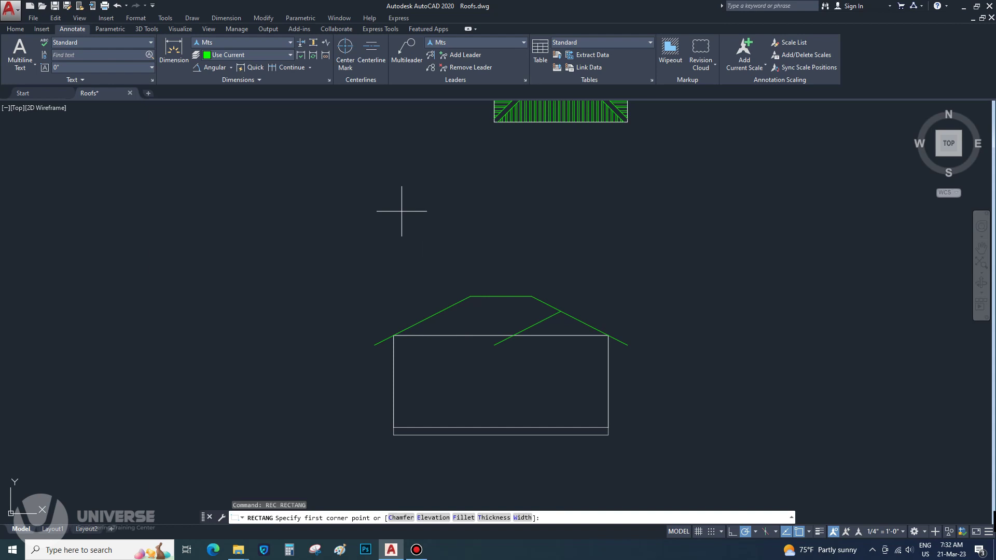
Make Eave Board the current layer.
key(Escape)
key(Escape)
key(Escape)
click(15, 30)
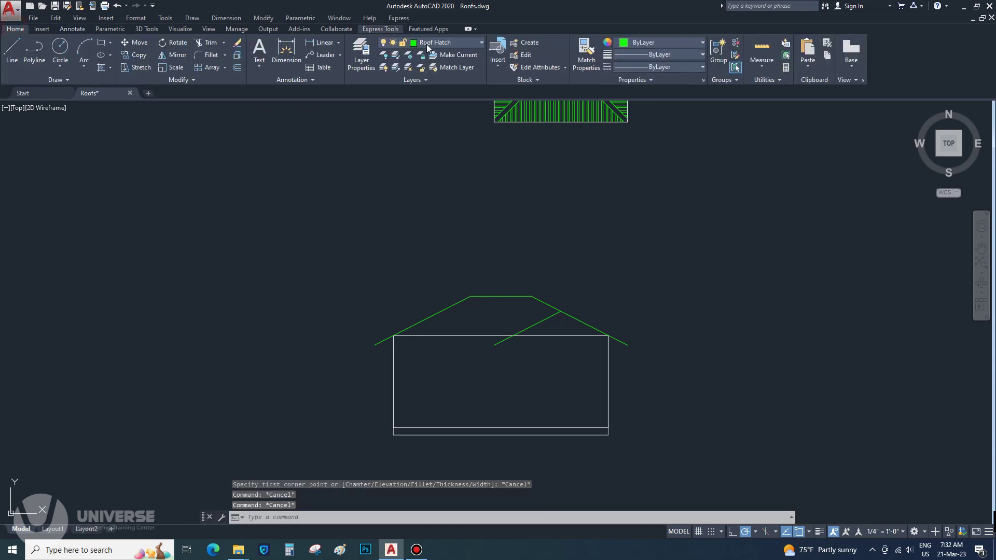
click(442, 44)
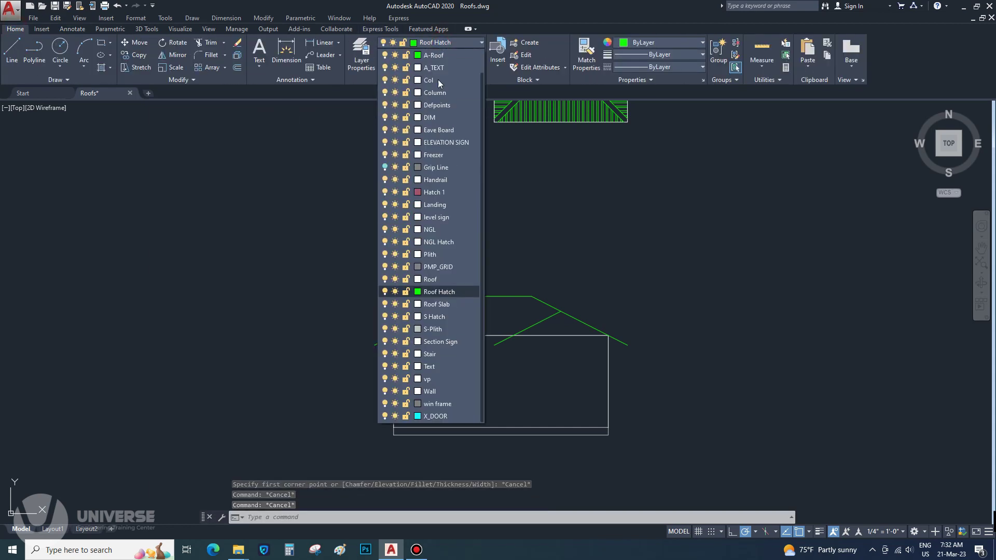
click(440, 131)
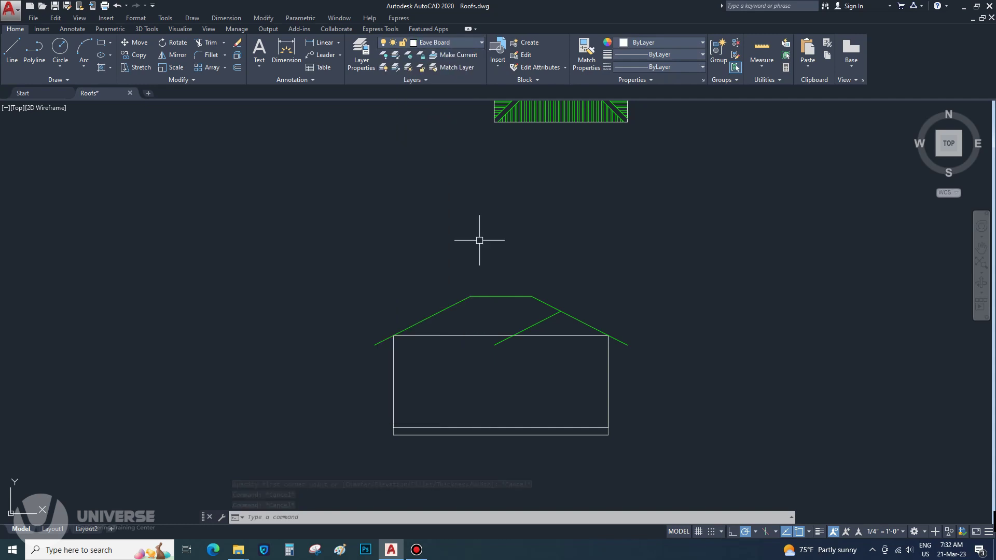
key(Escape)
Draw a trial thin rectangle above the elevation, then erase it.
text(REC)
key(Return)
click(348, 286)
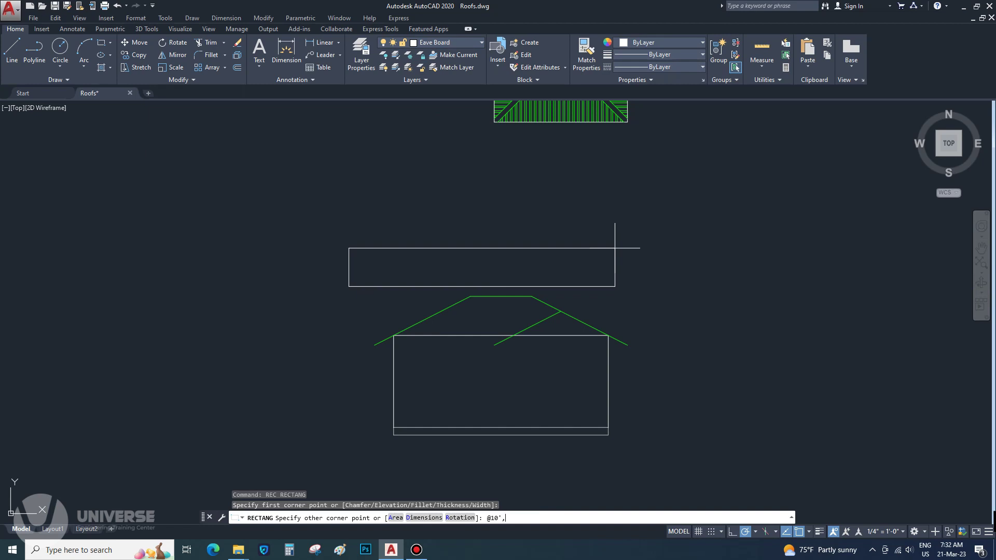
key(Return)
key(Escape)
key(Escape)
key(Escape)
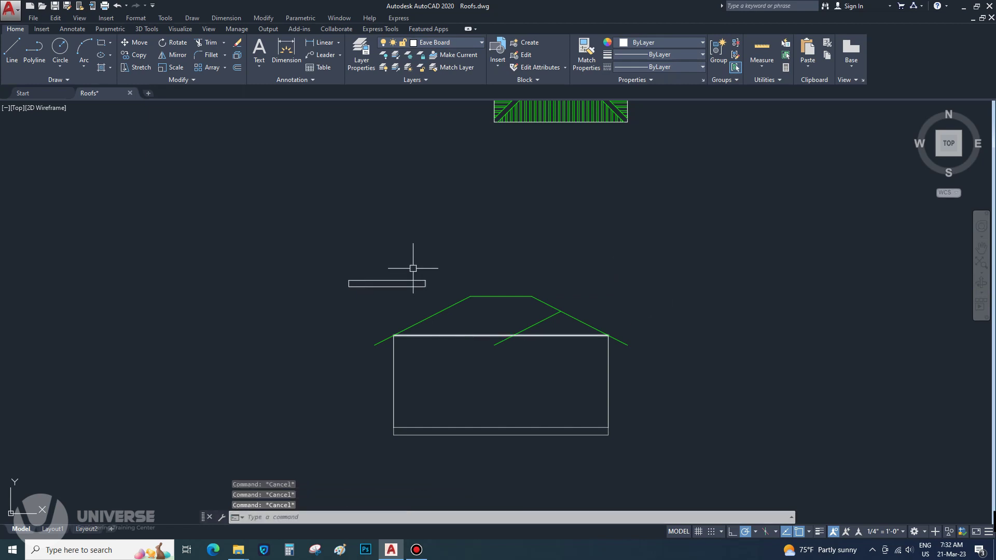
scroll(386, 294, up, 2)
middle_drag(386, 294, 417, 274)
click(436, 282)
click(403, 229)
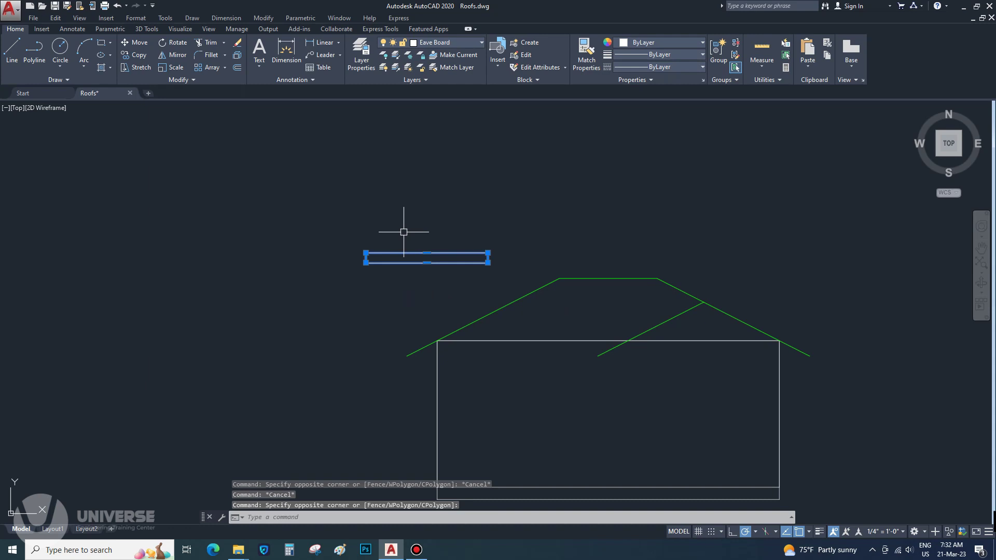
text(e)
key(Return)
text(rec)
key(Return)
click(397, 282)
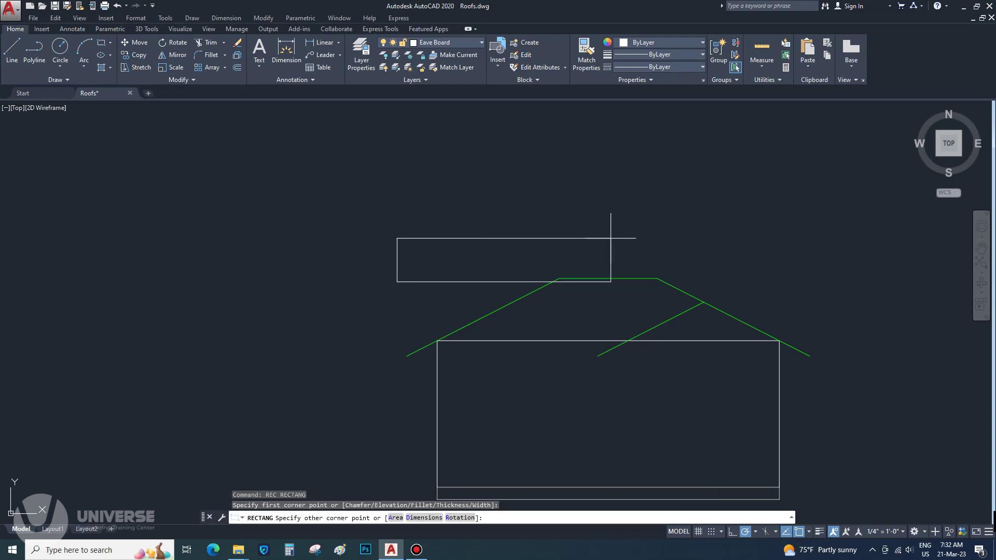
key(F8)
key(F8)
text(@10',)
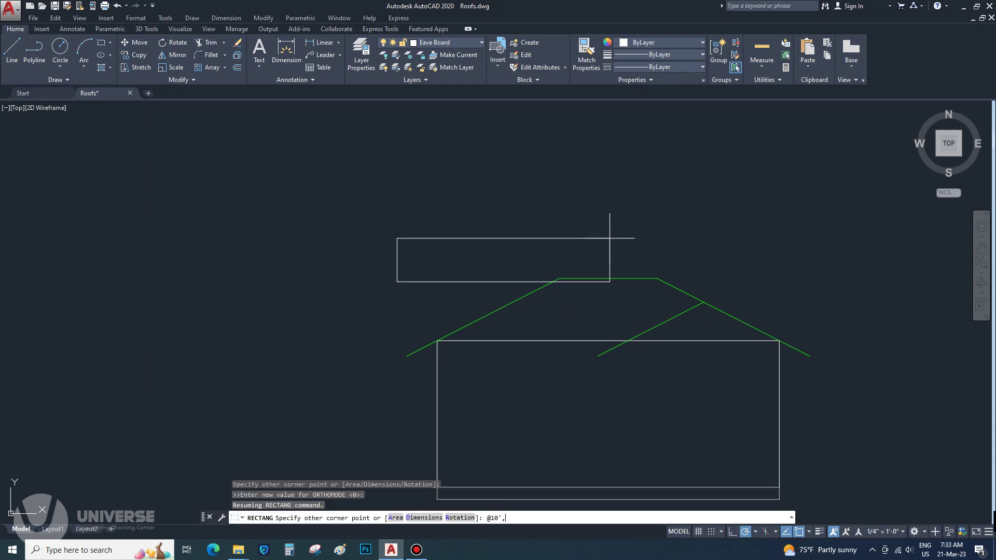
text(6)
key(Return)
Move the eave board to the wall's top-left corner.
text(m)
key(Return)
drag(472, 288, 408, 272)
key(Return)
scroll(416, 282, up, 4)
click(367, 262)
scroll(384, 259, down, 2)
click(390, 369)
scroll(395, 363, down, 4)
key(Return)
key(Escape)
key(Escape)
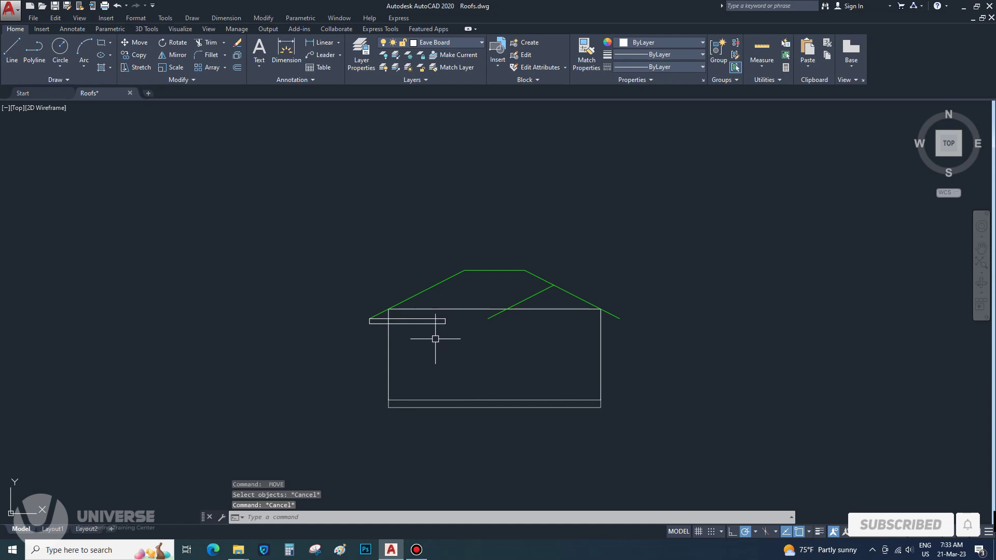
Start drawing a new line on the elevation.
text(l)
key(Return)
scroll(469, 327, up, 4)
Stretch the eave board's right end to a temporary guide line below the roof edge, then erase the guide.
click(512, 306)
click(515, 380)
key(Escape)
key(Escape)
click(406, 314)
scroll(407, 312, up, 4)
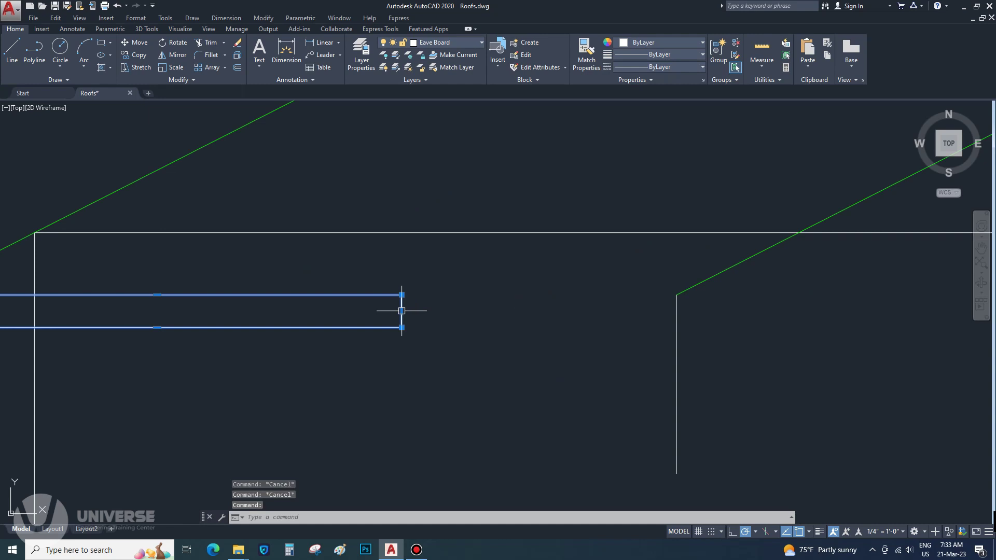
click(402, 311)
click(676, 311)
key(Escape)
scroll(573, 321, down, 2)
click(573, 320)
text(e)
key(Return)
scroll(529, 318, down, 5)
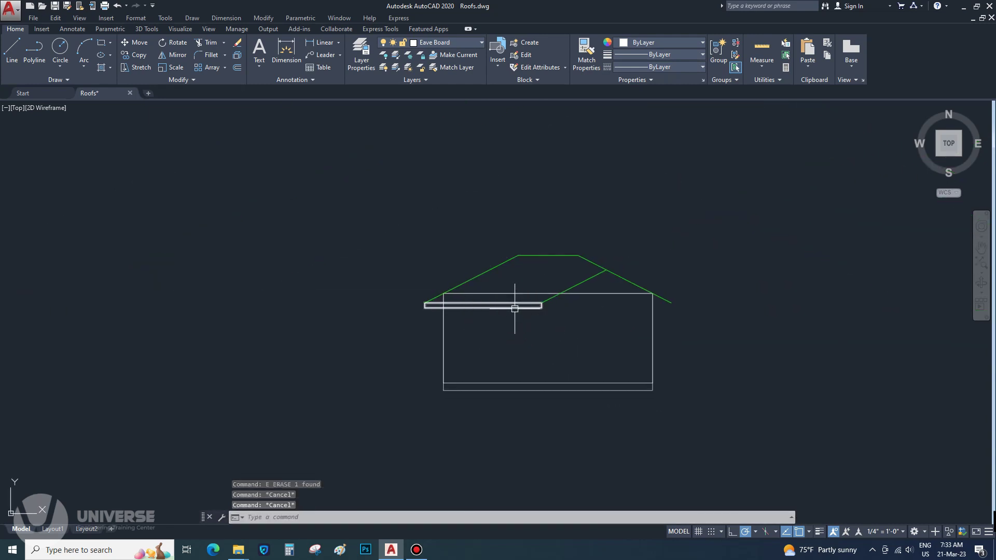
Copy the eave board end to end with the original.
text(co)
key(Return)
click(515, 308)
scroll(421, 309, up, 2)
key(Return)
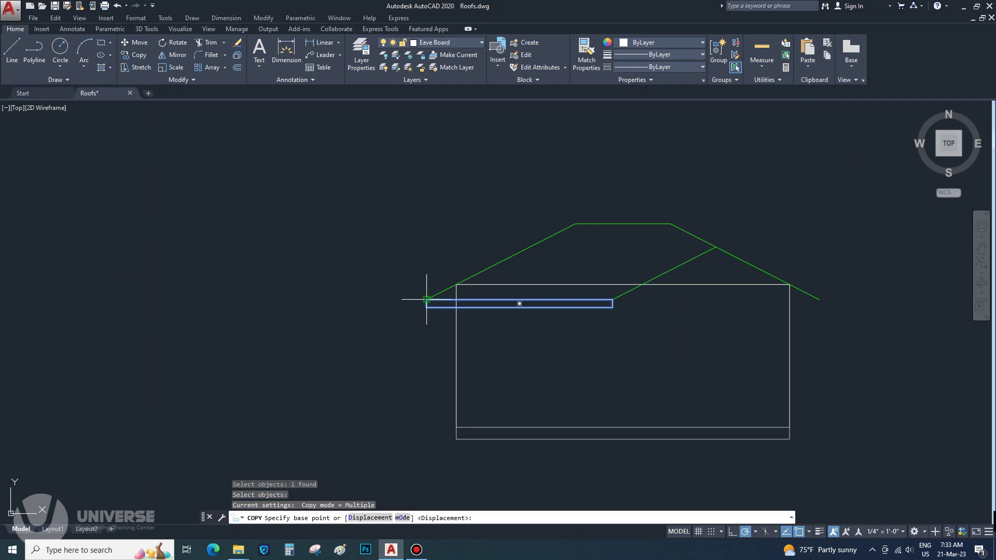
click(426, 299)
scroll(642, 291, up, 2)
click(597, 285)
key(Escape)
key(Escape)
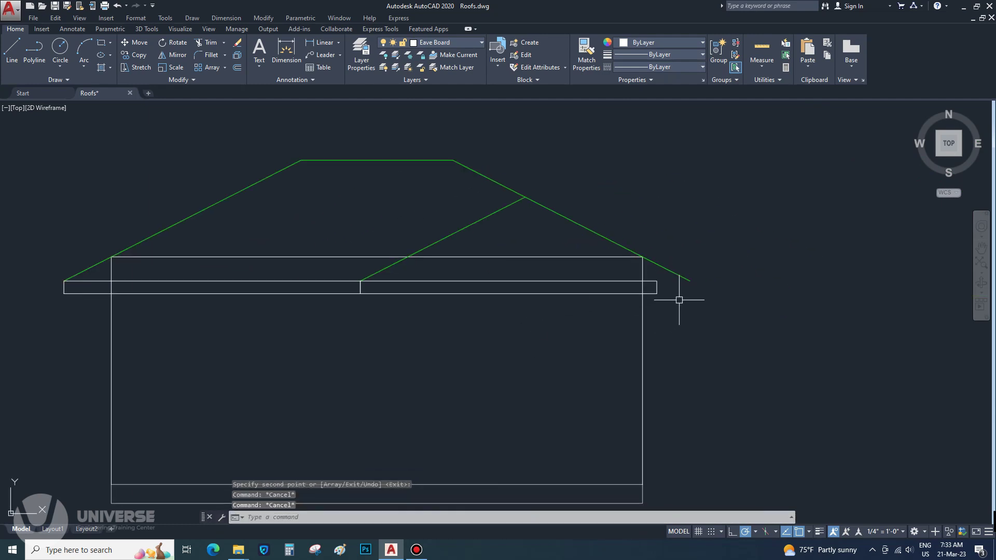
scroll(679, 300, up, 2)
Stretch the copied board's right end to a guide line at the right roof edge.
text(l)
key(Return)
click(694, 268)
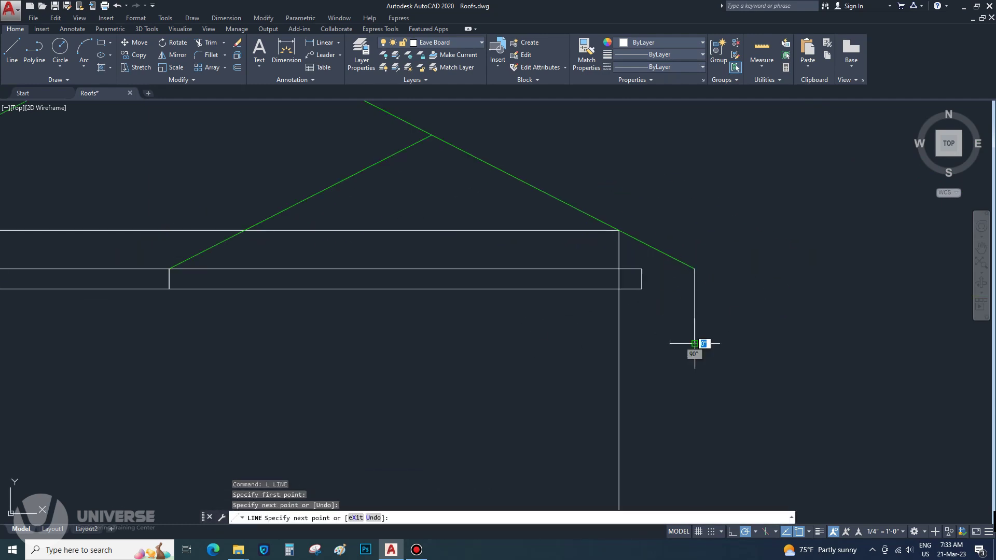
key(Escape)
click(667, 311)
click(638, 281)
scroll(651, 286, up, 2)
click(635, 275)
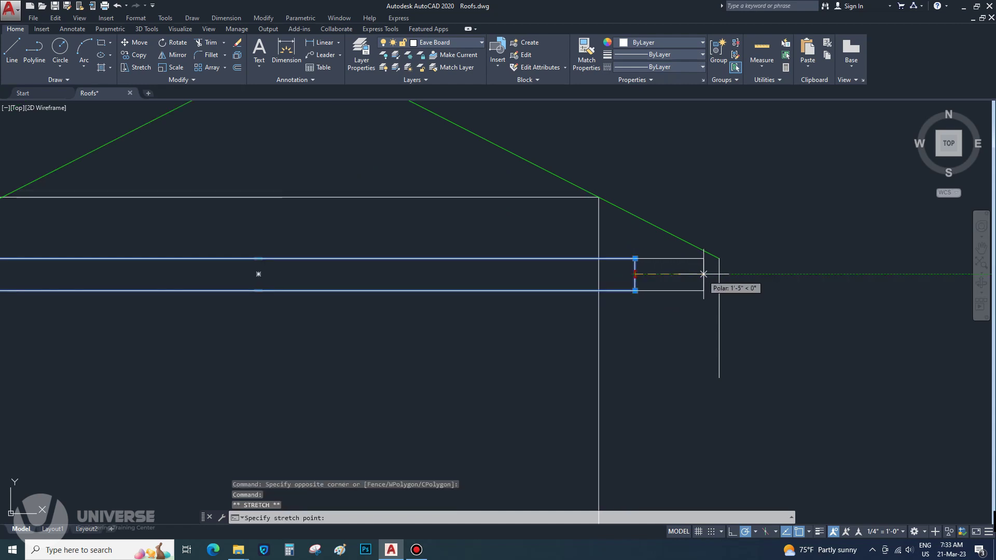
click(719, 274)
key(Escape)
Erase the right vertical guide line and pan the roof elevation into view.
click(719, 312)
text(e)
key(Return)
key(Escape)
scroll(669, 325, down, 3)
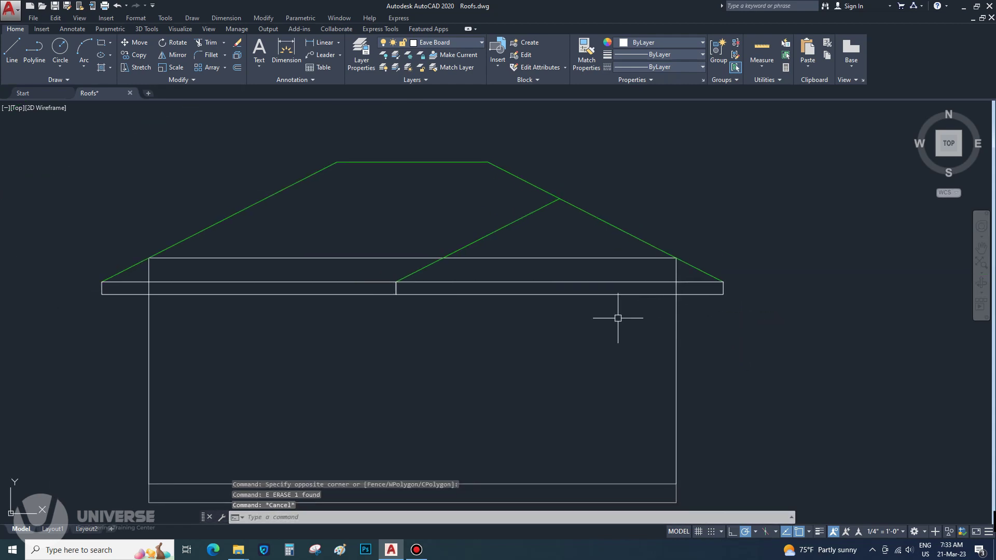
scroll(497, 303, down, 3)
scroll(494, 295, up, 2)
middle_drag(481, 338, 477, 257)
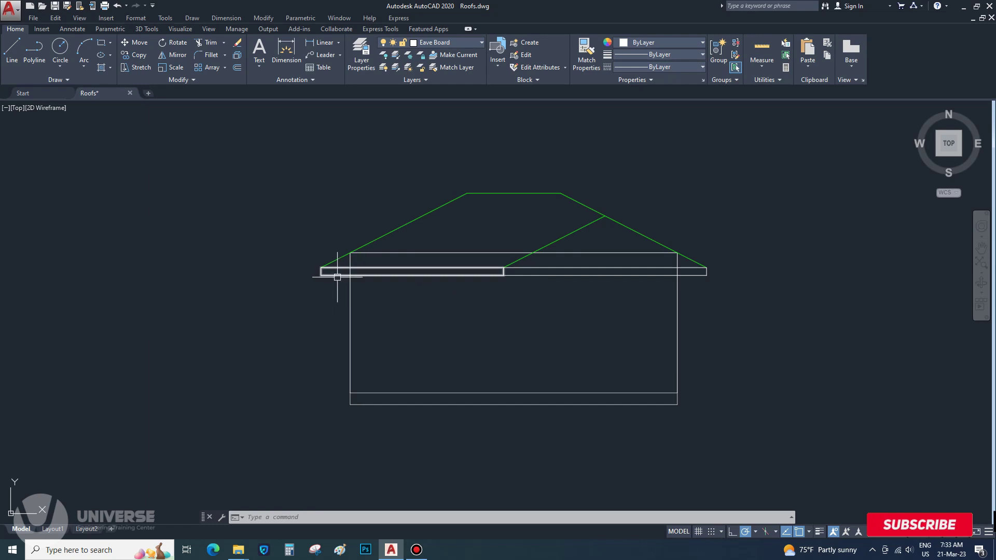
Measure a distance down from the eave board with DI.
text(DI)
key(Return)
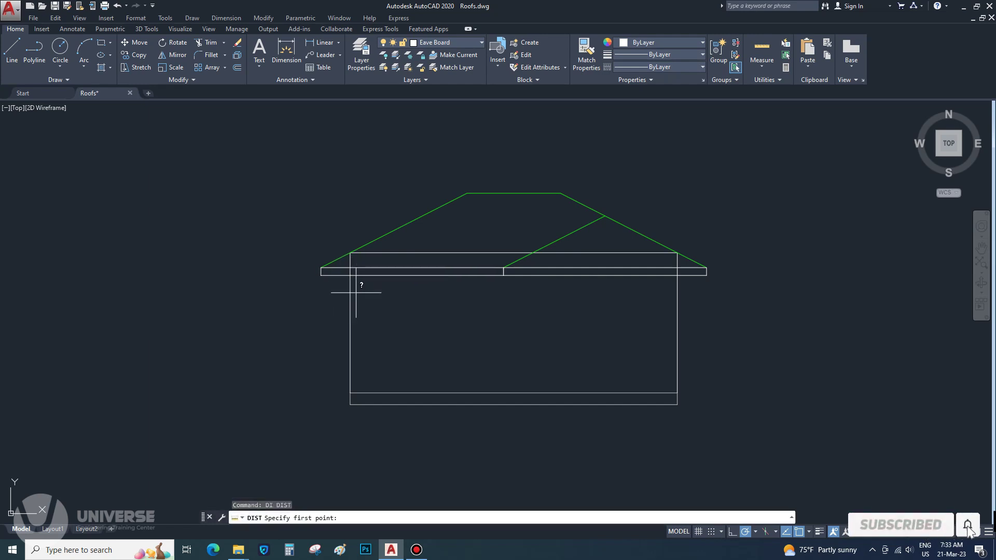
click(350, 274)
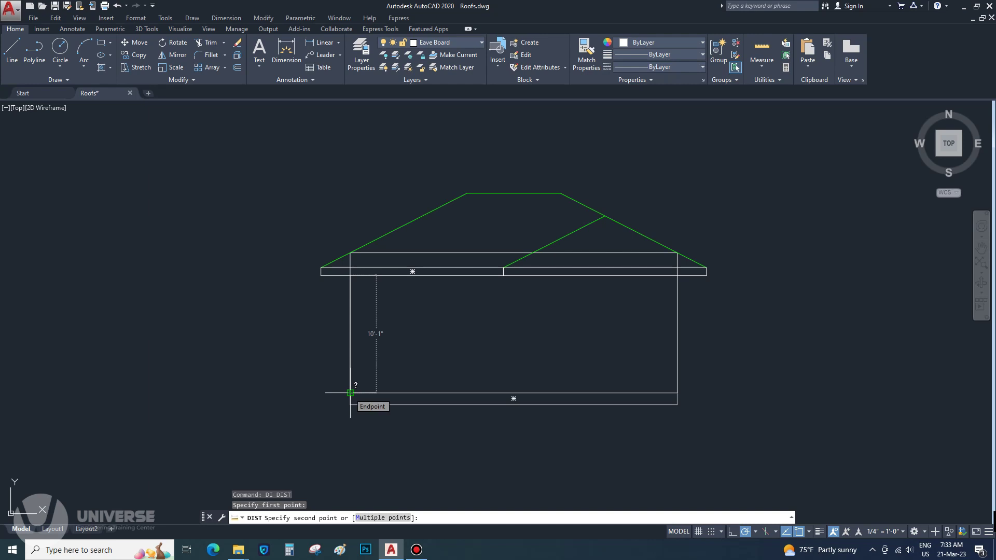
key(Escape)
key(Escape)
key(Escape)
Remove the short horizontal line inside the lower roof and review the elevation.
key(Return)
click(729, 314)
click(328, 267)
key(Return)
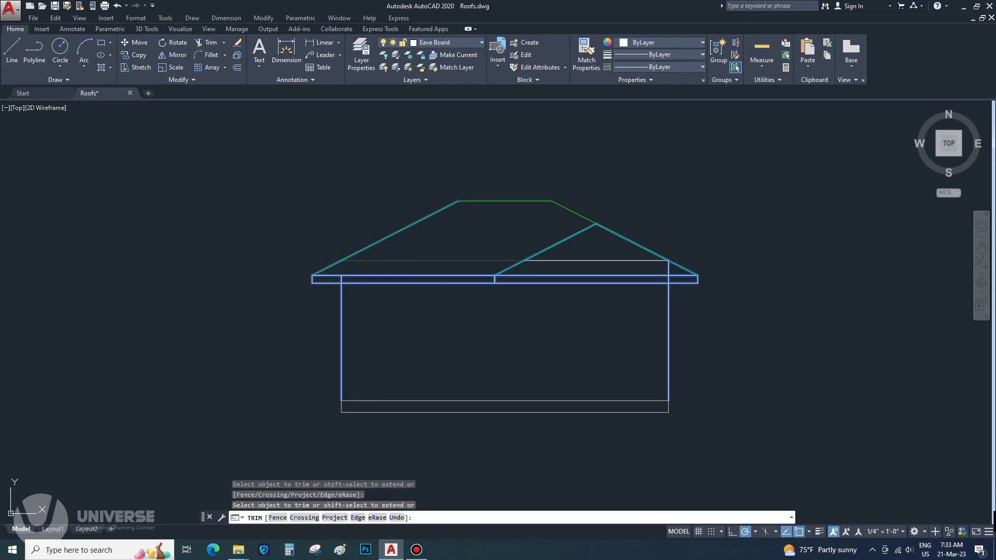
click(596, 259)
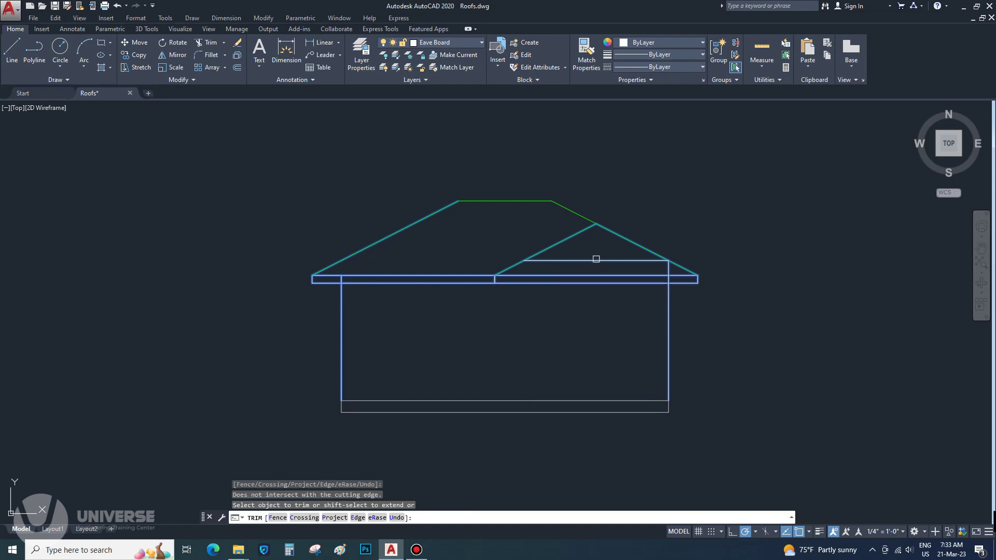
key(Escape)
click(625, 261)
text(e)
key(Return)
key(Escape)
key(Escape)
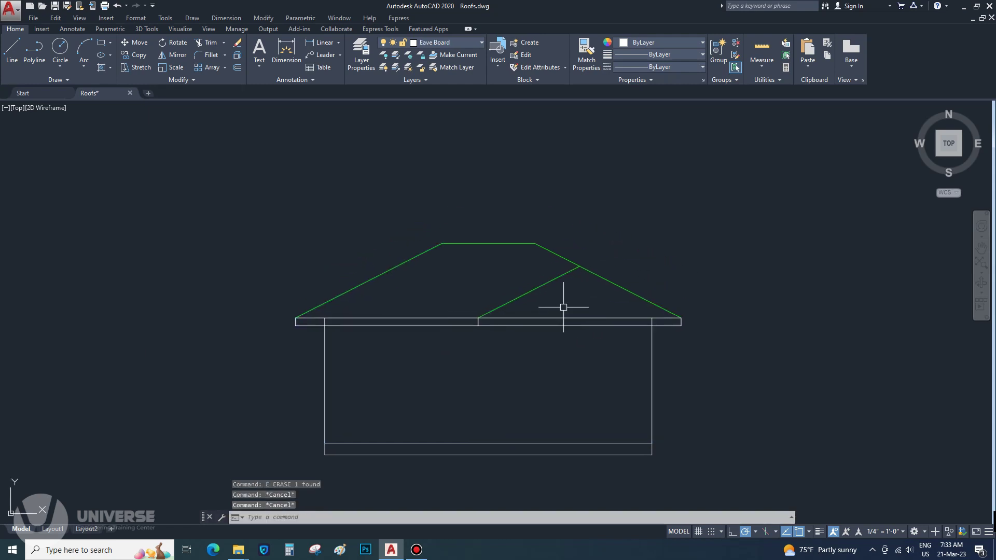
scroll(555, 301, down, 5)
scroll(554, 301, up, 5)
scroll(544, 283, up, 1)
scroll(657, 269, up, 4)
scroll(656, 262, down, 2)
scroll(600, 344, down, 5)
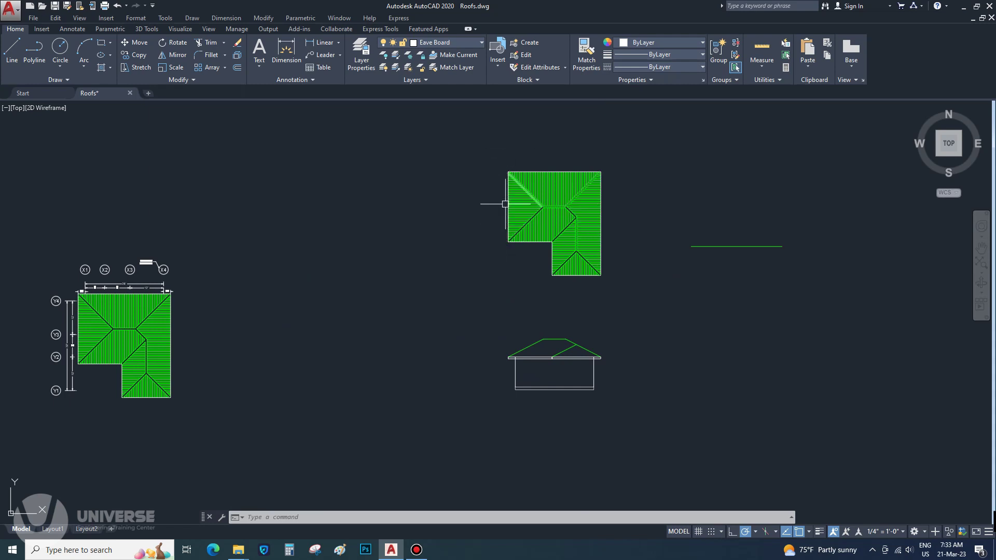
scroll(507, 345, up, 5)
scroll(500, 333, up, 2)
scroll(502, 327, down, 3)
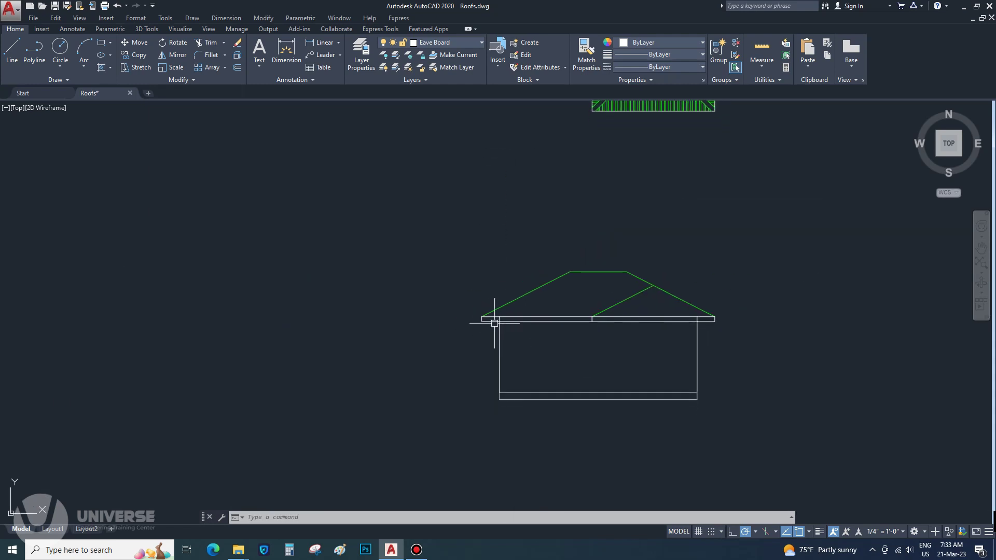
scroll(502, 327, up, 6)
key(Escape)
key(Escape)
Draw a thin 1 by 10 rectangle below the eave board's left end.
text(rec)
key(Return)
click(467, 385)
key(Escape)
key(Return)
click(447, 421)
text(@1,)
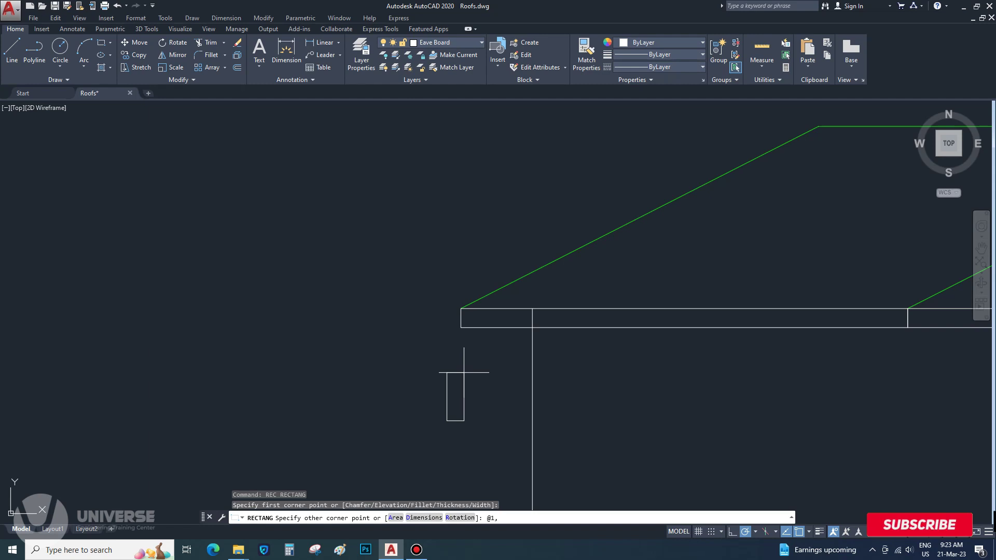
text(10)
key(Return)
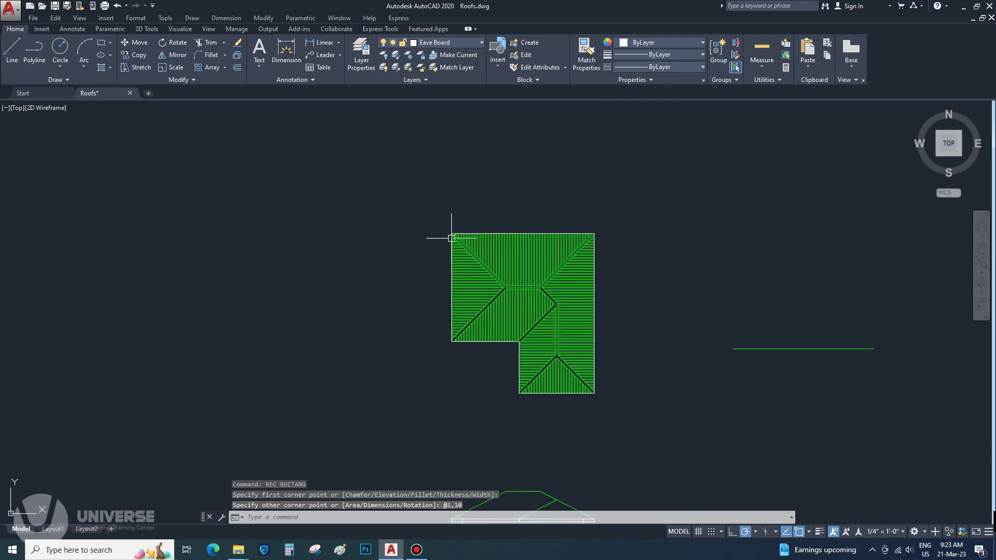
scroll(460, 396, up, 3)
scroll(455, 383, up, 3)
mouse_move(456, 383)
middle_down()
mouse_move(482, 387)
mouse_move(474, 385)
middle_up()
Move the thin rectangle to the left eave corner as an end board.
text(m)
key(Return)
drag(473, 407, 447, 362)
scroll(465, 370, up, 2)
key(Return)
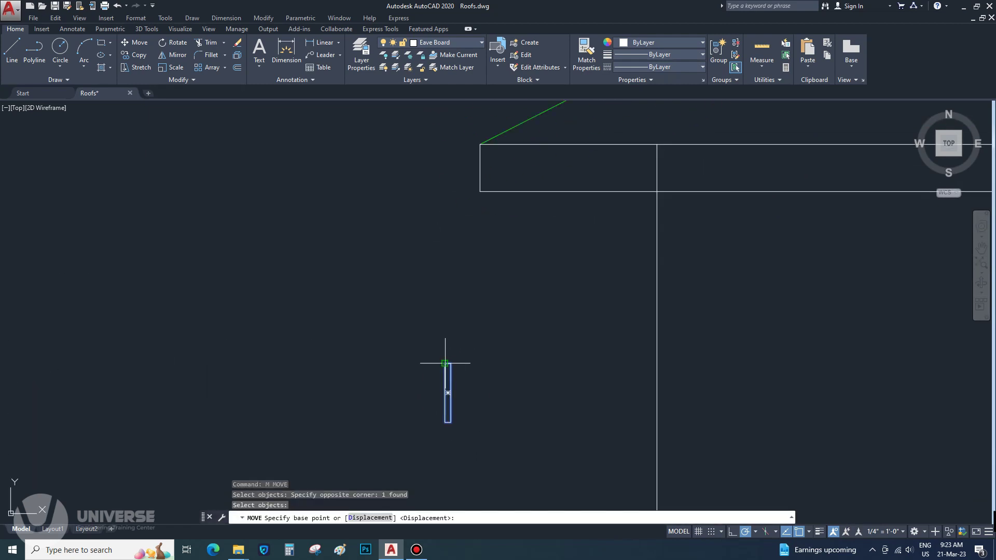
click(446, 363)
middle_drag(497, 166, 488, 230)
click(481, 197)
scroll(477, 223, up, 3)
key(Escape)
key(Escape)
key(Escape)
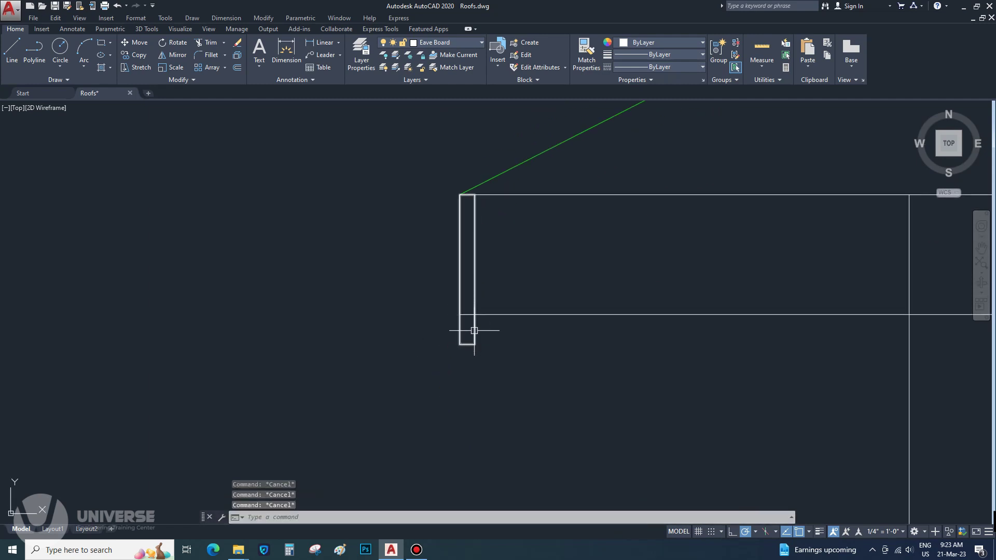
Try stretching the left end board's length, then cancel and return to the corner.
click(474, 332)
scroll(470, 338, up, 2)
click(462, 352)
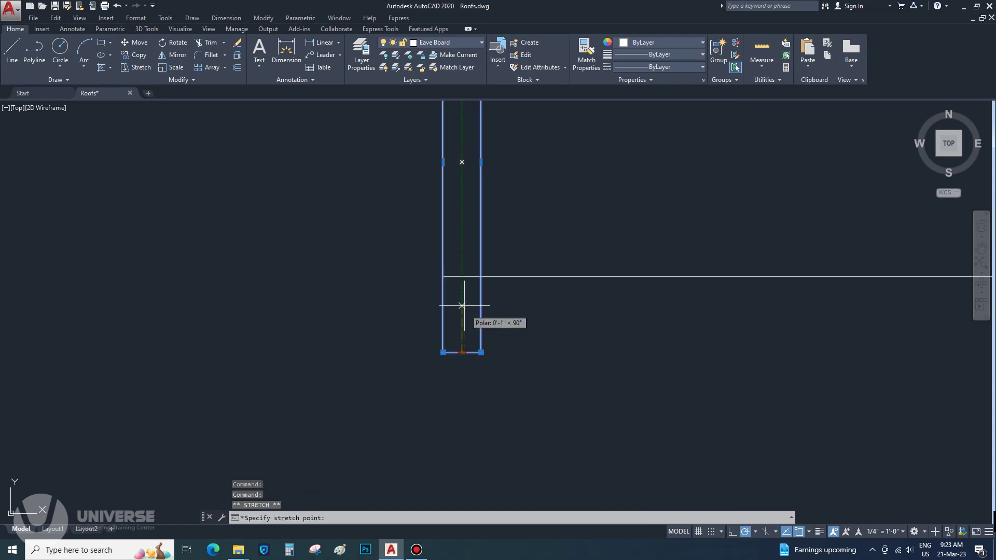
key(Escape)
scroll(462, 277, down, 4)
middle_drag(471, 278, 487, 327)
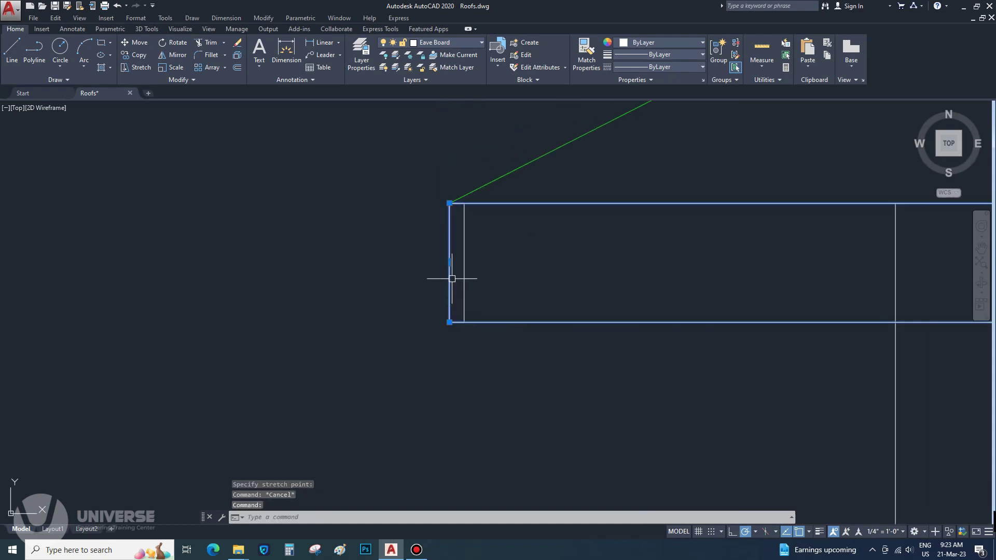
key(Escape)
key(Escape)
scroll(466, 301, down, 2)
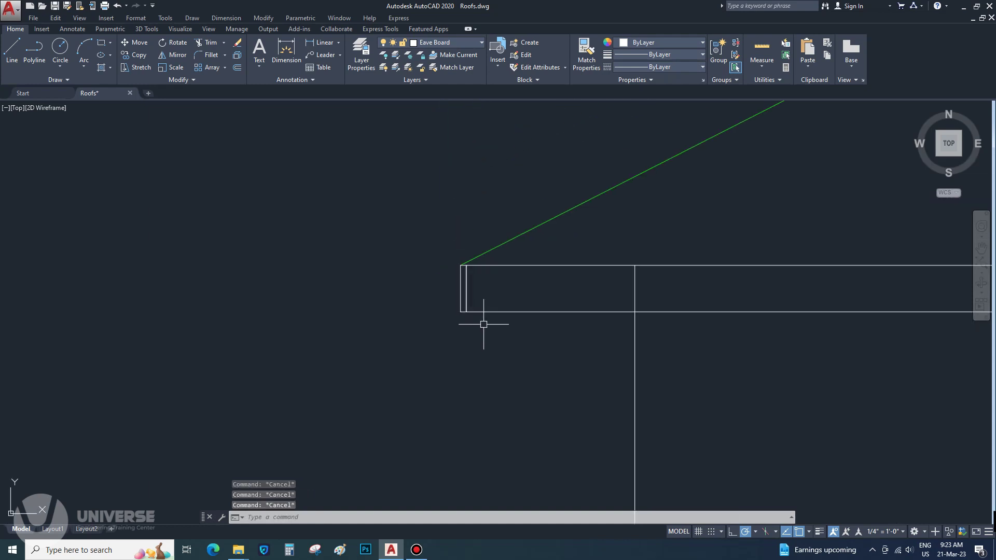
scroll(490, 319, down, 5)
middle_drag(494, 323, 383, 307)
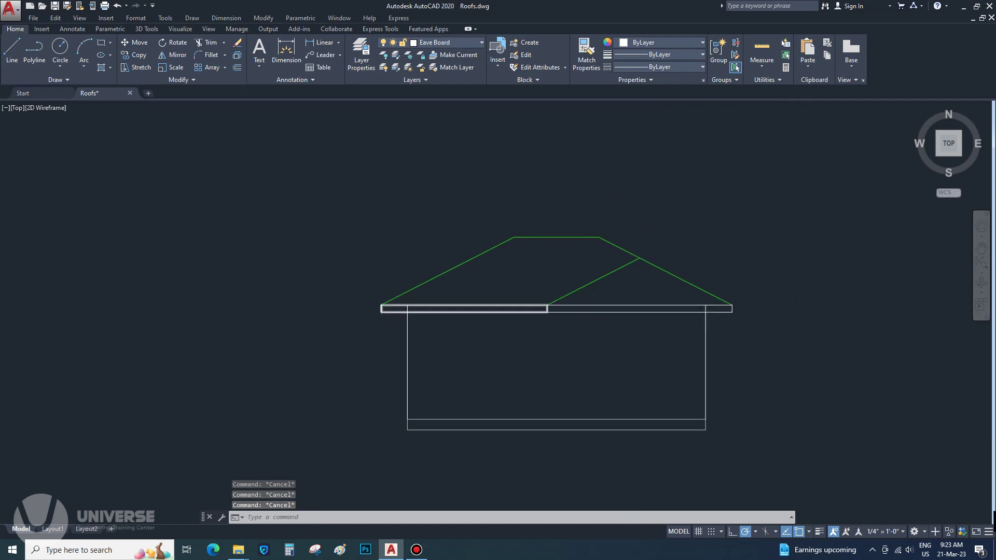
scroll(367, 312, up, 3)
Copy the left end board to the right end of the eave board.
text(co)
key(Return)
scroll(368, 306, up, 2)
click(376, 280)
scroll(377, 279, up, 4)
key(Return)
click(377, 275)
scroll(467, 283, down, 5)
scroll(677, 290, up, 5)
scroll(684, 286, up, 4)
key(Escape)
key(Escape)
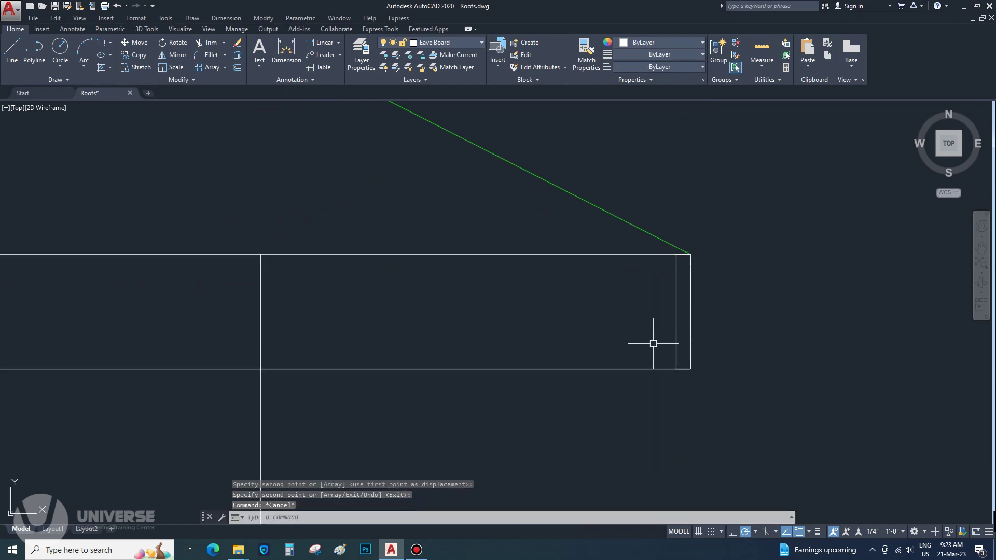
Check the new right end board and the vertical line at the eave end.
click(689, 325)
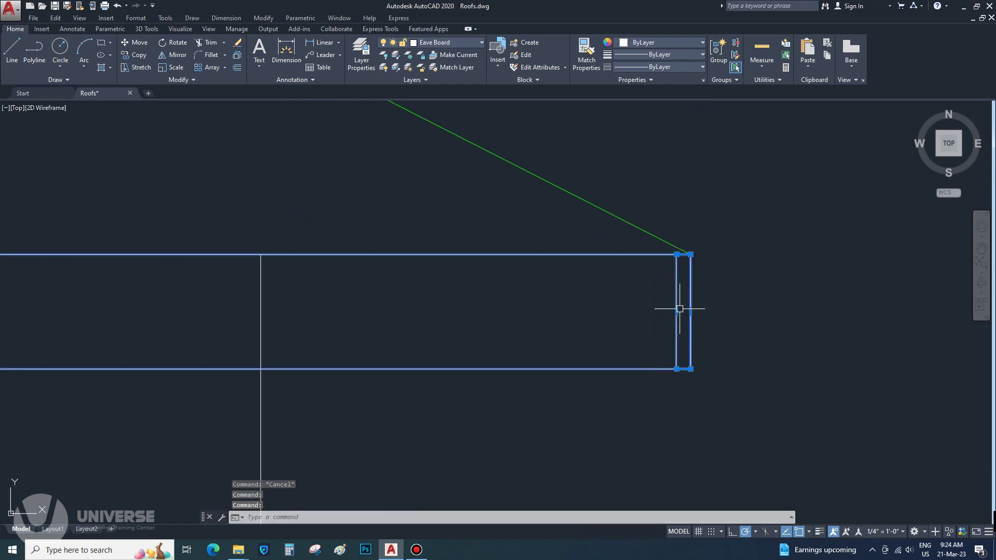
key(Escape)
click(689, 323)
key(Escape)
key(Escape)
scroll(527, 372, down, 4)
scroll(509, 338, down, 5)
scroll(560, 329, up, 1)
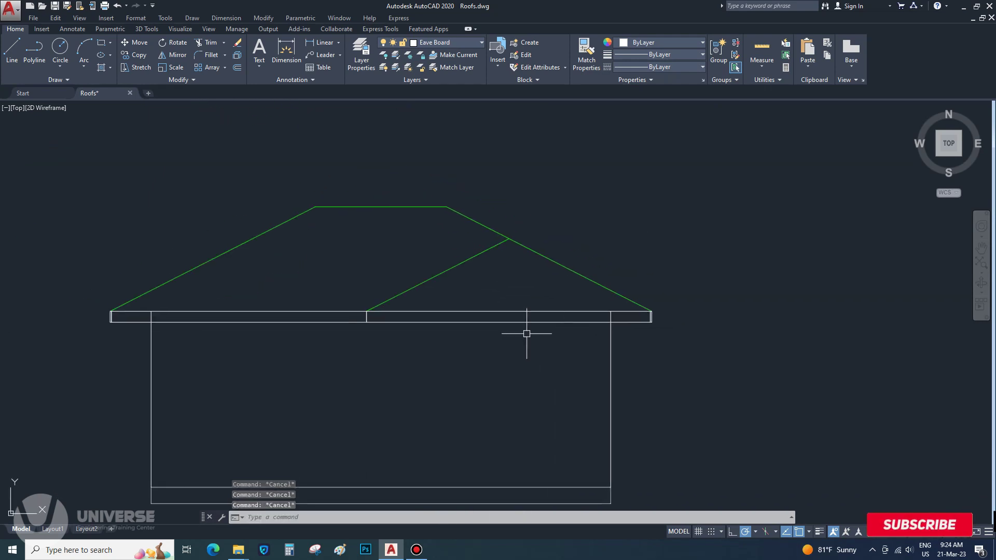
Attempt to trim the eave lines at the left eave, then cancel the trim.
text(tr)
key(Return)
drag(633, 337, 591, 291)
key(Return)
scroll(609, 318, up, 3)
scroll(558, 314, down, 4)
scroll(430, 312, up, 4)
click(369, 301)
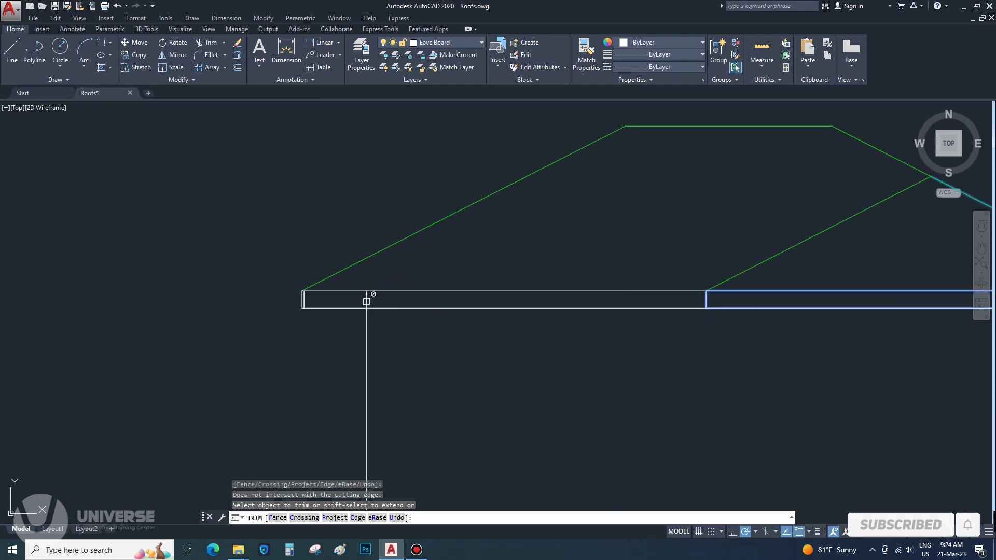
key(Escape)
key(Return)
click(382, 322)
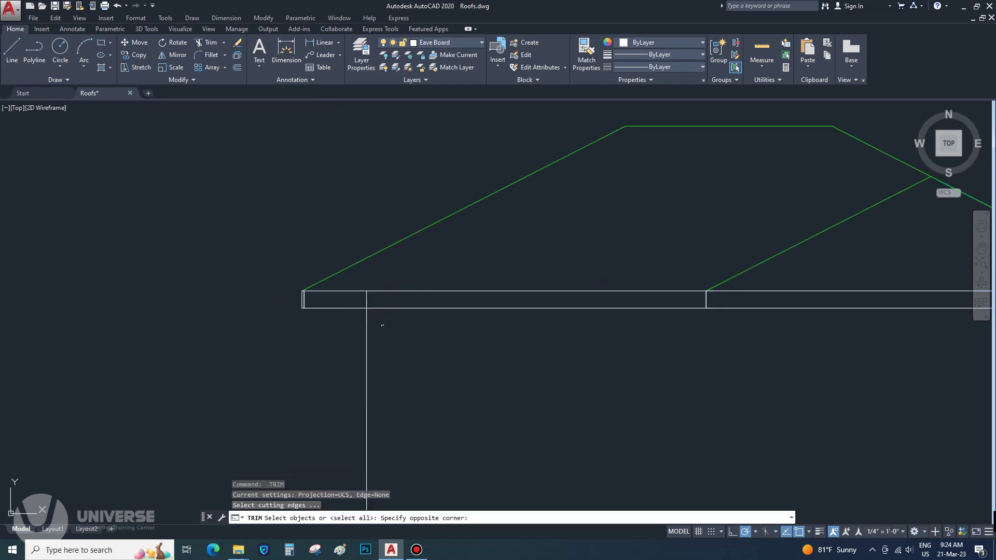
click(361, 295)
key(Return)
key(Escape)
key(Escape)
key(Escape)
scroll(441, 312, down, 3)
scroll(549, 314, up, 1)
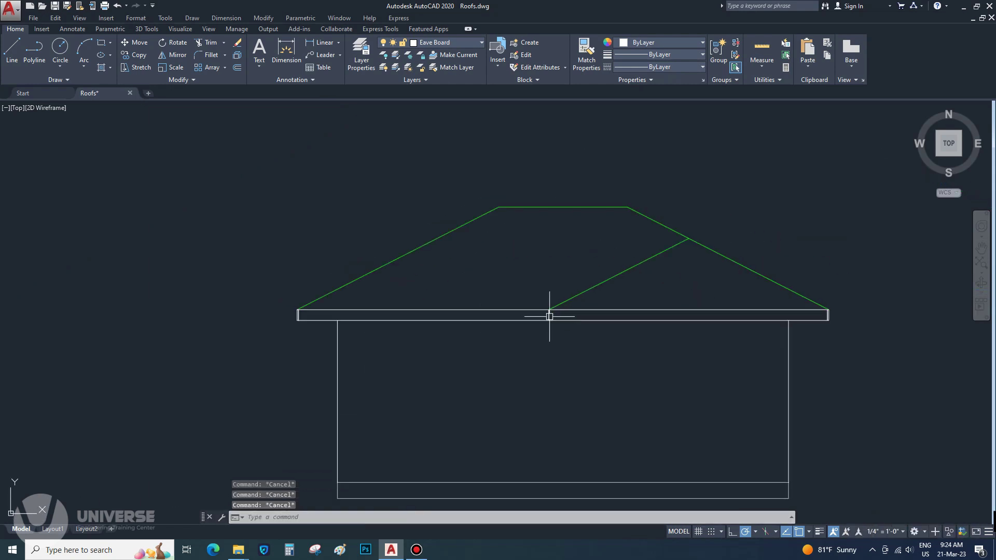
scroll(549, 320, down, 4)
scroll(549, 320, up, 4)
scroll(545, 334, up, 4)
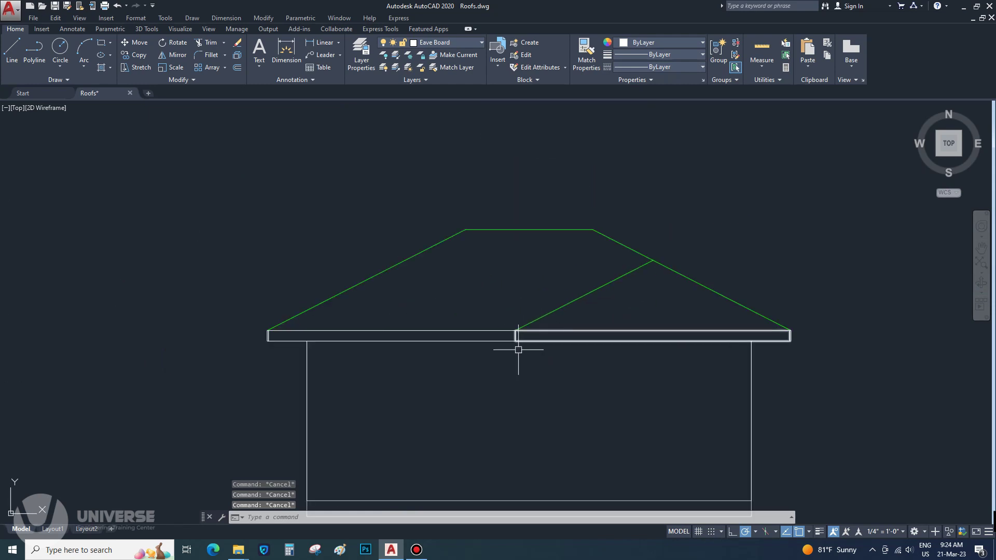
Copy the right end board to the eave joint under the inner hip slope.
text(co)
key(Return)
scroll(747, 319, up, 6)
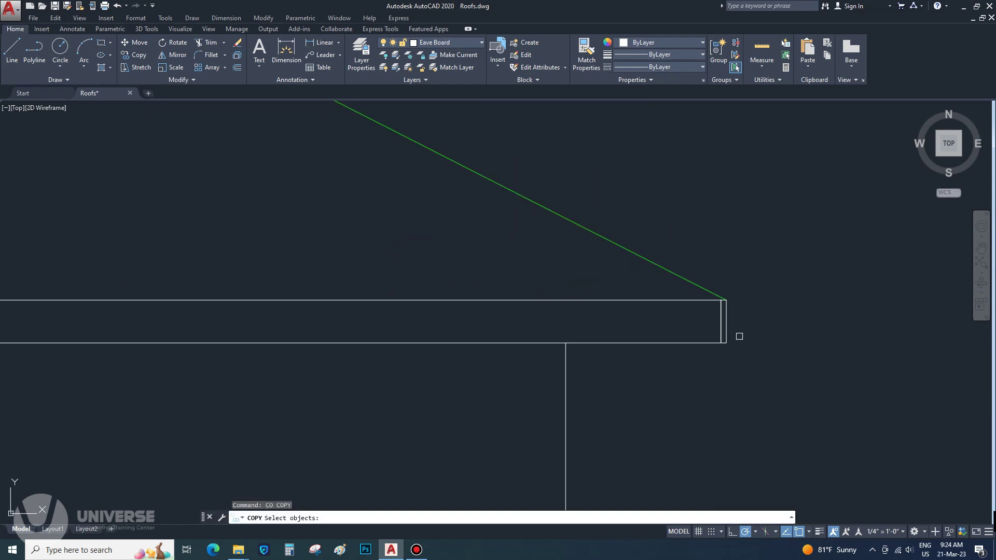
click(728, 323)
key(Return)
click(723, 301)
scroll(467, 278, down, 3)
scroll(353, 352, up, 4)
click(350, 340)
key(Escape)
key(Escape)
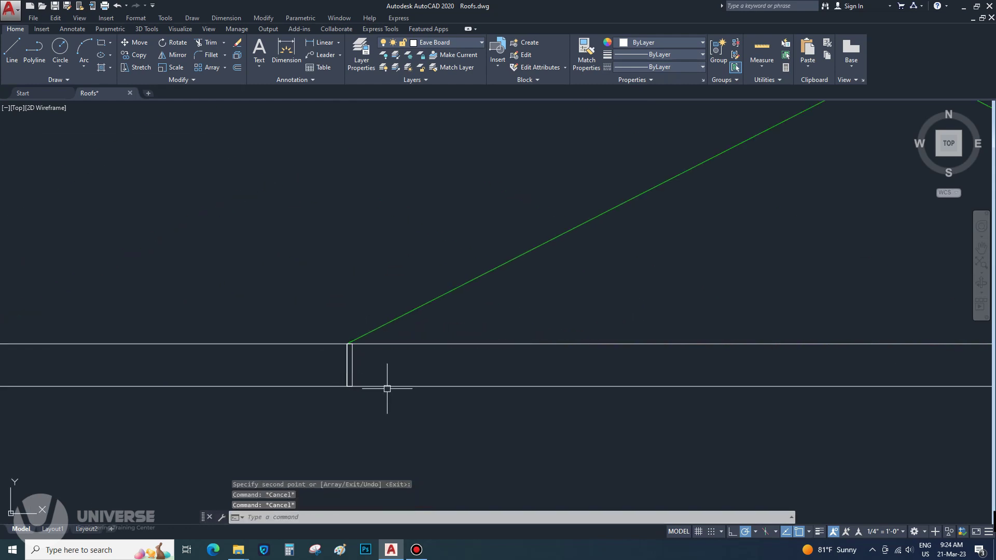
Zoom out to frame the roof plan above the elevation.
click(346, 373)
scroll(346, 372, up, 4)
key(Escape)
scroll(377, 351, down, 4)
scroll(417, 363, down, 3)
middle_drag(417, 346, 422, 393)
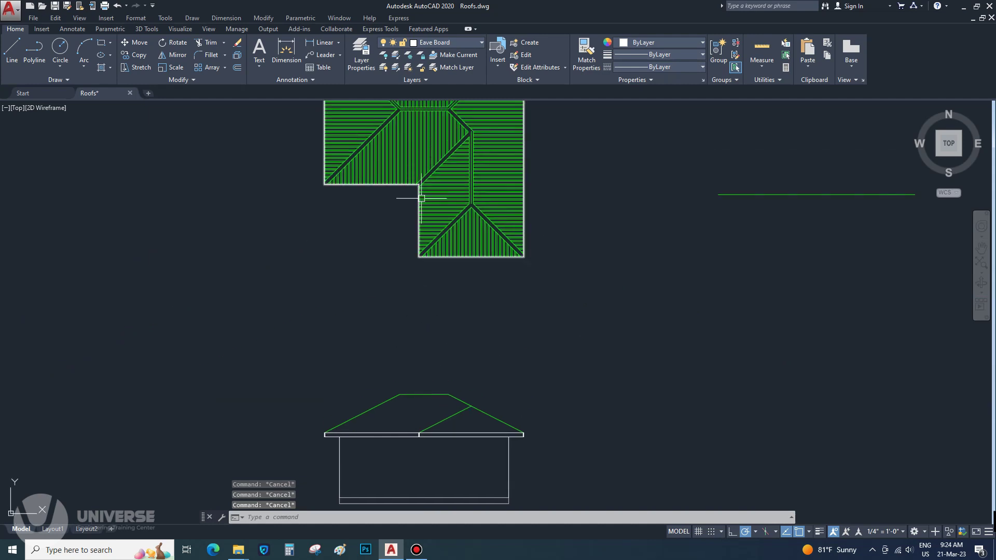
scroll(416, 283, down, 6)
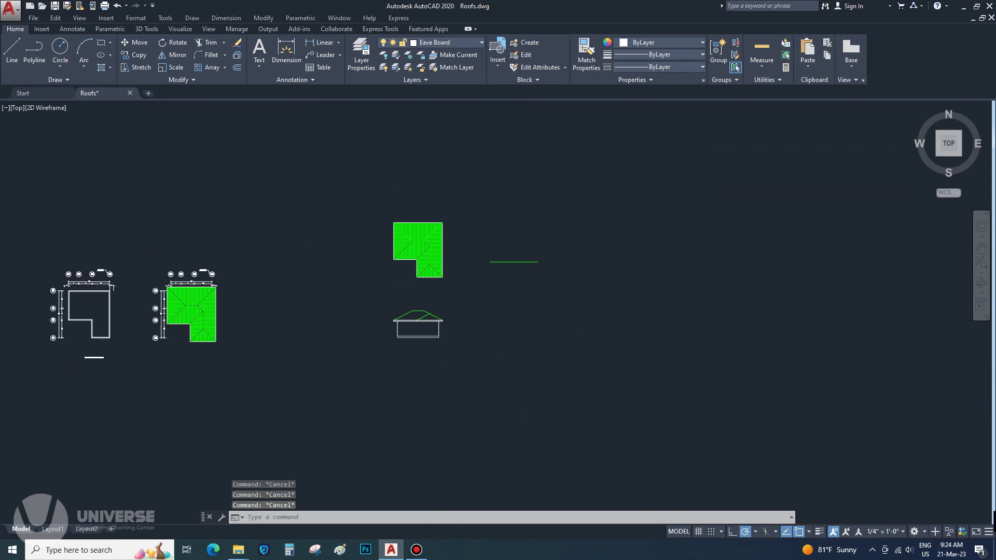
scroll(418, 325, up, 4)
scroll(423, 327, up, 2)
scroll(456, 316, down, 4)
scroll(459, 326, down, 2)
scroll(461, 328, up, 3)
scroll(469, 330, up, 4)
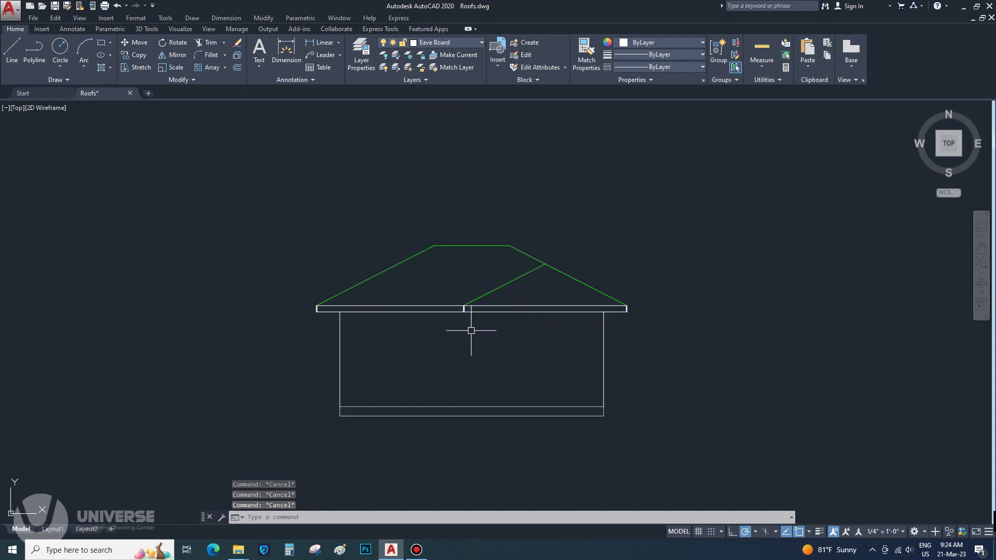
scroll(471, 330, down, 4)
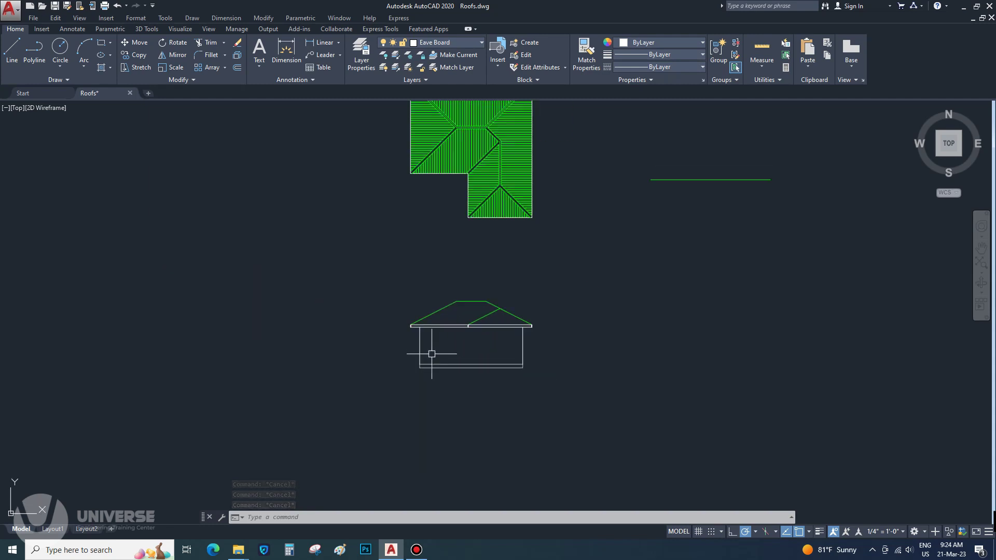
middle_drag(487, 316, 488, 334)
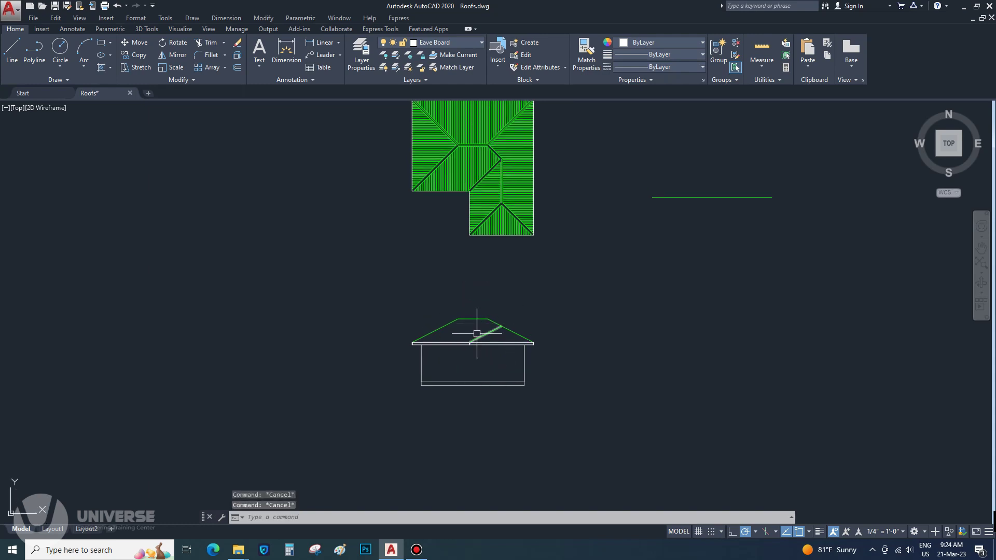
Offset the left and right roof slopes and the ridge line 4 units inward.
text(o)
key(Return)
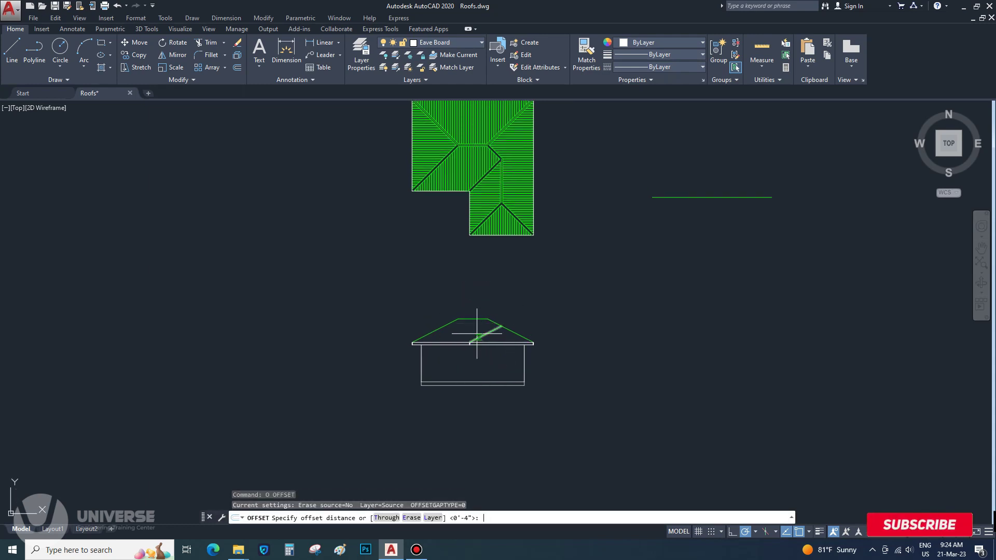
text(4)
key(Return)
scroll(478, 334, up, 4)
click(511, 326)
click(542, 323)
click(501, 304)
click(459, 297)
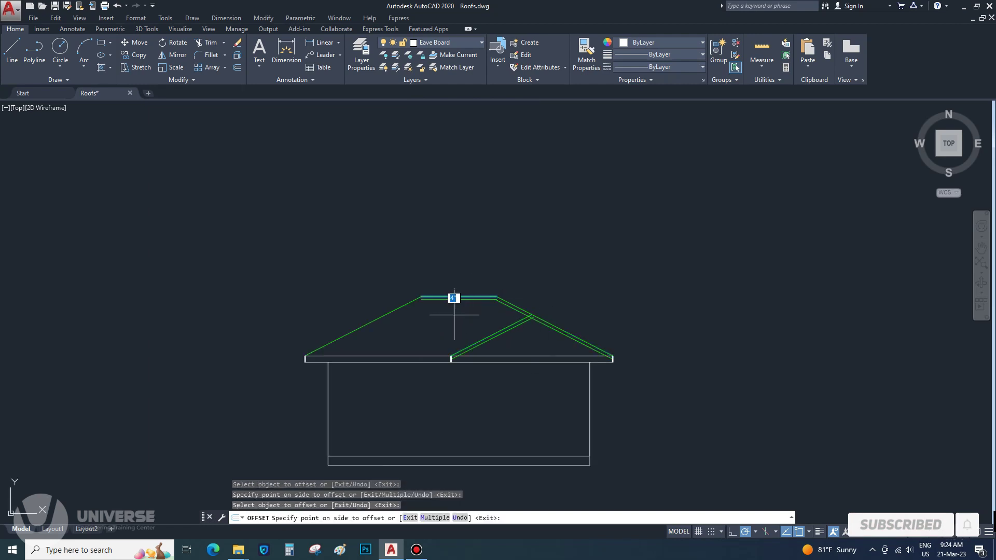
click(454, 316)
key(Escape)
key(Escape)
key(Escape)
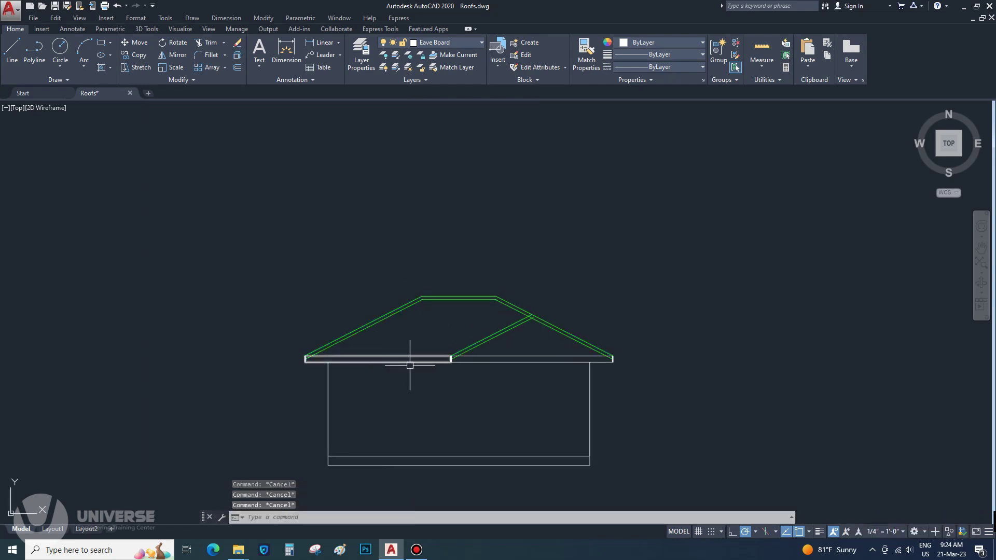
Trim the overlapping offset lines where the inner roof slopes cross.
text(tr)
key(Return)
key(Return)
scroll(310, 352, up, 4)
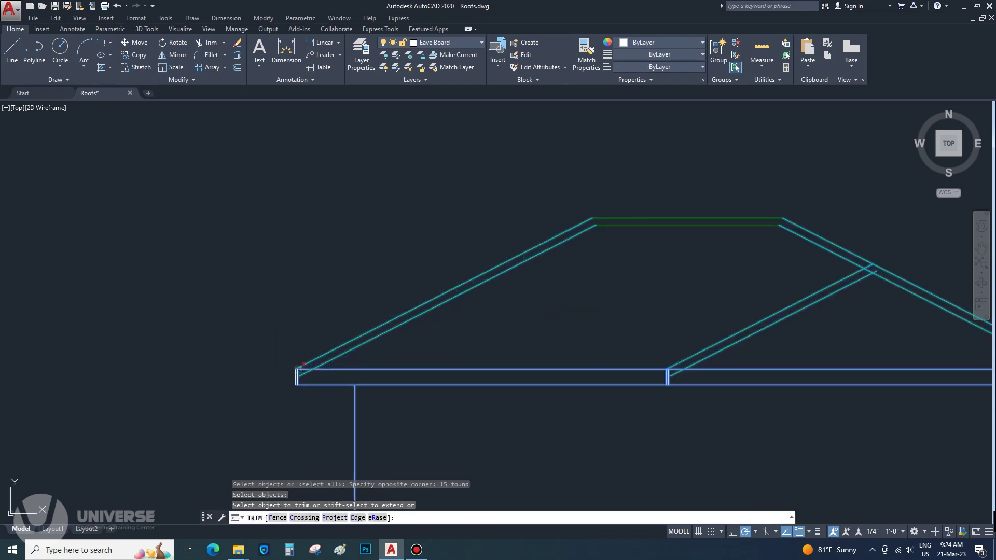
scroll(648, 366, down, 5)
scroll(596, 356, up, 6)
scroll(352, 295, down, 1)
scroll(410, 270, up, 2)
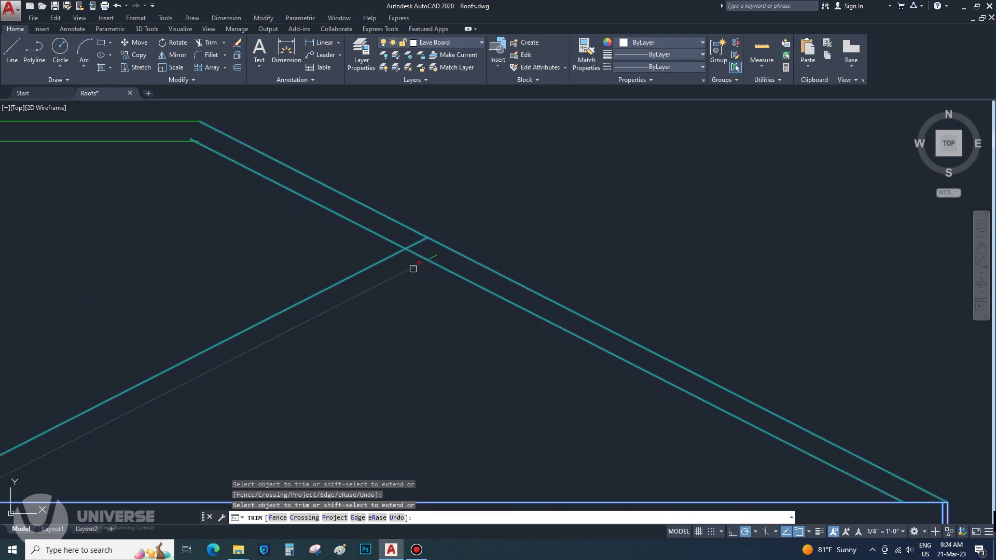
click(434, 256)
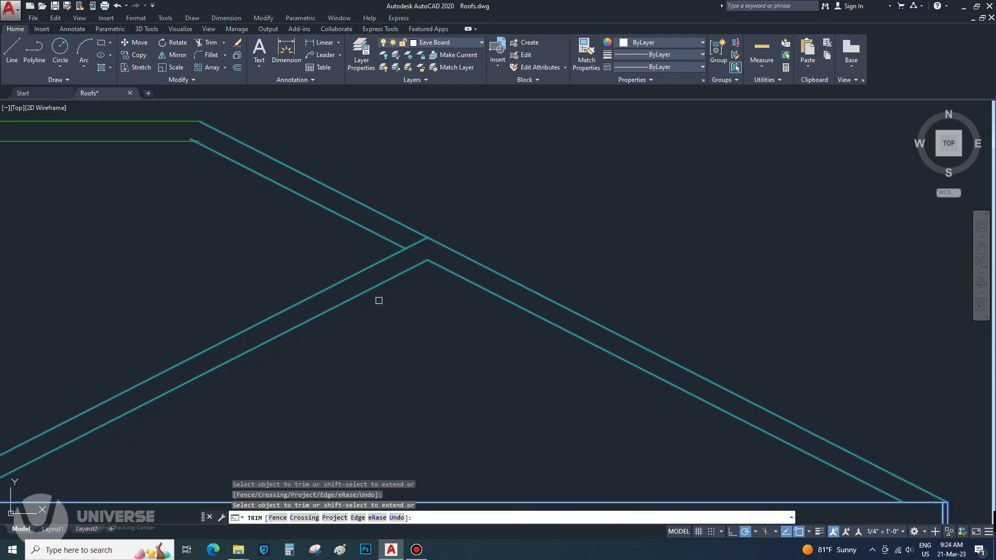
scroll(466, 306, down, 2)
key(Escape)
key(Escape)
middle_drag(379, 220, 429, 232)
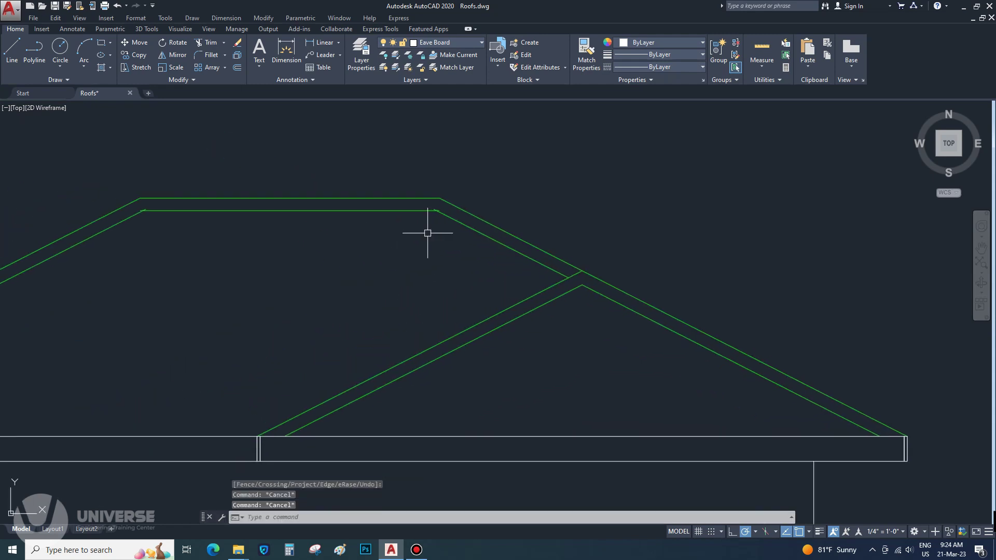
Try a zero-radius fillet at the ridge corners, then cancel and reframe the drawing.
text(f)
key(Return)
text(r)
key(Return)
key(Return)
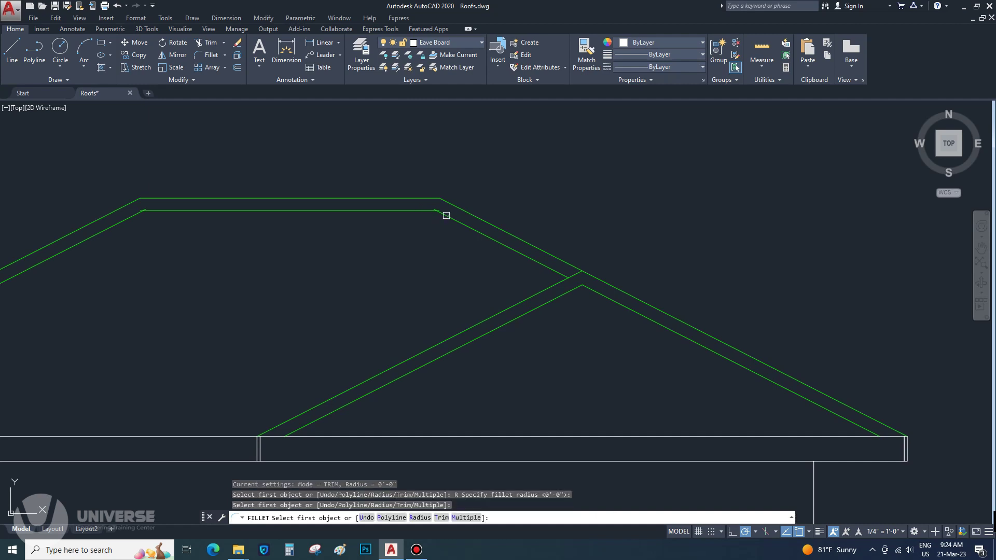
click(405, 206)
key(Escape)
middle_drag(192, 222, 244, 222)
key(Return)
click(208, 211)
key(Escape)
scroll(274, 245, down, 1)
scroll(461, 263, down, 5)
scroll(538, 292, down, 1)
scroll(533, 290, down, 2)
scroll(533, 290, down, 2)
scroll(515, 327, up, 3)
scroll(511, 316, down, 4)
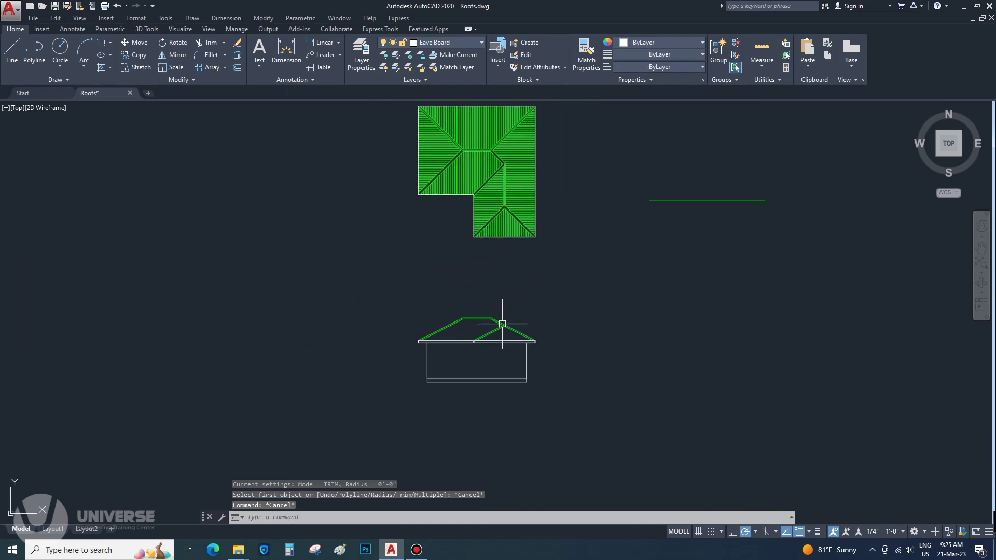
middle_drag(502, 327, 489, 345)
Hatch the right and left roof regions of the front elevation.
text(h)
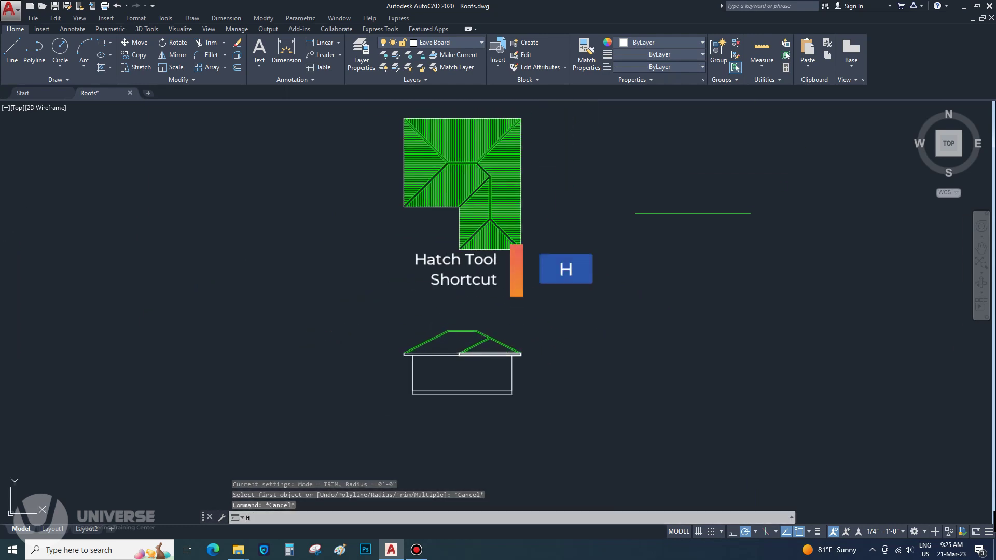
key(Return)
scroll(485, 348, up, 2)
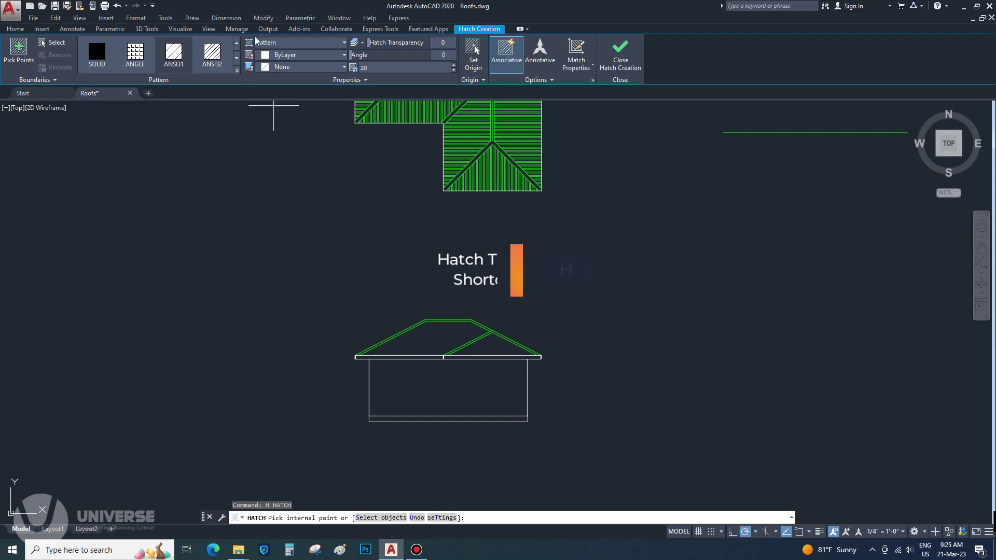
click(478, 344)
key(Escape)
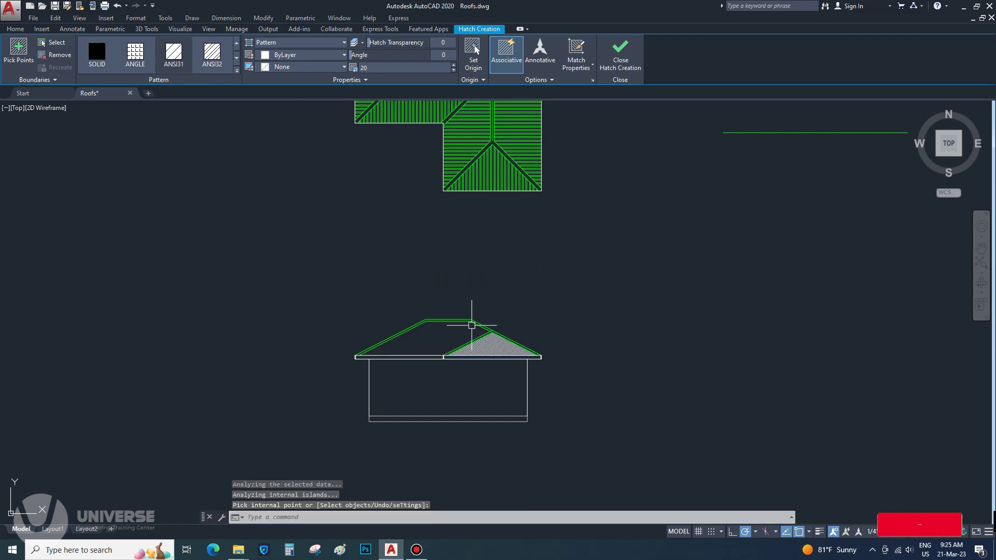
key(Escape)
key(Escape)
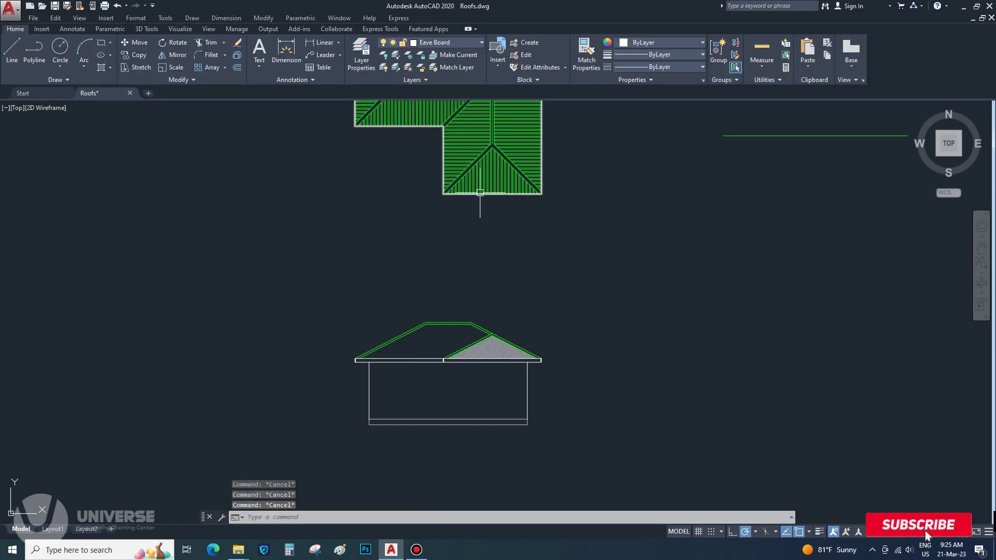
text(h)
key(Return)
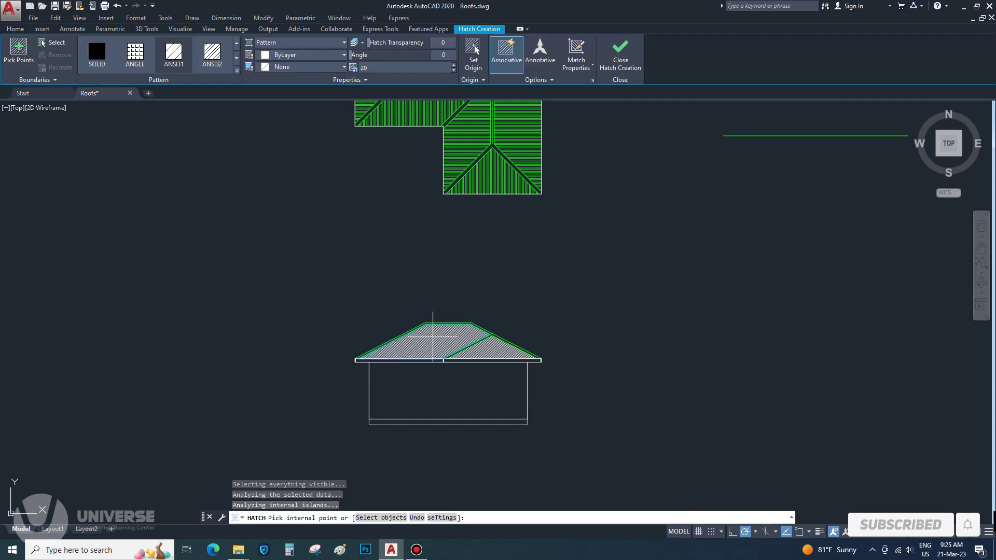
click(461, 343)
key(Escape)
Match the roof plan's green hatch onto one elevation roof face using MA.
text(ma)
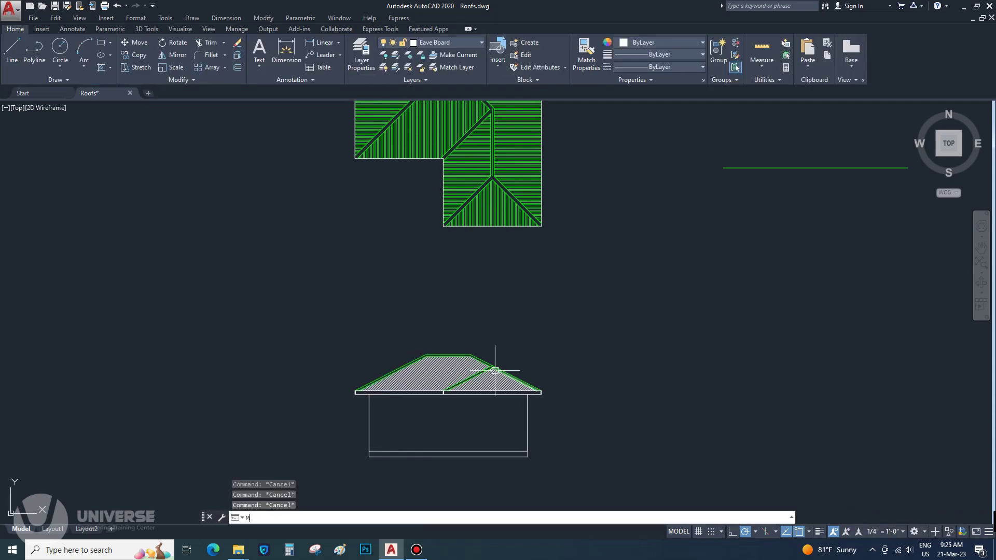
key(Return)
click(489, 204)
click(492, 367)
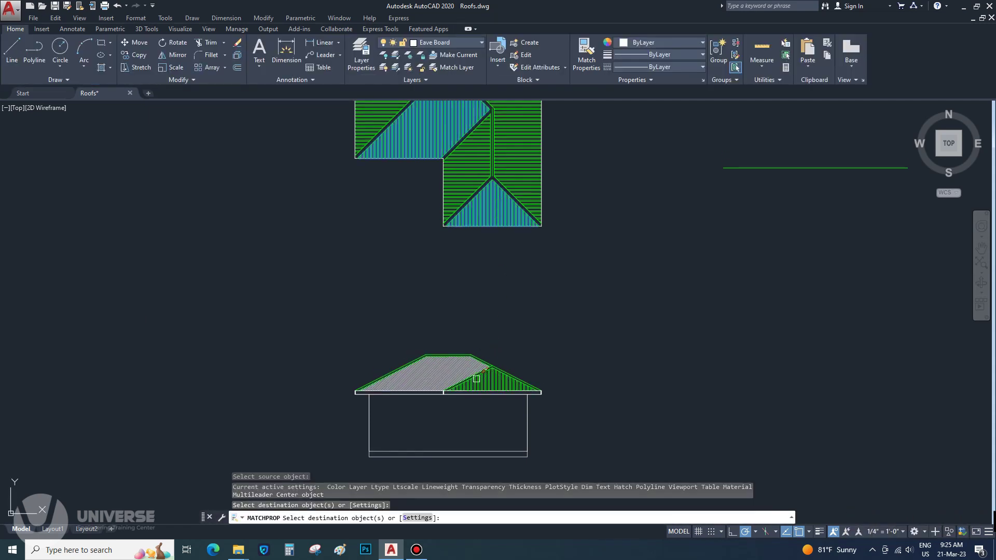
Apply the plan's green hatch to the remaining elevation roof face.
click(410, 376)
key(Escape)
key(Escape)
scroll(607, 360, down, 4)
scroll(542, 390, up, 4)
scroll(543, 389, up, 4)
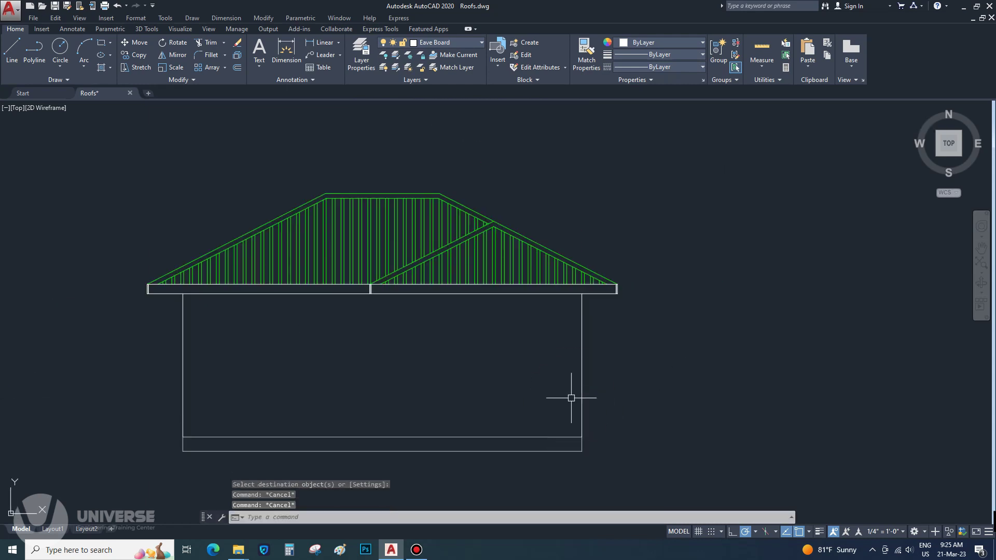
scroll(553, 376, down, 6)
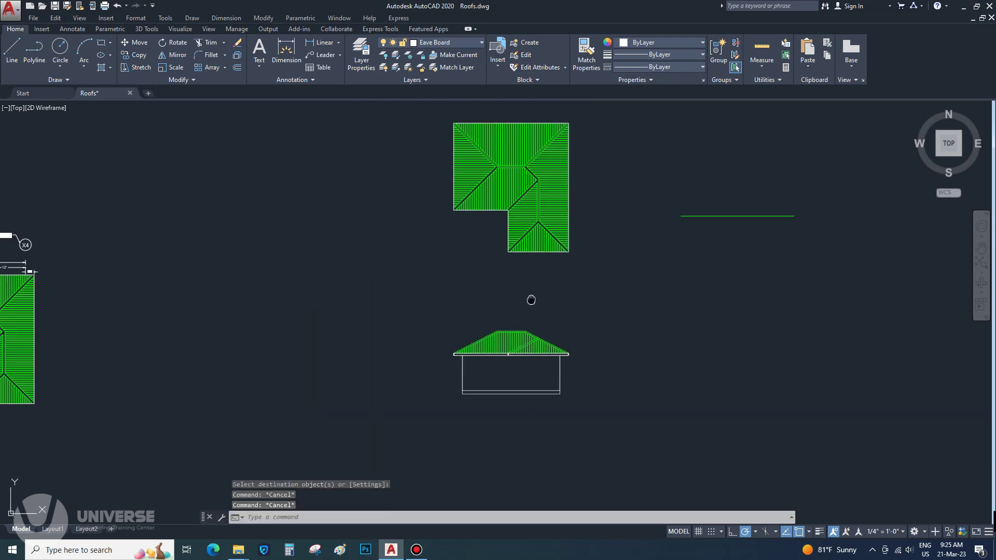
Pan and zoom to review the roof plan and front elevation.
middle_drag(531, 305, 472, 317)
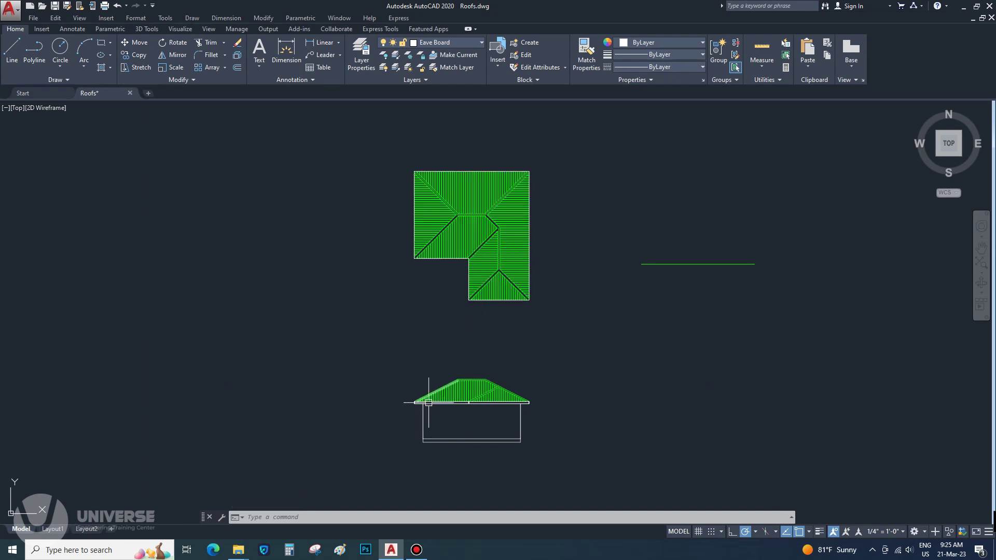
scroll(422, 402, up, 4)
scroll(420, 398, down, 2)
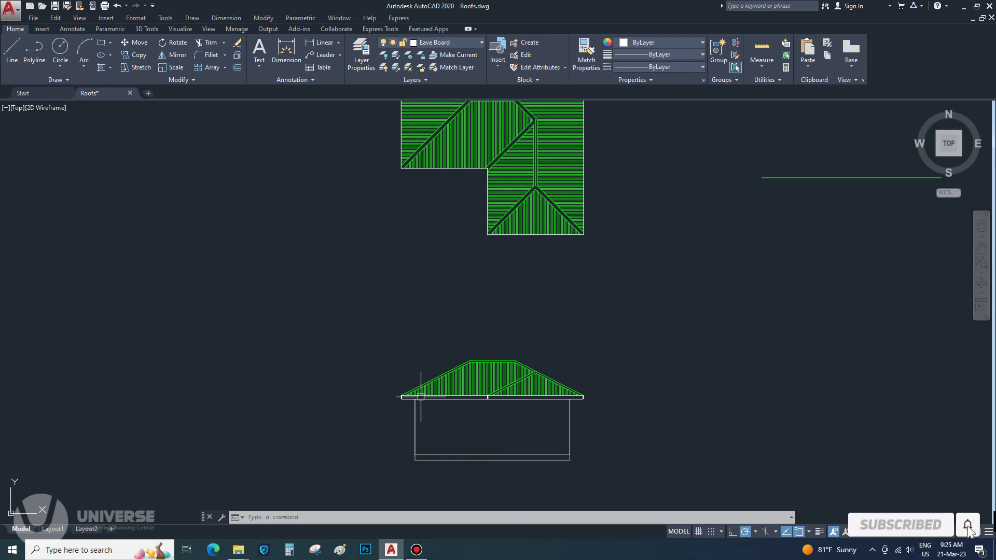
scroll(420, 397, down, 4)
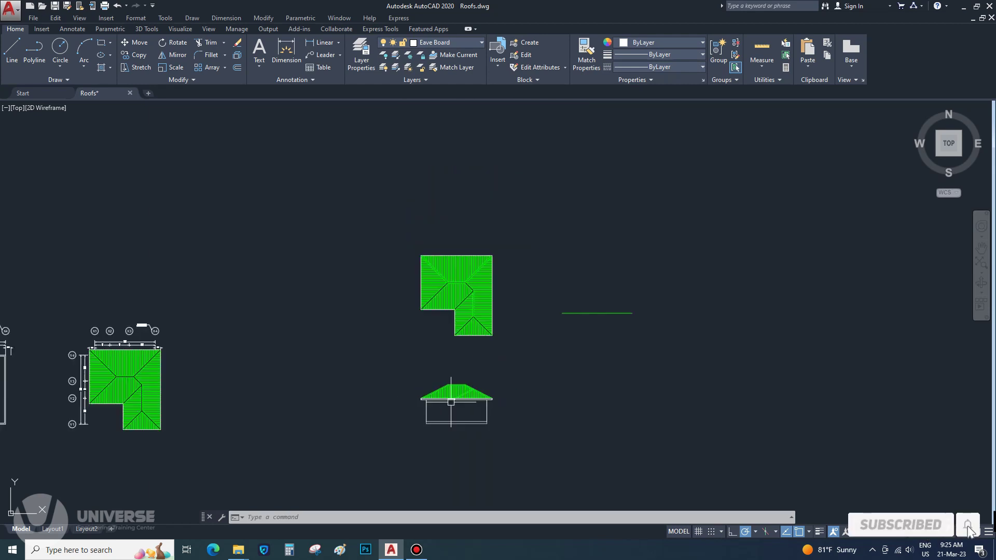
scroll(464, 405, up, 2)
click(463, 426)
key(Escape)
click(703, 296)
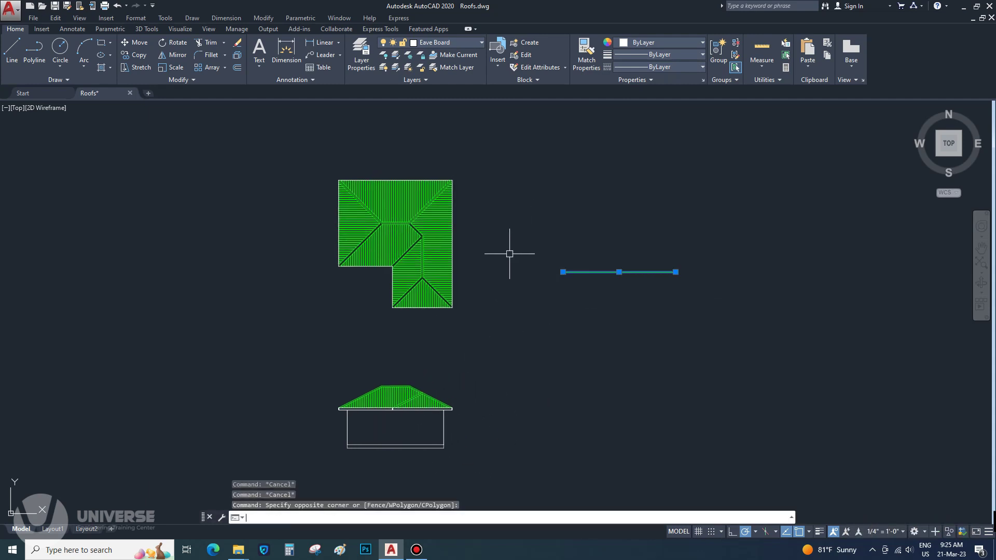
Copy the hatched L-shaped roof plan to the right of the original.
key(Escape)
scroll(462, 314, down, 4)
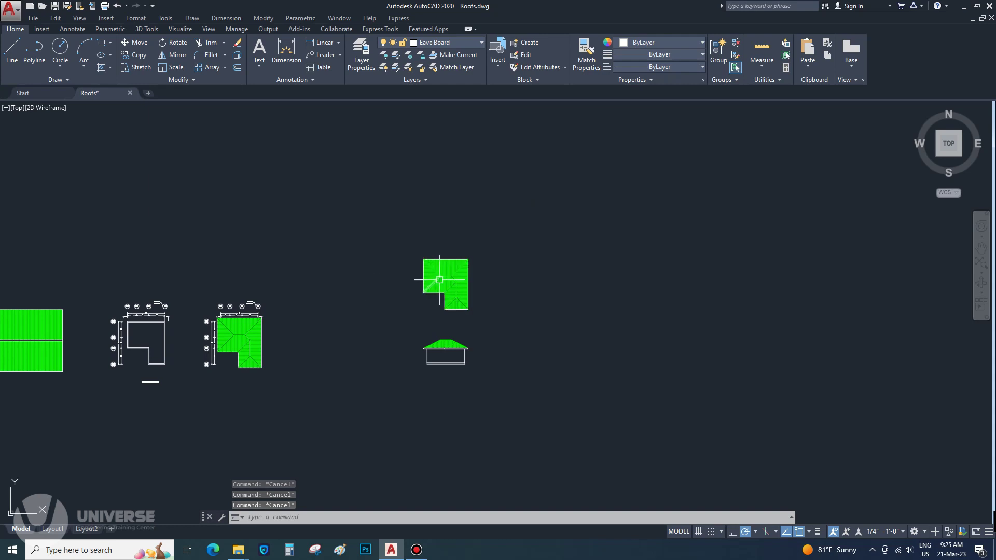
text(co)
key(Return)
key(Escape)
key(Escape)
text(co)
key(Return)
click(478, 315)
click(456, 291)
key(Return)
click(498, 288)
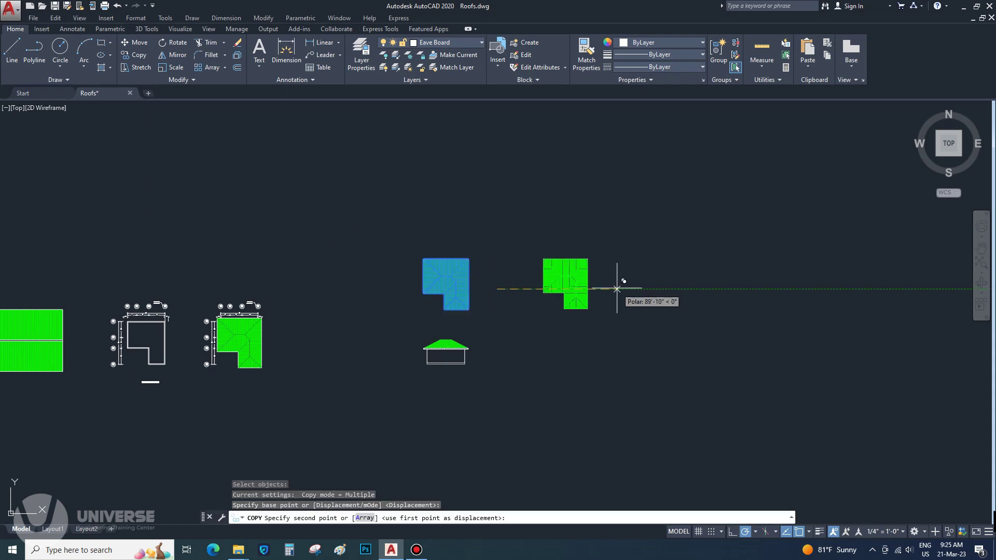
click(617, 288)
key(Escape)
Rotate the copied roof plan 90 degrees about a point on the copy.
text(ro)
key(Return)
drag(597, 317, 541, 244)
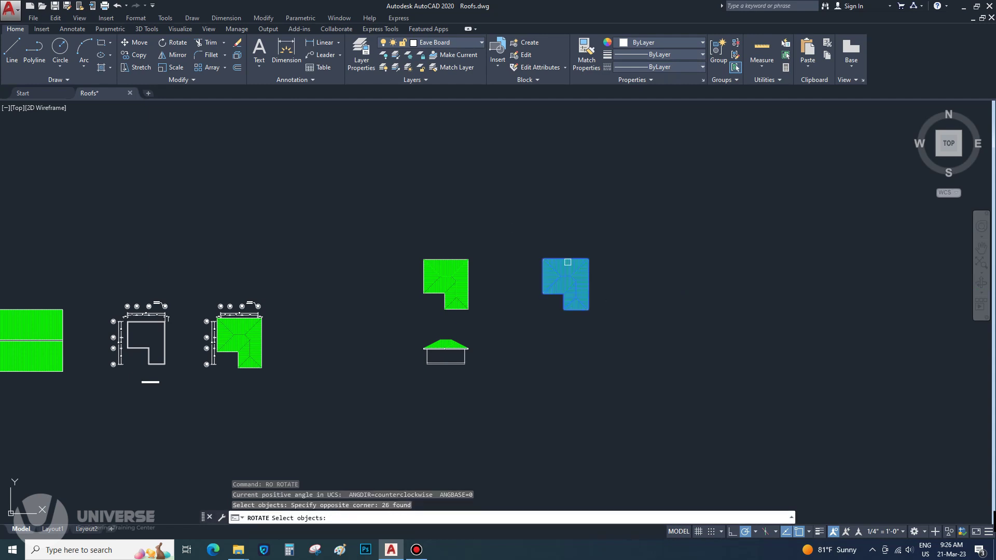
scroll(577, 265, up, 4)
key(Return)
click(565, 291)
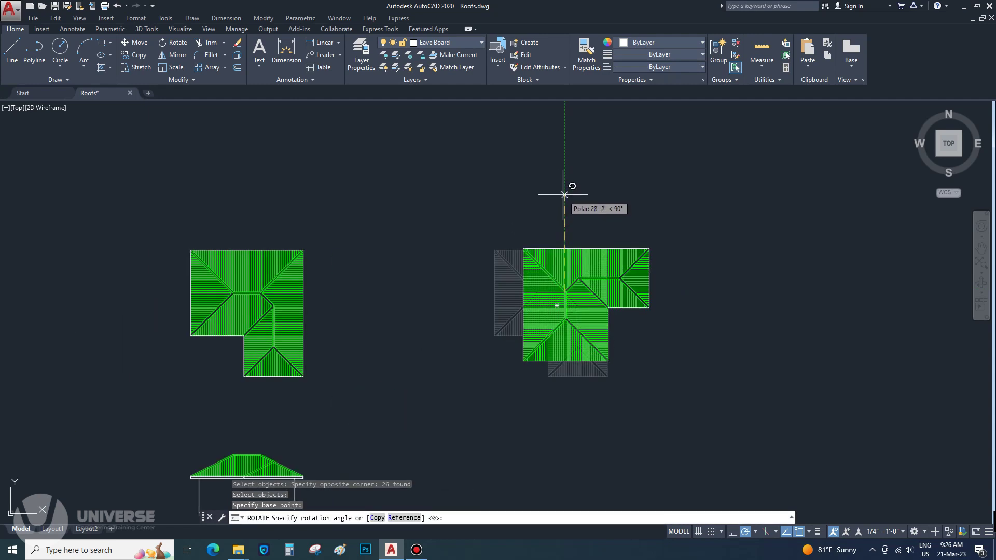
click(565, 194)
middle_drag(569, 186, 469, 150)
key(Return)
key(Escape)
key(Escape)
key(Escape)
scroll(488, 317, down, 2)
scroll(488, 316, down, 2)
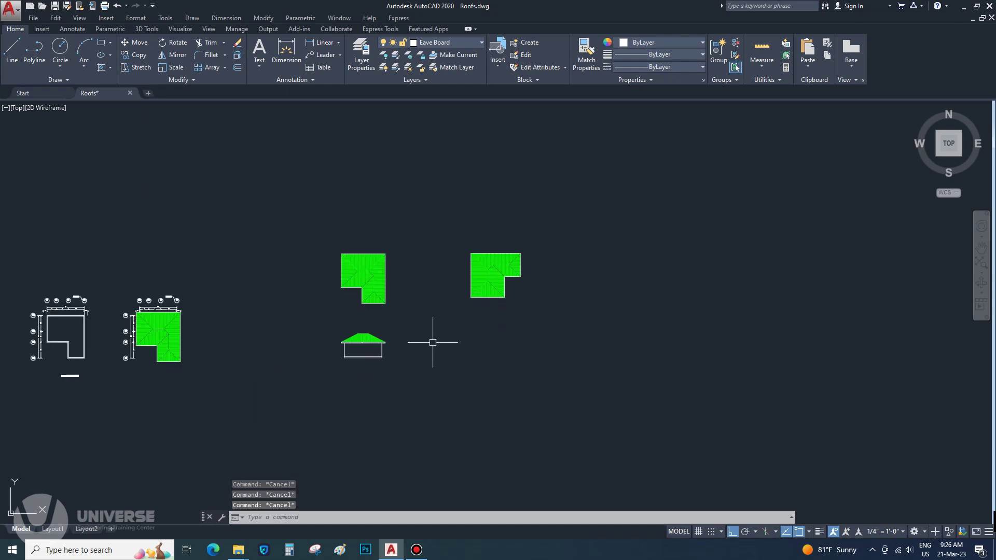
Copy the front elevation to a spot beneath the rotated roof plan.
text(co)
key(space)
click(364, 357)
key(Return)
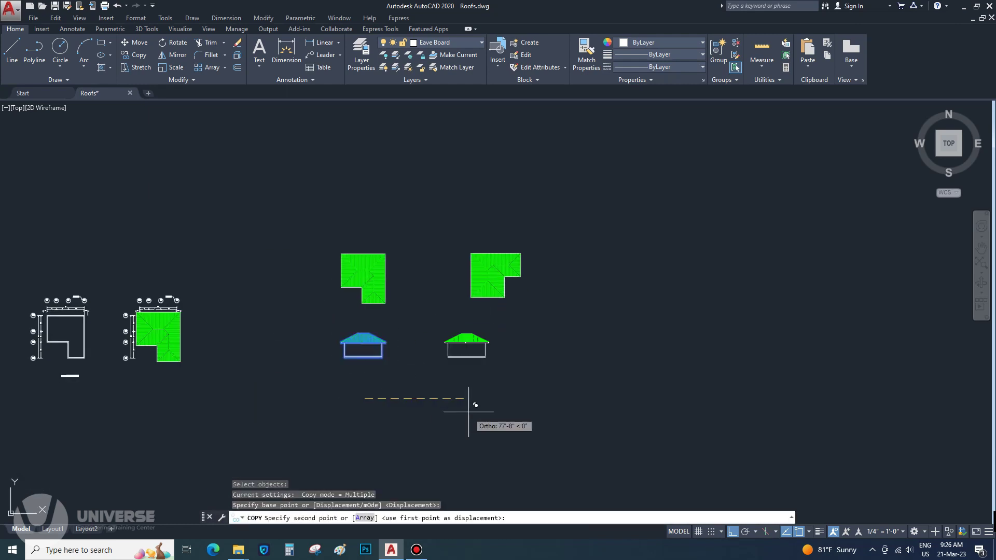
click(469, 410)
key(Escape)
Draw a vertical guide line from the rotated plan's corner down past the elevation copy.
text(l)
key(space)
scroll(467, 332, up, 2)
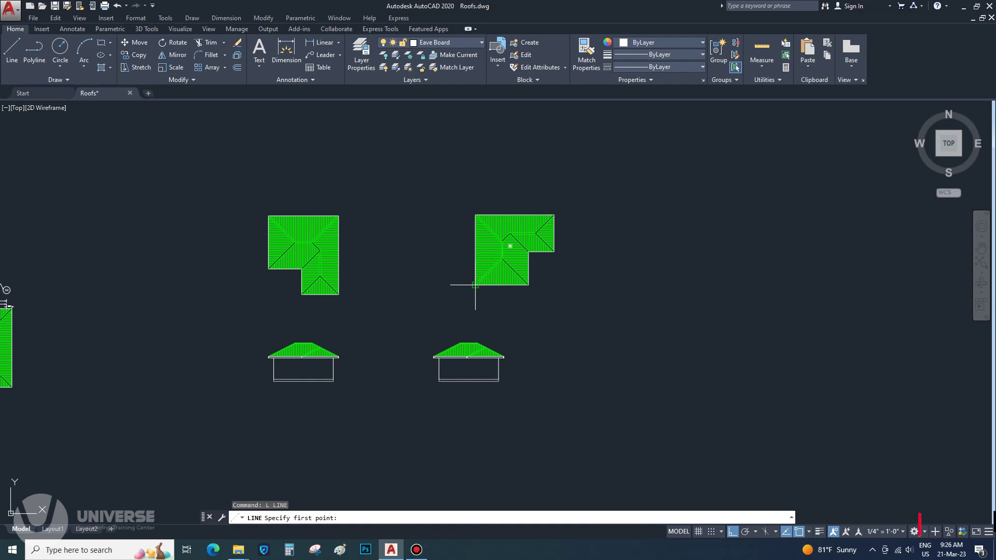
click(475, 285)
middle_drag(475, 285, 466, 224)
click(467, 424)
key(Escape)
key(Escape)
key(Escape)
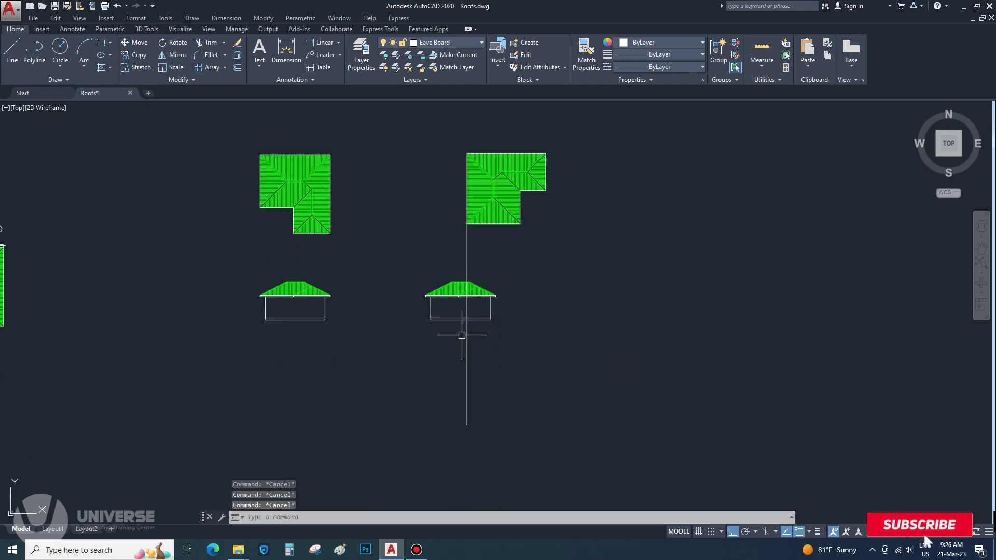
Window-select the right elevation for a move from its left eave corner, then cancel.
text(m)
key(space)
click(412, 271)
click(550, 338)
scroll(459, 290, up, 5)
scroll(390, 296, up, 3)
key(space)
scroll(218, 348, up, 3)
click(207, 332)
scroll(207, 332, down, 4)
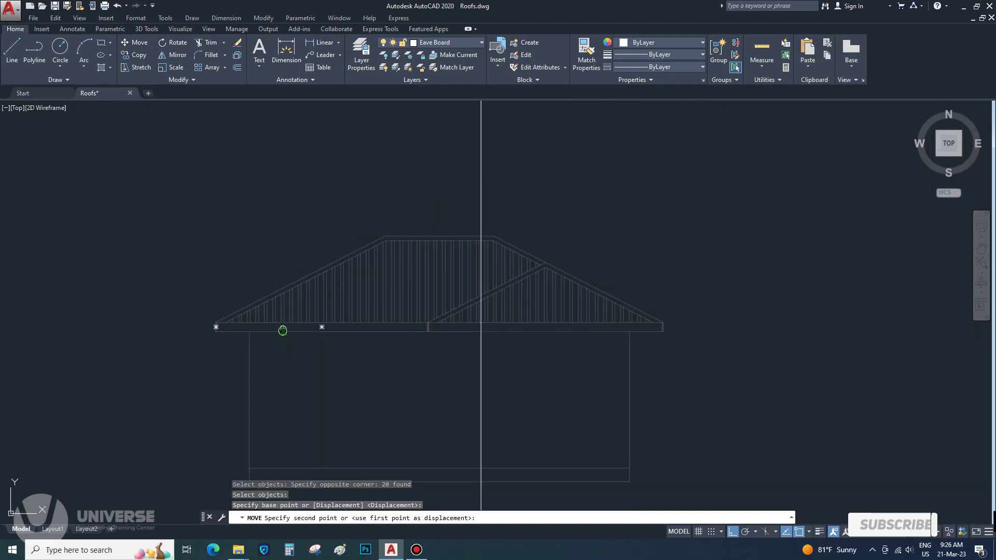
key(Escape)
scroll(439, 317, down, 8)
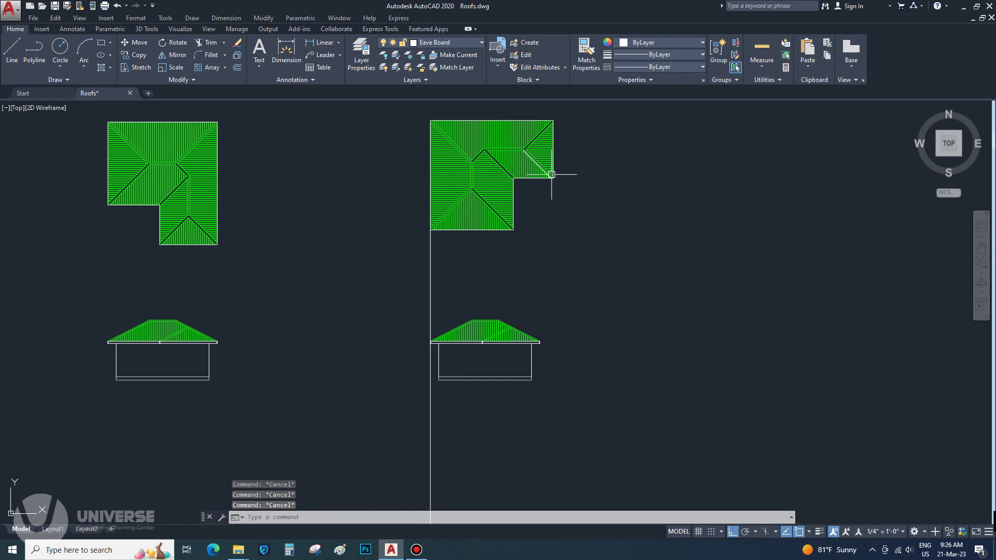
Move the vertical guide line 2'6 to the right.
middle_drag(551, 175, 550, 205)
text(L)
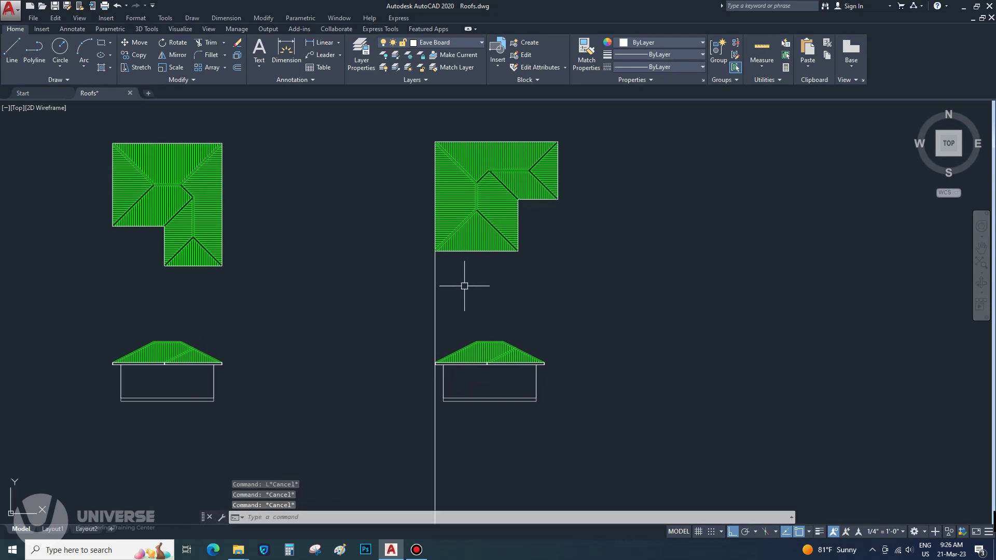
text(m)
key(Return)
click(458, 294)
click(421, 260)
key(Return)
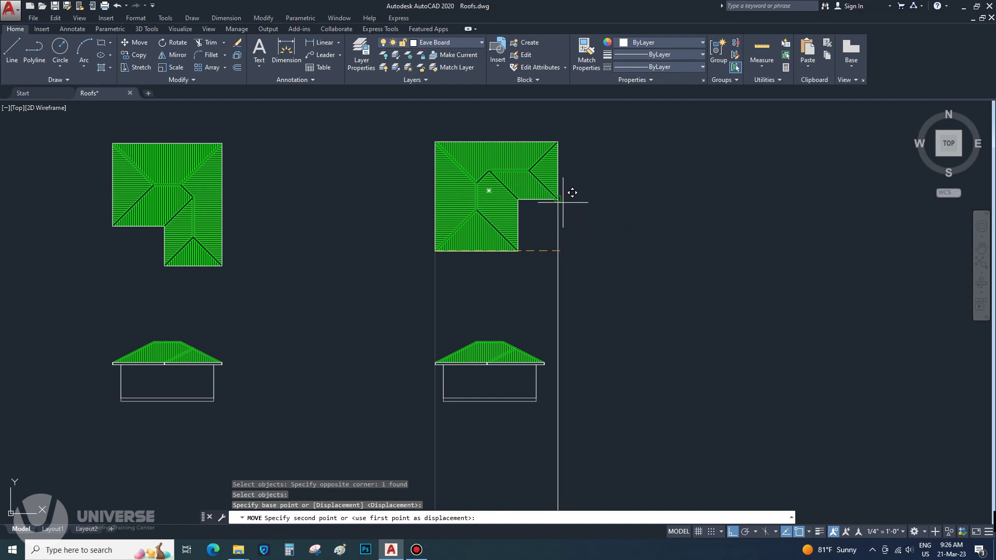
click(563, 202)
key(Return)
click(574, 245)
key(Return)
click(621, 263)
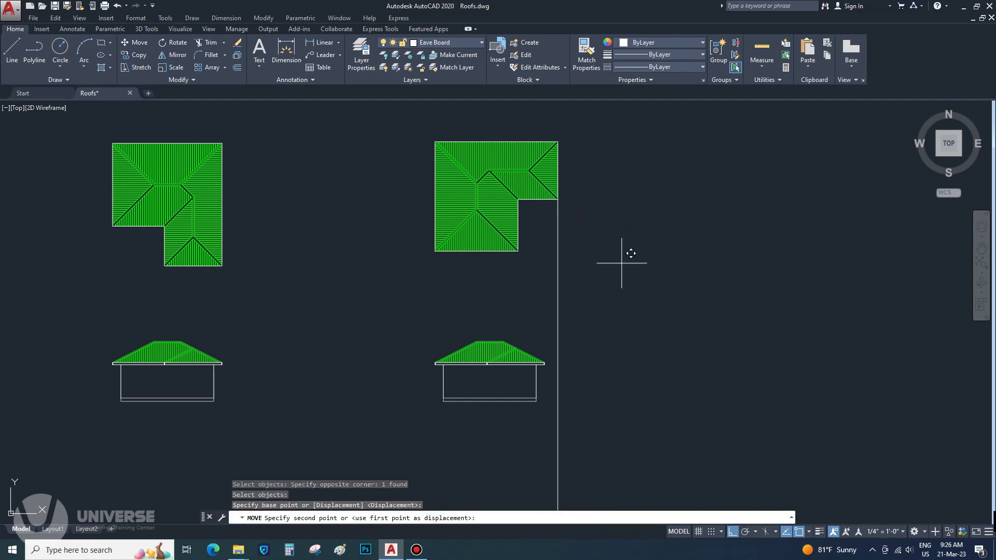
text(26)
key(Return)
key(Escape)
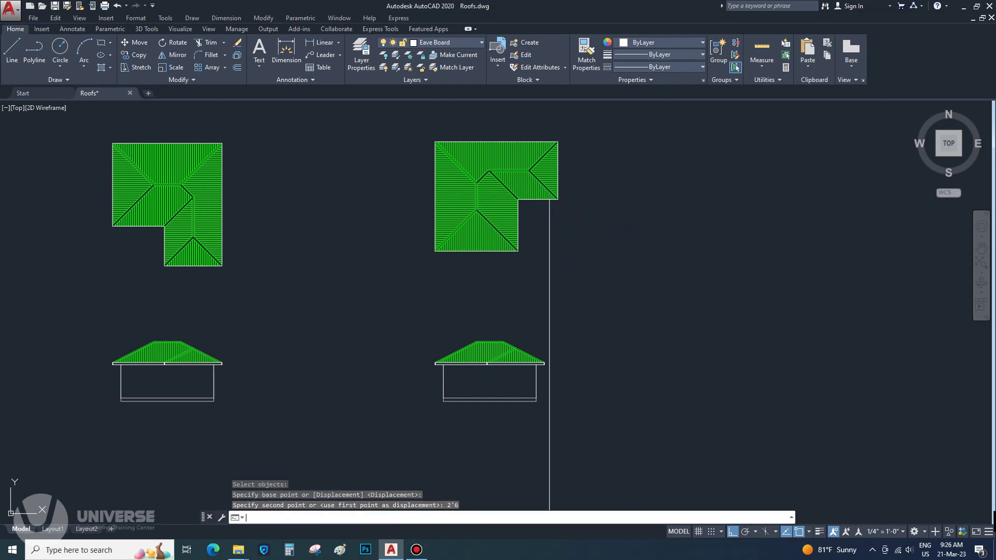
key(Escape)
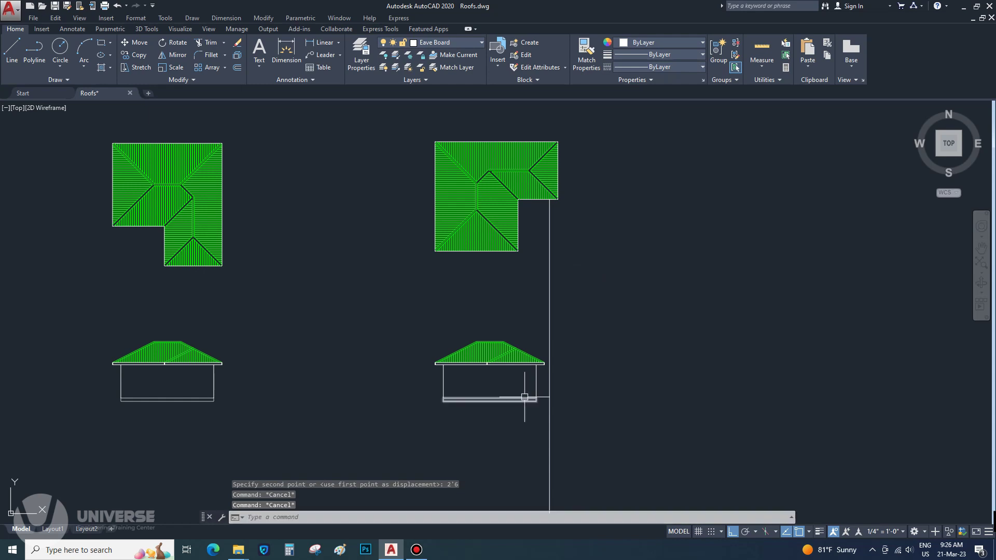
Select the right elevation's two base lines for stretching, then cancel.
scroll(526, 399, up, 3)
drag(529, 403, 524, 384)
scroll(528, 387, up, 3)
click(528, 387)
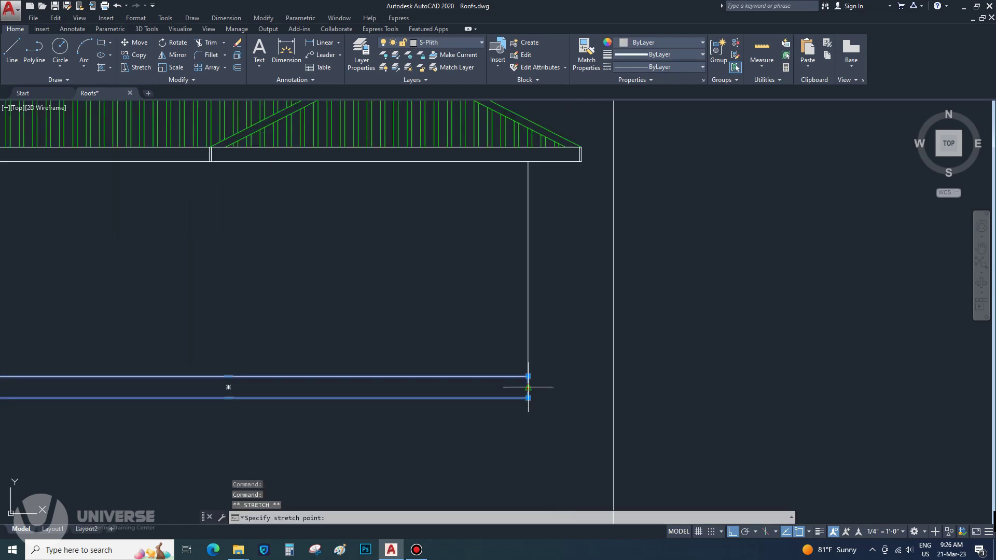
key(Escape)
key(Escape)
scroll(534, 378, down, 3)
scroll(544, 394, down, 3)
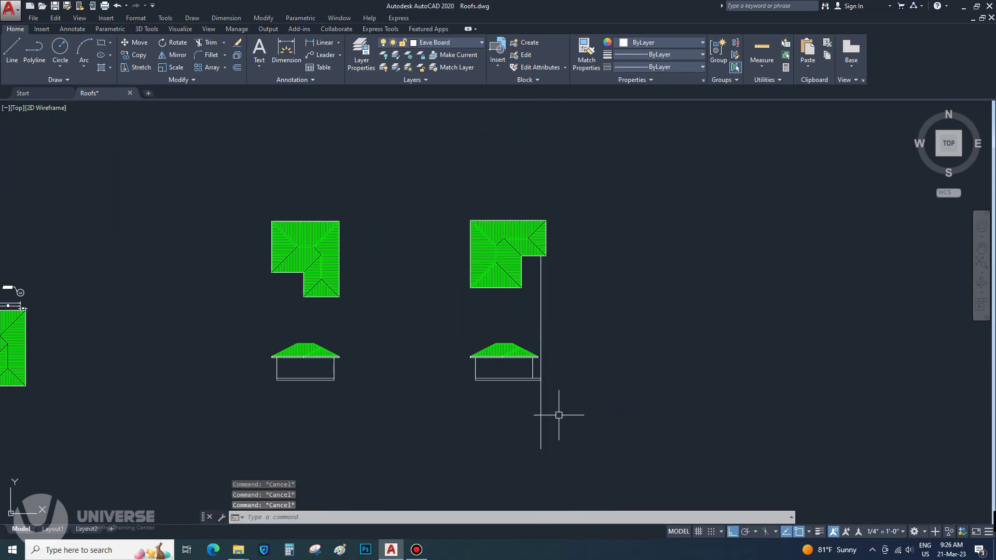
scroll(538, 382, up, 4)
Move the house's right wall onto the long vertical guide line.
text(m)
key(Return)
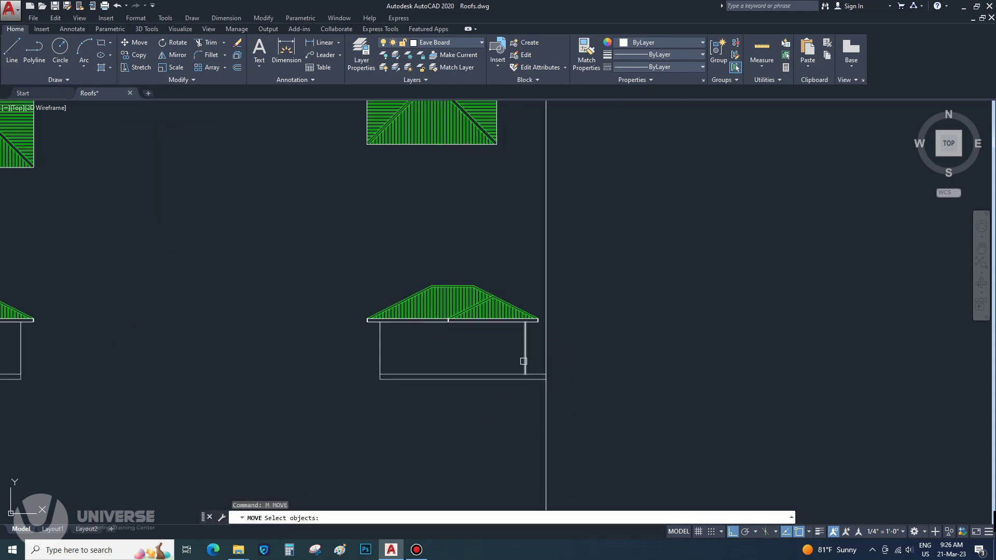
click(521, 363)
scroll(519, 371, up, 5)
key(Return)
click(518, 387)
click(602, 387)
key(Return)
key(Escape)
scroll(536, 343, down, 3)
scroll(550, 296, up, 2)
Start another move and an eave selection window, cancelling both while zooming around.
text(m)
key(Return)
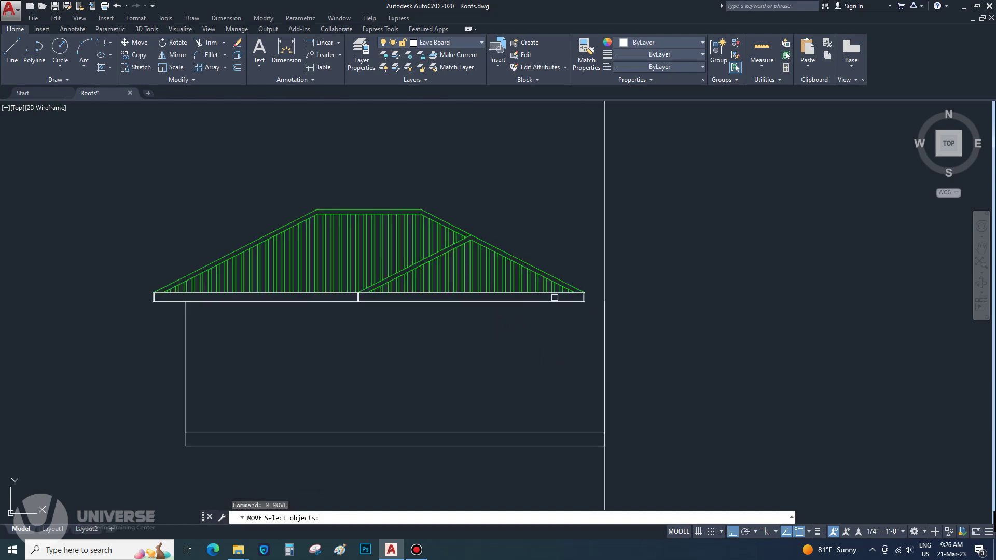
scroll(583, 301, down, 3)
key(Escape)
key(Escape)
key(Escape)
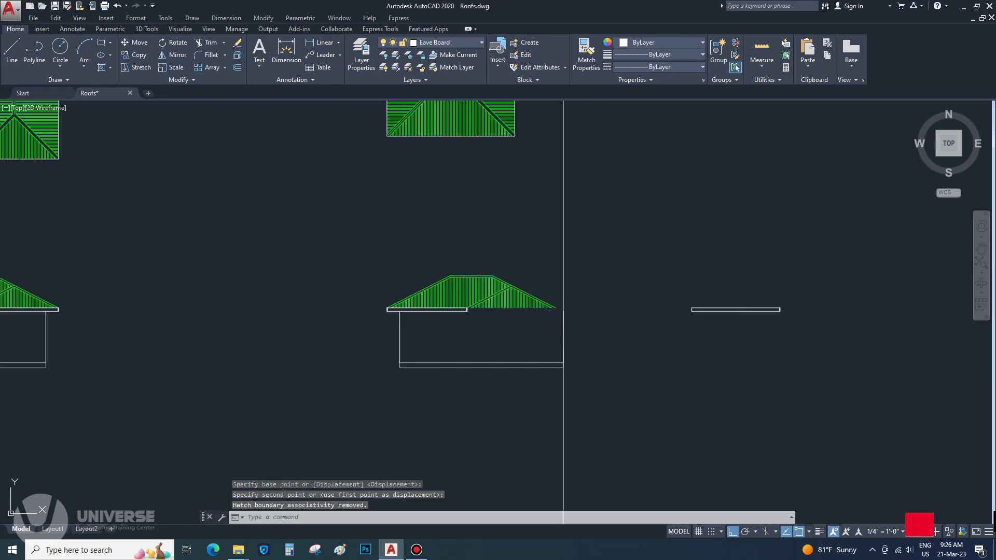
scroll(445, 304, up, 3)
click(449, 316)
key(Escape)
scroll(446, 311, down, 4)
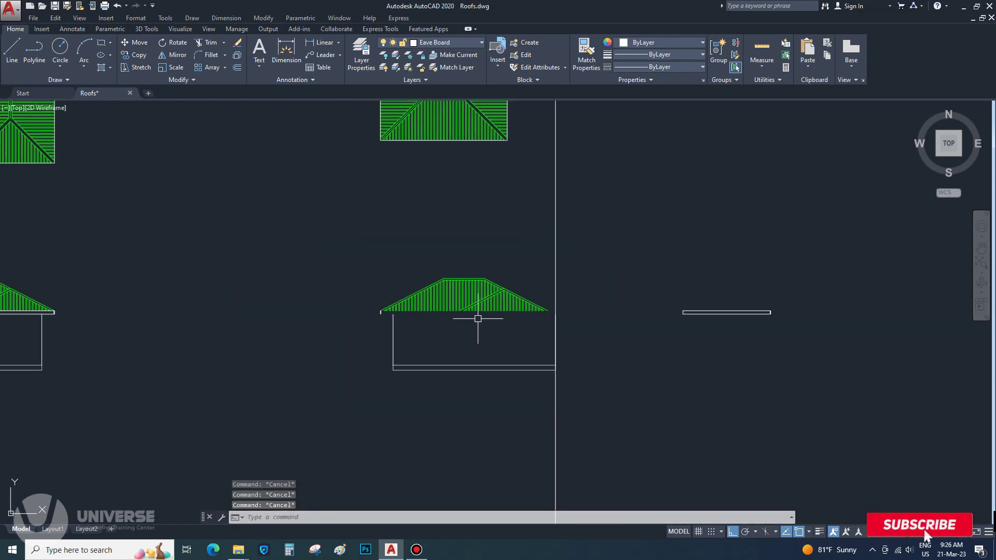
scroll(394, 324, up, 2)
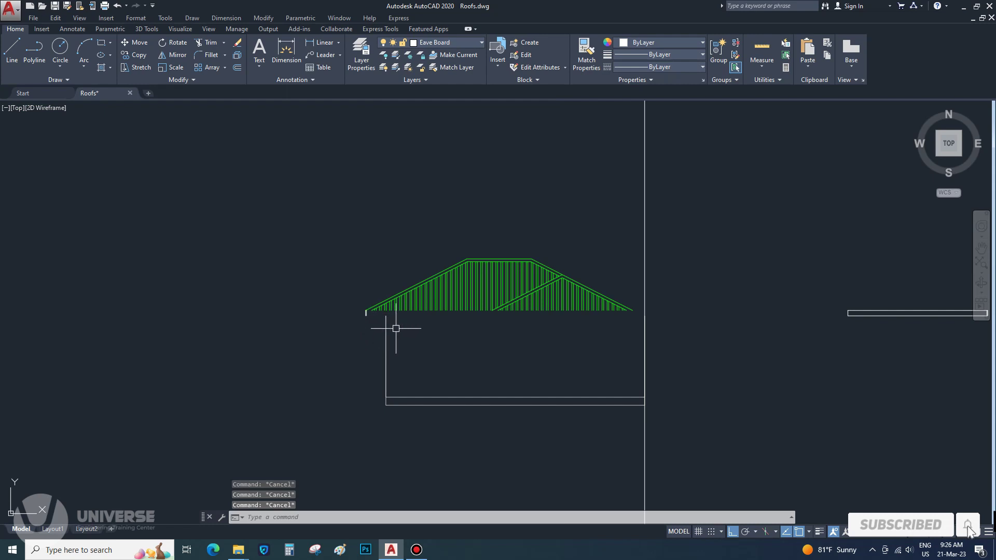
scroll(430, 332, down, 4)
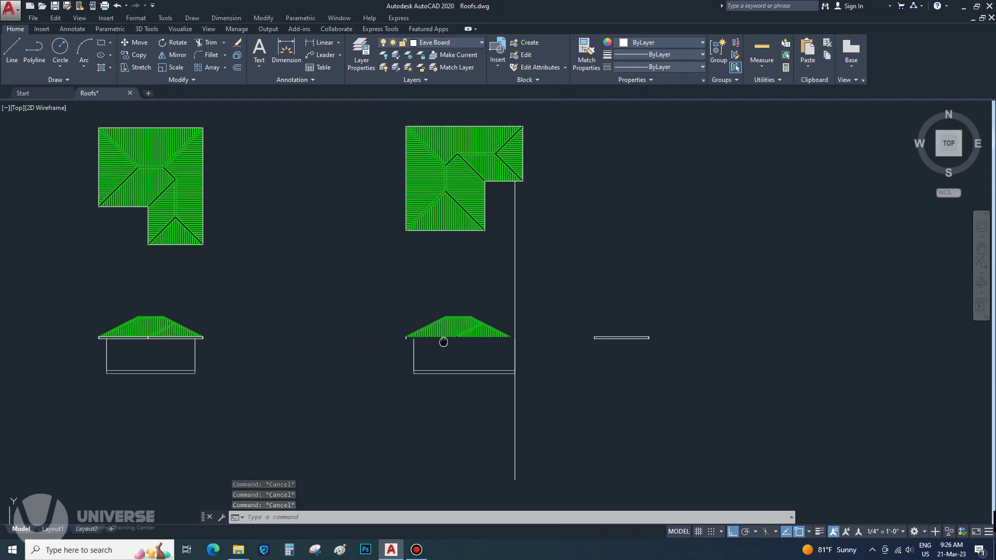
scroll(431, 361, up, 4)
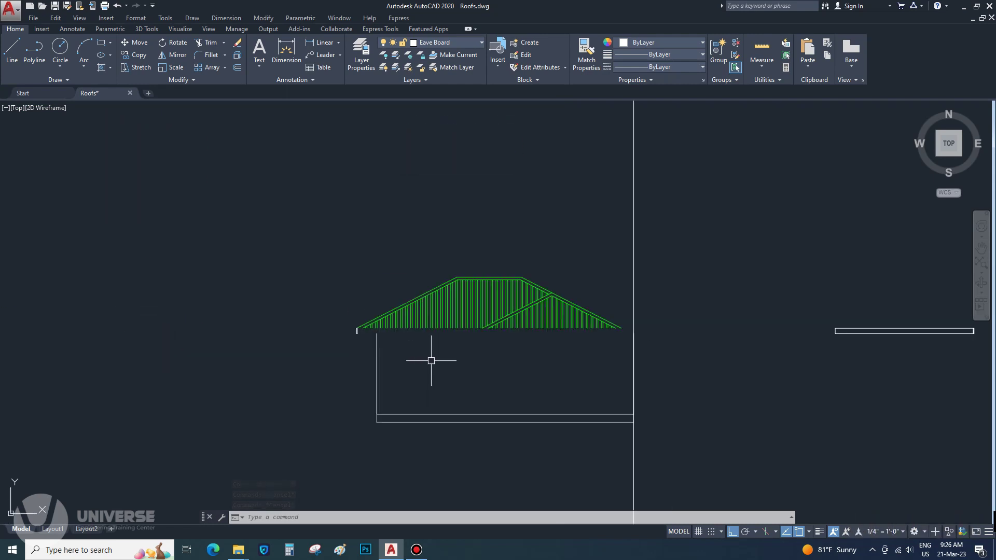
scroll(462, 352, down, 4)
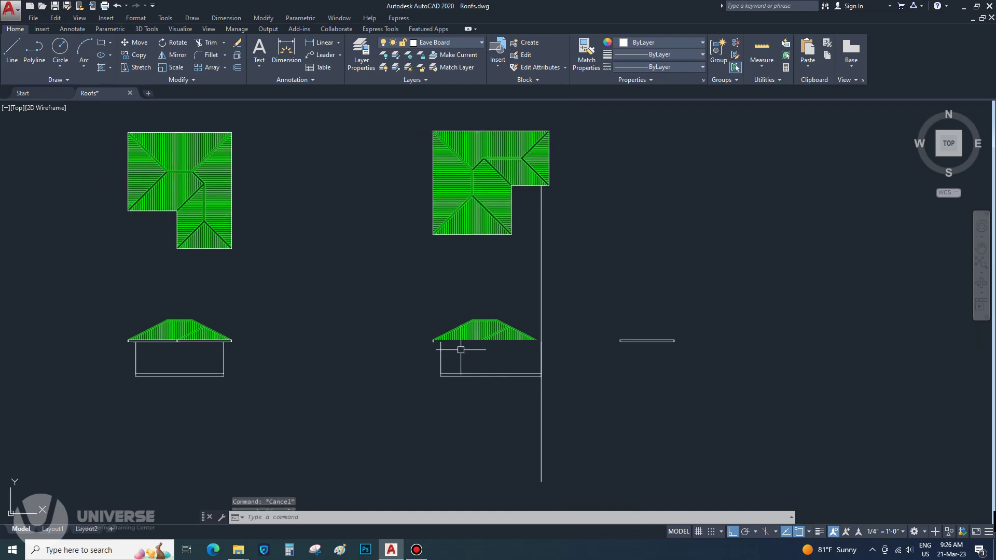
scroll(495, 345, up, 4)
Erase the right elevation's old roof.
click(588, 353)
click(400, 285)
text(e)
key(Return)
click(335, 345)
key(Escape)
scroll(412, 345, down, 2)
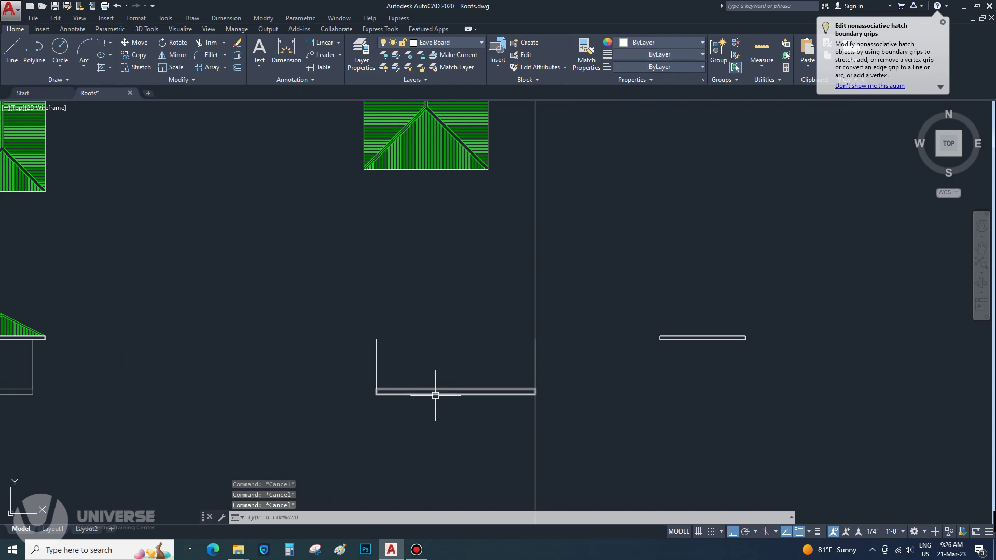
Draw a horizontal line across the base of the right wall.
text(l)
key(Return)
click(536, 389)
click(293, 393)
key(Return)
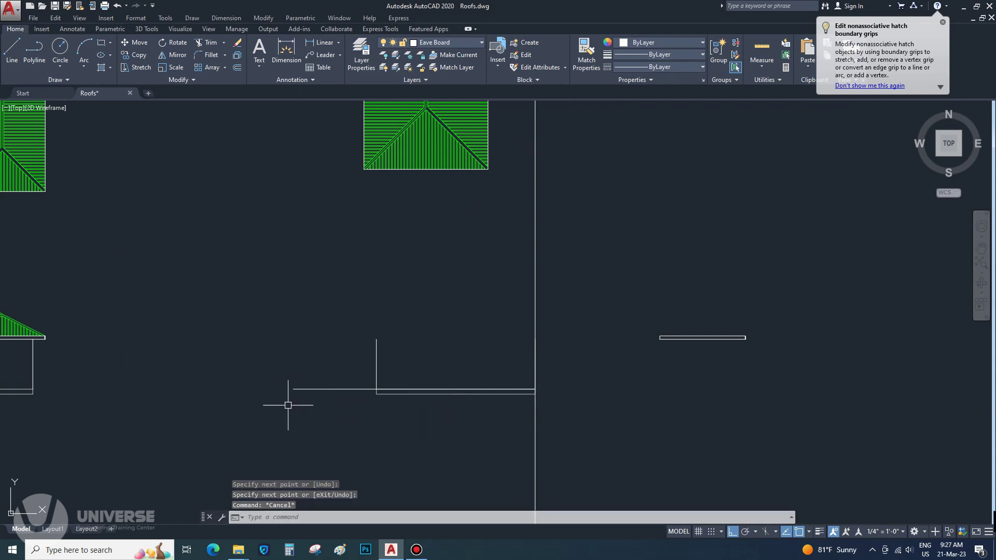
Offset the new horizontal line 12 upward.
text(o)
key(Return)
Extend the vertical wall line up to the top line and delete the excess bottom segment.
key(Return)
click(311, 389)
click(322, 333)
key(Escape)
key(Escape)
key(Escape)
text(ex)
key(Return)
click(382, 329)
Trim the leftover line ends to close the wall outline.
key(Return)
click(376, 358)
key(Escape)
click(332, 389)
key(Delete)
text(tr)
key(Return)
click(408, 355)
click(379, 349)
key(Return)
click(344, 330)
key(Escape)
key(Escape)
scroll(400, 356, down, 4)
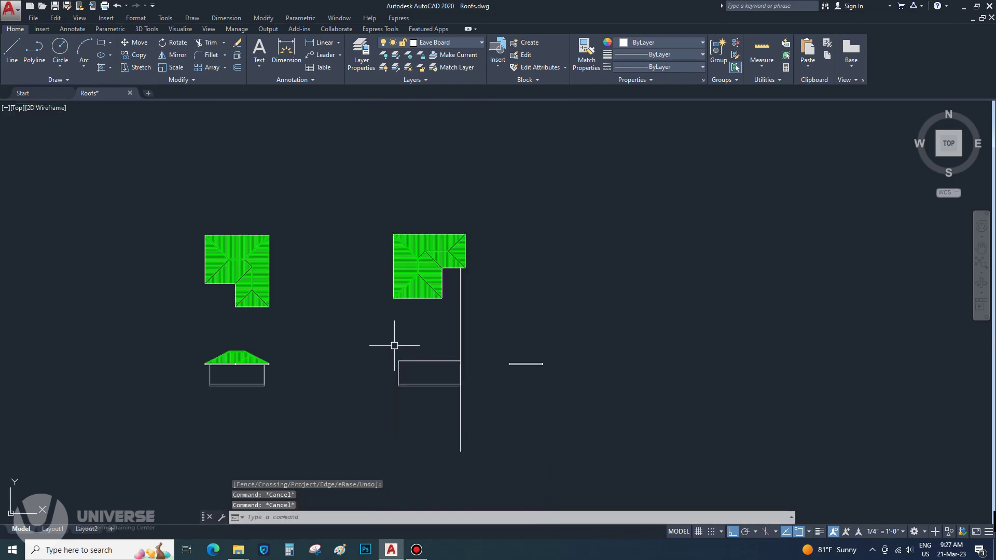
Drop a projection line from the roof plan's bottom-left corner down past the elevation.
text(l)
key(Return)
click(394, 298)
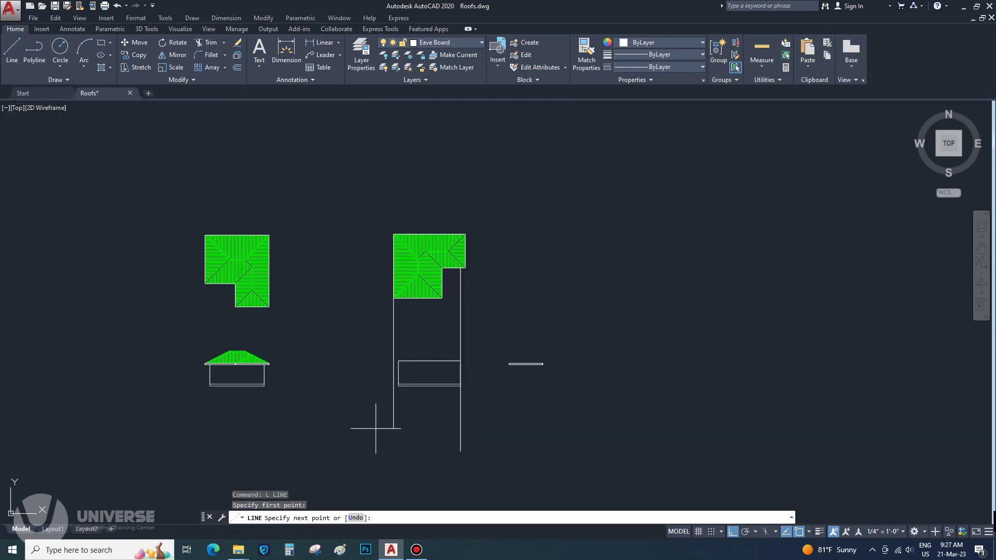
click(376, 428)
key(Escape)
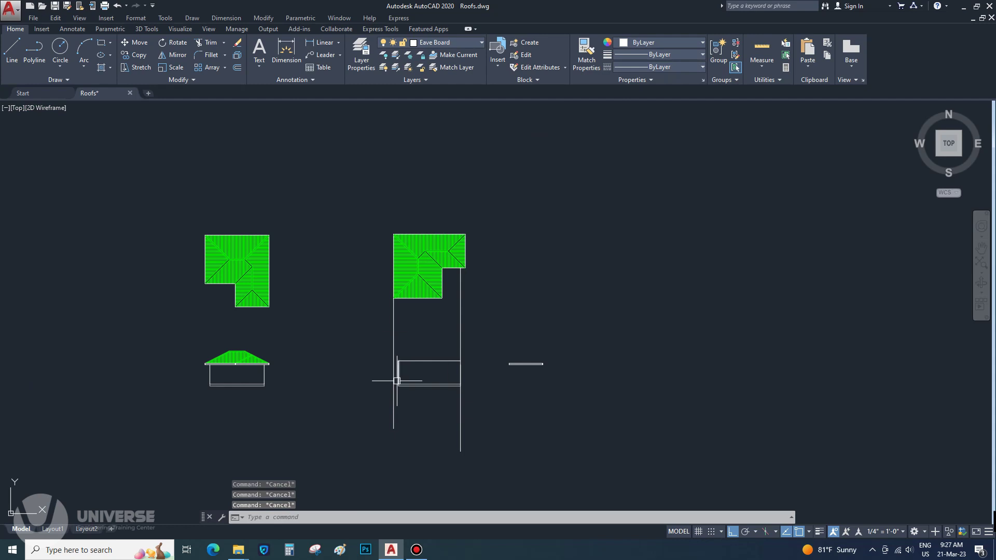
scroll(211, 358, up, 6)
middle_drag(211, 363, 273, 308)
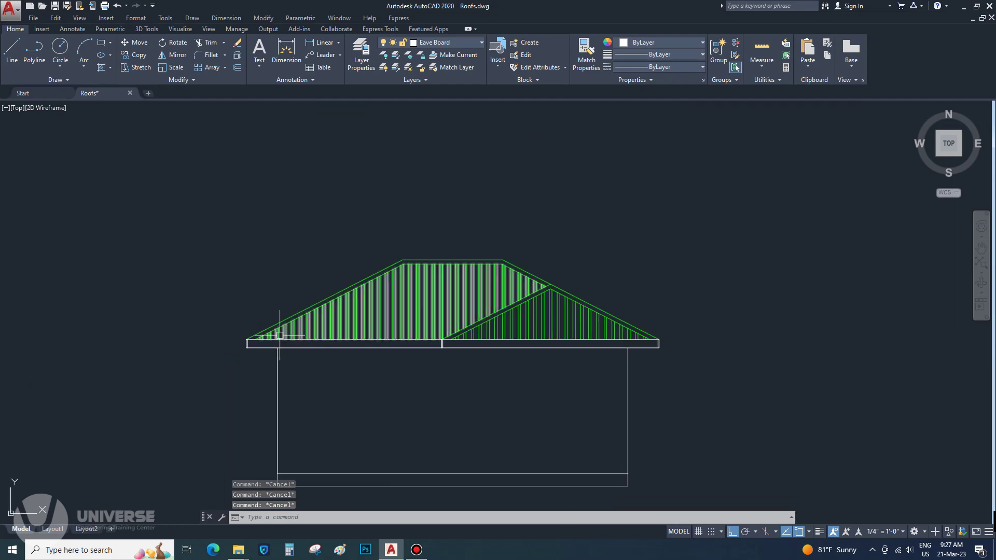
Measure the left elevation's roof slope against the eave line to confirm 27°.
click(72, 29)
click(212, 68)
scroll(272, 322, up, 6)
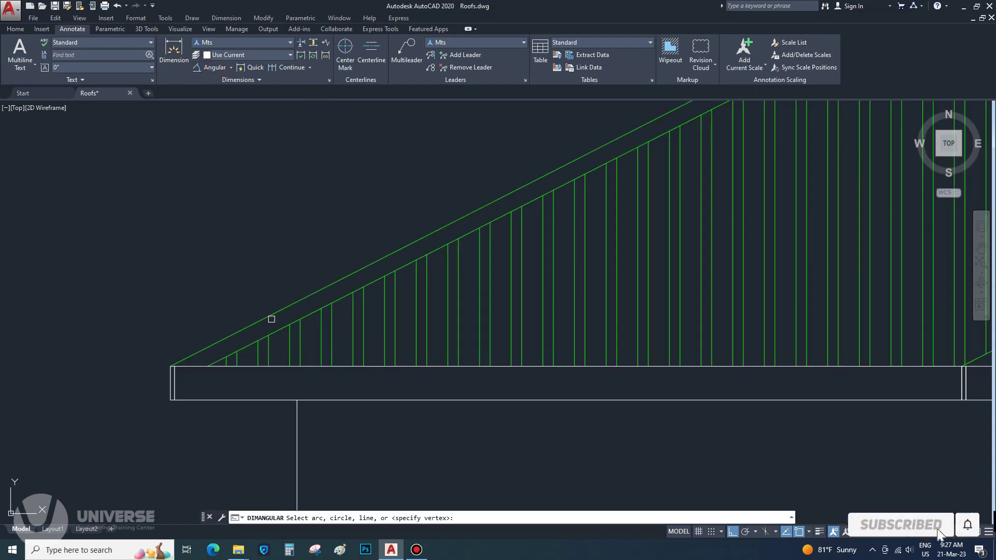
click(271, 319)
click(284, 367)
scroll(342, 334, down, 6)
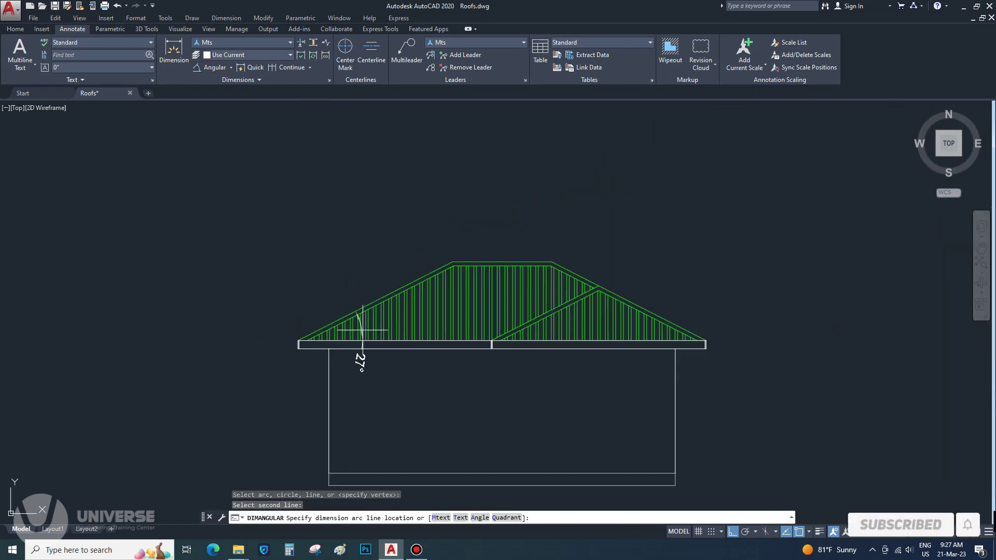
key(Escape)
key(Escape)
key(Escape)
scroll(362, 330, down, 5)
scroll(378, 344, down, 2)
scroll(378, 345, up, 4)
middle_drag(476, 369, 455, 352)
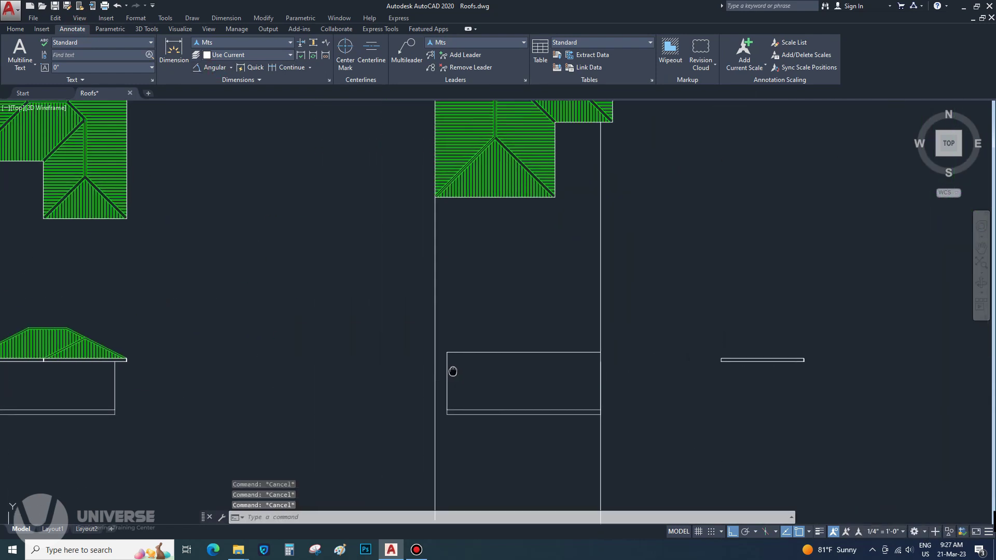
scroll(292, 367, up, 2)
Copy the 27° slope line from its eave corner toward the right wall's top-left corner.
text(co)
key(Return)
scroll(172, 341, up, 4)
click(187, 367)
scroll(171, 380, up, 8)
key(Return)
click(212, 376)
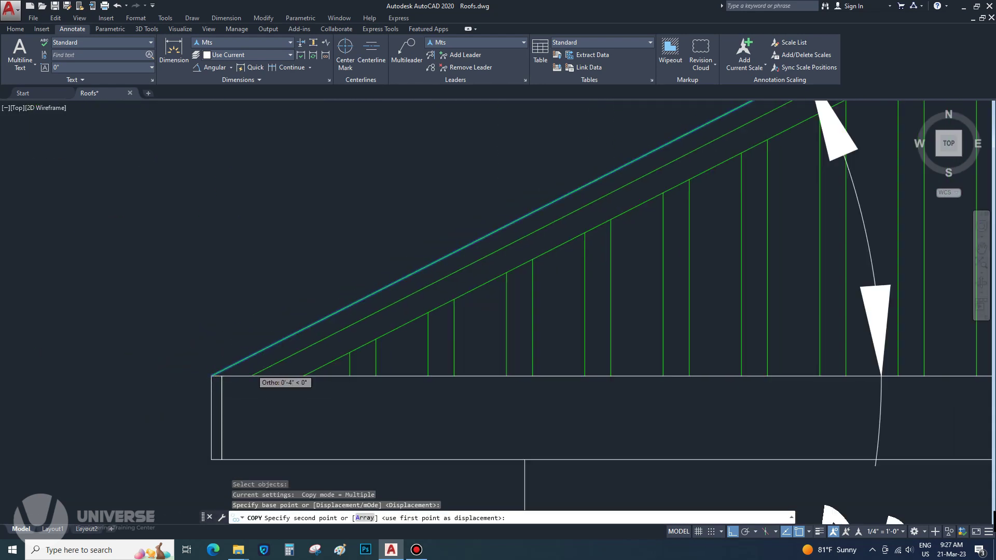
scroll(282, 367, down, 5)
middle_drag(667, 358, 400, 351)
scroll(488, 352, up, 6)
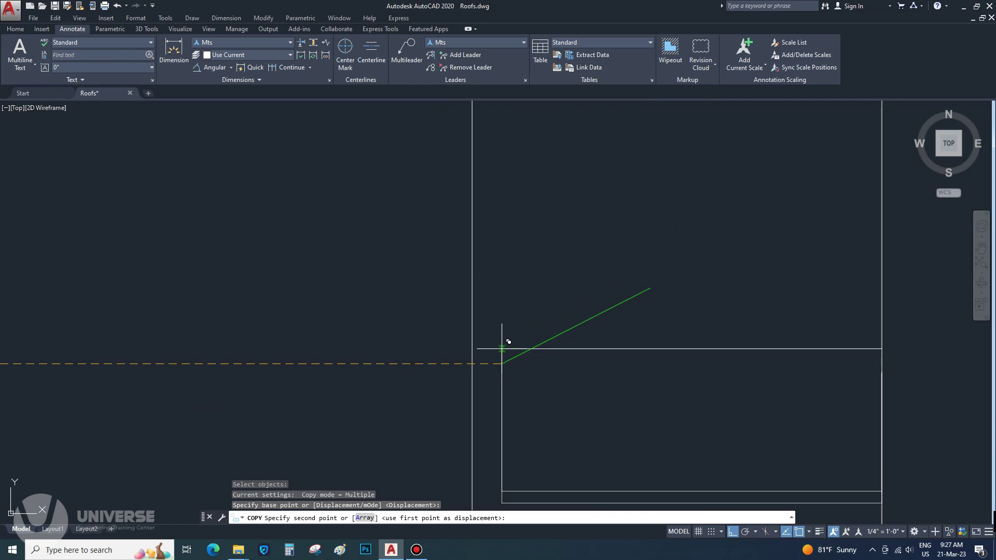
Place the copied roof slope at the wall's top-left corner, then try EXTEND and cancel it.
click(508, 342)
key(Escape)
text(ex)
key(Return)
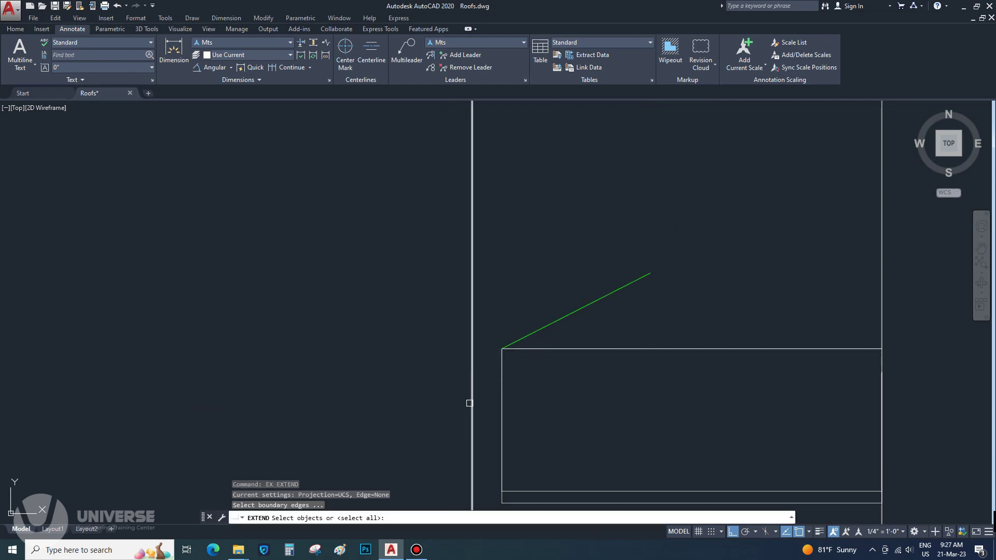
click(473, 391)
key(Return)
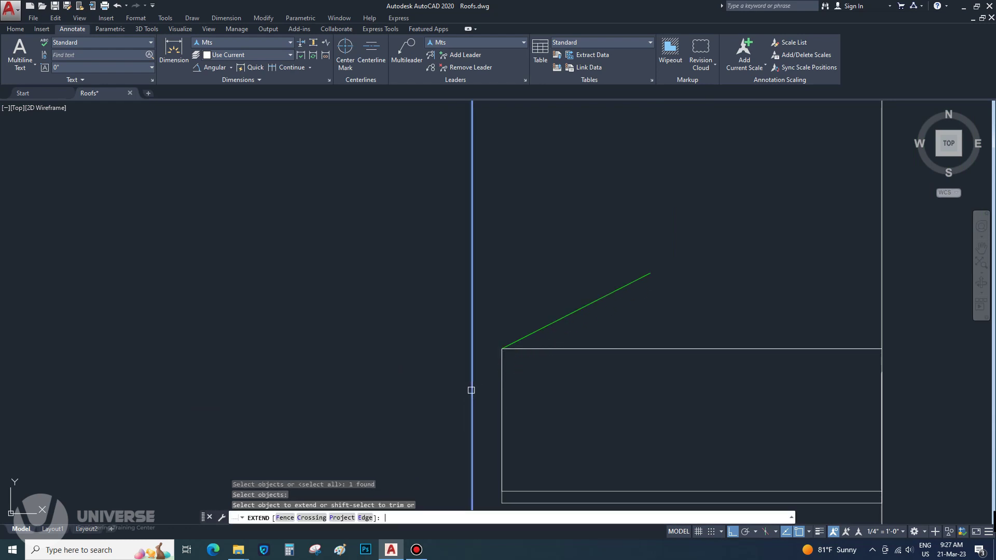
key(Escape)
Draw a projection line down from the right roof plan.
scroll(502, 399, down, 4)
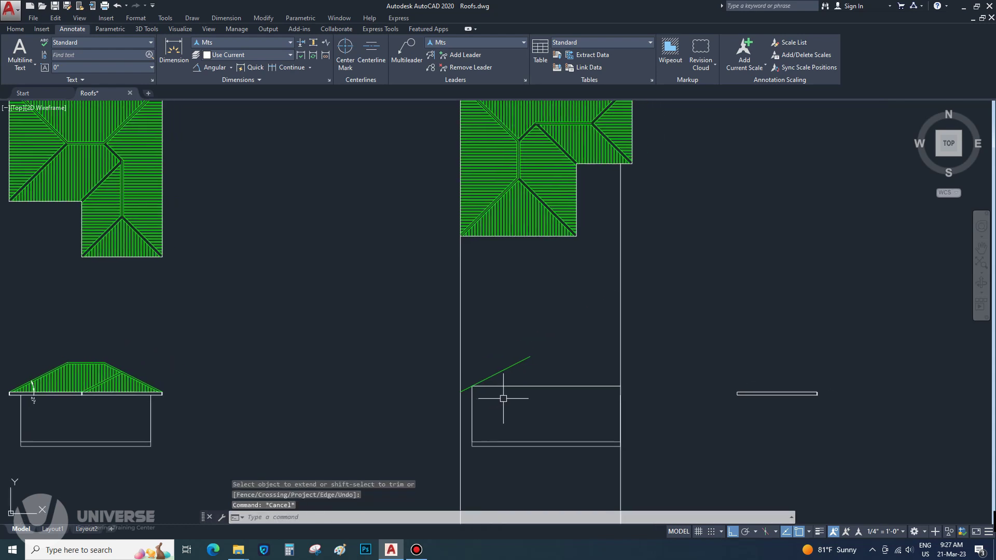
middle_drag(512, 386, 512, 402)
scroll(489, 256, up, 2)
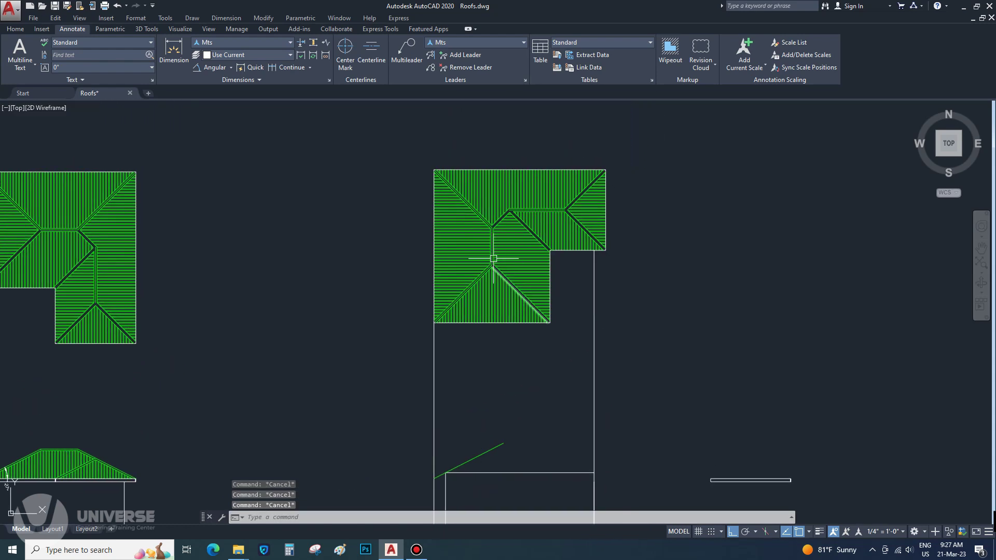
text(l)
key(Return)
scroll(507, 260, up, 2)
scroll(441, 273, up, 4)
scroll(440, 256, down, 5)
scroll(451, 306, down, 3)
click(448, 294)
key(Escape)
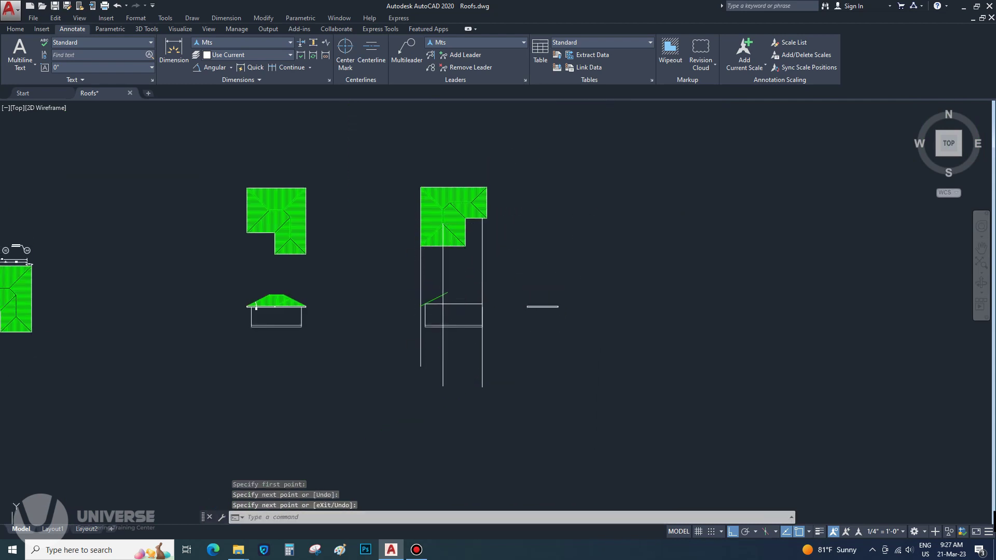
key(Escape)
key(Escape)
key(Escape)
Bring the left roof plan into view and start OFFSET with a distance of 4.
scroll(465, 204, up, 5)
scroll(389, 162, up, 3)
scroll(338, 166, up, 2)
scroll(377, 216, up, 2)
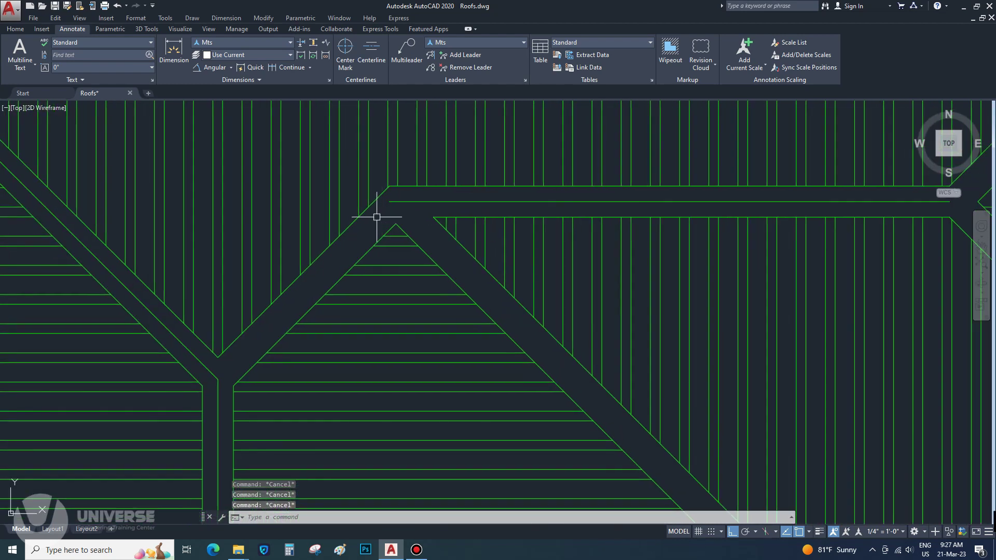
scroll(379, 232, down, 6)
middle_drag(384, 234, 467, 239)
scroll(294, 270, up, 5)
scroll(338, 282, down, 1)
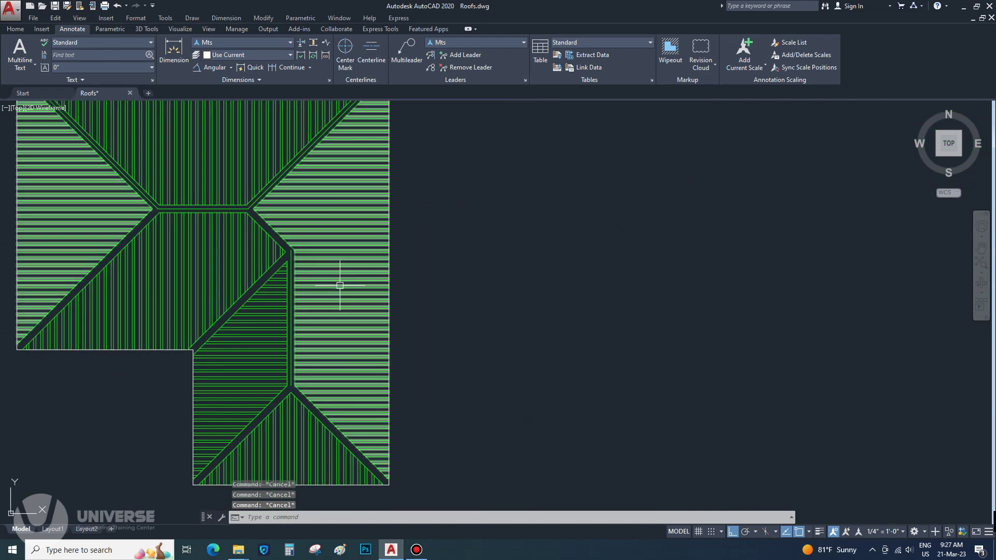
scroll(345, 276, down, 3)
scroll(344, 276, down, 5)
scroll(447, 286, up, 10)
middle_drag(414, 356, 445, 320)
middle_drag(450, 276, 463, 328)
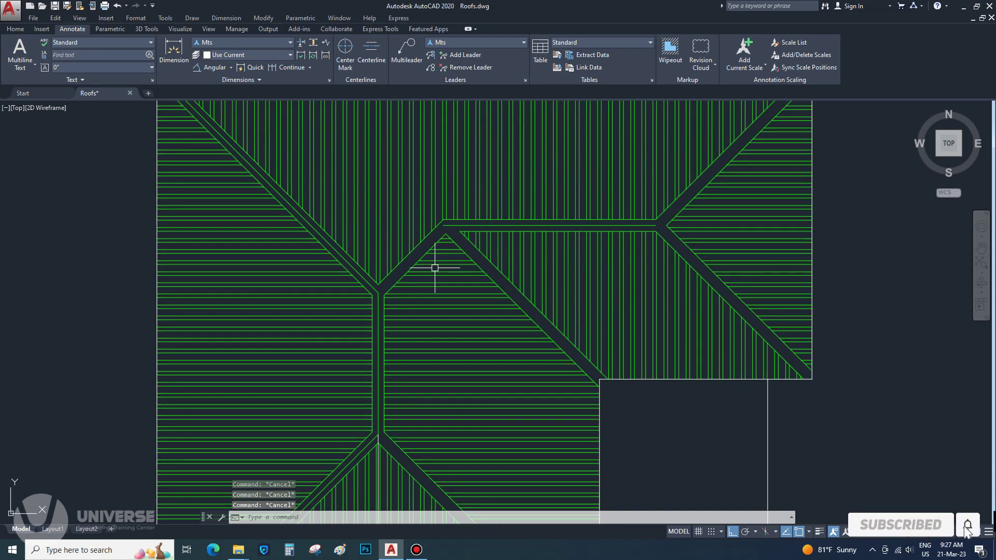
scroll(422, 251, up, 2)
text(o)
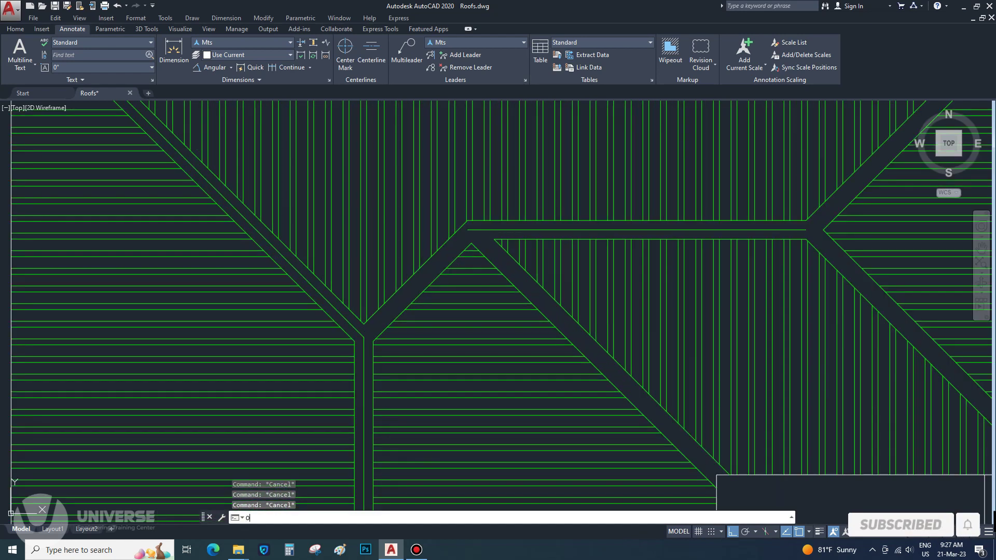
key(Return)
text(4)
key(Return)
scroll(456, 252, up, 4)
Offset the triangle's left edge outward by 4 and fillet it to the horizontal line.
click(478, 244)
click(469, 242)
key(Escape)
text(f)
key(Return)
key(r)
key(Return)
key(Return)
click(468, 225)
click(496, 204)
Begin a line at the ridge, cancel it, and pan to the ridge junction.
text(l)
key(Return)
click(492, 206)
scroll(485, 260, down, 5)
middle_drag(485, 262, 482, 162)
scroll(492, 254, down, 5)
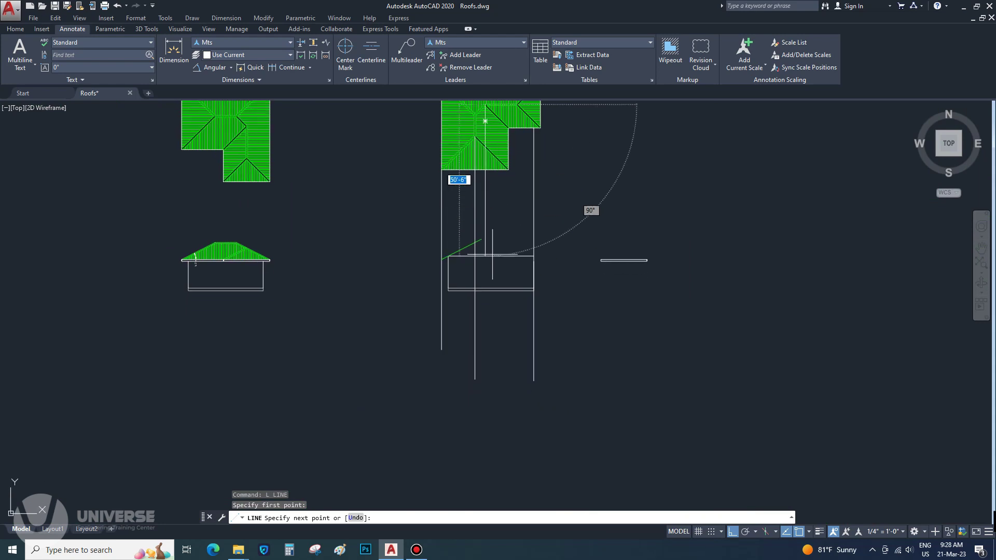
key(Escape)
key(Escape)
scroll(519, 197, up, 10)
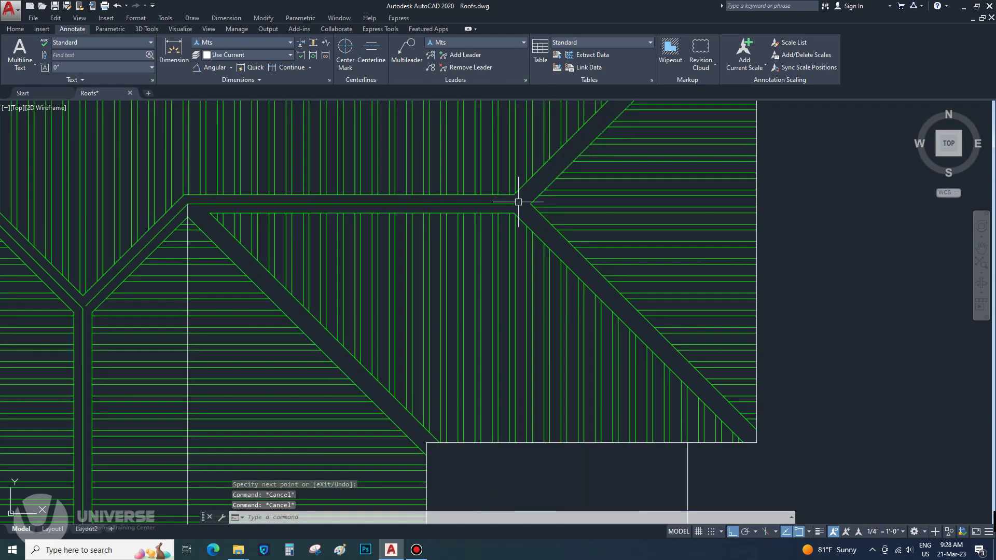
middle_drag(518, 213, 512, 238)
Fillet the diagonal ridge line to the horizontal ridge line with zero radius.
text(o)
key(Return)
scroll(530, 217, up, 3)
key(Escape)
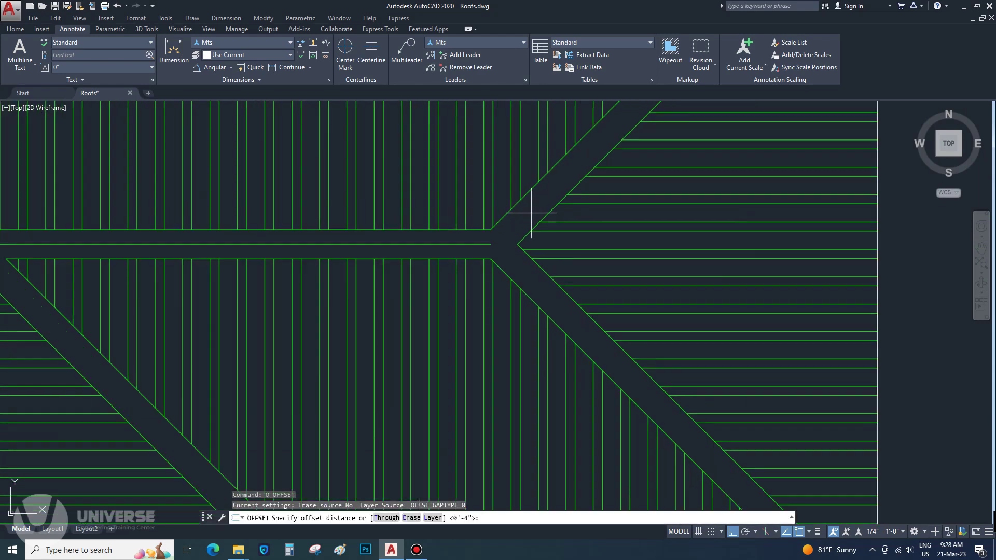
text(f)
key(Return)
text(r)
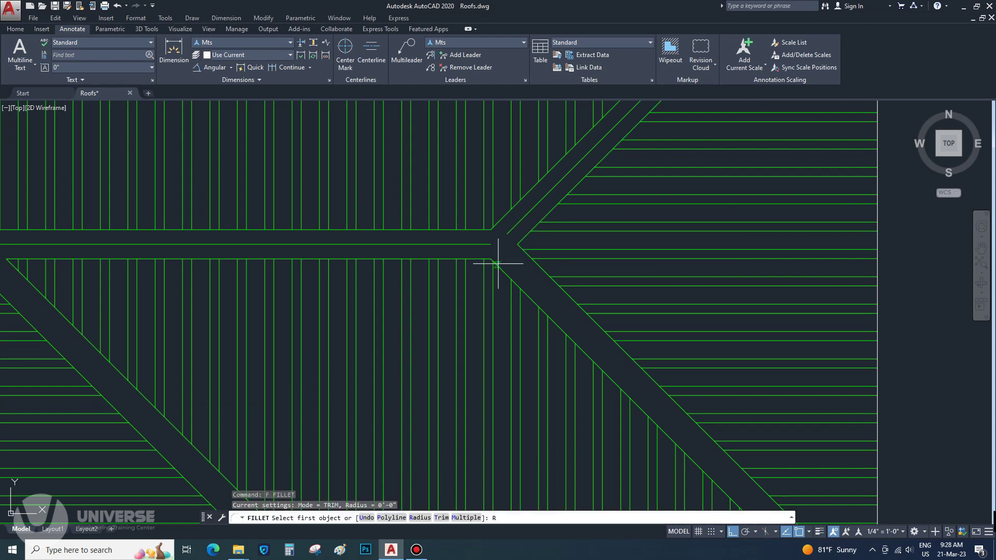
key(Return)
key(Return)
click(510, 227)
click(488, 244)
key(Return)
key(Escape)
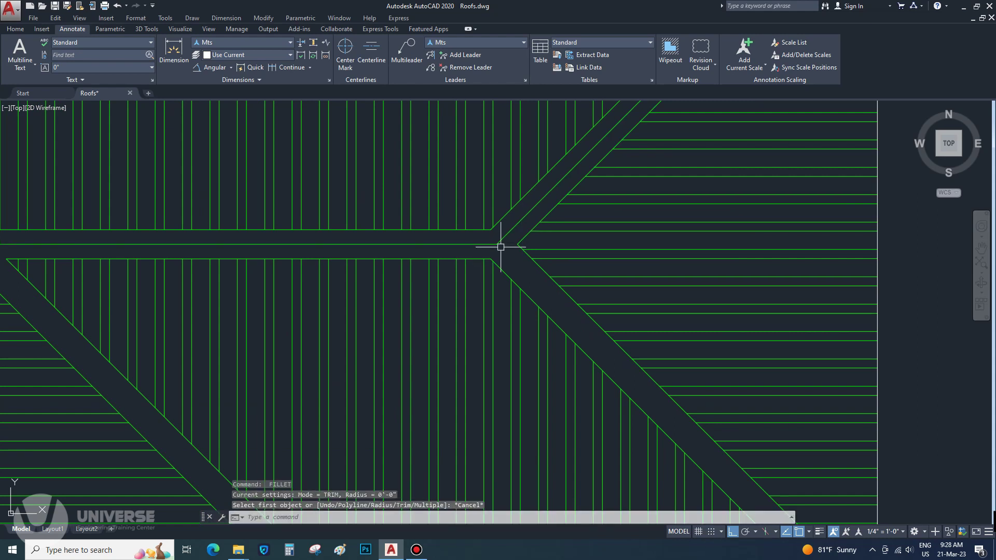
Try a line on the roof plan, cancel it, and centre the right roof and its elevation.
text(l)
key(Return)
click(497, 244)
scroll(498, 246, down, 5)
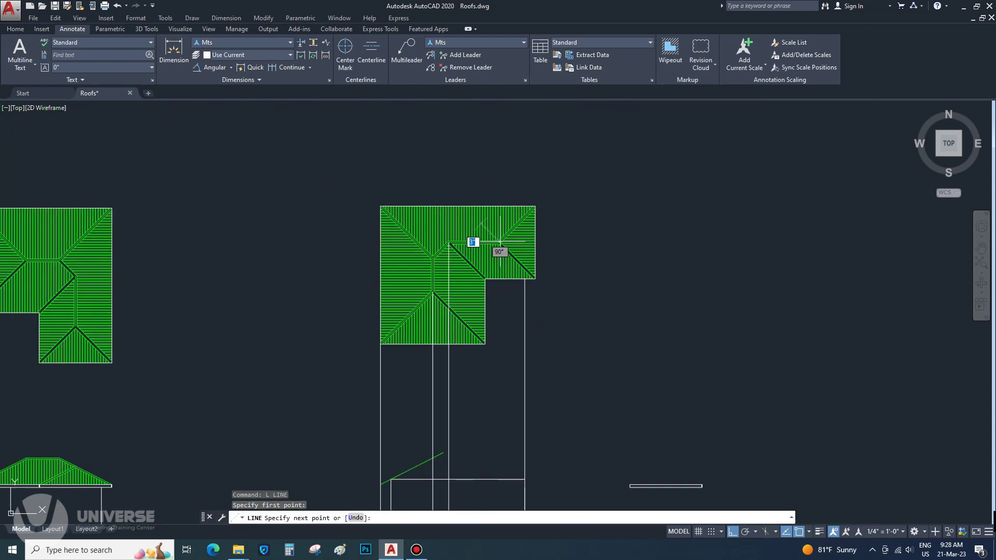
key(Escape)
key(Escape)
key(Escape)
scroll(493, 235, up, 3)
scroll(494, 207, up, 2)
middle_drag(498, 333, 493, 374)
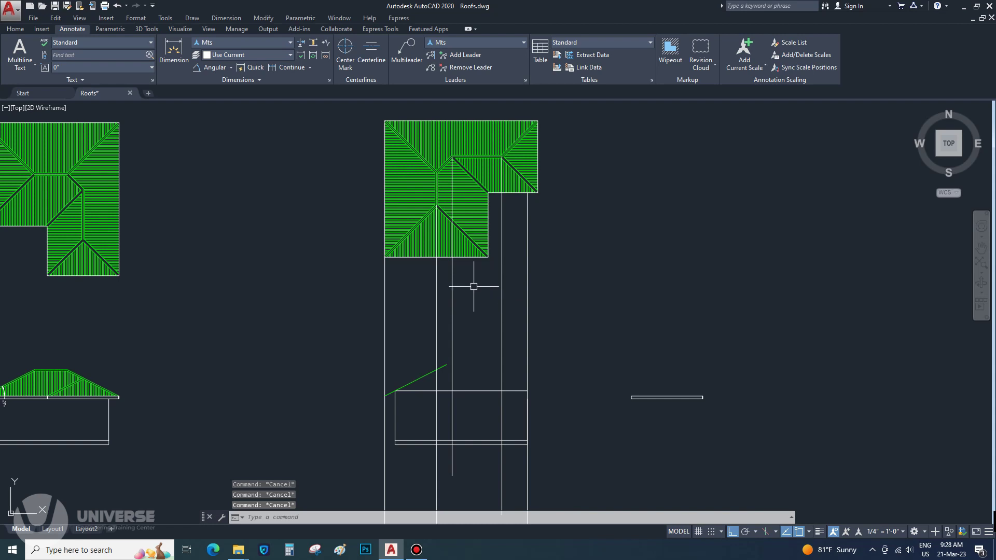
Trim the green roof slope at the vertical lines.
text(tr)
key(Return)
click(436, 383)
key(Return)
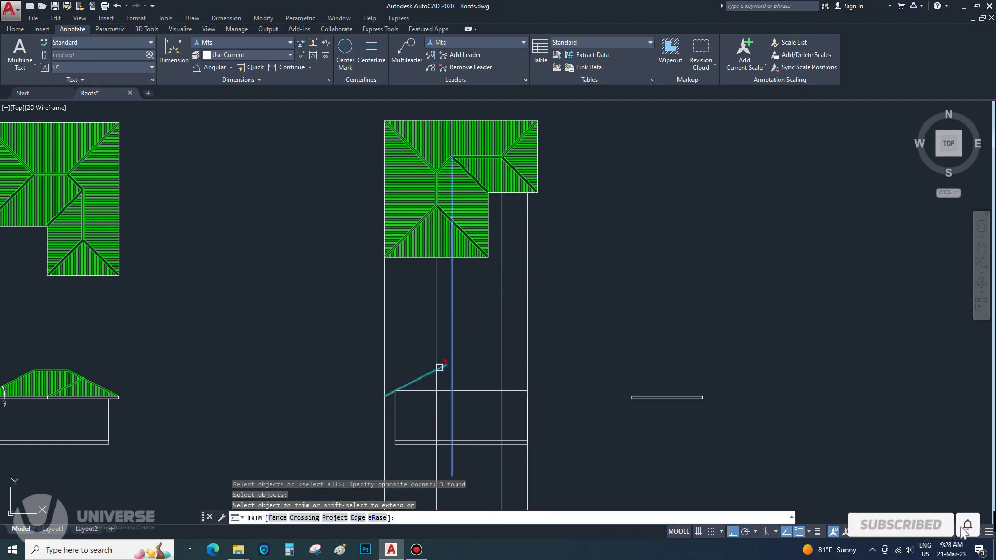
key(Escape)
Mirror the green slope about the vertical line through its peak, keeping the original.
text(mi)
key(Return)
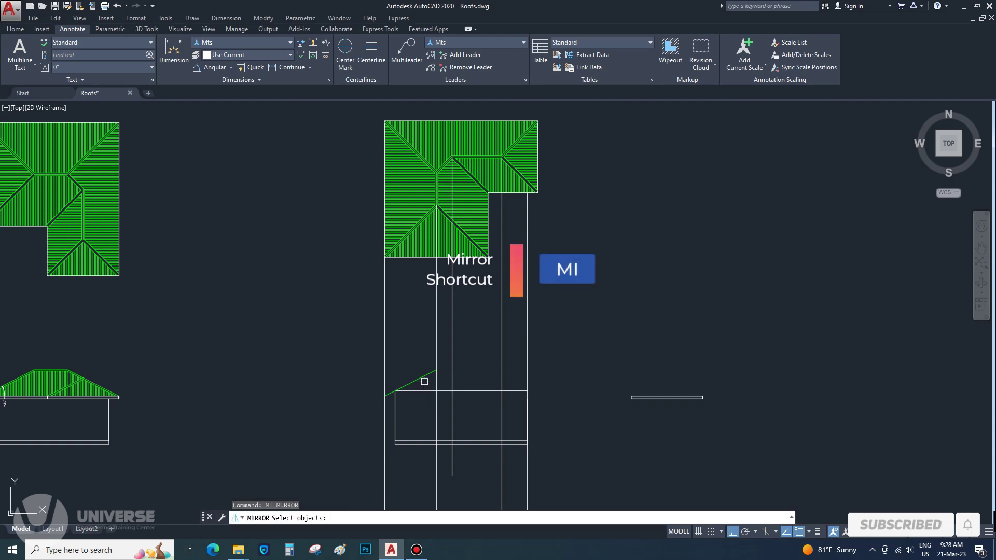
click(423, 378)
key(Return)
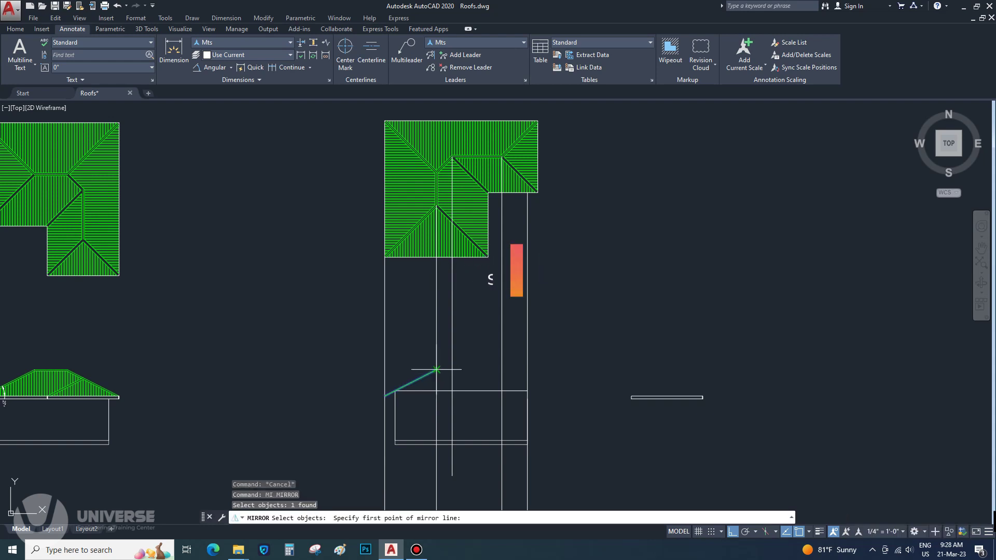
click(436, 371)
click(437, 394)
key(Return)
key(Escape)
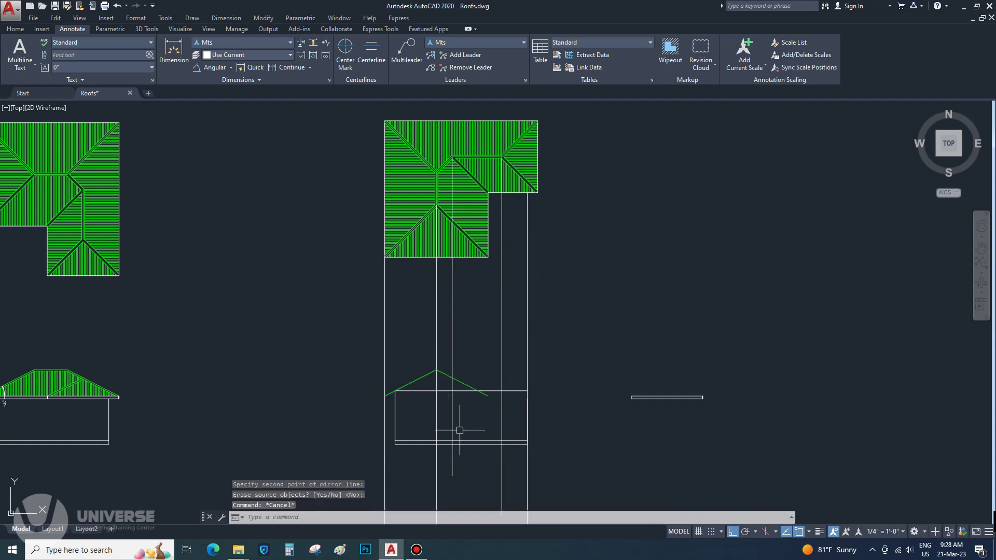
Draw a vertical line from the roof plan down through the elevation.
text(l)
key(Return)
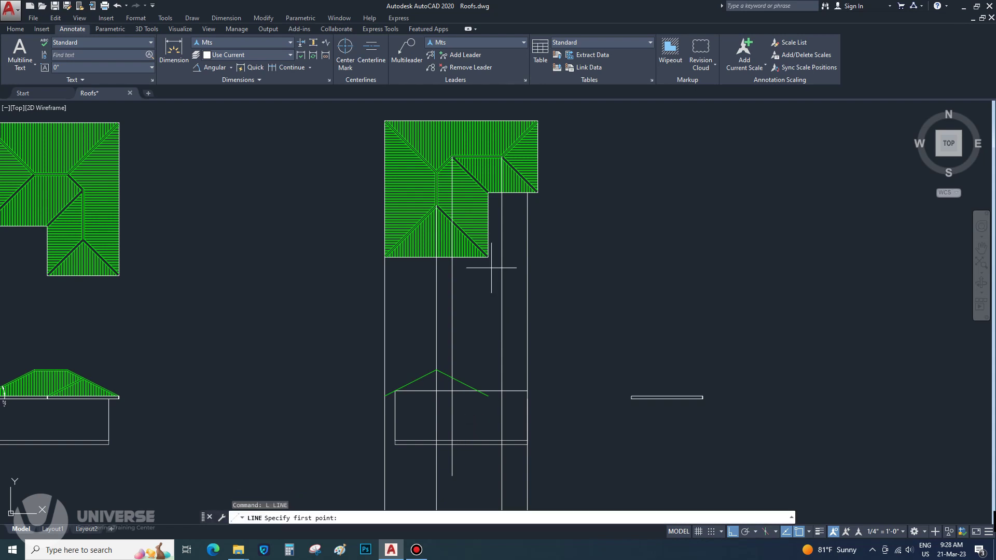
click(488, 257)
click(489, 505)
key(Escape)
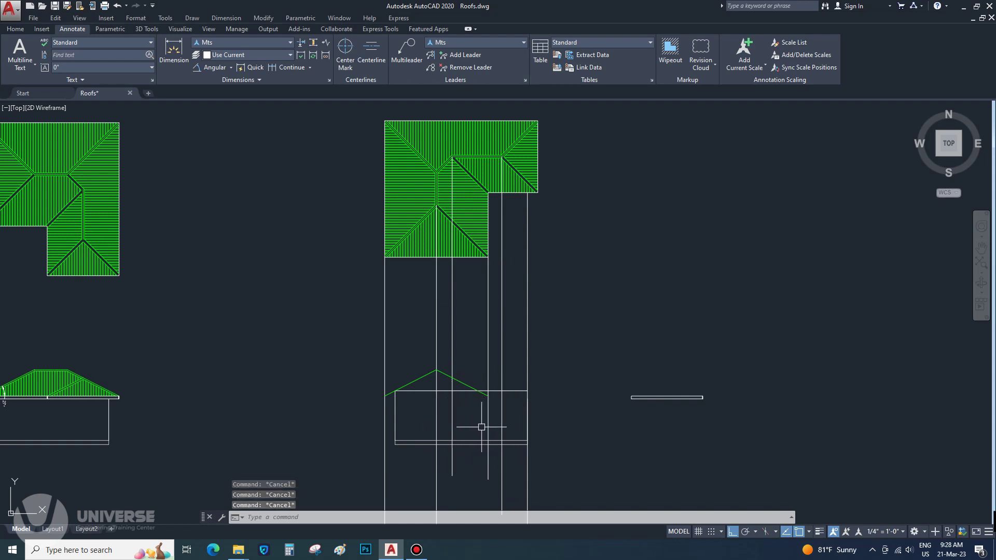
Offset the vertical line by 2'6 and select the original line for removal.
text(o)
key(Return)
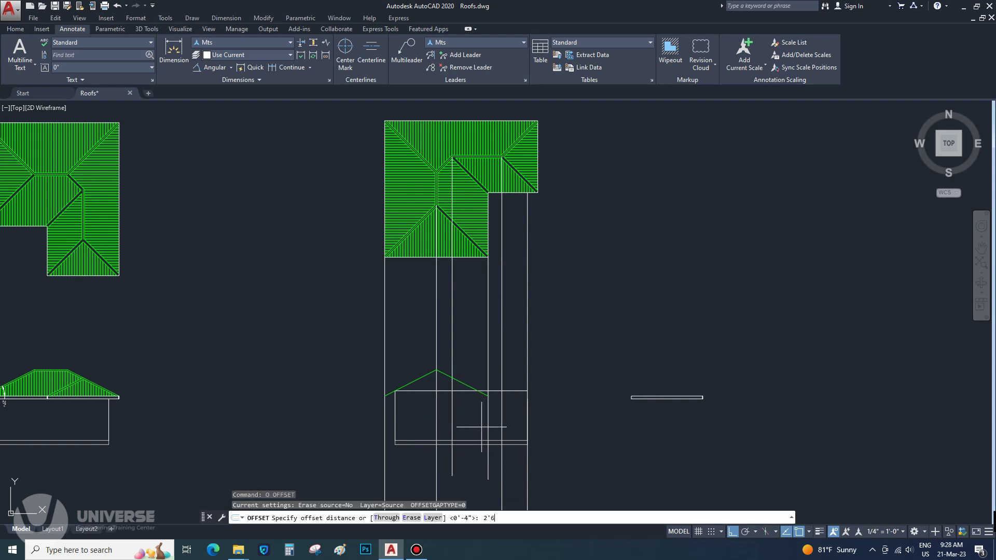
key(Return)
click(488, 430)
key(Escape)
key(Escape)
click(487, 464)
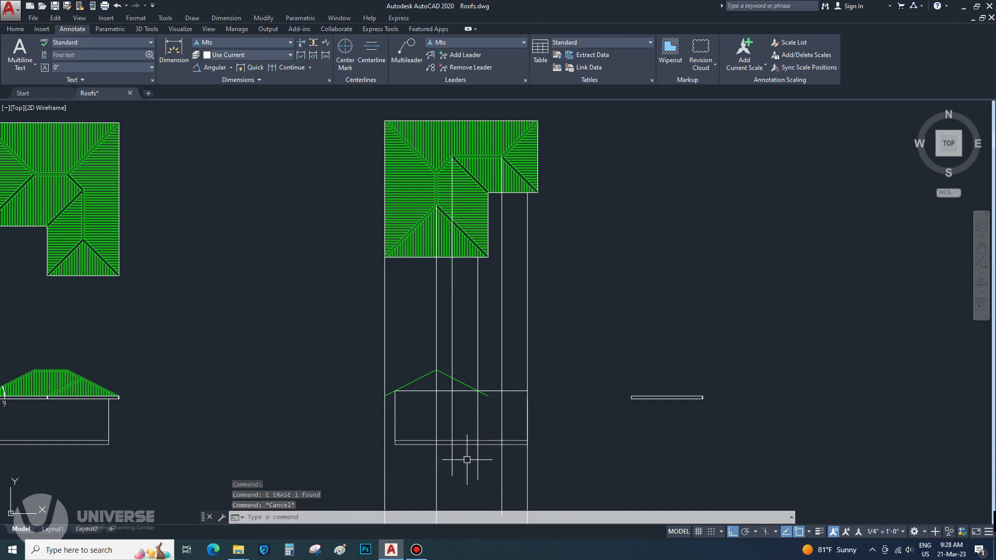
Trim the vertical line back to the wall base strip.
text(tr)
key(Return)
scroll(467, 460, up, 4)
click(485, 467)
click(459, 406)
key(Return)
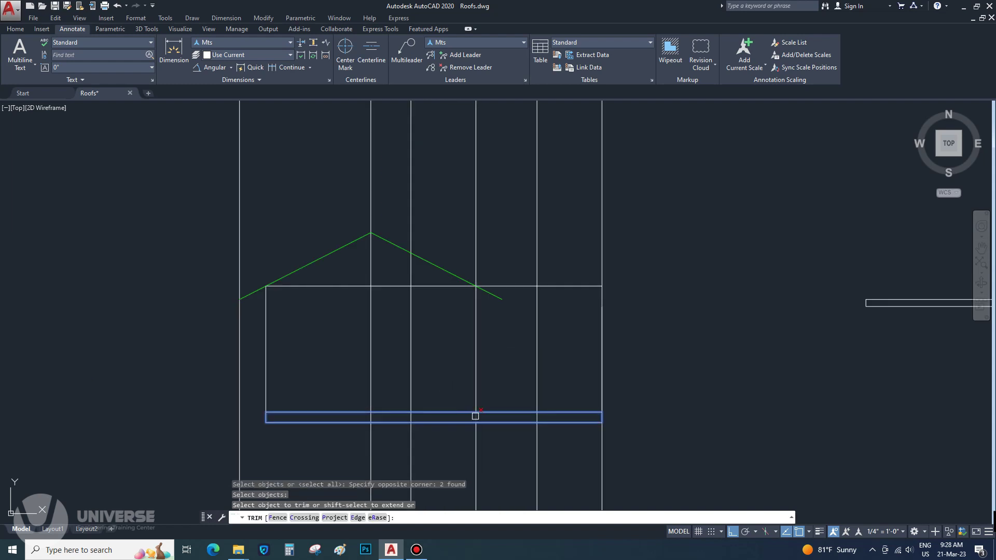
click(476, 416)
click(474, 450)
key(Escape)
key(Escape)
key(Escape)
middle_drag(484, 356, 485, 402)
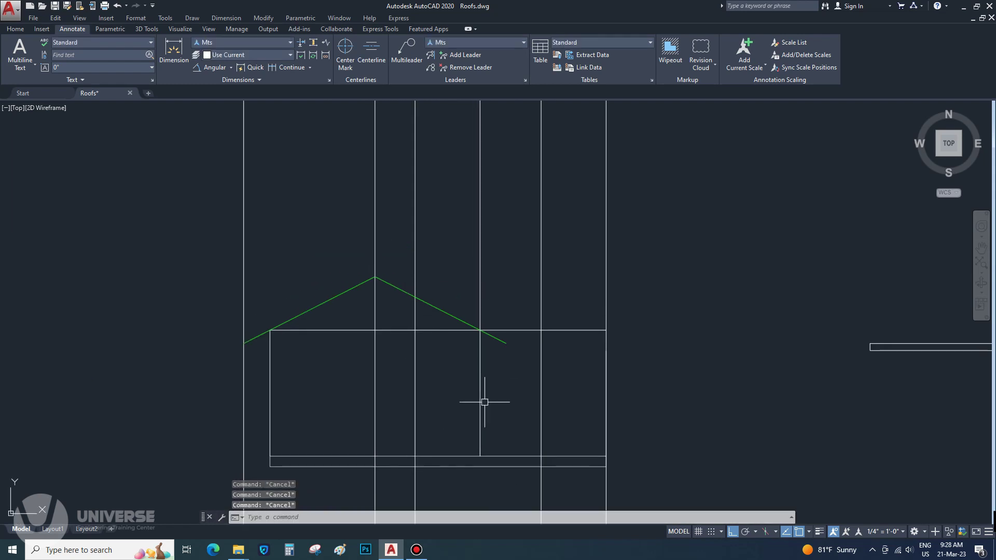
Start another trim, window-selecting two more cutting edges on the elevation.
key(Return)
click(498, 392)
click(474, 311)
key(Return)
scroll(476, 311, down, 5)
middle_drag(509, 395, 511, 403)
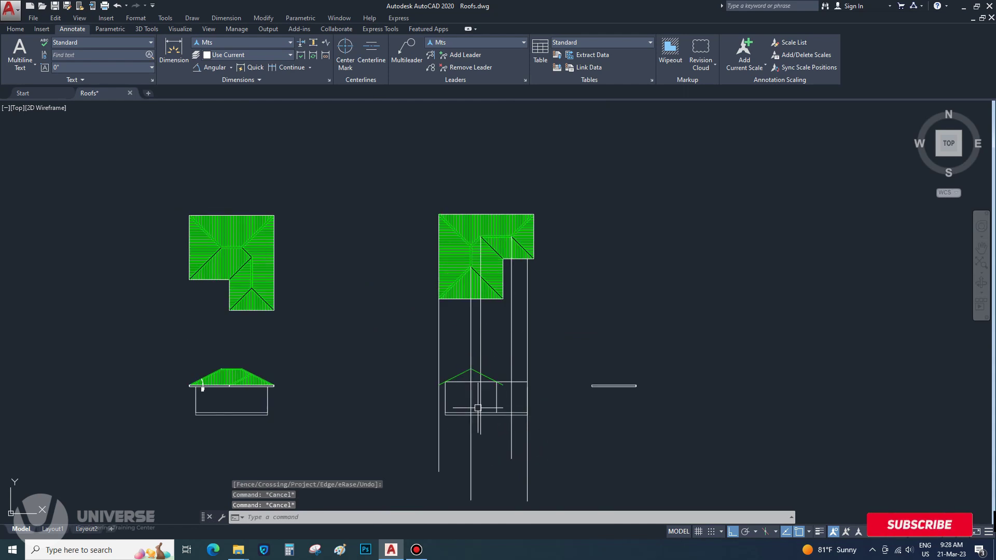
Draw a horizontal lower ridge line on the right elevation, ending at the projection line.
text(l)
key(Return)
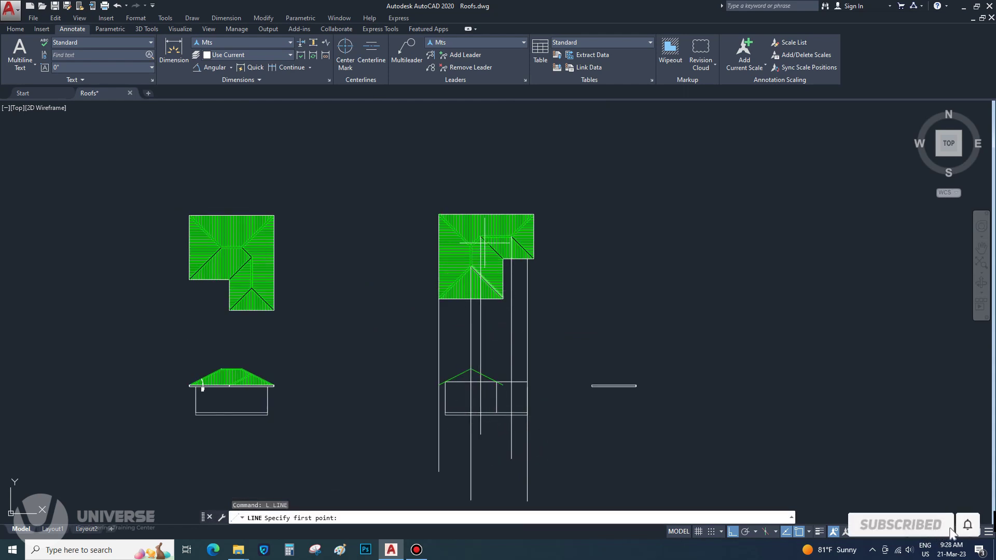
scroll(484, 223, up, 2)
middle_drag(500, 370, 498, 307)
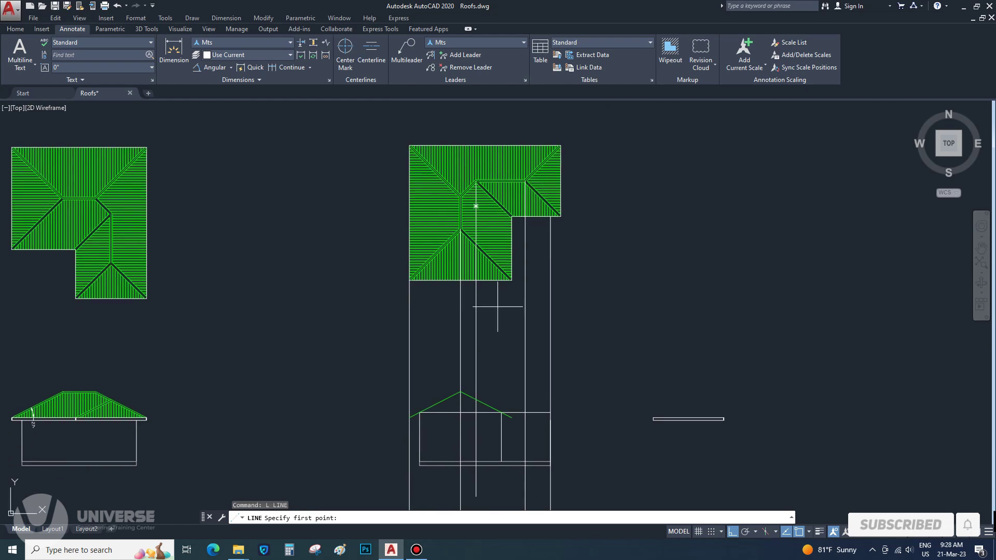
click(476, 400)
click(525, 400)
key(Escape)
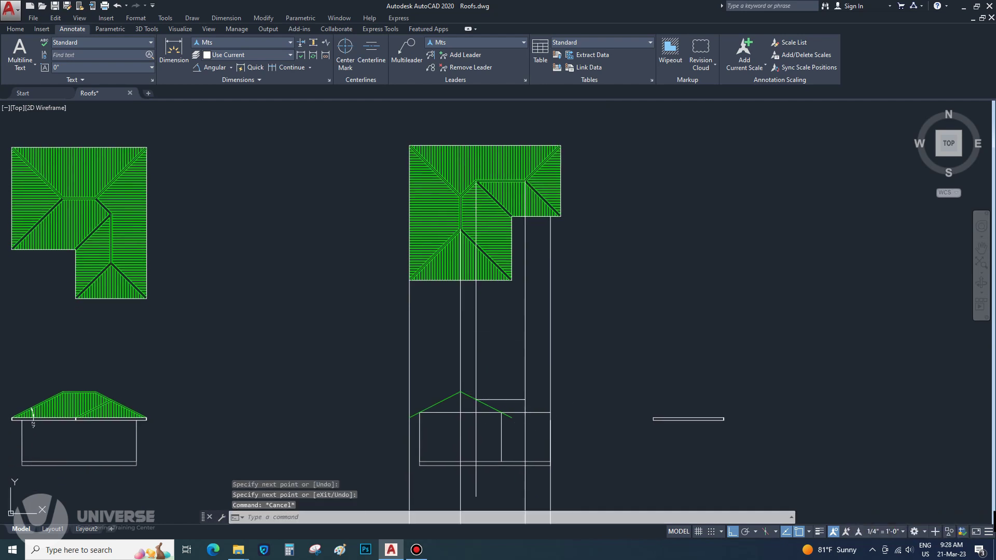
Match the new ridge line to the green roof slope's properties.
click(15, 28)
middle_drag(434, 363, 440, 343)
click(586, 54)
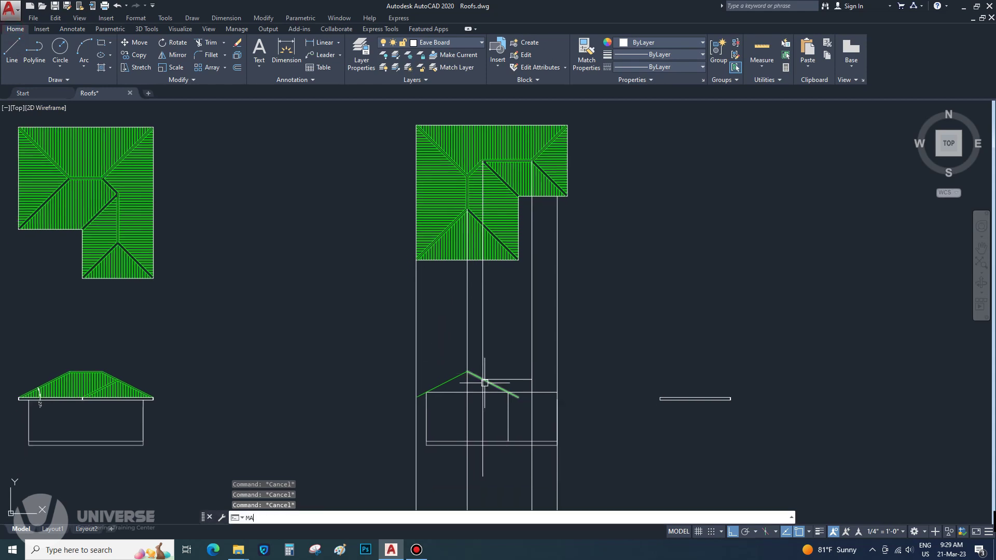
scroll(490, 382, up, 2)
click(485, 381)
click(519, 378)
key(Escape)
scroll(498, 394, down, 4)
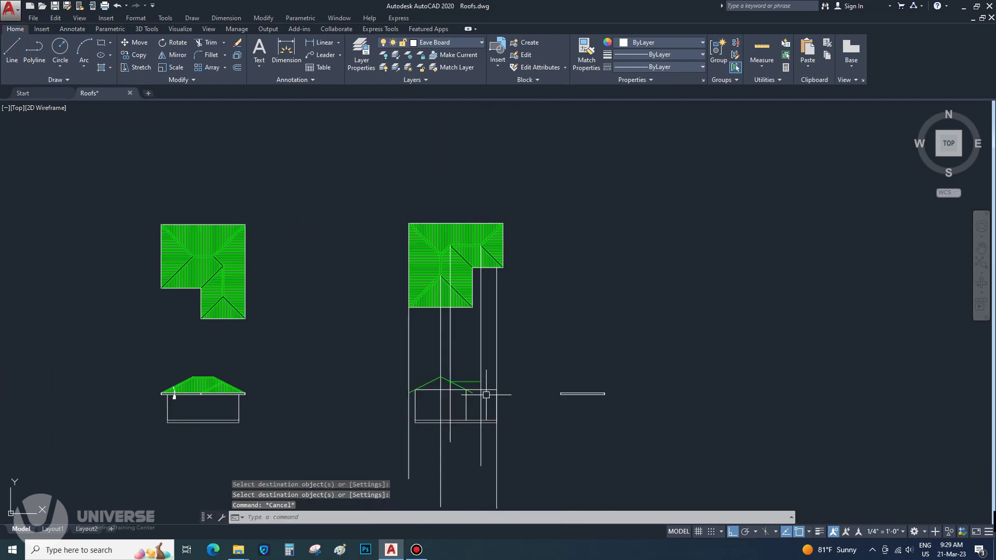
scroll(489, 412, up, 2)
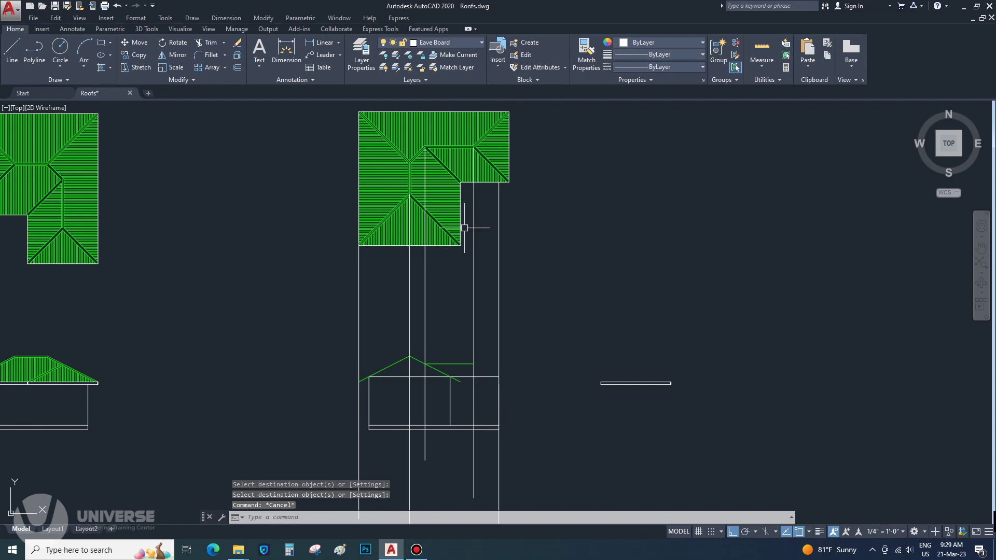
Copy the sloped green roof line rightward to the ridge intersection.
text(co)
key(Return)
scroll(441, 372, up, 2)
click(441, 373)
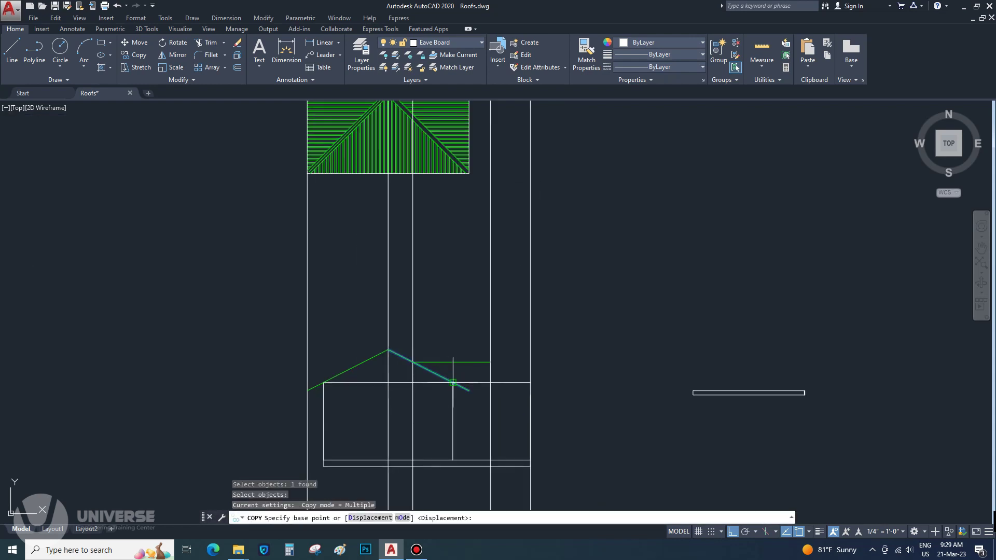
click(453, 383)
key(Escape)
key(Escape)
key(Escape)
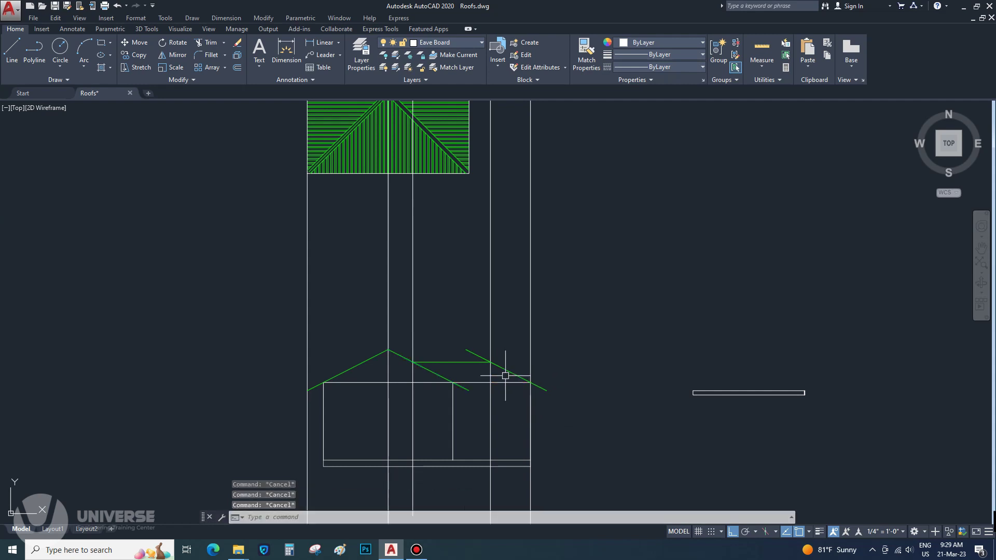
Trim the copied roof slope against its cutting edges.
text(tr)
key(Return)
scroll(490, 363, up, 2)
click(472, 349)
key(Escape)
key(Escape)
Erase the five vertical projection lines below the plan.
scroll(470, 350, down, 4)
click(533, 337)
click(330, 310)
text(e)
key(Return)
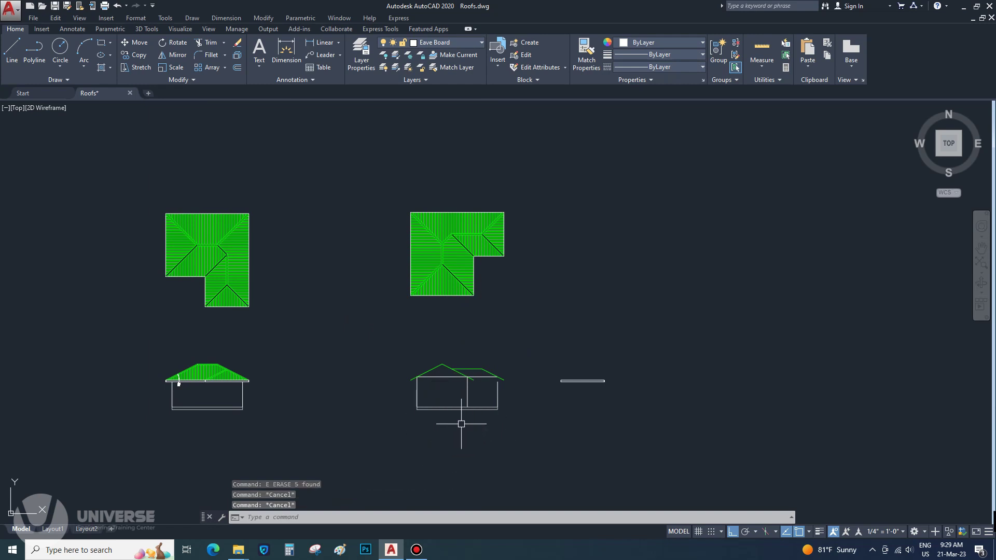
Window-select the right elevation's eave board for copying.
scroll(469, 392, up, 4)
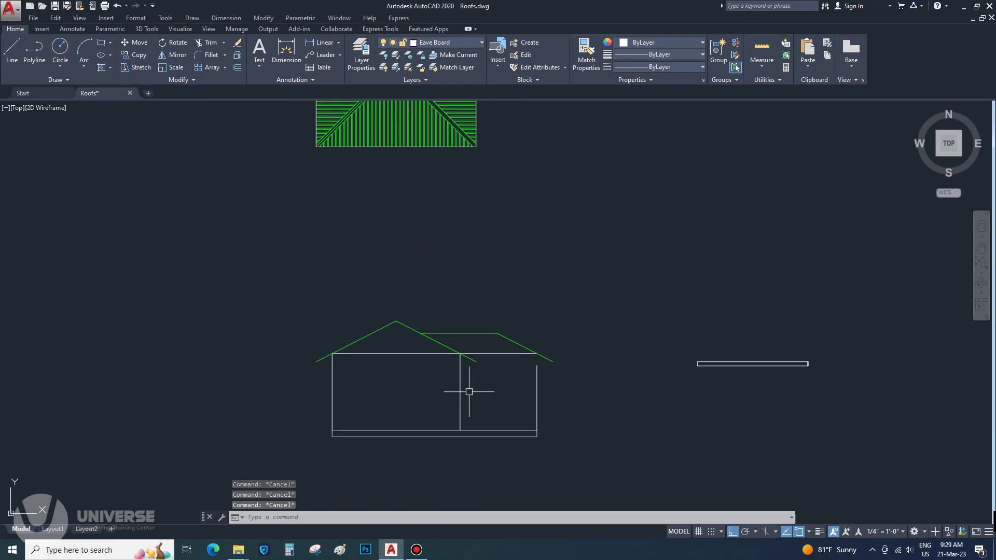
scroll(469, 393, down, 2)
text(c)
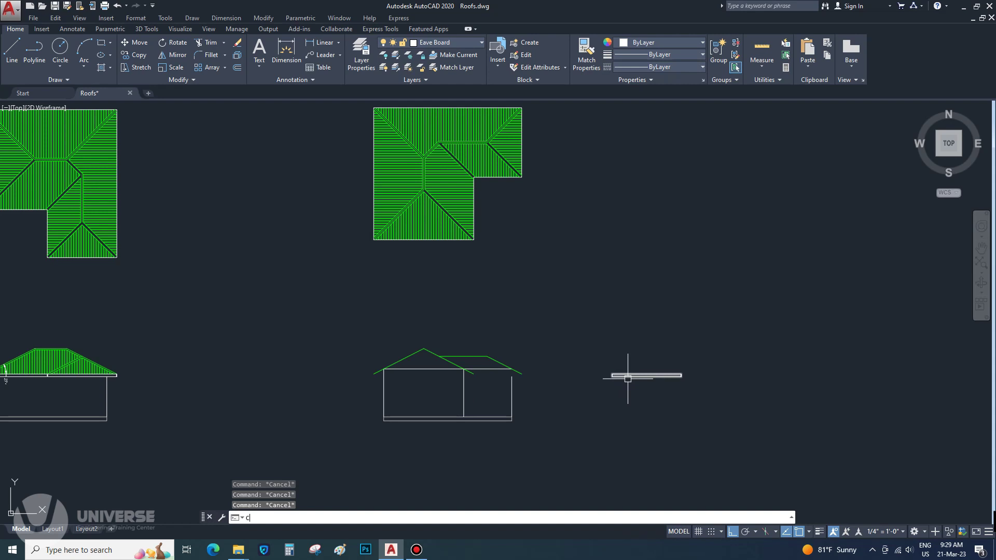
scroll(636, 386, up, 4)
click(587, 391)
click(760, 378)
scroll(761, 378, up, 7)
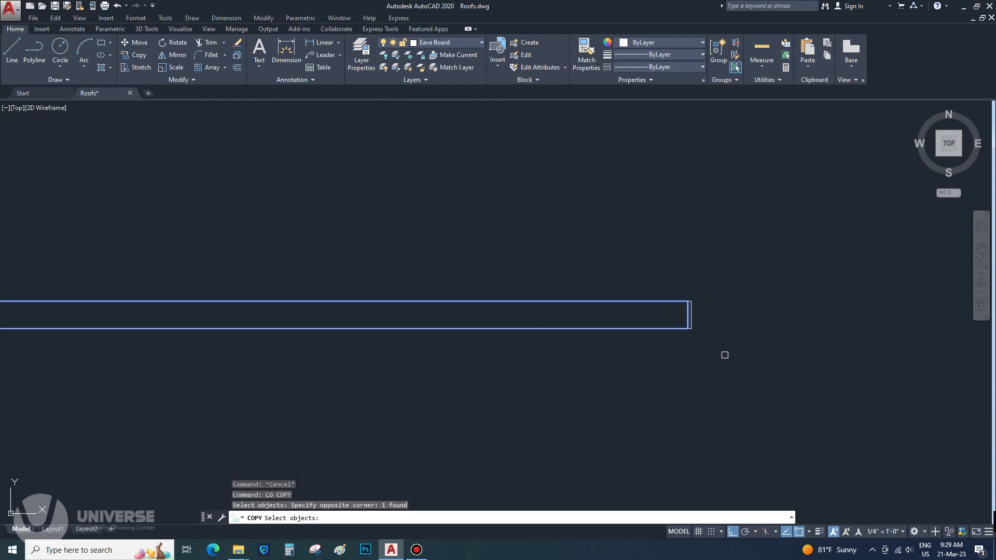
click(723, 353)
click(652, 272)
scroll(652, 271, down, 4)
key(Return)
Place the eave board copy under the new elevation's left roof edge.
scroll(381, 287, up, 5)
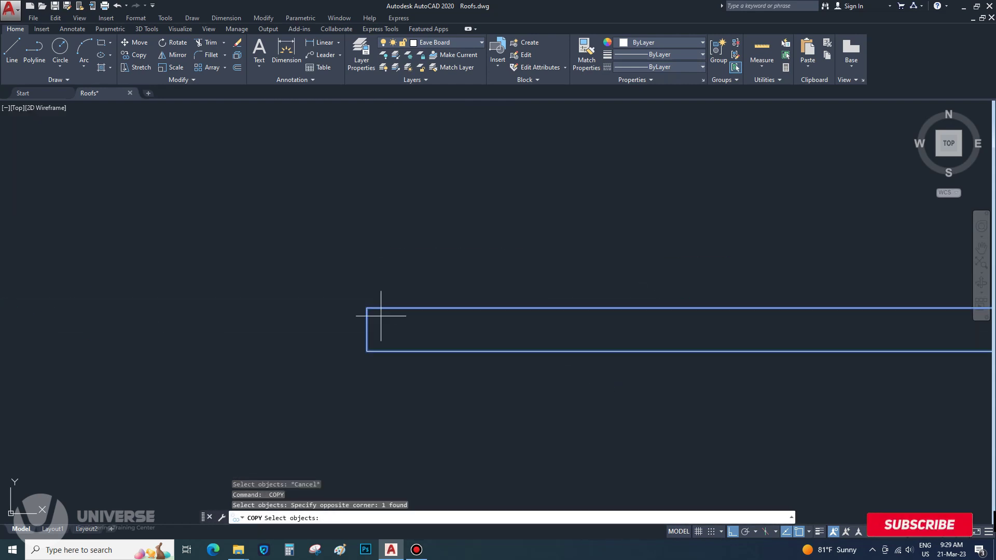
click(368, 308)
scroll(371, 308, down, 5)
scroll(629, 303, up, 2)
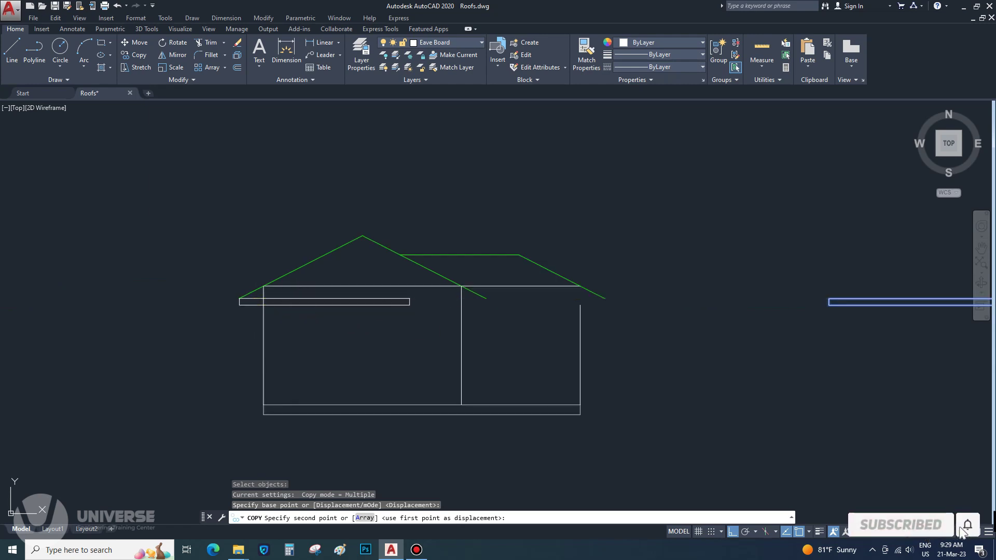
click(244, 300)
key(Escape)
scroll(472, 321, down, 2)
middle_drag(471, 322, 495, 323)
Start copying the eave board's right end line, then cancel the copy.
text(co)
key(Return)
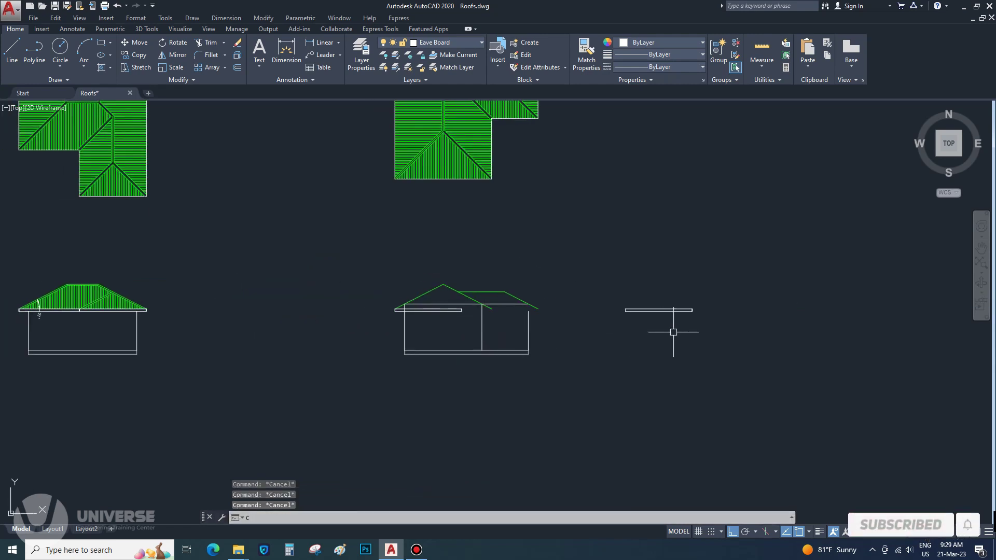
scroll(669, 302, up, 3)
click(727, 320)
scroll(730, 312, up, 2)
key(Return)
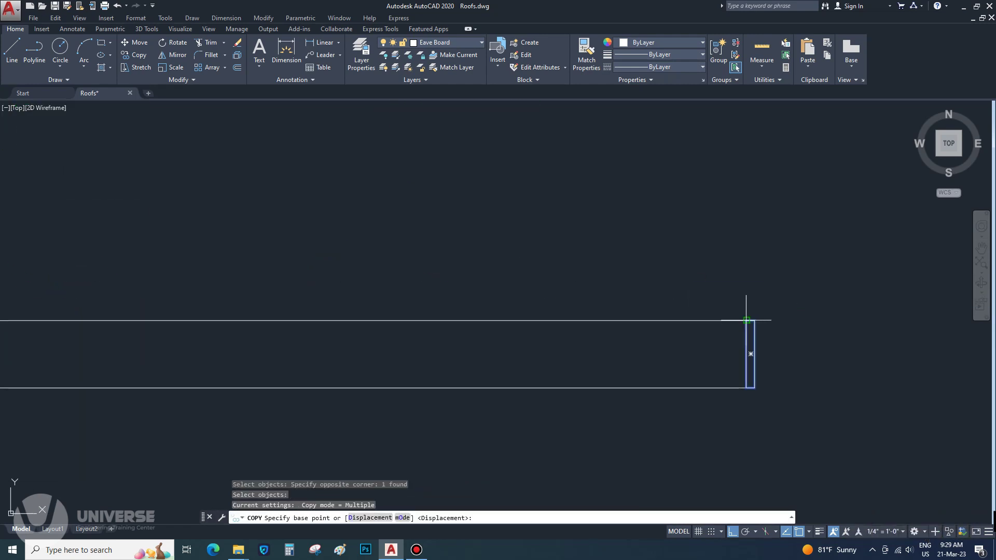
scroll(748, 356, down, 2)
click(658, 317)
scroll(658, 317, down, 5)
scroll(494, 307, up, 4)
scroll(587, 288, up, 1)
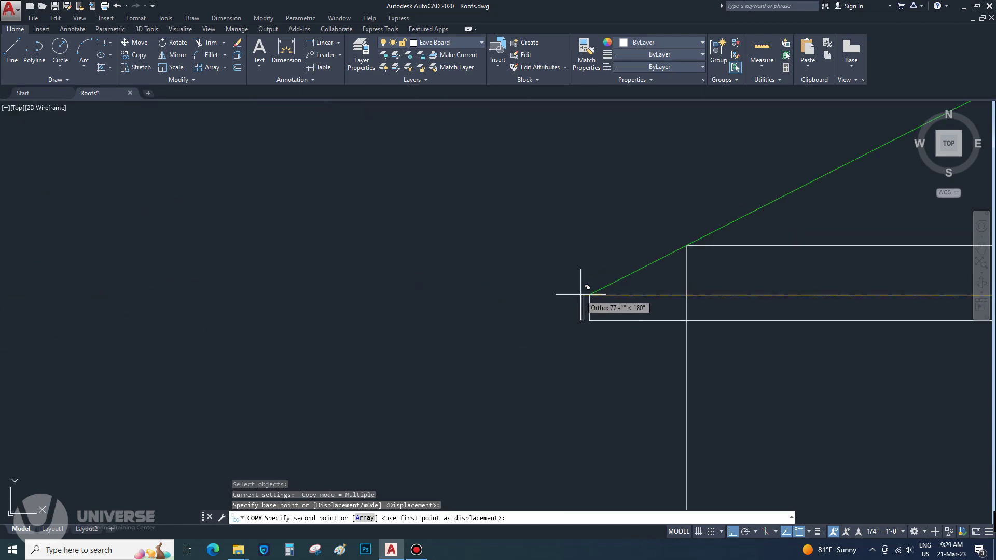
key(Escape)
key(Escape)
Try stretching the eave board's right end, then cancel and pan to the middle elevation.
scroll(592, 309, up, 3)
click(588, 309)
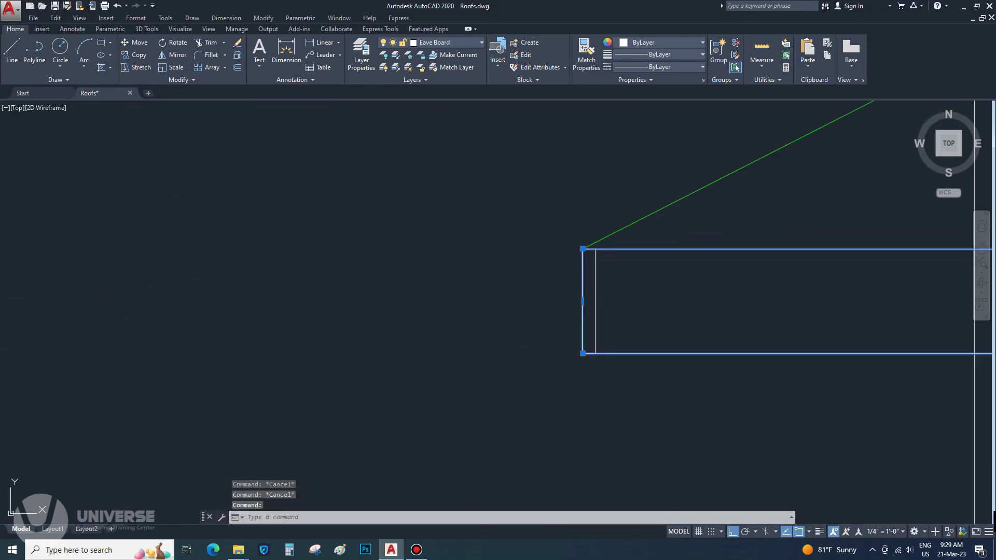
key(Escape)
scroll(596, 296, down, 1)
scroll(642, 325, down, 2)
middle_drag(533, 327, 472, 330)
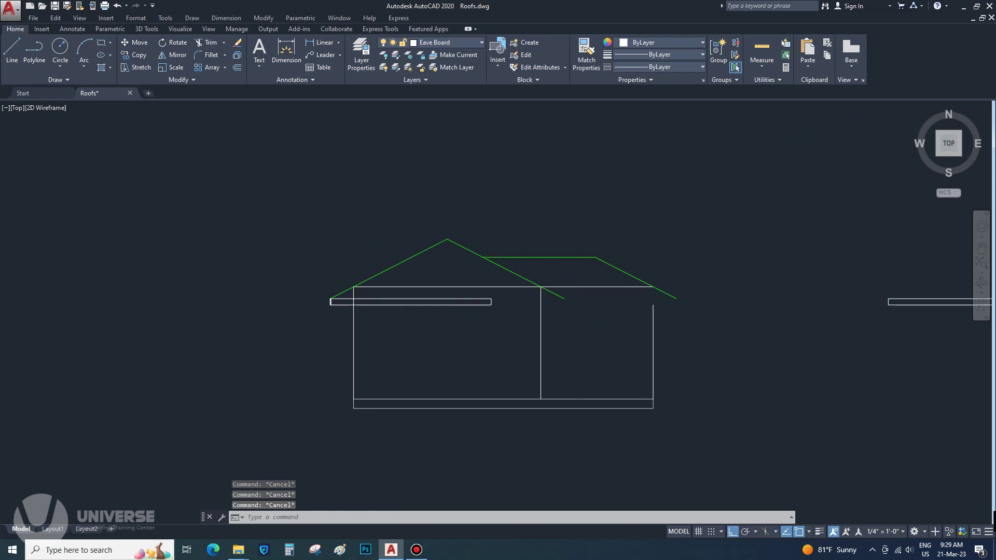
scroll(498, 301, up, 5)
click(493, 294)
click(467, 309)
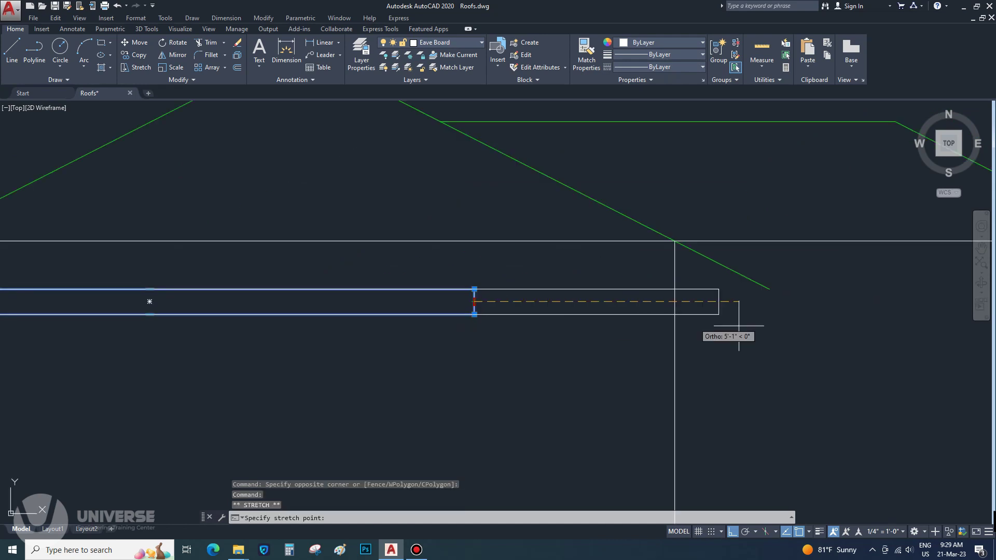
key(Escape)
key(Escape)
key(Escape)
scroll(750, 319, down, 6)
middle_drag(618, 347, 406, 363)
Copy the eave board's right end line to where the roof slope meets the eave.
text(co)
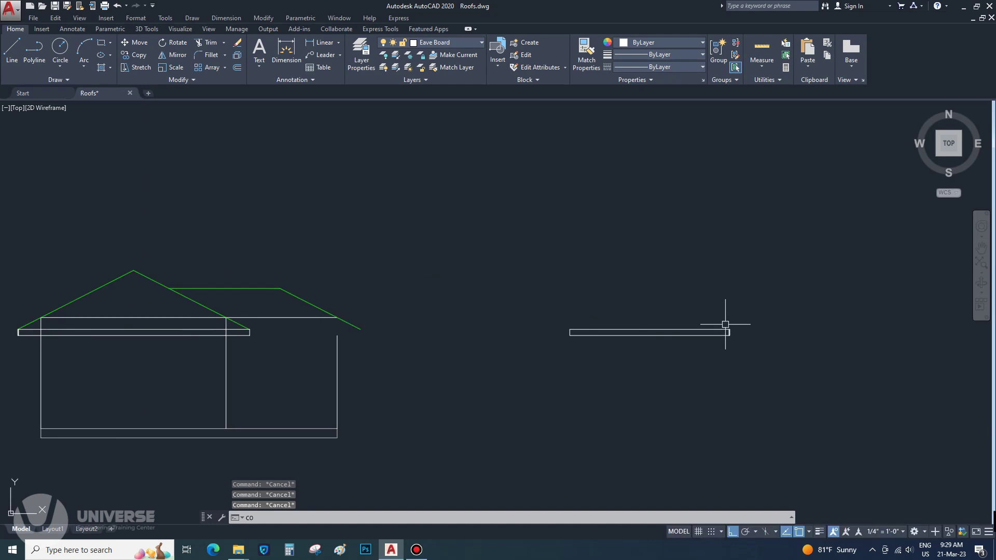
key(Return)
drag(723, 324, 763, 367)
scroll(733, 329, up, 8)
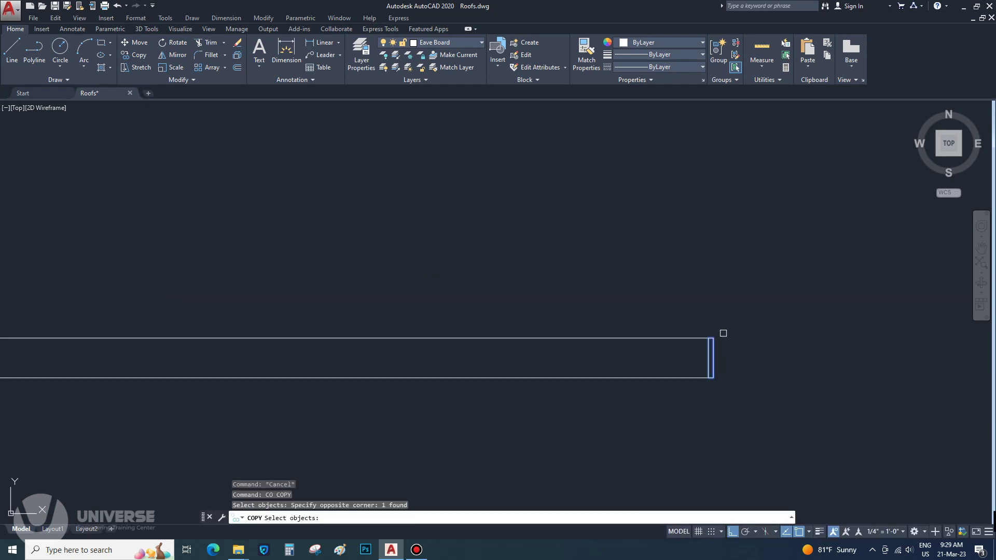
key(Return)
click(714, 338)
scroll(630, 345, down, 4)
scroll(609, 322, up, 2)
scroll(422, 334, up, 3)
scroll(503, 332, up, 2)
scroll(502, 328, up, 3)
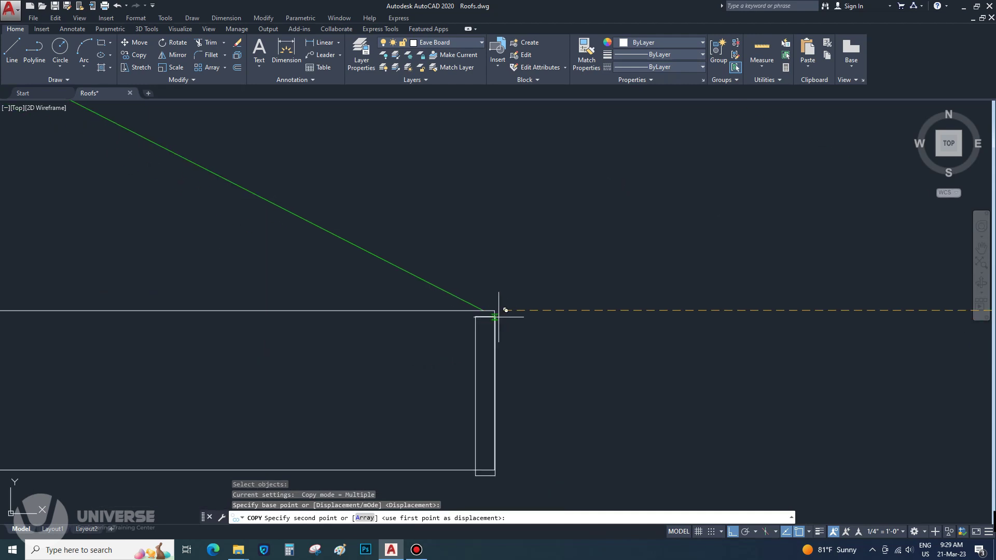
click(490, 303)
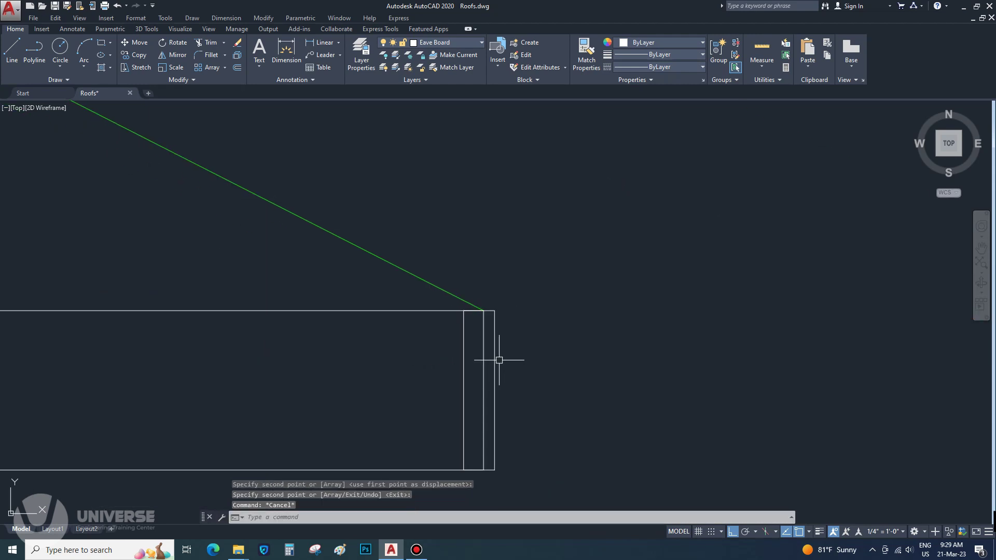
key(Escape)
Erase the extra wall-top line from the middle elevation.
click(498, 362)
key(Escape)
click(491, 387)
key(Escape)
key(Escape)
scroll(421, 391, down, 3)
scroll(452, 383, down, 3)
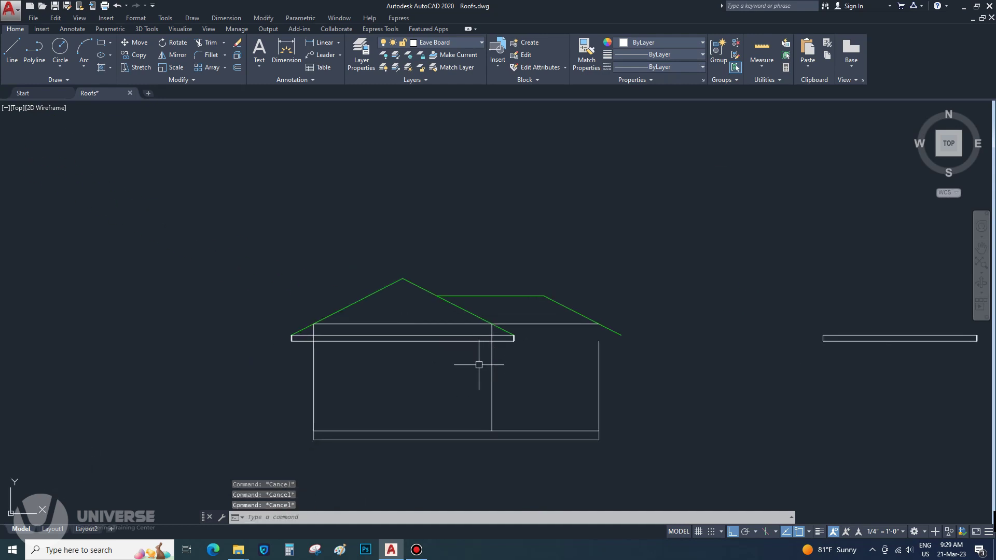
click(450, 324)
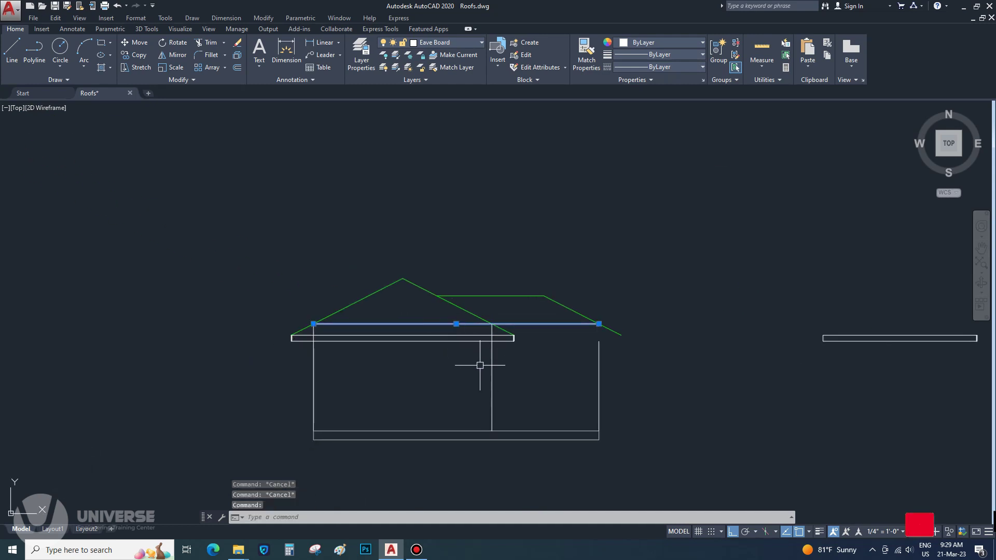
key(e)
key(Return)
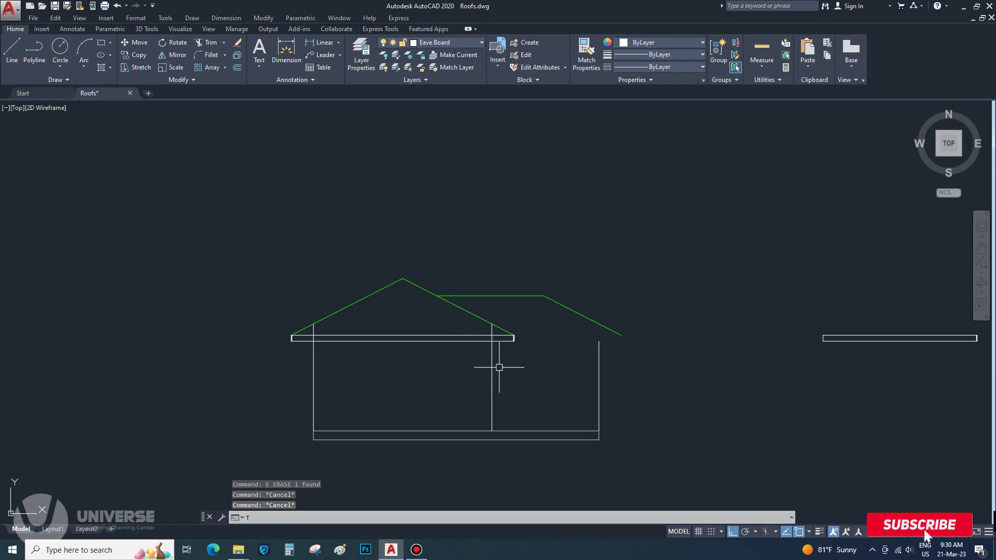
text(trt)
key(Return)
key(Escape)
Trim the wall line crossing the eave board and its leftover segment above the eave.
key(Escape)
text(tr)
key(Return)
click(433, 366)
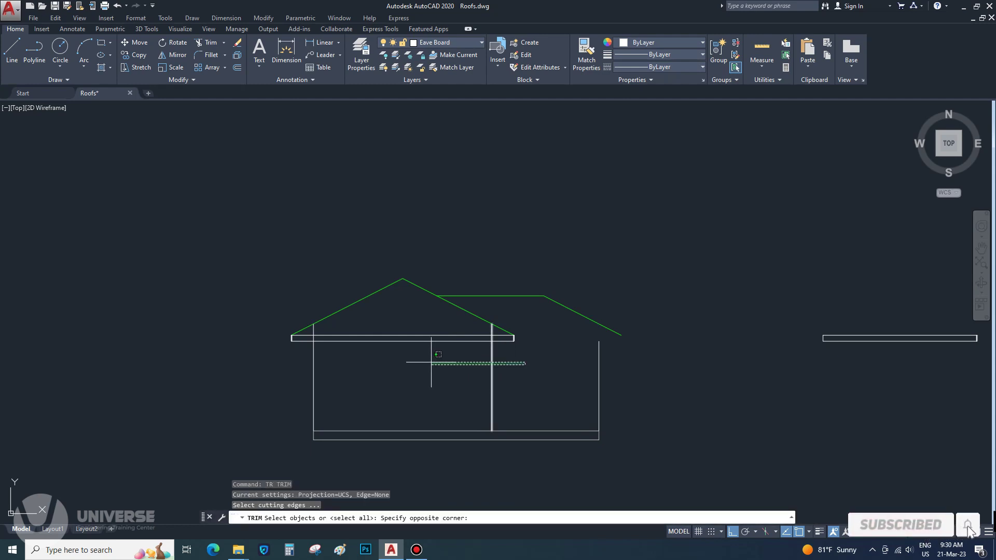
click(306, 336)
key(Return)
scroll(306, 336, up, 2)
click(600, 341)
key(Escape)
key(Escape)
click(601, 326)
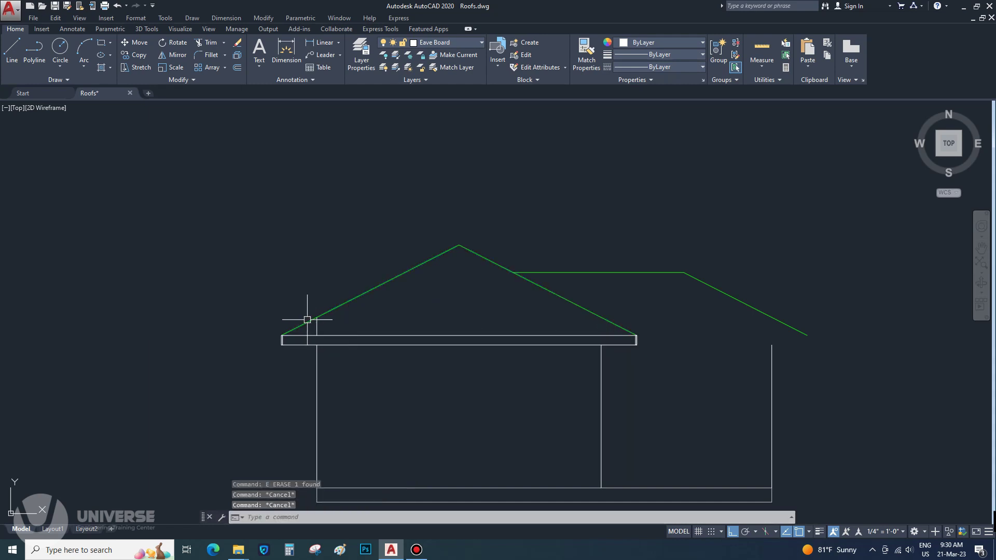
scroll(314, 328, down, 4)
middle_drag(571, 371, 442, 351)
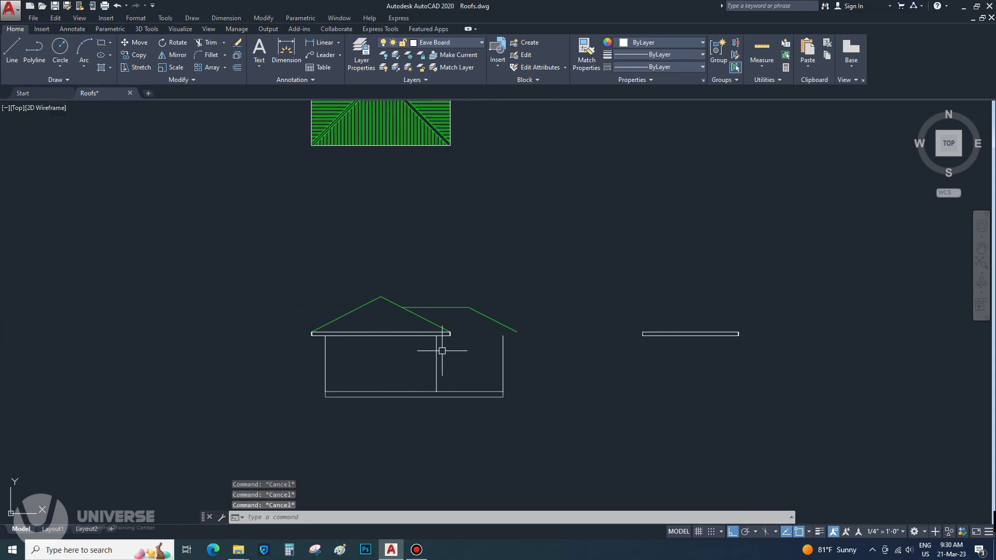
Copy the eave board and its left end line to the right wing of the elevation.
text(co)
key(Return)
scroll(329, 332, up, 3)
click(245, 322)
click(288, 346)
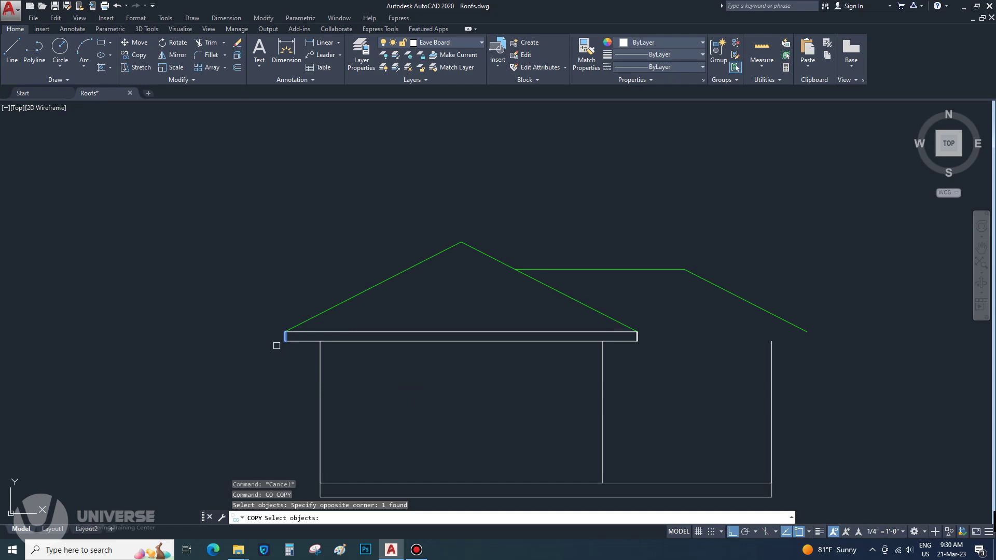
click(353, 344)
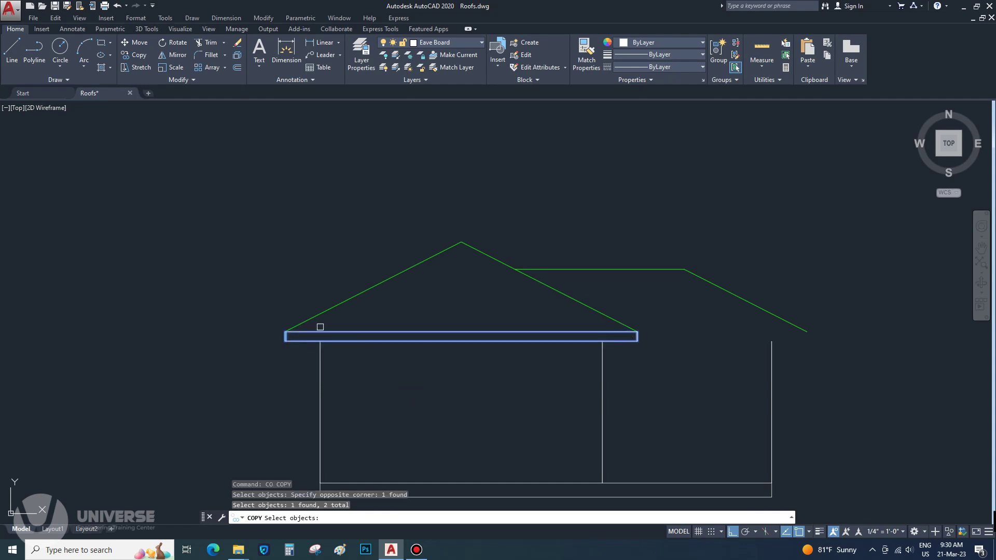
scroll(245, 339, up, 4)
key(Return)
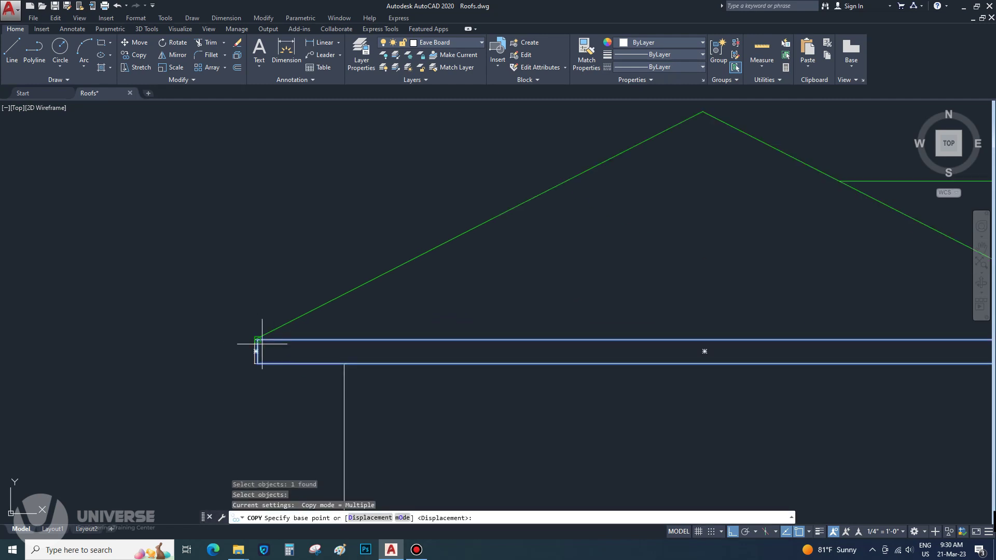
click(257, 340)
scroll(337, 344, down, 3)
scroll(503, 343, up, 4)
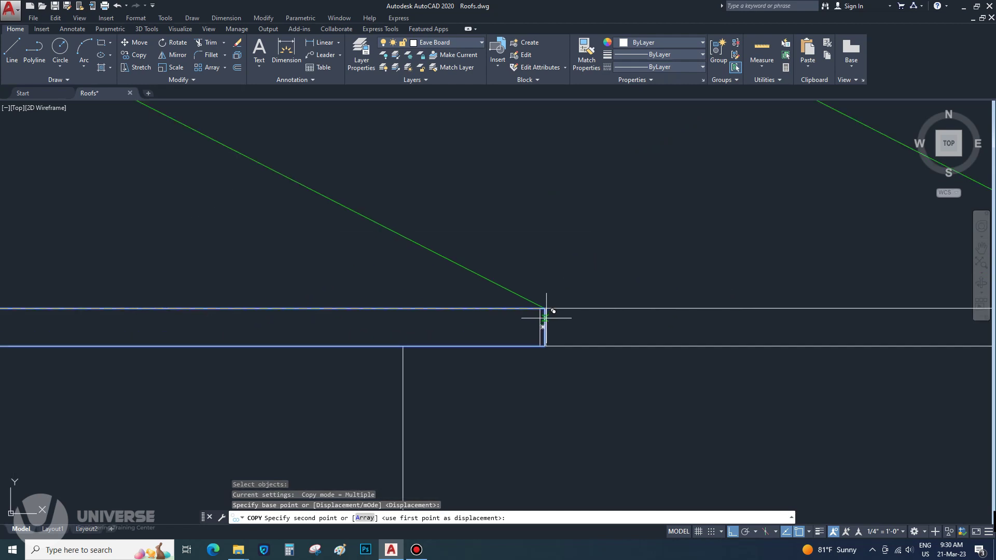
click(547, 311)
scroll(549, 306, down, 4)
key(Escape)
key(Escape)
key(Escape)
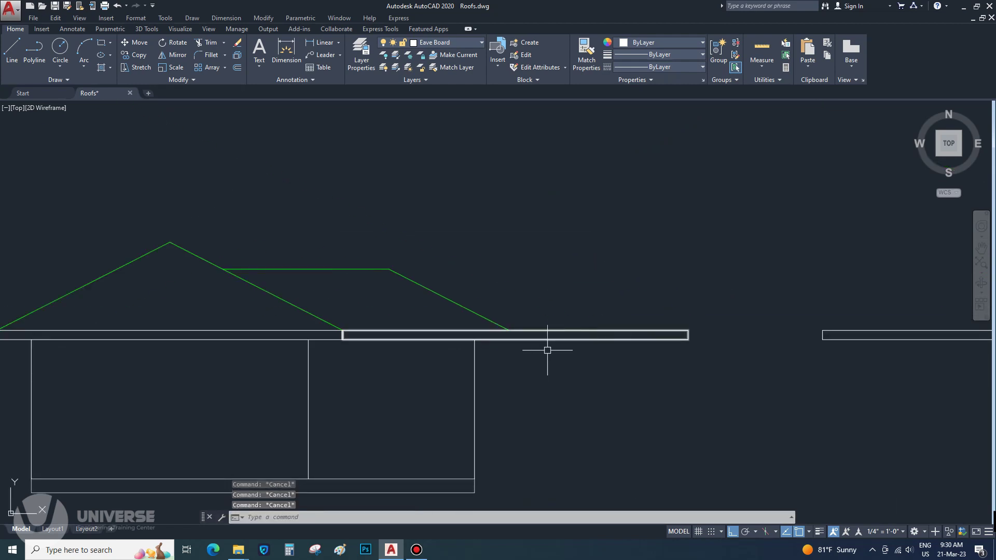
Draw a vertical guide line and stretch the copied board back to the roof overhang.
text(l)
key(Return)
click(509, 331)
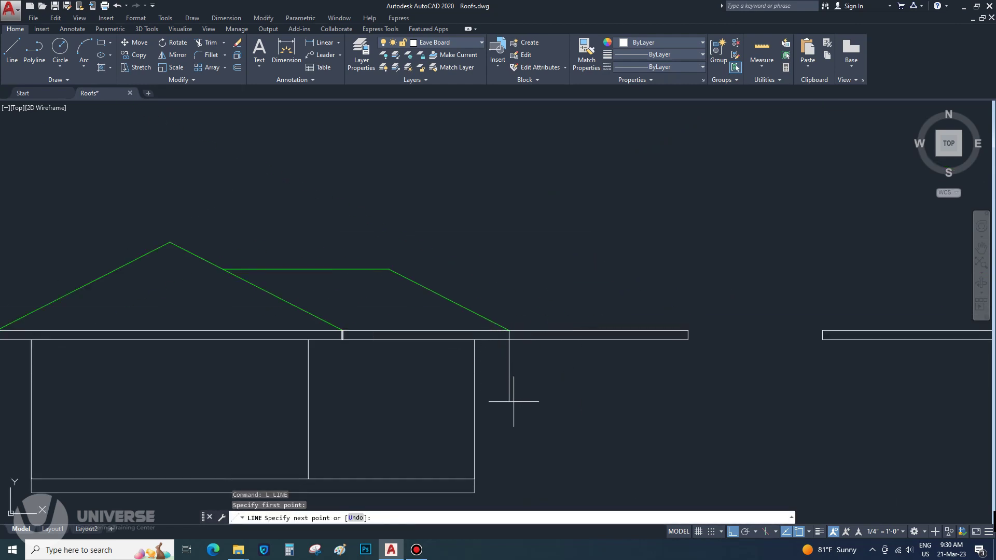
click(509, 401)
key(Escape)
click(691, 343)
scroll(685, 338, up, 4)
middle_drag(251, 328, 409, 325)
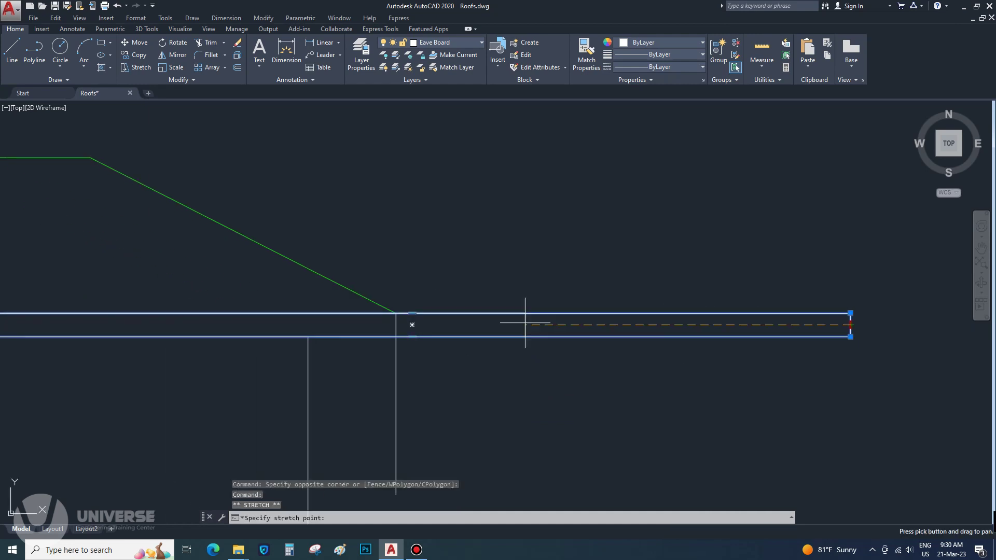
key(Delete)
key(Escape)
key(Escape)
Erase the temporary vertical guide line.
drag(418, 380, 392, 370)
text(E)
key(Return)
key(Escape)
key(Escape)
scroll(493, 359, down, 5)
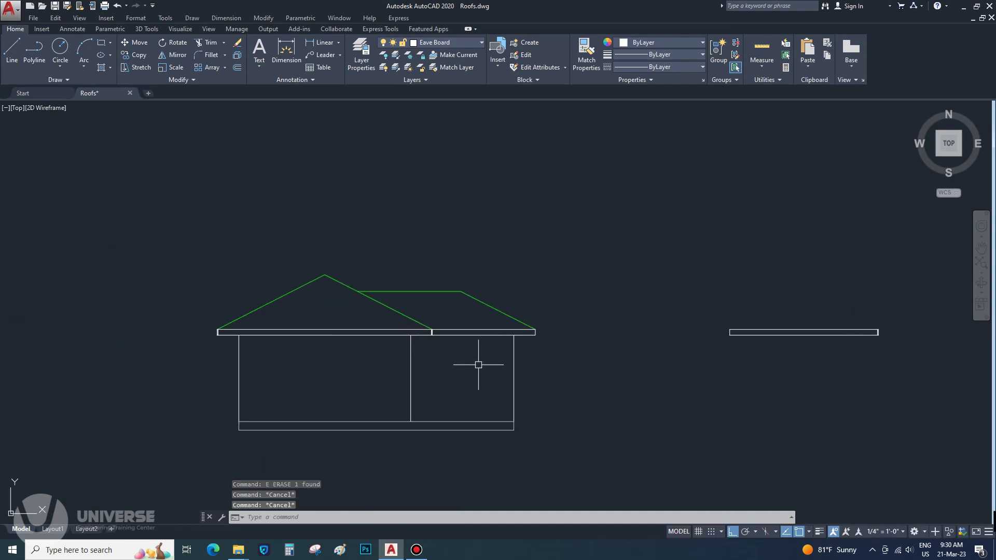
Copy the board's end line to cap the right end of the new eave board.
text(CO)
key(Return)
scroll(442, 351, up, 5)
click(424, 340)
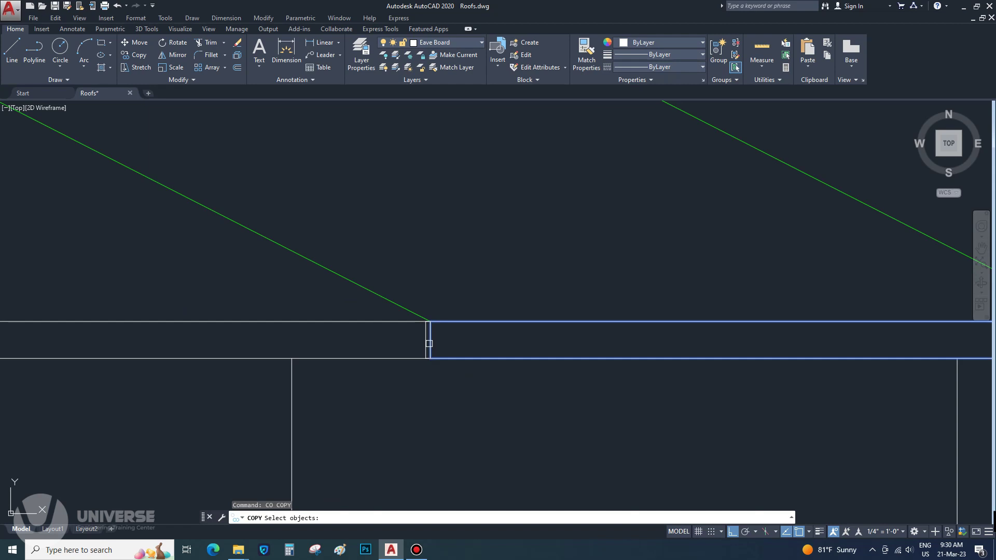
key(Escape)
key(Return)
click(424, 340)
key(Return)
scroll(424, 340, up, 2)
click(427, 305)
middle_drag(504, 321, 316, 342)
scroll(664, 327, up, 2)
click(694, 325)
key(Escape)
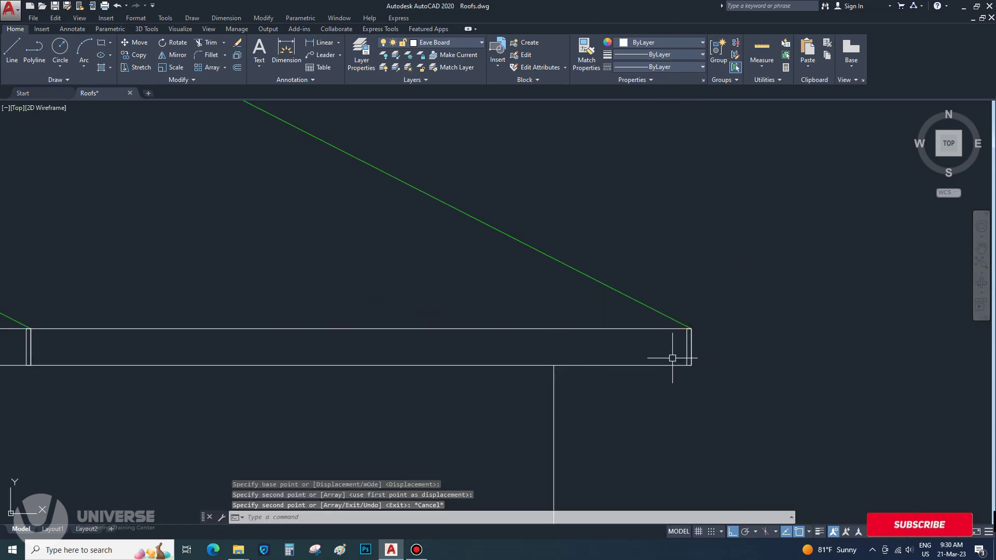
Check the finished eave board selection and clear it.
click(667, 365)
key(Escape)
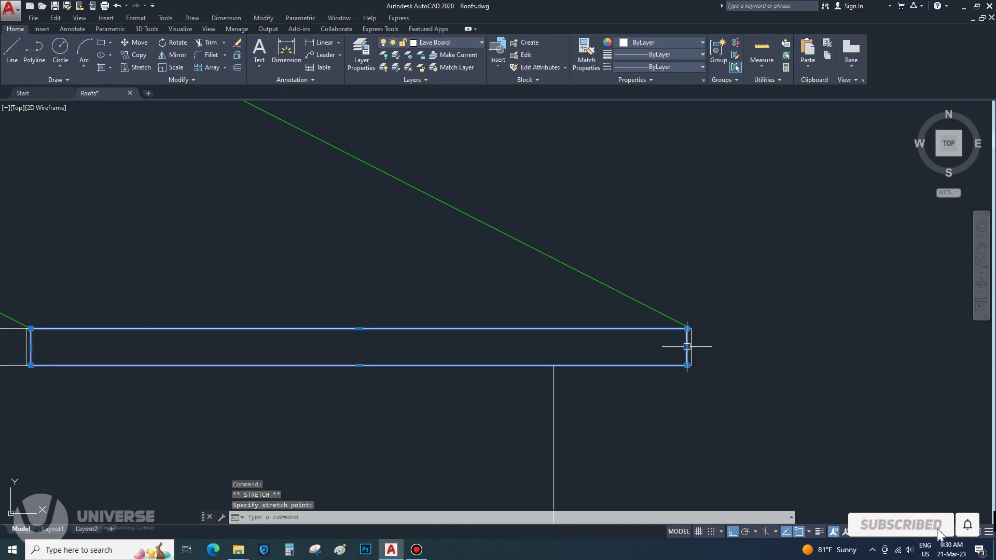
key(Escape)
scroll(675, 358, down, 3)
scroll(628, 369, down, 1)
middle_drag(624, 364, 623, 363)
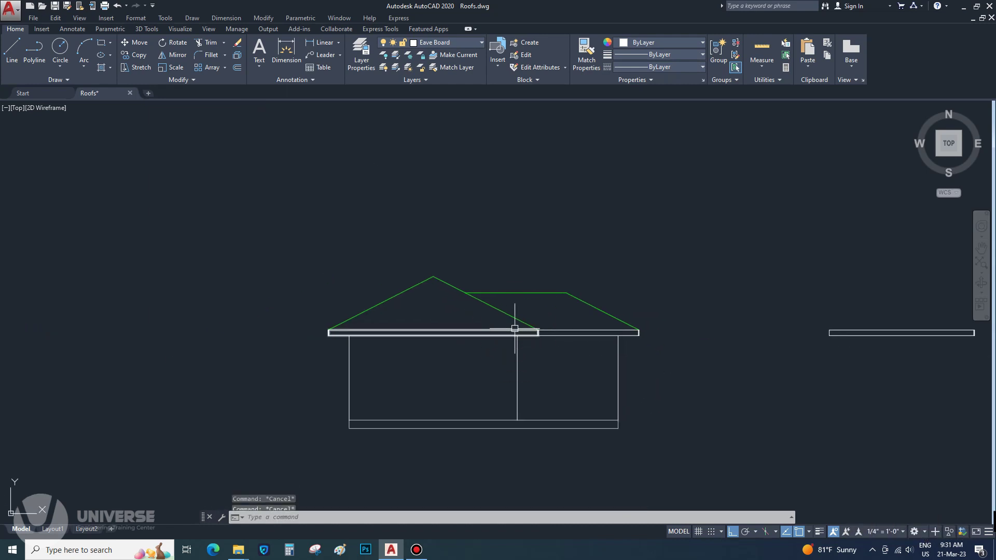
Offset the right roof slope line by 4 inside the roof profile.
text(o)
key(Return)
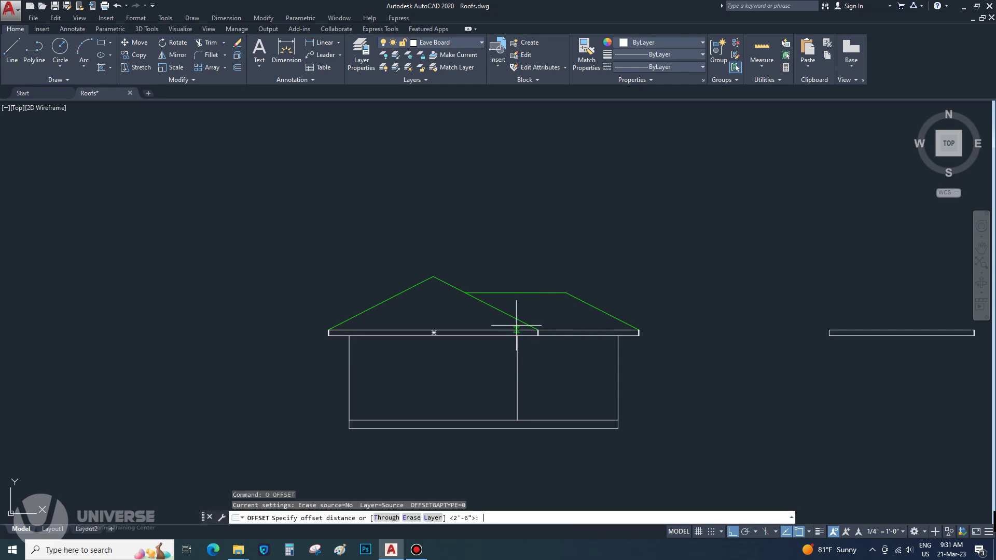
text(4)
key(Return)
scroll(576, 295, up, 2)
click(596, 309)
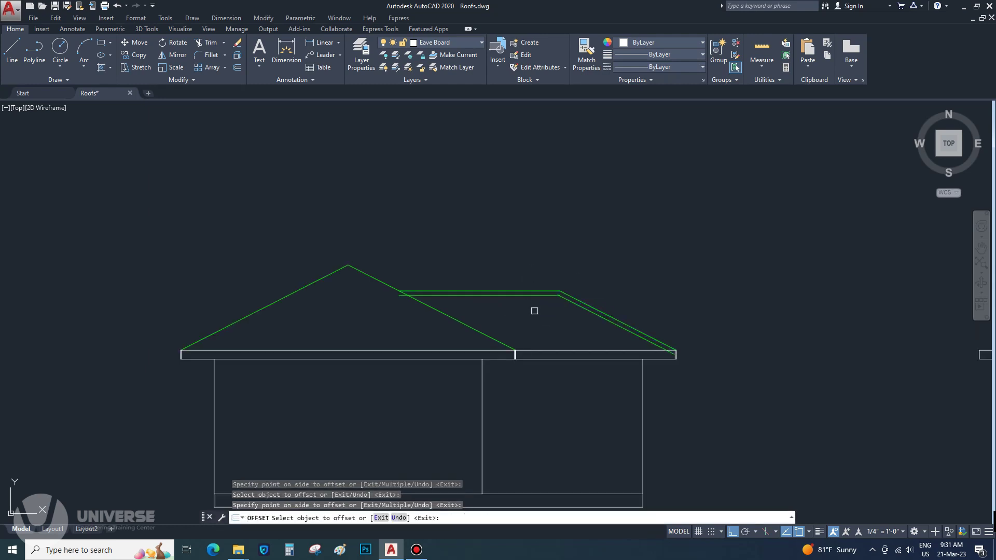
click(459, 323)
click(386, 320)
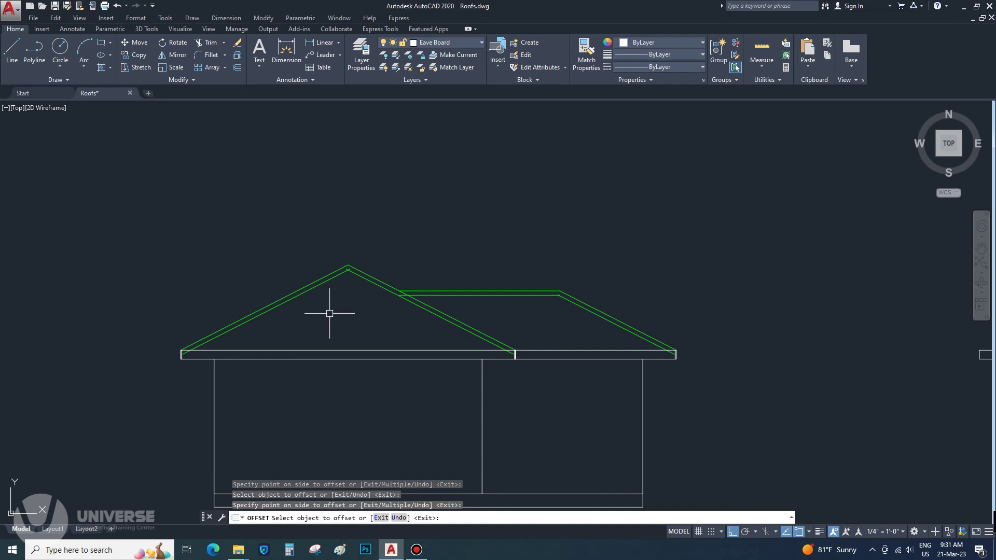
key(Escape)
key(Escape)
key(Escape)
middle_drag(343, 334, 362, 328)
Fillet the roof slope lines with zero radius to join their corners.
text(f)
key(Return)
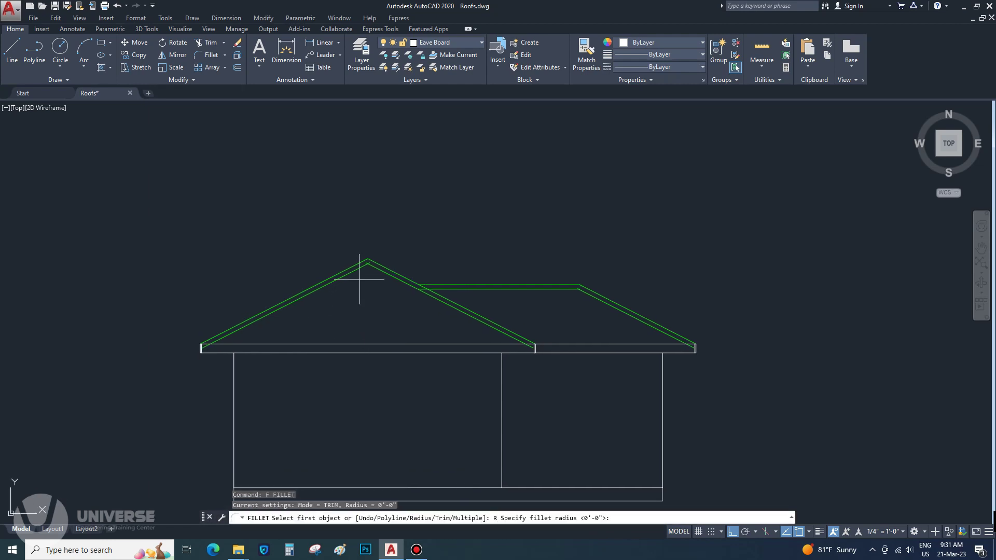
scroll(363, 272, up, 2)
text(r)
key(Return)
key(Return)
click(393, 264)
key(Escape)
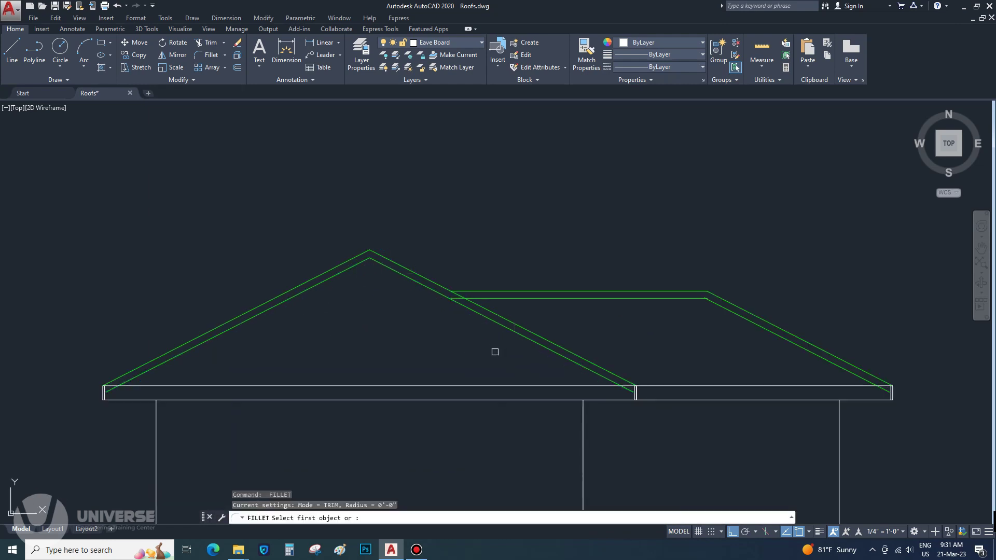
text(tr)
key(Return)
key(Escape)
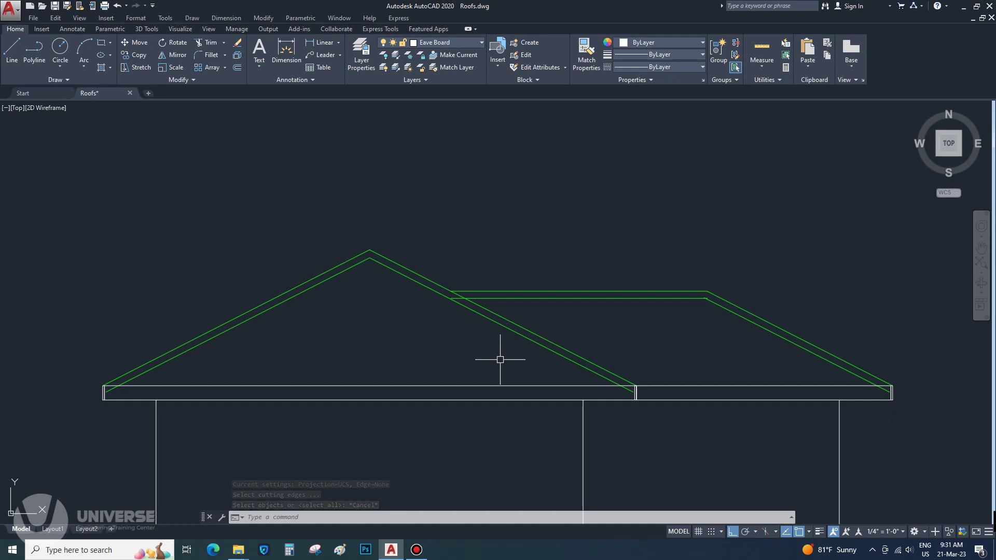
Trim the right slope line back to the eave board using roof lines as edges.
text(tr)
key(Return)
click(597, 362)
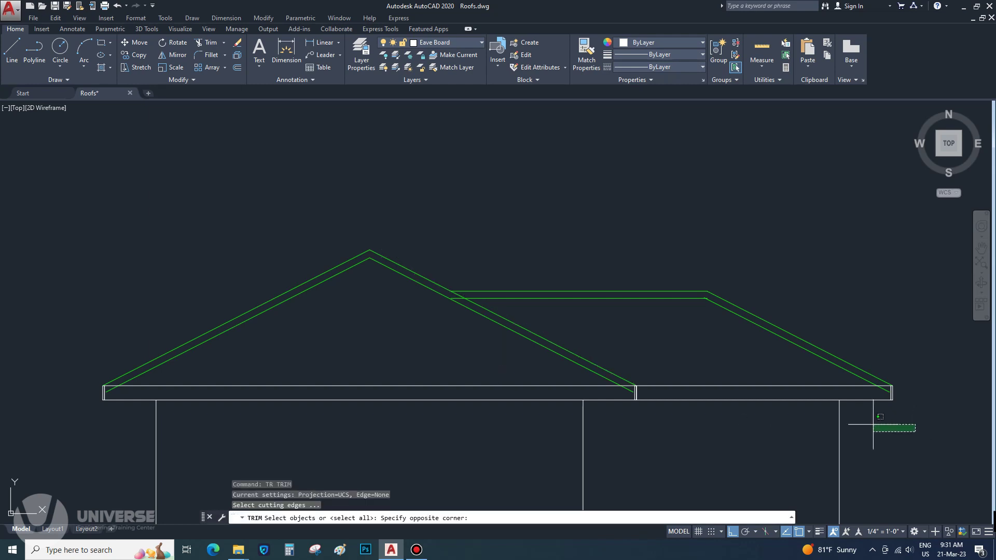
click(438, 277)
key(Return)
scroll(451, 300, up, 3)
scroll(489, 319, down, 4)
scroll(525, 339, up, 6)
click(599, 371)
Trim the left slope end at the eave board.
scroll(576, 366, down, 5)
scroll(563, 362, up, 5)
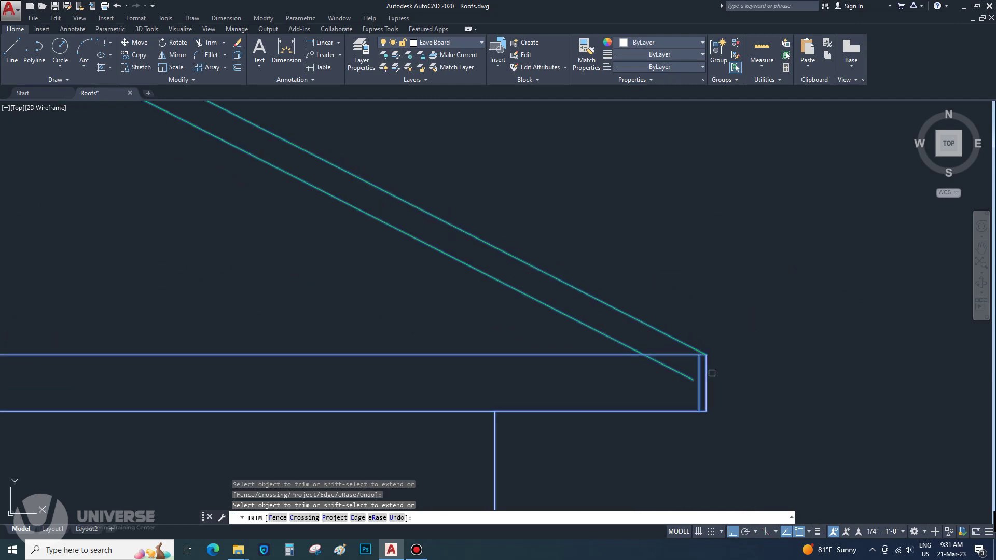
scroll(554, 381, down, 5)
scroll(572, 309, up, 3)
scroll(527, 310, up, 2)
scroll(554, 304, up, 3)
click(586, 312)
scroll(512, 289, down, 1)
scroll(408, 289, down, 3)
scroll(353, 287, down, 2)
scroll(165, 366, up, 2)
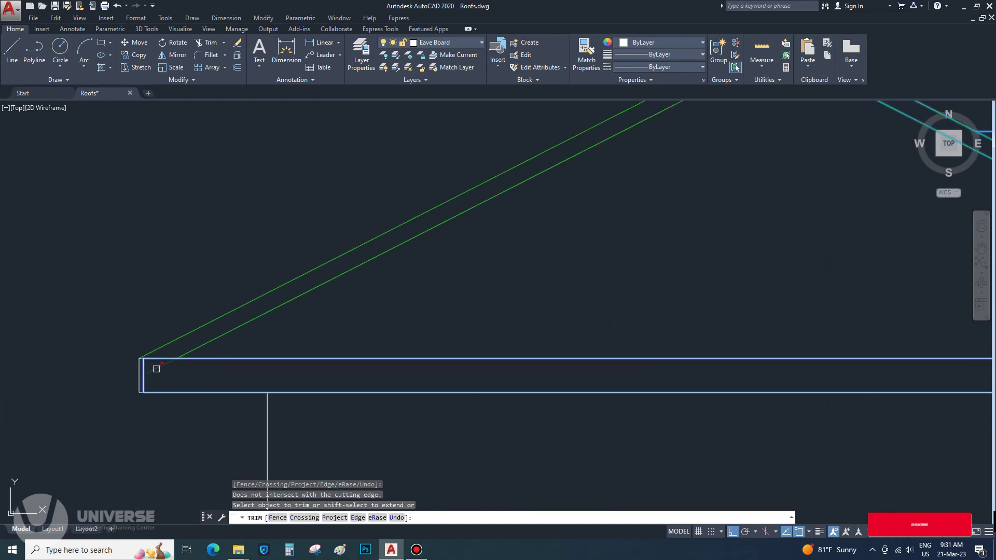
key(Escape)
key(Escape)
scroll(415, 369, down, 5)
scroll(418, 345, down, 4)
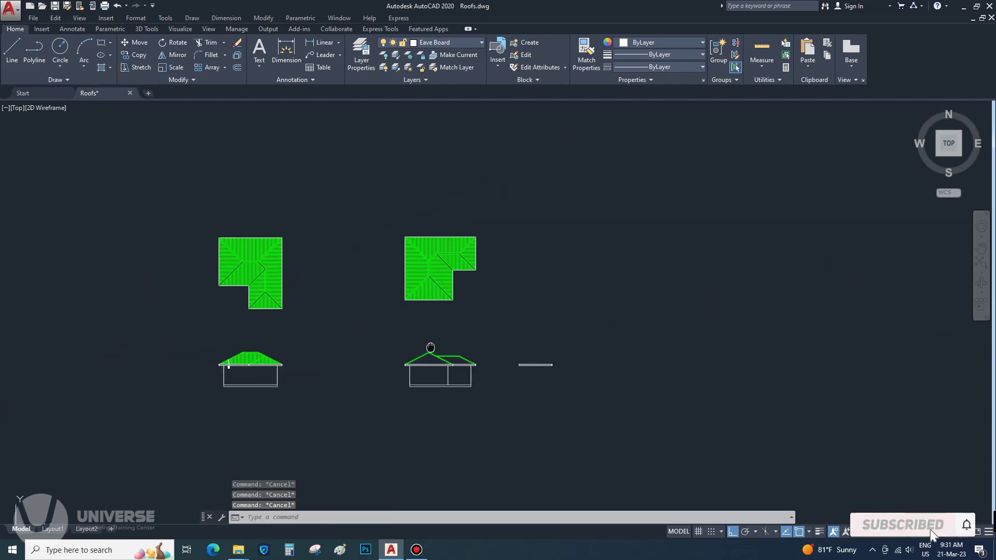
scroll(423, 358, up, 4)
Hatch both roof areas of the second elevation's profile.
text(H)
key(Return)
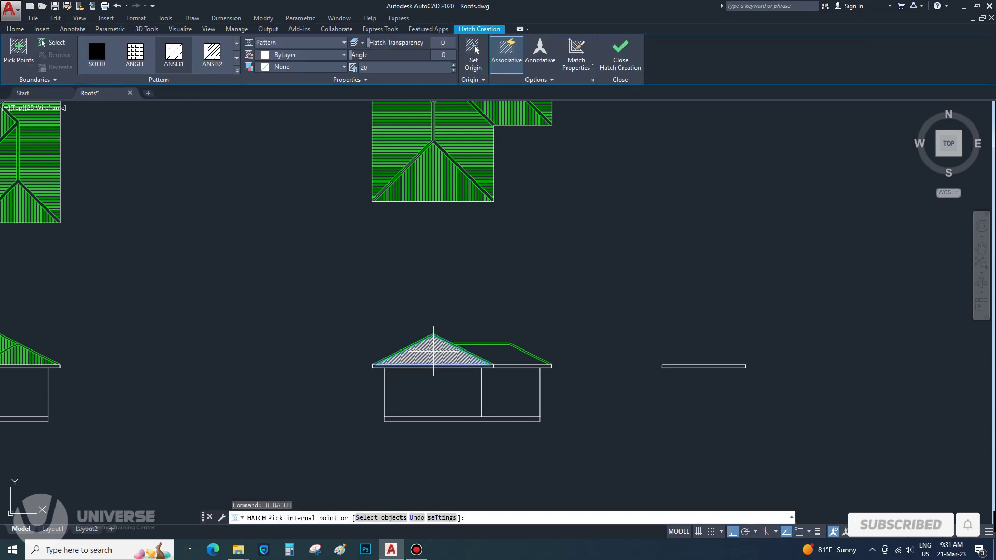
click(433, 358)
click(489, 362)
key(Return)
Match the elevation roof hatch to the green plan hatch with MATCHPROP.
text(ma)
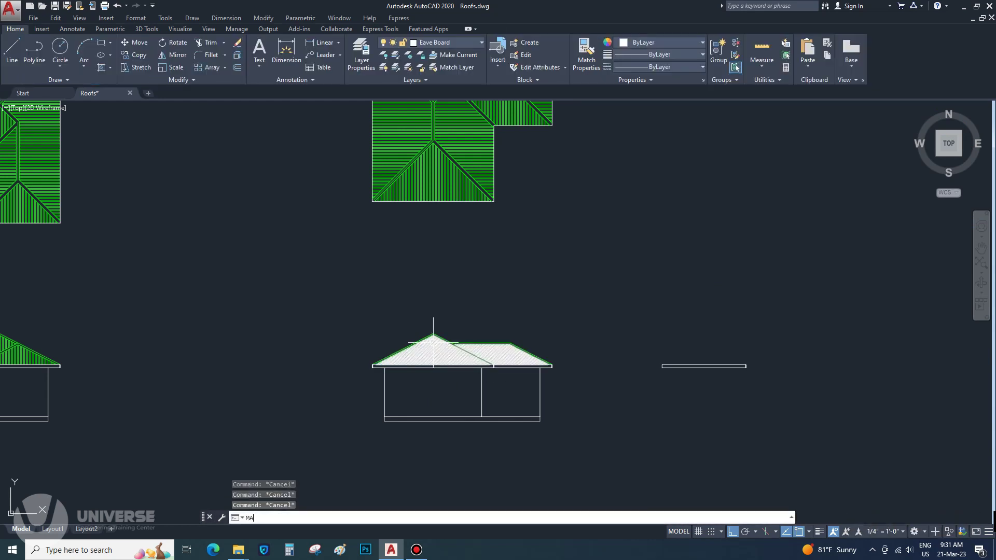
key(Return)
click(435, 184)
click(431, 348)
key(Escape)
key(Escape)
key(Escape)
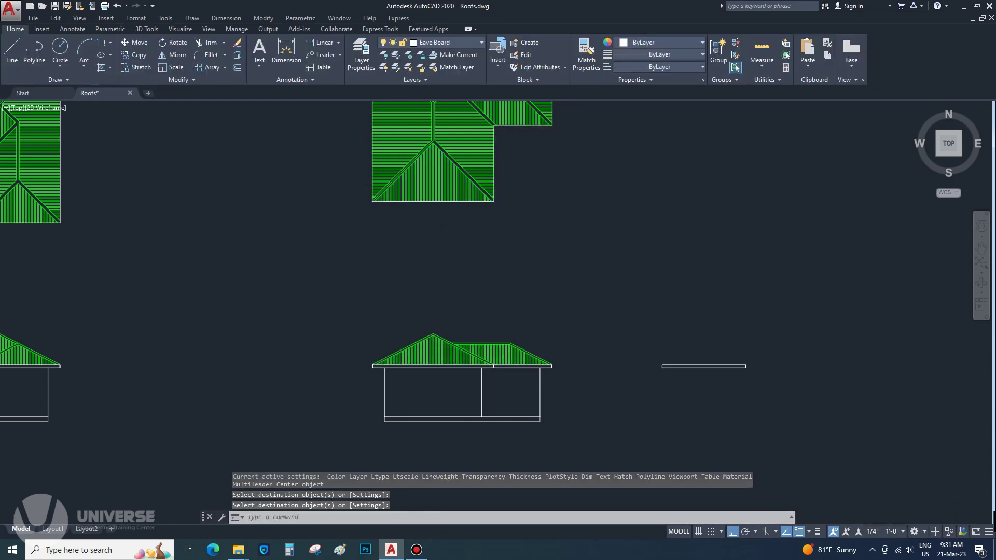
scroll(595, 407, down, 5)
scroll(544, 390, up, 3)
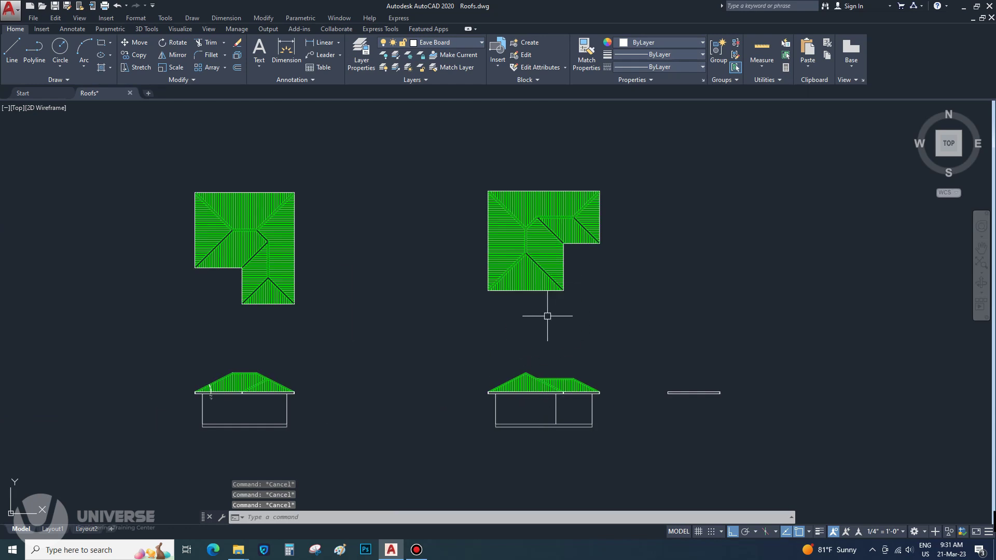
middle_drag(597, 397, 571, 386)
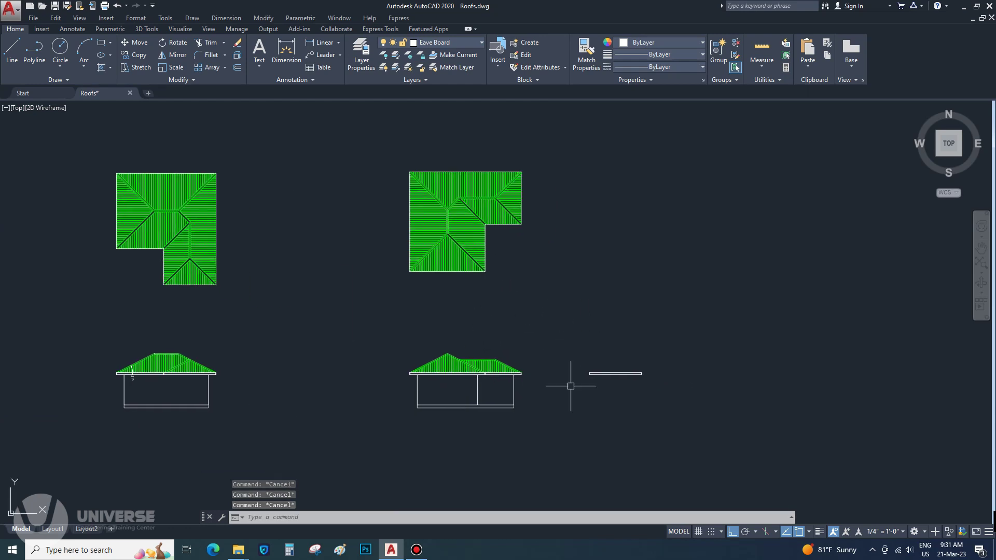
Move the right roof plan and its elevation closer to the other drawings.
click(570, 363)
key(Escape)
scroll(470, 344, down, 4)
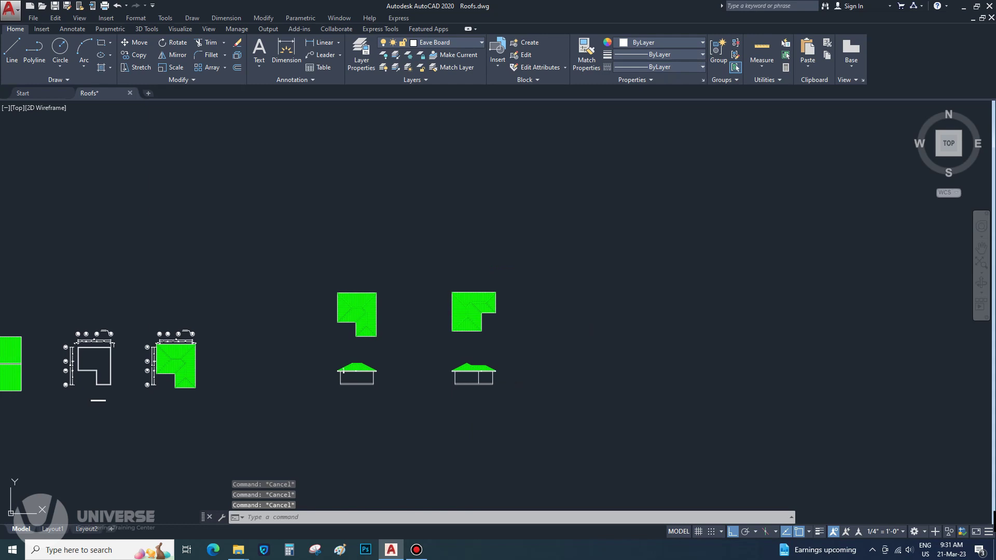
click(532, 399)
click(415, 288)
key(m)
key(Return)
click(459, 255)
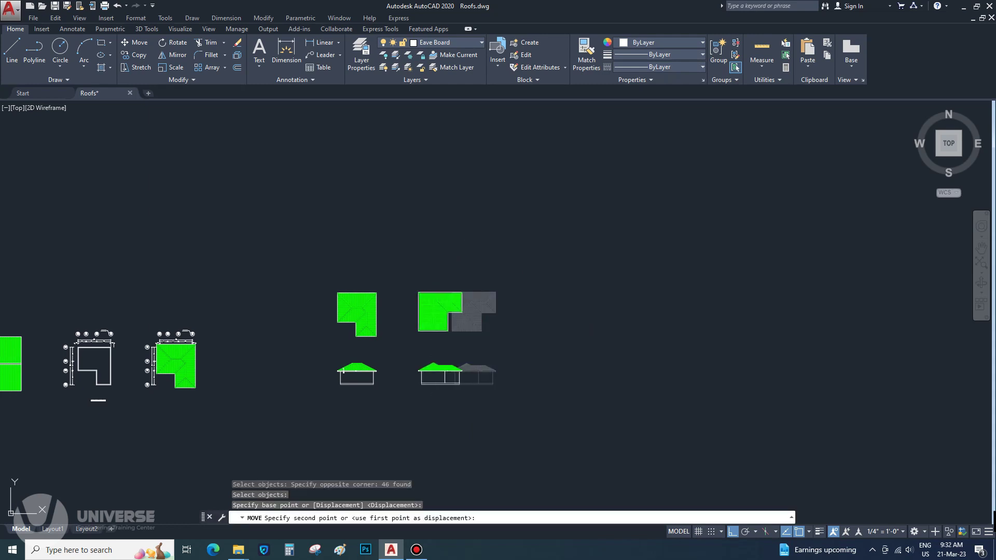
click(432, 332)
Copy the right roof plan to a new spot further right.
text(co)
key(Return)
click(475, 337)
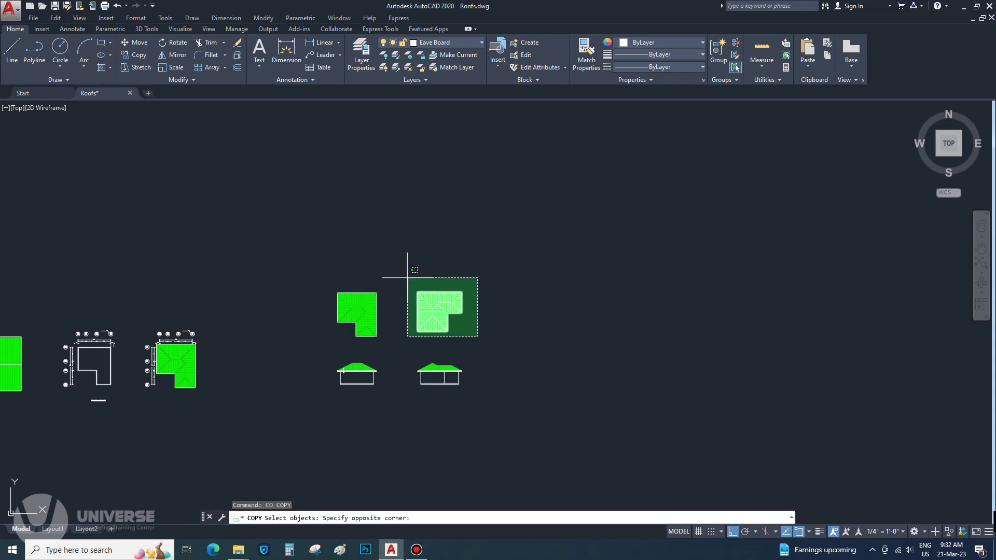
click(408, 274)
key(Return)
click(462, 311)
click(555, 305)
key(Escape)
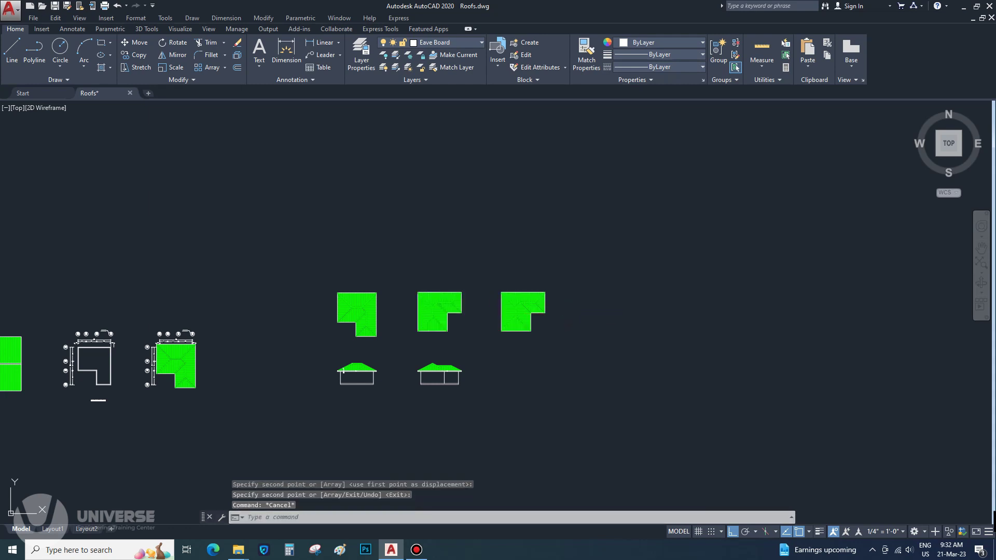
text(R)
Rotate the copied roof plan 90° counter-clockwise about its lower-left corner.
key(Return)
click(568, 343)
click(494, 265)
scroll(495, 322, up, 5)
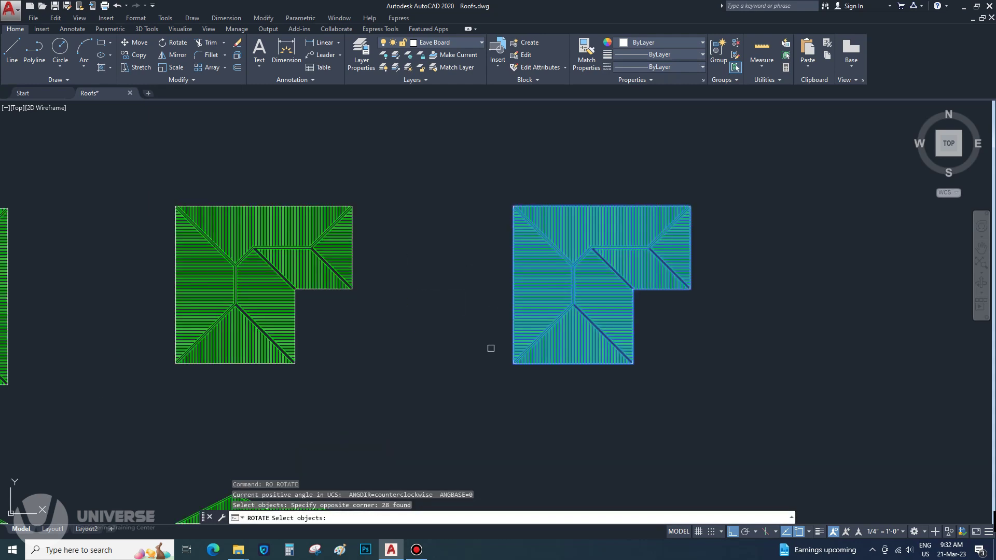
key(Return)
click(514, 363)
click(524, 156)
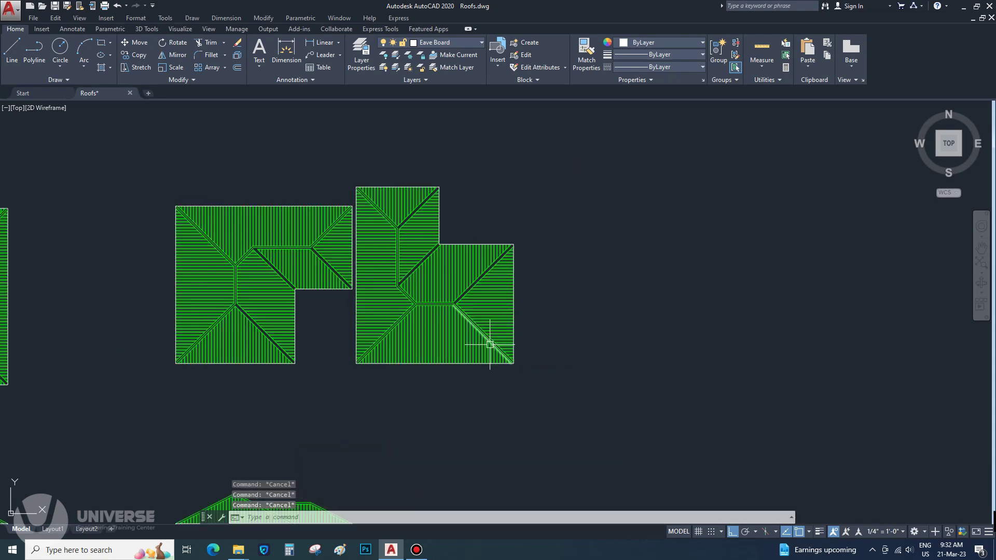
Move the rotated roof plan into line to the right of the others.
text(m)
key(Return)
click(541, 393)
click(372, 186)
key(Return)
scroll(445, 202, down, 5)
click(445, 198)
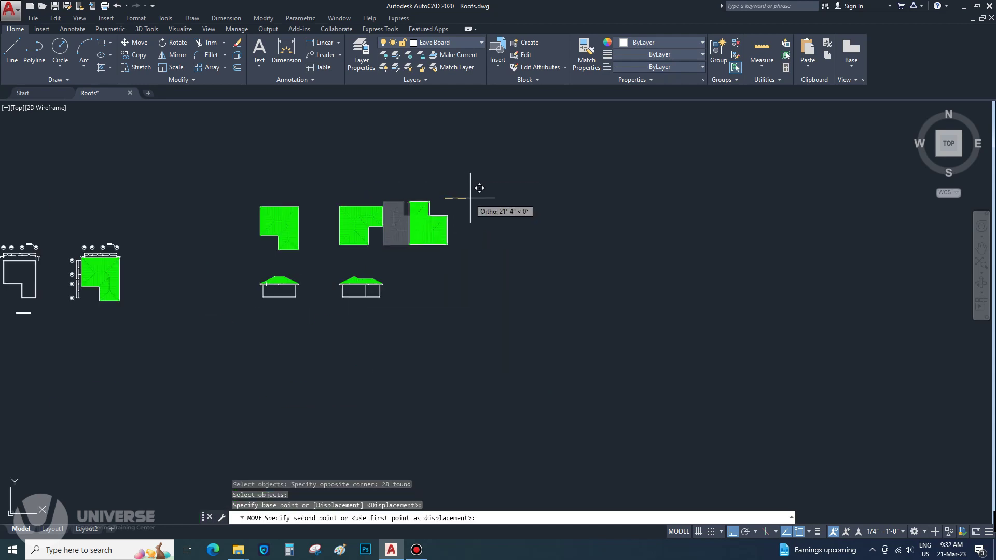
click(483, 196)
key(Return)
scroll(614, 316, up, 1)
key(Escape)
key(Escape)
scroll(580, 322, up, 3)
scroll(580, 322, up, 1)
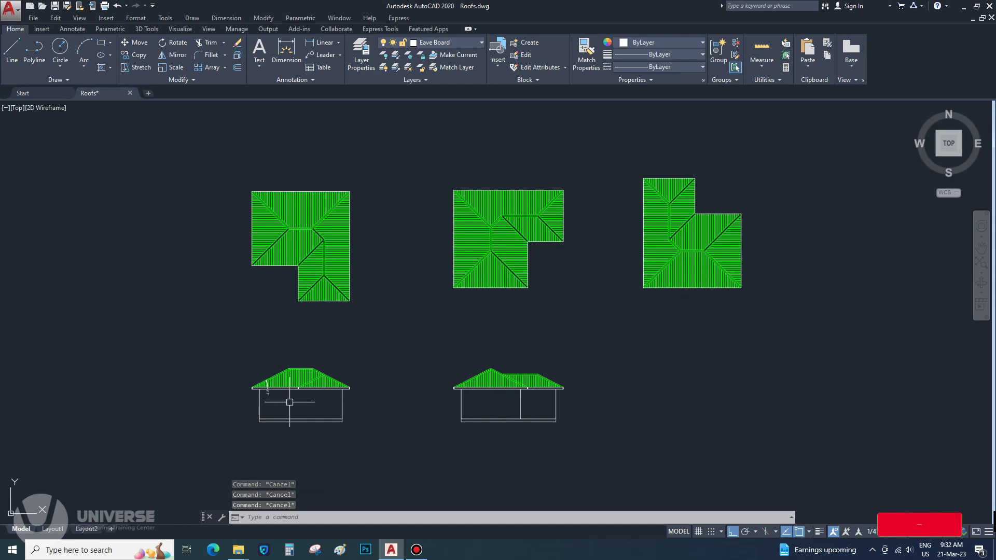
Copy the left elevation to sit below the third roof plan.
text(co)
key(Return)
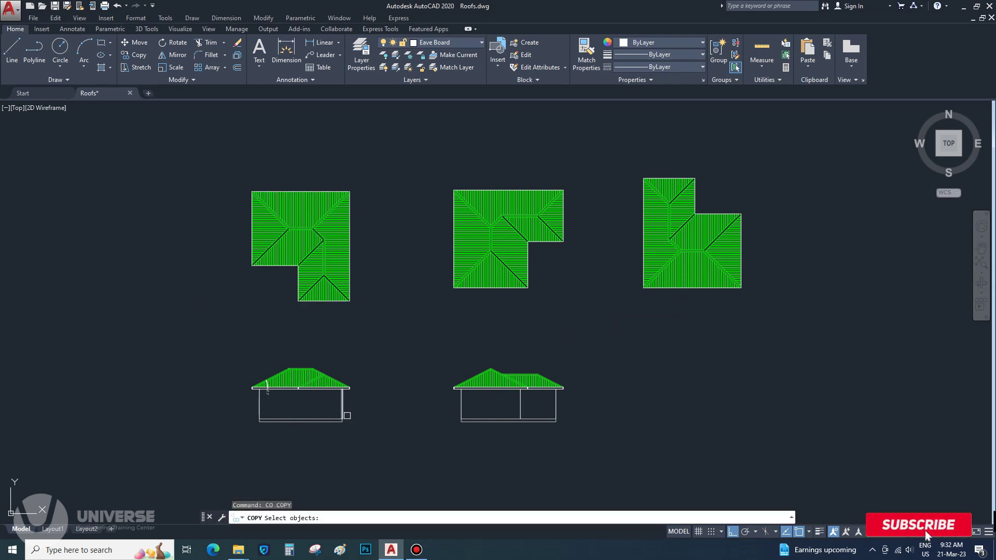
click(356, 434)
click(234, 355)
key(Return)
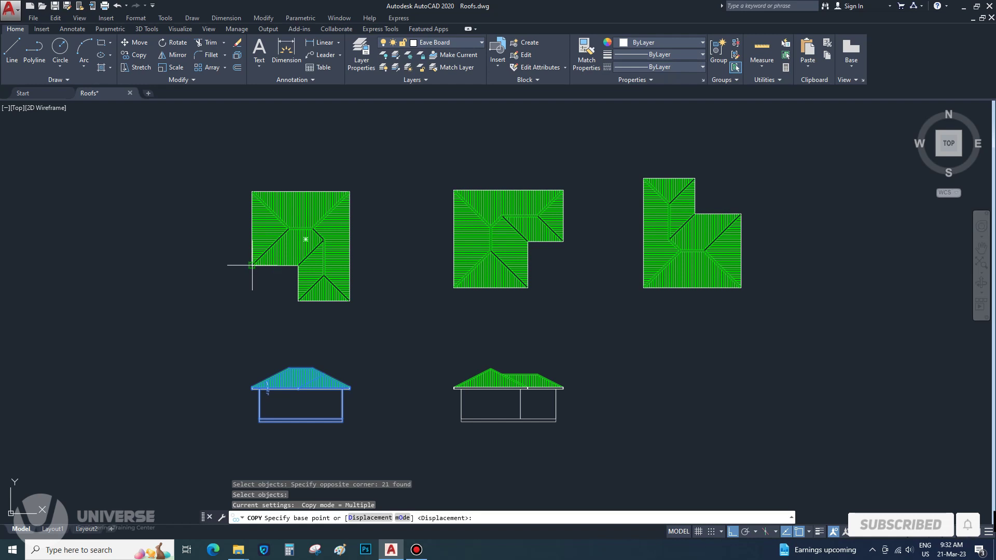
click(252, 265)
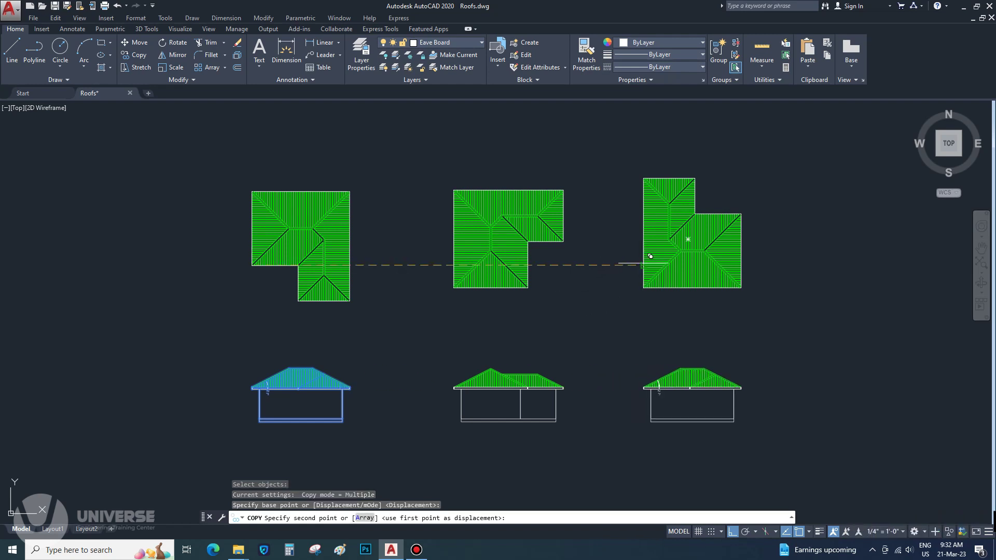
click(651, 256)
key(Return)
middle_drag(731, 279, 650, 256)
Draw two vertical guide lines from the third plan's corners down past the elevation.
text(l)
key(Return)
click(661, 266)
click(660, 443)
key(Return)
key(Return)
click(564, 266)
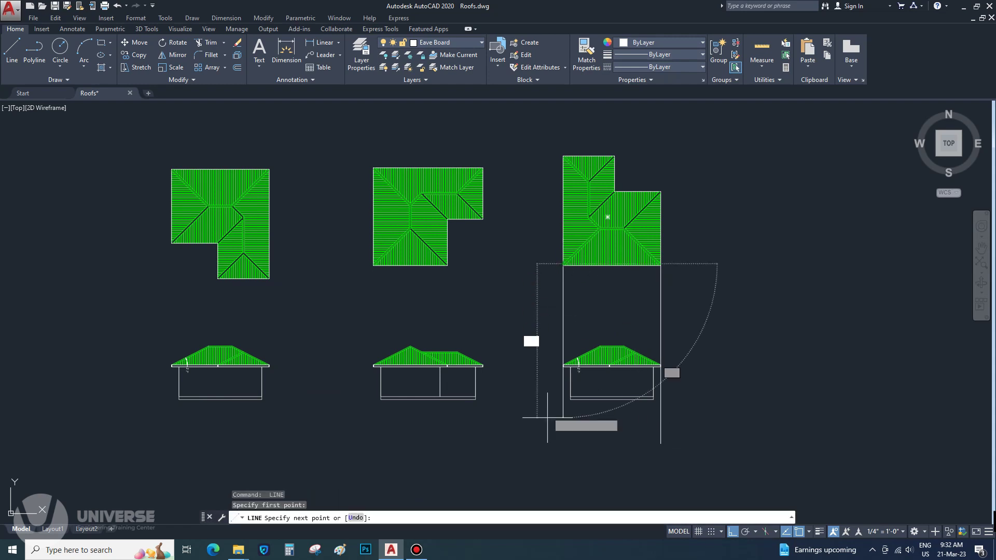
click(564, 444)
key(Escape)
scroll(660, 367, up, 5)
scroll(645, 345, up, 2)
scroll(645, 346, down, 1)
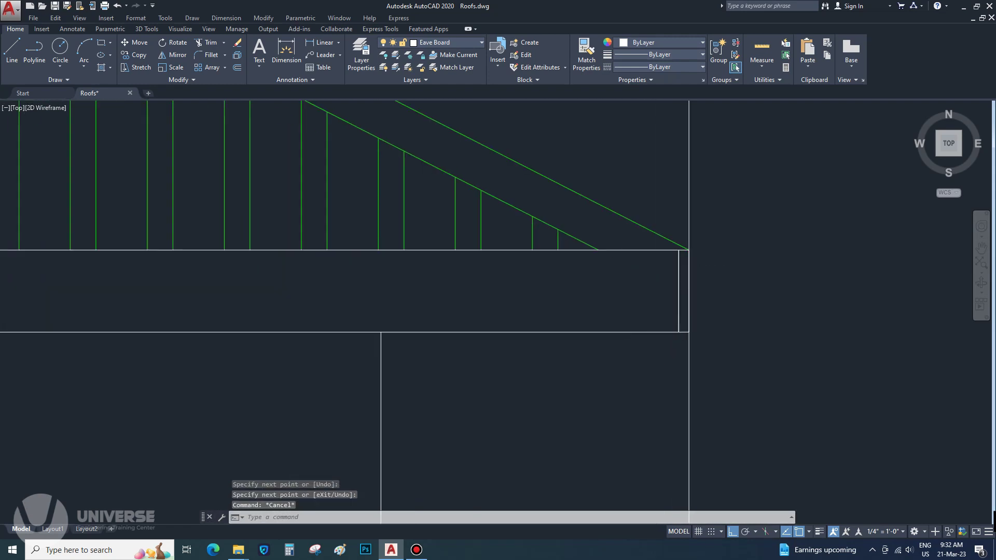
scroll(685, 318, down, 5)
Erase the two guide lines.
click(712, 256)
click(596, 241)
text(e)
key(Return)
key(Escape)
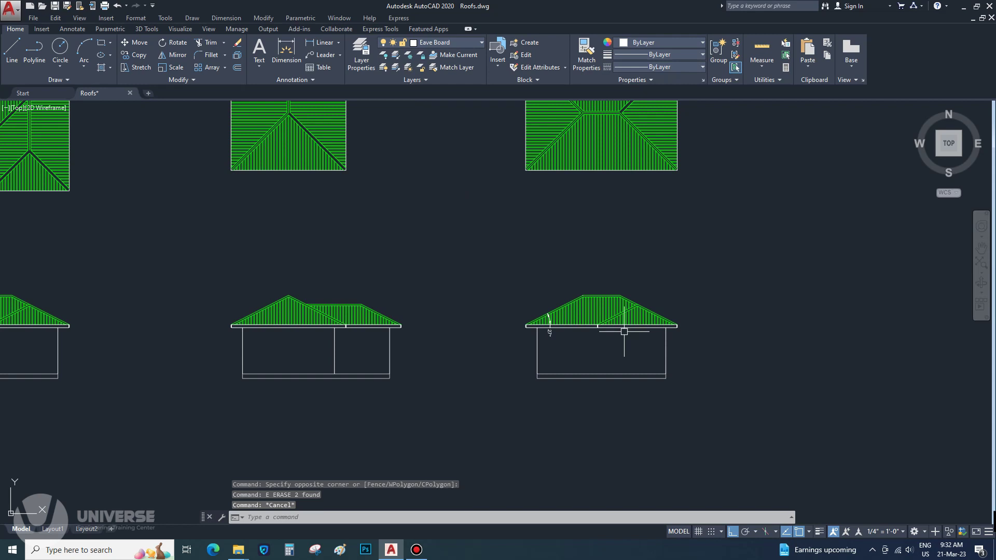
middle_drag(624, 267, 610, 325)
scroll(604, 369, up, 4)
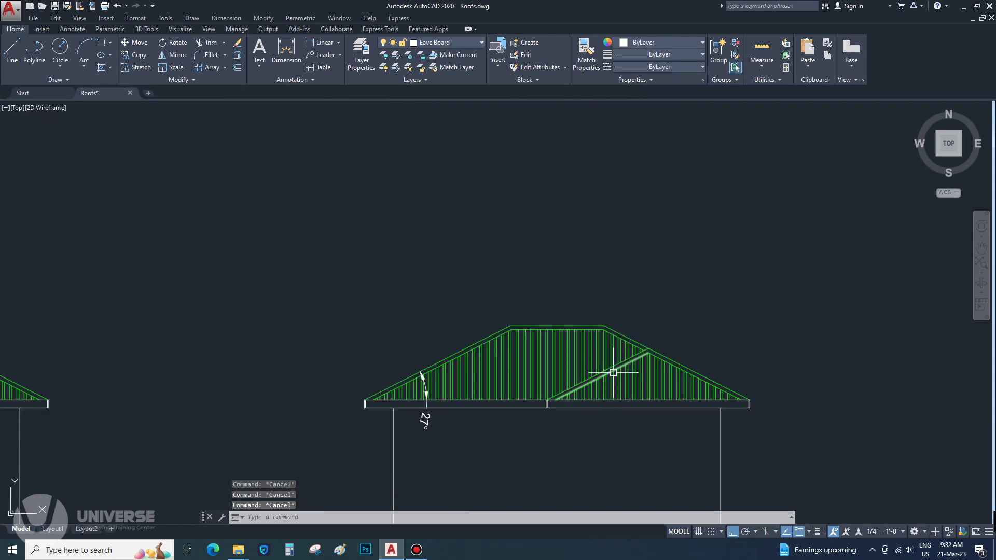
Delete the third elevation's old roof hatch and the stray lower inner roof line.
click(588, 350)
key(Escape)
text(E)
key(Return)
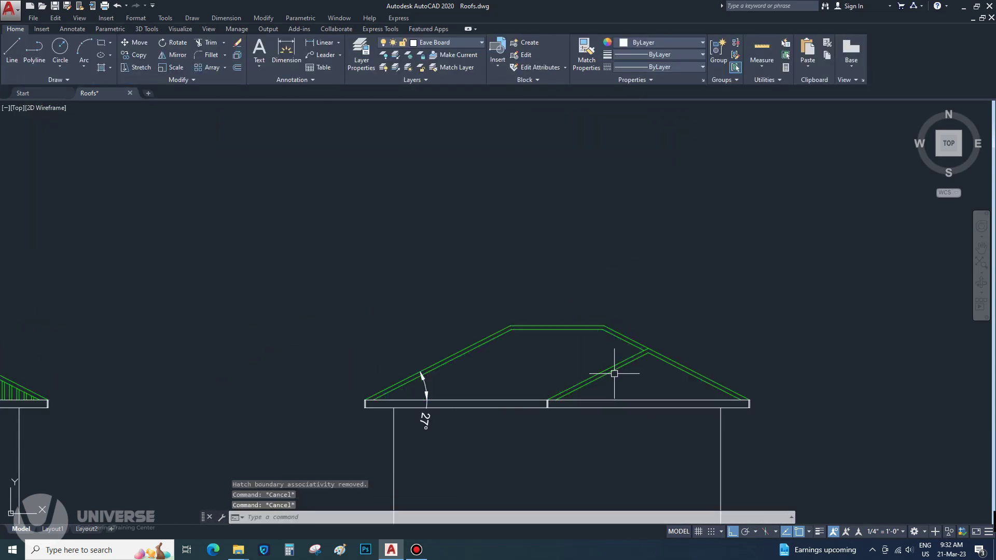
key(Escape)
key(Escape)
scroll(639, 366, up, 4)
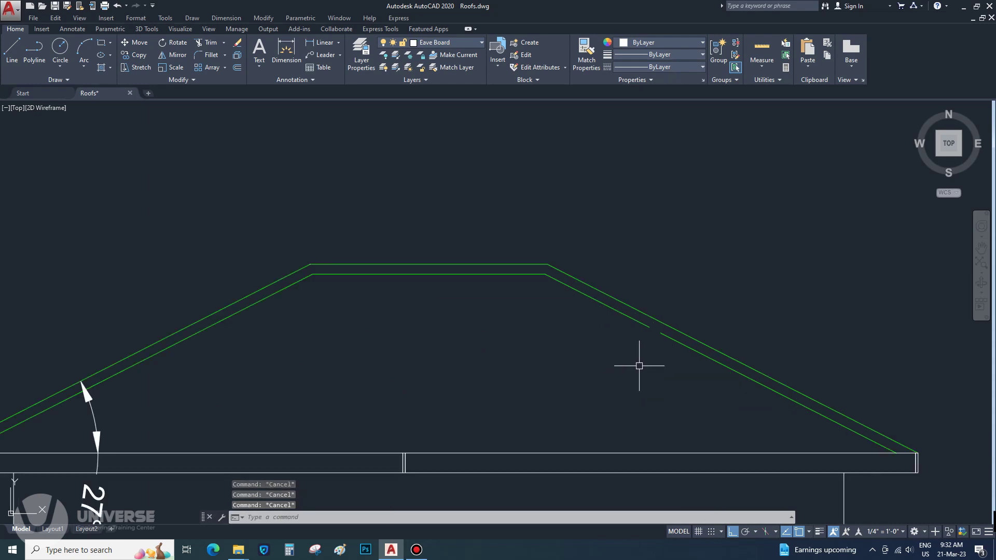
click(677, 341)
key(Delete)
middle_drag(677, 376, 629, 358)
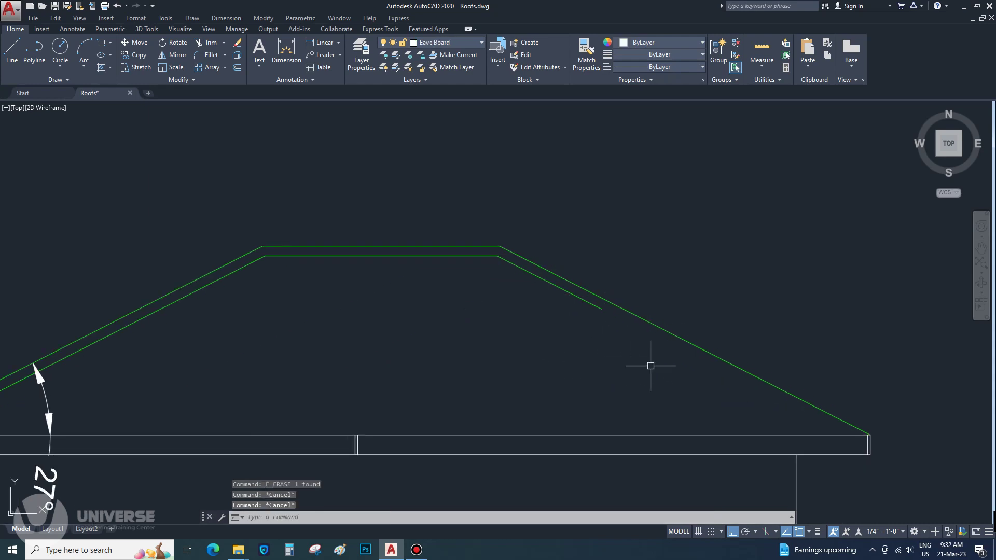
Extend the inner right roof line down to the eave board.
text(ex)
key(Return)
click(832, 436)
key(Return)
click(602, 313)
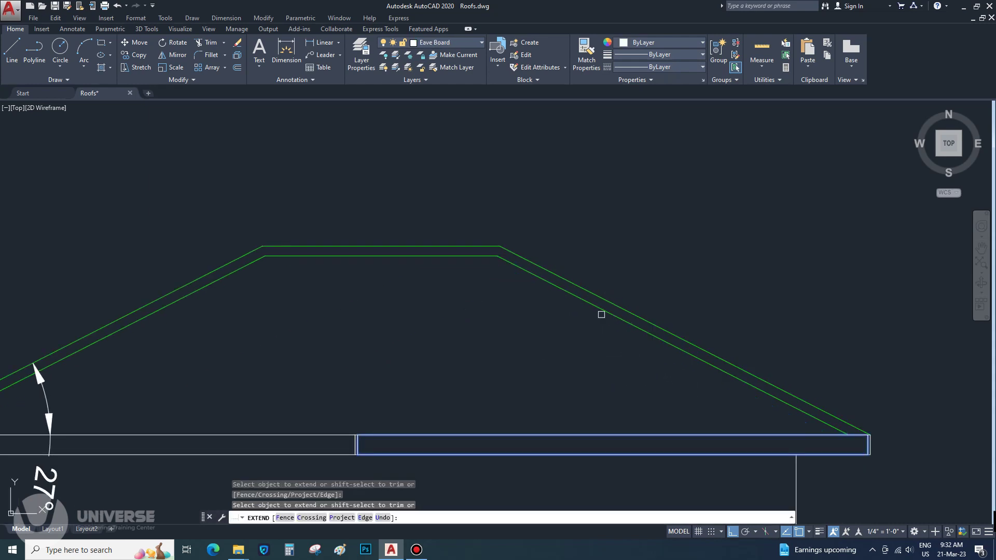
key(Escape)
key(Escape)
key(Escape)
scroll(623, 316, down, 4)
Erase the small leftover vertical segment and the selected eave segment.
click(530, 356)
text(e)
key(Return)
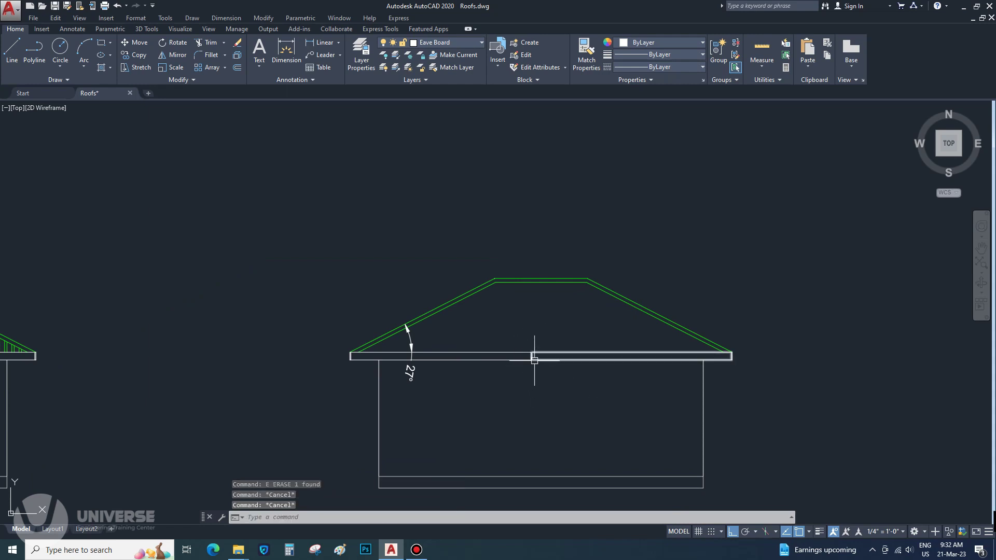
text(e)
key(Return)
key(Escape)
scroll(527, 357, up, 5)
Try a polyline edit on the eave board's end, then cancel it.
click(534, 351)
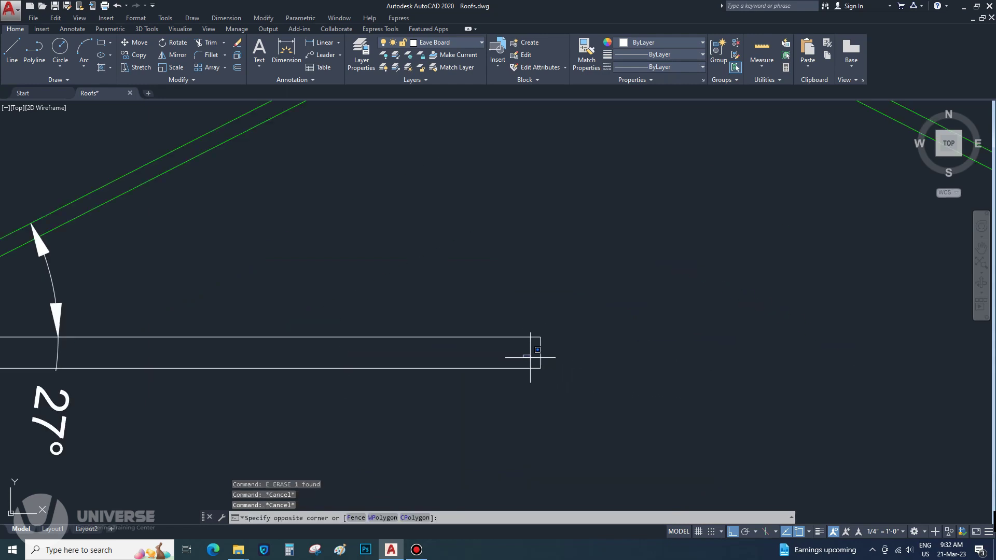
click(540, 349)
text(pe)
key(Return)
scroll(579, 354, down, 3)
scroll(579, 355, up, 4)
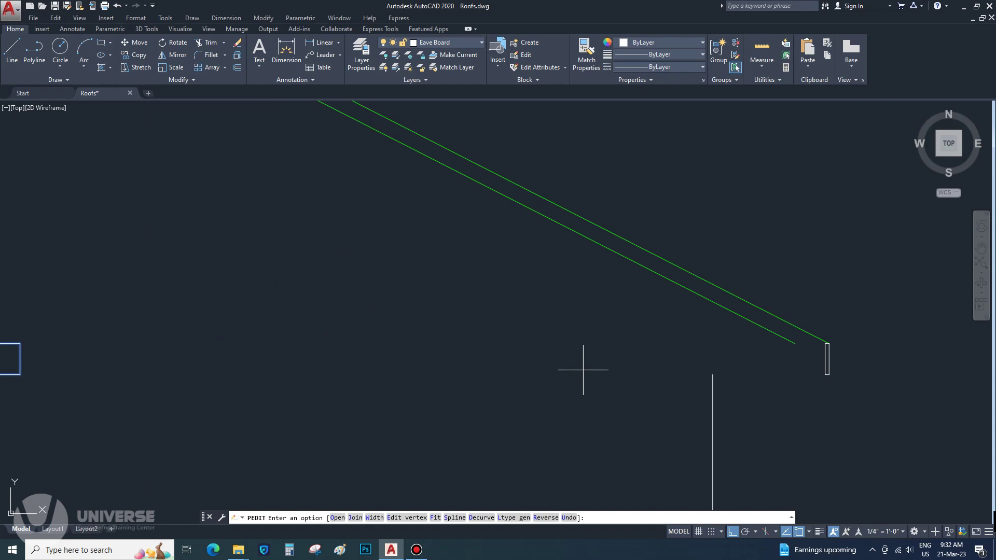
key(Escape)
scroll(260, 367, down, 2)
mouse_move(111, 367)
middle_down()
mouse_move(345, 366)
mouse_move(171, 353)
middle_up()
Try stretching the eave board rectangle's corner, then cancel and leave it unchanged.
click(340, 356)
click(343, 353)
scroll(656, 351, up, 4)
key(Escape)
scroll(711, 348, down, 2)
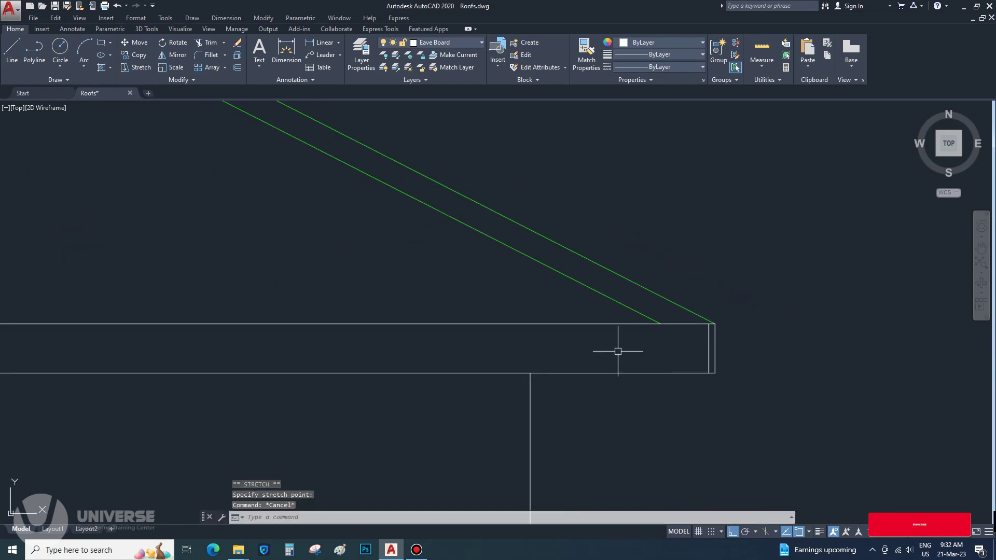
scroll(619, 349, down, 3)
key(Escape)
scroll(435, 350, down, 2)
scroll(474, 371, down, 2)
scroll(474, 371, up, 4)
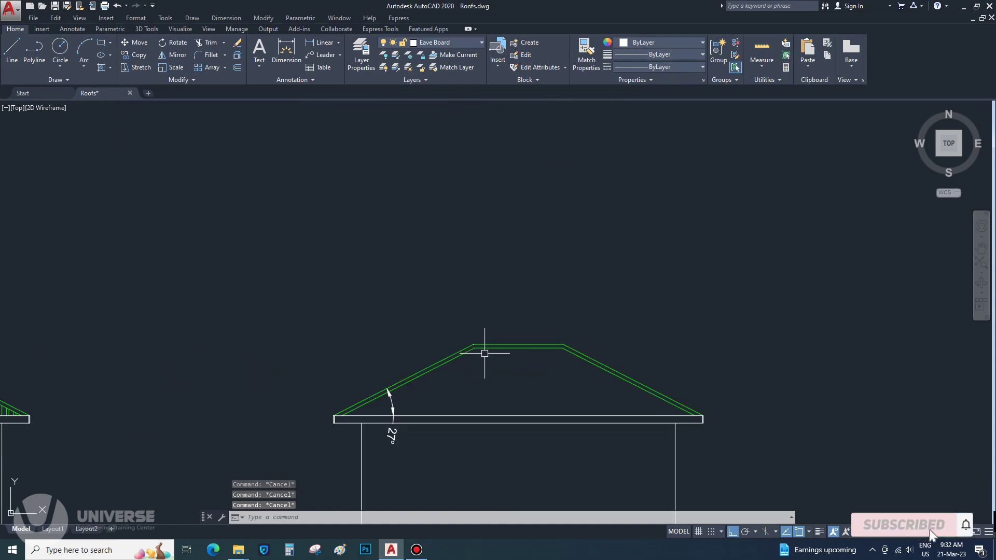
scroll(483, 352, down, 4)
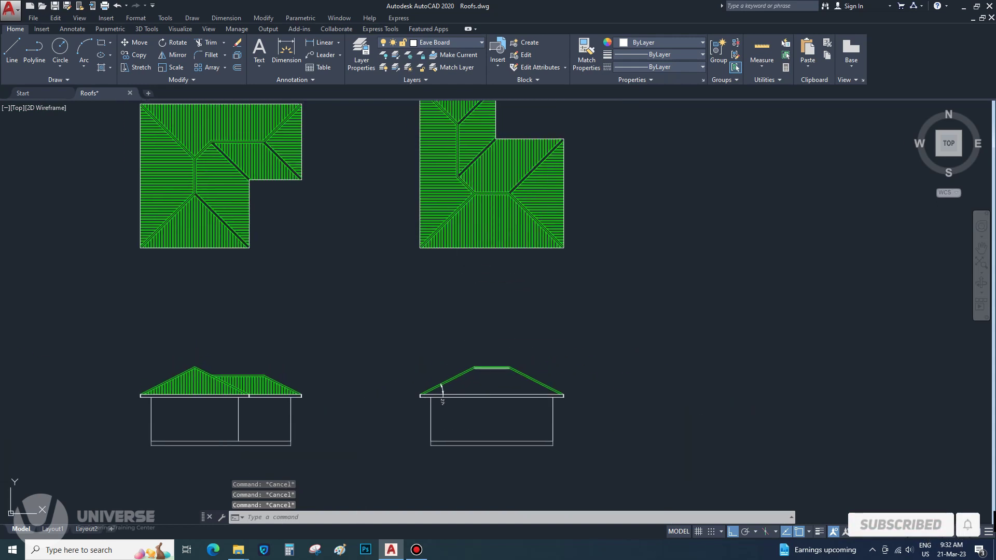
scroll(444, 402, up, 2)
scroll(456, 394, up, 2)
text(h)
key(Return)
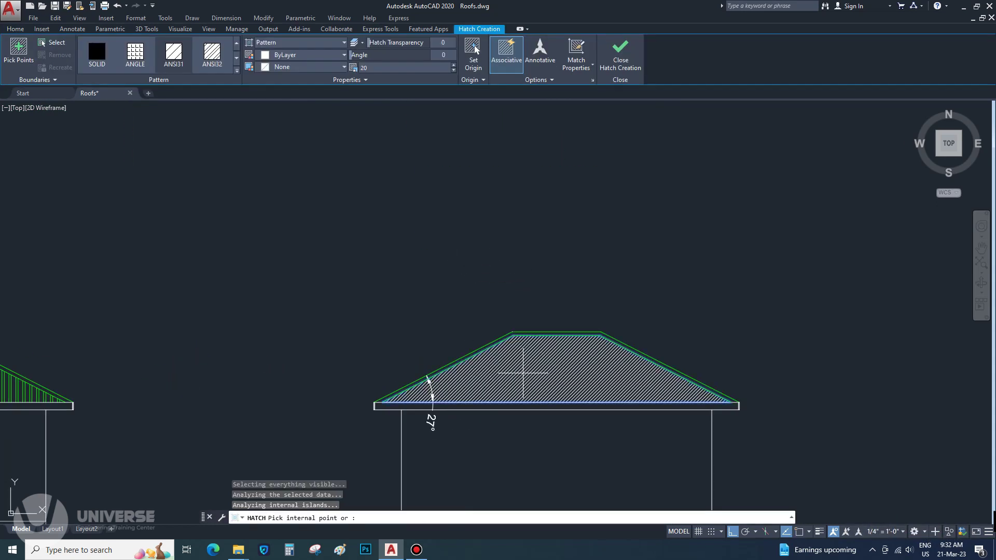
Hatch the third elevation's roof and match it to the green plan hatch with MATCHPROP.
key(Return)
scroll(523, 372, down, 2)
scroll(462, 400, down, 1)
text(ma)
key(Return)
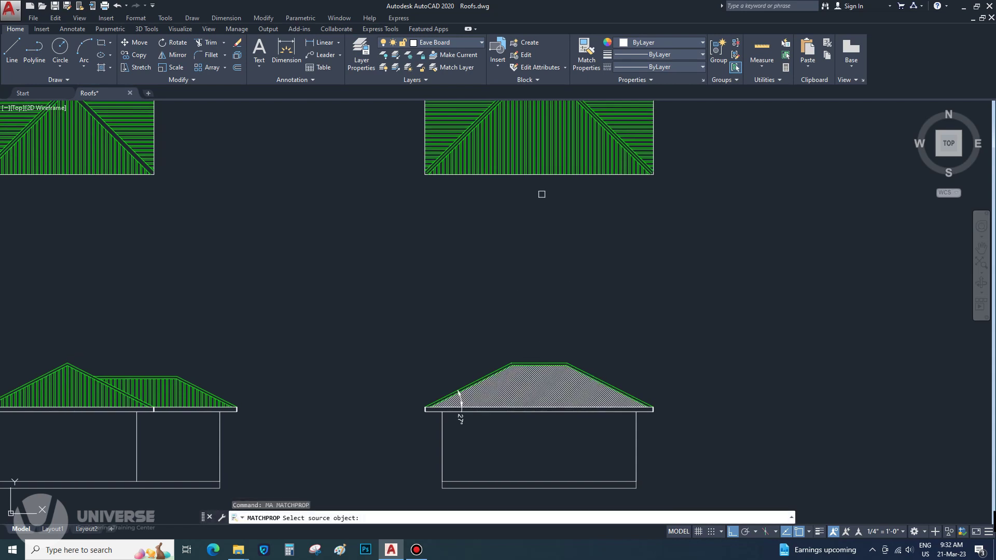
click(542, 147)
click(544, 366)
key(Escape)
key(Escape)
scroll(544, 367, down, 4)
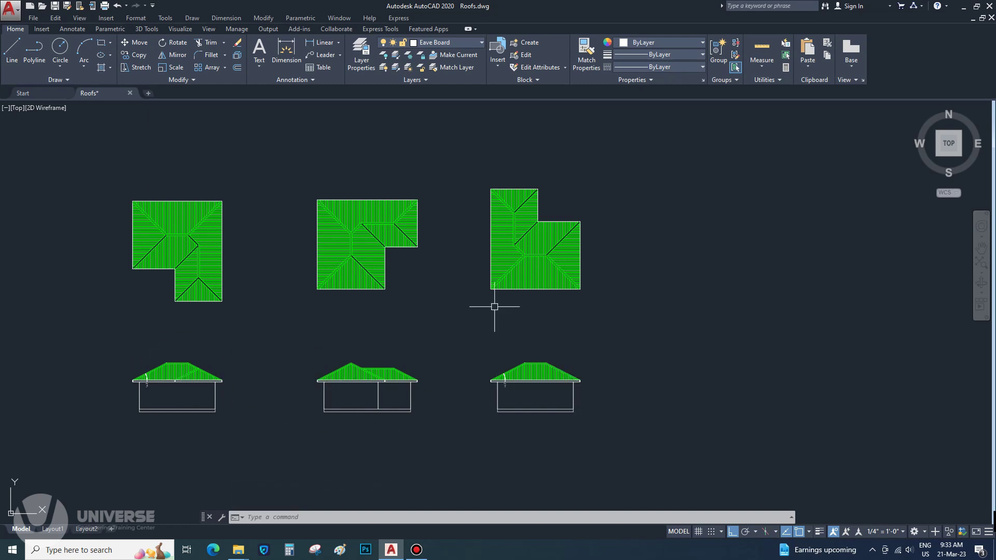
Copy the third roof plan to the right to start a fourth plan.
text(co)
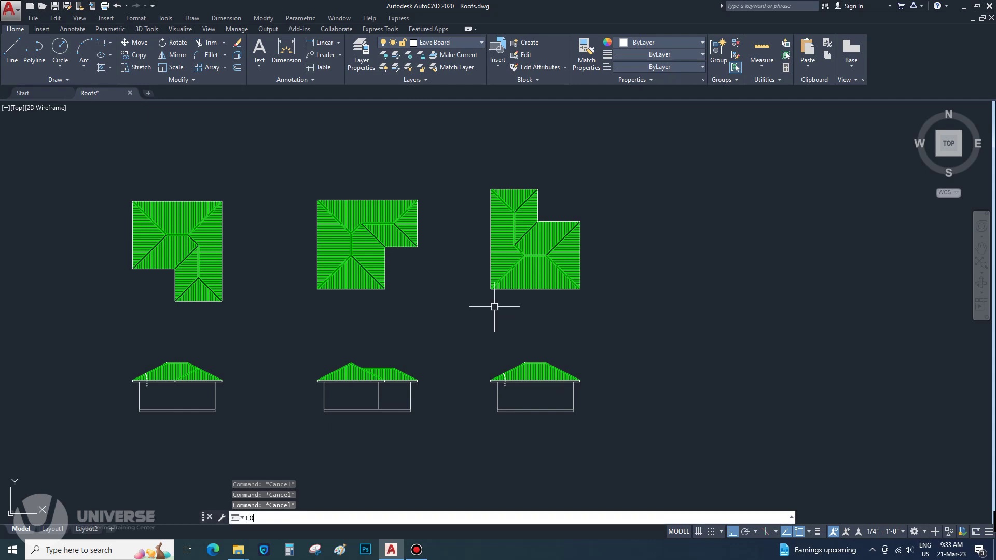
key(Return)
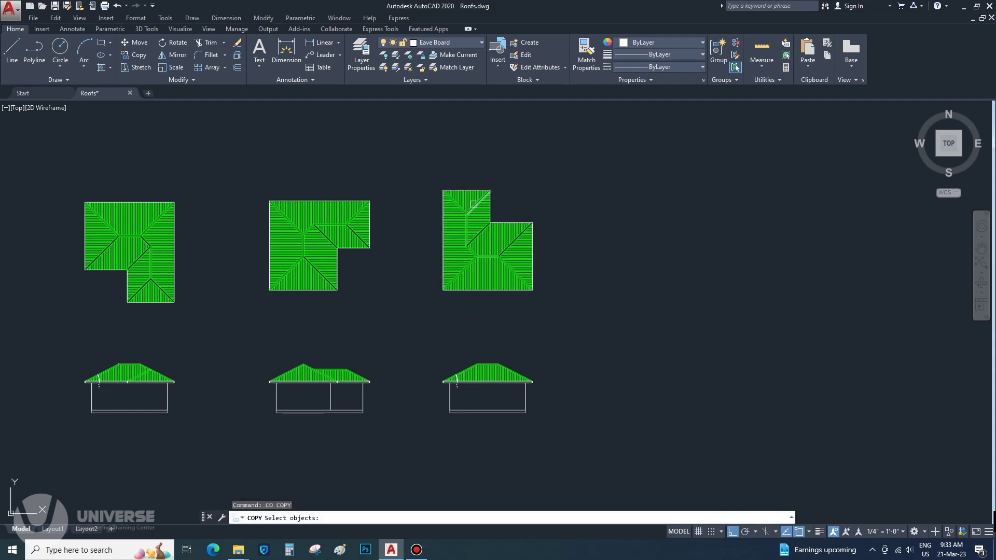
click(550, 310)
click(422, 189)
key(Return)
click(482, 258)
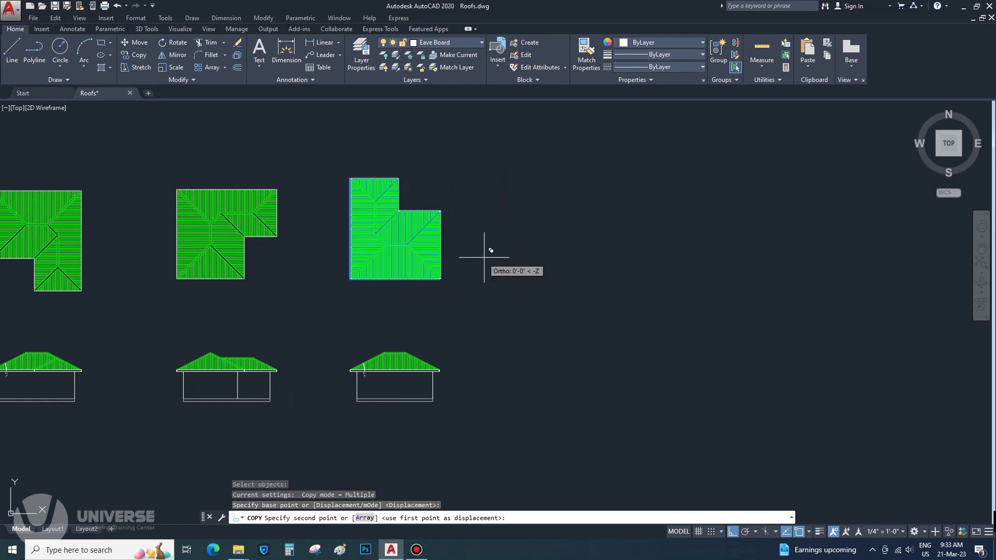
click(650, 270)
key(Escape)
key(Escape)
key(Escape)
Rotate the fourth roof plan 180° about its centre.
text(R)
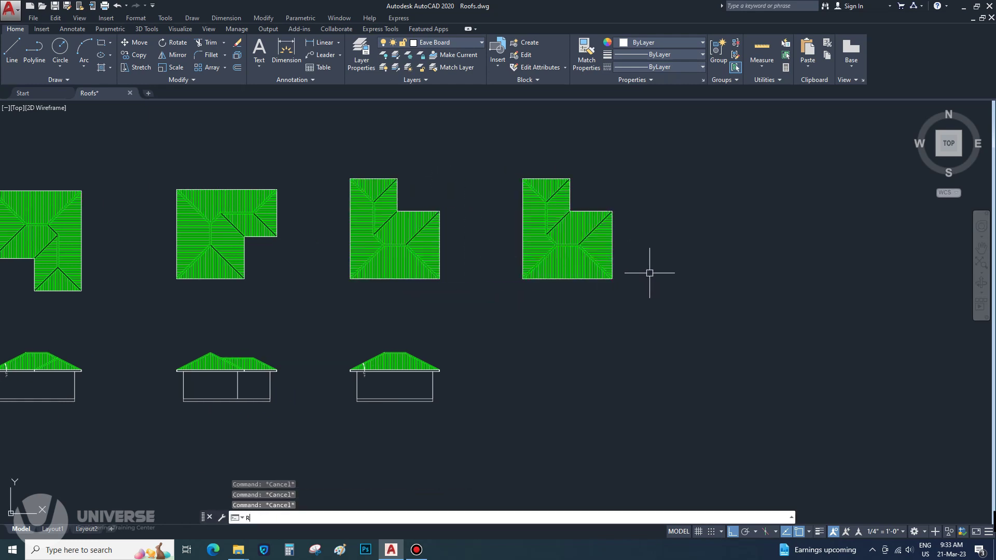
click(646, 275)
click(471, 154)
key(Return)
click(571, 237)
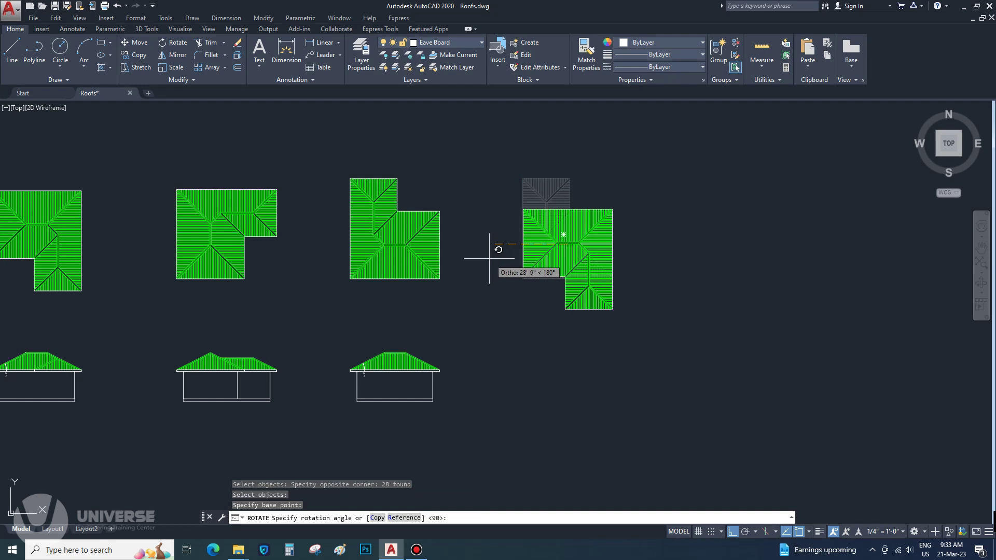
text(180)
key(Return)
key(Escape)
Move the rotated fourth plan up into line with the other roof plans.
text(M)
key(Return)
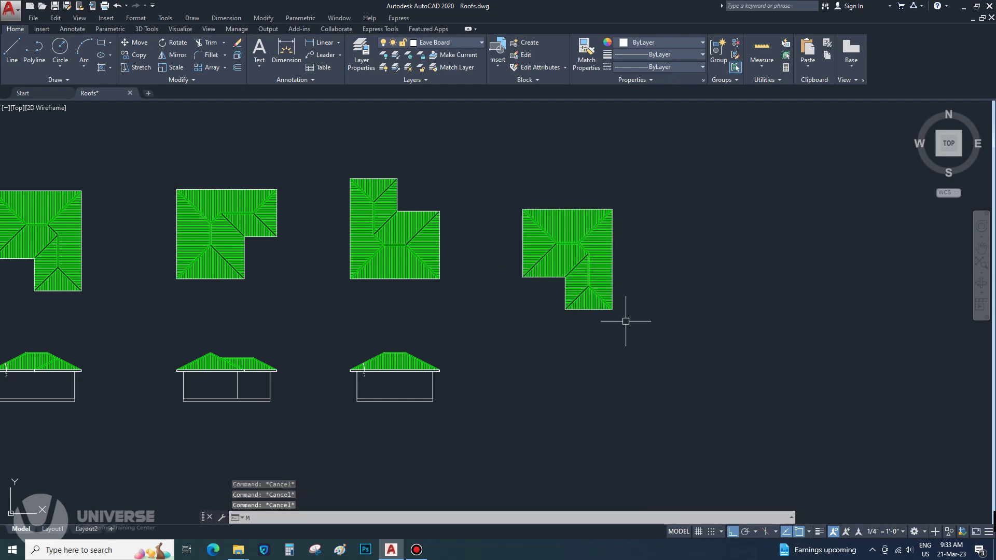
drag(629, 318, 486, 154)
key(Return)
click(674, 311)
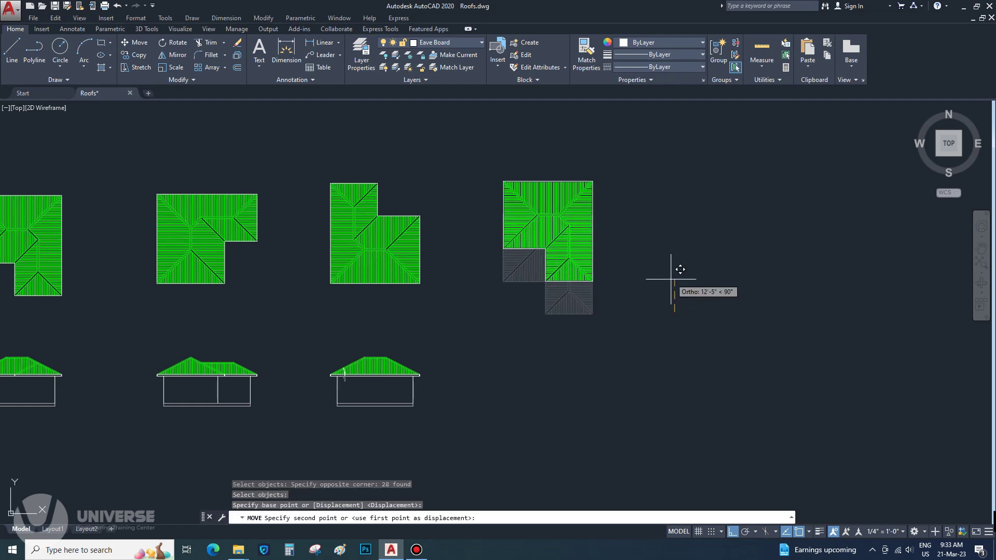
click(671, 279)
key(Escape)
key(Escape)
key(Escape)
middle_drag(521, 340, 539, 333)
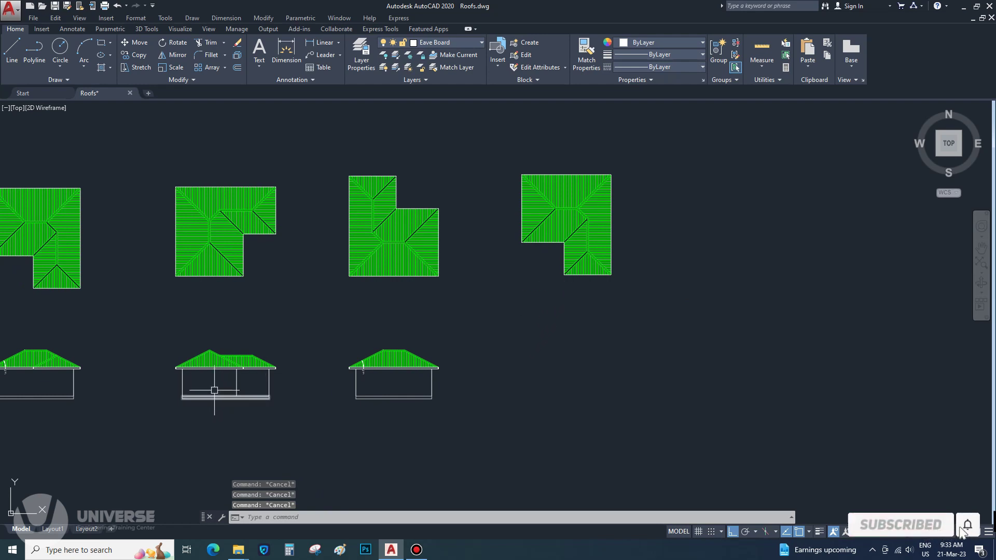
Copy the middle elevation to sit directly below the fourth roof plan.
text(co)
key(Return)
click(295, 406)
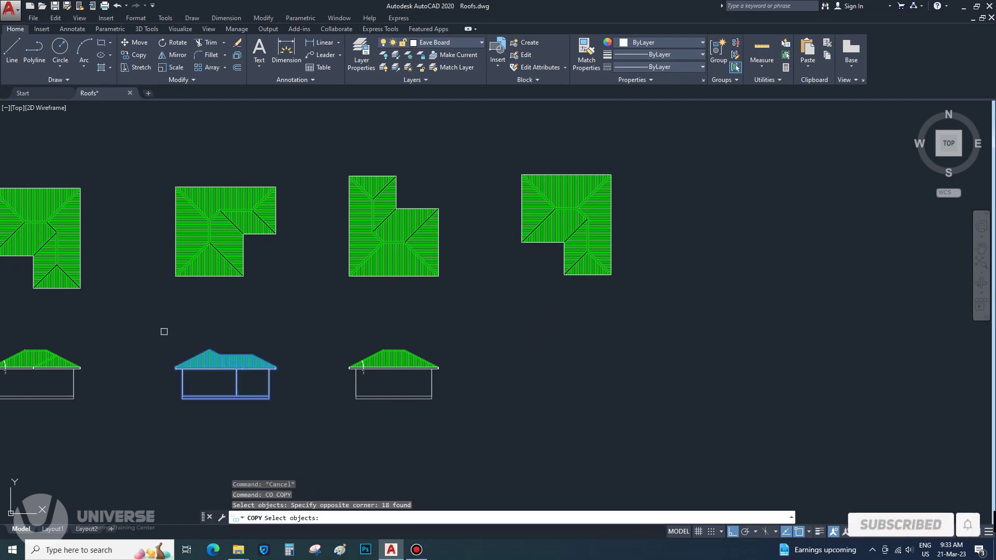
click(165, 321)
key(Return)
click(175, 256)
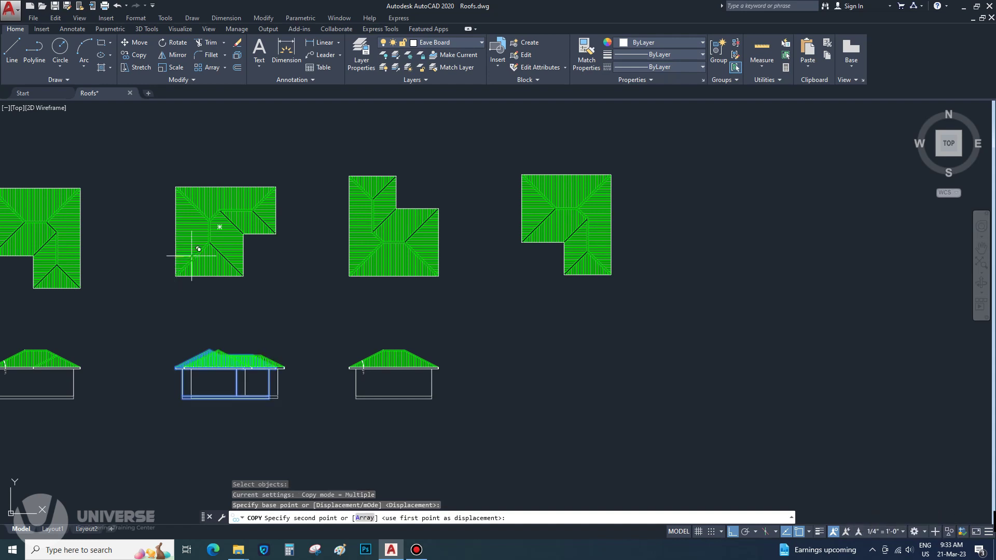
click(521, 256)
key(Escape)
key(Escape)
key(Escape)
middle_drag(570, 380, 523, 373)
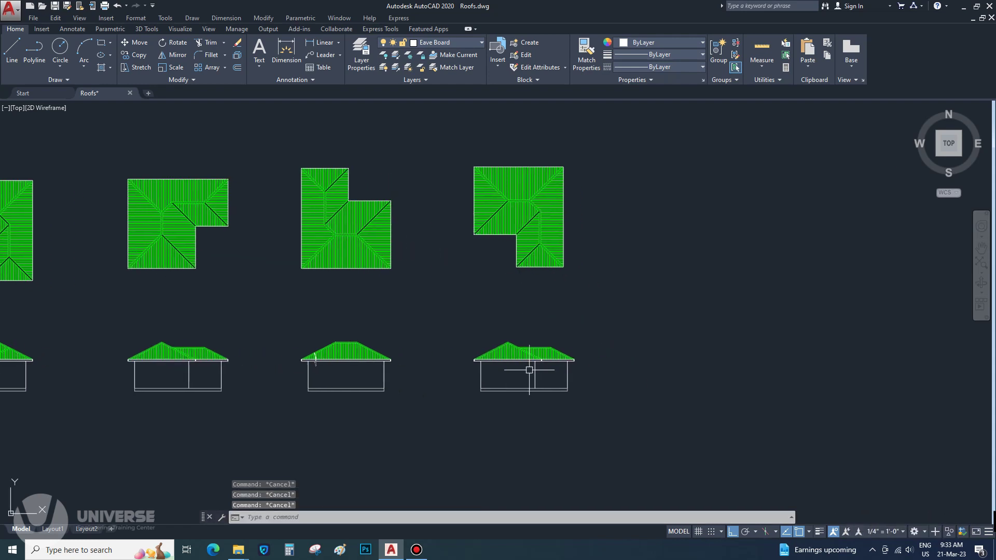
Draw vertical guide lines from the fourth plan's corners down past the elevation.
click(584, 438)
key(Return)
key(Return)
click(474, 235)
click(461, 425)
key(Escape)
scroll(545, 240, up, 5)
scroll(545, 240, up, 3)
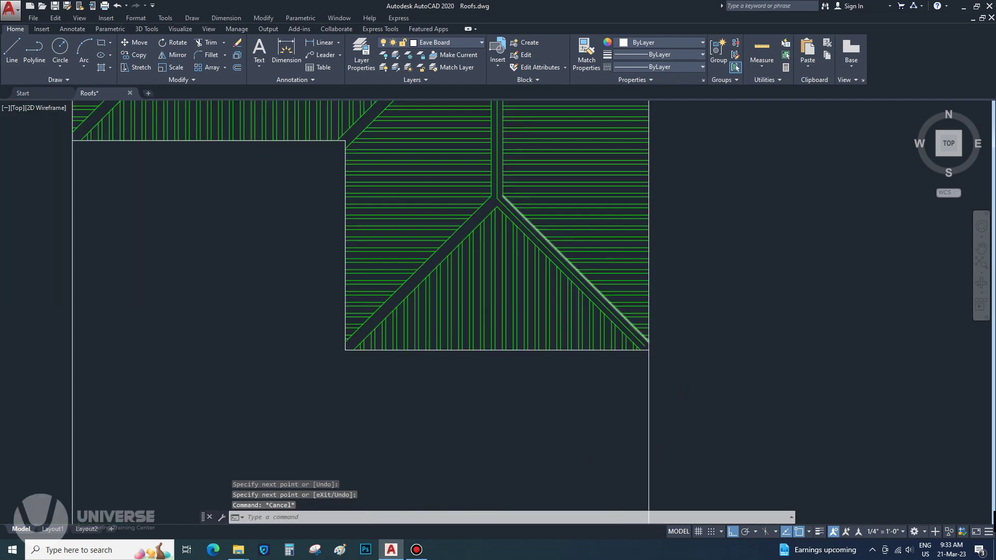
scroll(547, 368, down, 8)
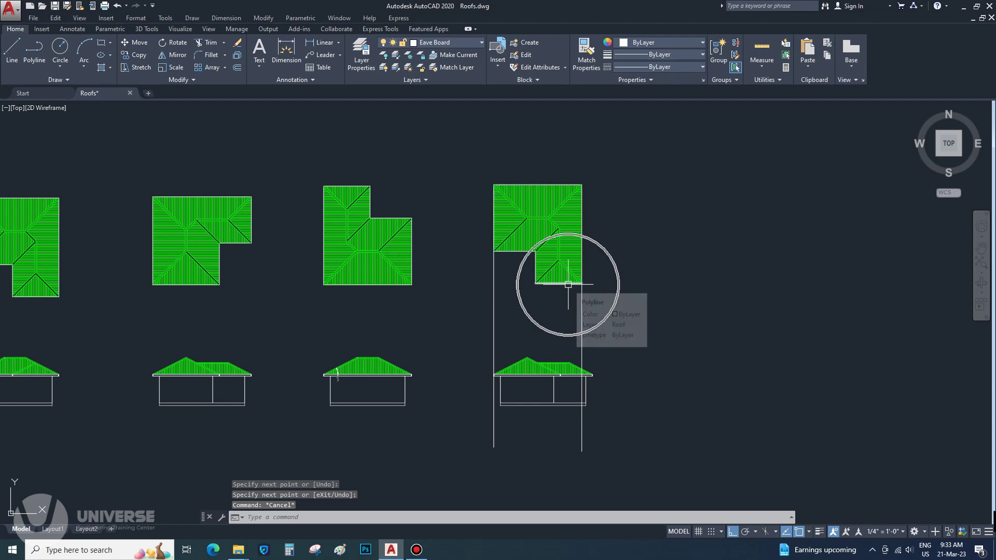
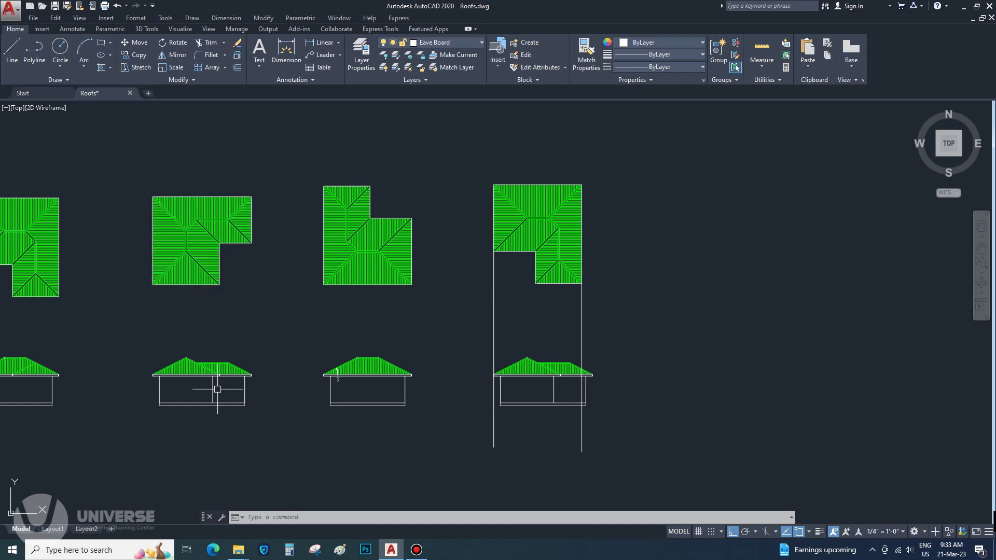
Cancel the active command and bring the fourth roof plan and its elevation into view.
key(Escape)
key(Escape)
key(Escape)
scroll(502, 382, up, 3)
scroll(484, 378, up, 3)
scroll(476, 360, up, 2)
scroll(471, 325, up, 2)
scroll(467, 322, down, 3)
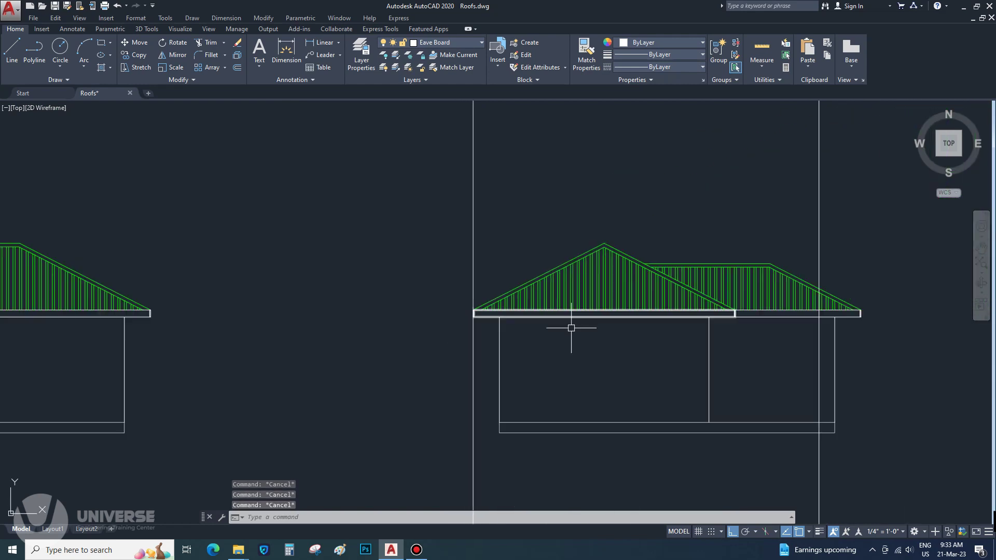
scroll(606, 317, down, 3)
scroll(606, 322, down, 3)
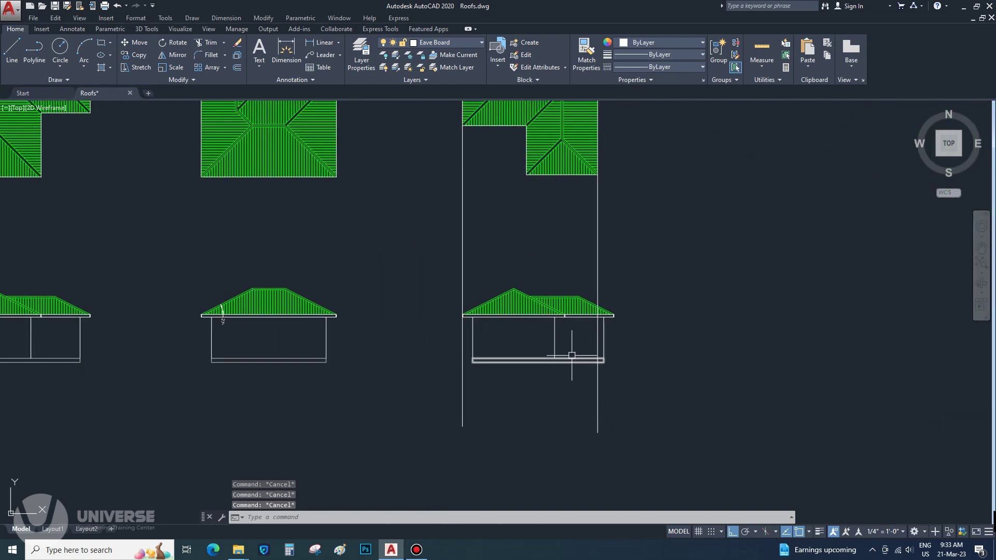
middle_drag(570, 356, 551, 402)
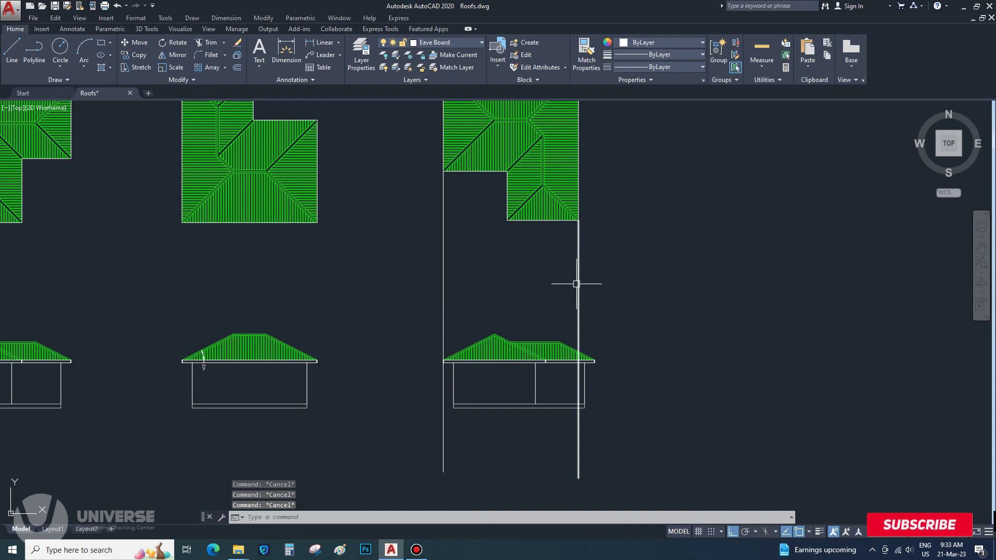
Try moving the right vertical guide line under the fourth roof plan, then undo it.
text(m)
key(Return)
drag(614, 285, 565, 290)
key(Return)
click(658, 267)
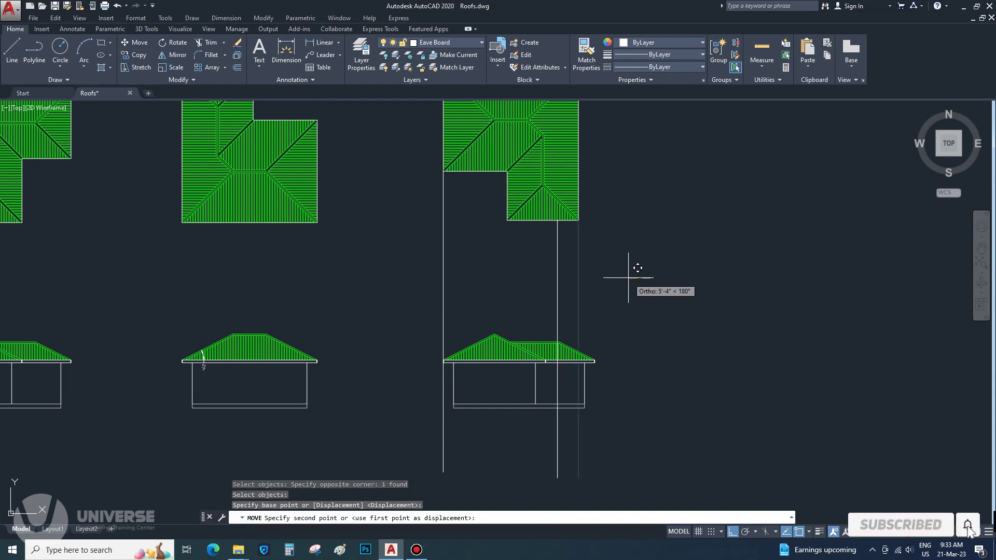
key(Escape)
key(ctrl+z)
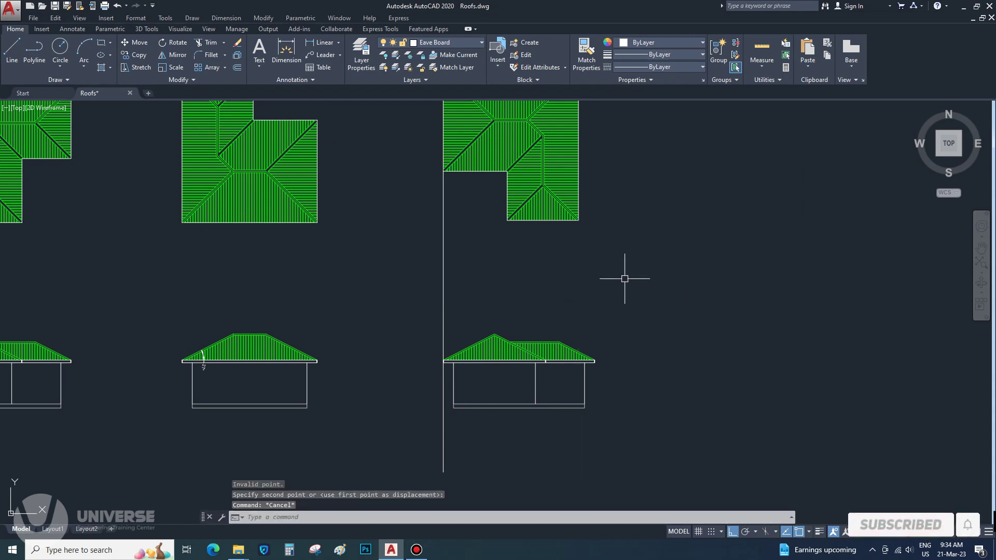
Move the right vertical guide line slightly to the left with Ortho on.
text(m)
key(Return)
drag(607, 283, 550, 288)
key(Return)
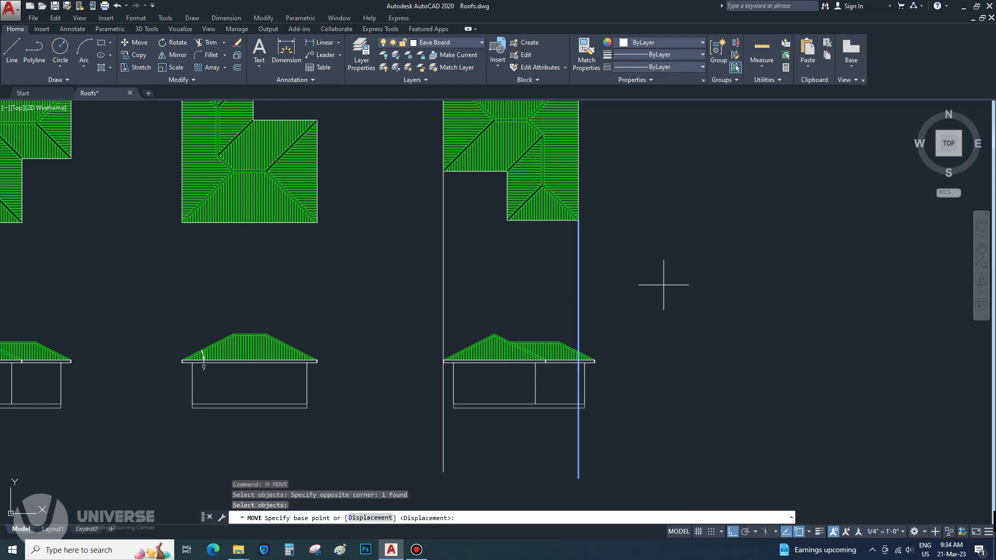
click(663, 283)
key(Escape)
key(Escape)
key(Escape)
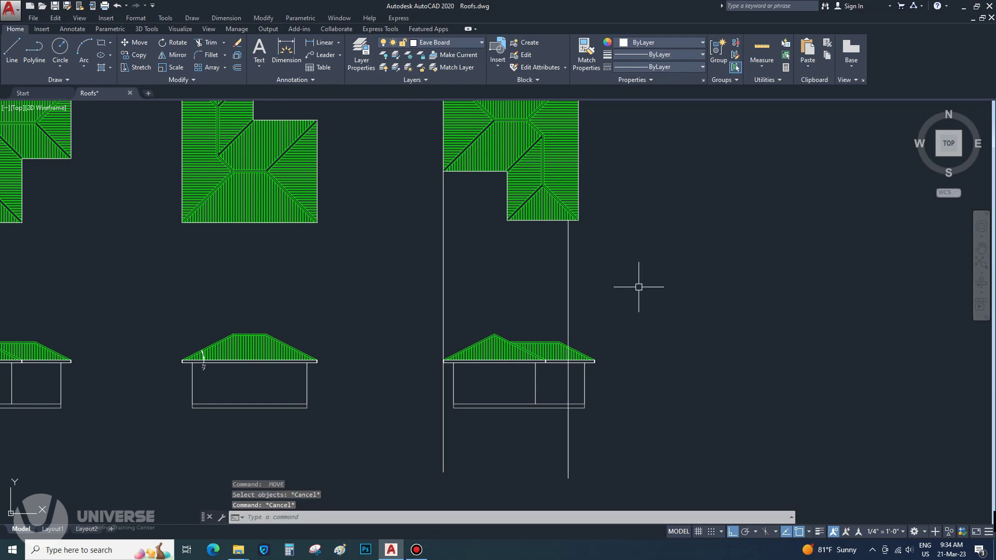
Select the bottom plinth rectangle of the fourth elevation.
scroll(600, 367, up, 1)
scroll(578, 391, up, 3)
click(577, 392)
scroll(577, 392, up, 4)
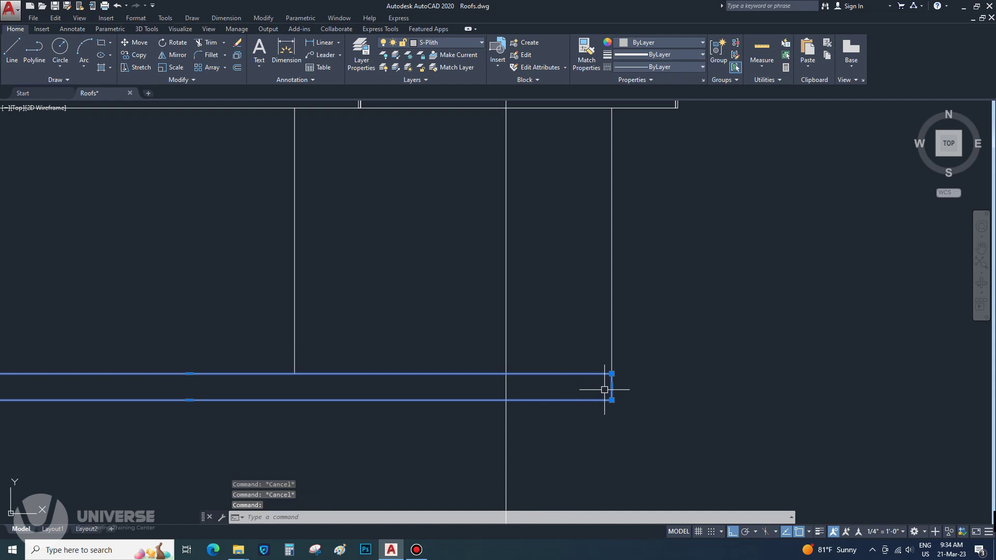
Attempt to stretch the plinth and move a vertical guide line, cancelling both.
click(611, 386)
key(Escape)
scroll(519, 384, down, 4)
text(m)
key(Return)
drag(612, 341, 570, 368)
key(Return)
click(570, 368)
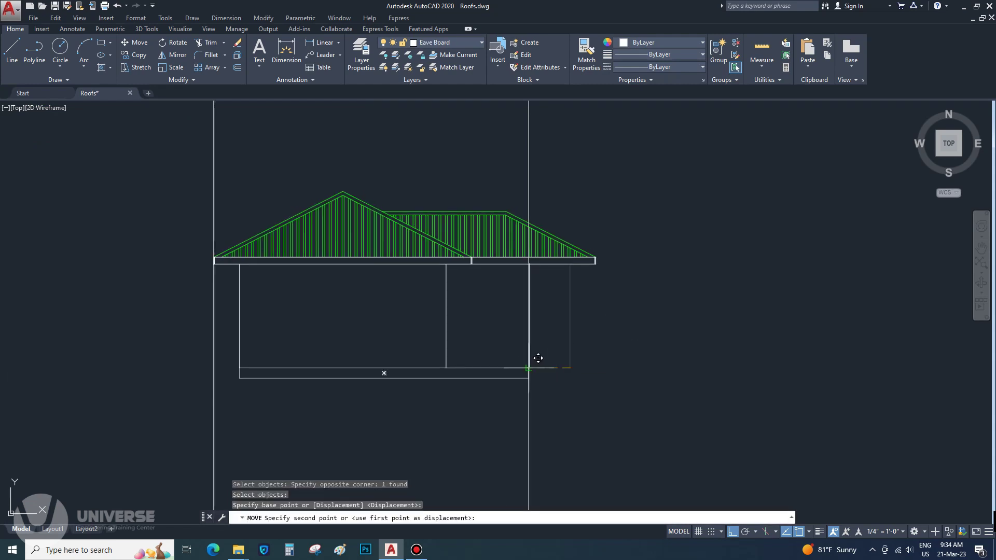
key(Escape)
key(Escape)
Delete the green hatch on the fourth elevation's roof.
scroll(535, 347, down, 3)
scroll(511, 306, up, 3)
click(505, 304)
key(Delete)
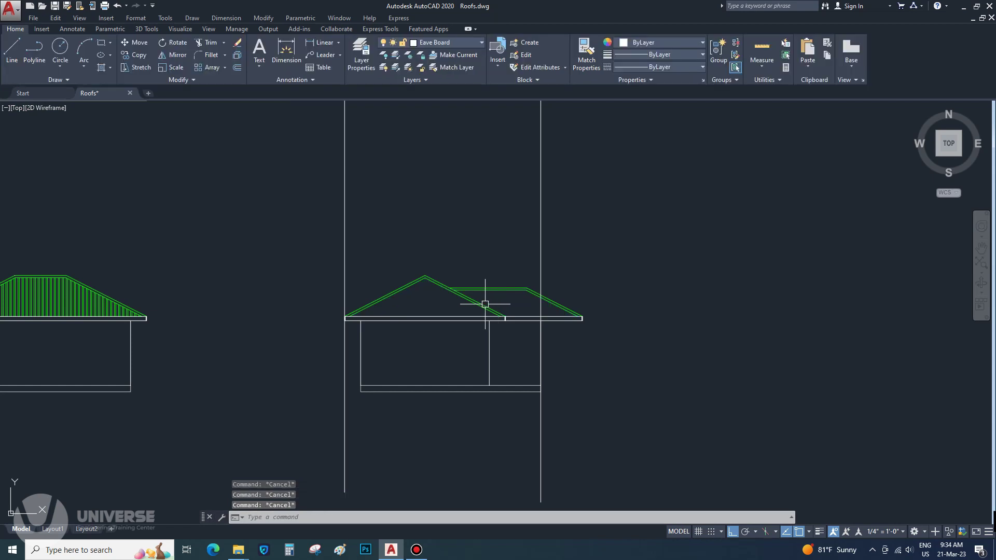
Window-select the right eave board of the fourth elevation.
scroll(487, 298, down, 3)
scroll(501, 337, up, 3)
scroll(467, 348, up, 2)
middle_drag(420, 355, 513, 316)
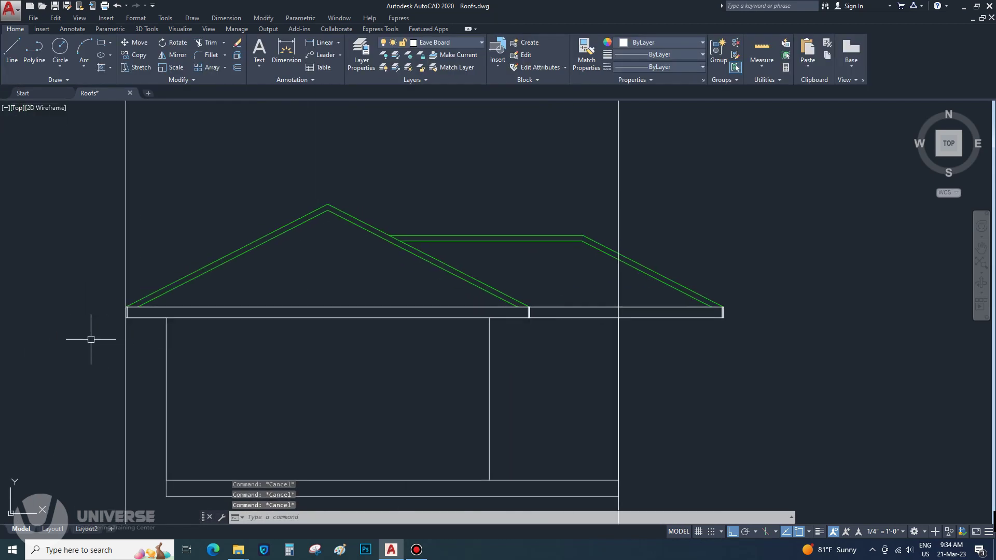
click(518, 281)
click(791, 358)
scroll(727, 363, down, 2)
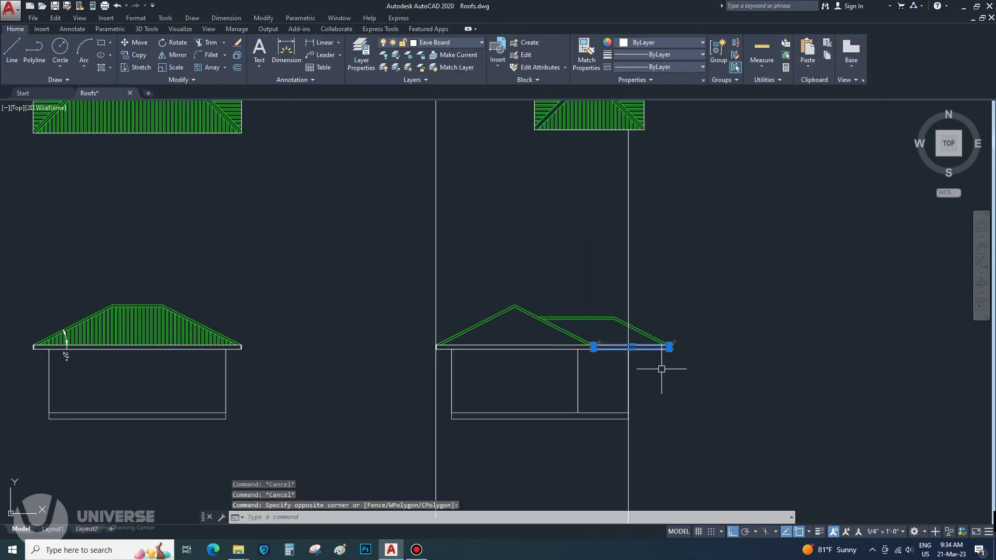
Move the right eave board slightly, then undo the move.
text(m)
key(Return)
click(578, 382)
click(552, 373)
scroll(552, 372, down, 2)
key(Escape)
key(Escape)
key(ctrl+z)
Move the right eave board off to the right, detached from the roof.
text(M)
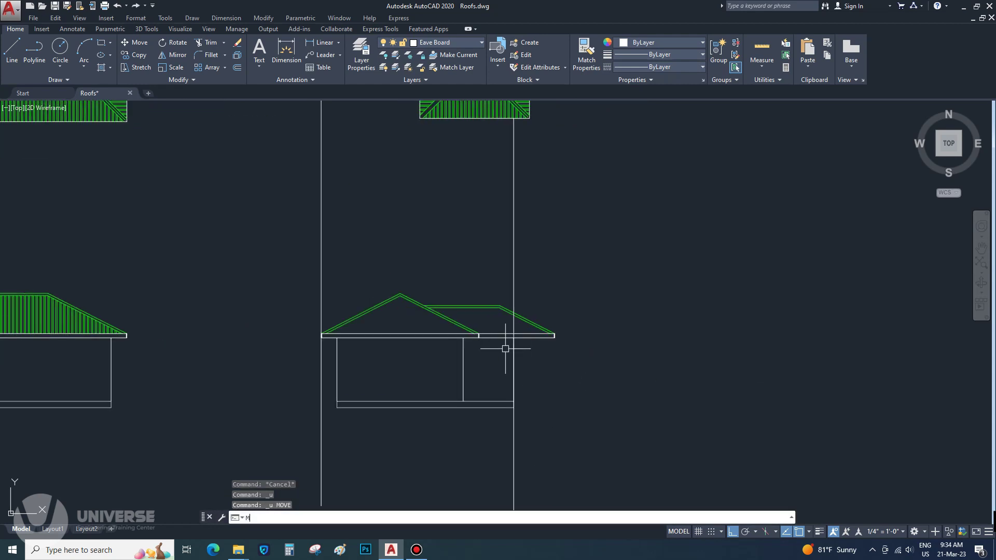
click(585, 360)
key(Return)
click(552, 370)
click(757, 383)
key(Escape)
key(Escape)
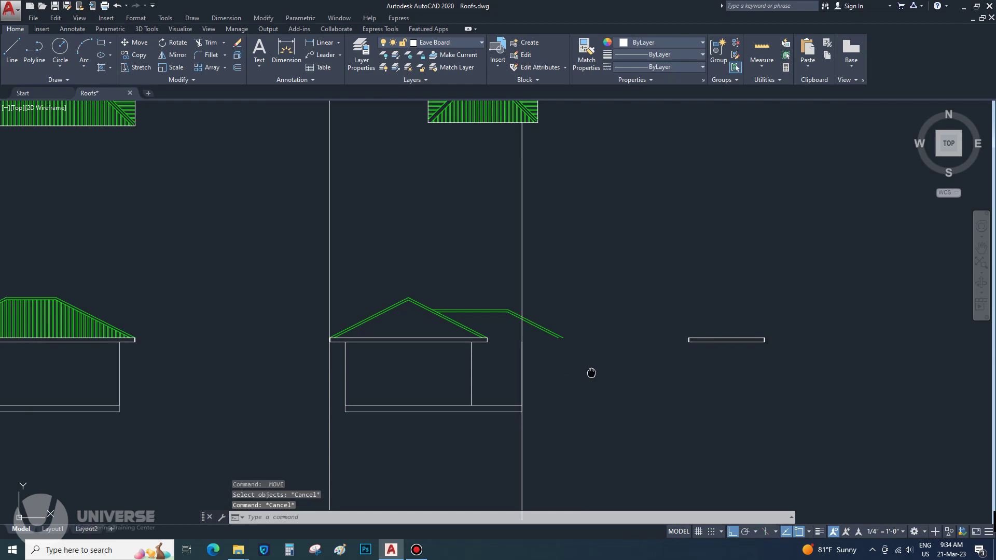
scroll(613, 376, down, 4)
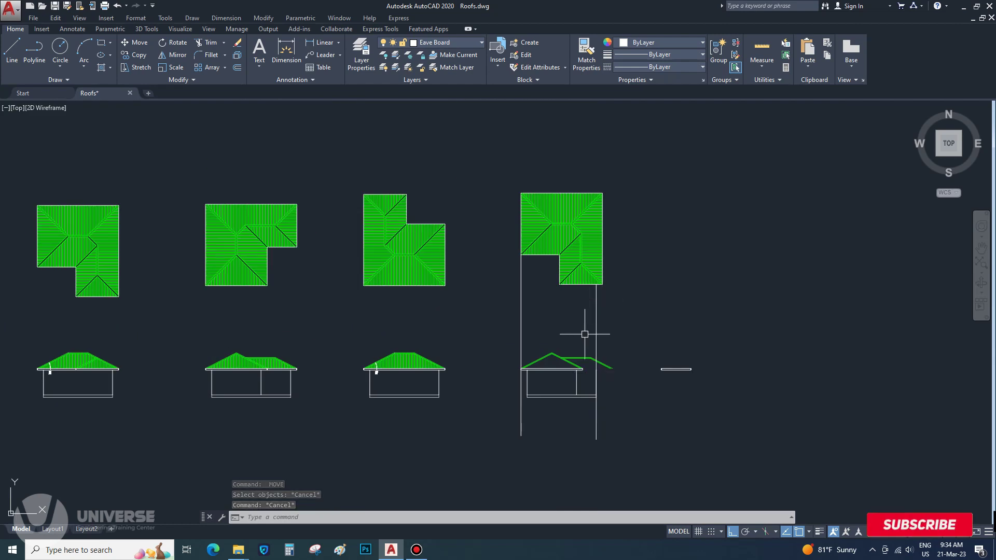
scroll(586, 316, up, 3)
click(578, 378)
Draw a vertical line from the fourth roof plan's inner corner down below the elevation.
key(Escape)
scroll(551, 341, up, 1)
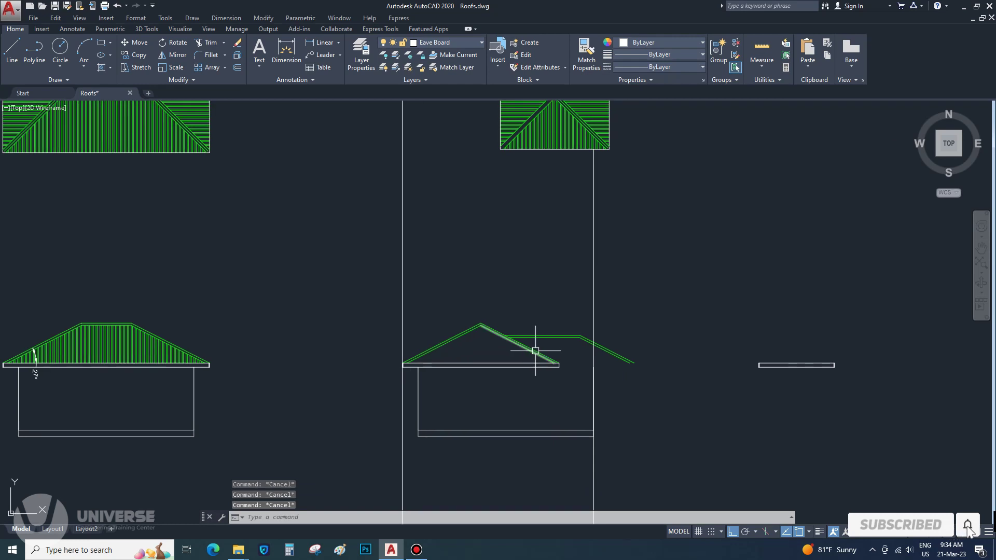
text(L)
key(Return)
click(500, 149)
click(500, 482)
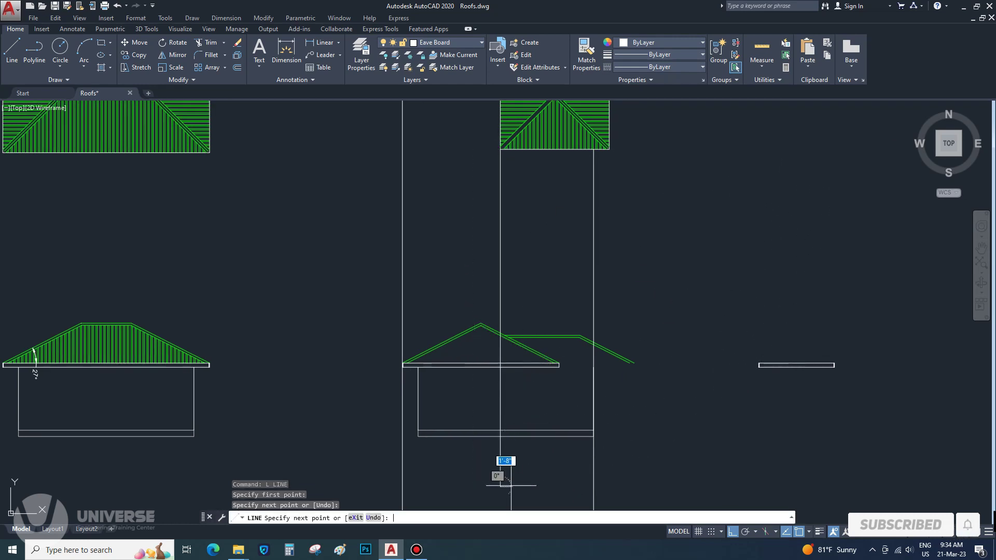
key(Escape)
key(Escape)
key(Escape)
Offset the new vertical line 2 units to the right.
scroll(531, 421, down, 2)
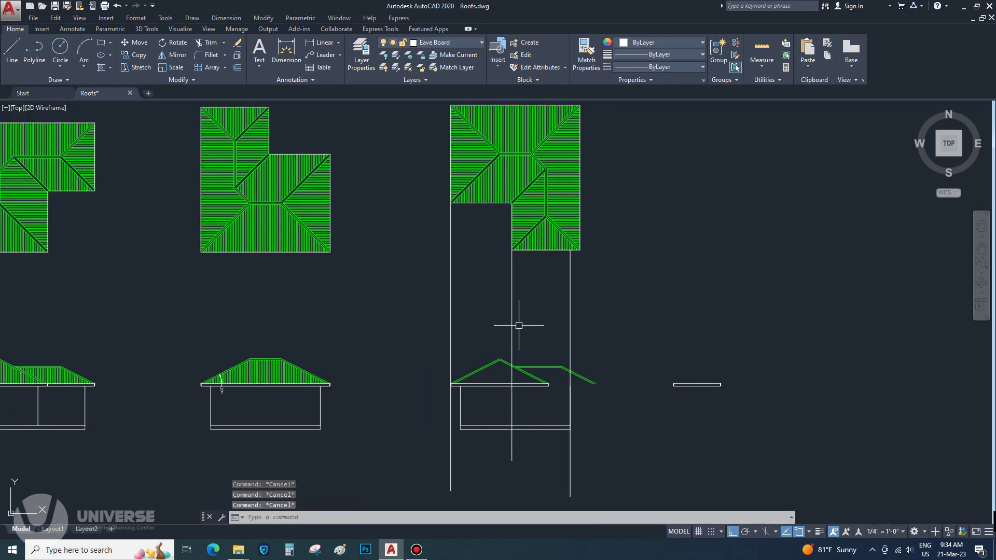
text(O)
key(Return)
text(2)
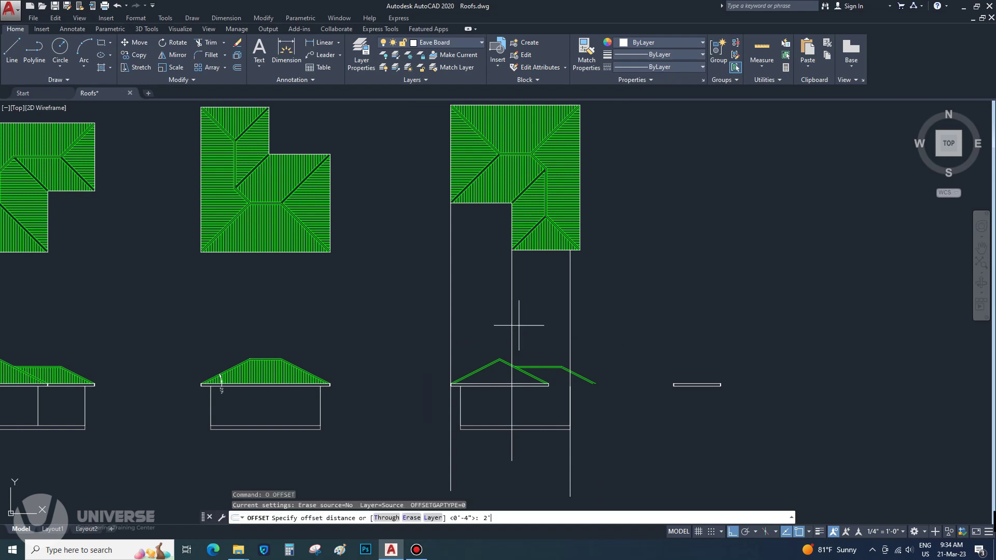
key(Return)
click(512, 329)
click(519, 329)
key(Escape)
key(Escape)
key(Escape)
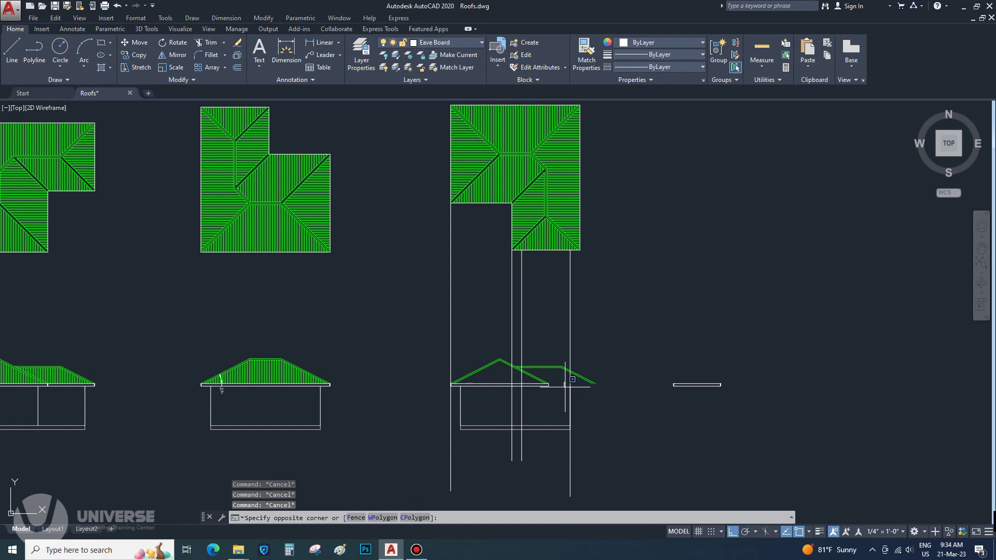
Start another line from the roof plan, abandon it, and begin selecting the right slope and ridge lines.
click(566, 371)
key(Escape)
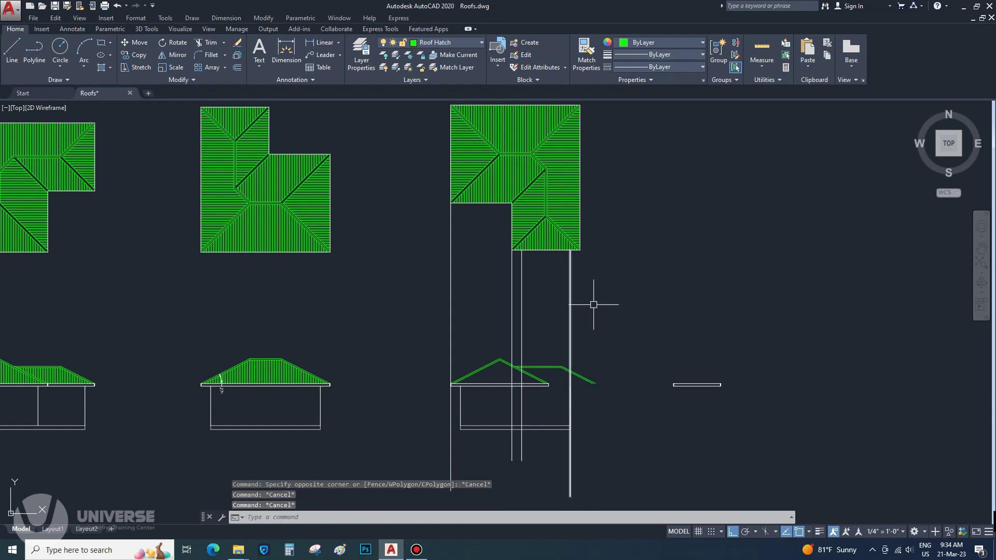
text(l)
key(Return)
scroll(576, 300, up, 2)
click(558, 223)
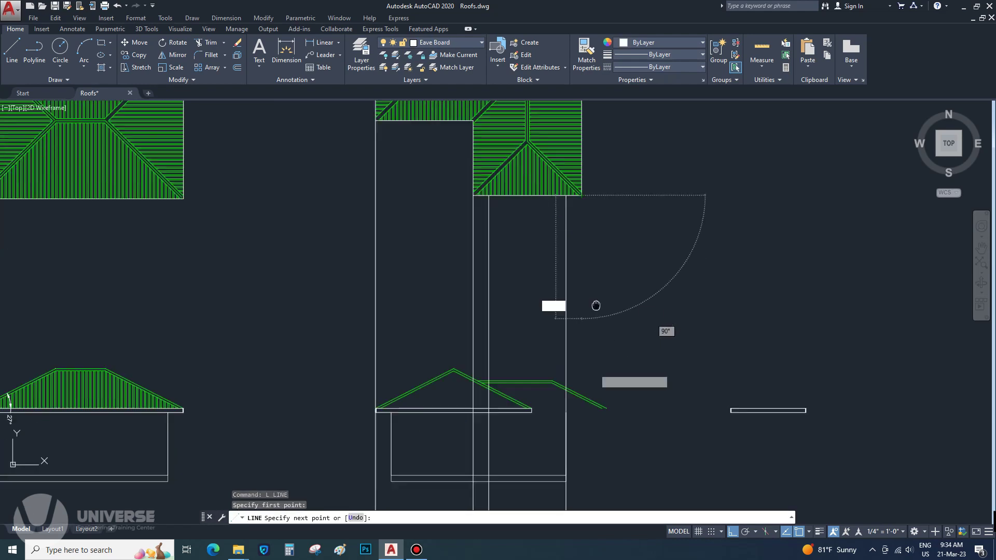
key(Escape)
key(Escape)
scroll(599, 459, down, 4)
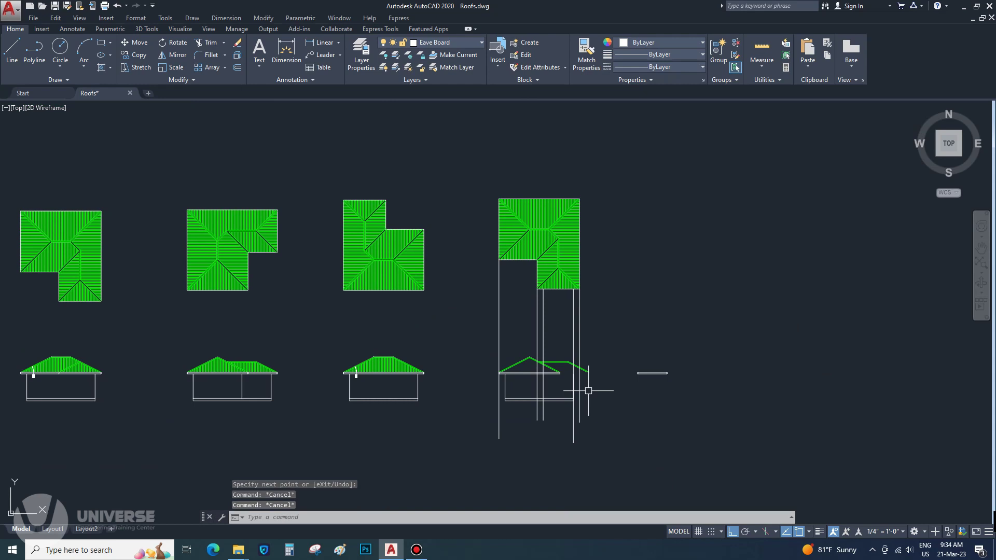
scroll(552, 370, up, 5)
click(590, 362)
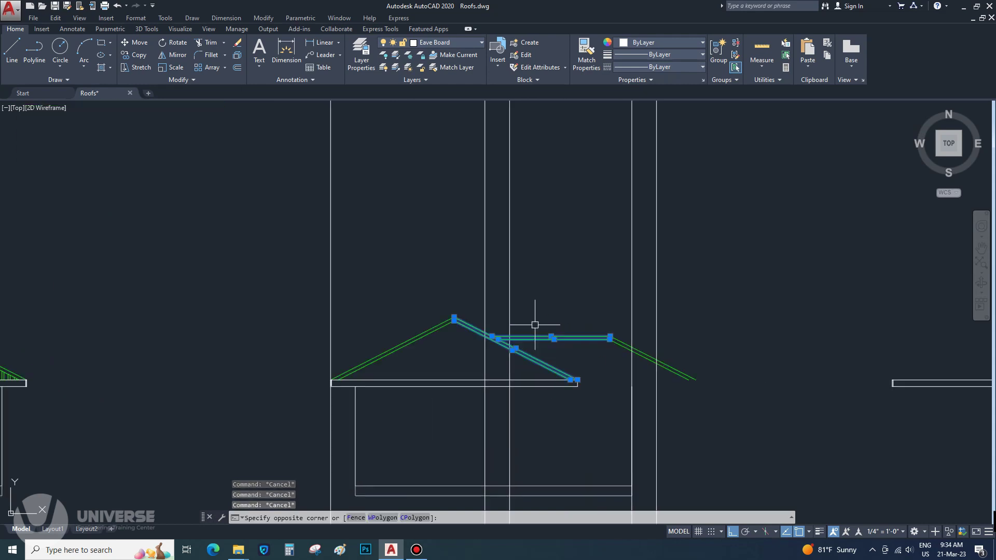
Delete the selected right slope and ridge lines of the fourth elevation.
click(534, 329)
key(Delete)
scroll(463, 356, down, 5)
scroll(465, 358, up, 3)
key(Escape)
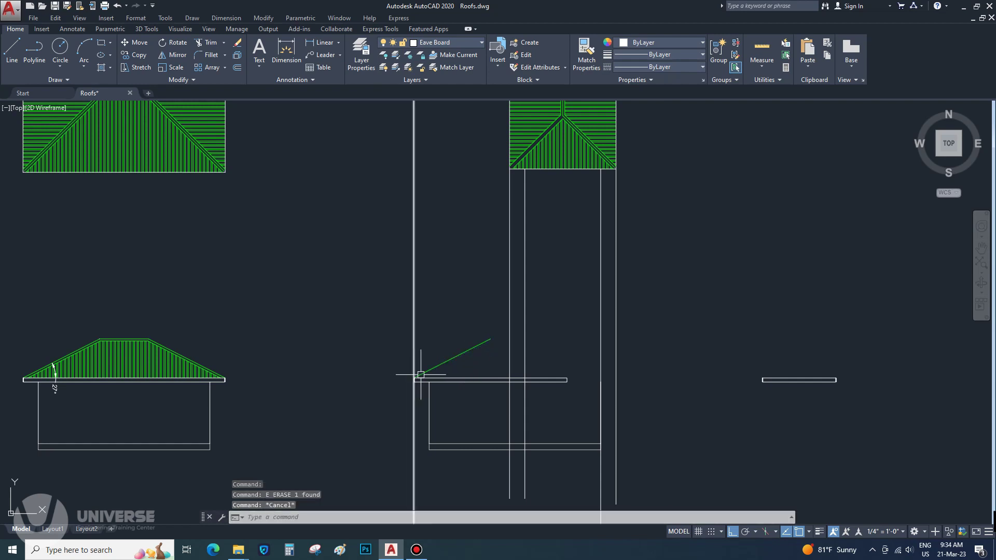
Copy the green slope line further along the eave of the fourth elevation.
text(co)
key(Return)
scroll(416, 374, up, 5)
key(Return)
scroll(405, 378, up, 4)
click(395, 382)
scroll(395, 382, down, 3)
scroll(545, 381, down, 2)
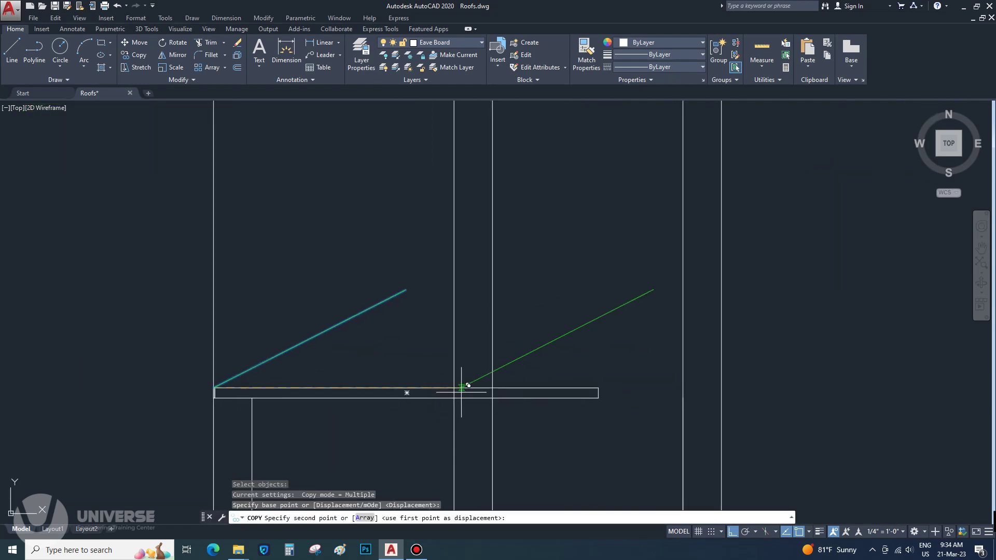
click(461, 381)
scroll(460, 381, down, 5)
key(Escape)
key(Escape)
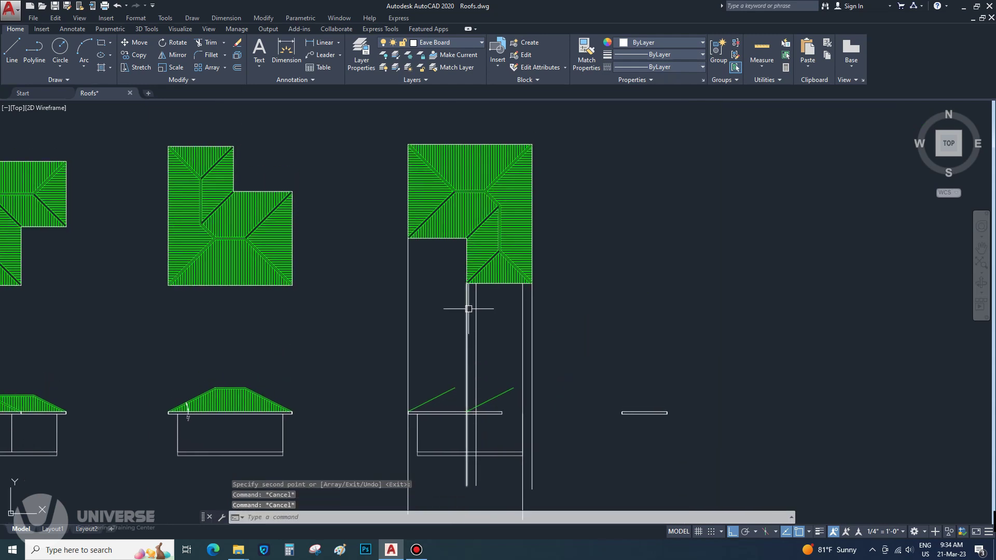
Begin a line from the fourth plan's roof ridge, then cancel it.
key(Escape)
key(Return)
scroll(492, 327, up, 3)
scroll(489, 269, up, 4)
scroll(483, 271, down, 4)
scroll(467, 249, down, 2)
click(452, 231)
Trim the copied slope line back at the vertical projection lines.
key(Escape)
text(tr)
key(Return)
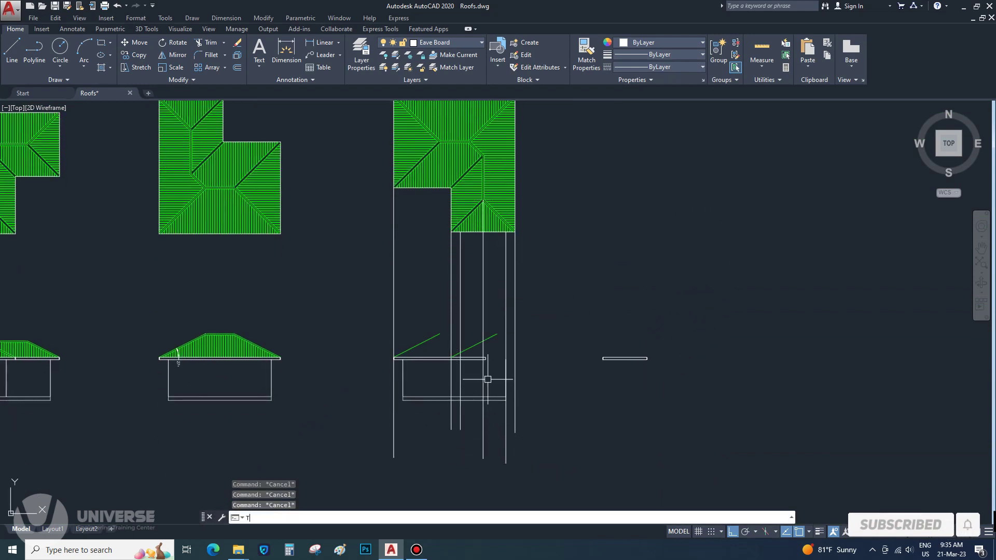
scroll(496, 357, up, 4)
click(480, 371)
click(451, 303)
key(Escape)
key(Escape)
key(Escape)
scroll(471, 351, down, 3)
scroll(467, 358, up, 2)
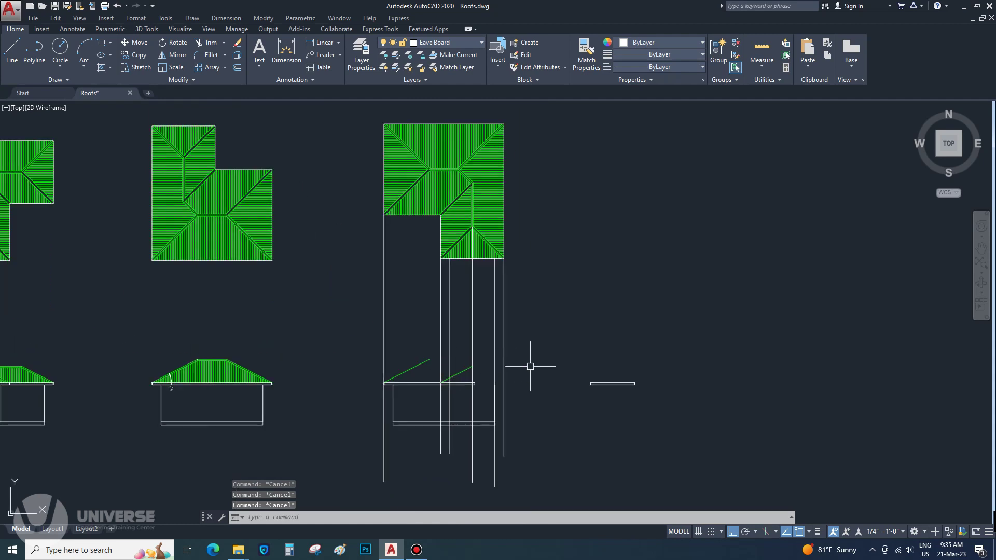
text(mi)
key(Return)
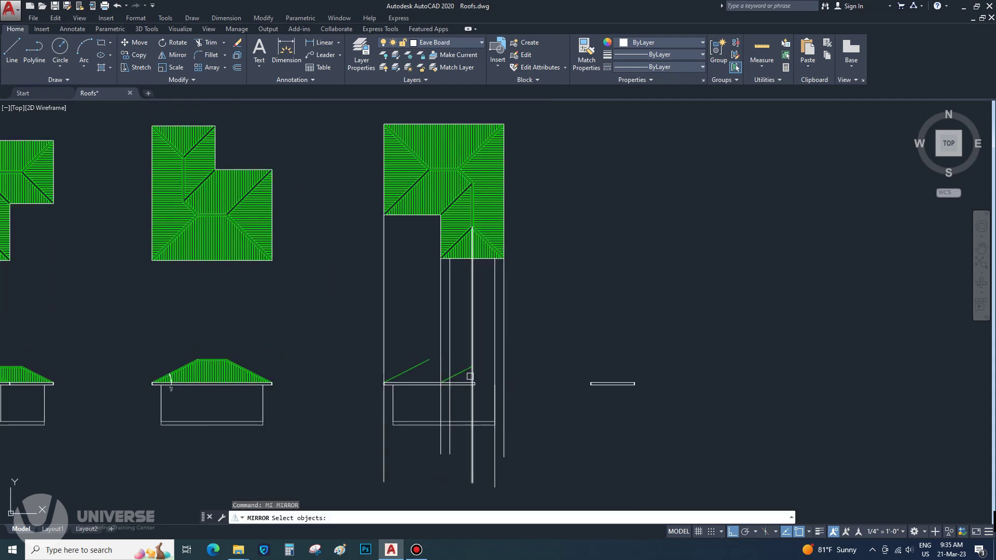
Mirror the slope line into a peak on the fourth elevation, keeping the original.
key(Return)
scroll(467, 374, up, 3)
click(475, 385)
click(501, 355)
key(Escape)
scroll(501, 355, down, 5)
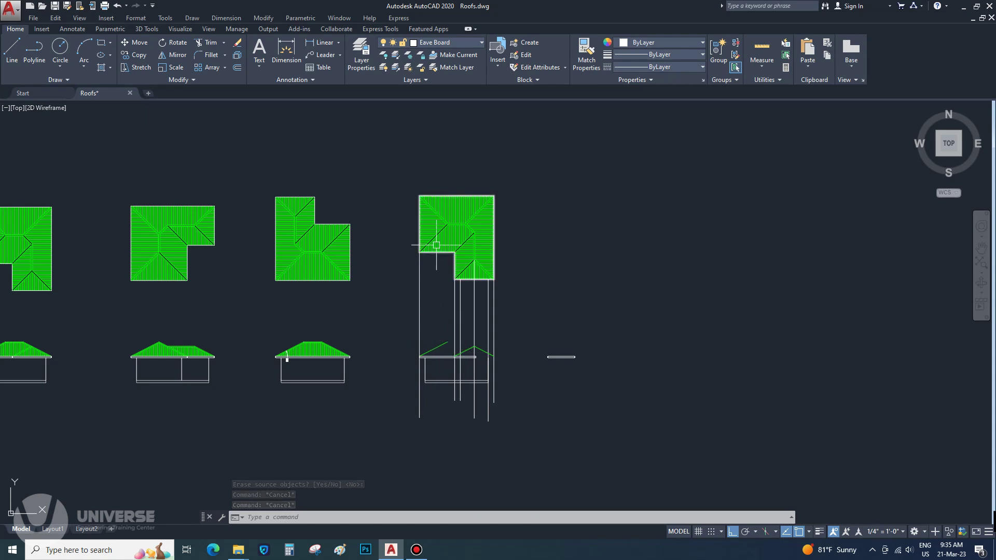
Drop a vertical projection line from the plan's first ridge corner.
click(441, 219)
text(L)
key(Return)
scroll(441, 219, up, 5)
scroll(451, 235, up, 4)
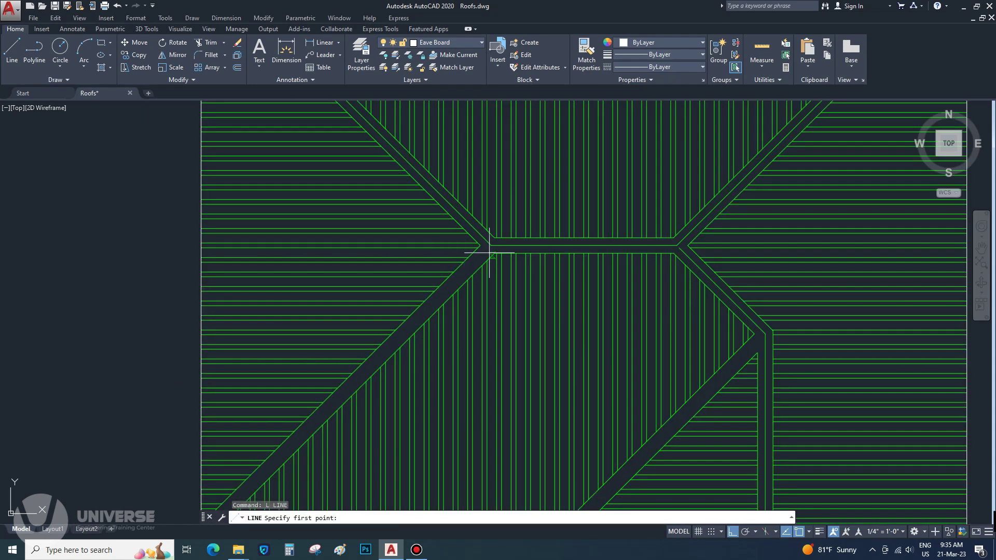
scroll(491, 244, down, 4)
scroll(491, 245, down, 3)
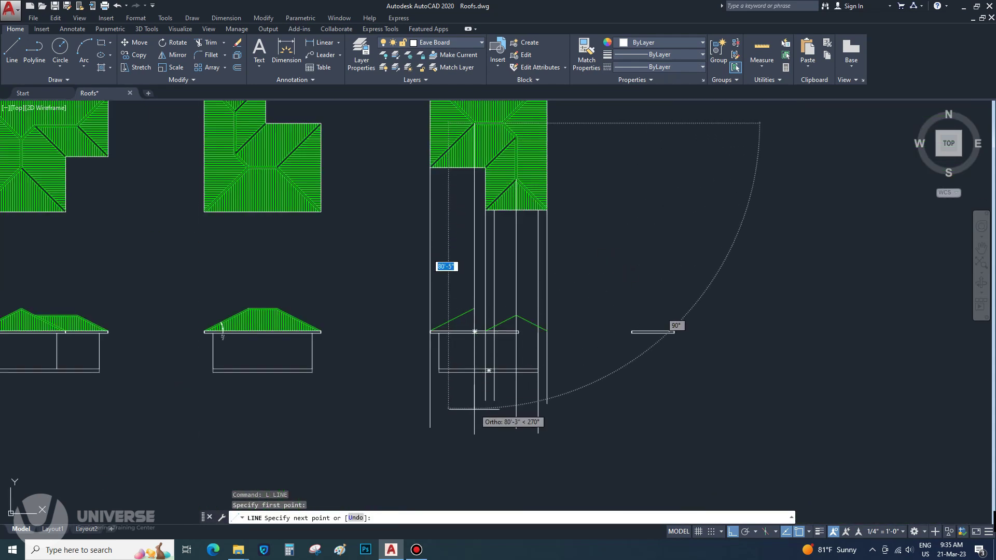
click(493, 399)
key(Return)
Draw a second vertical line from the other ridge corner down into the elevation.
text(l)
key(Return)
scroll(512, 167, up, 5)
scroll(524, 167, up, 2)
click(522, 176)
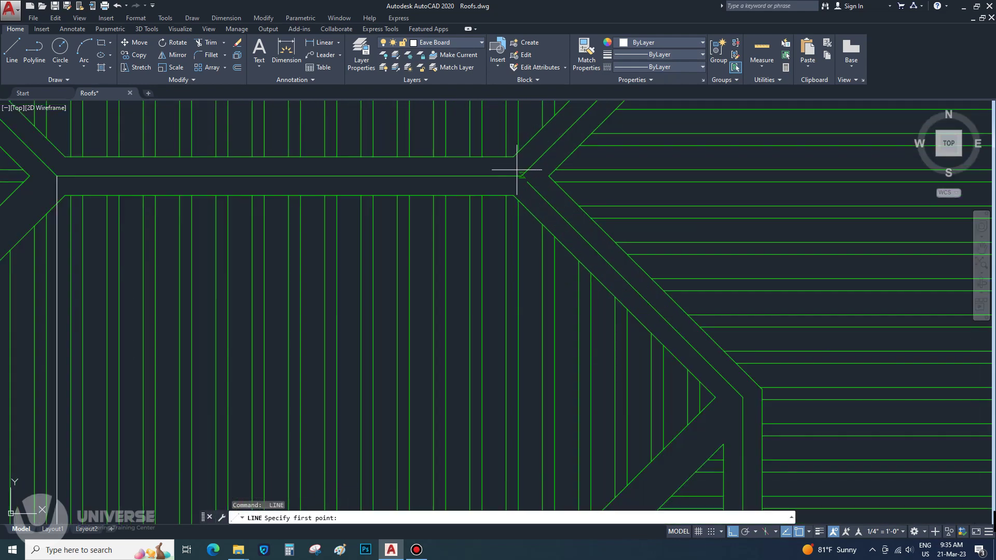
scroll(503, 228, down, 3)
scroll(474, 187, down, 3)
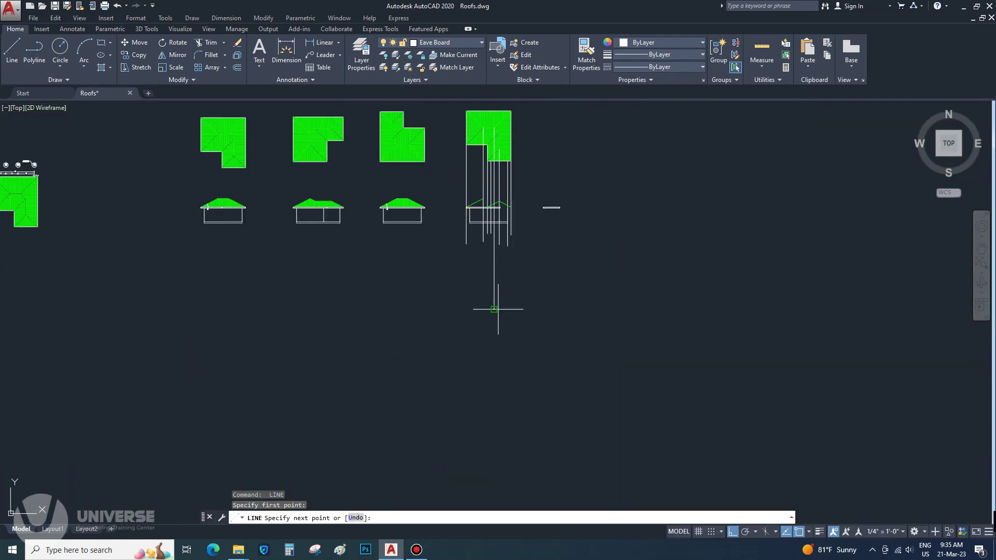
click(498, 314)
key(Return)
scroll(492, 191, up, 2)
scroll(492, 191, up, 1)
middle_drag(492, 190, 507, 328)
scroll(501, 291, down, 3)
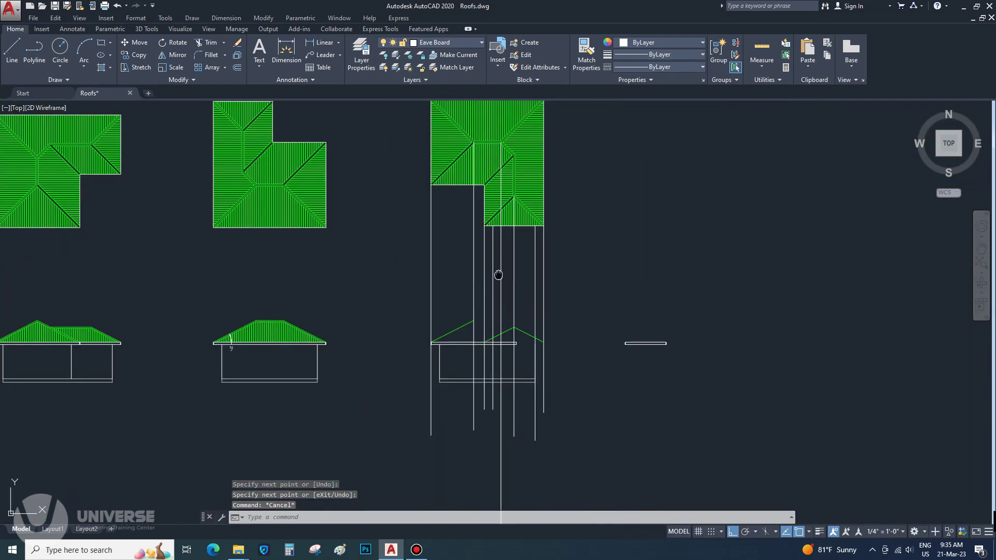
key(Escape)
Draw the flat ridge line across the top of the fourth elevation's roof.
click(506, 285)
scroll(475, 332, up, 2)
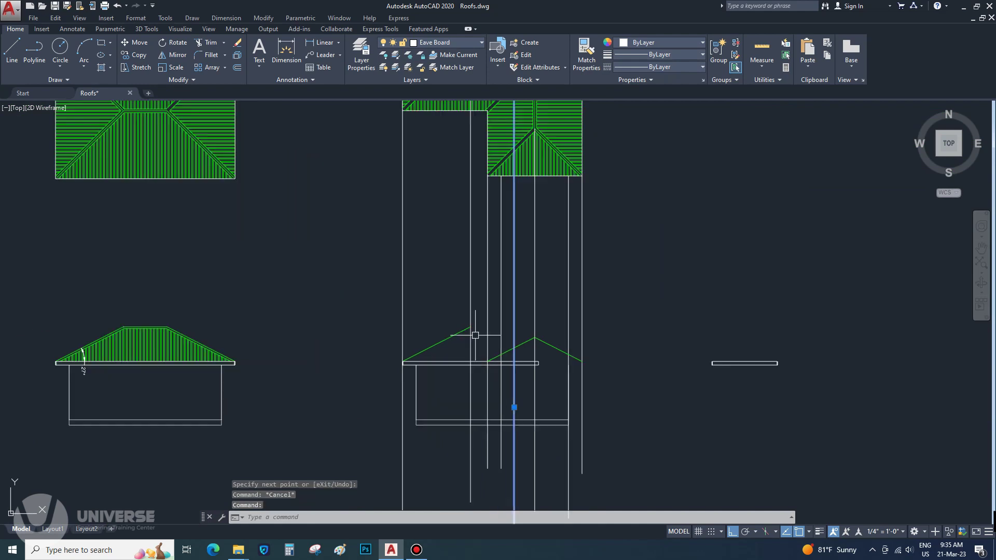
text(l)
key(Return)
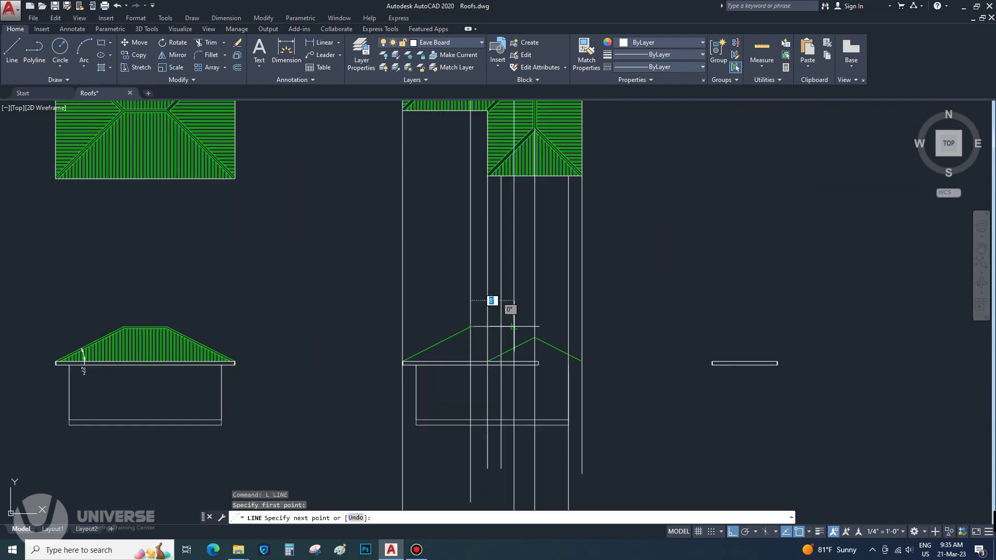
click(514, 327)
key(Escape)
key(Escape)
Window-select and erase the seven vertical projection lines.
click(634, 275)
click(464, 270)
text(e)
key(Return)
scroll(516, 251, down, 3)
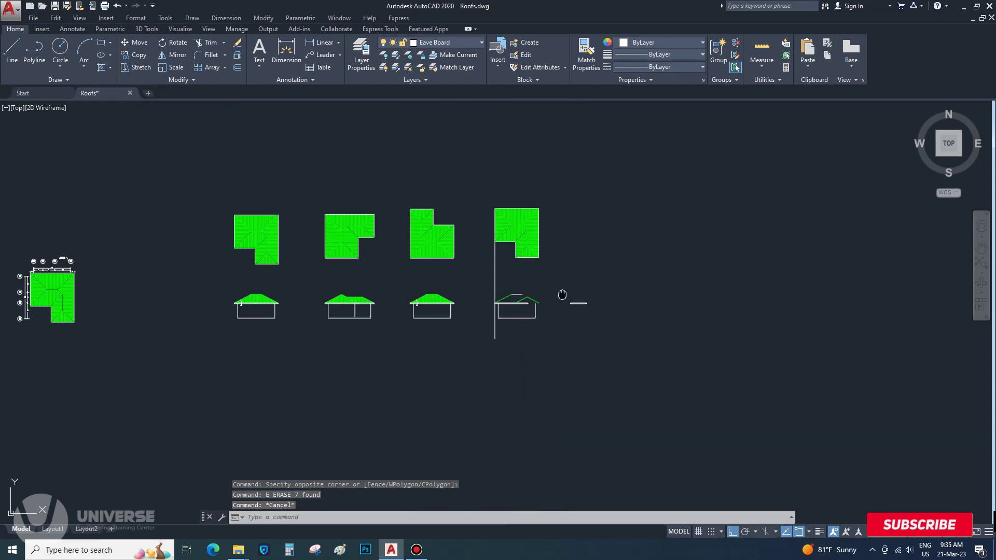
scroll(515, 294, up, 2)
Draw a vertical guide line down from the roof ridge corner into the elevation.
scroll(515, 294, up, 2)
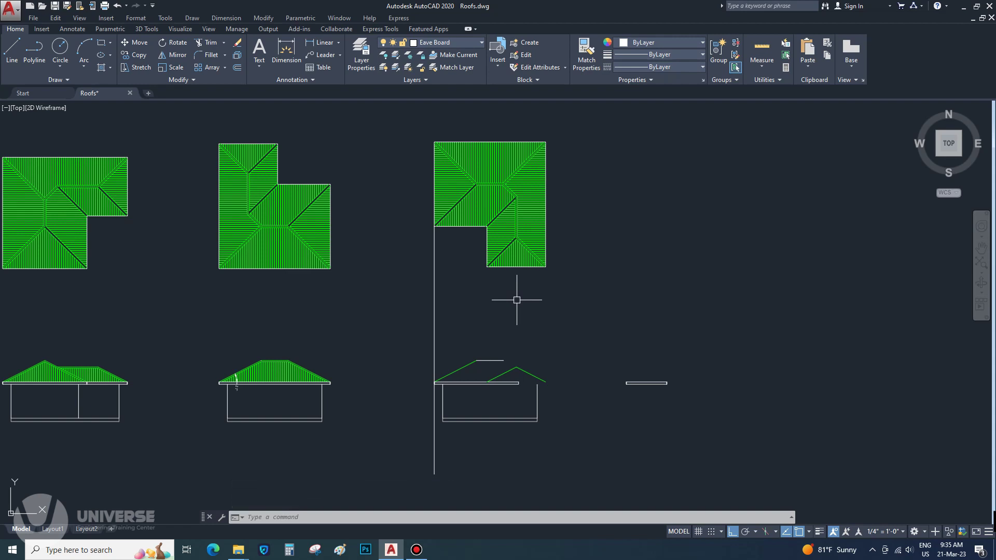
scroll(517, 300, down, 2)
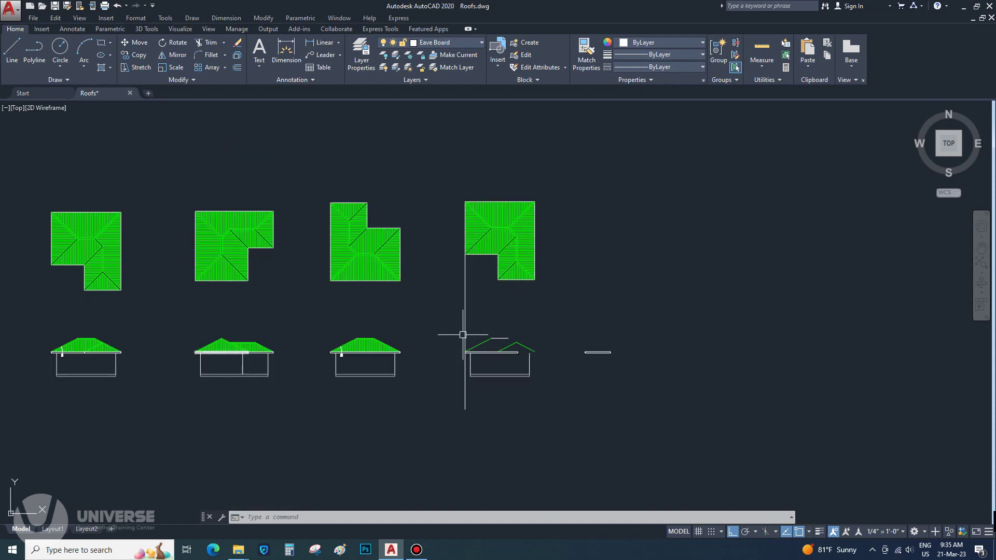
scroll(512, 306, up, 2)
key(Escape)
key(Escape)
key(Escape)
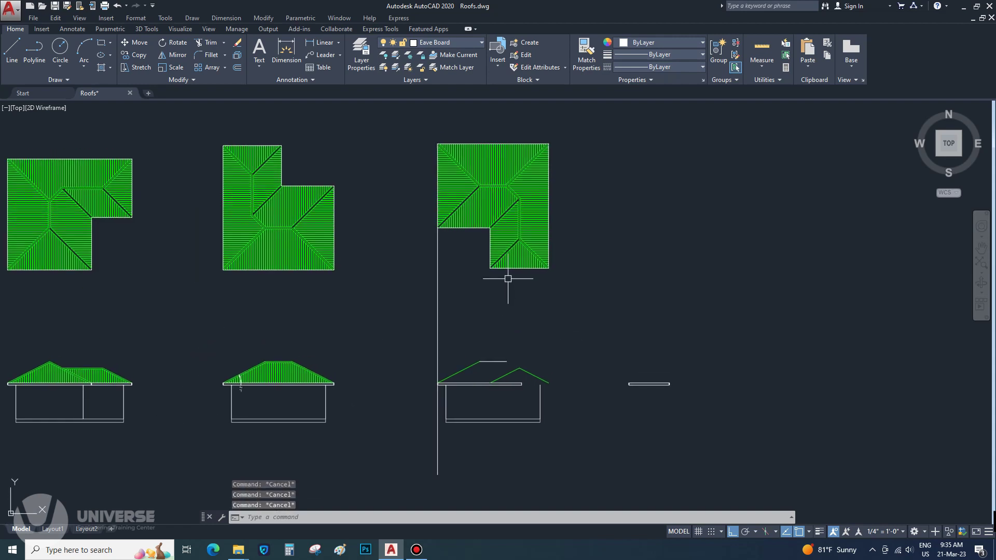
text(l)
key(Return)
scroll(517, 219, up, 2)
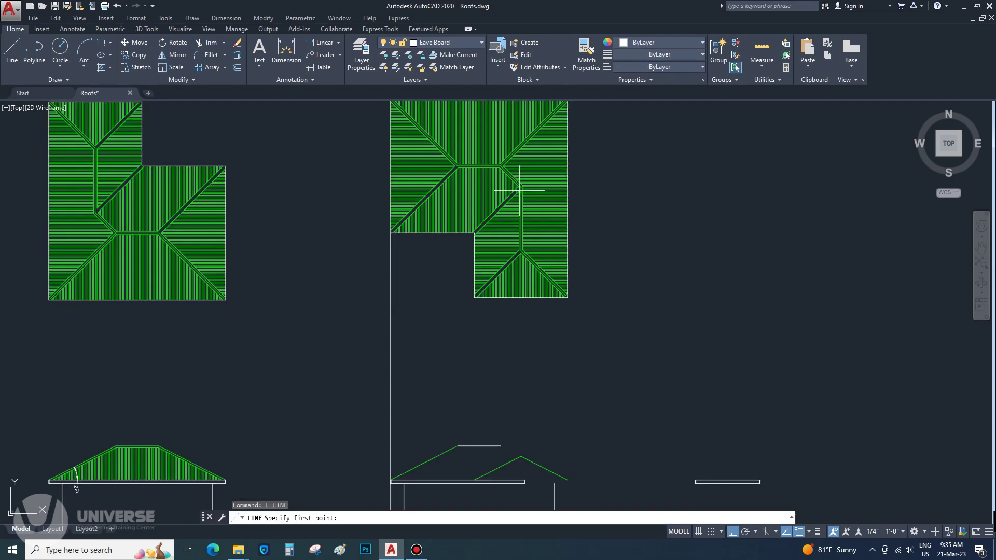
scroll(501, 166, up, 5)
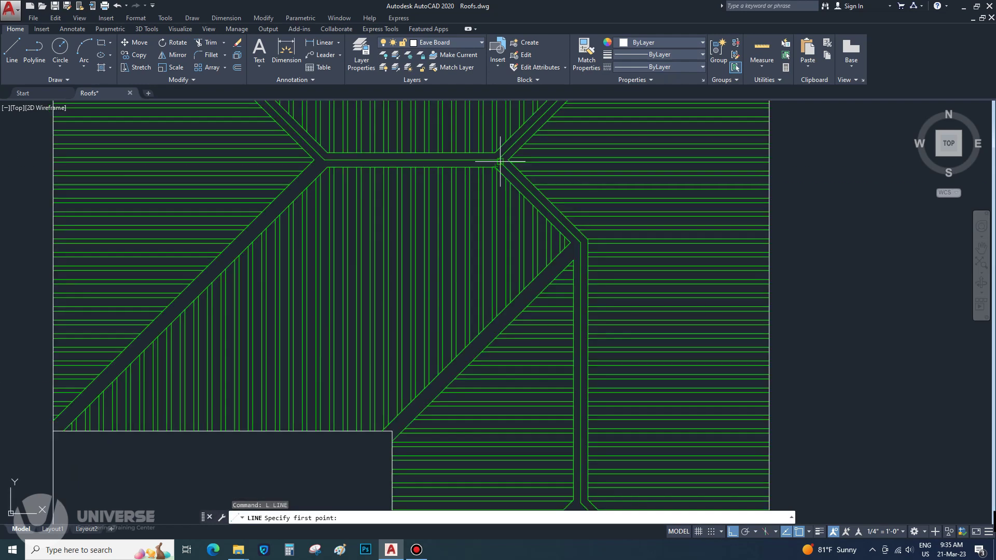
scroll(498, 166, up, 3)
scroll(507, 161, up, 2)
key(Escape)
scroll(540, 246, up, 2)
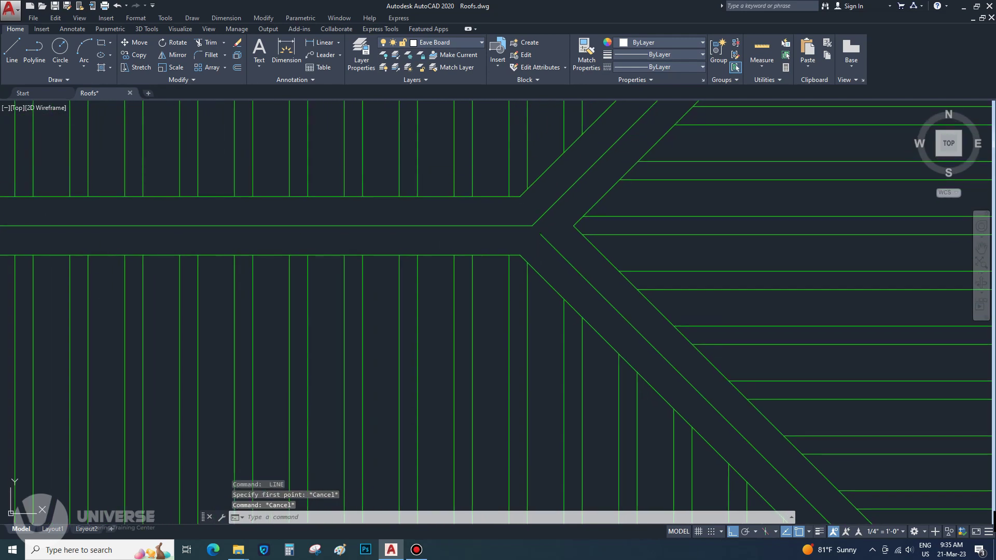
text(l)
key(Return)
click(534, 243)
scroll(535, 249, down, 6)
scroll(529, 291, up, 1)
scroll(518, 342, down, 9)
scroll(526, 419, up, 3)
click(524, 440)
key(Escape)
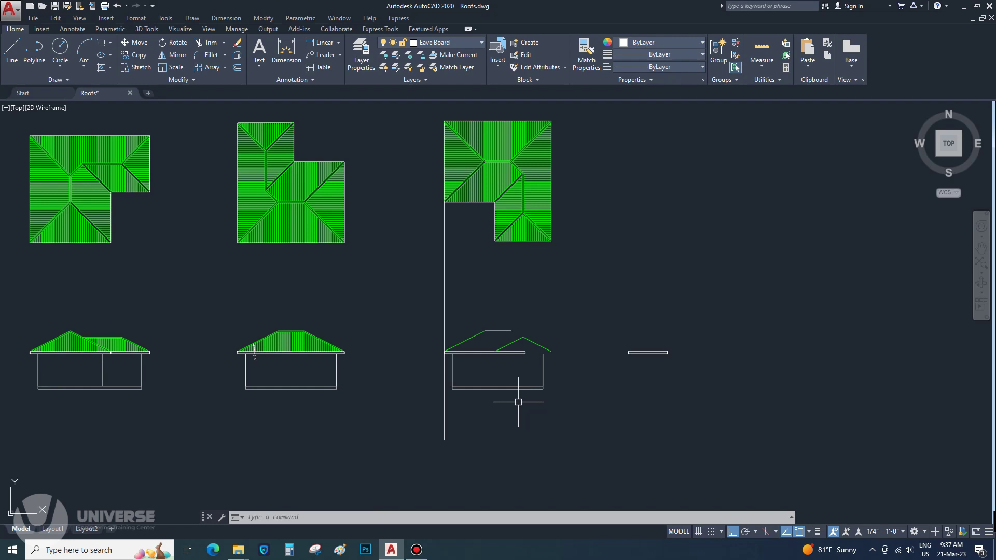
Draw a vertical line down from the ridge junction into the elevation.
text(l)
key(Return)
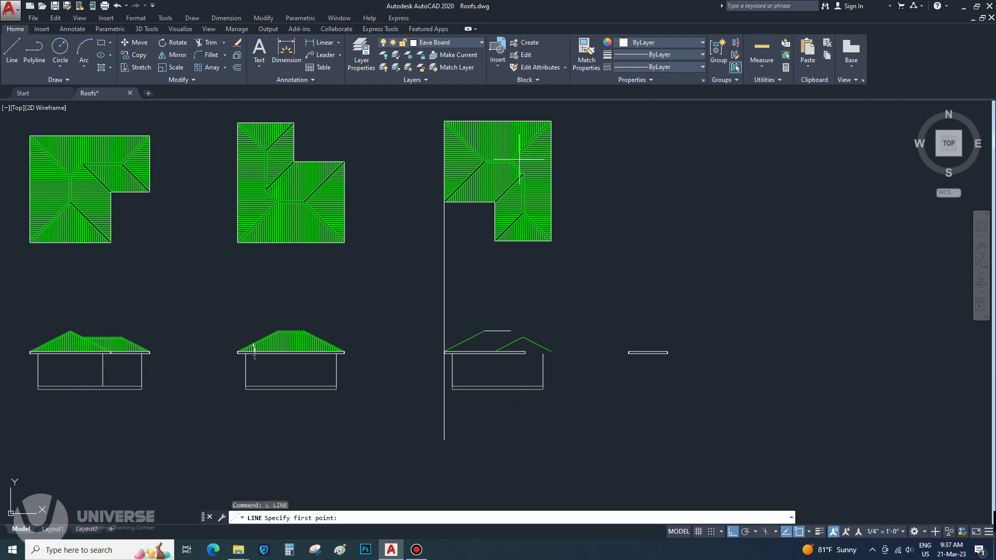
scroll(492, 170, up, 5)
click(468, 186)
scroll(457, 188, down, 3)
scroll(467, 207, down, 4)
scroll(508, 218, down, 3)
click(508, 311)
key(Escape)
key(Escape)
key(Escape)
scroll(500, 228, up, 4)
scroll(518, 296, up, 4)
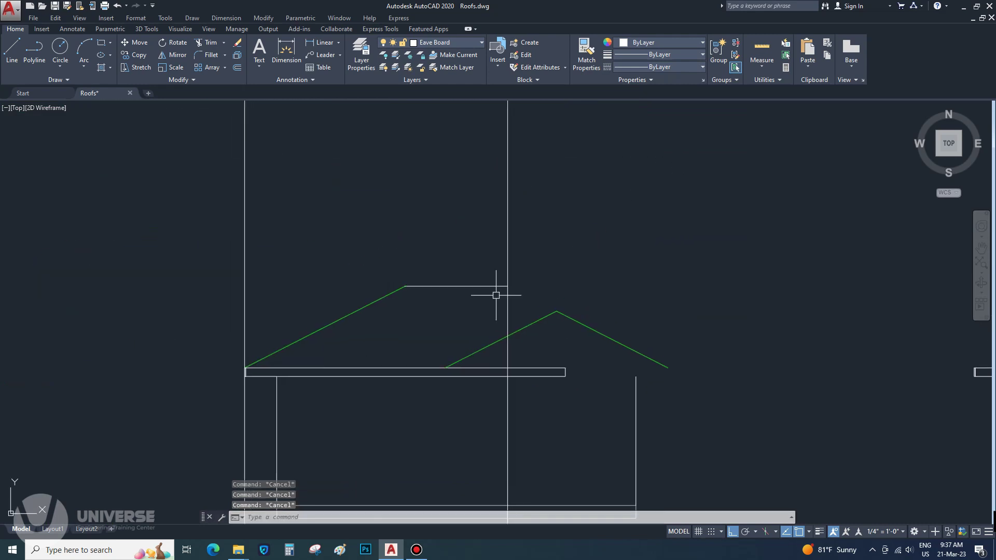
text(L)
Draw the roof segment from the ridge end to the hip.
key(Return)
click(552, 314)
key(Escape)
scroll(550, 311, down, 4)
Erase the vertical construction line.
click(523, 244)
text(e)
key(Return)
key(Escape)
key(Escape)
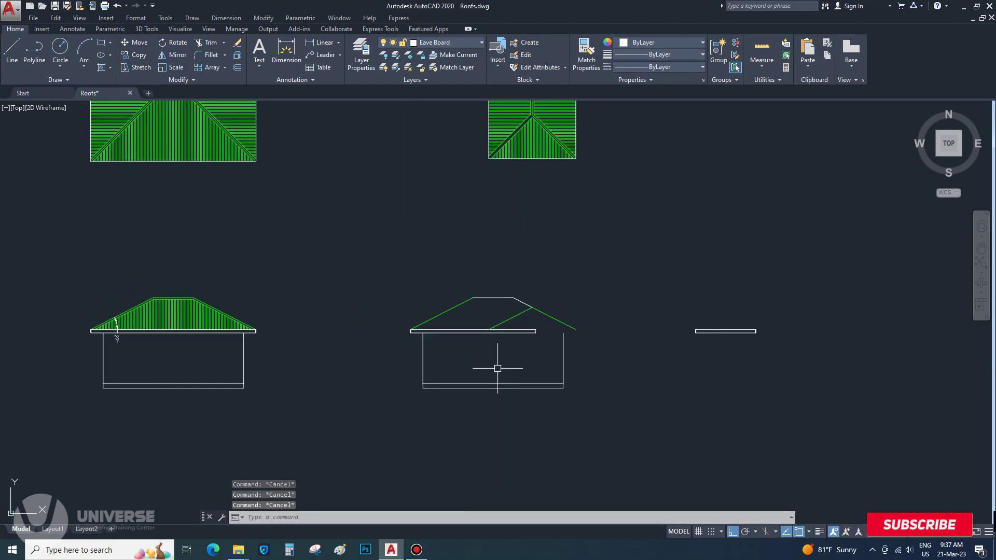
Use MA to match the green roof line's properties onto the new roof lines.
text(ma)
key(Return)
scroll(508, 331, up, 2)
scroll(509, 331, up, 2)
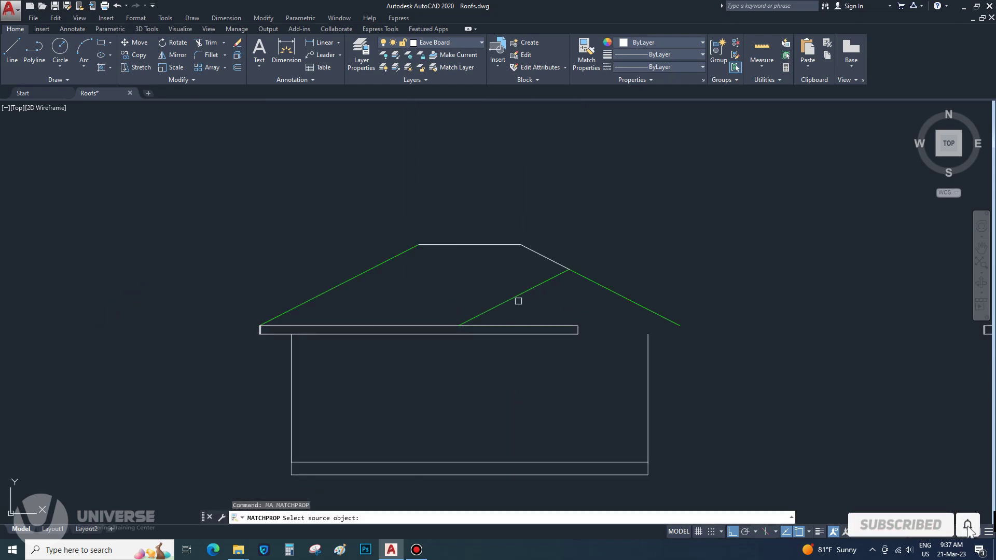
click(516, 298)
key(Escape)
key(Escape)
scroll(500, 295, down, 4)
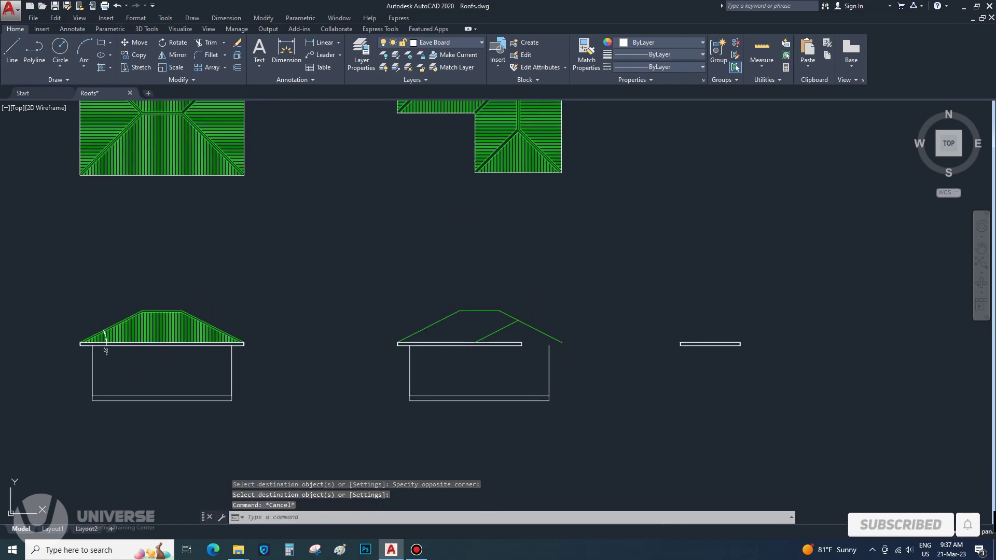
scroll(498, 353, up, 4)
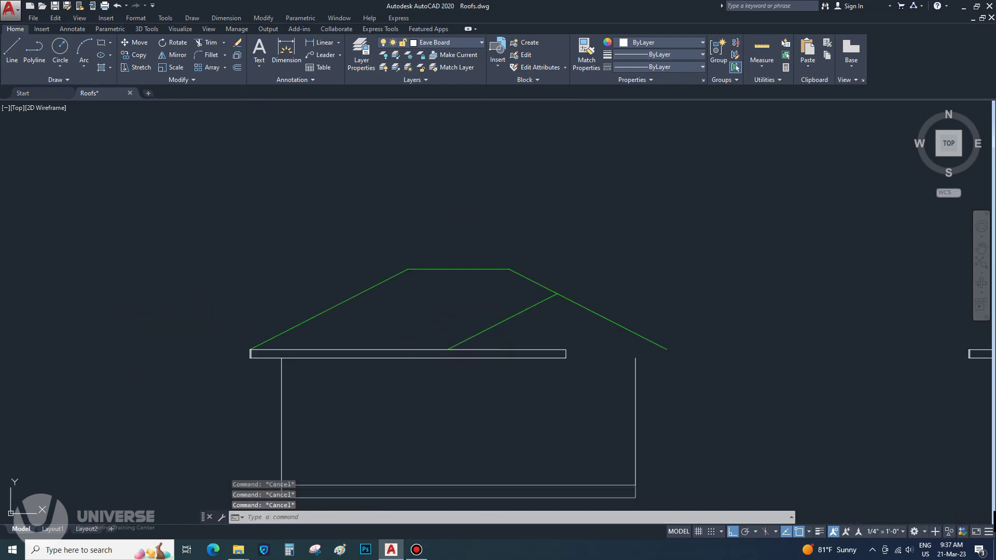
Draw a vertical guide line down from where the inner roof meets the eave.
text(l)
key(Return)
click(448, 349)
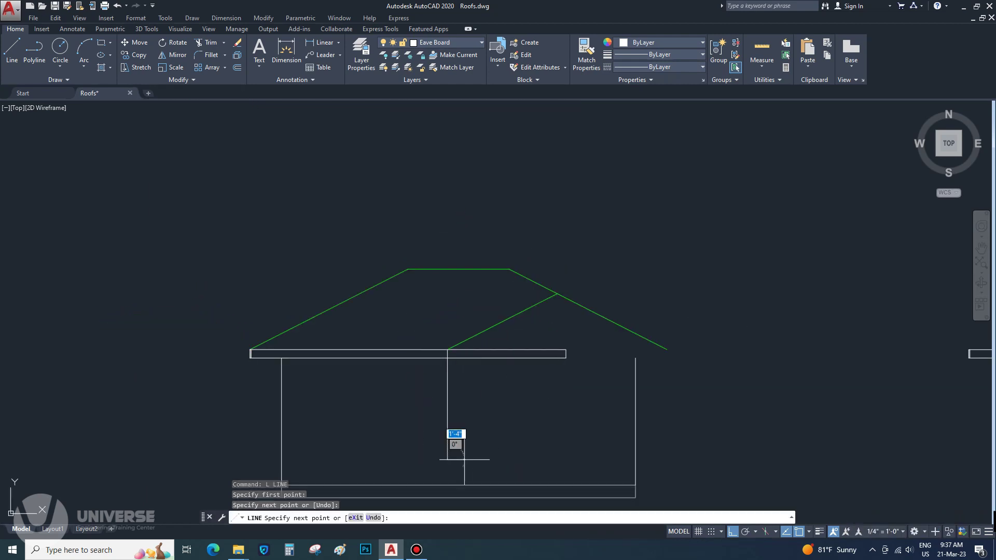
click(448, 467)
key(Escape)
Grip-stretch the eave board's right end back to the dividing line.
click(560, 355)
scroll(559, 355, up, 4)
click(580, 351)
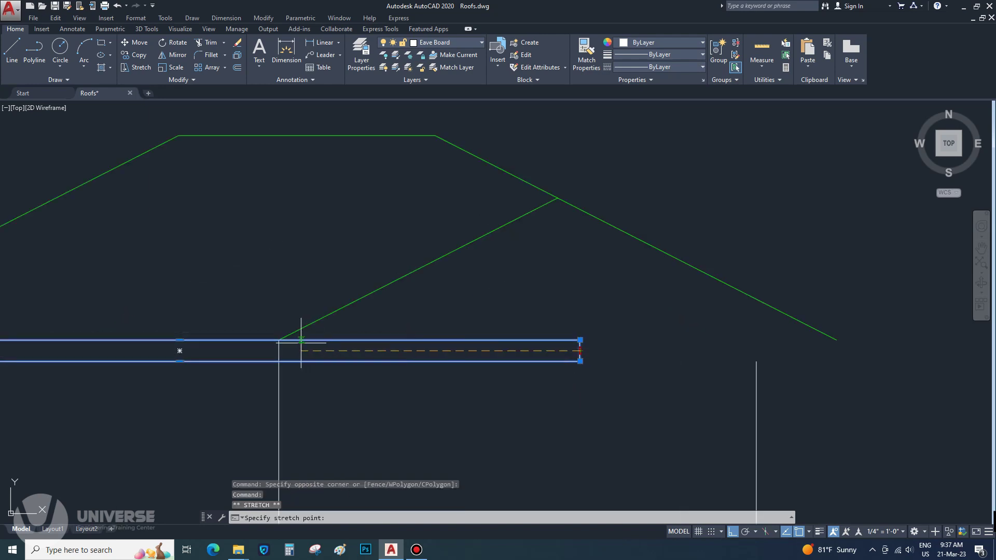
click(280, 351)
scroll(227, 399, down, 5)
key(Escape)
key(Escape)
key(Escape)
Copy the right part of the eave board to the eave corner.
text(co)
key(Return)
click(727, 392)
click(594, 358)
scroll(598, 364, up, 10)
key(Return)
click(606, 301)
scroll(318, 327, down, 3)
scroll(434, 318, down, 2)
scroll(347, 301, up, 3)
scroll(347, 301, up, 8)
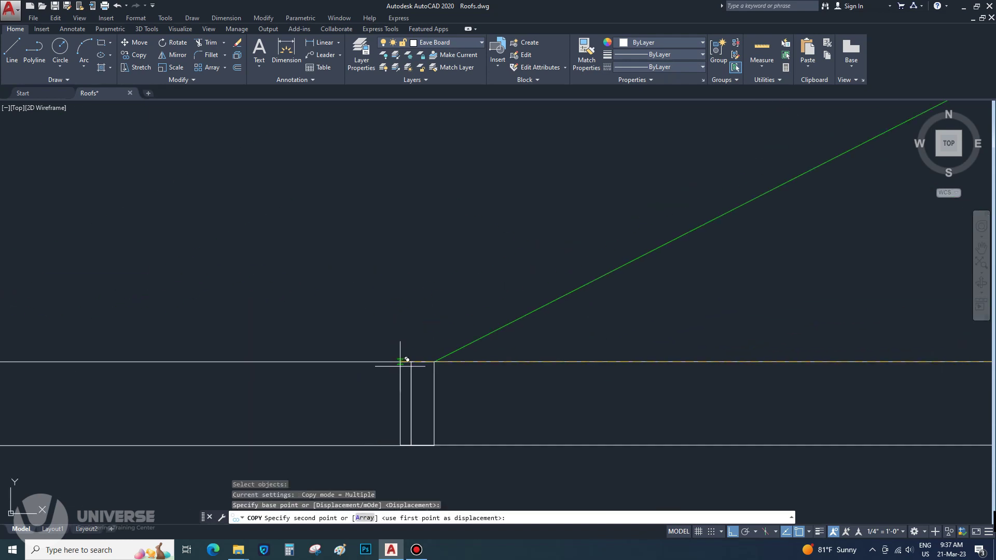
click(435, 361)
scroll(472, 393, down, 3)
scroll(471, 392, up, 3)
key(Escape)
key(Escape)
click(424, 384)
key(Escape)
Move the copied board piece left by its width.
text(m)
key(Return)
scroll(400, 416, up, 4)
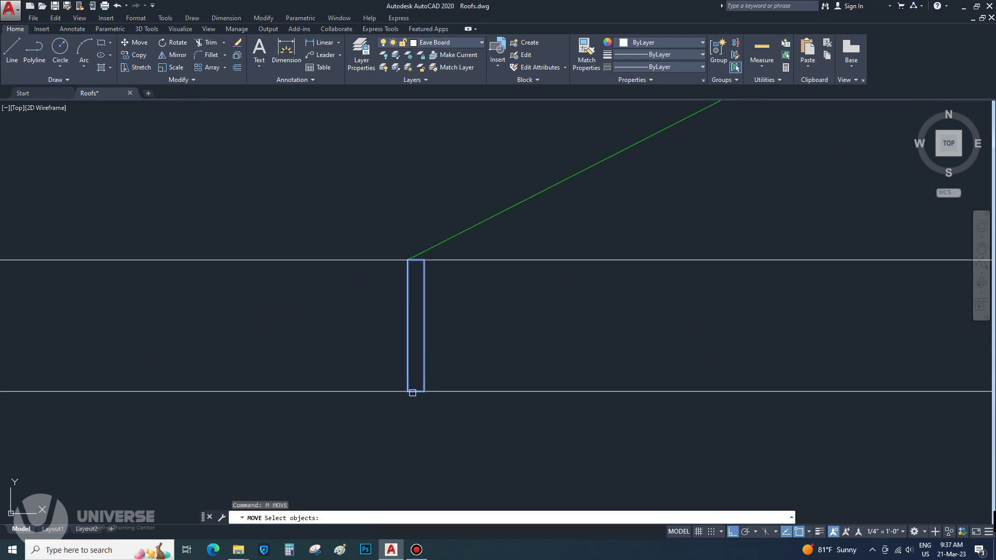
key(Return)
click(424, 260)
key(Return)
key(Escape)
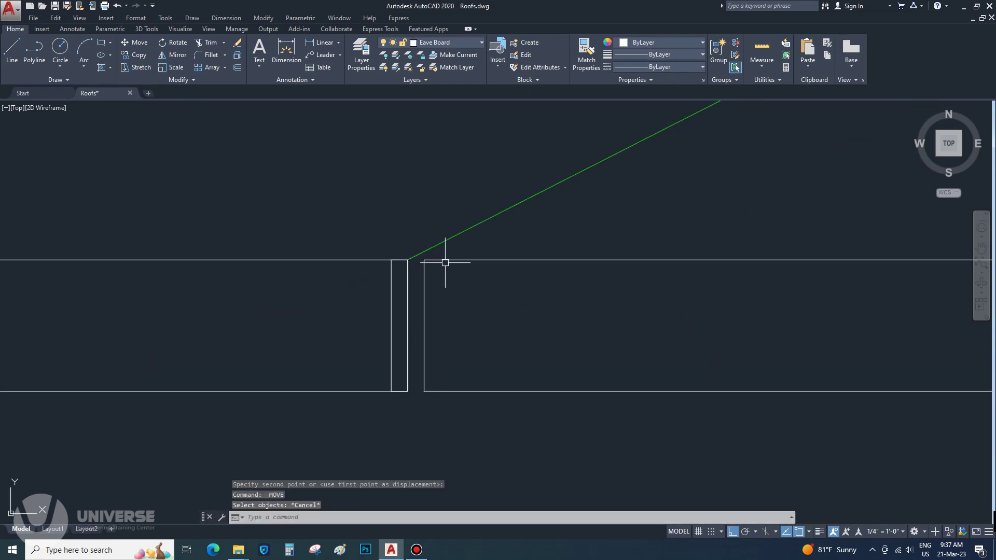
click(418, 298)
key(Escape)
click(421, 319)
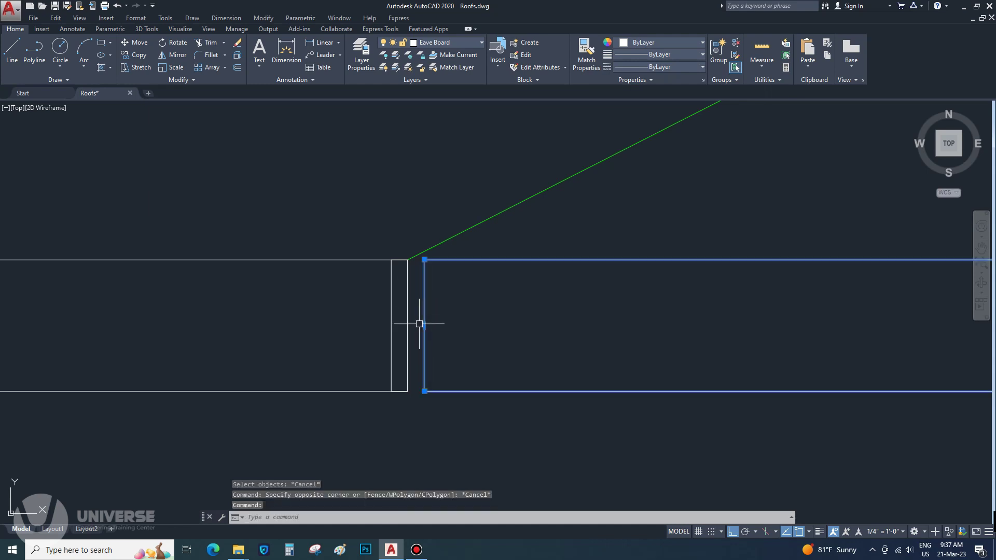
key(Escape)
key(Escape)
key(Escape)
Move the small end piece of the board to the green slope's end.
scroll(444, 351, down, 3)
scroll(445, 351, down, 4)
scroll(445, 352, down, 3)
text(m)
key(Return)
drag(551, 318, 505, 386)
key(Return)
scroll(529, 364, up, 3)
click(535, 356)
middle_drag(903, 358, 663, 342)
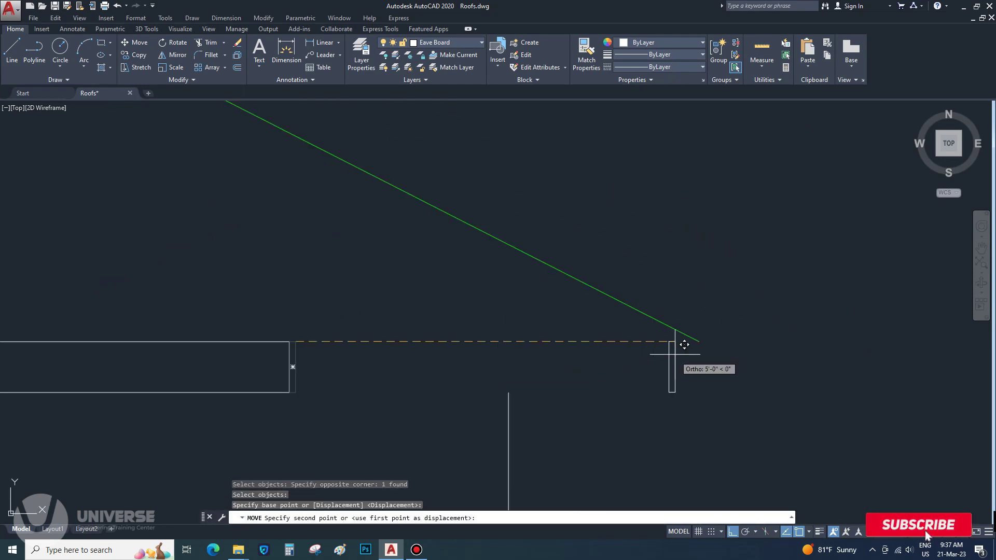
click(697, 341)
key(Return)
key(Escape)
Shift the narrow end piece right so it sits under the slope.
click(341, 390)
click(289, 367)
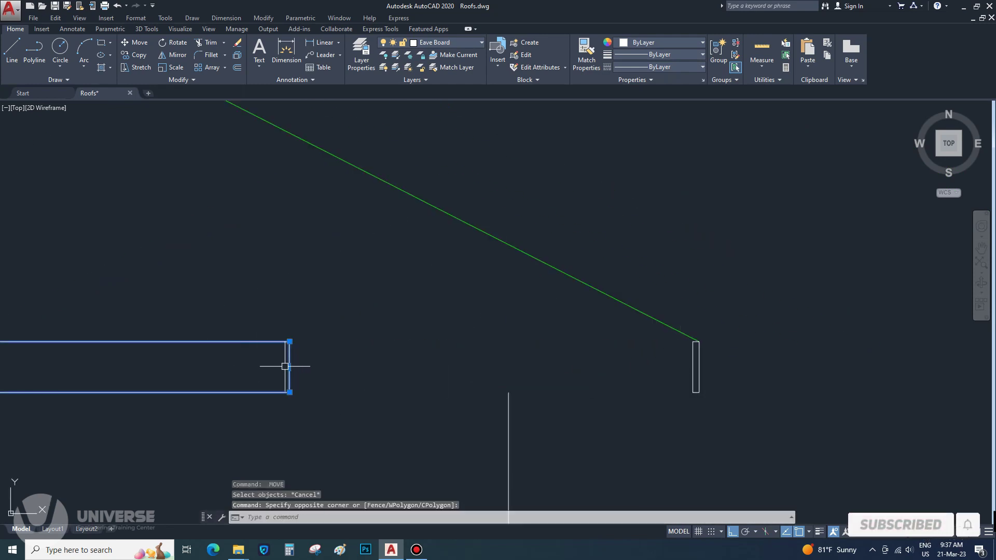
scroll(693, 358, up, 4)
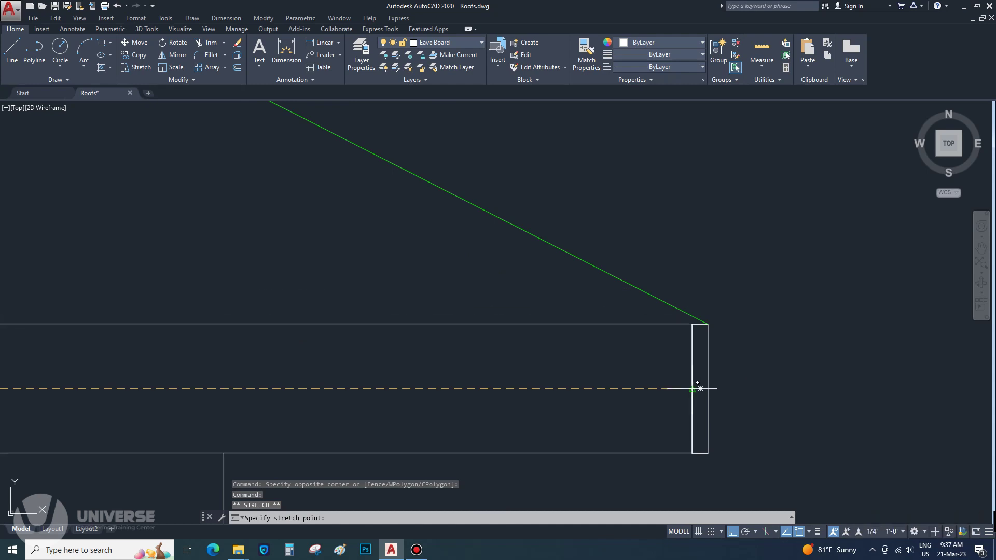
key(Escape)
key(Escape)
key(Escape)
middle_drag(693, 375, 607, 355)
text(m)
key(Return)
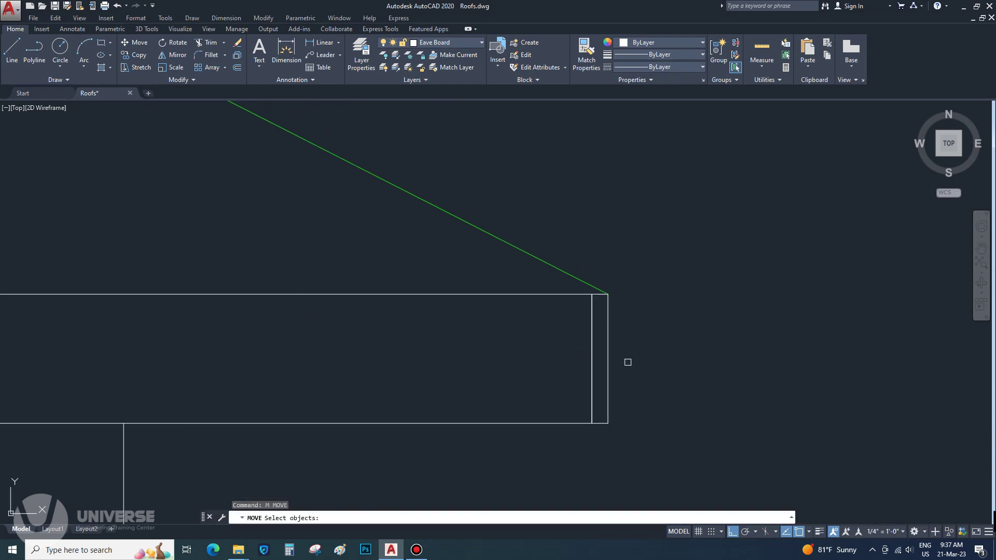
click(610, 359)
key(Return)
click(592, 294)
key(Escape)
key(Escape)
Erase the spare eave board on the right elevation.
click(591, 329)
key(Escape)
scroll(617, 364, down, 5)
scroll(618, 367, down, 5)
middle_drag(608, 371, 520, 350)
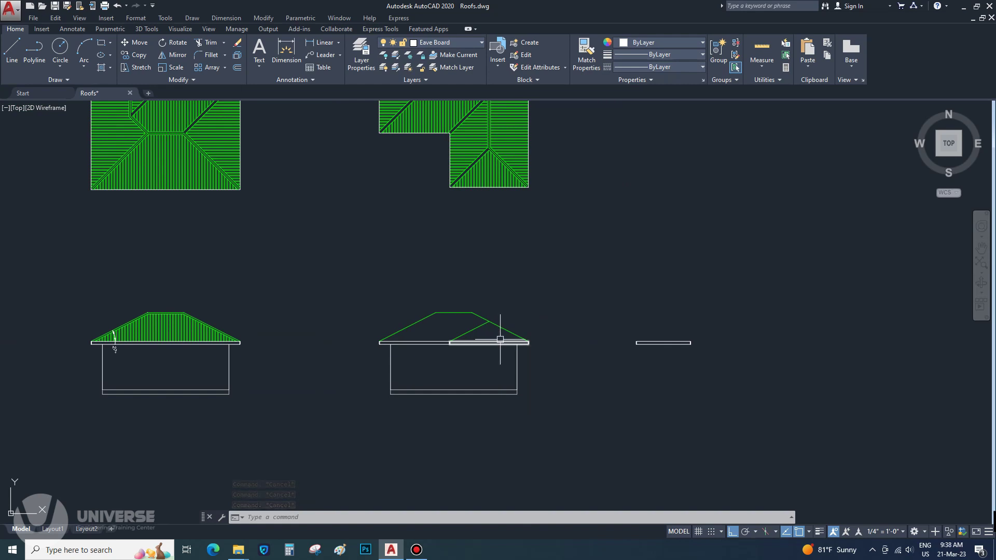
middle_drag(500, 345, 515, 368)
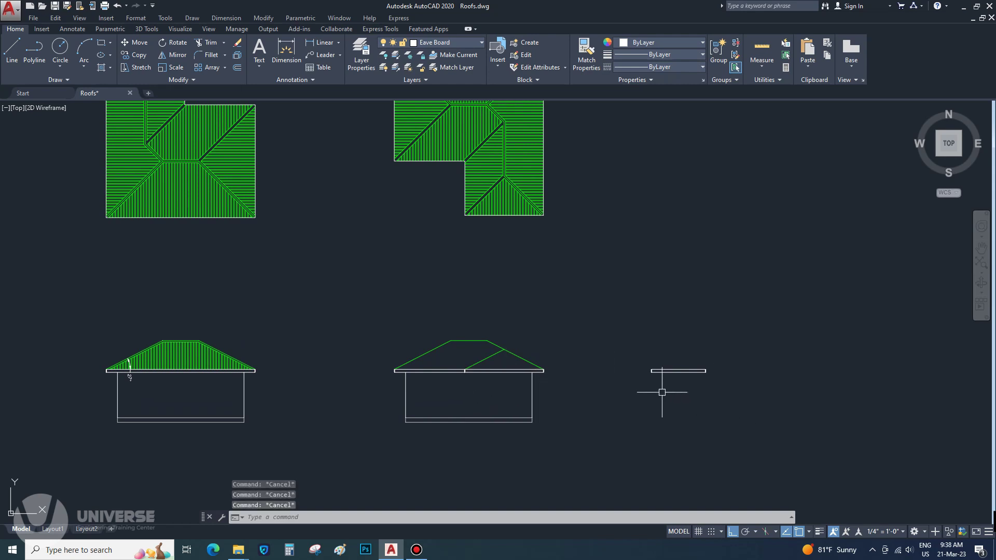
drag(712, 390, 609, 344)
text(e)
key(Return)
Pan and zoom to bring all four roofs into view.
mouse_move(609, 344)
middle_down()
mouse_move(578, 400)
mouse_move(313, 387)
middle_up()
scroll(545, 396, down, 2)
mouse_move(565, 353)
middle_down()
mouse_move(600, 389)
mouse_move(634, 389)
middle_up()
scroll(634, 387, down, 4)
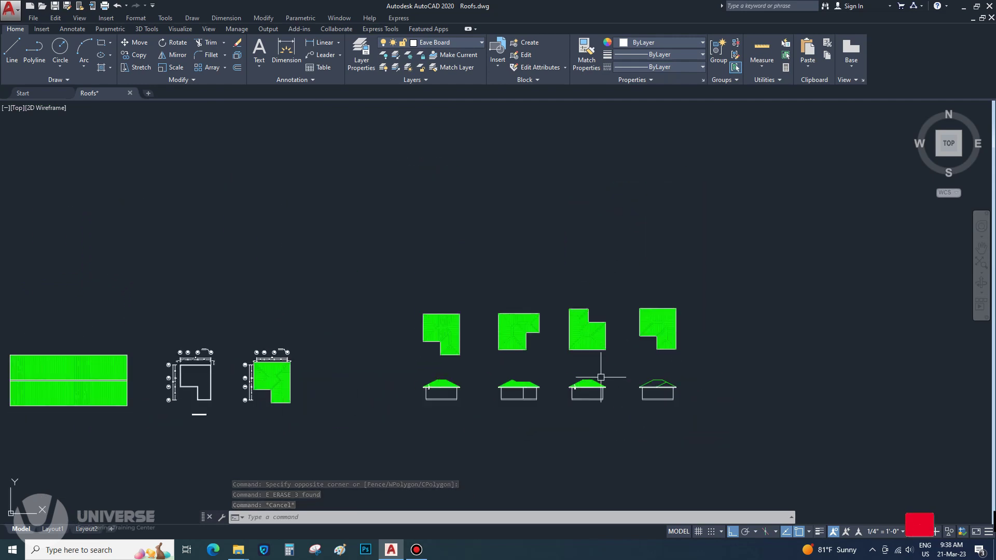
scroll(347, 369, up, 1)
scroll(707, 369, up, 3)
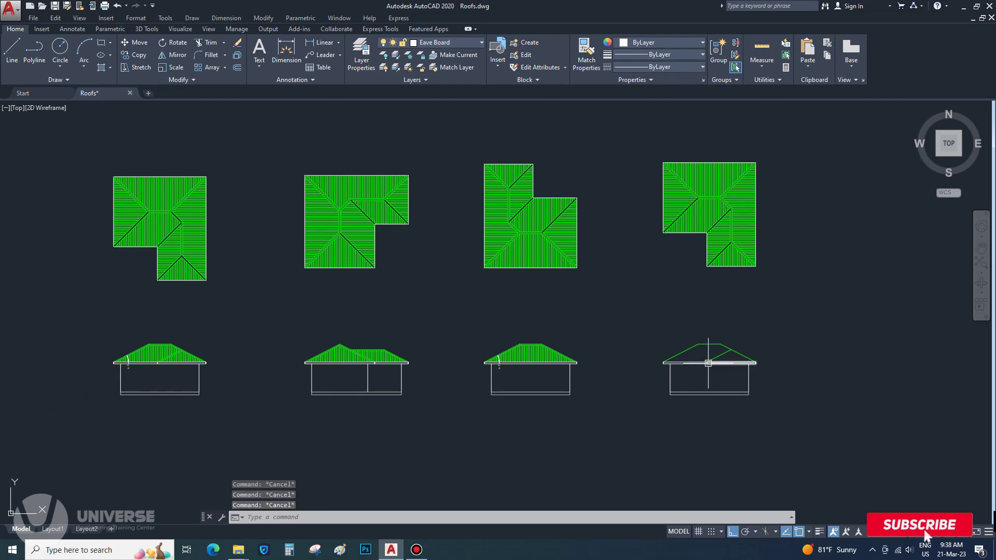
Try a hatch inside the right elevation's roof, then delete the grey hatch.
scroll(623, 363, up, 4)
text(h)
key(Return)
click(616, 365)
click(690, 356)
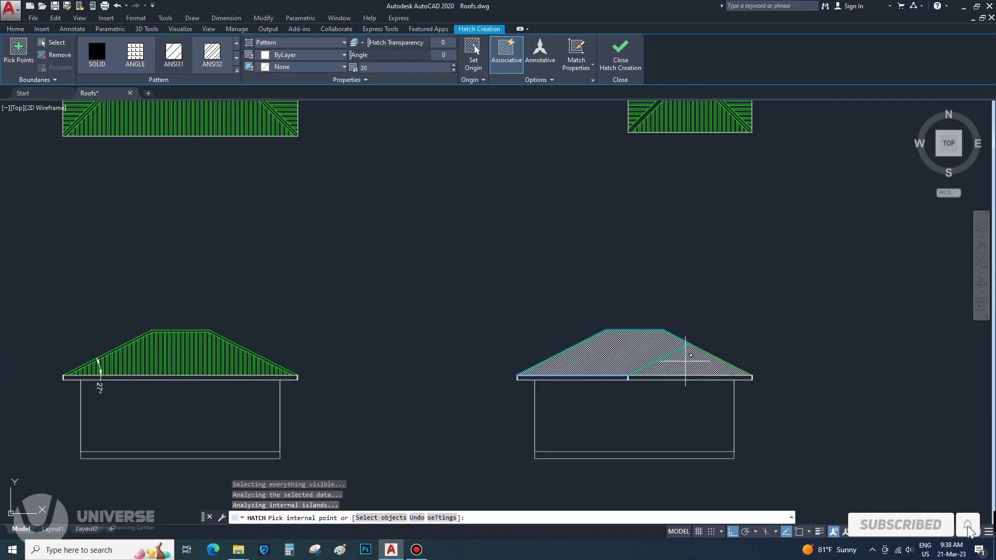
key(Escape)
key(Escape)
key(Escape)
middle_drag(640, 343, 585, 318)
click(597, 338)
key(Delete)
Offset the two inner roof lines and the left slope inward by 4.
text(o)
key(Return)
key(Return)
scroll(633, 318, up, 4)
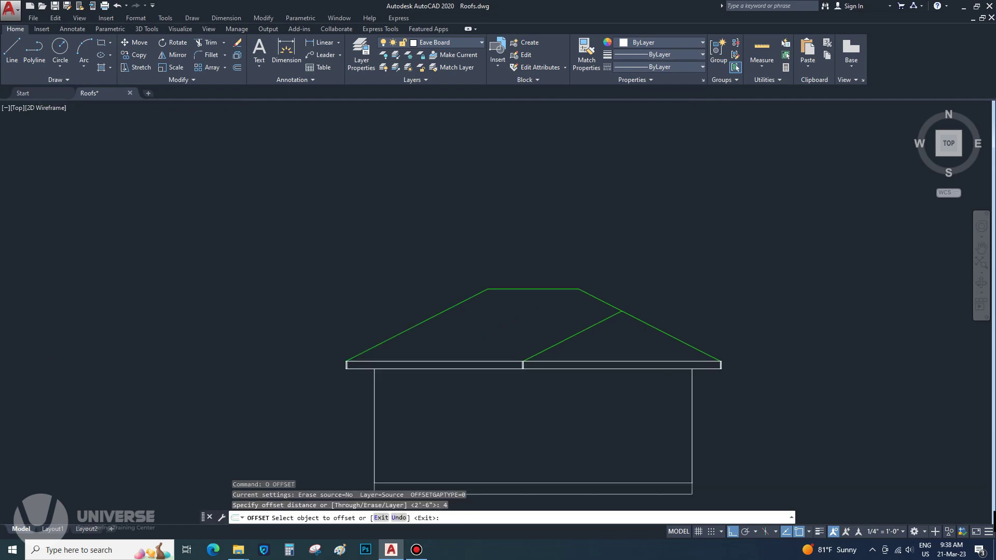
click(605, 314)
click(623, 332)
click(652, 326)
click(626, 344)
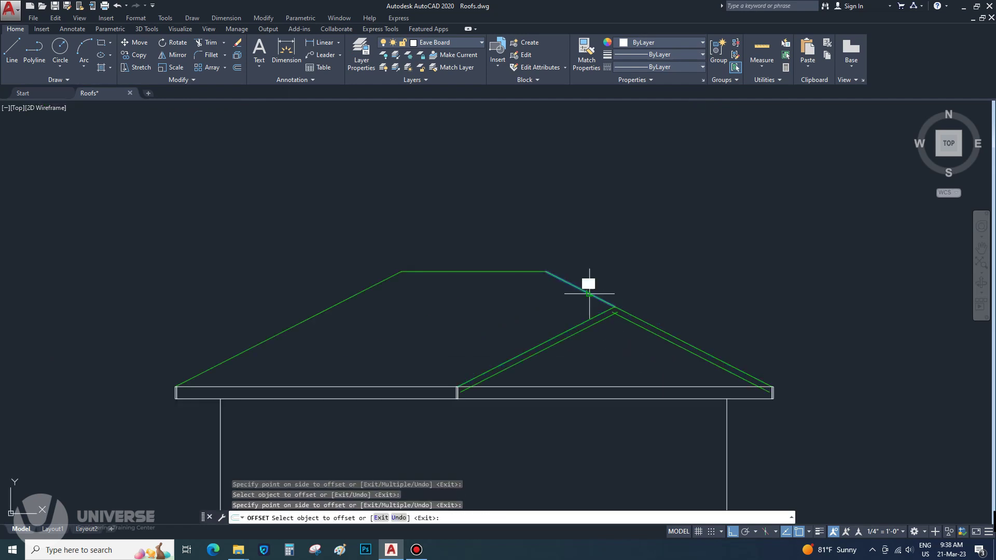
click(344, 305)
click(369, 327)
key(Escape)
key(Escape)
key(Escape)
Trim the offset lines using all roof lines as cutting edges.
key(Return)
click(779, 427)
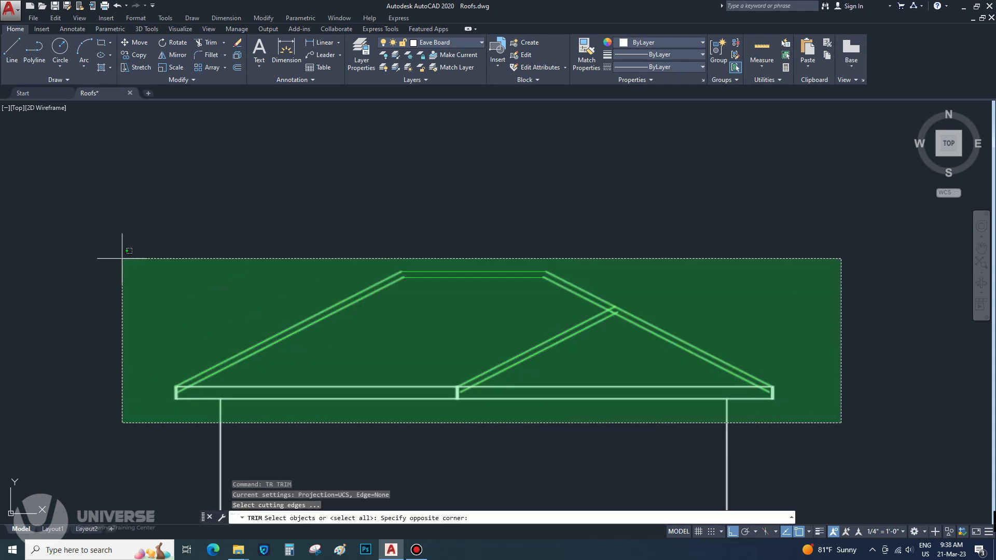
click(151, 278)
key(Return)
scroll(179, 395, up, 3)
middle_drag(728, 376, 531, 370)
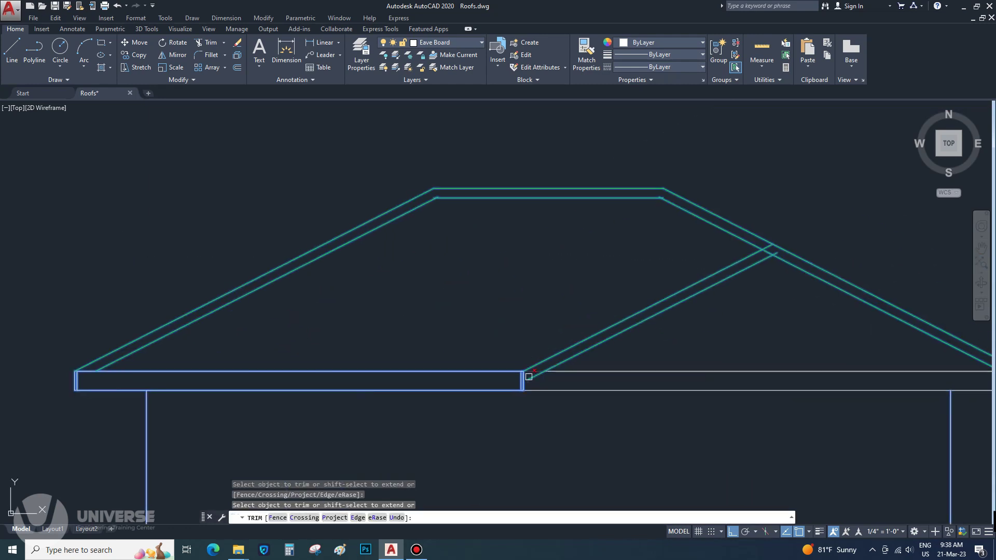
middle_drag(989, 381, 708, 373)
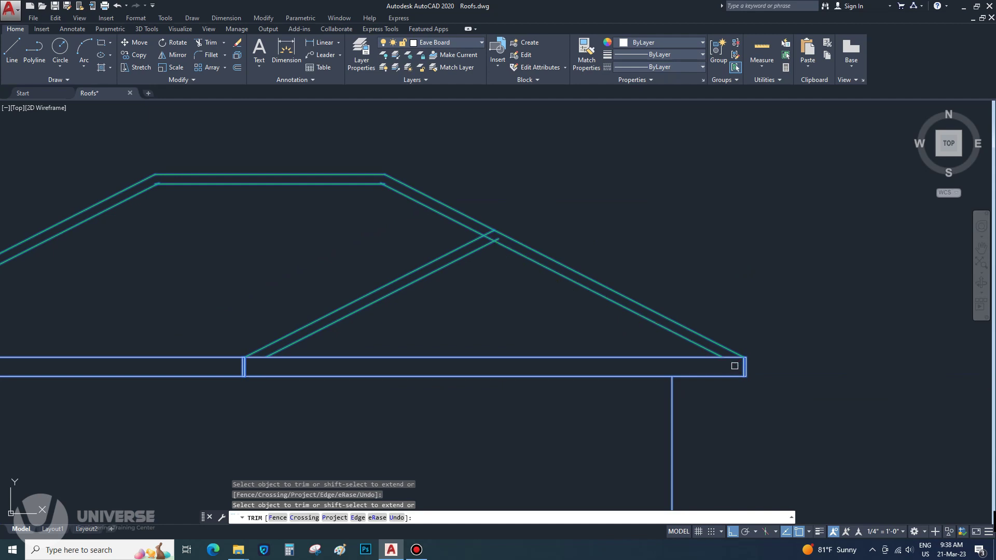
key(Return)
scroll(585, 345, down, 4)
Start a radius-0 fillet on the lower inner slope line.
text(f)
key(Return)
text(r)
key(Return)
key(Return)
scroll(603, 301, up, 3)
scroll(603, 301, up, 2)
click(604, 292)
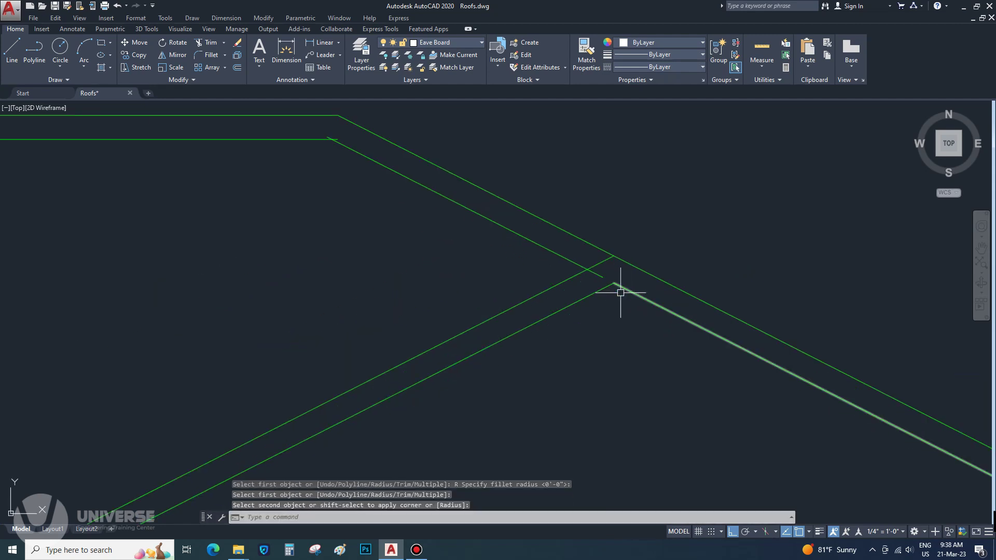
Undo the eave board fillet and corner join, restoring the unfilleted corner.
click(568, 275)
key(Return)
scroll(570, 276, down, 4)
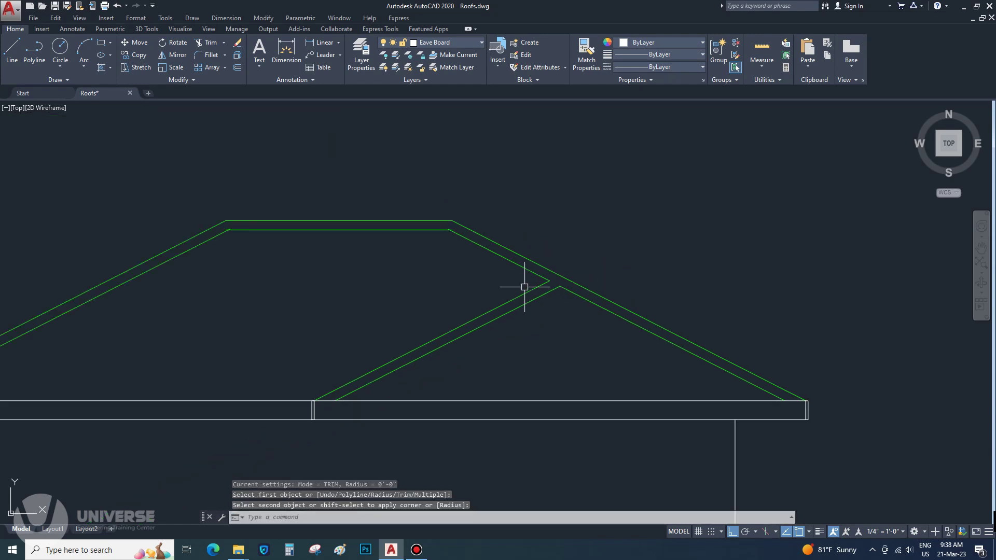
scroll(437, 285, down, 2)
key(ctrl+z)
key(ctrl+z)
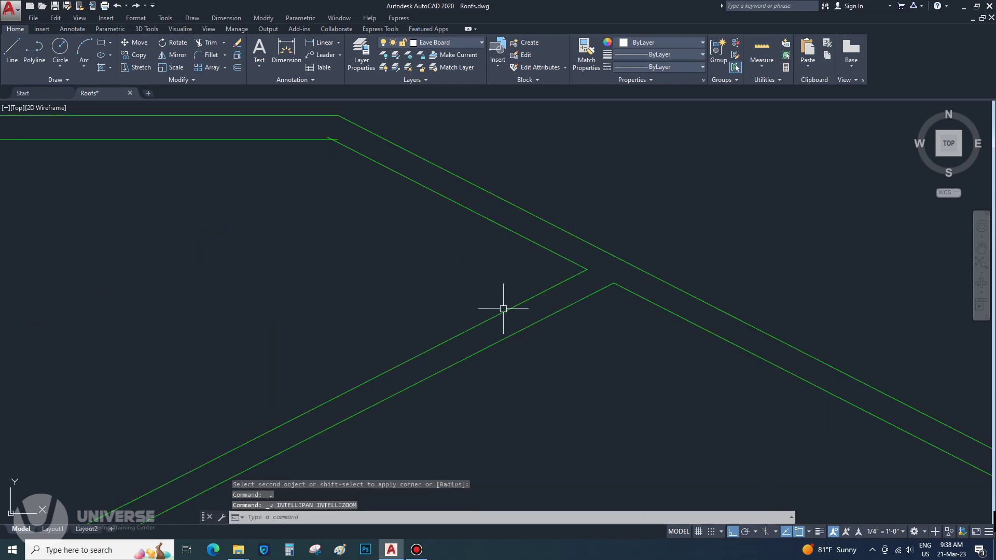
key(ctrl+z)
key(ctrl+z)
Trim the short line stub past the first roof corner using crossing-selected cutting edges.
text(tr)
key(Return)
click(718, 351)
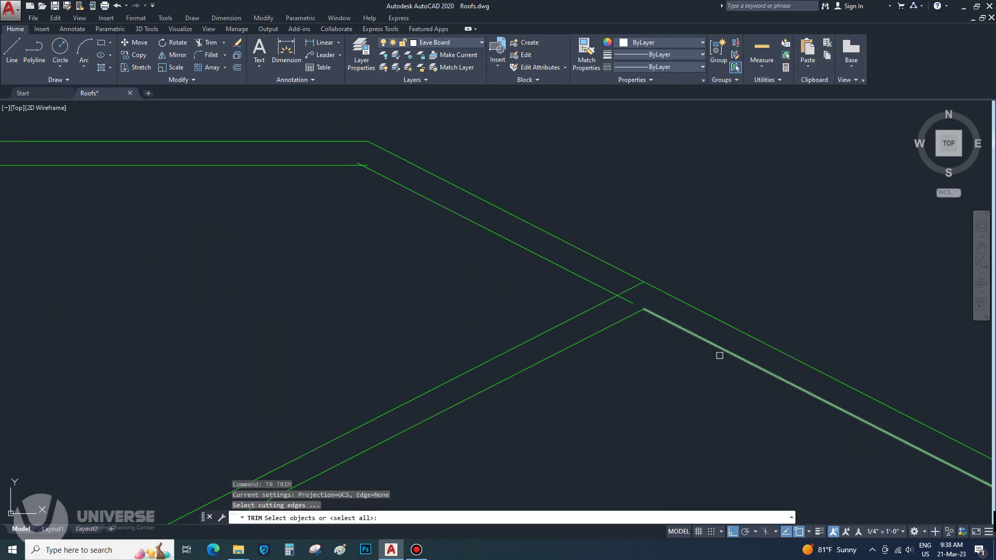
click(604, 298)
key(Return)
key(Return)
scroll(524, 278, down, 2)
key(Return)
scroll(557, 230, up, 4)
click(577, 227)
key(Return)
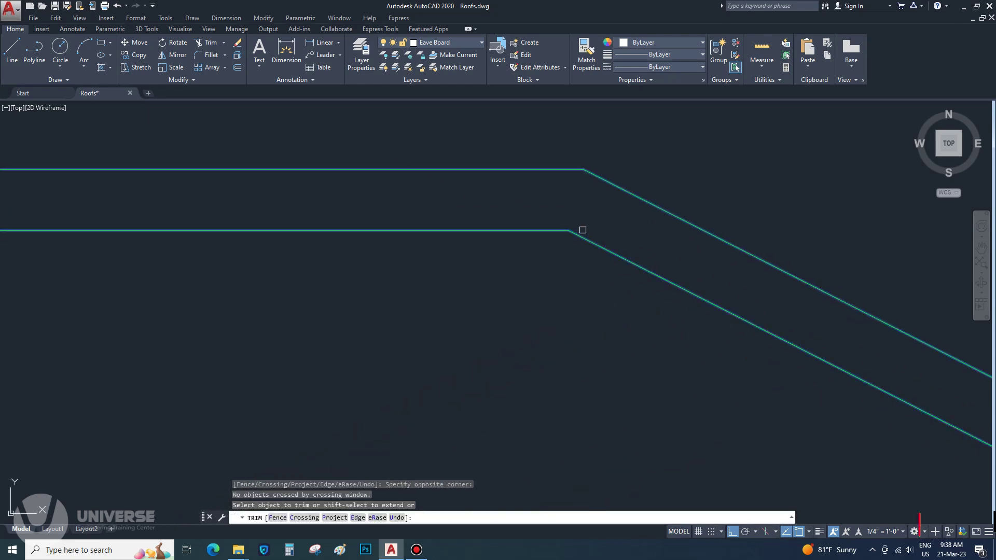
scroll(580, 229, down, 3)
scroll(560, 223, up, 4)
Trim the overhanging line at the other roof corner, then cancel the trim.
key(Return)
click(582, 237)
click(546, 210)
key(Return)
scroll(550, 213, up, 4)
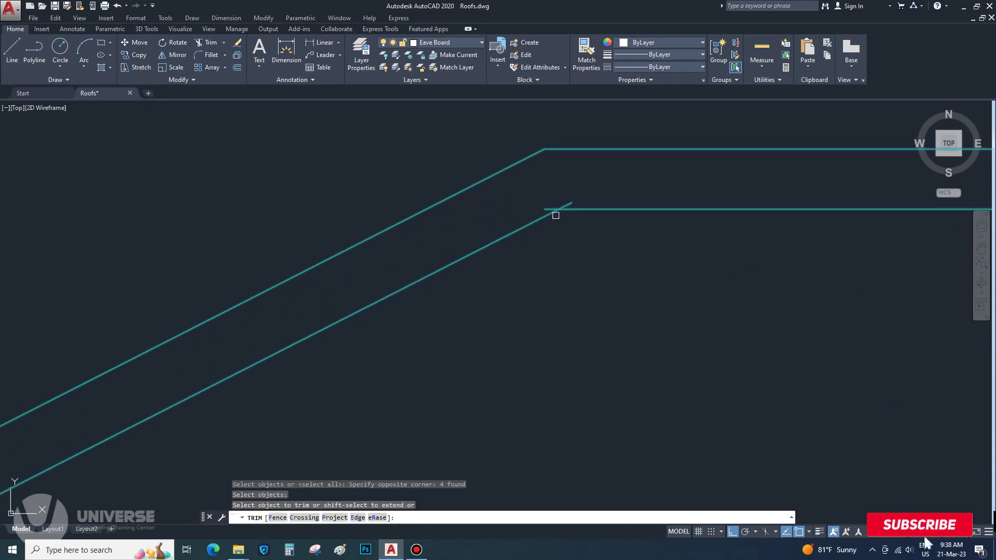
click(569, 200)
scroll(535, 214, down, 4)
scroll(535, 215, down, 3)
scroll(427, 273, up, 5)
scroll(535, 264, down, 6)
key(Escape)
key(Escape)
key(Escape)
middle_drag(530, 266, 506, 292)
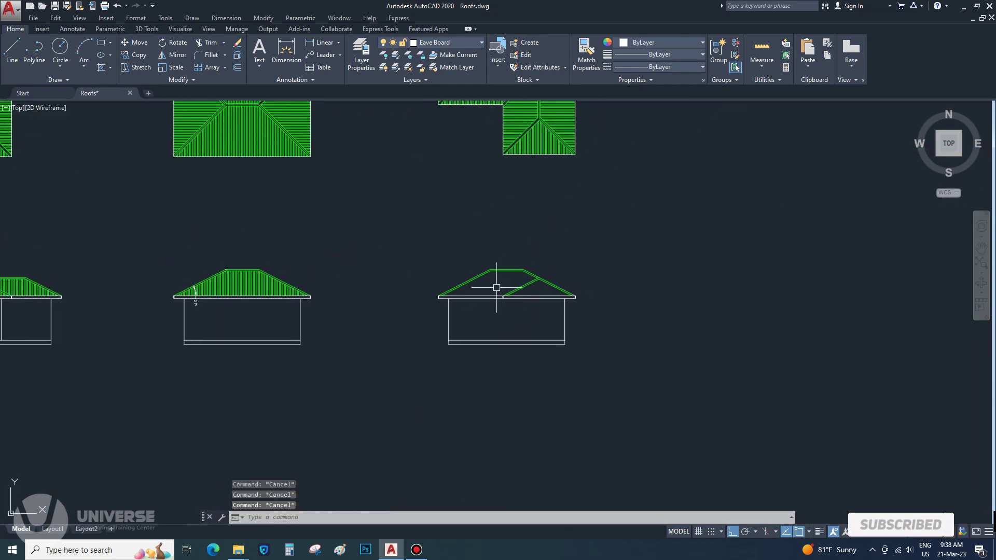
Hatch the inside of the third elevation's roof.
text(h)
key(Return)
click(540, 280)
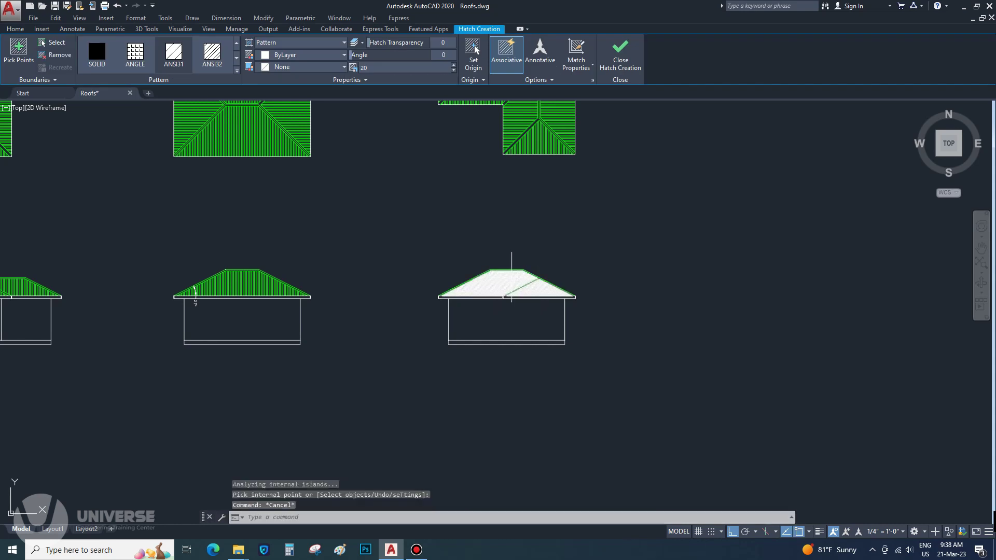
key(Return)
middle_drag(535, 270, 531, 301)
Match the new roof hatch to the green hatch of another elevation using MATCHPROP.
text(ma)
key(Return)
click(532, 172)
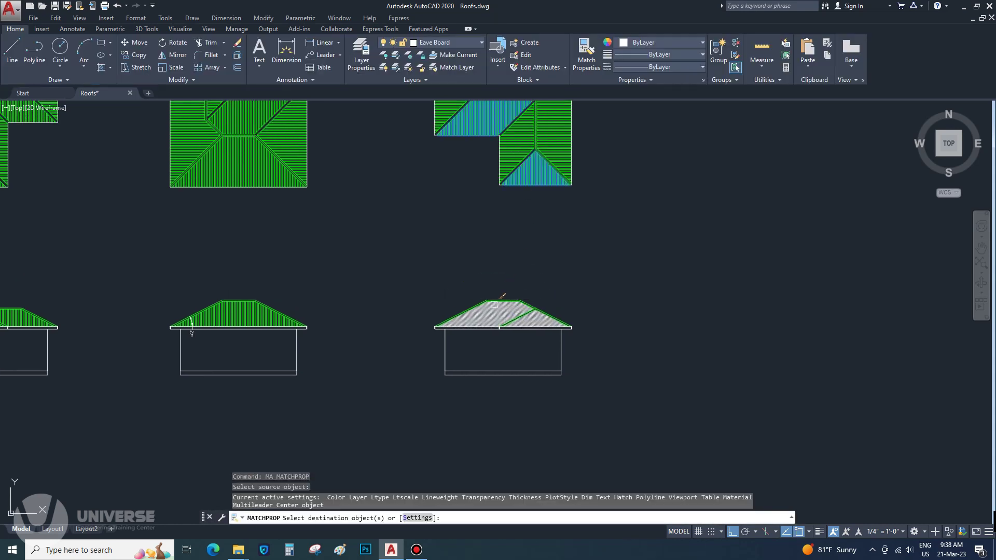
click(498, 311)
key(Escape)
key(Escape)
scroll(498, 322, down, 5)
scroll(519, 369, up, 2)
middle_drag(519, 369, 500, 360)
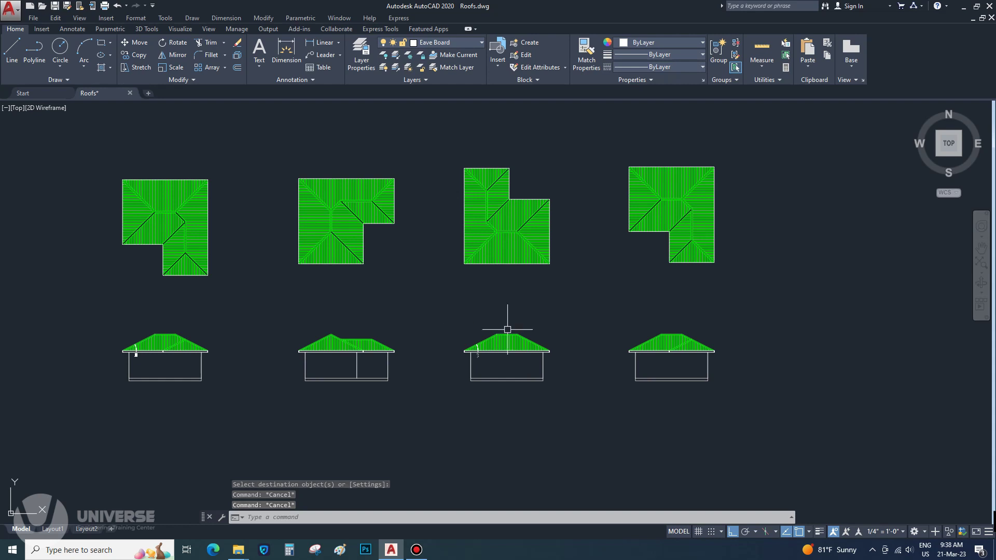
scroll(532, 333, down, 3)
Pan to the floor plan and roof plan, turn polar tracking on, and view its 45° increment.
scroll(386, 355, up, 5)
click(386, 355)
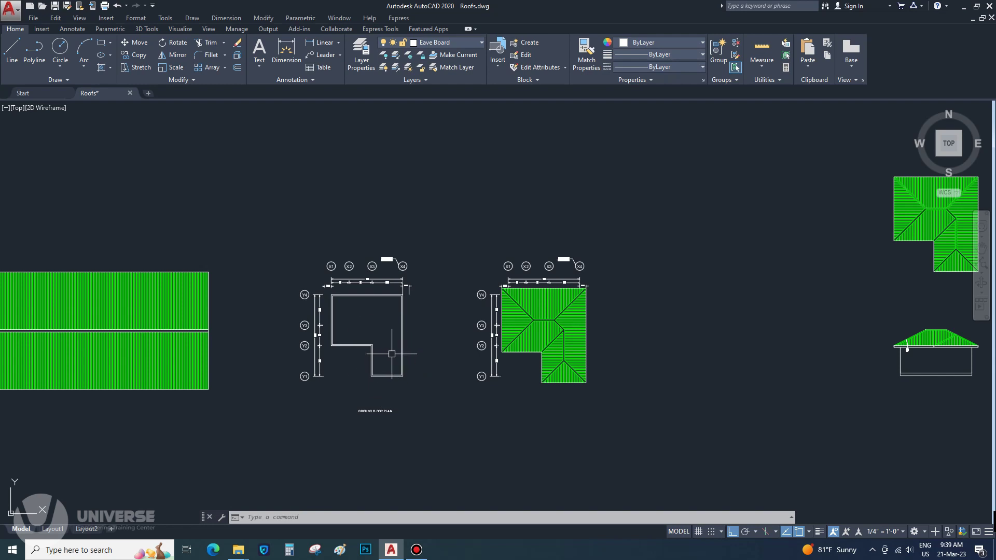
middle_drag(389, 355, 344, 362)
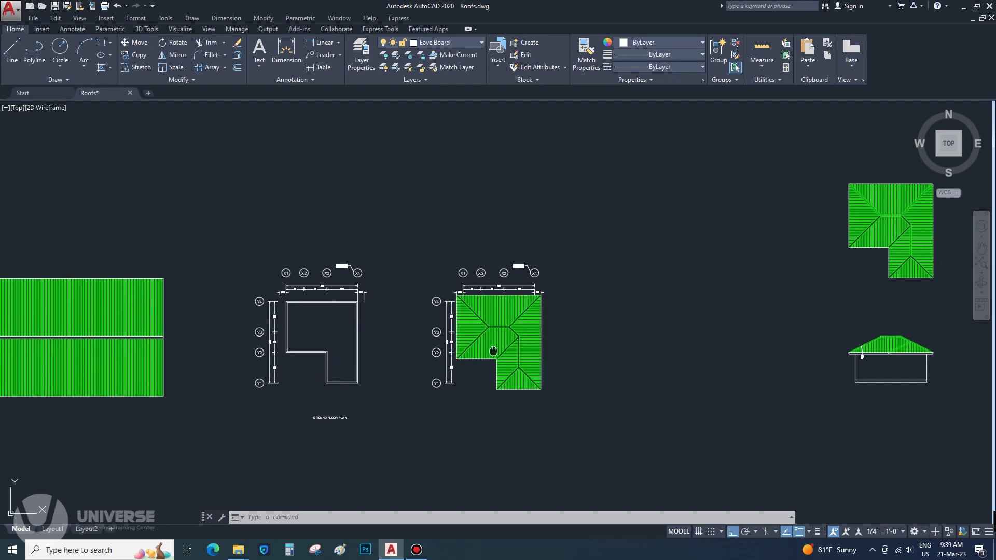
middle_drag(493, 352, 438, 341)
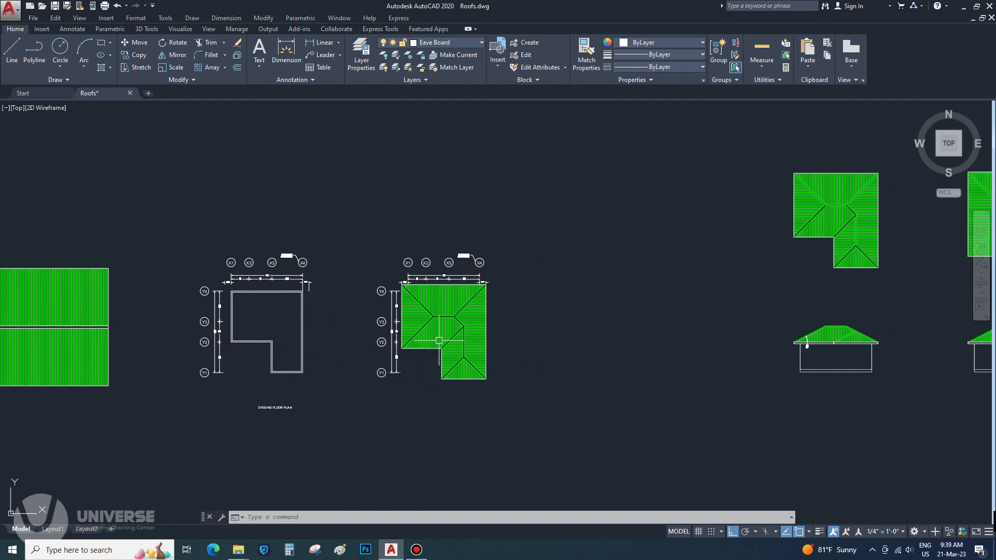
click(753, 533)
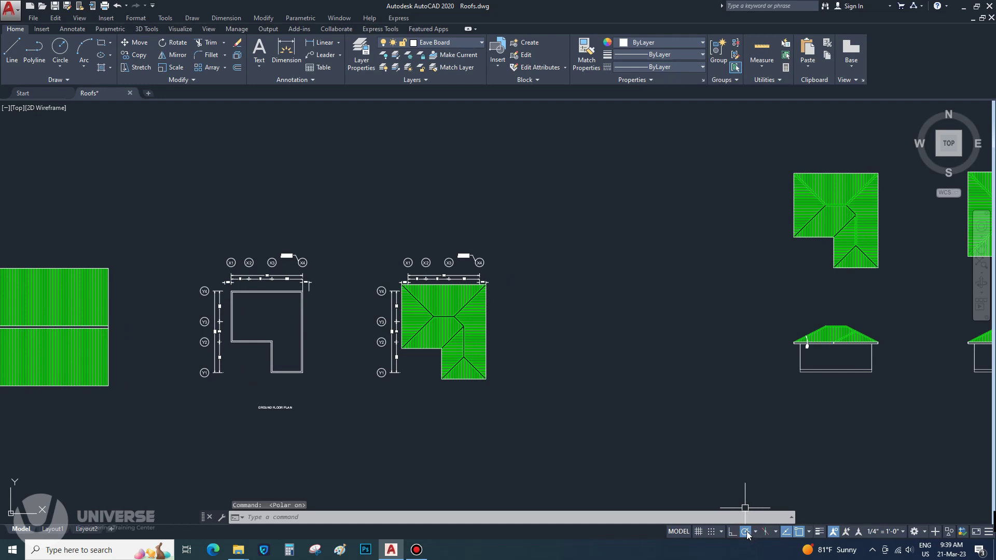
click(756, 533)
click(768, 518)
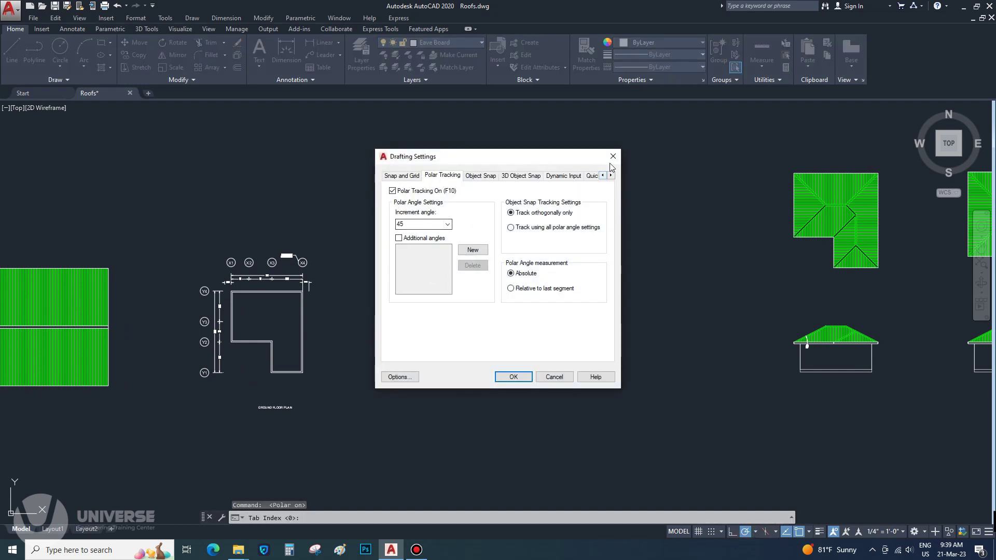
click(609, 158)
scroll(479, 342, up, 4)
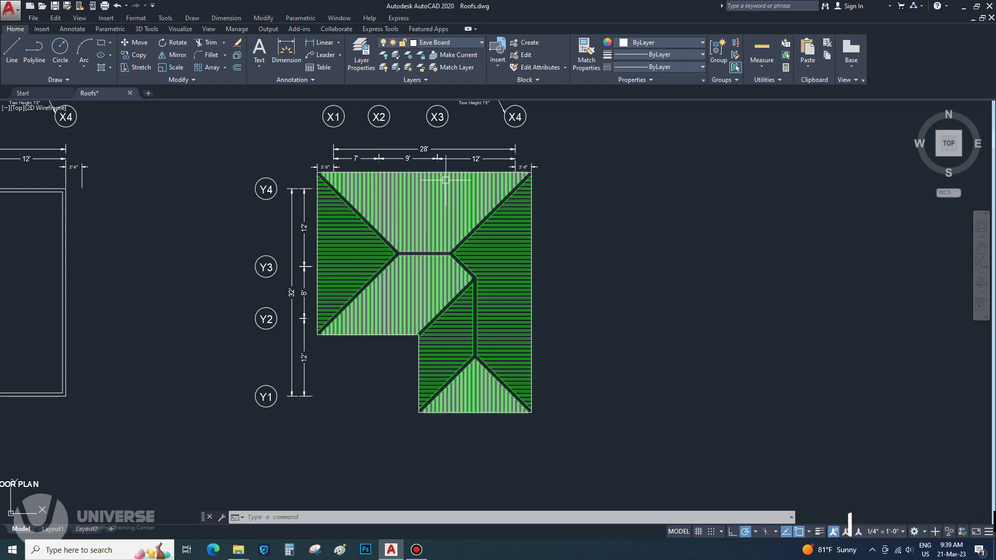
scroll(421, 258, down, 4)
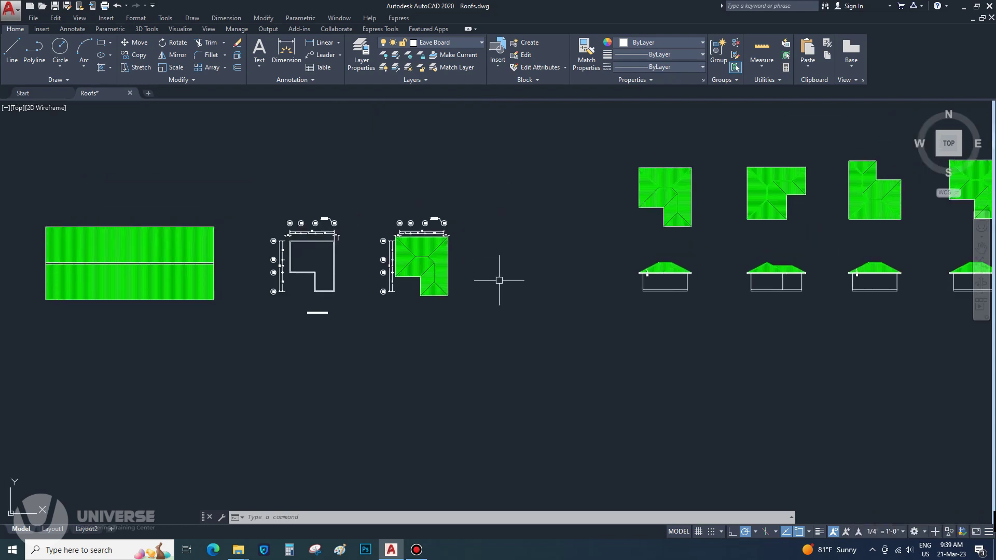
middle_drag(318, 316, 414, 320)
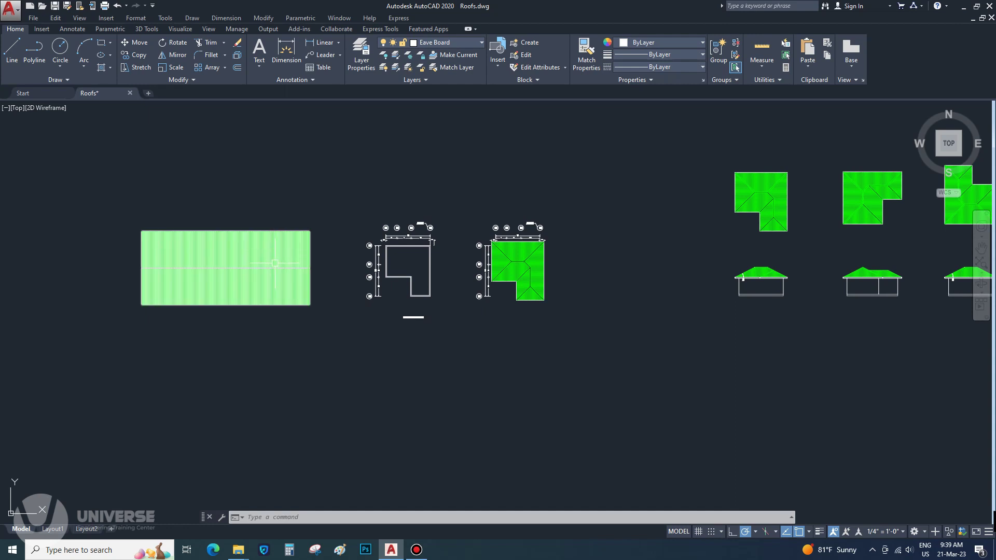
middle_drag(489, 283, 267, 313)
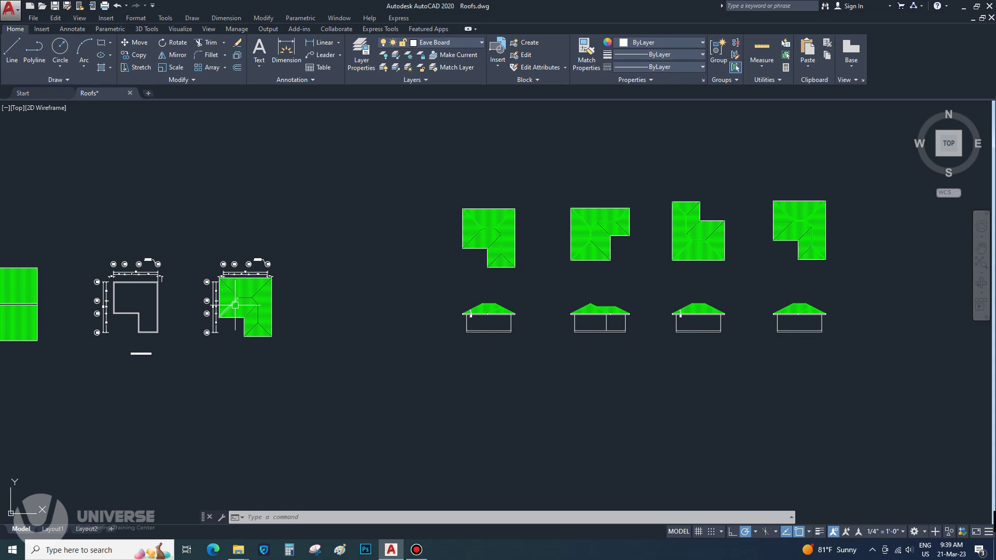
middle_drag(235, 305, 127, 308)
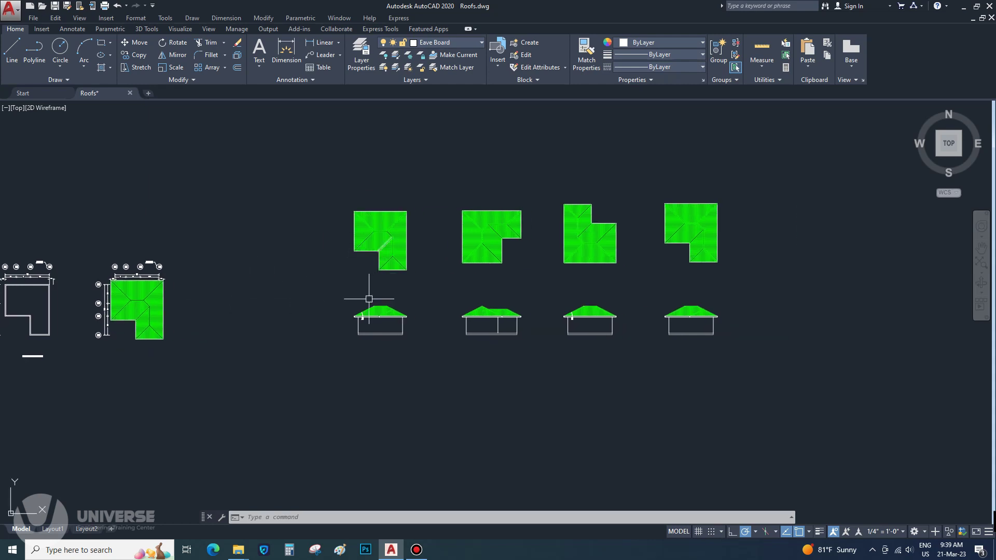
scroll(369, 299, up, 2)
scroll(363, 322, up, 2)
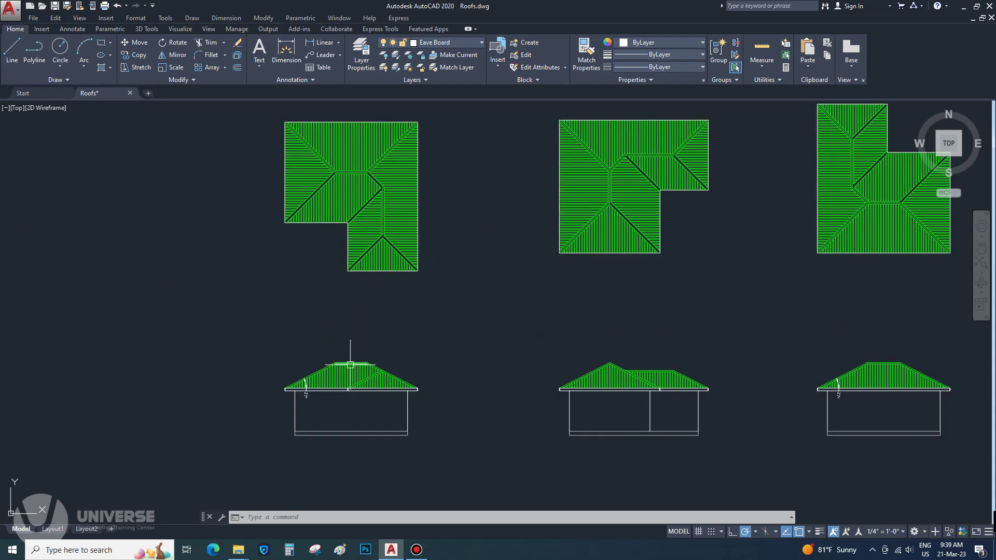
scroll(291, 404, up, 4)
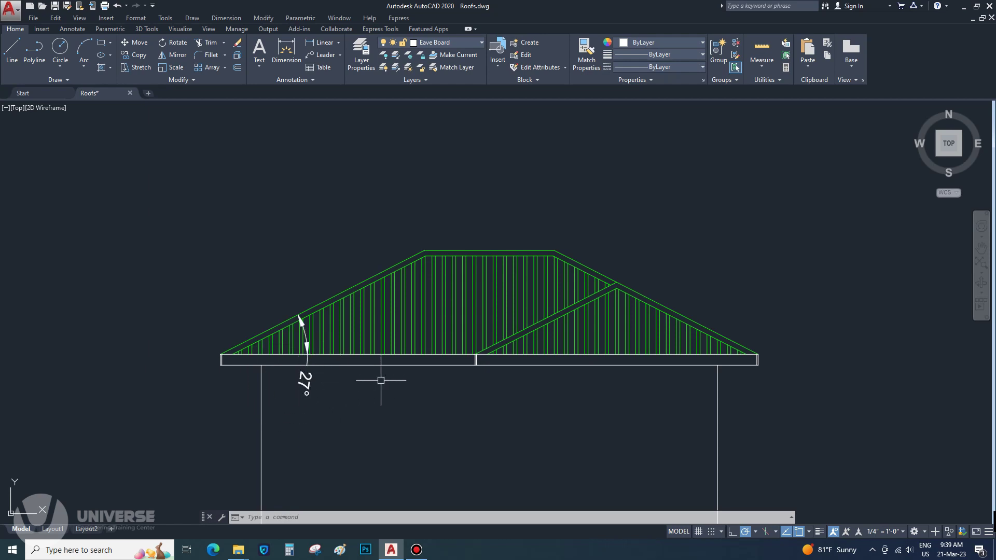
scroll(345, 378, down, 4)
scroll(516, 328, down, 2)
middle_drag(515, 328, 474, 356)
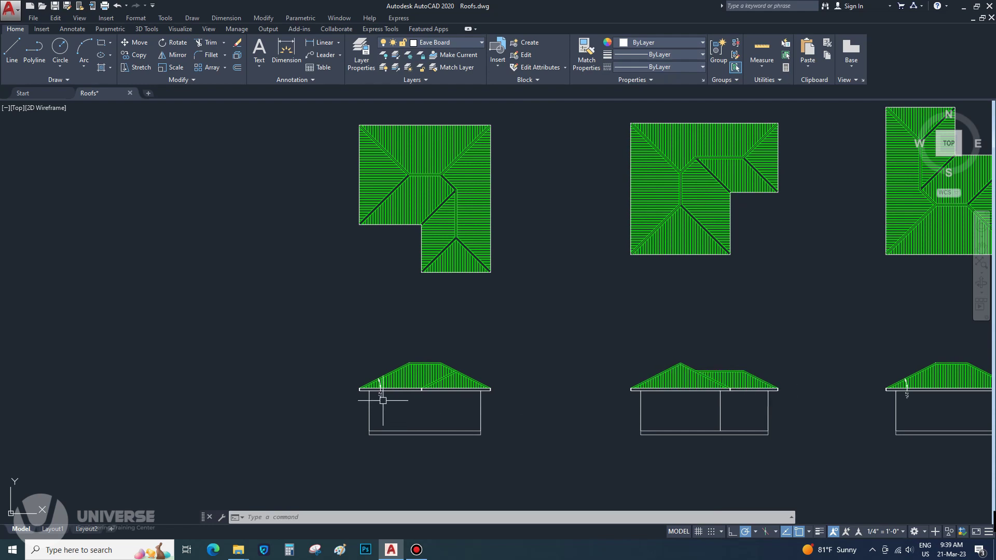
scroll(384, 397, up, 4)
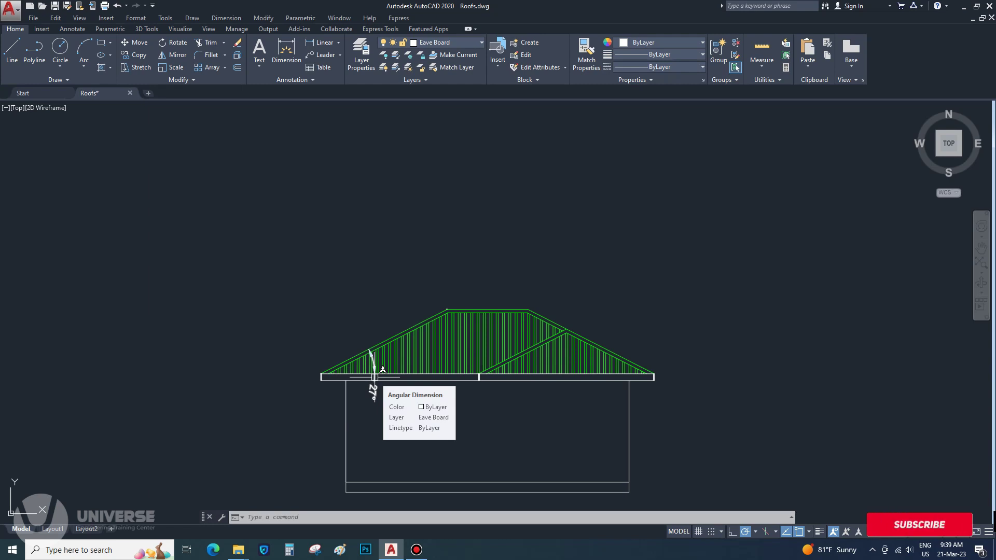
scroll(443, 366, down, 5)
mouse_move(455, 355)
middle_down()
mouse_move(333, 344)
mouse_move(556, 354)
middle_up()
scroll(333, 355, down, 4)
scroll(512, 356, up, 3)
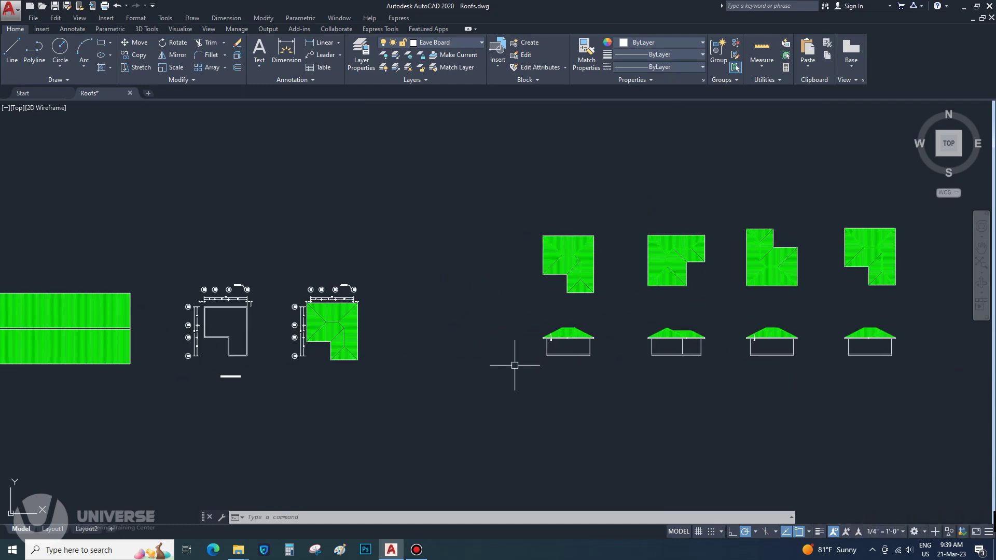
scroll(506, 373, down, 2)
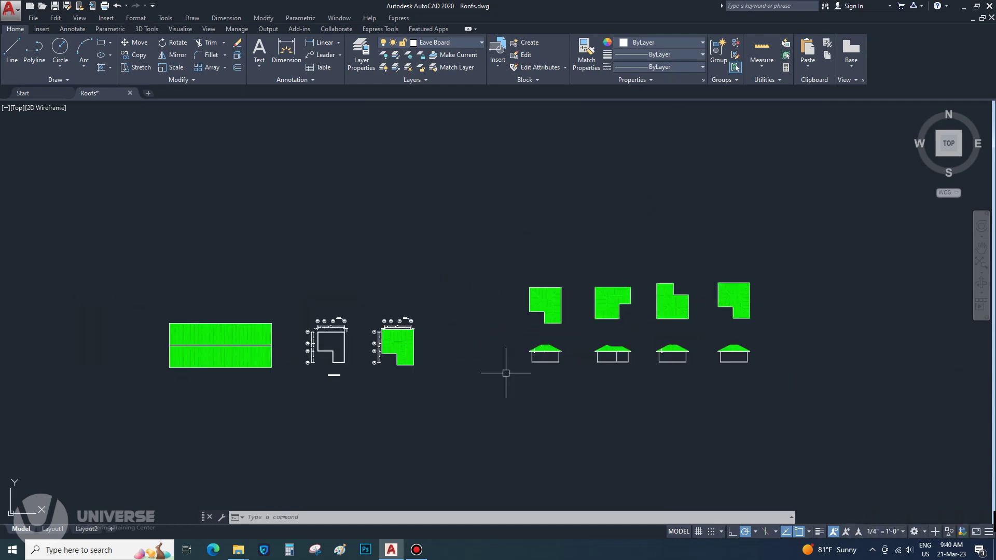